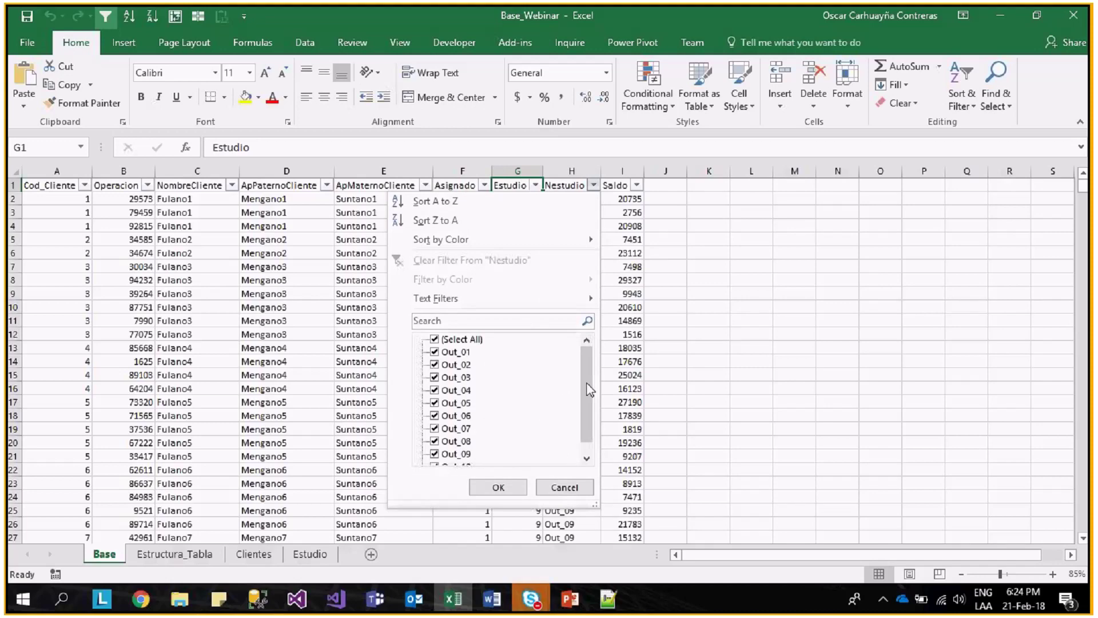
- Dismiss the Nestudio filter dropdown in Excel without applying any filter
click(572, 487)
click(484, 185)
key(Escape)
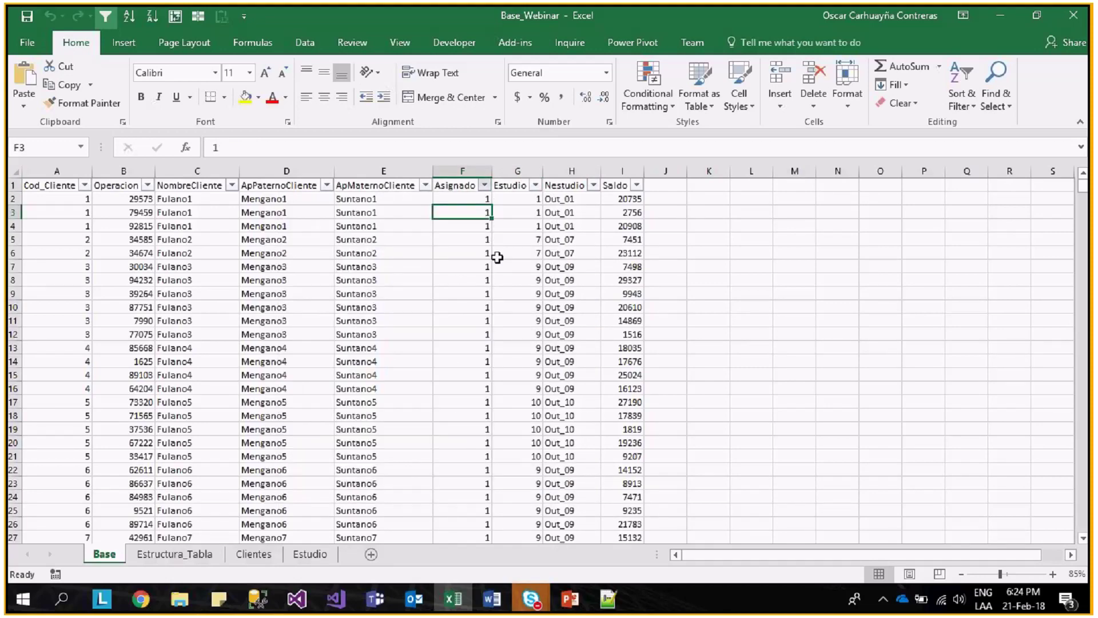
- Close the Asignado filter dropdown unchanged, then bring up Visual Studio
click(481, 239)
click(485, 185)
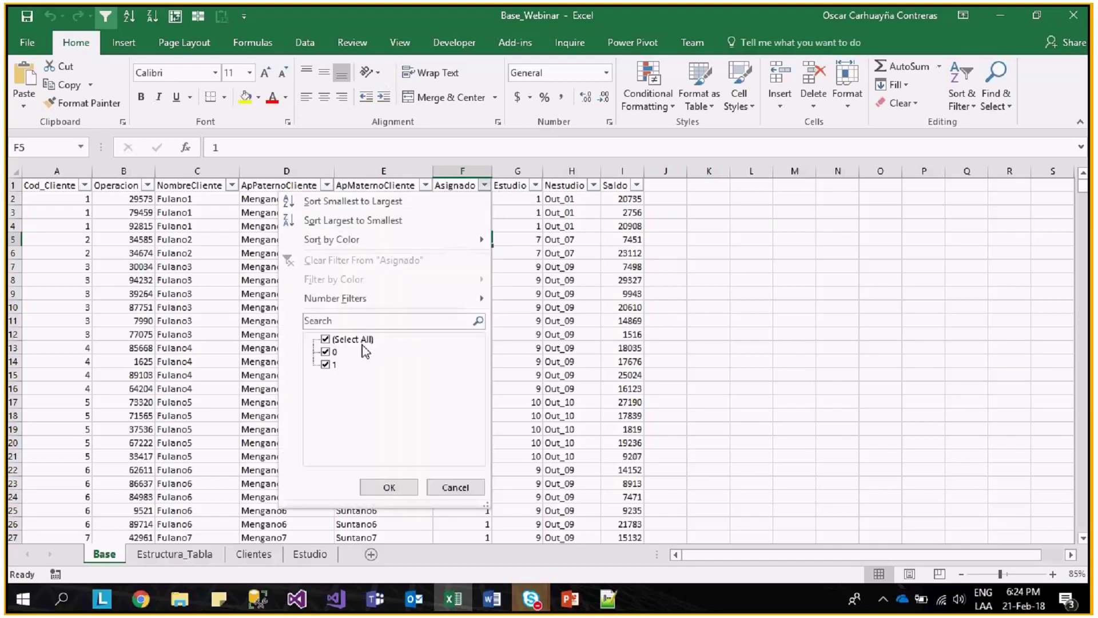
key(Escape)
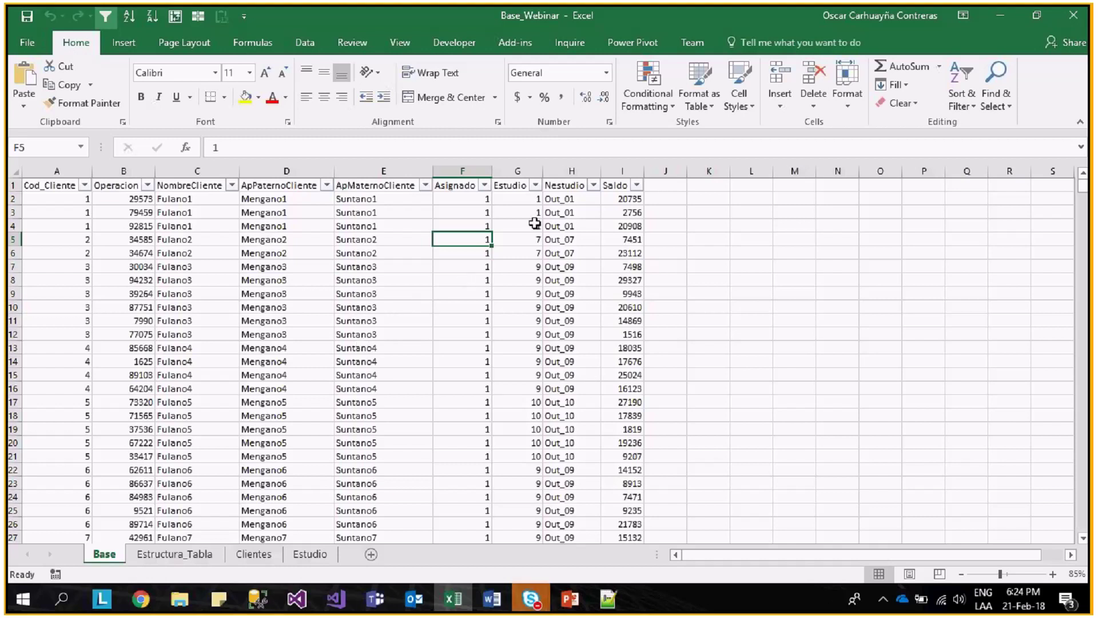
click(483, 185)
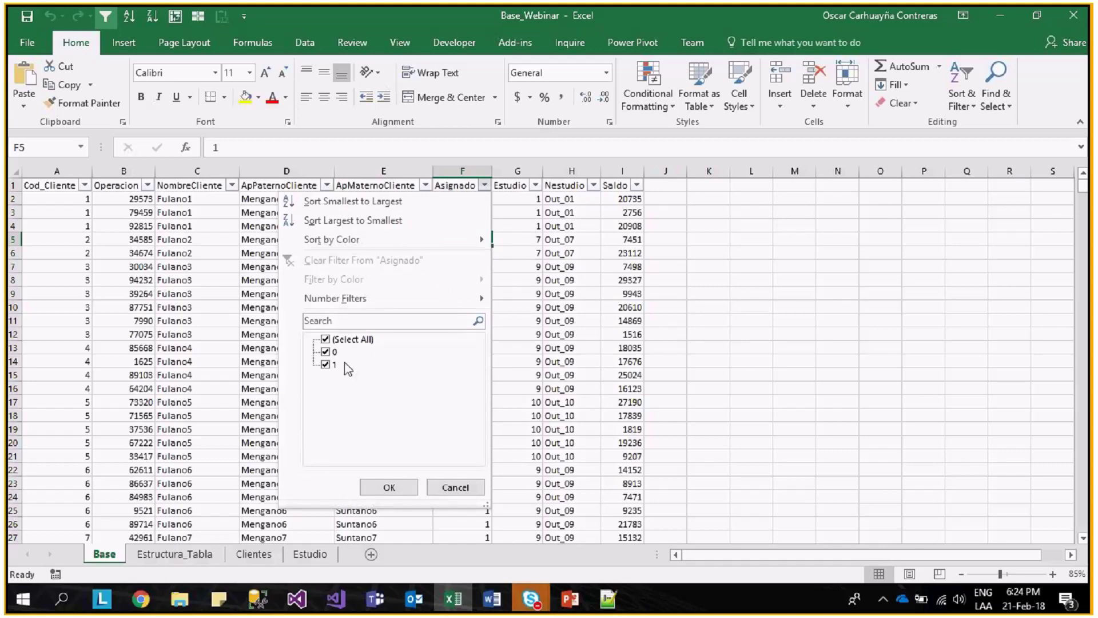
key(Escape)
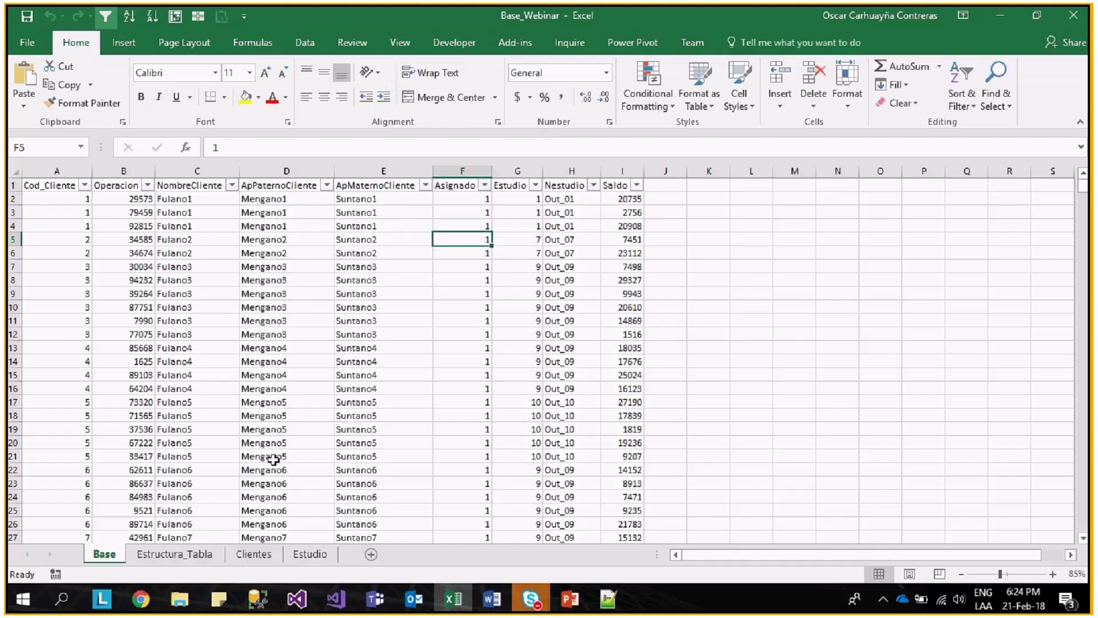
click(295, 601)
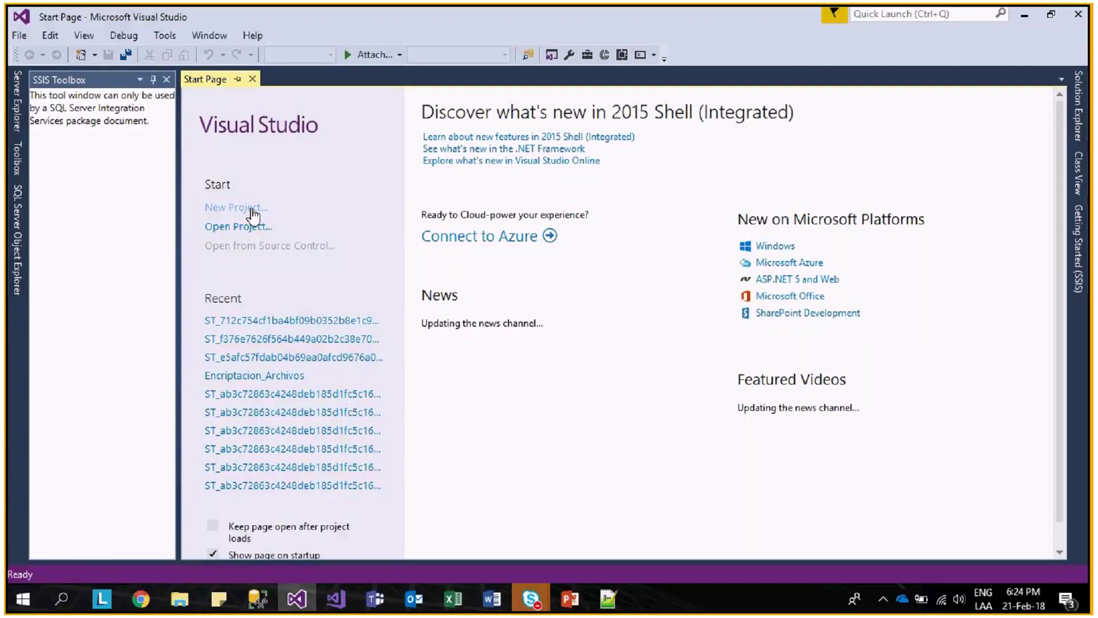
- Create a new Integration Services project named EncriptacionArchivos
click(254, 212)
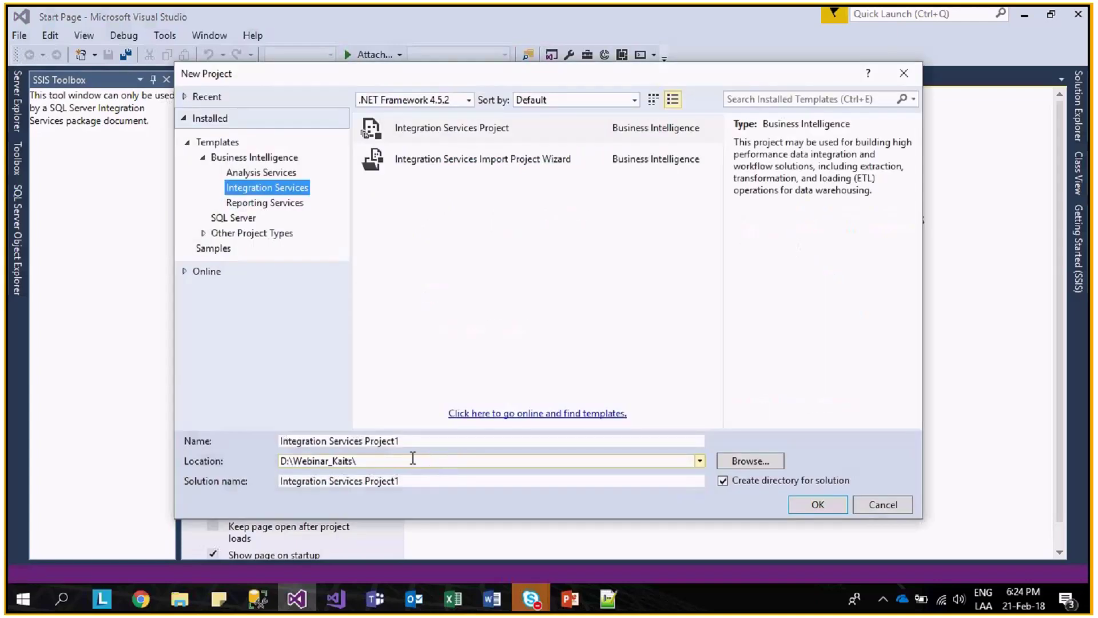
key(Tab)
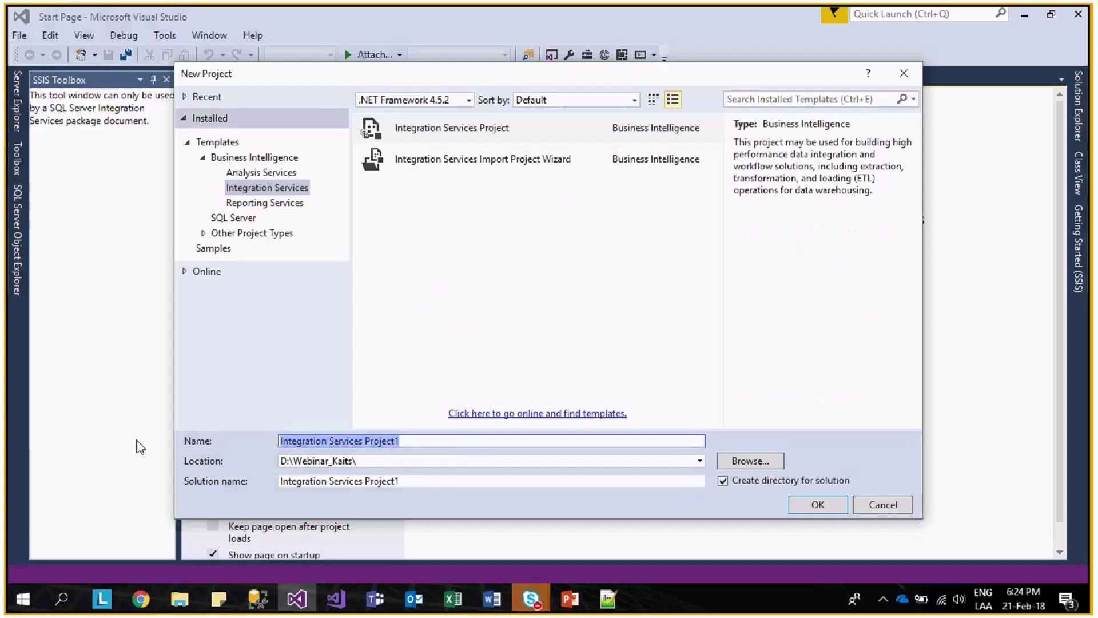
text(Encr)
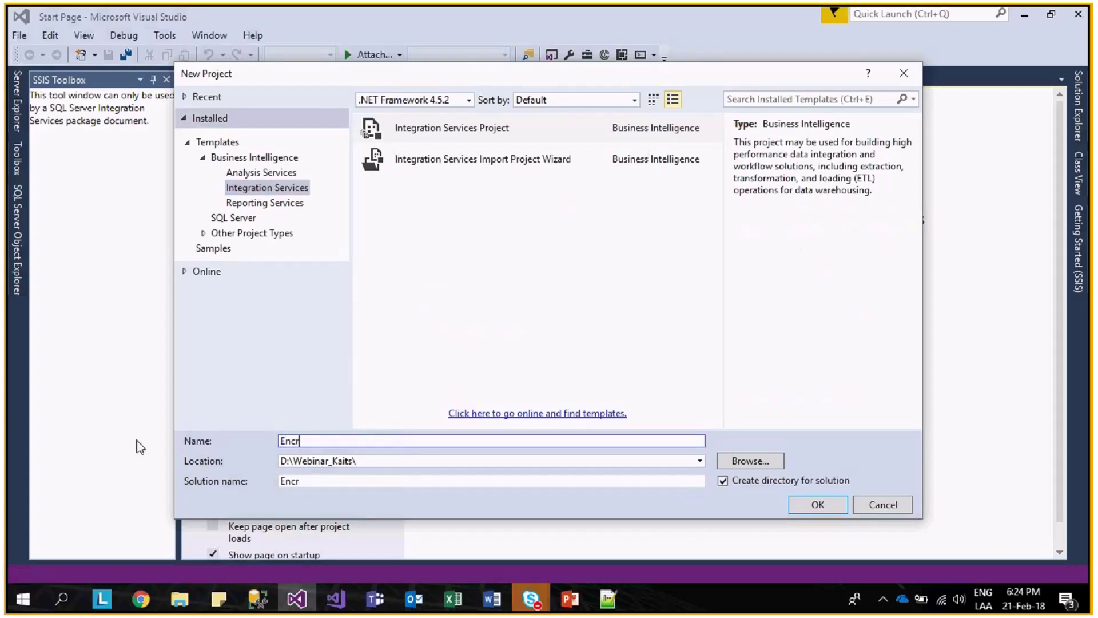
text(iptacionArchivos)
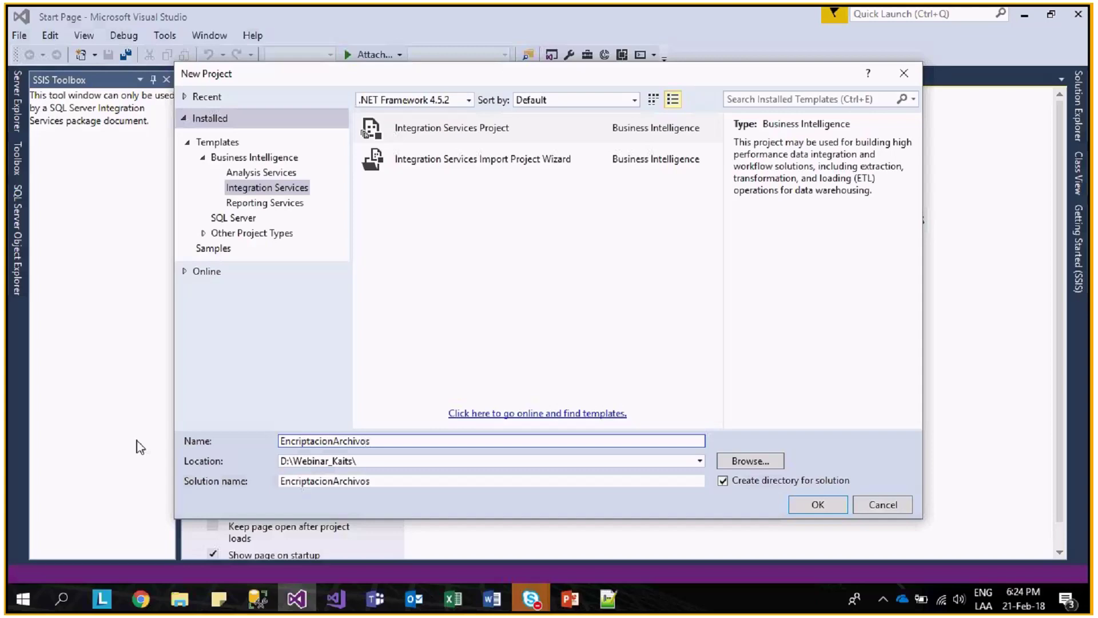
key(Return)
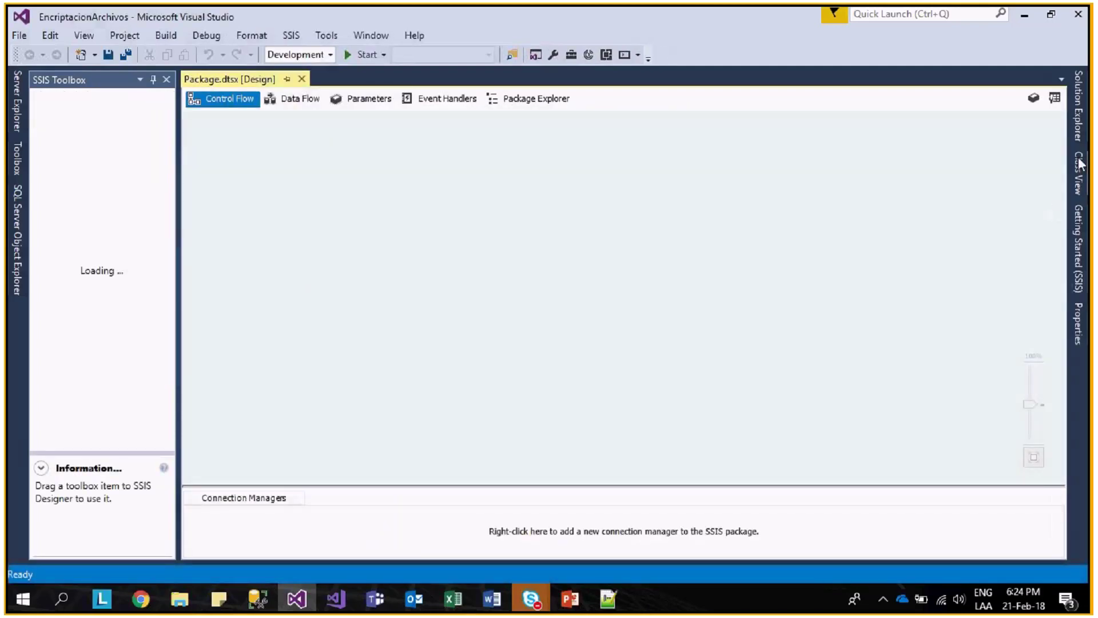
- Check the project's solution tree, then switch to the SQL Server Management Studio query
click(1080, 124)
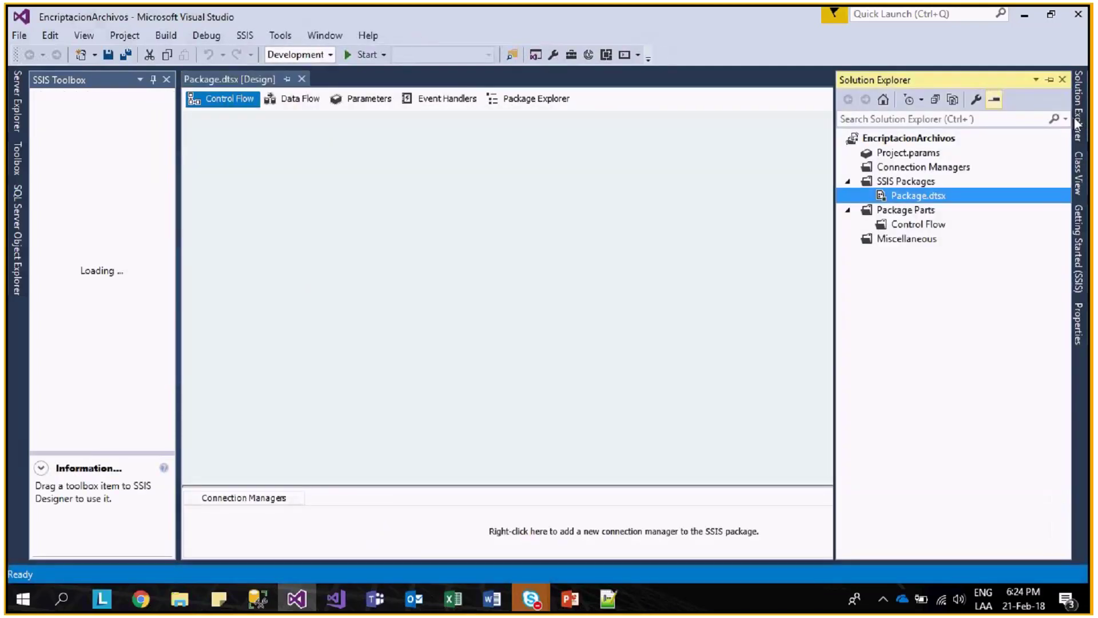
click(490, 227)
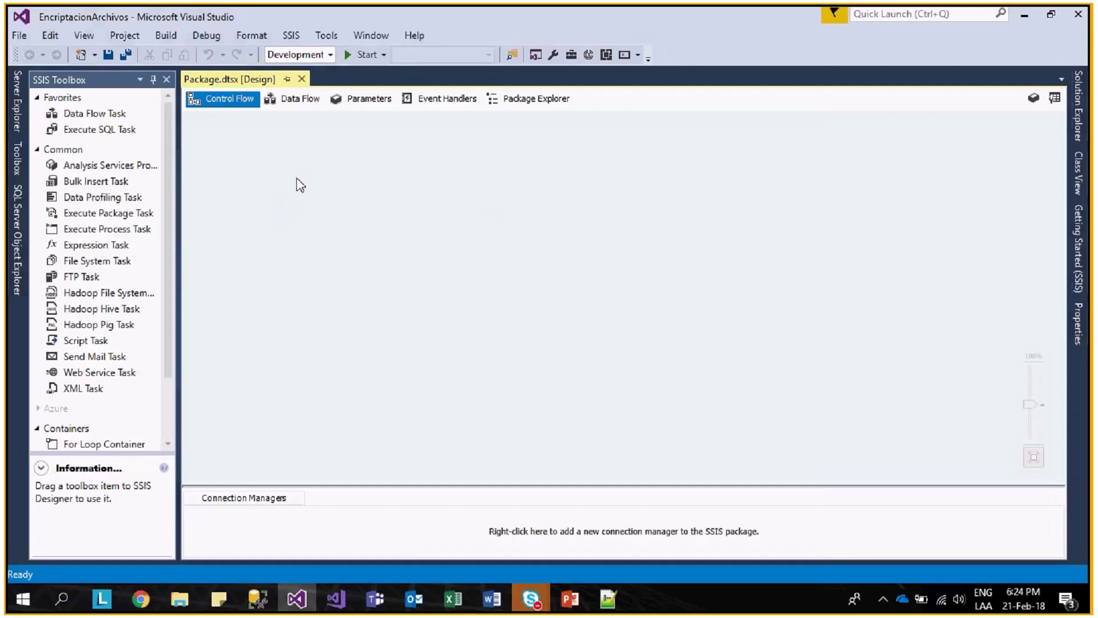
mouse_move(259, 605)
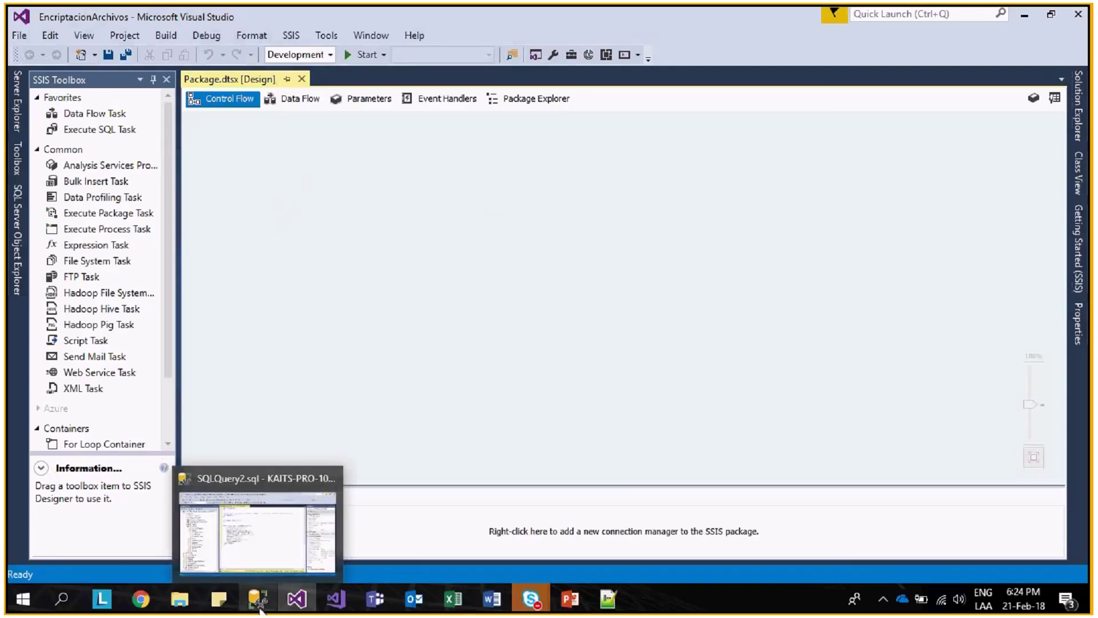
click(277, 559)
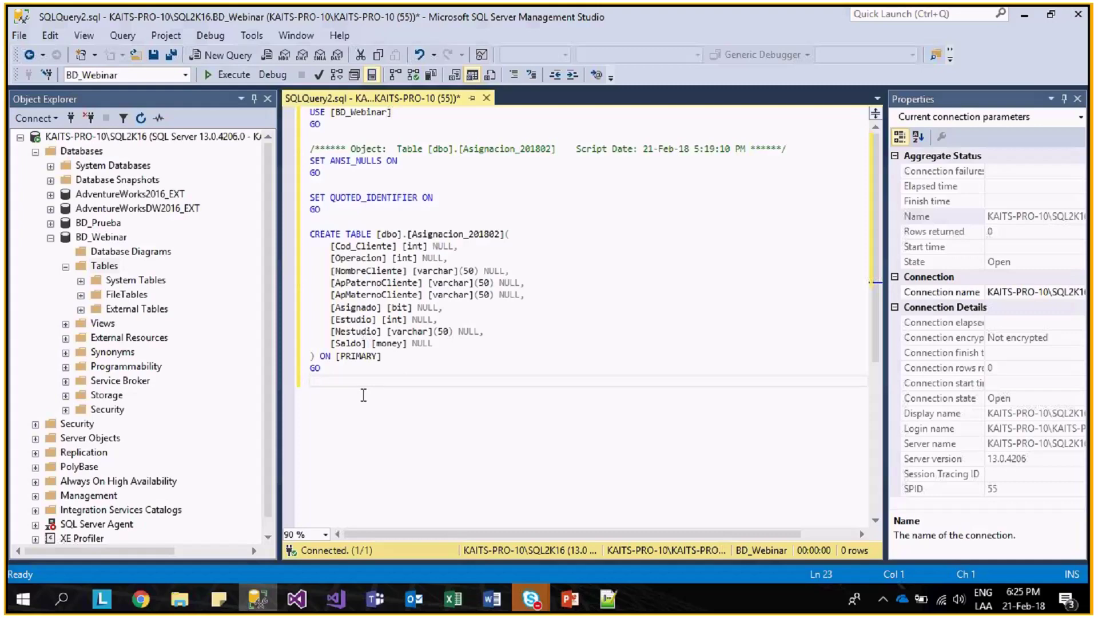
- Execute the Asignacion_201802 CREATE TABLE script with F5 and enlarge the script area
key(F8)
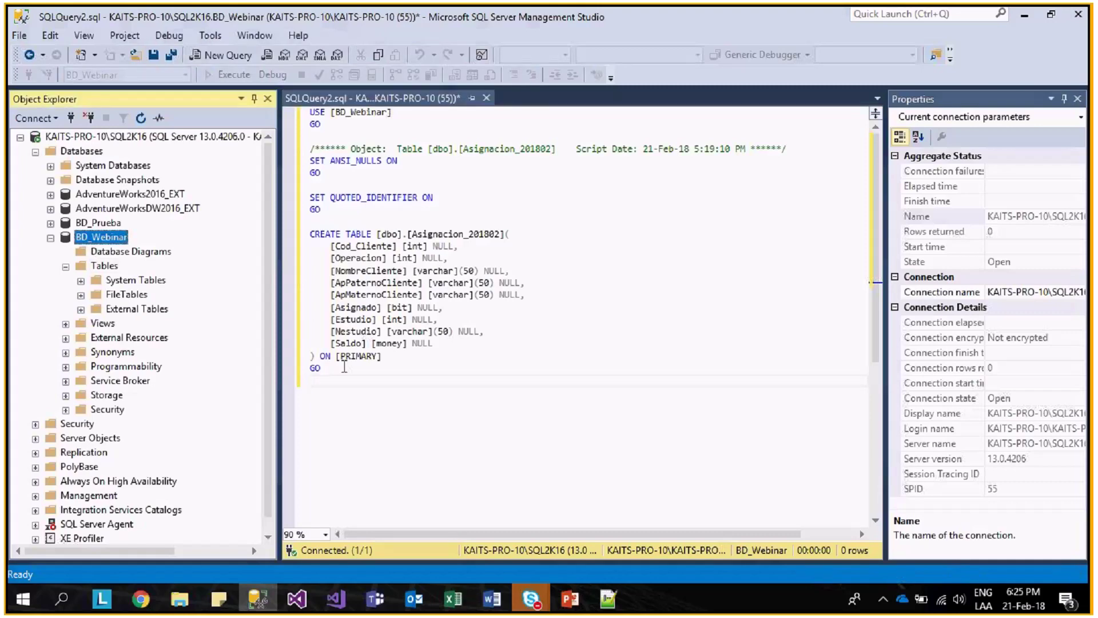
drag(345, 368, 343, 232)
click(420, 197)
key(F5)
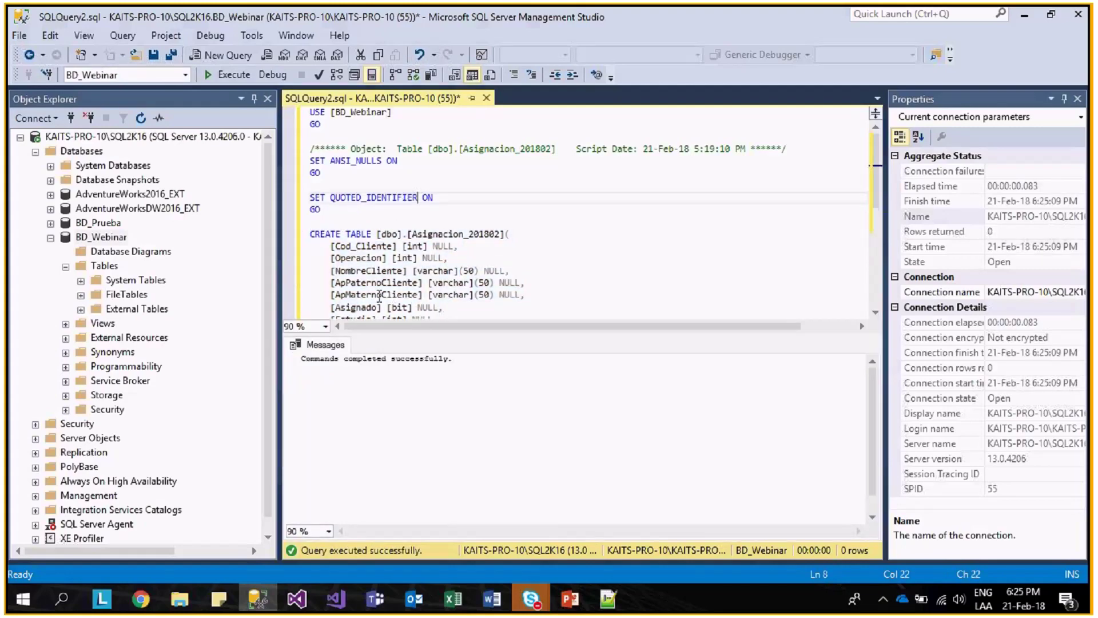
drag(567, 334, 568, 407)
click(518, 366)
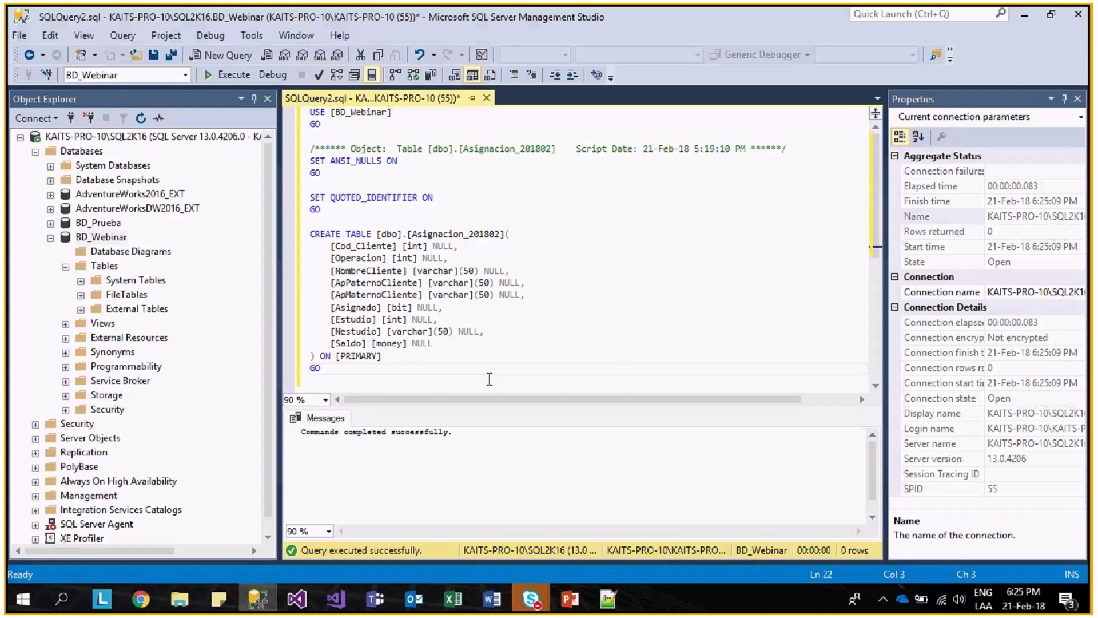
- Refresh BD_Webinar's Tables list so dbo.Asignacion_201802 appears
right_click(96, 264)
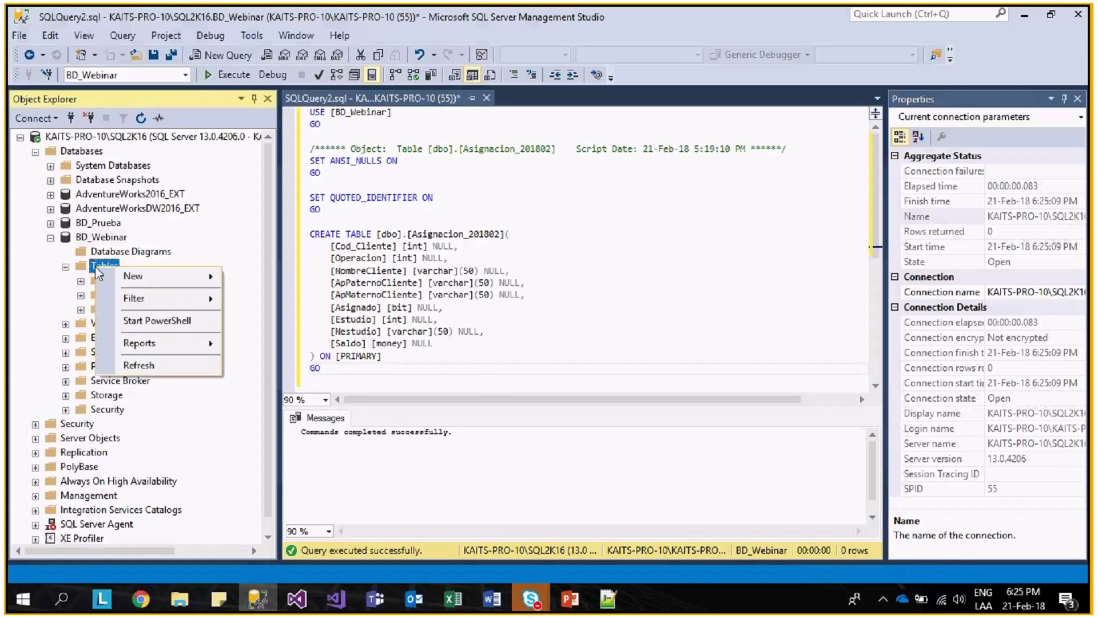
click(122, 361)
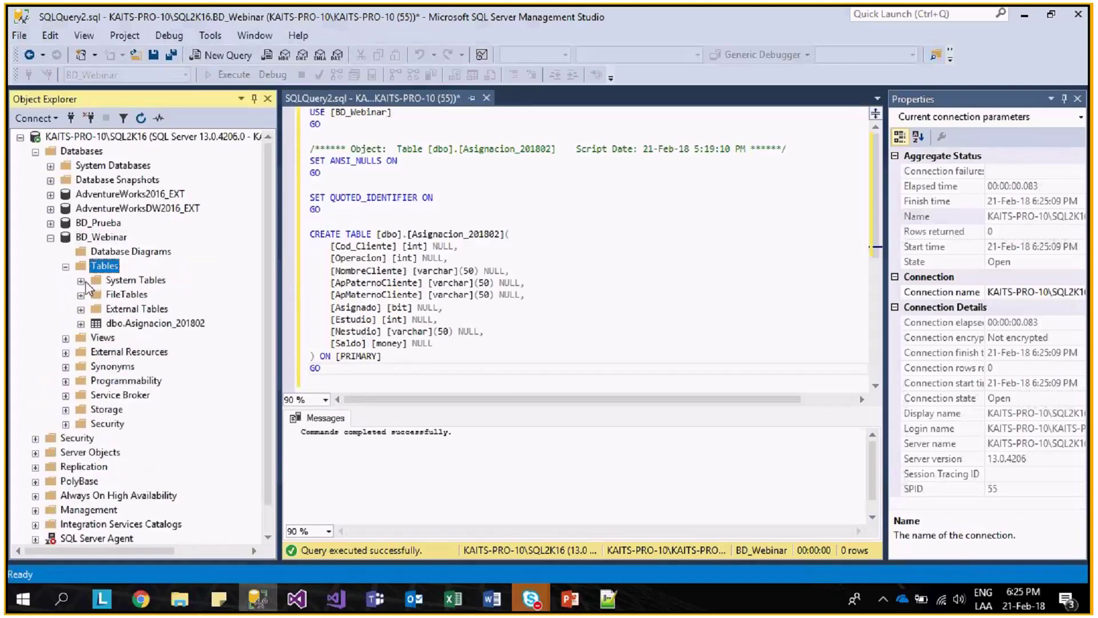
click(81, 324)
right_click(116, 325)
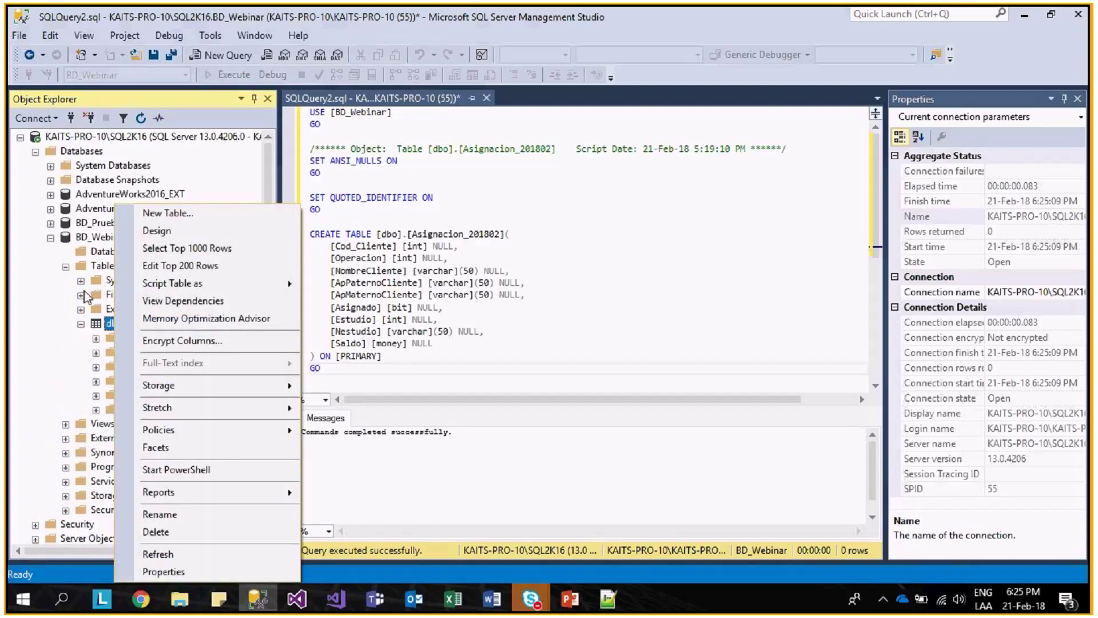
- Launch Tasks > Import Data for the BD_Webinar database
right_click(85, 237)
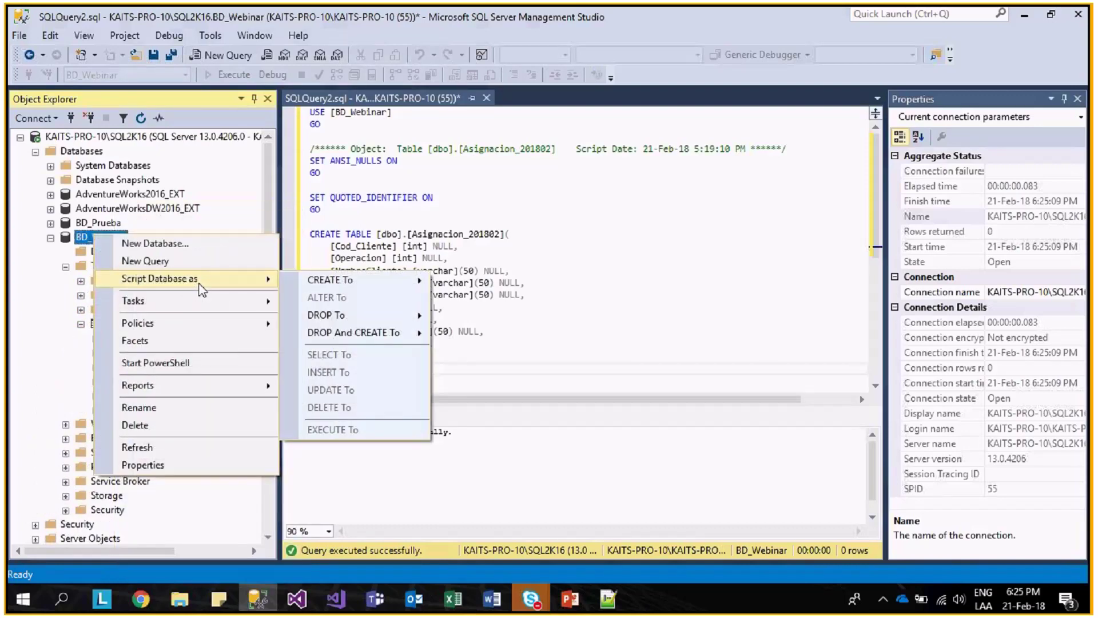
mouse_move(212, 302)
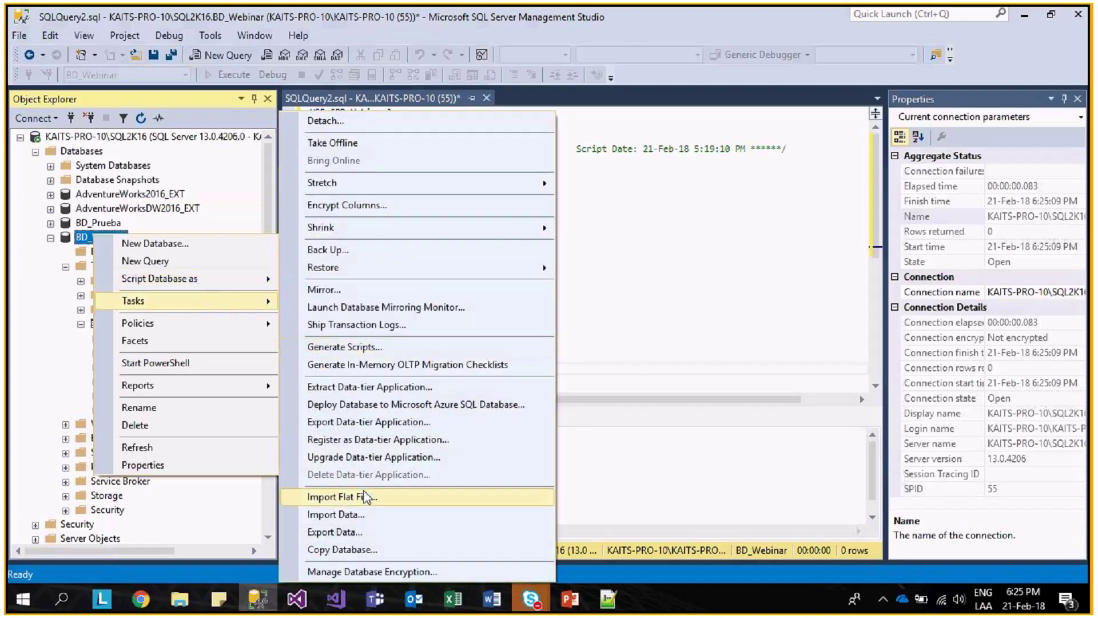
click(355, 515)
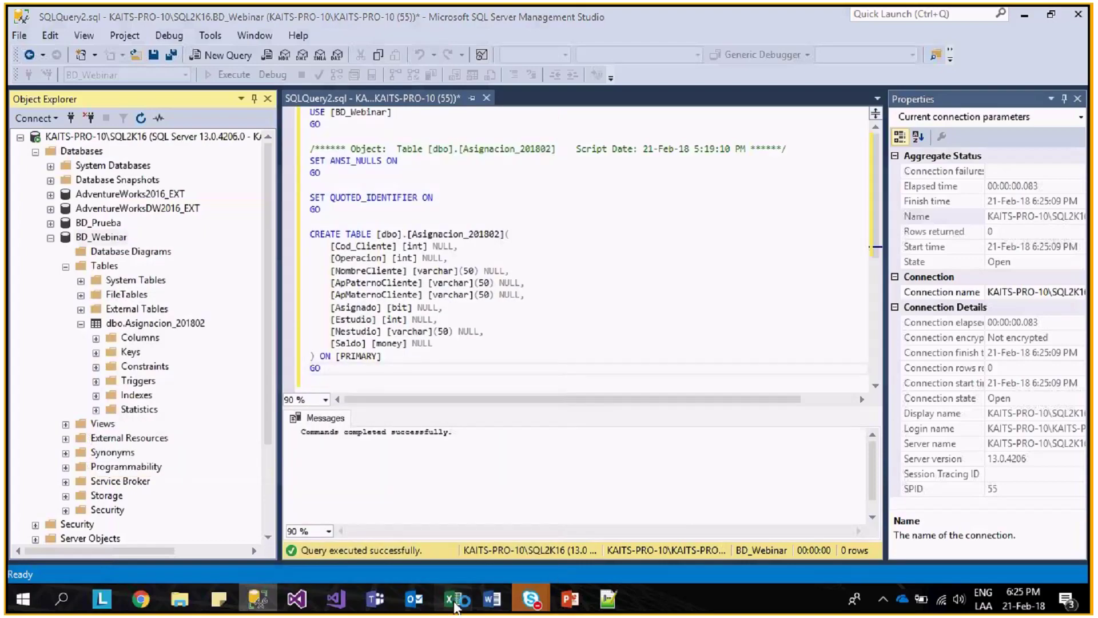
- Close the Base_Webinar Excel workbook without saving
click(455, 606)
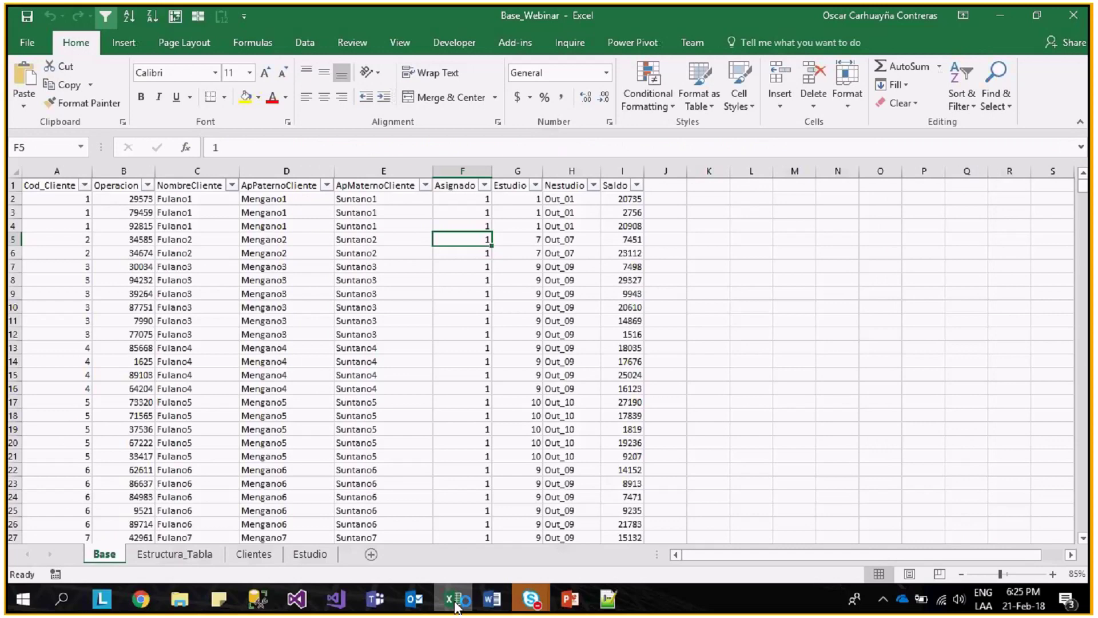
click(566, 321)
key(alt+F4)
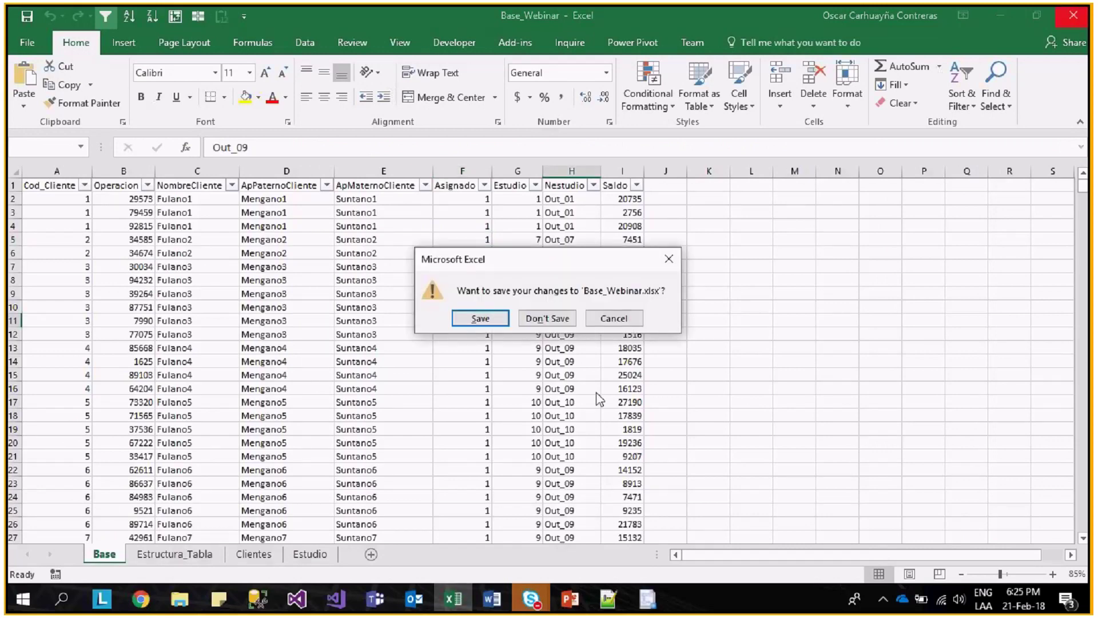
click(546, 318)
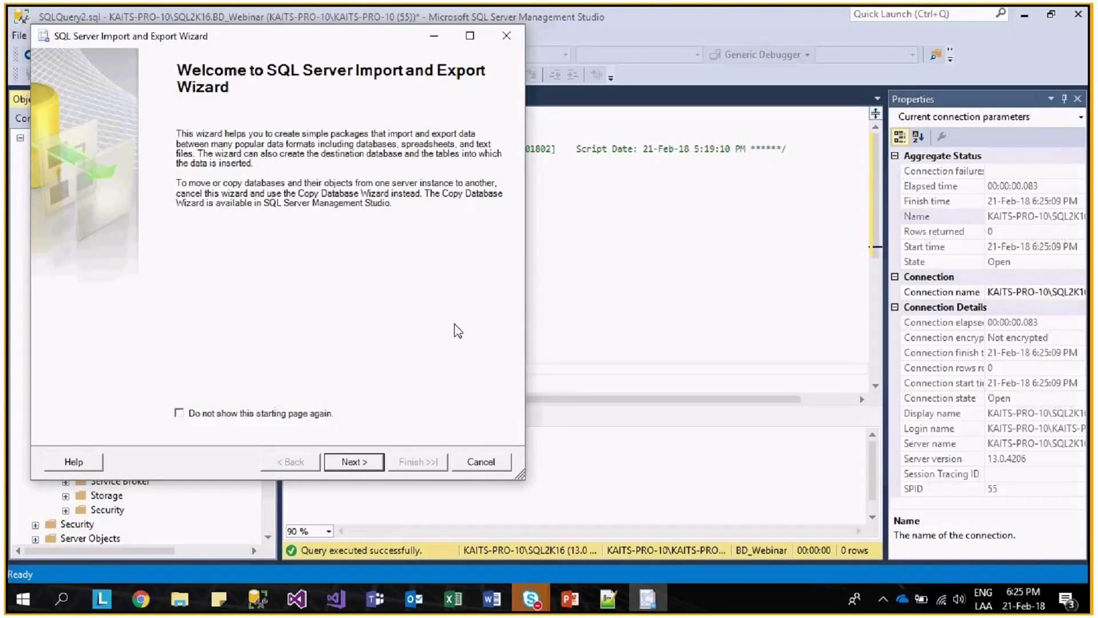
- Choose Microsoft Excel as the data source with the Base_Webinar workbook
click(354, 462)
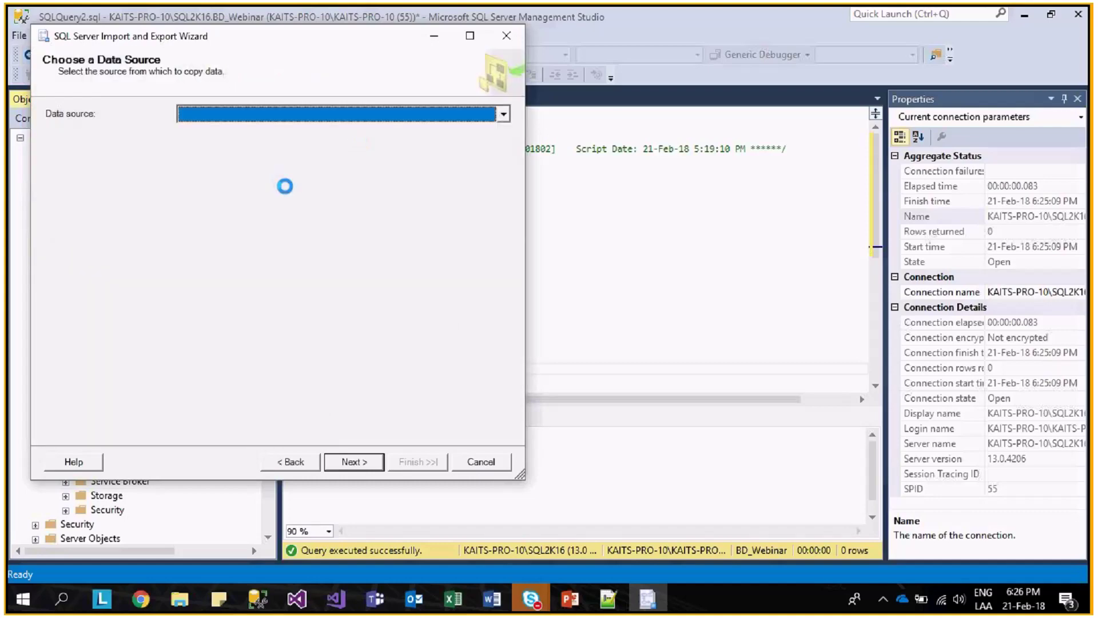
click(362, 117)
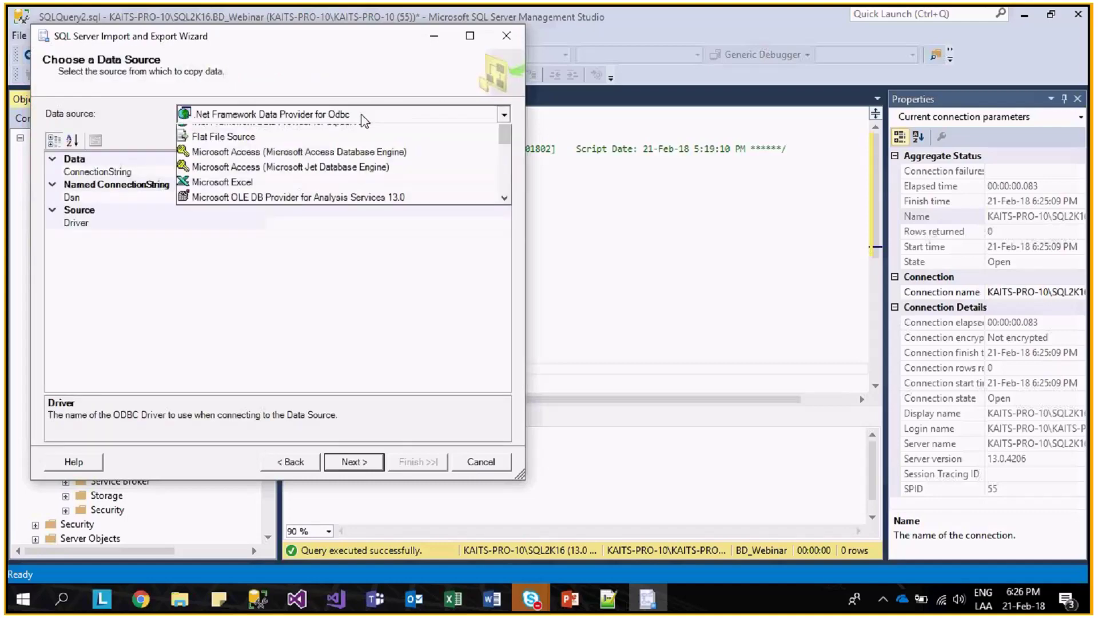
click(264, 228)
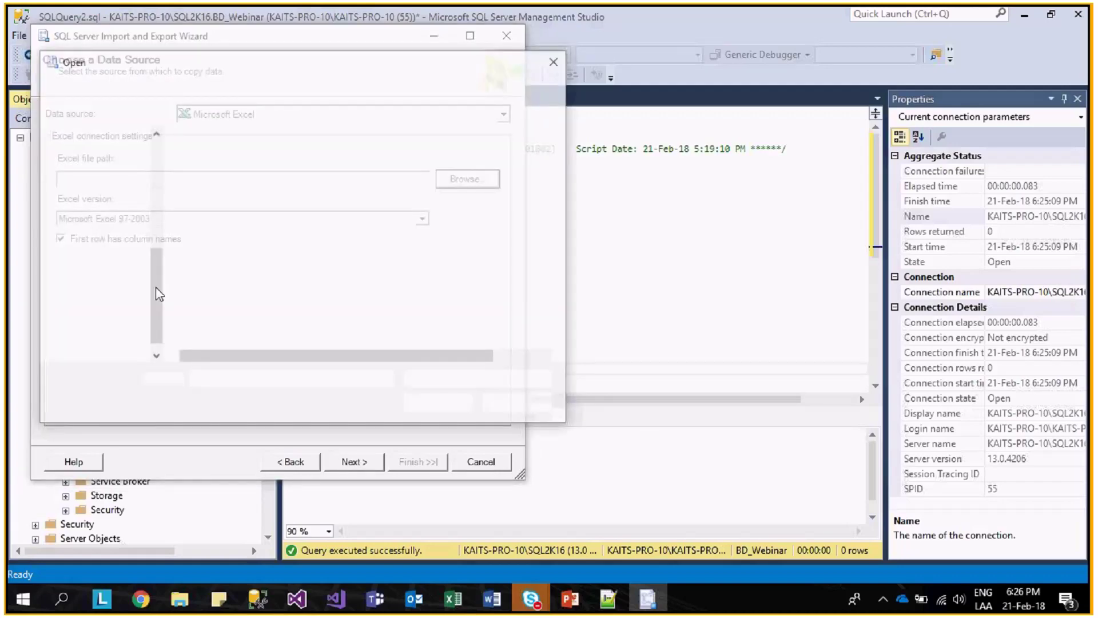
double_click(211, 260)
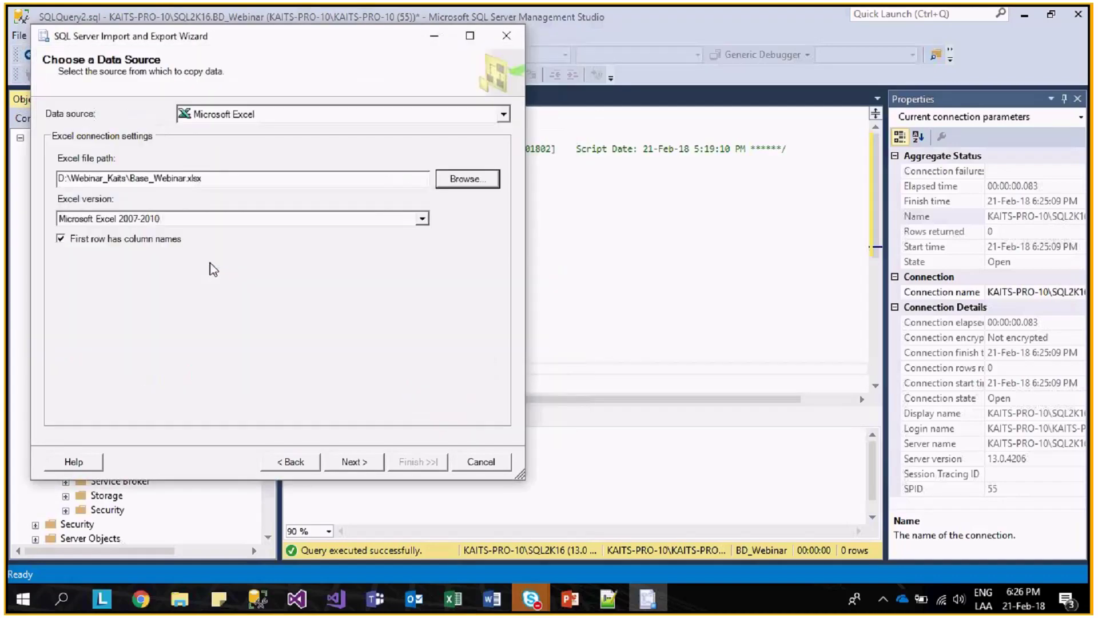
click(372, 461)
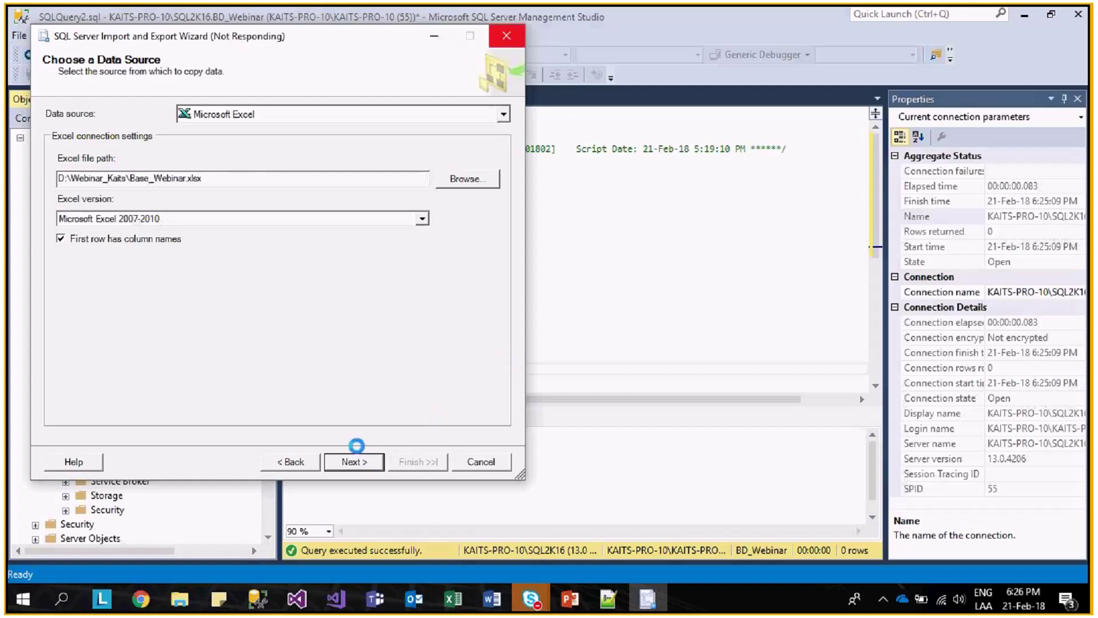
- Set the destination to SQL Server Native Client 11.0 on BD_Webinar, copying whole sheets
click(305, 114)
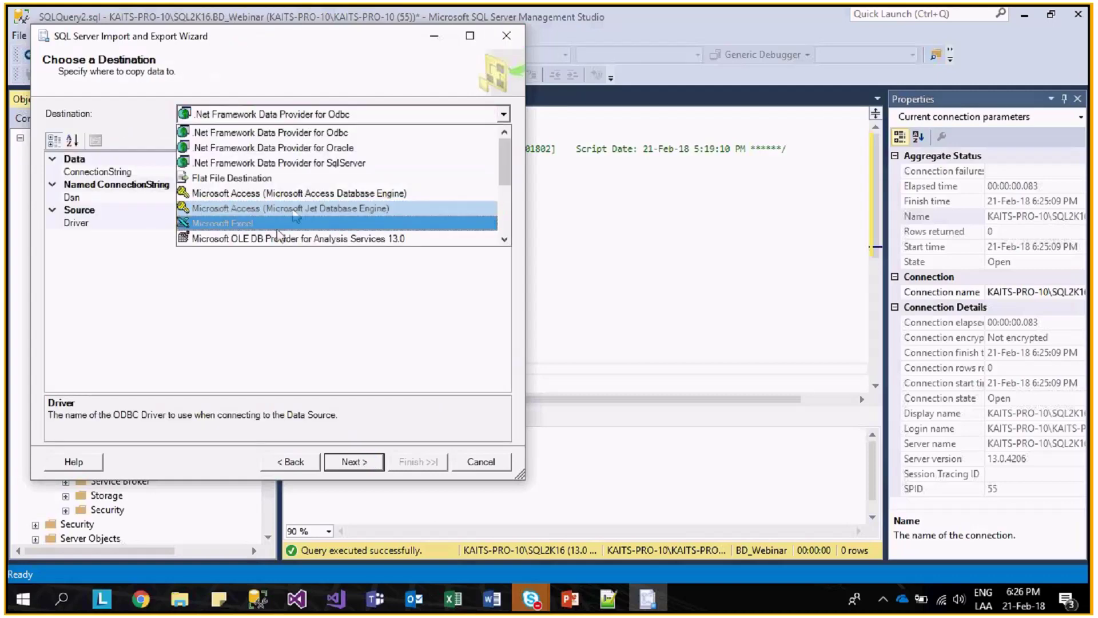
scroll(294, 216, down, 4)
click(300, 238)
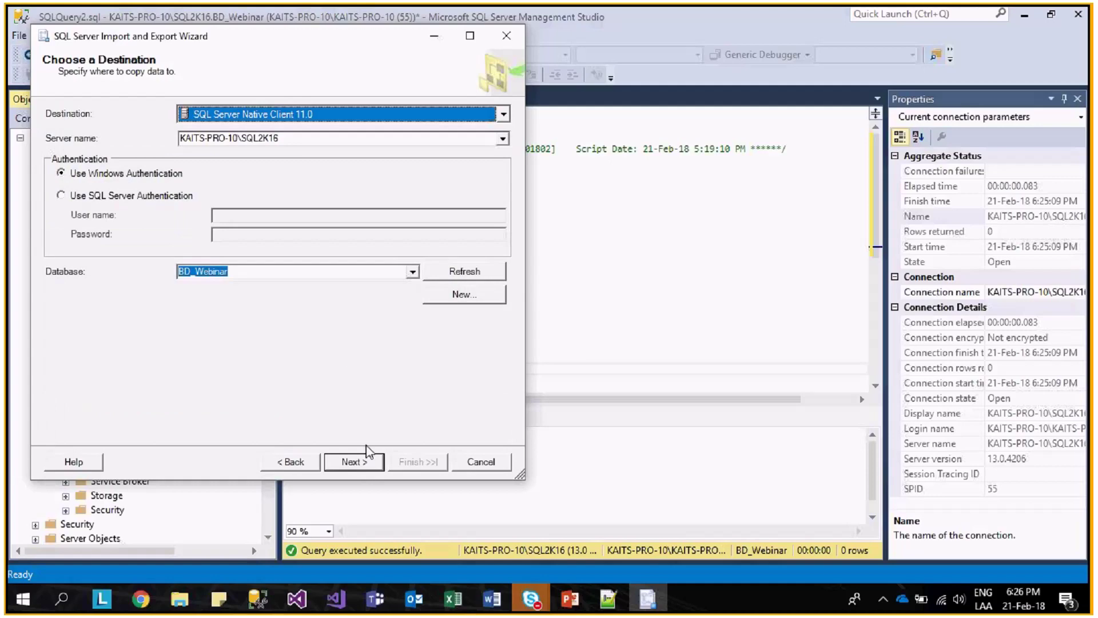
click(366, 463)
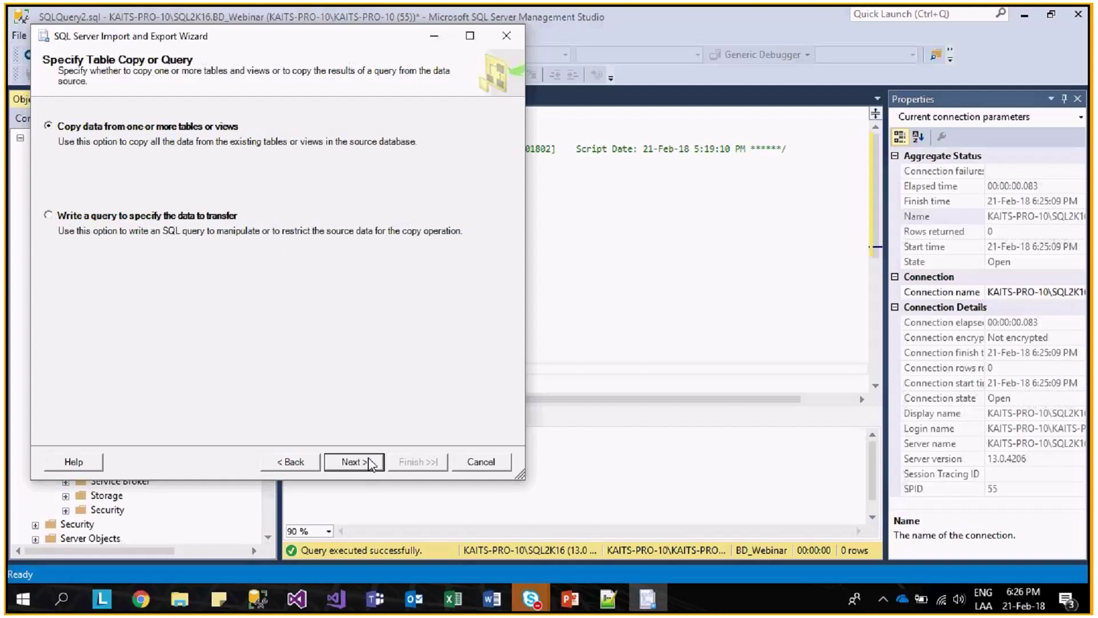
click(369, 462)
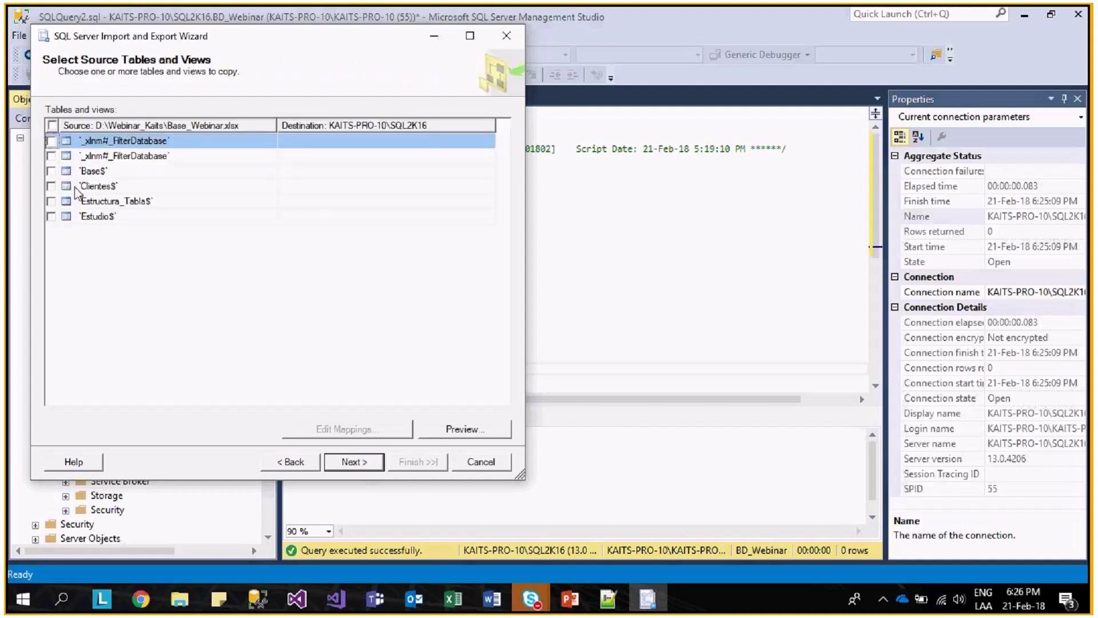
- Map the Base$ sheet to [dbo].[Asignacion_201802] and accept the type mappings
click(51, 171)
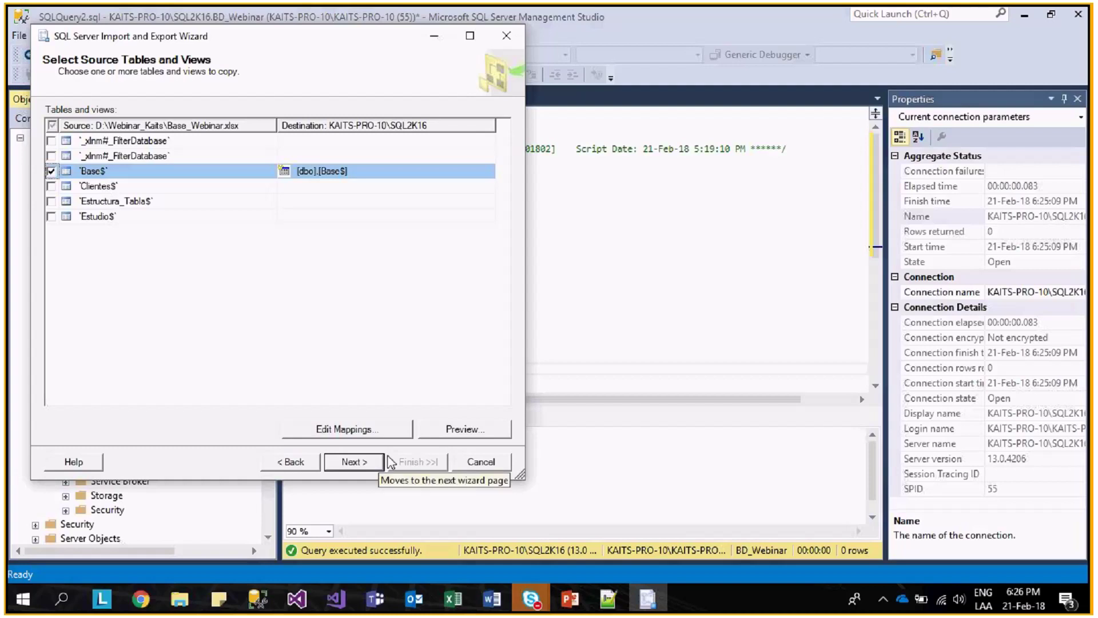
click(461, 171)
click(488, 171)
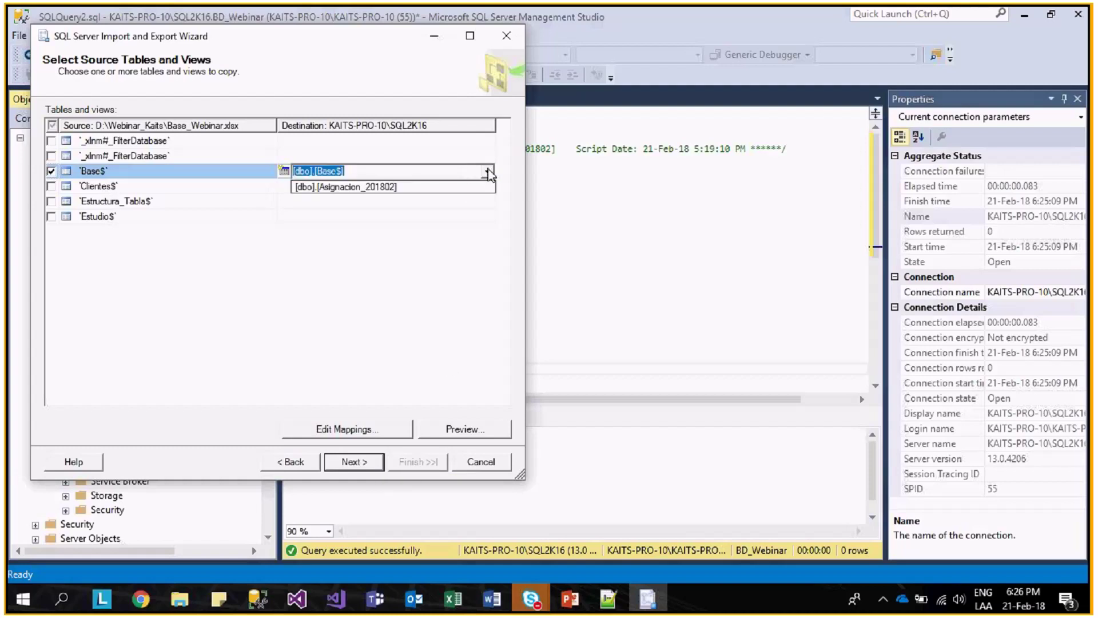
click(429, 186)
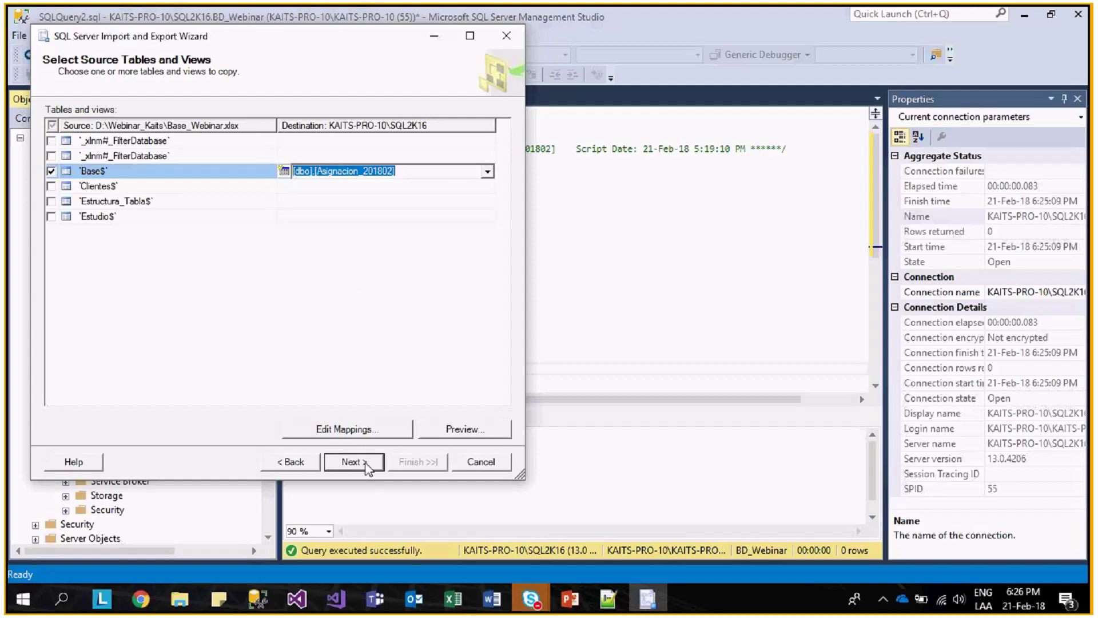
click(366, 463)
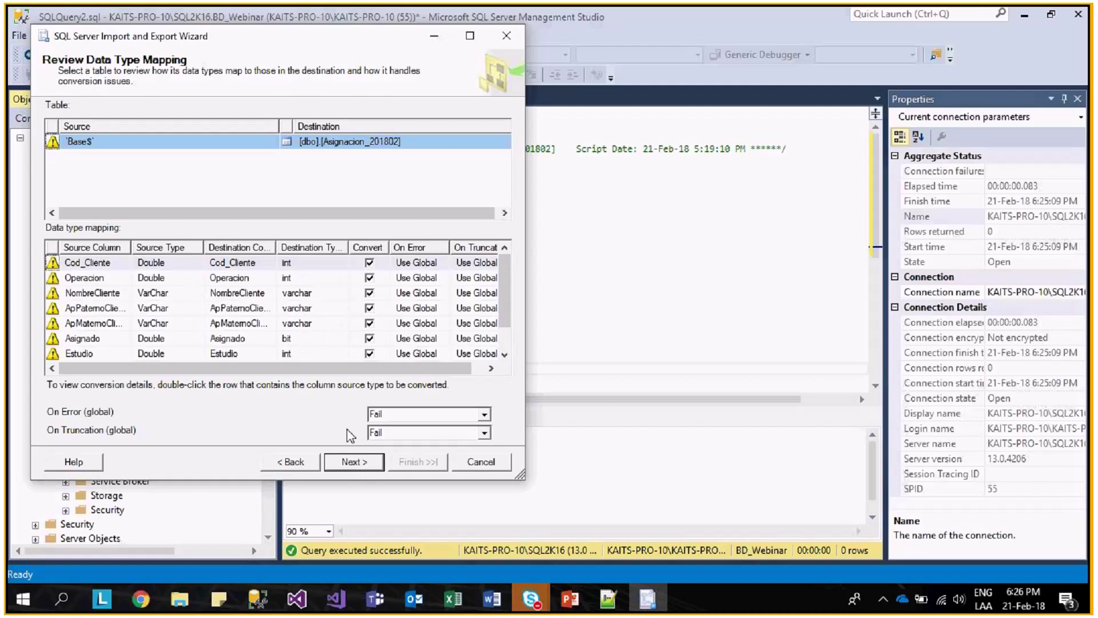
click(357, 464)
click(368, 461)
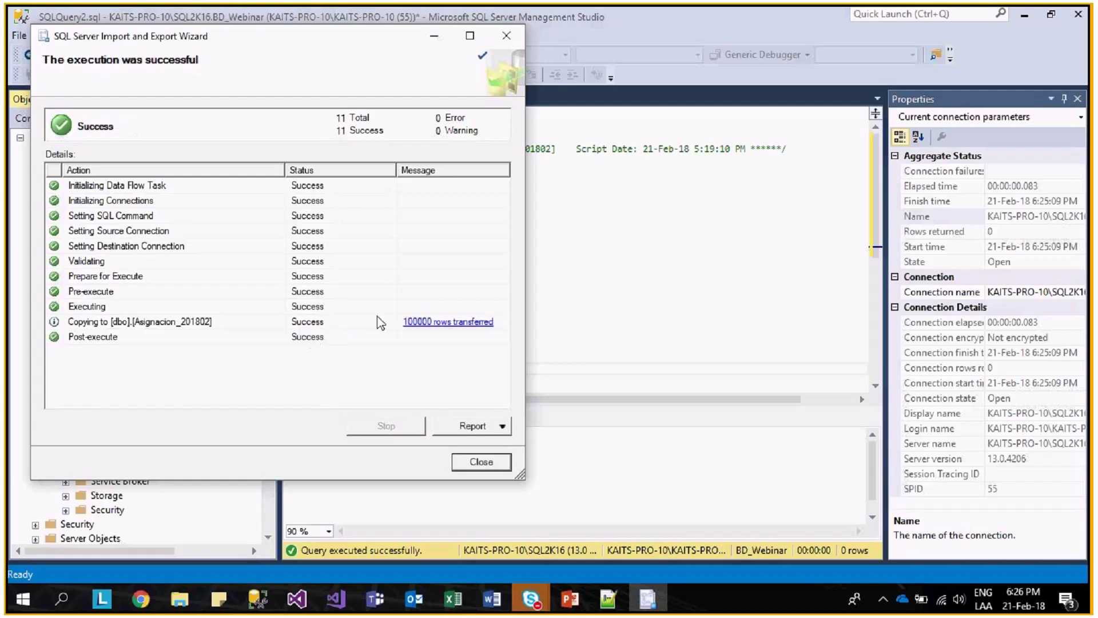
- Close the wizard and run Select * from dbo.Asignacion_201802 to list the imported rows
click(480, 463)
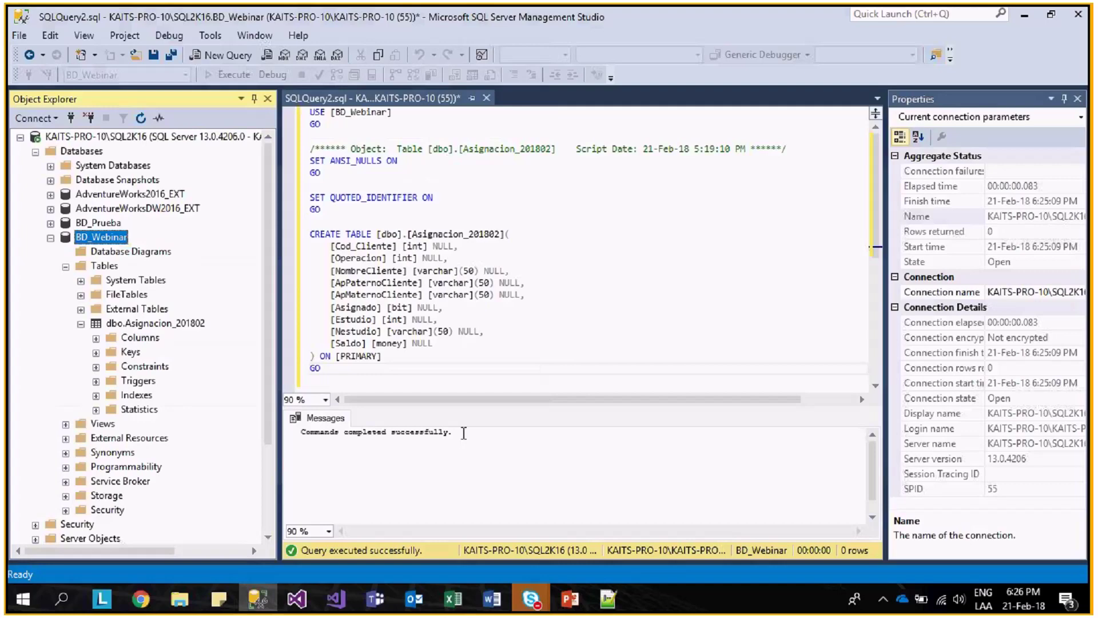
scroll(444, 311, down, 3)
click(444, 311)
key(Return)
key(Return)
text(S)
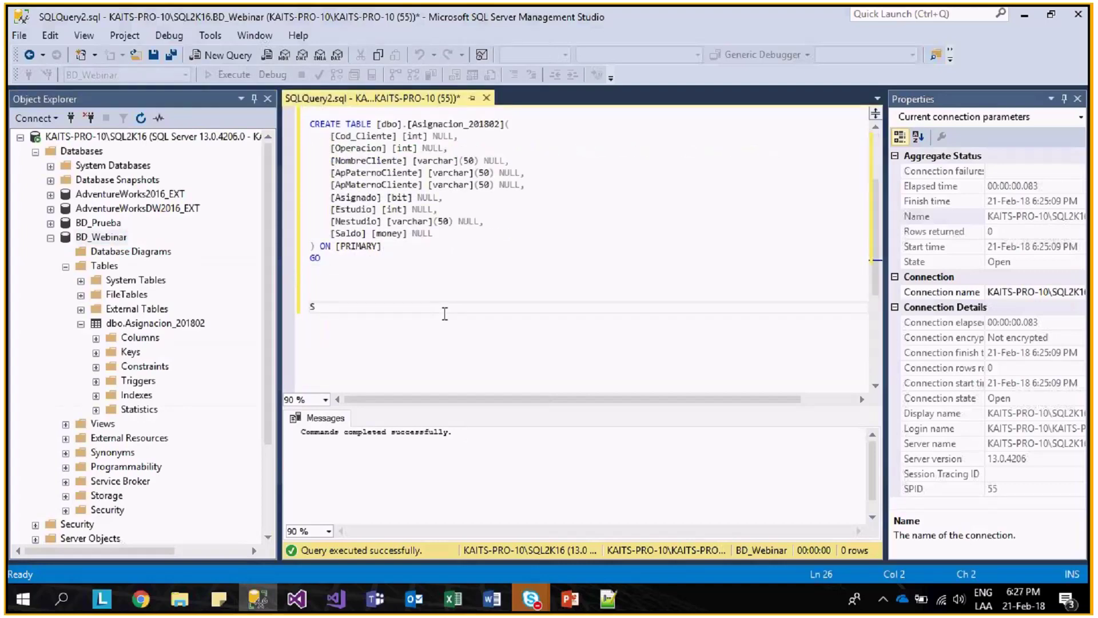
text(elect * from)
drag(183, 323, 390, 315)
drag(510, 307, 285, 312)
key(F5)
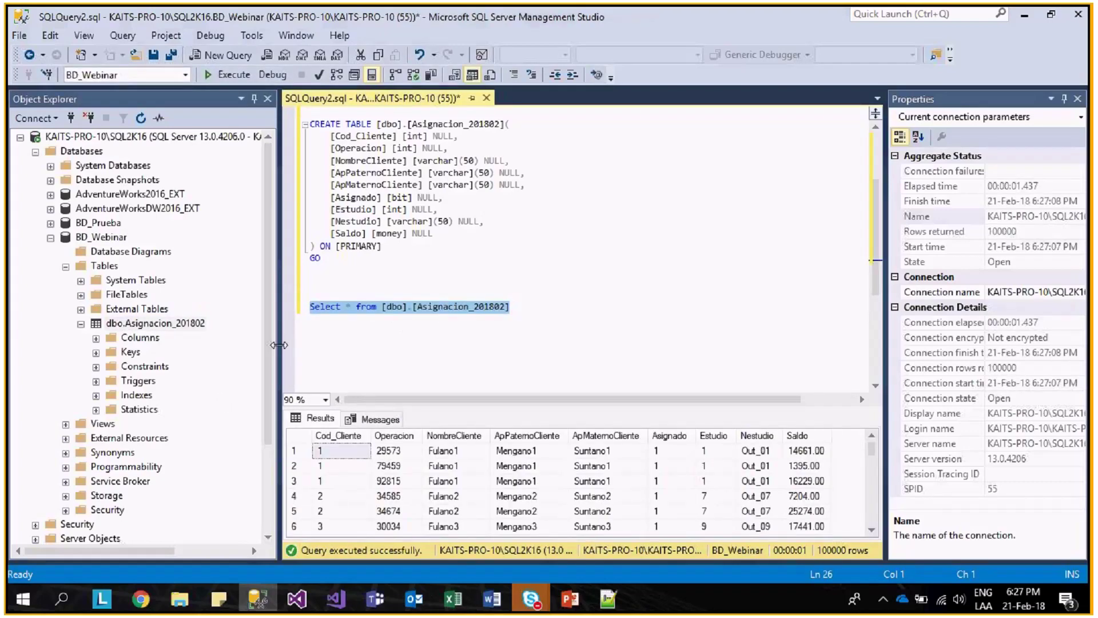
- Widen the query editor, then switch to the Visual Studio package designer
drag(279, 345, 181, 345)
click(640, 345)
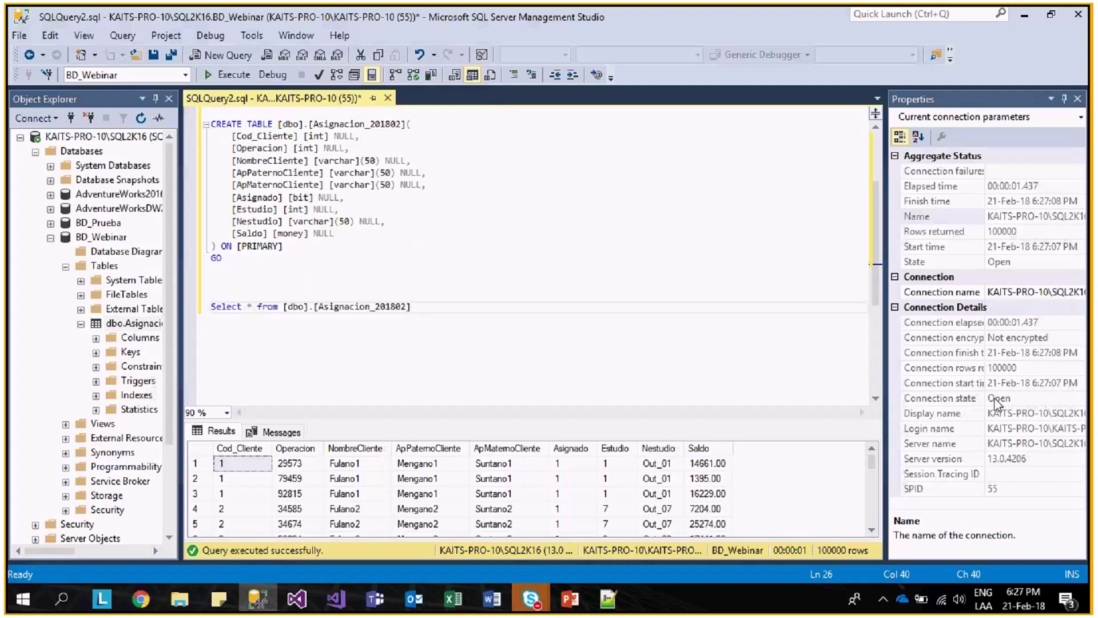
click(302, 598)
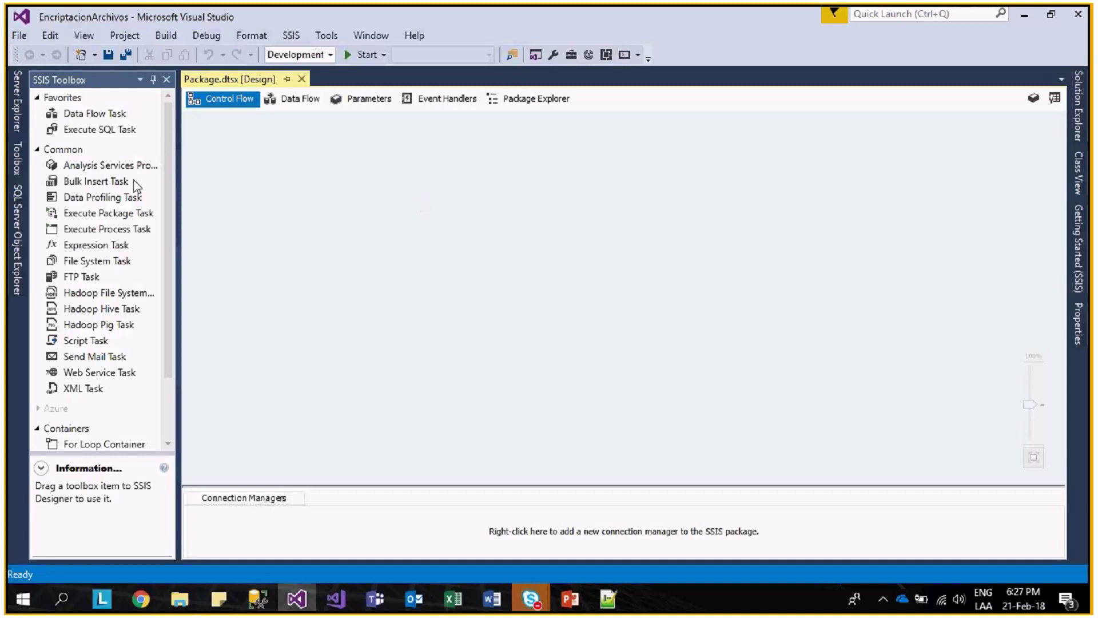
- Start a new OLE DB connection manager from the Connection Managers area
click(168, 174)
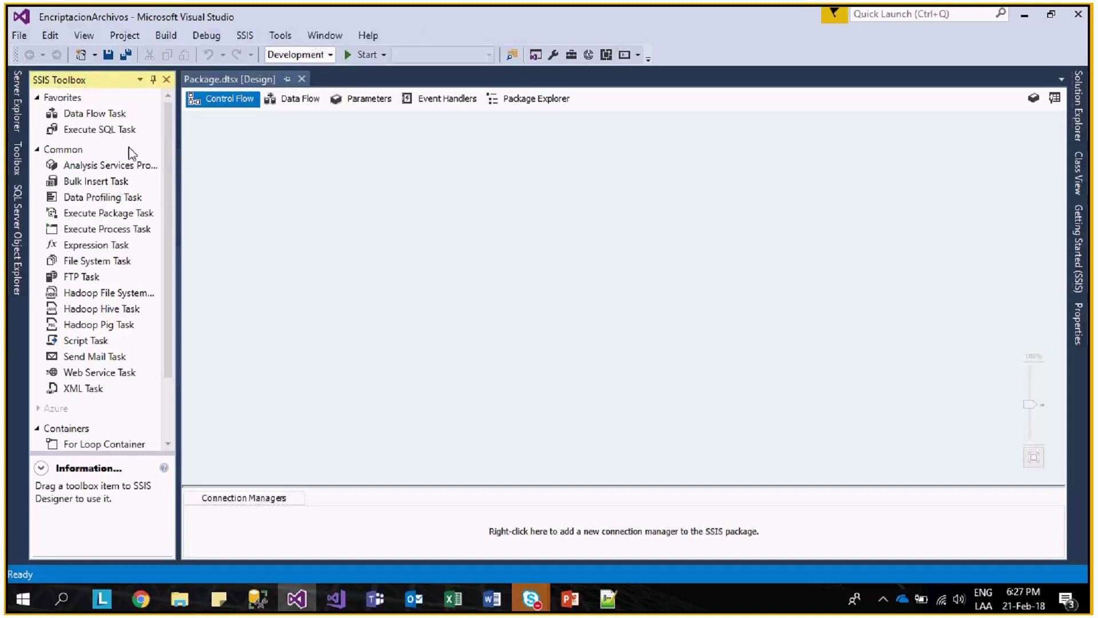
drag(100, 130, 152, 130)
right_click(307, 531)
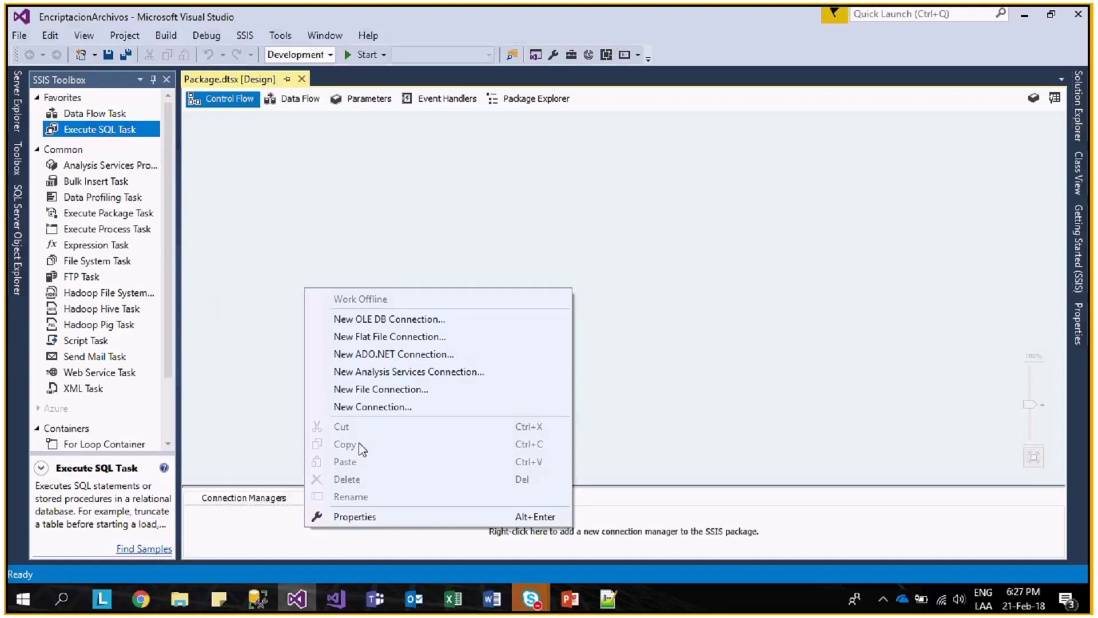
click(416, 316)
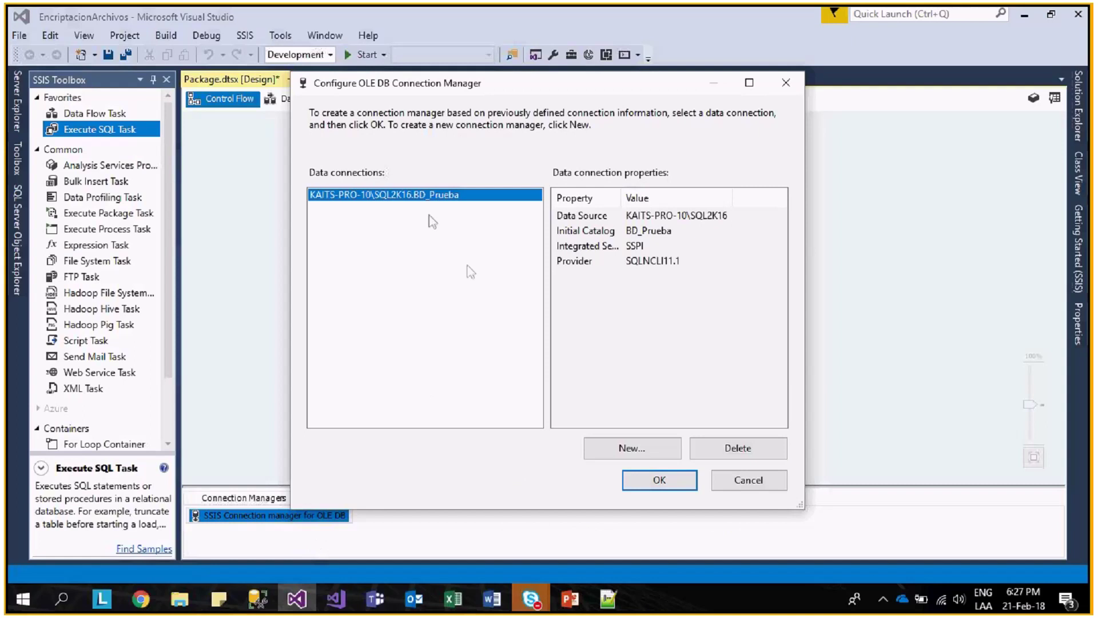
click(656, 455)
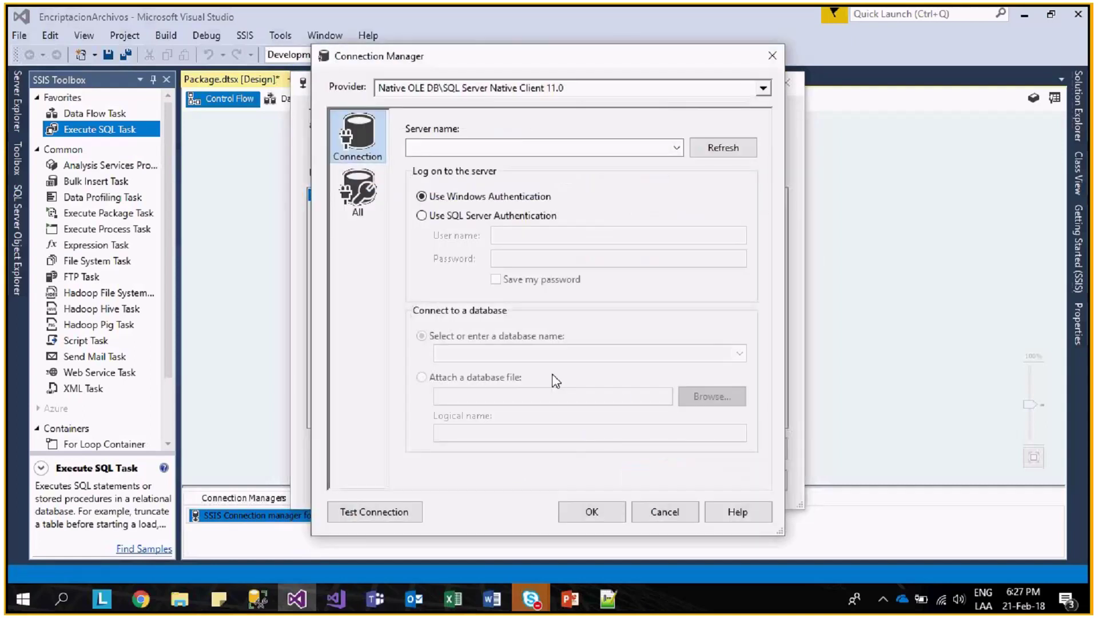
- Point the connection at KAITS-PRO-10\SQL2K16, database BD_Webinar, test it successfully, and confirm
click(675, 150)
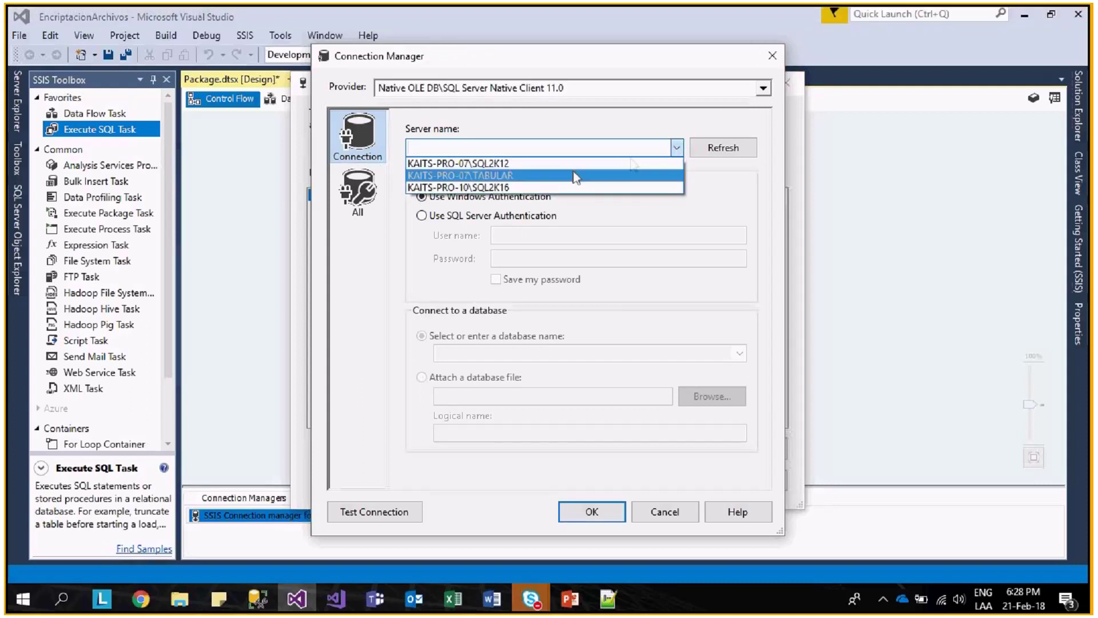
click(508, 186)
click(739, 354)
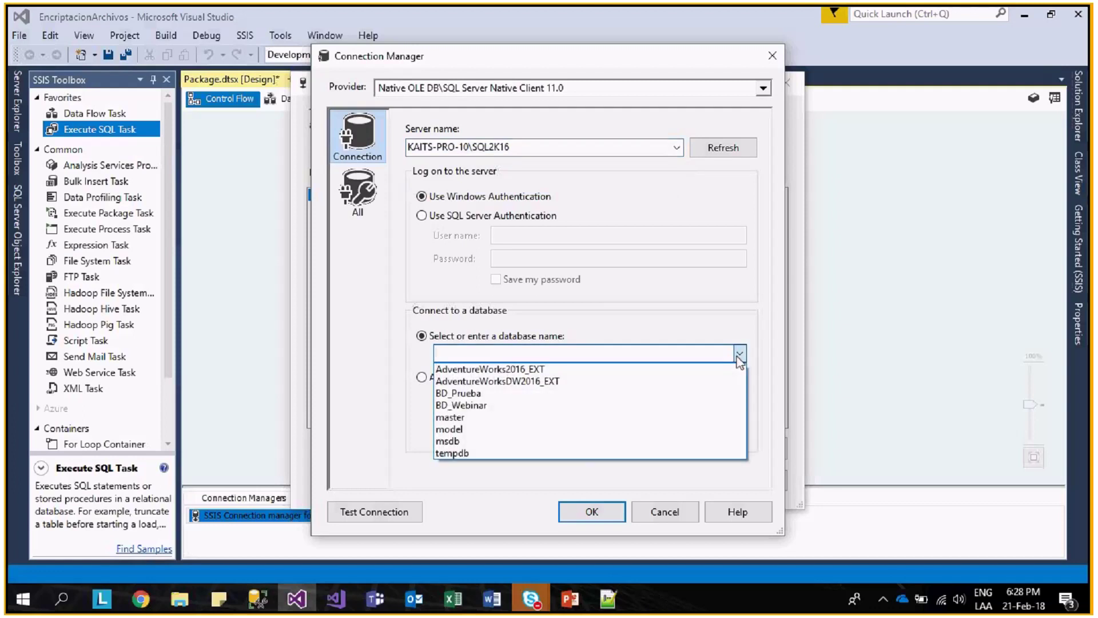
click(515, 406)
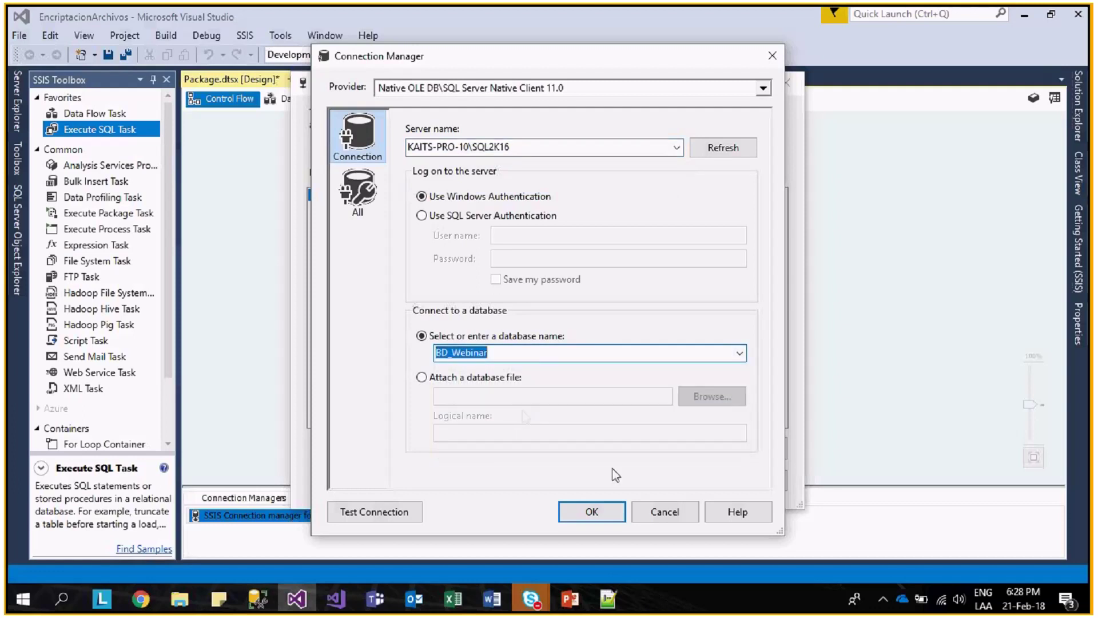
click(374, 512)
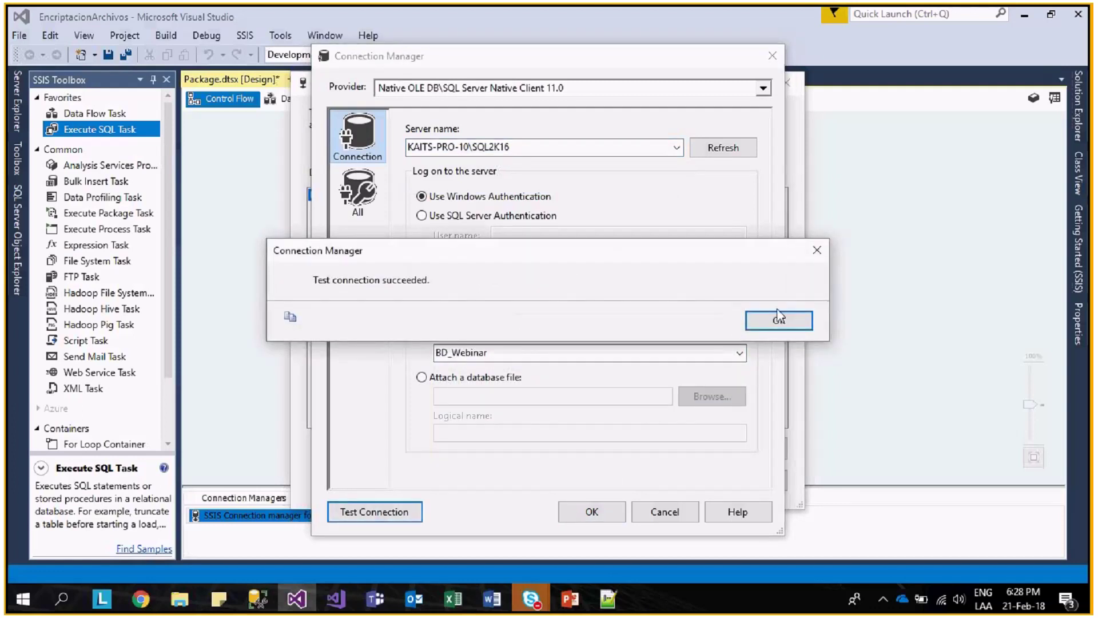
click(778, 317)
click(592, 511)
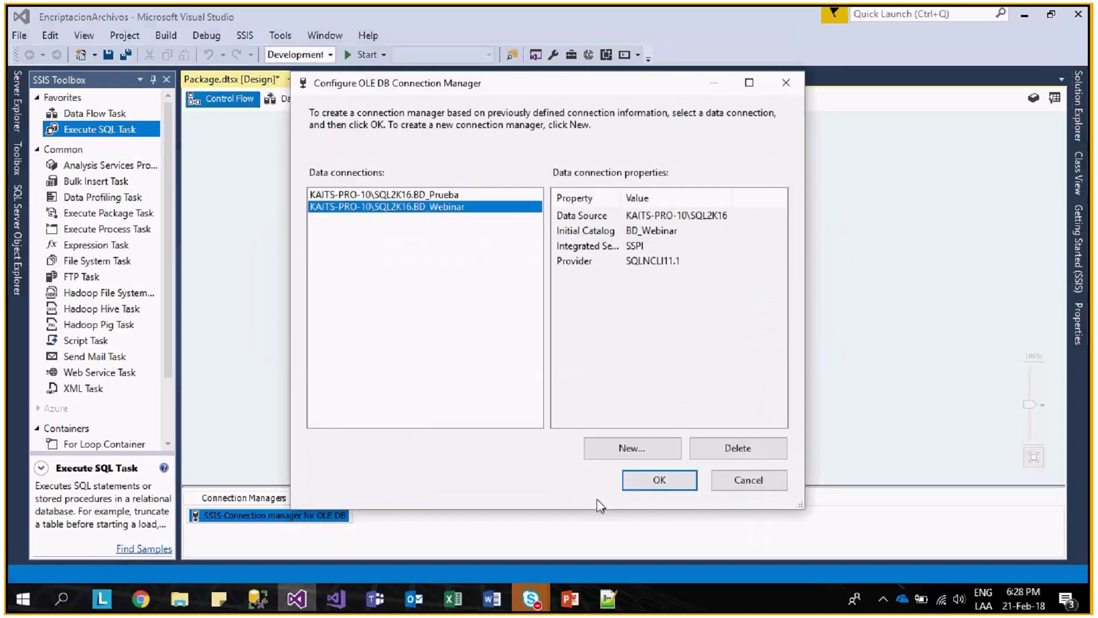
click(647, 481)
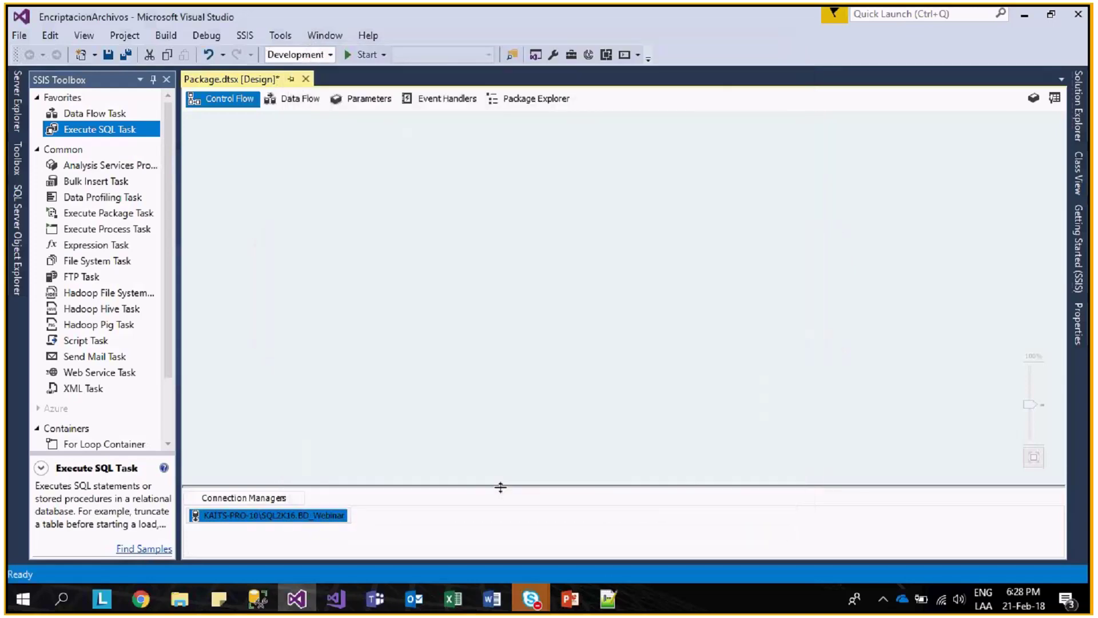
- Rename the connection manager to CnxSQL
click(312, 517)
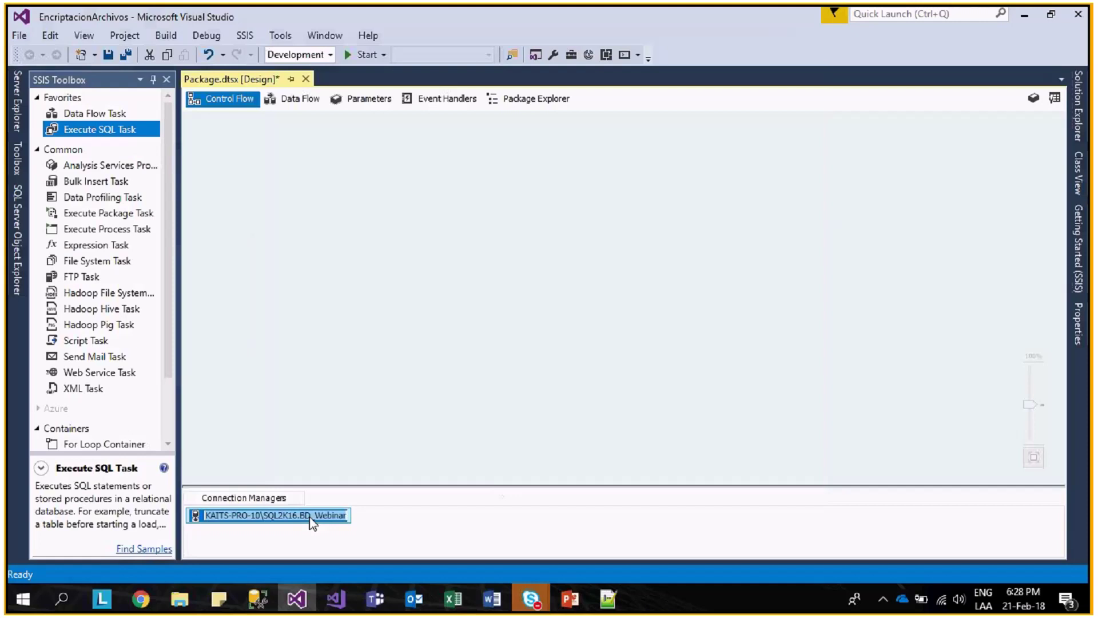
text(CnxSQL)
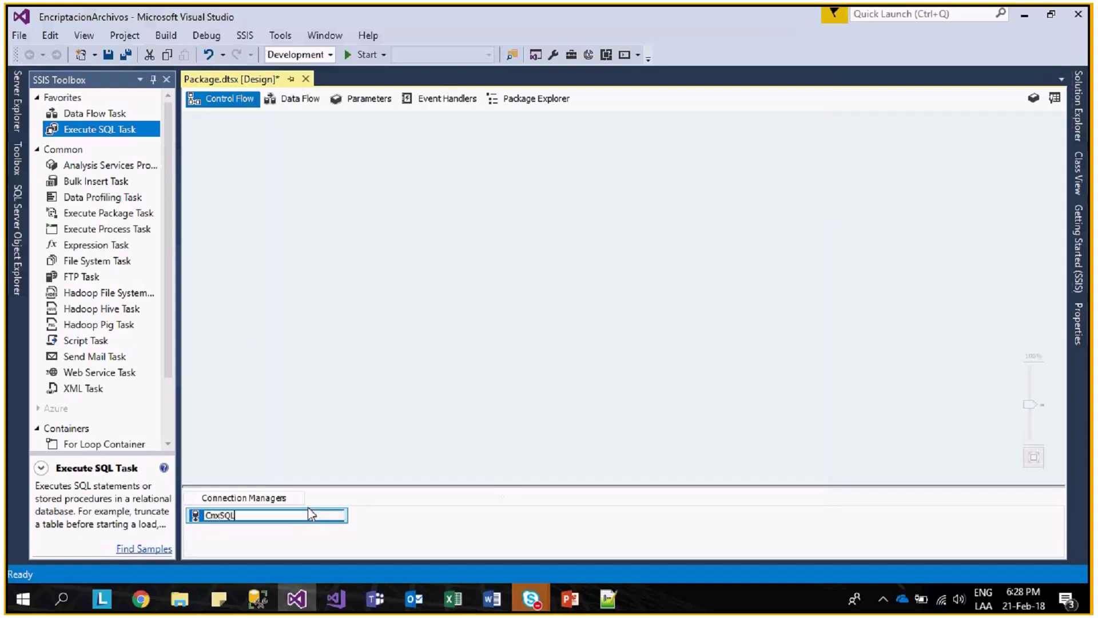
key(Return)
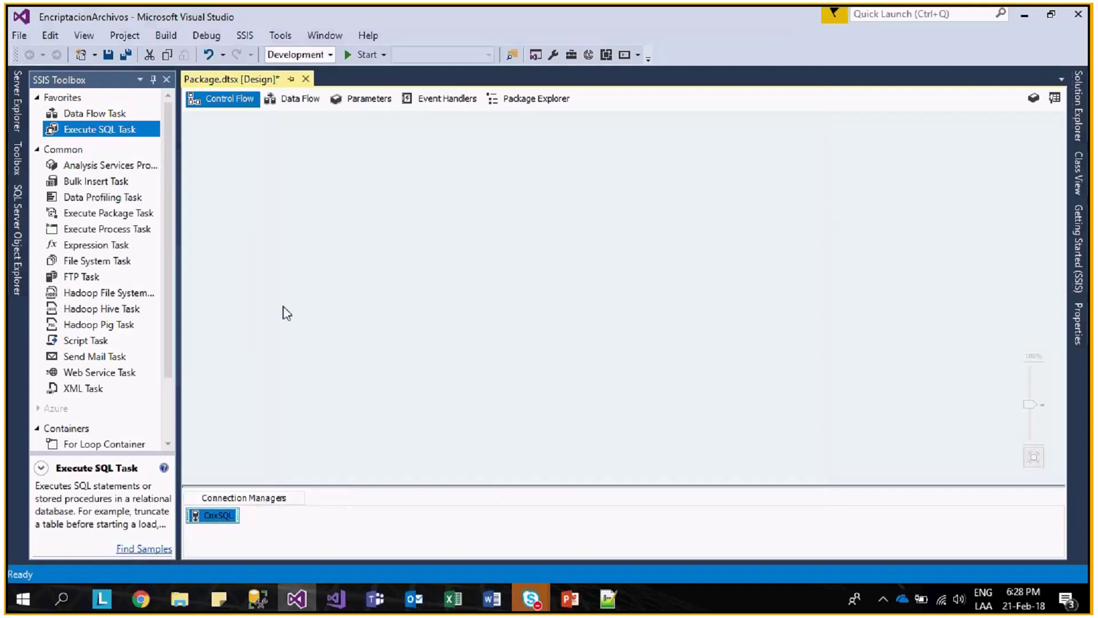
click(286, 313)
- Add an Execute SQL Task to the control flow and name it Listar Estudios
drag(101, 130, 325, 139)
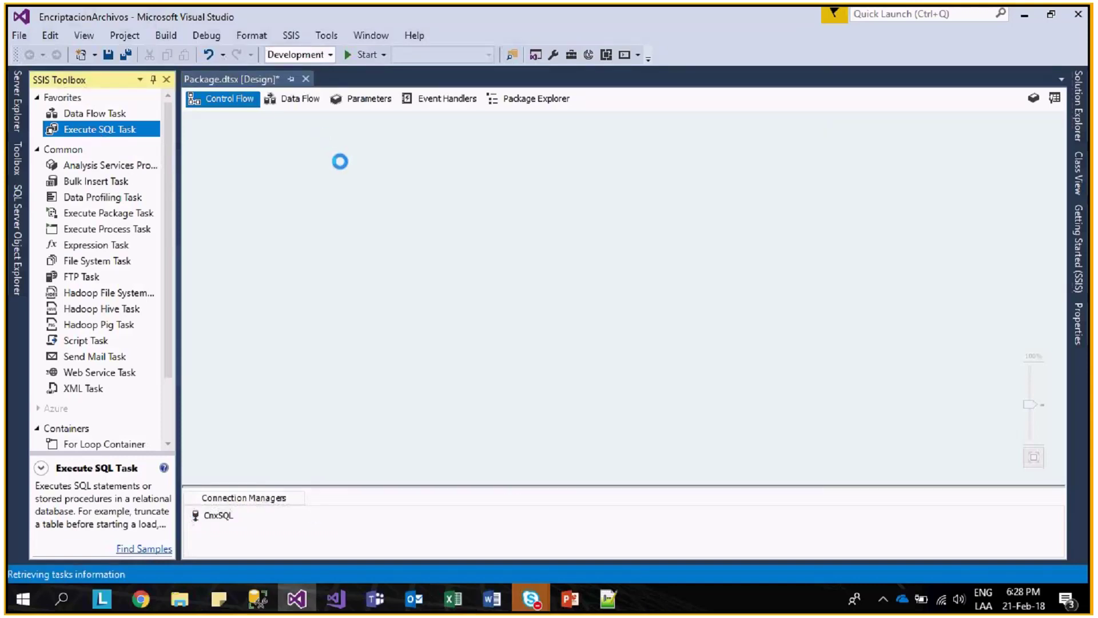
click(416, 160)
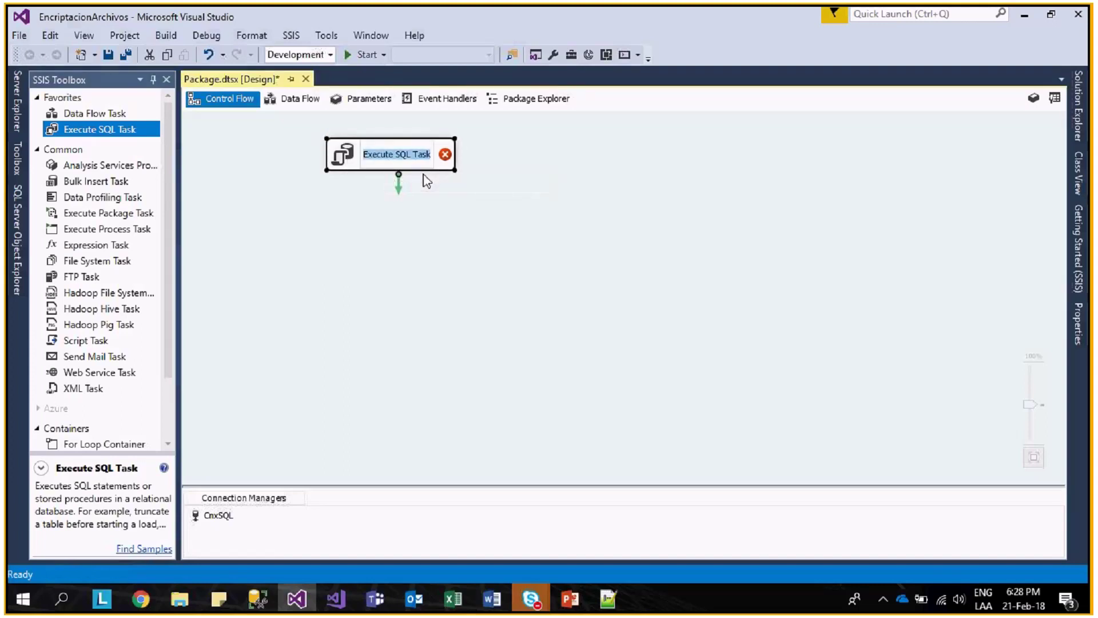
text(Listar)
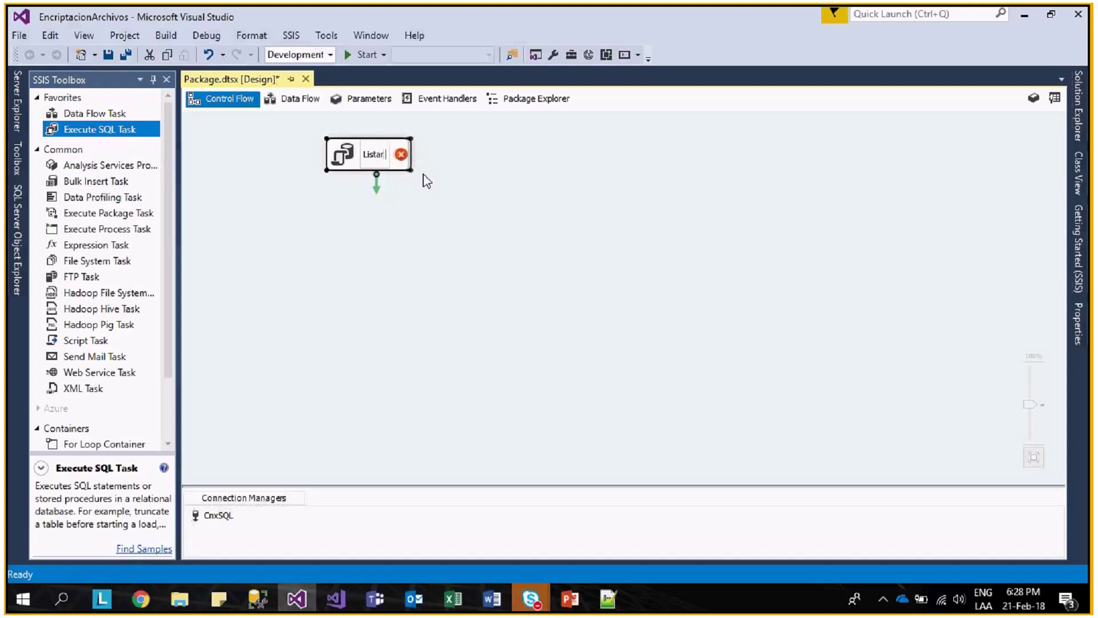
text( Estudios)
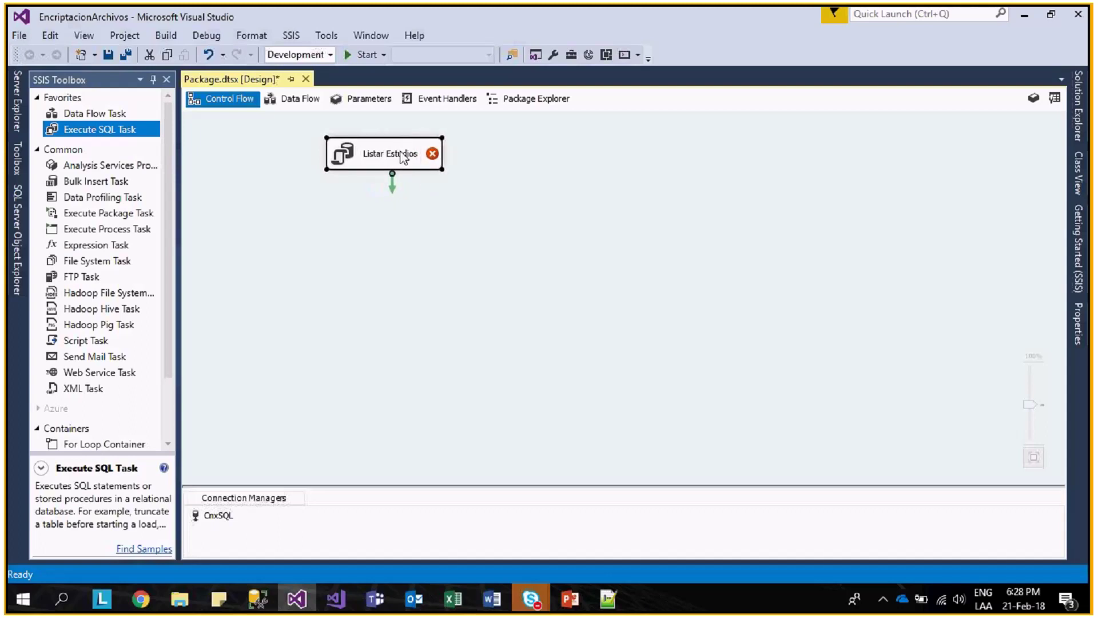
- Give Listar Estudios the SQL statement Select distinct Nestudio from Asignacion_201802
double_click(403, 157)
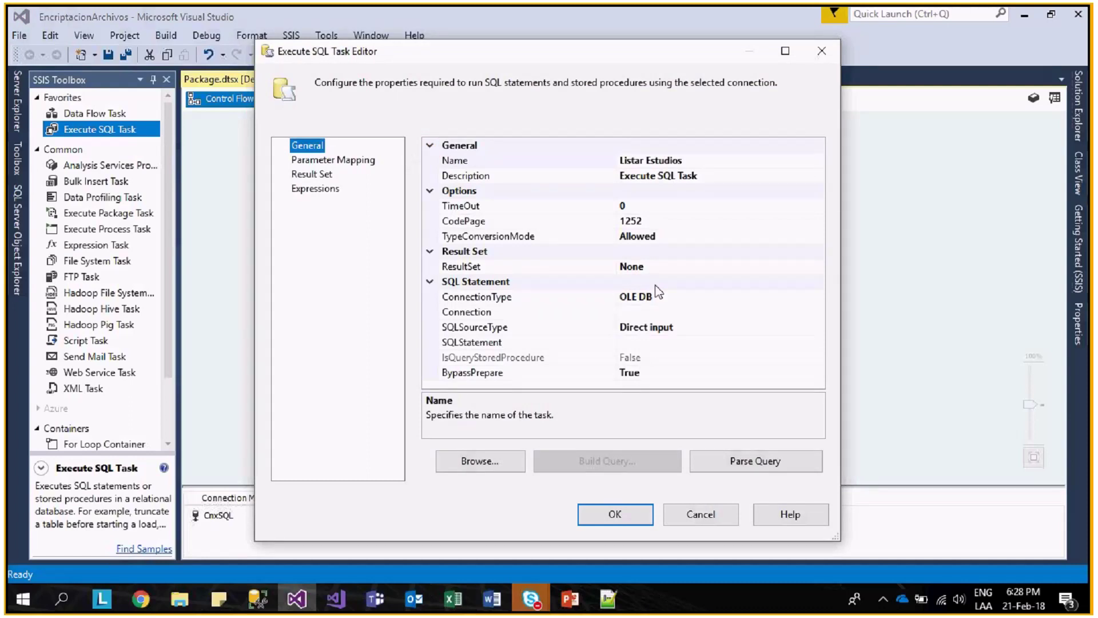
click(715, 343)
click(820, 344)
text(Select di)
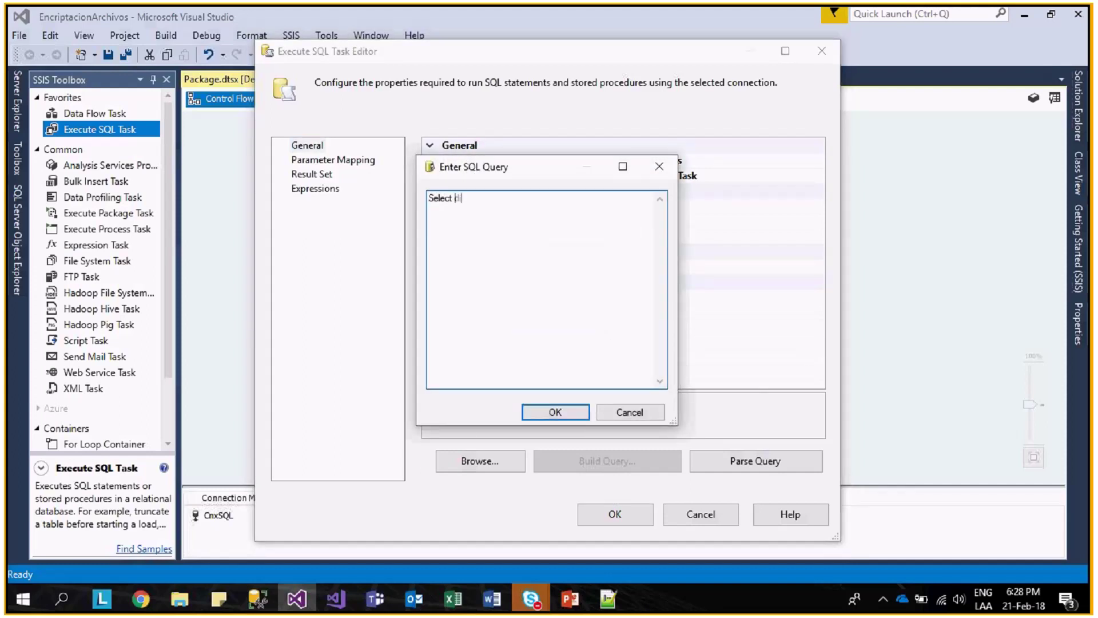
text(stinct)
click(268, 606)
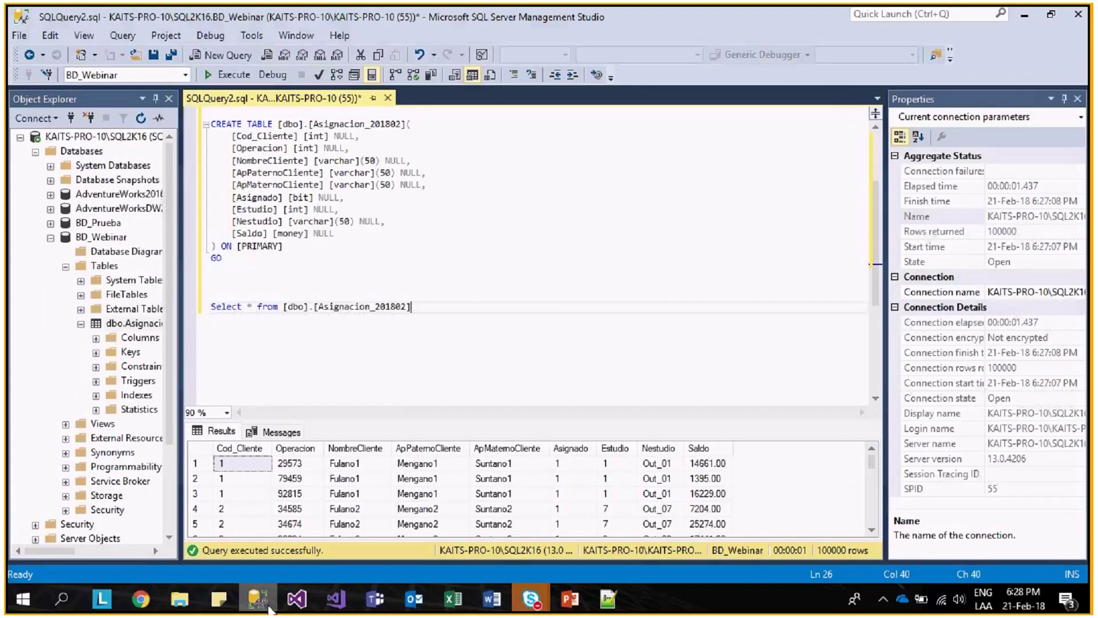
click(658, 448)
key(alt+Tab)
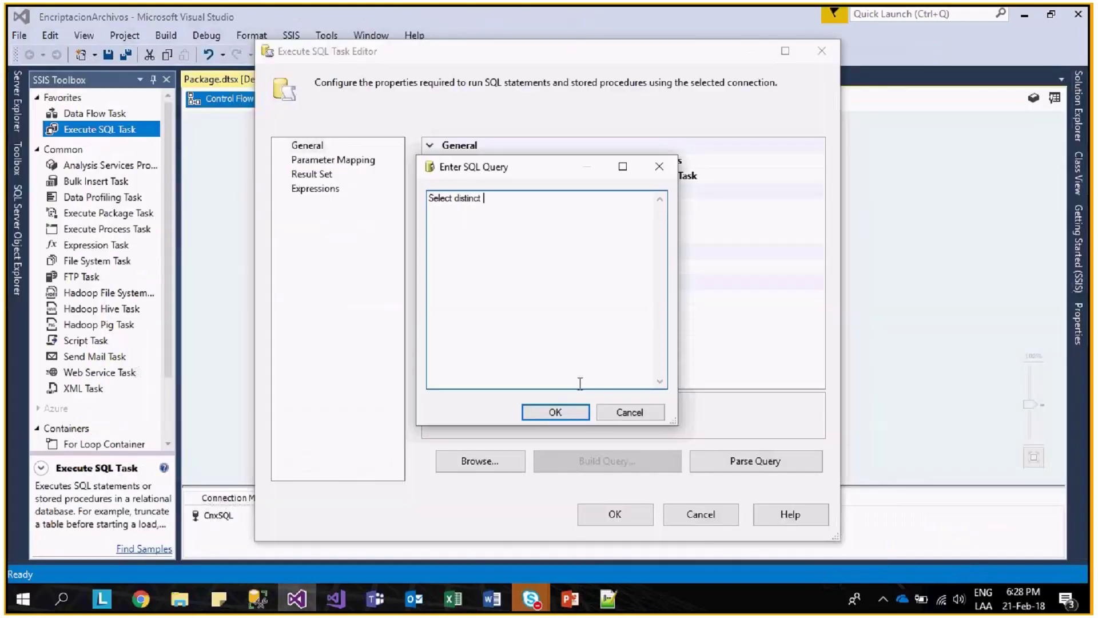
text(Nestudio from)
key(alt+Tab)
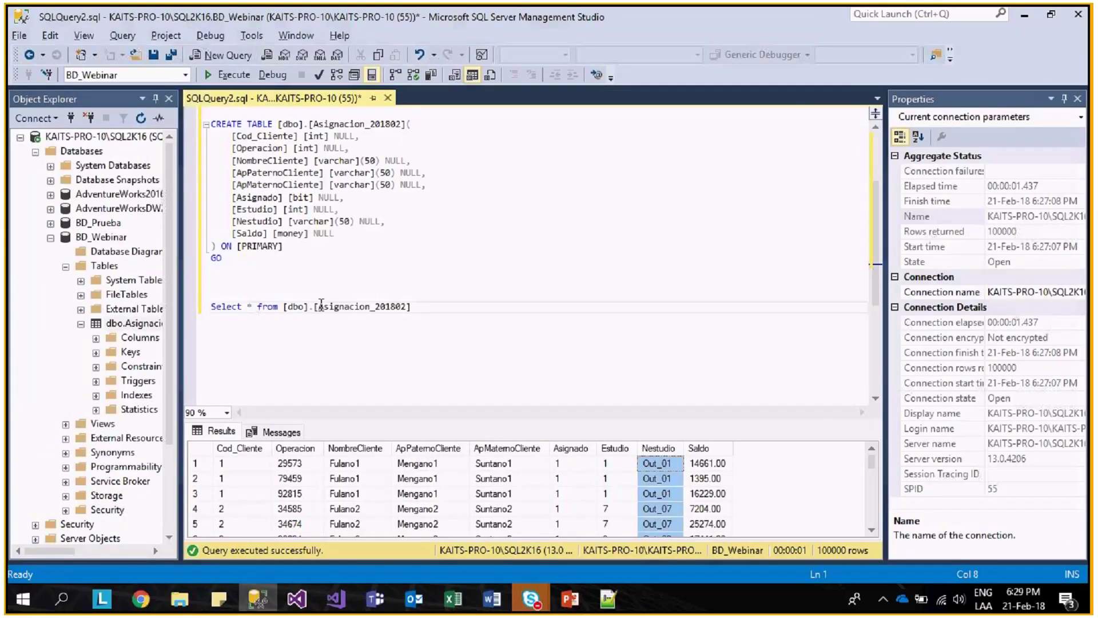
key(alt+Tab)
text(Asignacion_201802)
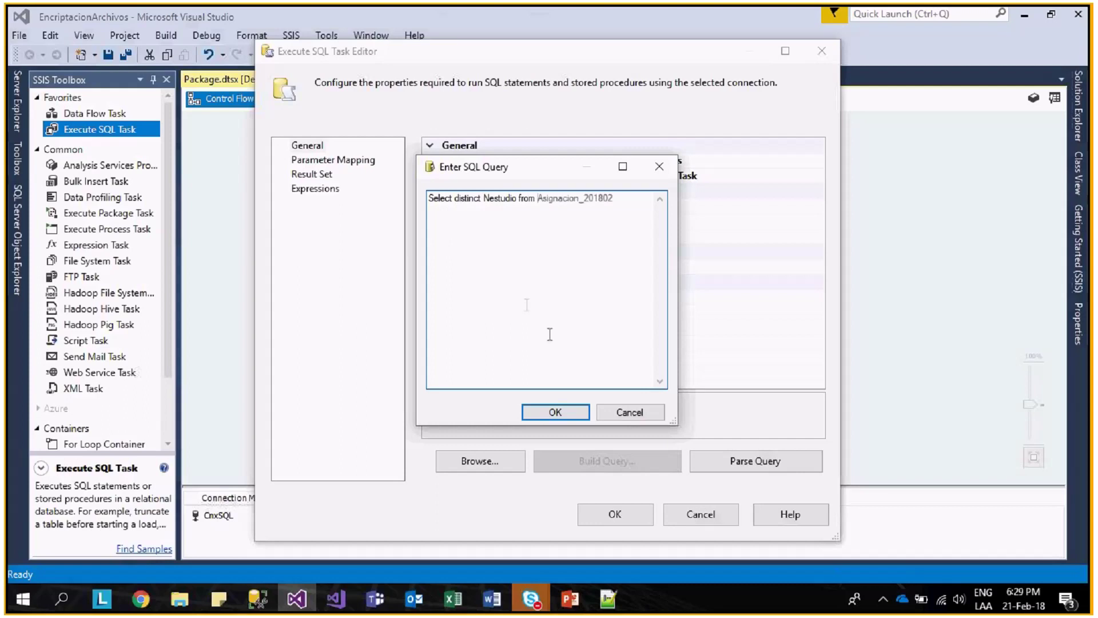
click(562, 412)
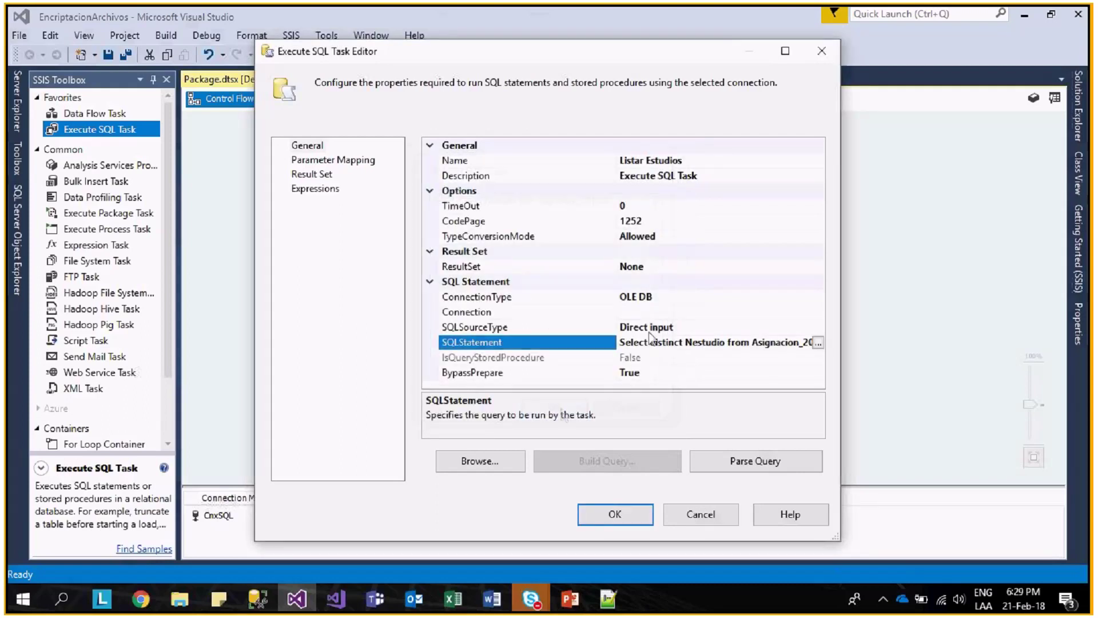
- Set the task's connection to CnxSQL and close the editor
click(640, 299)
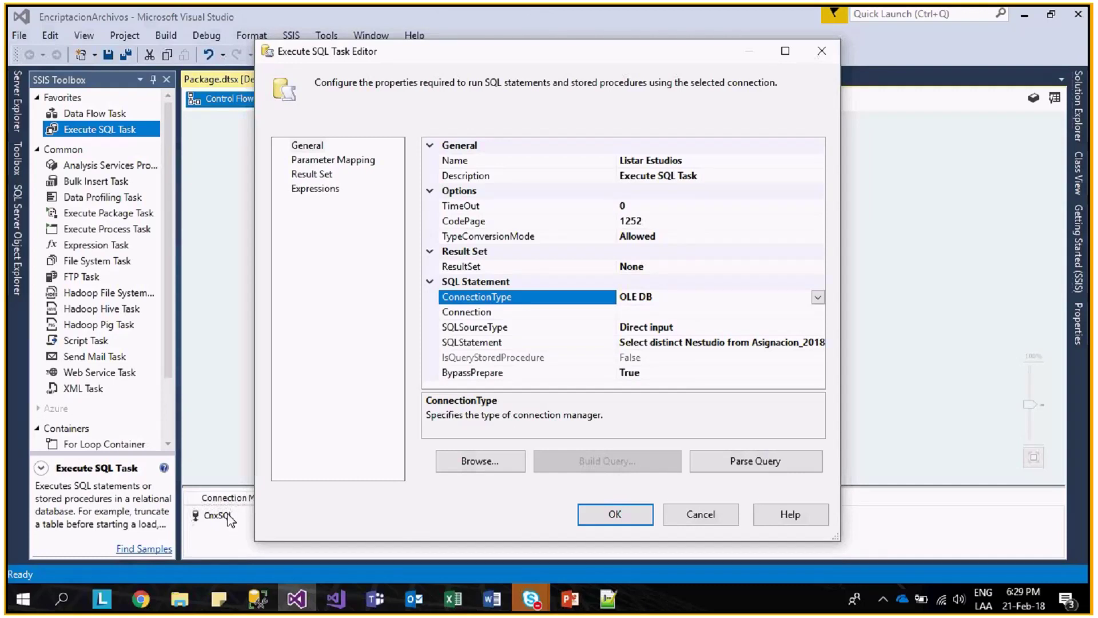
click(515, 312)
click(818, 312)
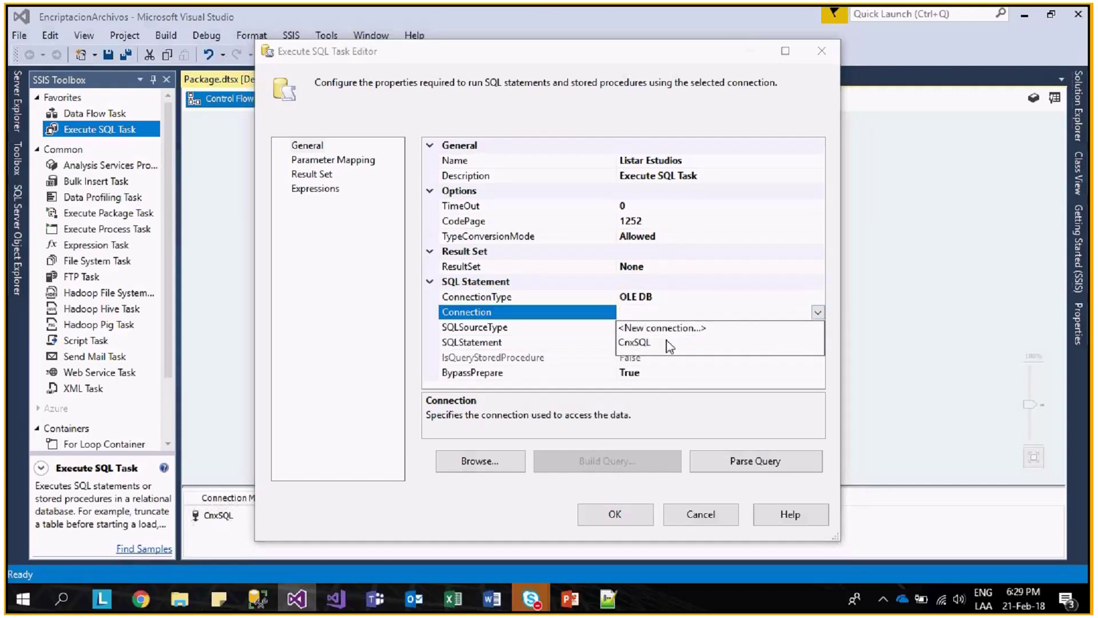
click(635, 343)
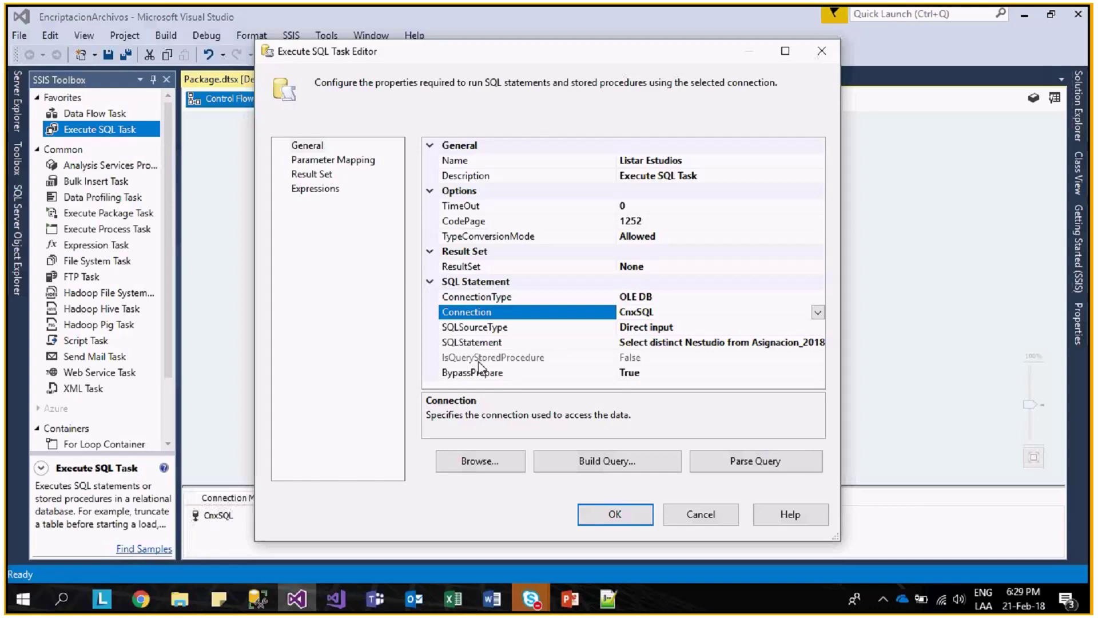
click(744, 342)
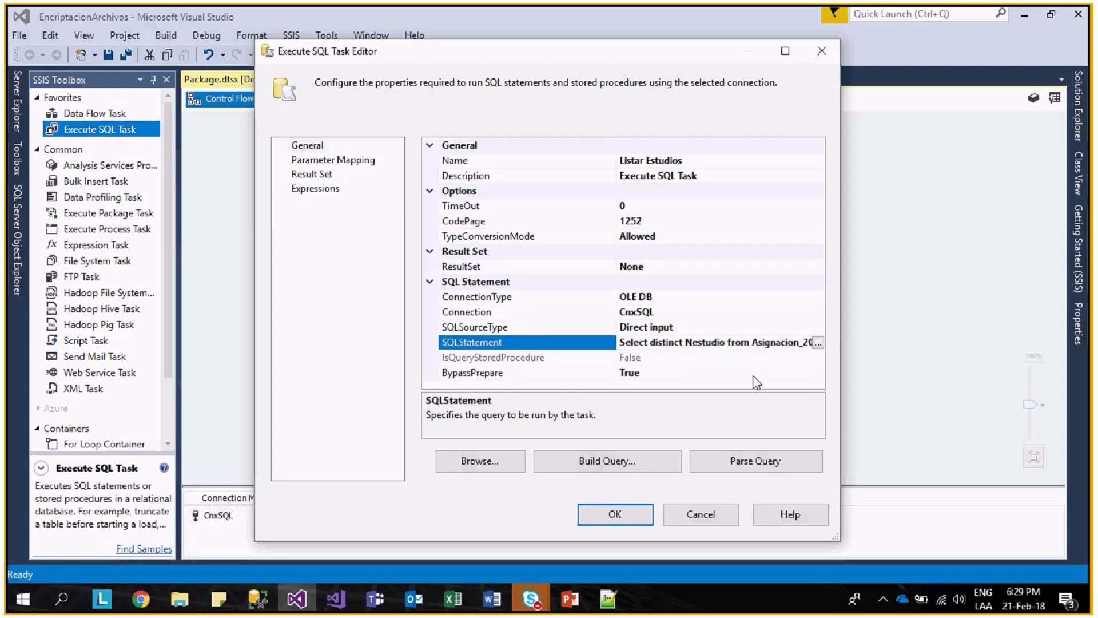
click(629, 514)
- Open the package Variables panel and add a new variable
right_click(416, 246)
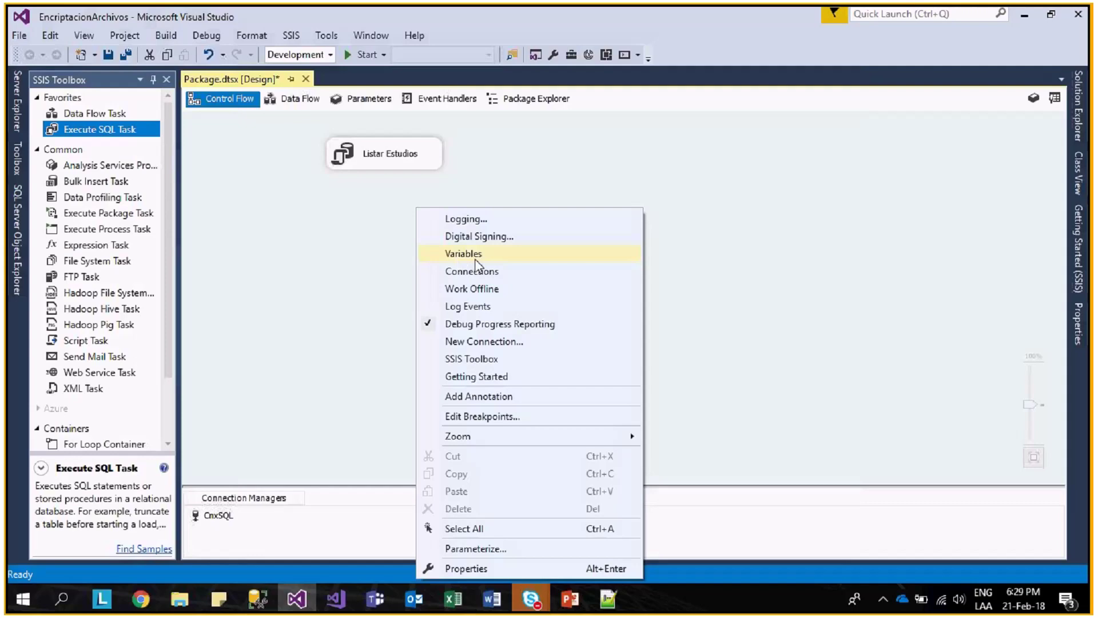
click(453, 254)
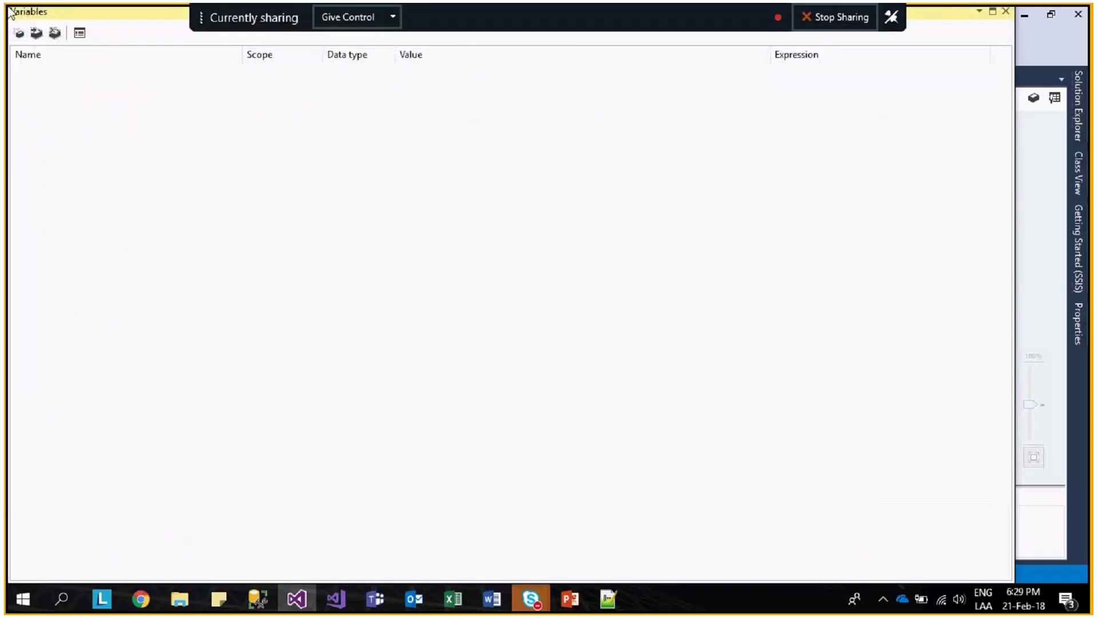
double_click(12, 13)
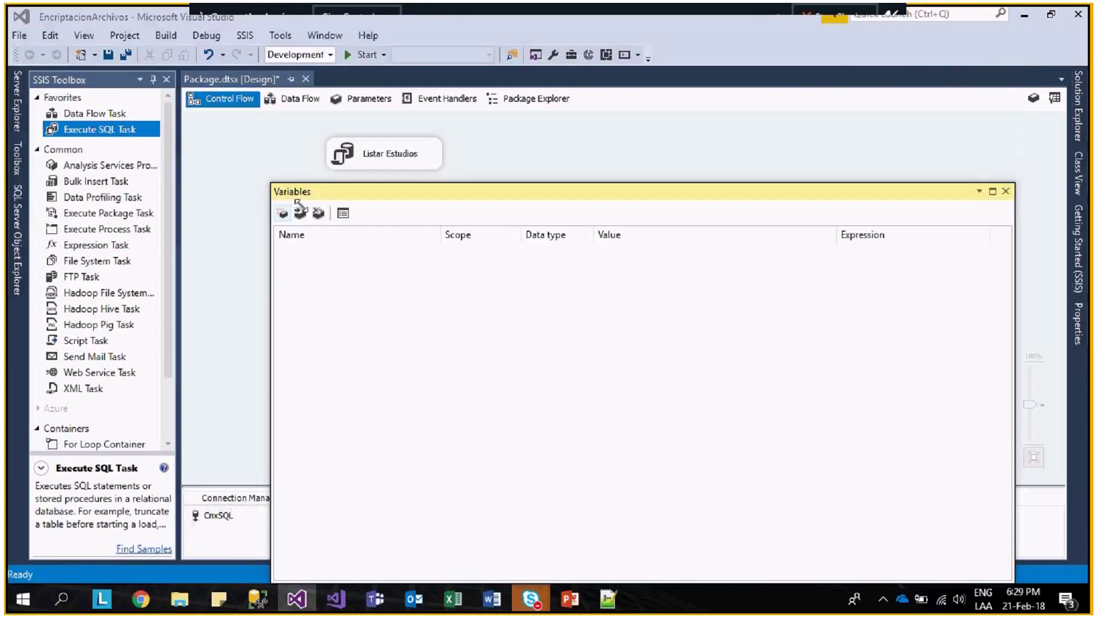
click(346, 285)
text(RS)
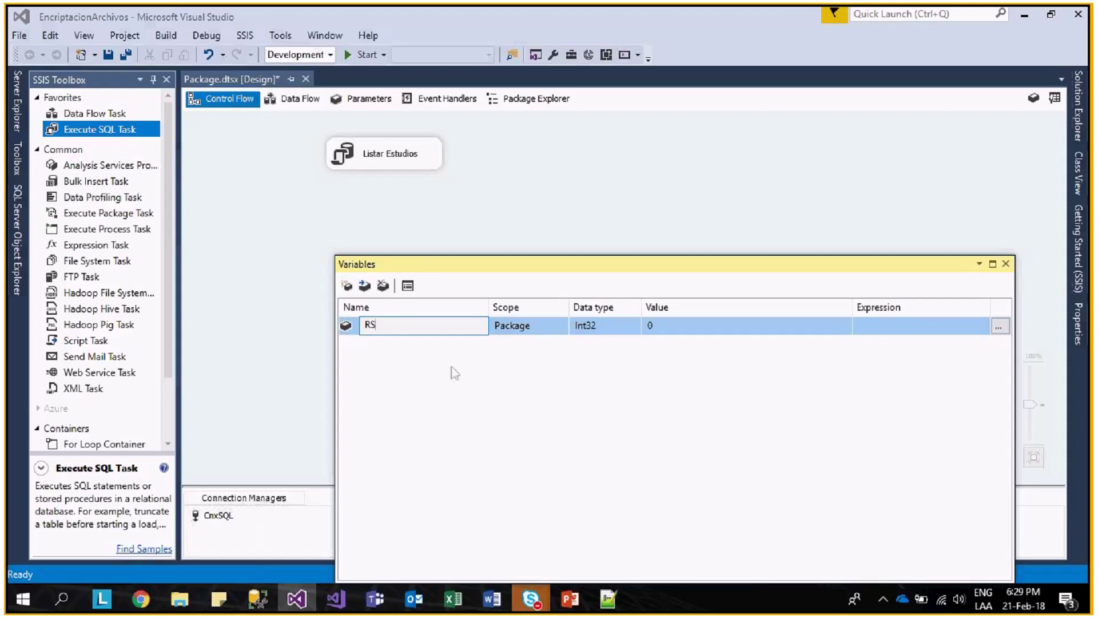
key(Escape)
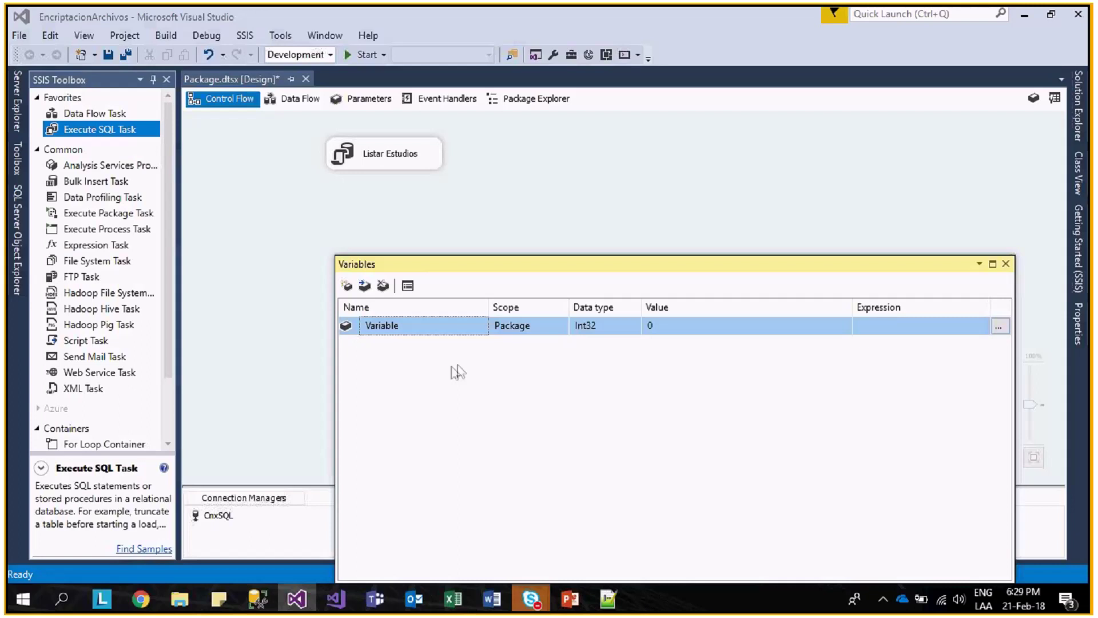
- Name the variable RSNEstudio, set its data type to Object, and close the panel
click(464, 328)
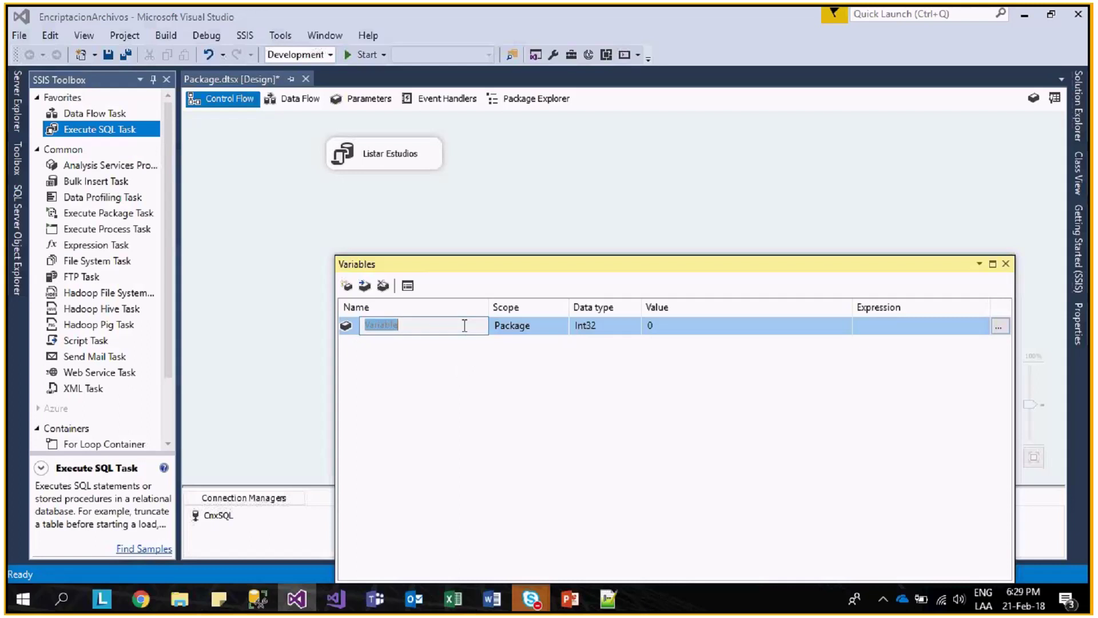
text(RSNEstudio)
key(Return)
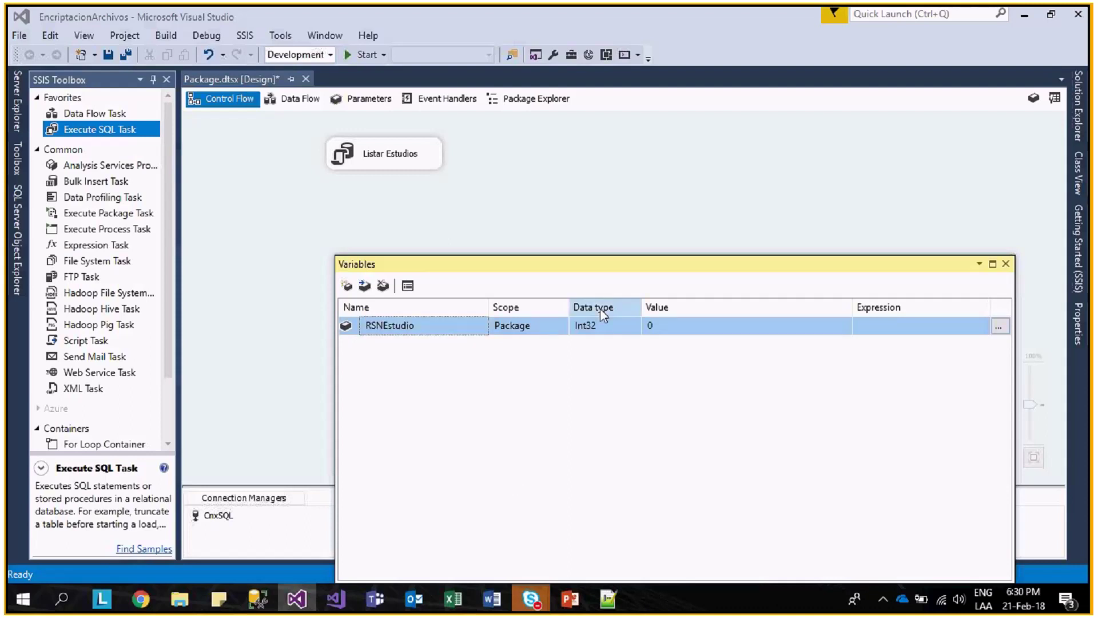
click(601, 325)
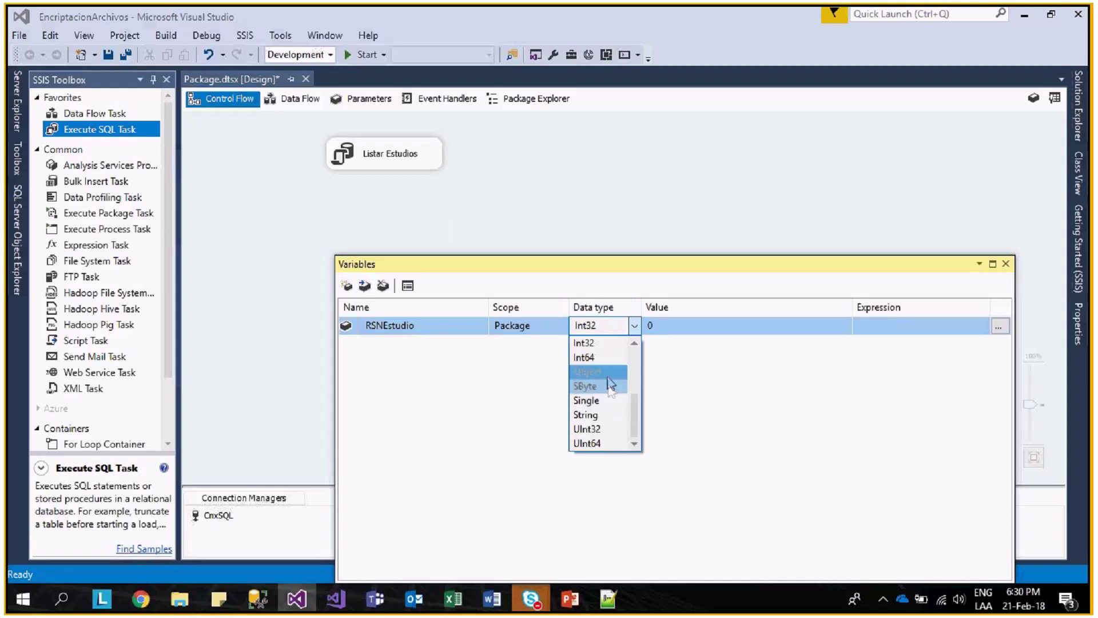
click(607, 374)
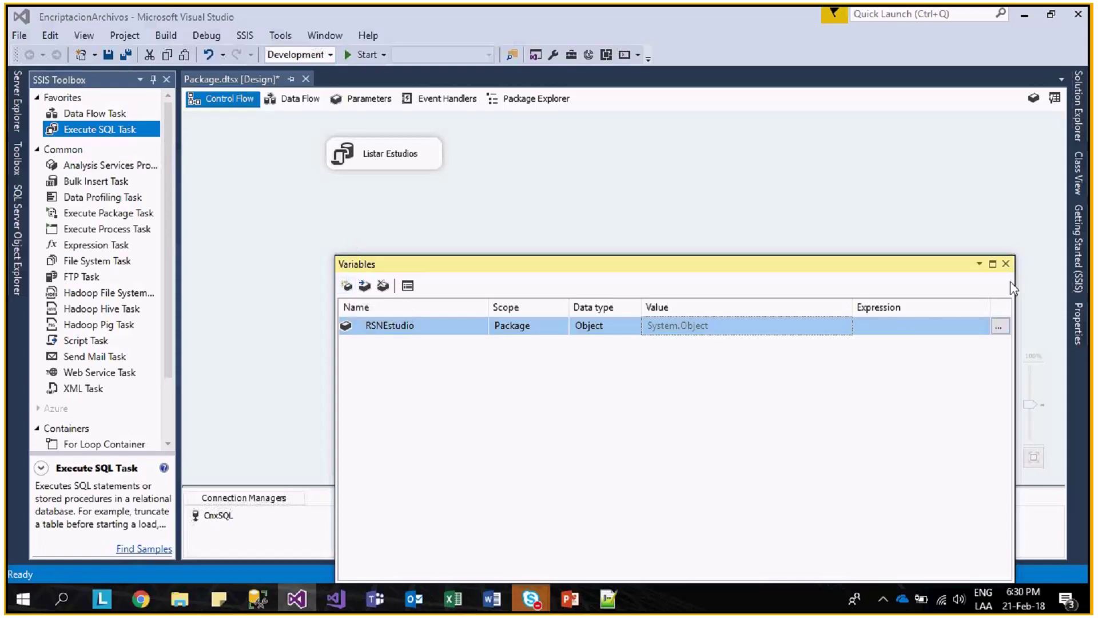
click(1006, 264)
- Set the Listar Estudios task's ResultSet to Full result set
double_click(410, 163)
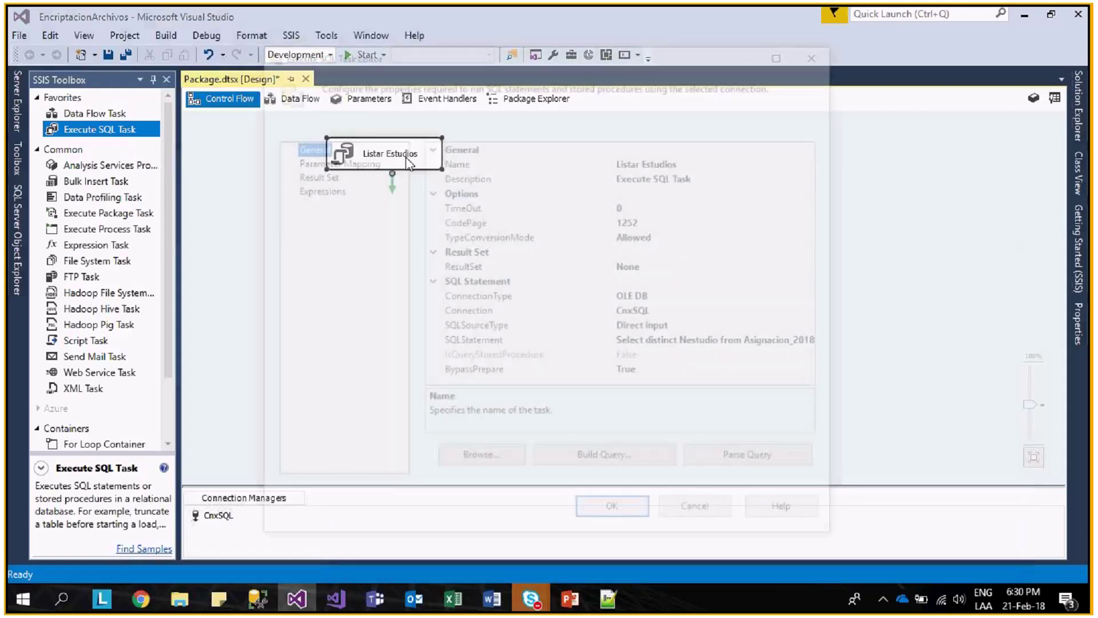
click(311, 174)
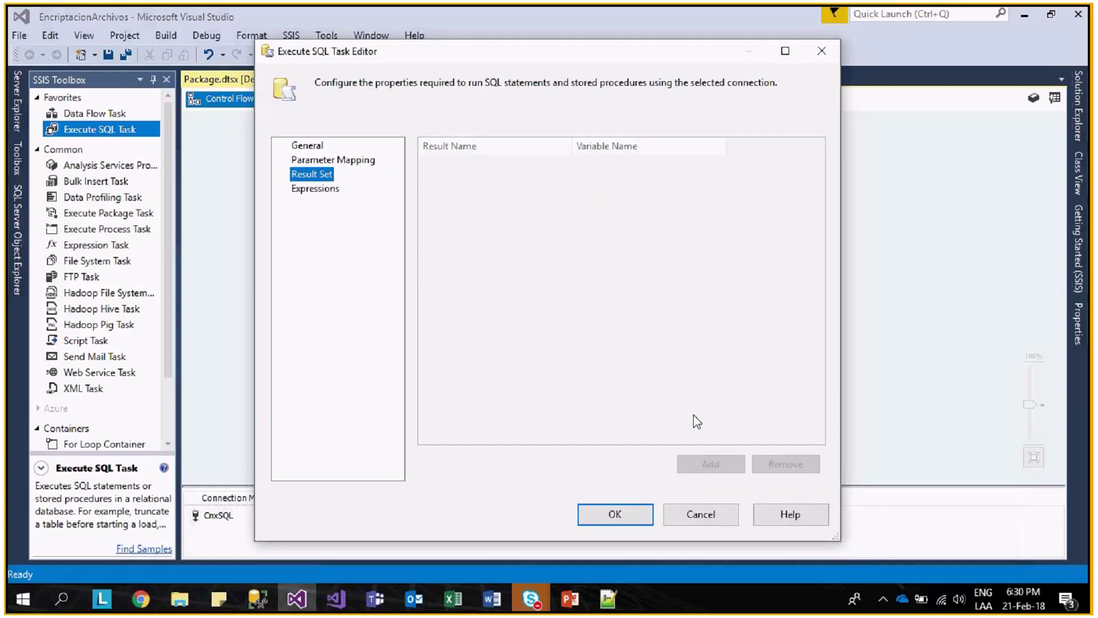
click(314, 148)
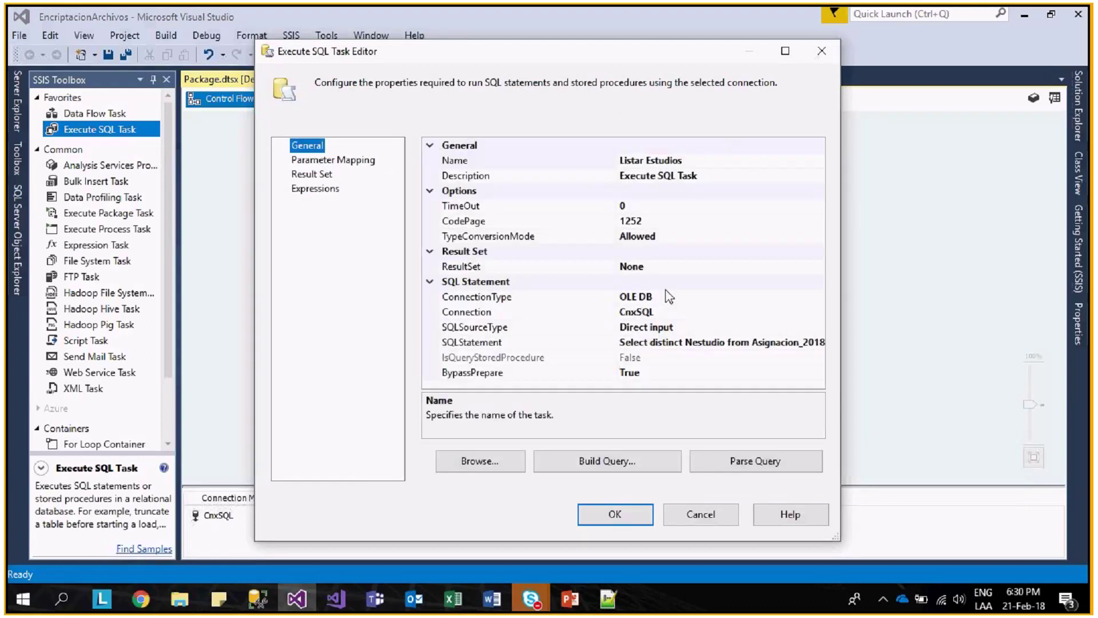
click(643, 271)
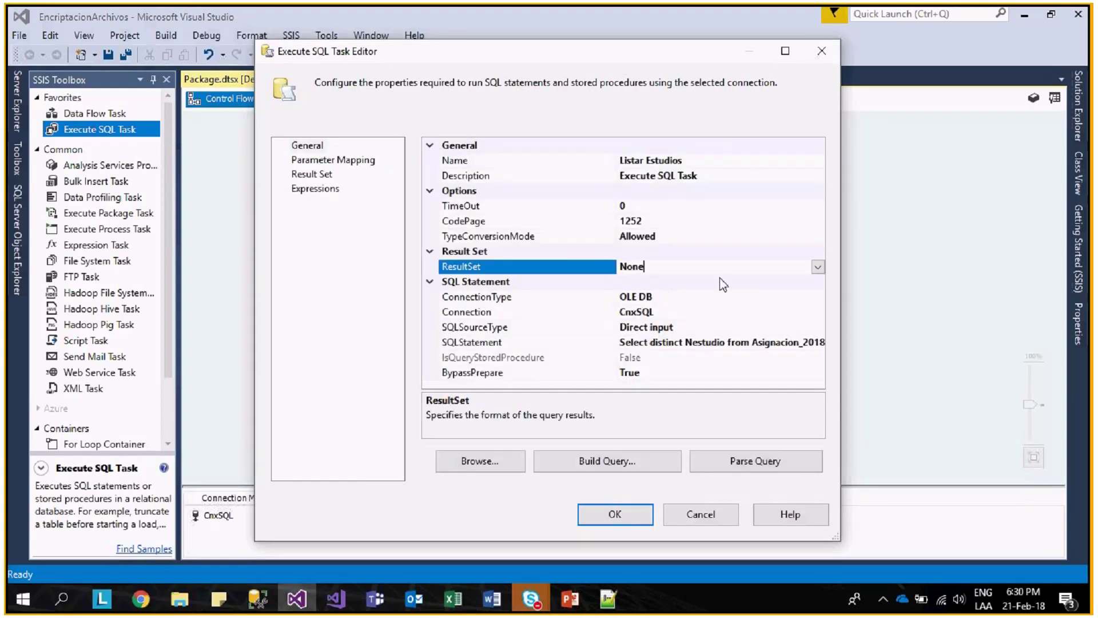
click(818, 267)
click(663, 314)
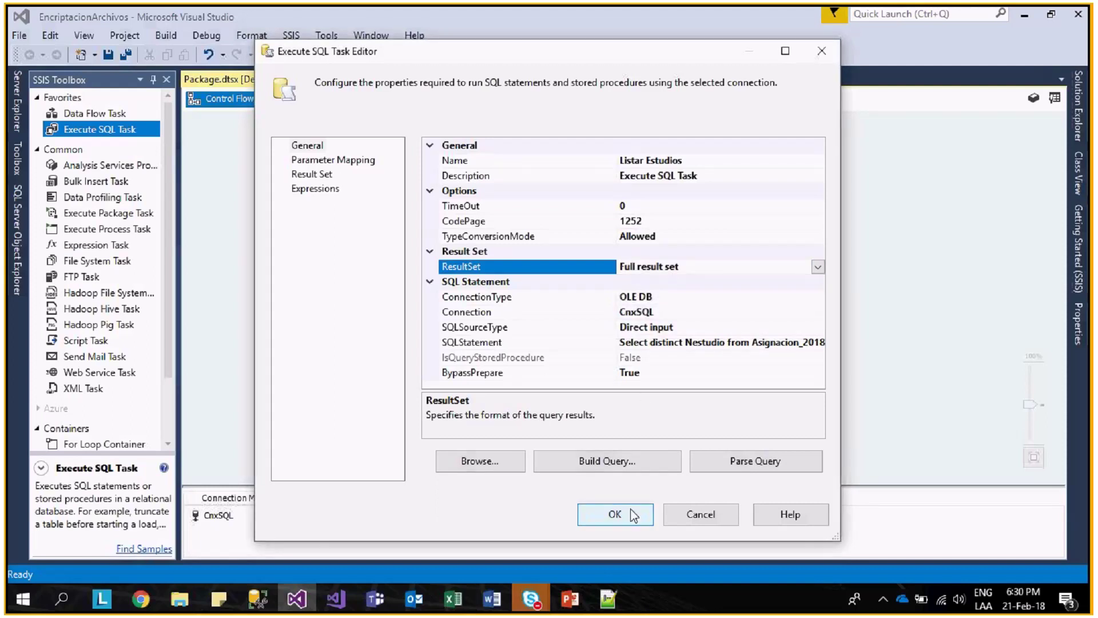
- Add result set mapping named 0 to User::RSNEstudio and close the task editor
click(332, 162)
click(329, 174)
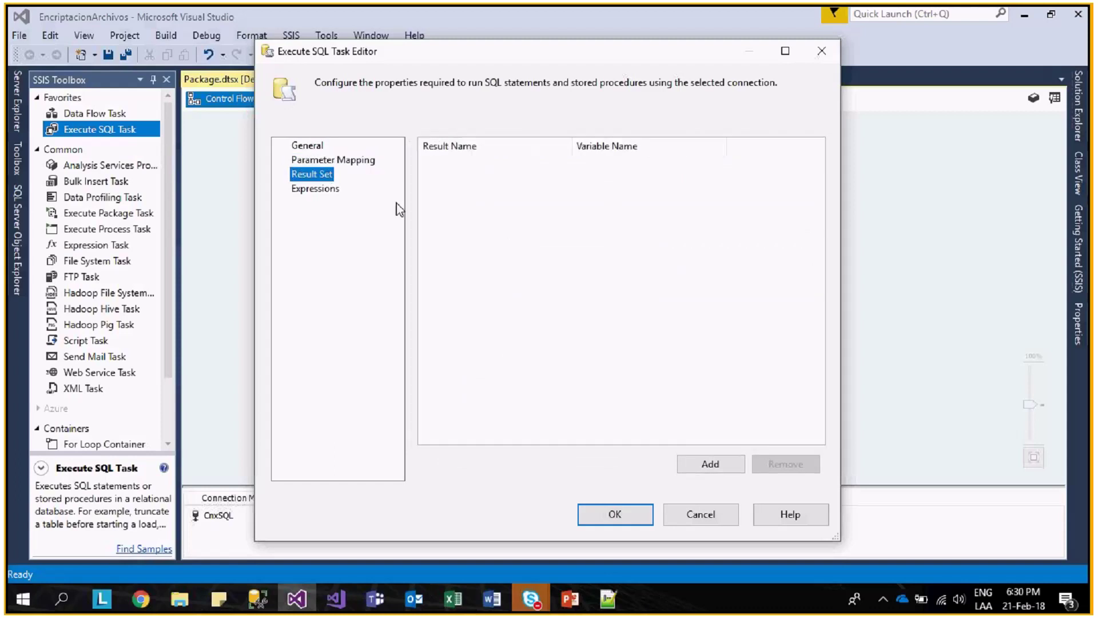
click(720, 469)
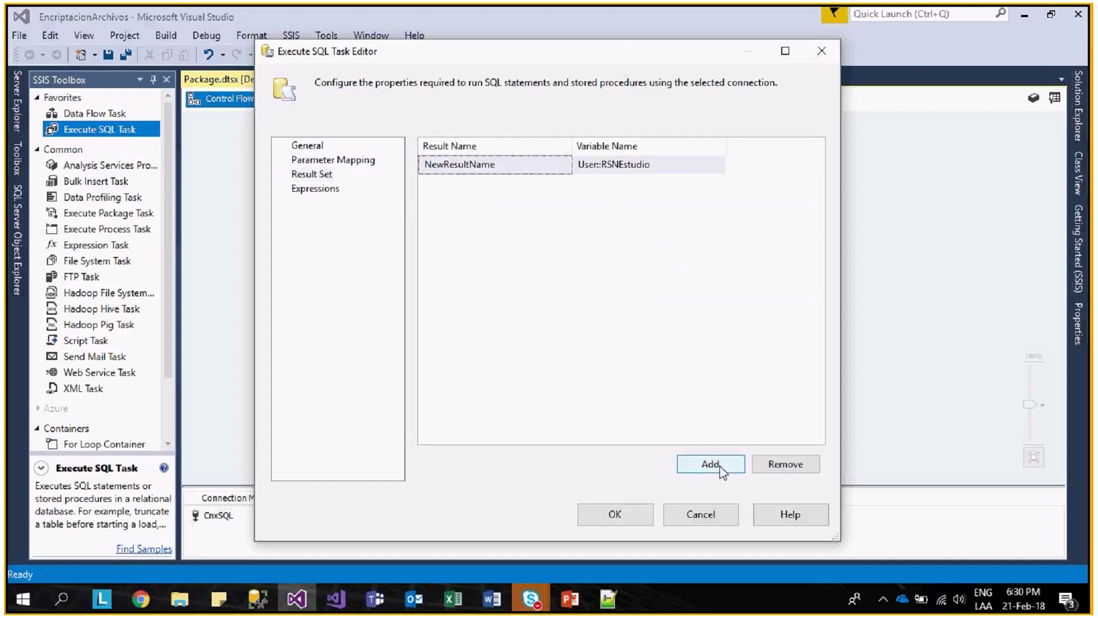
click(507, 164)
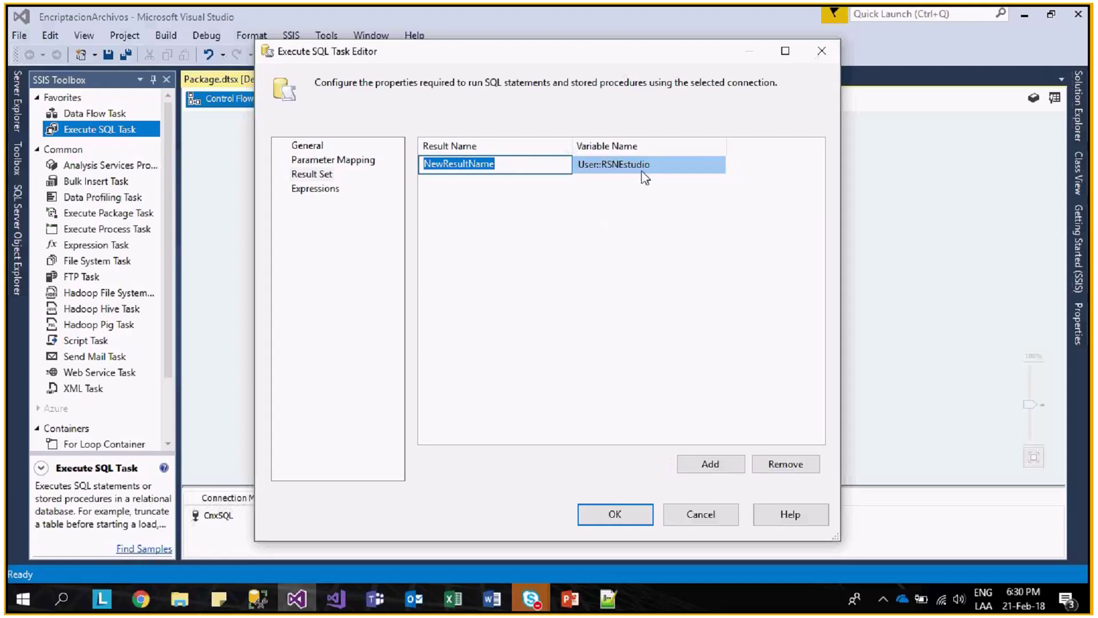
text(0)
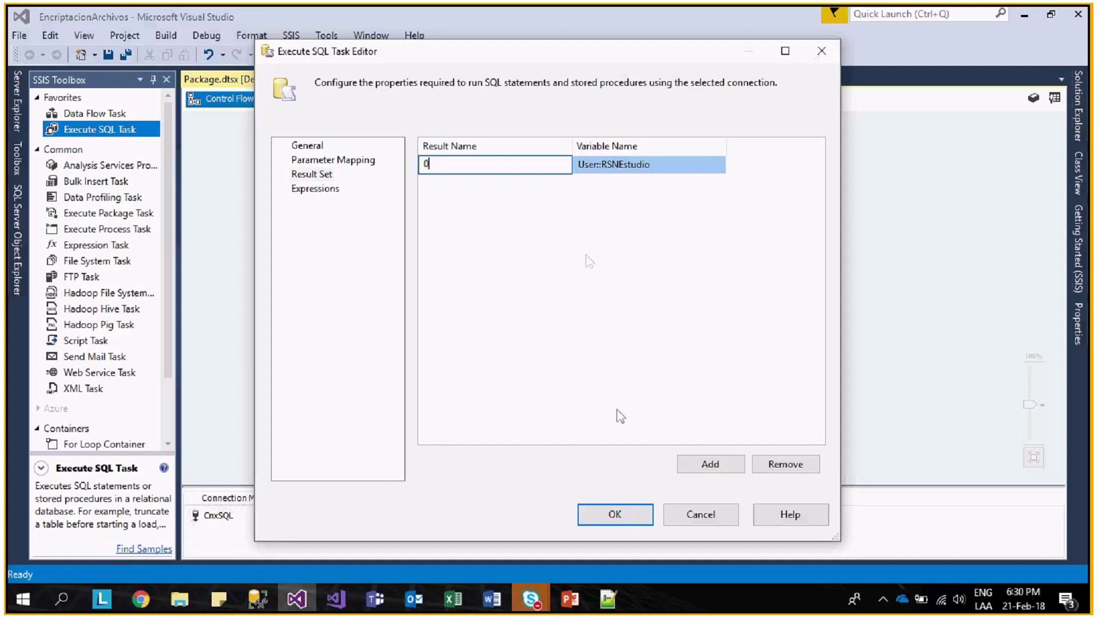
click(623, 516)
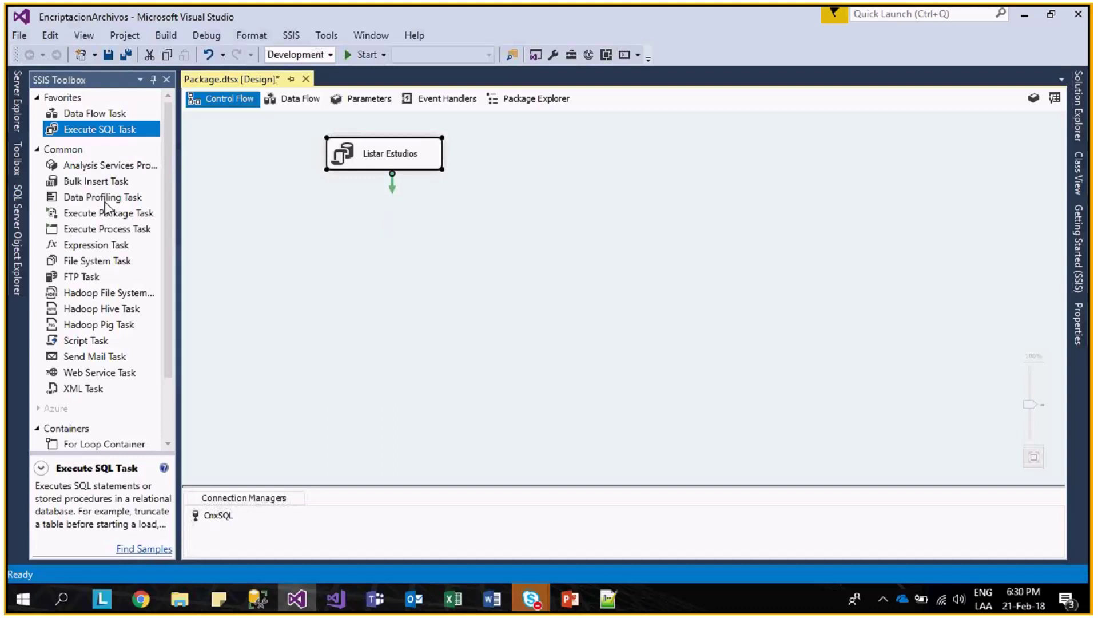
- Place a Foreach Loop Container below Listar Estudios and enlarge it
scroll(164, 305, down, 2)
click(131, 385)
drag(131, 385, 327, 218)
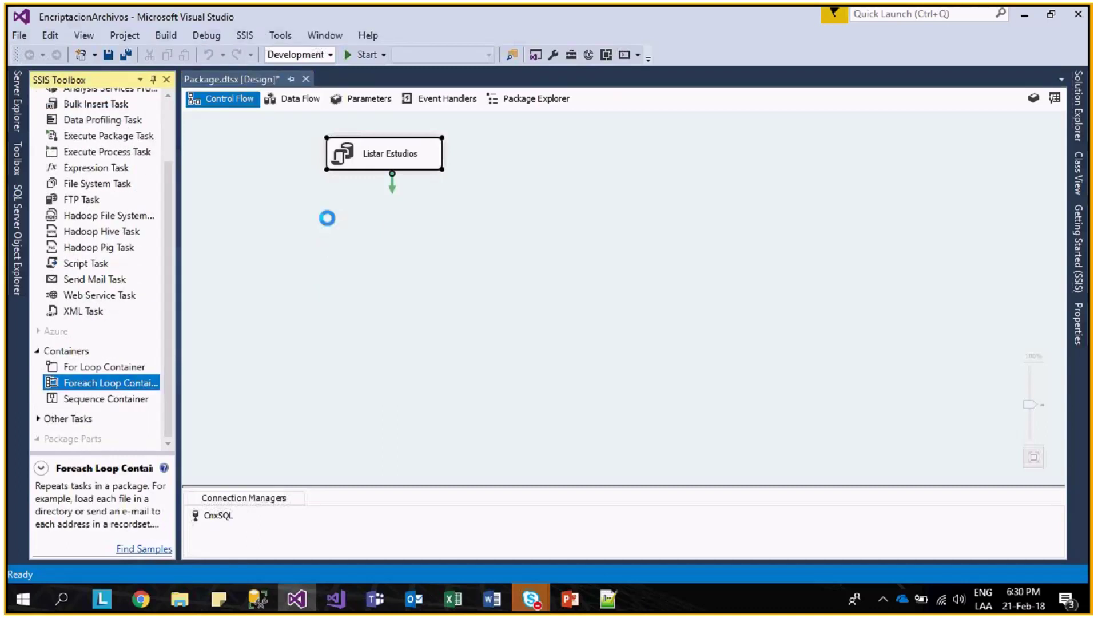
drag(491, 272, 576, 386)
- Connect Listar Estudios to the Foreach Loop Container, keeping the container's default name
click(389, 165)
drag(392, 179, 393, 197)
click(424, 218)
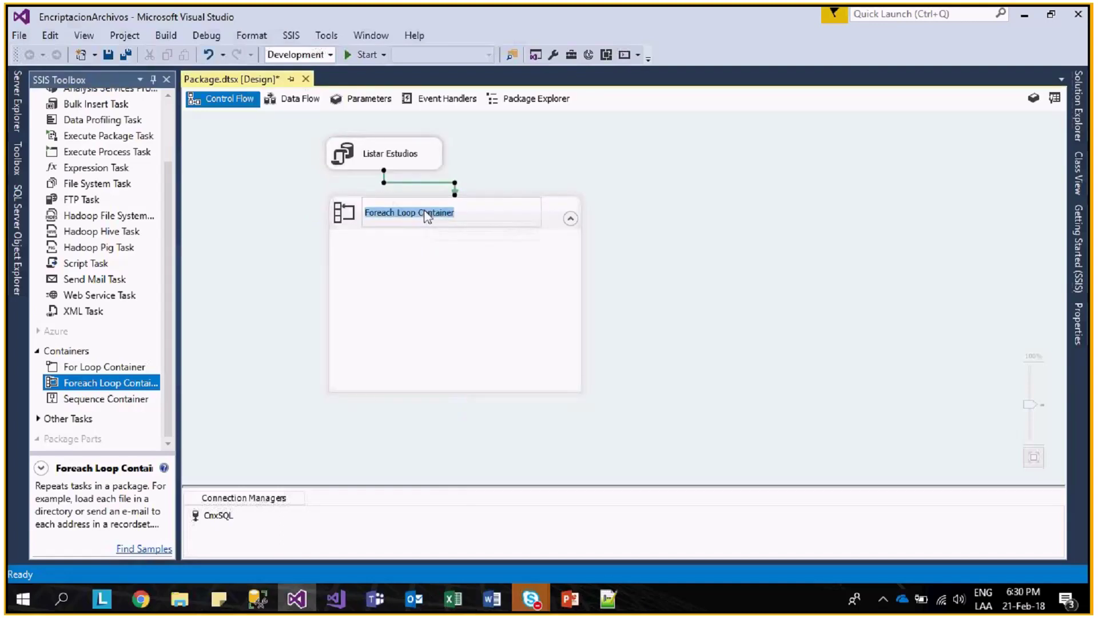
click(548, 220)
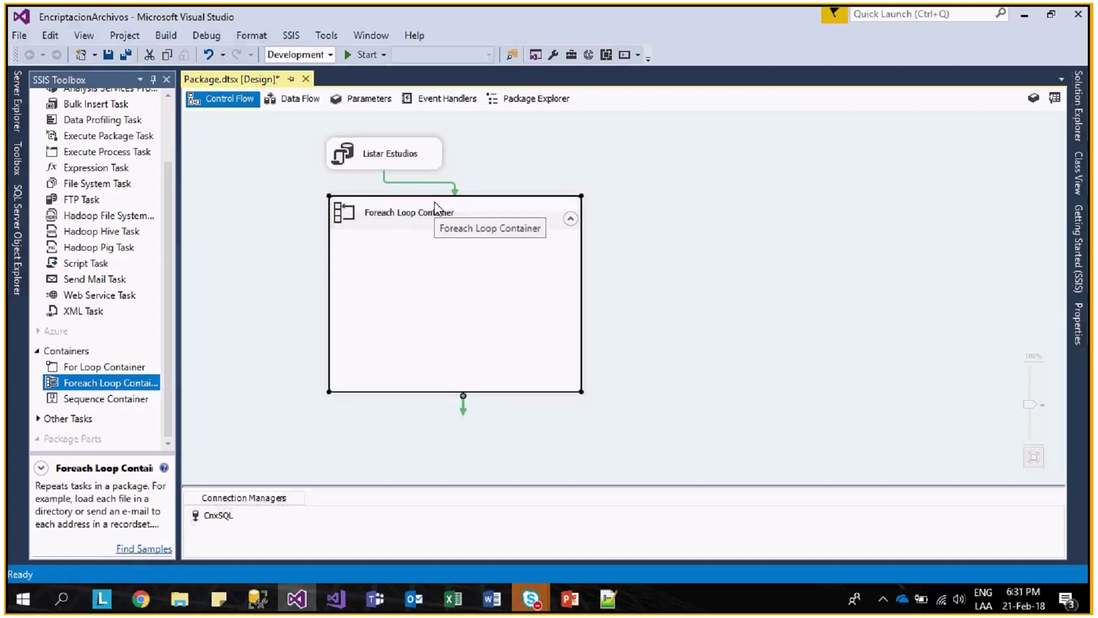
click(430, 147)
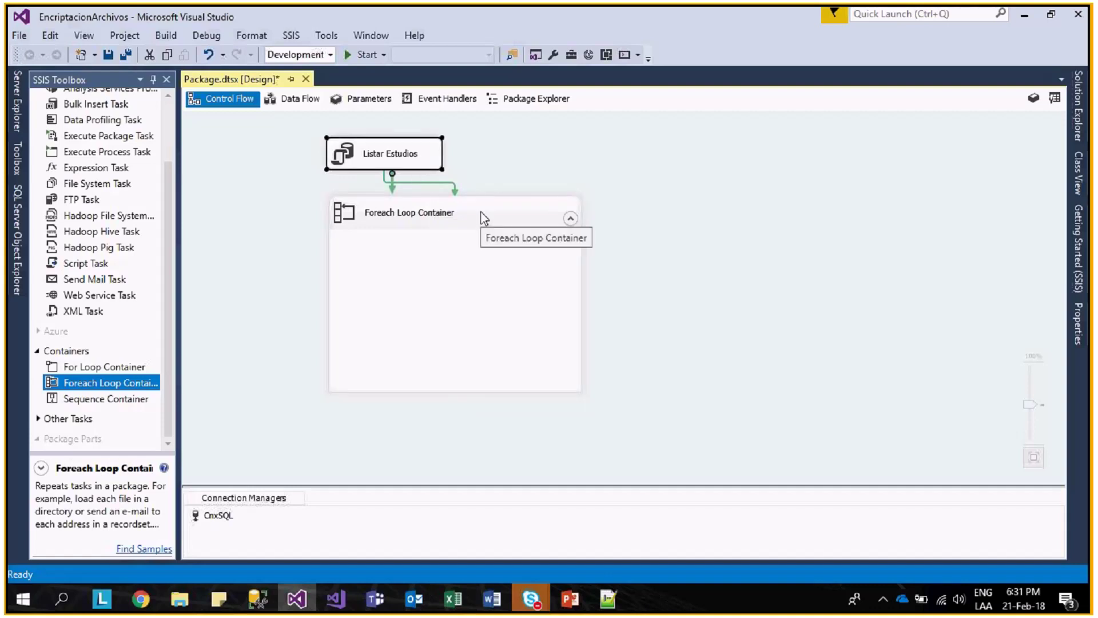
click(476, 261)
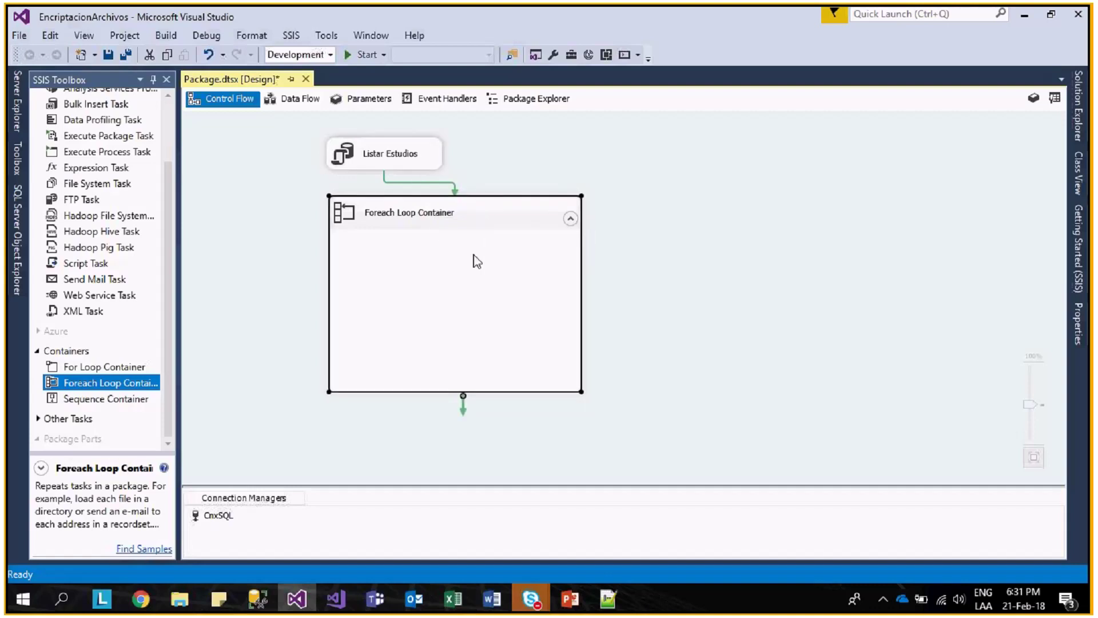
click(167, 187)
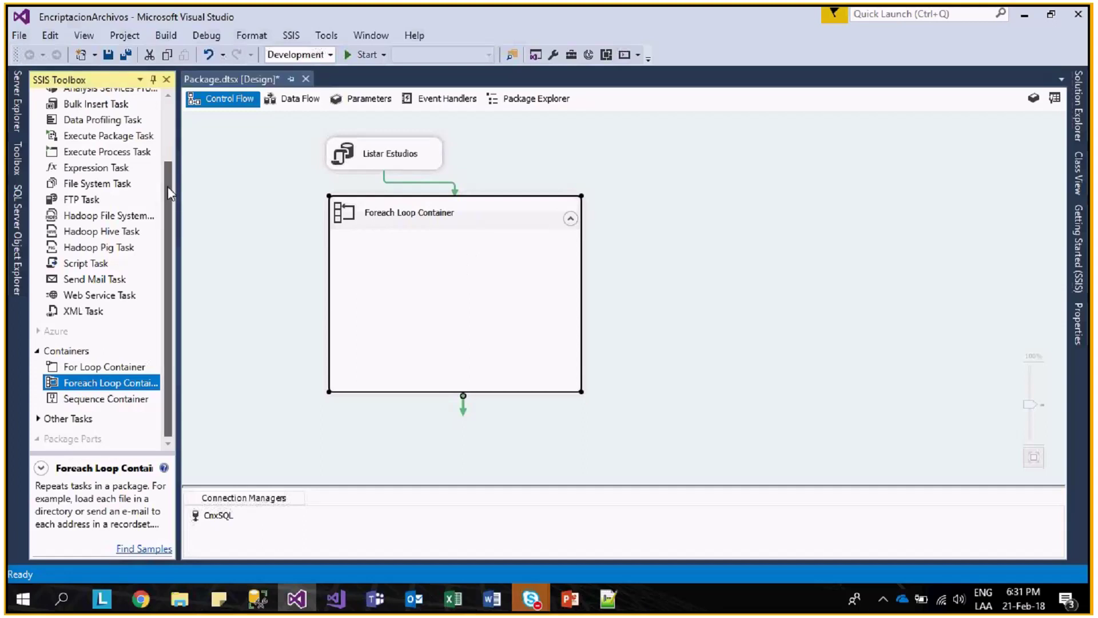
scroll(167, 186, up, 2)
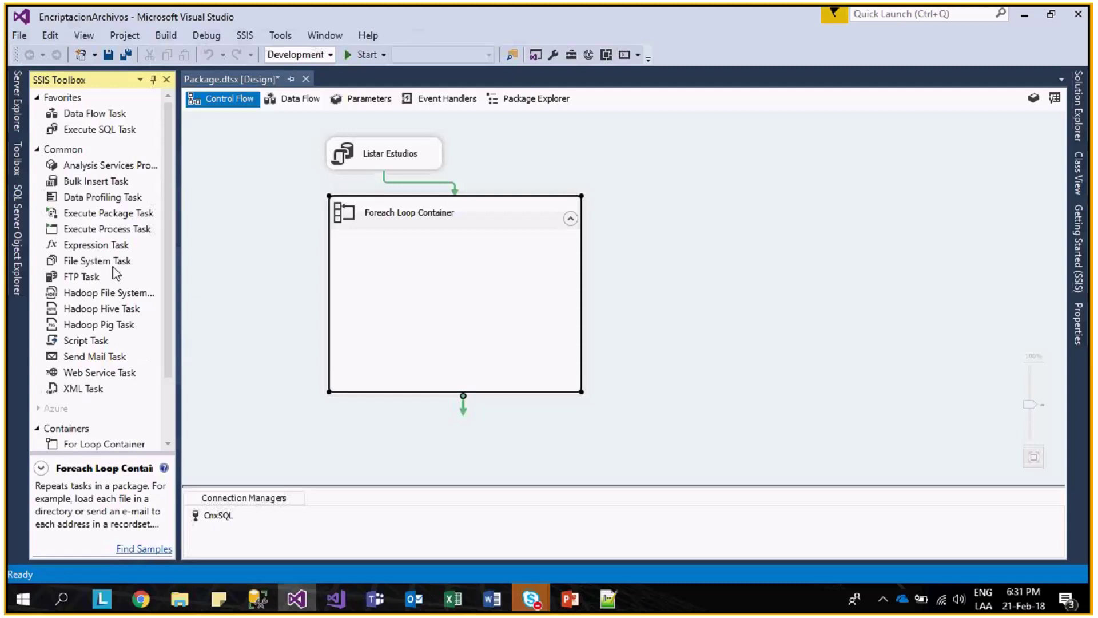
- Drop a Script Task into the Foreach Loop Container, then show the package Variables list
drag(86, 341, 436, 268)
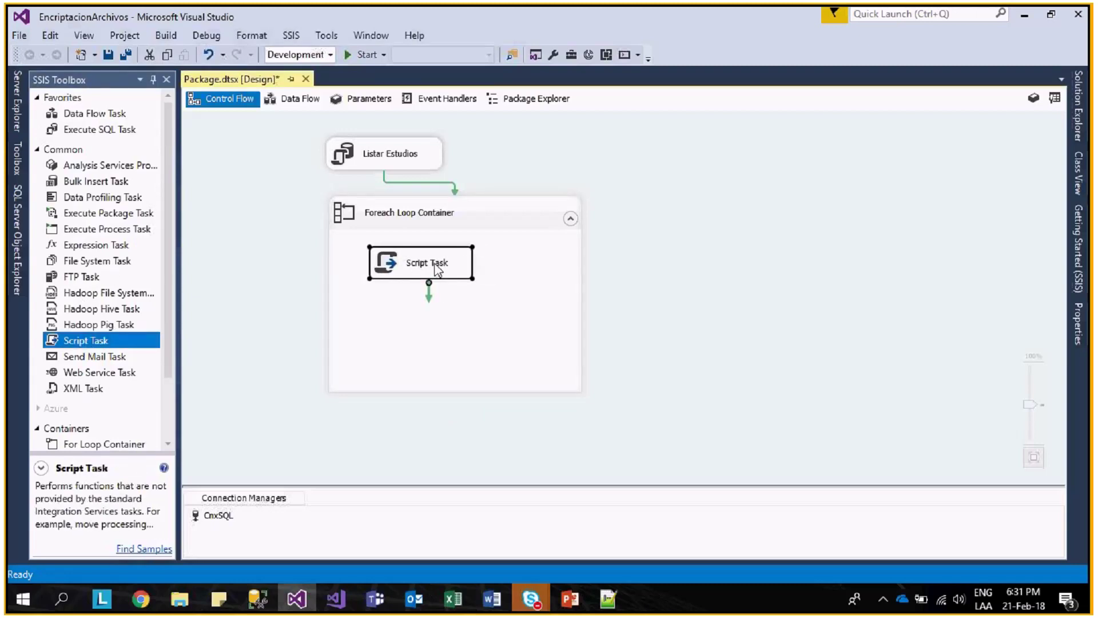
double_click(437, 269)
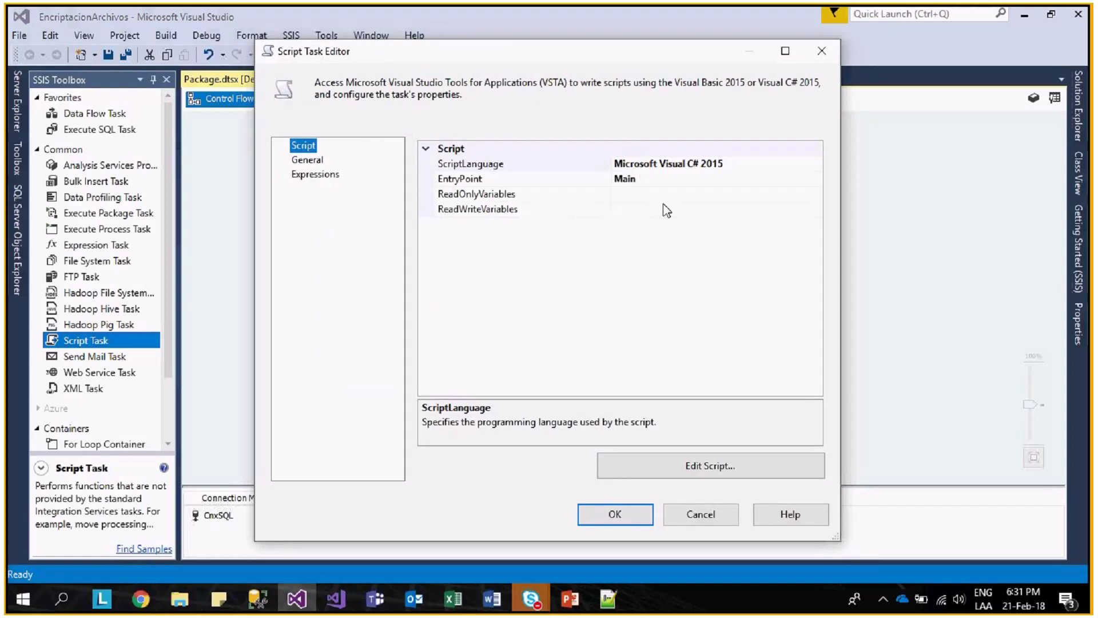
click(701, 514)
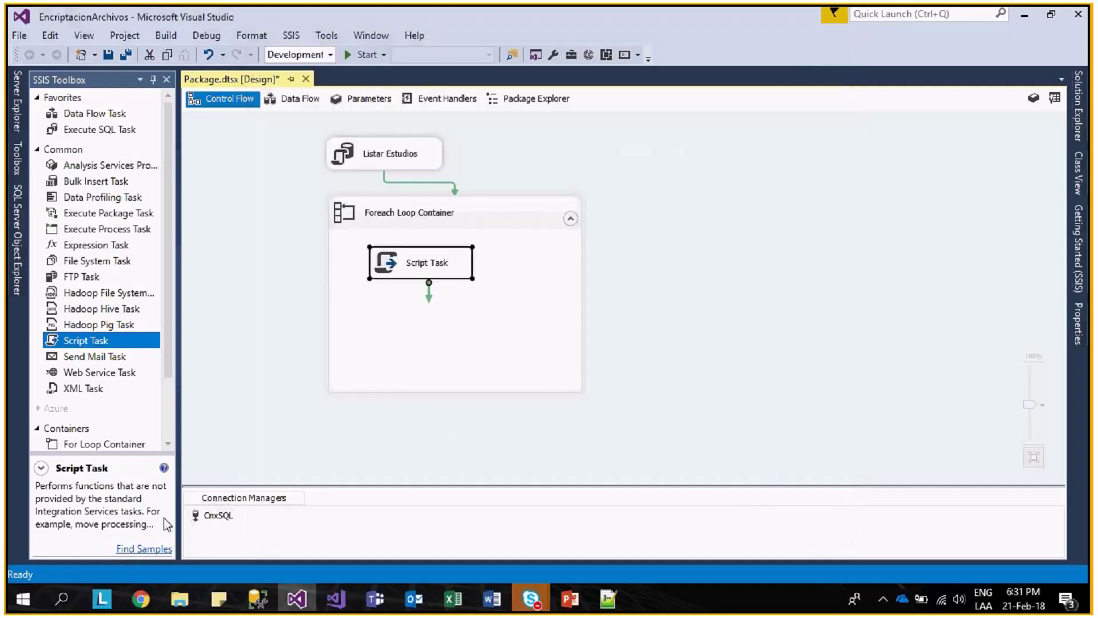
right_click(280, 336)
click(323, 46)
- Add package variable NEstudio with String data type and close the Variables window
click(347, 285)
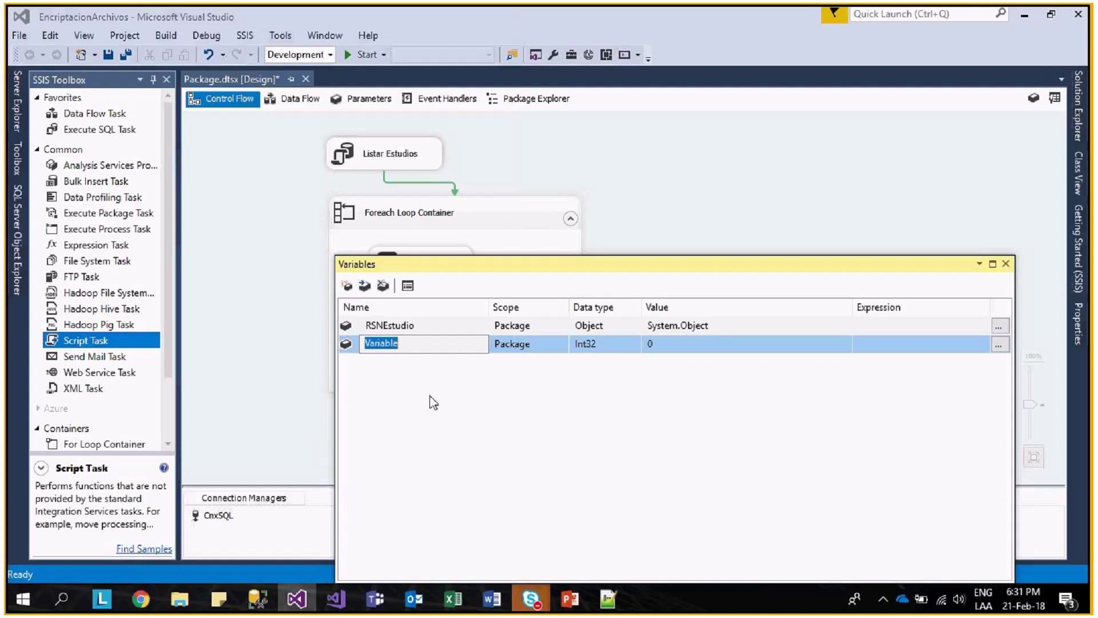
text(NEstudio)
click(633, 348)
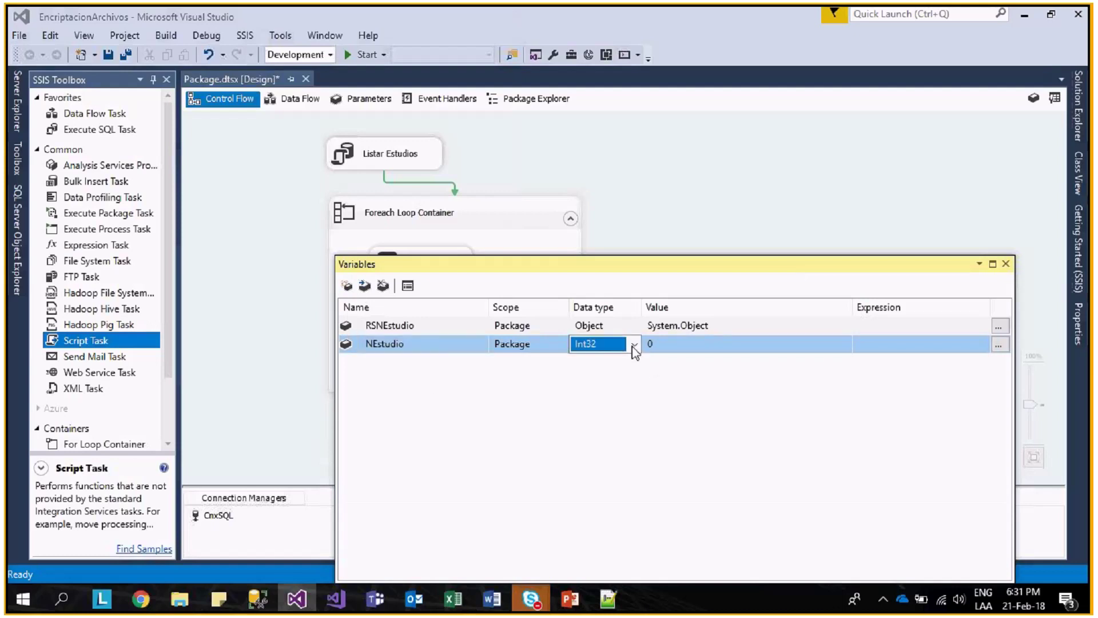
click(634, 348)
click(598, 431)
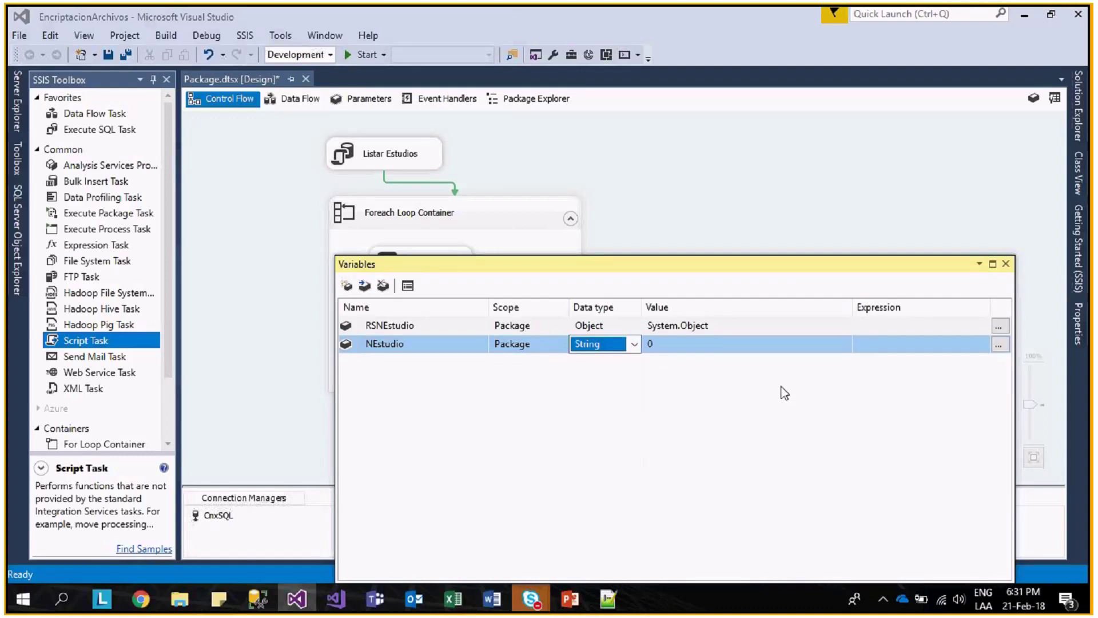
click(1006, 264)
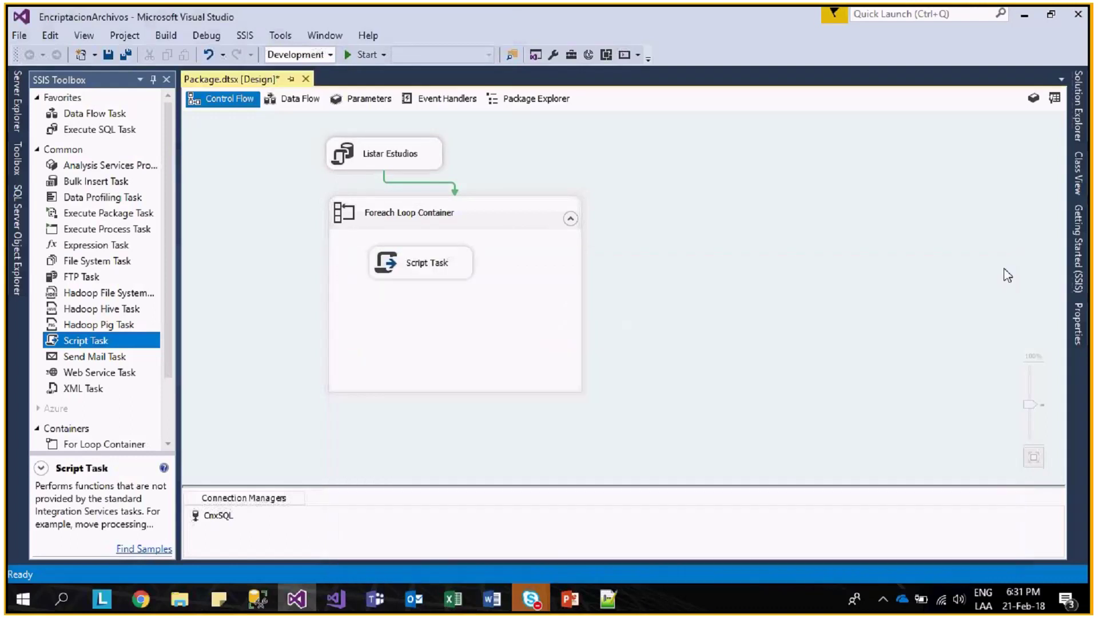
click(400, 220)
- Set the Foreach Loop Container's enumerator to Foreach ADO Enumerator
right_click(405, 213)
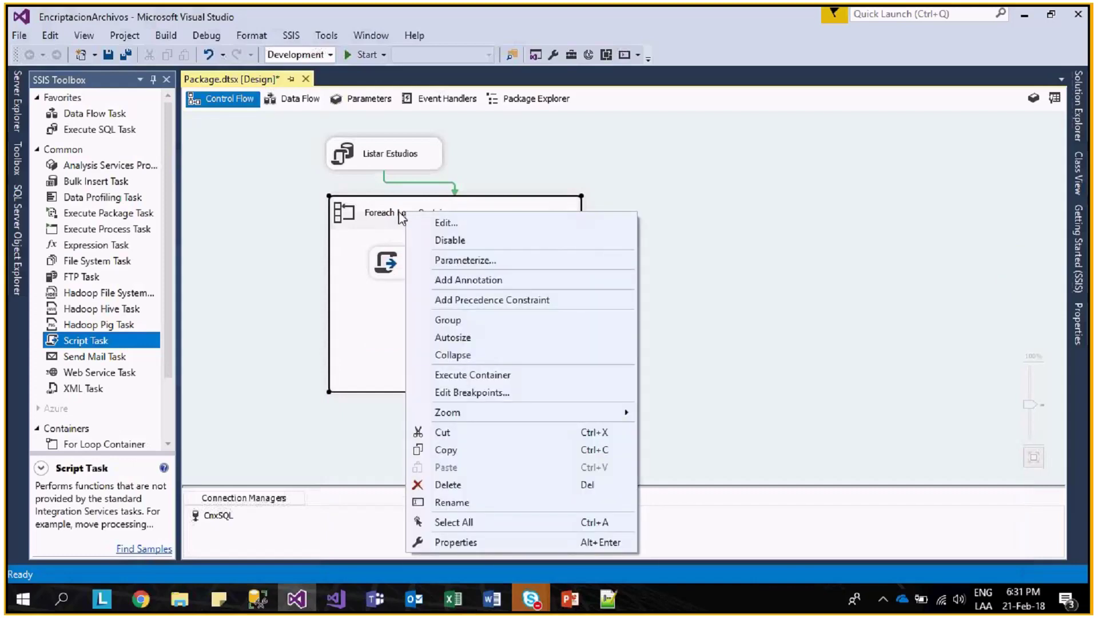
click(478, 542)
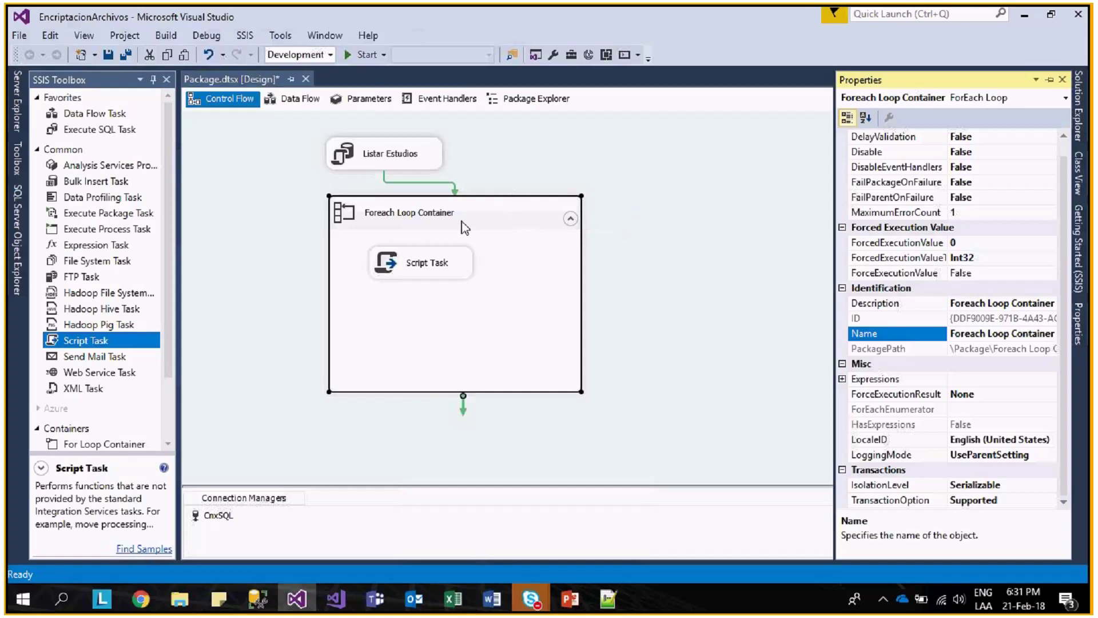
double_click(472, 225)
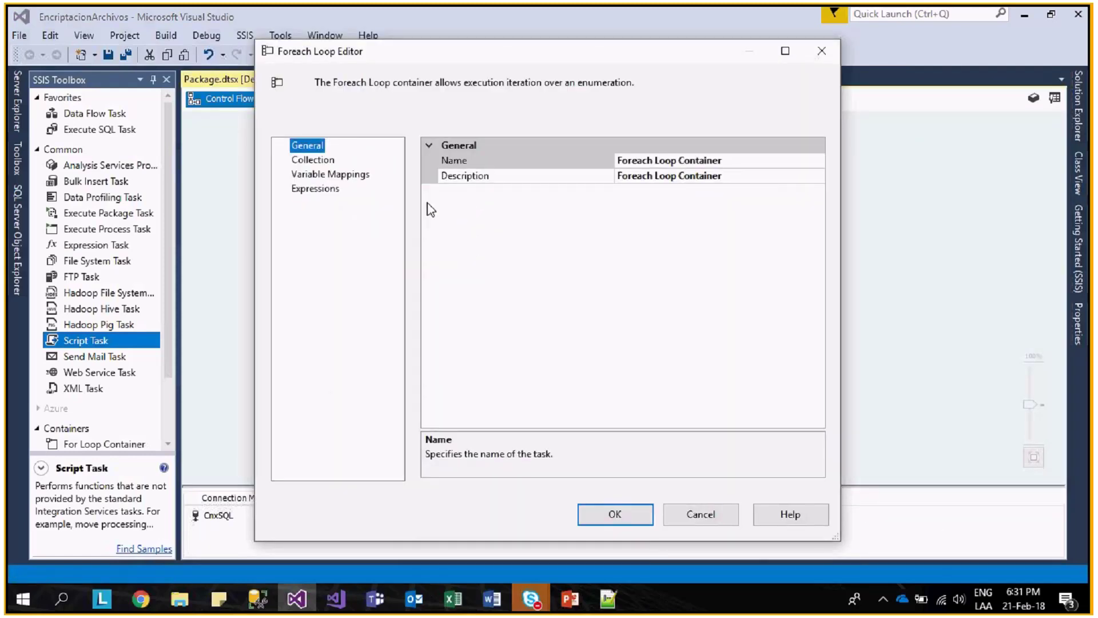
click(313, 160)
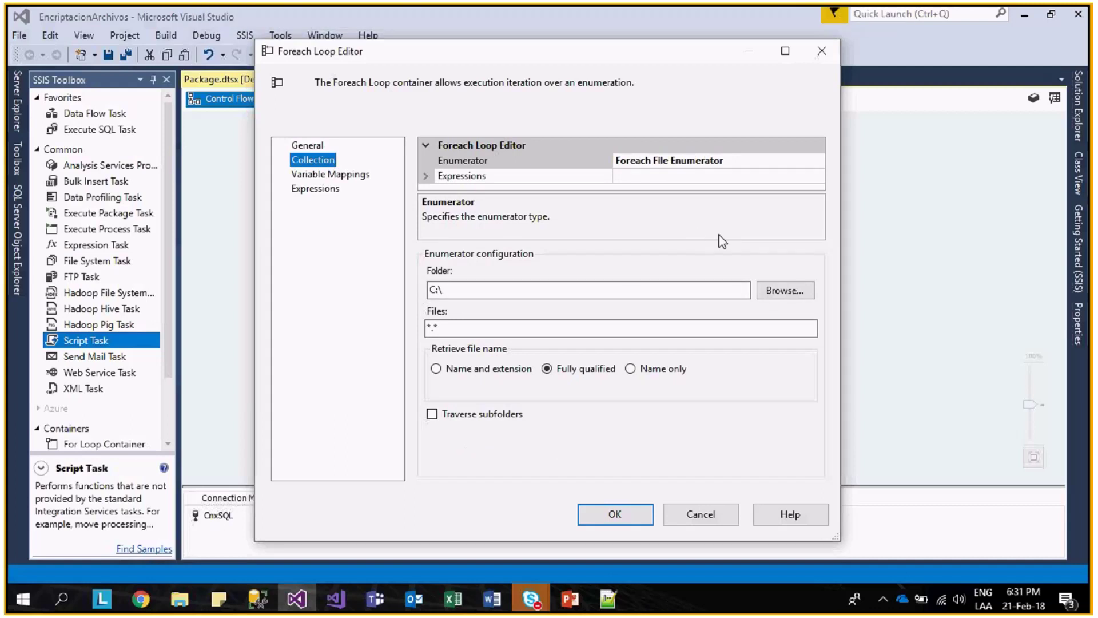
click(819, 160)
click(818, 160)
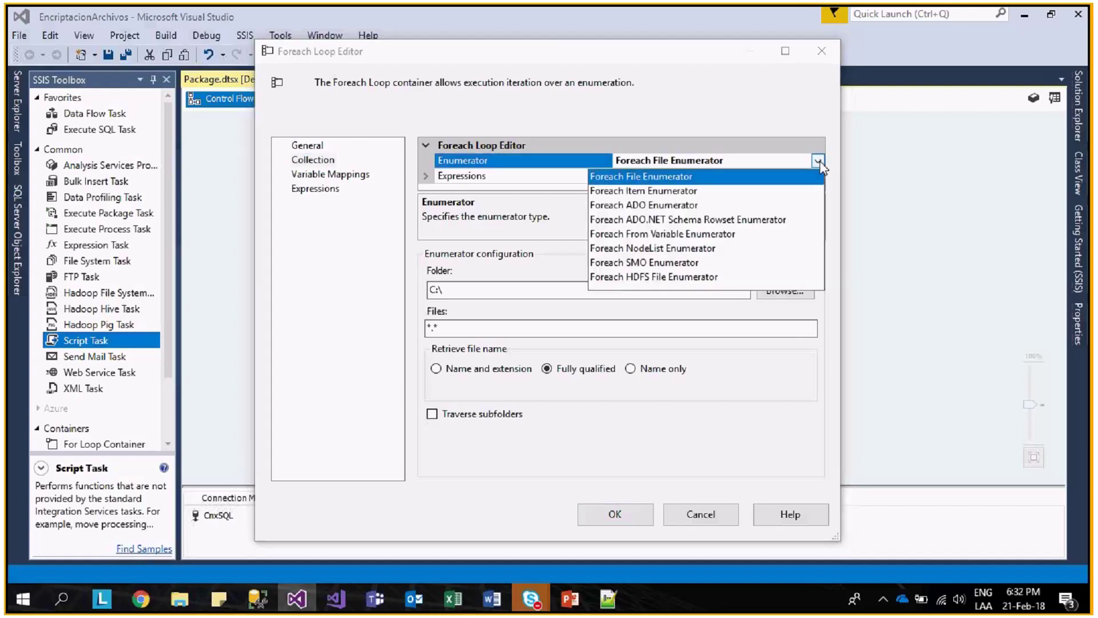
click(695, 205)
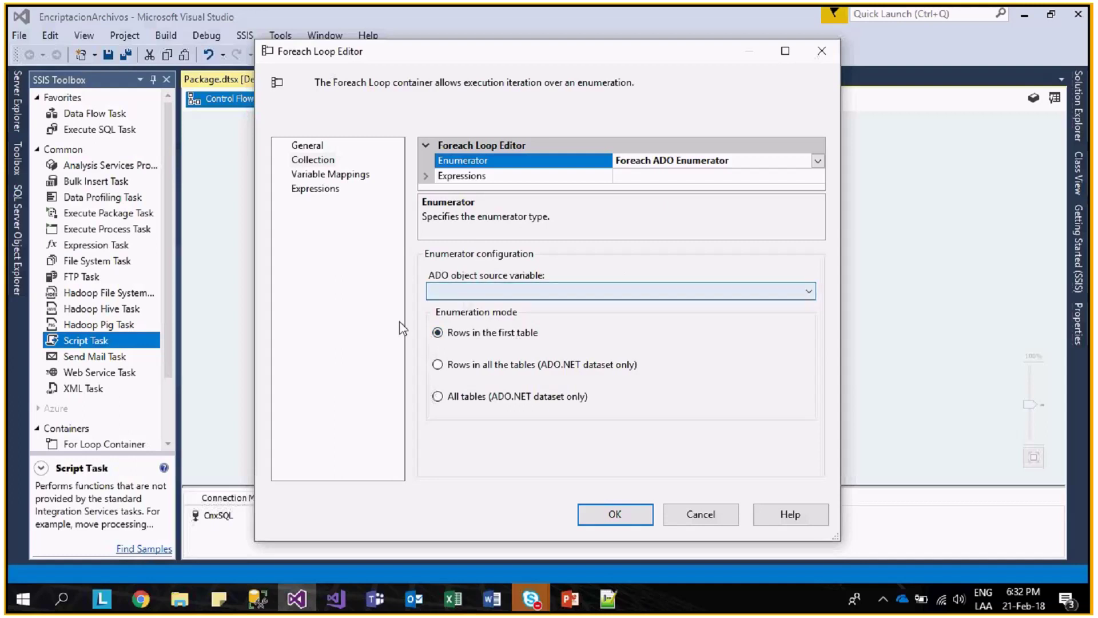
- Map User::RSNEstudio in the loop's Variable Mappings at index 0 and confirm
click(343, 174)
click(488, 195)
click(543, 196)
click(548, 196)
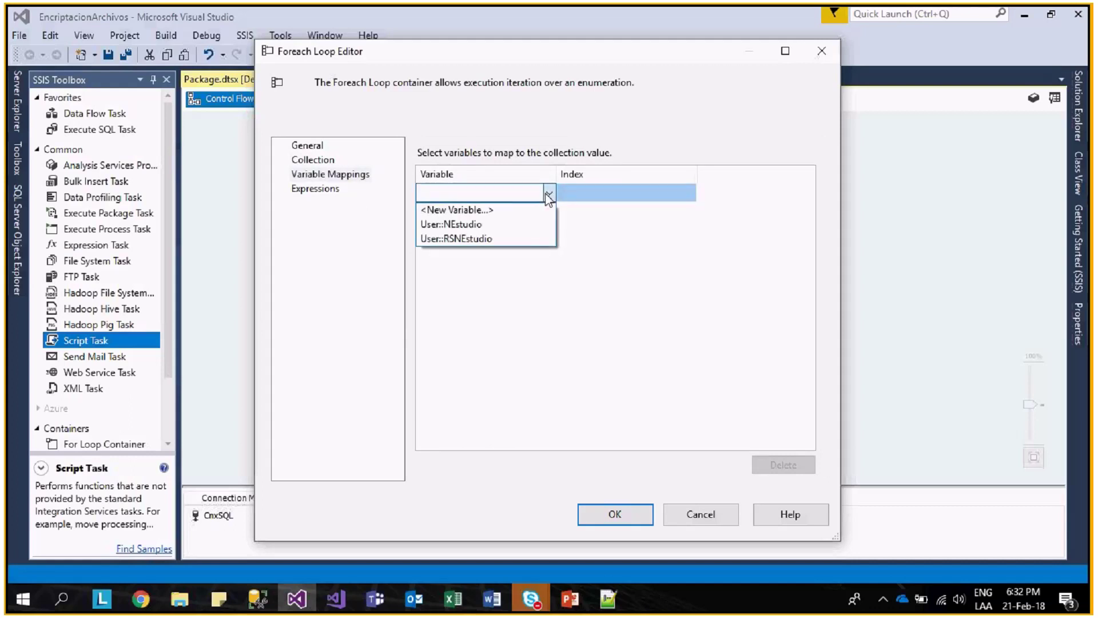
click(518, 237)
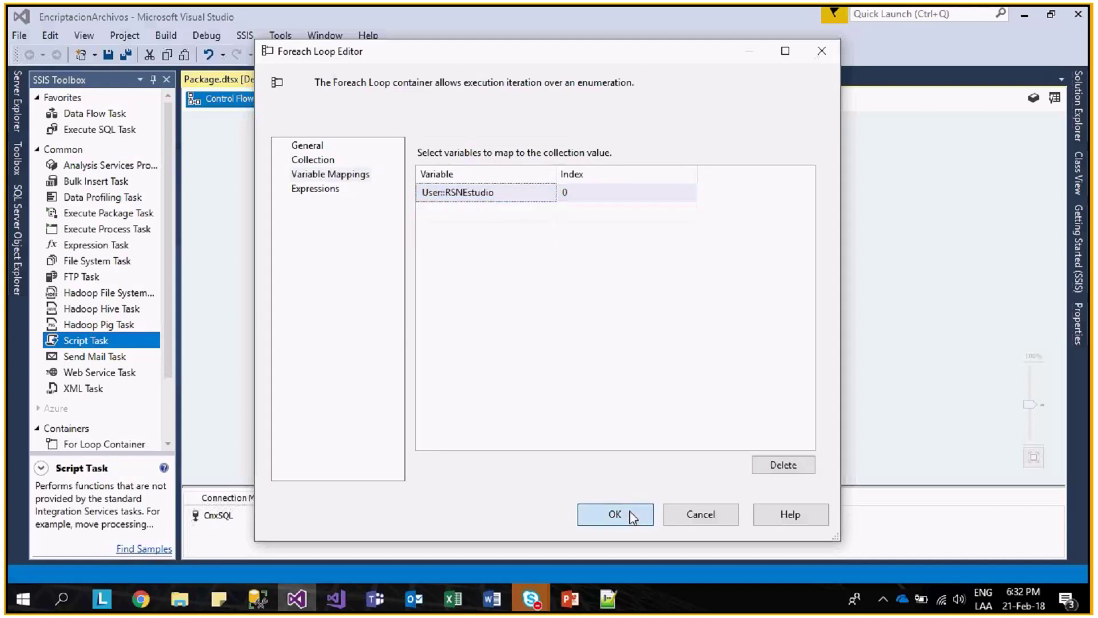
click(632, 518)
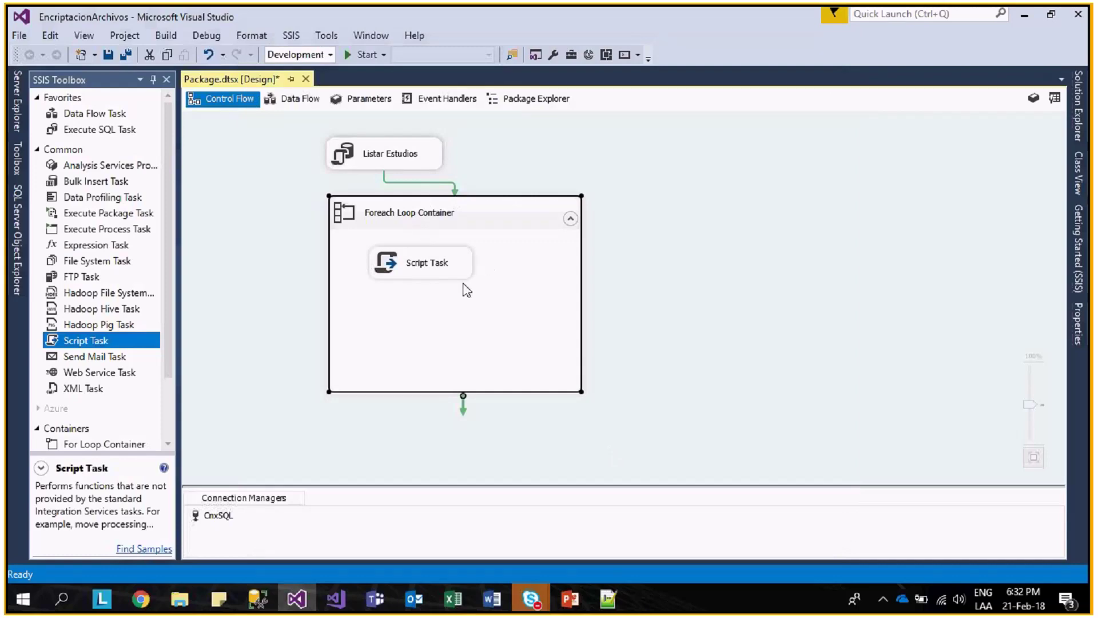
- Run SELECT DISTINCT Nestudio in Management Studio and enlarge the results pane
click(290, 601)
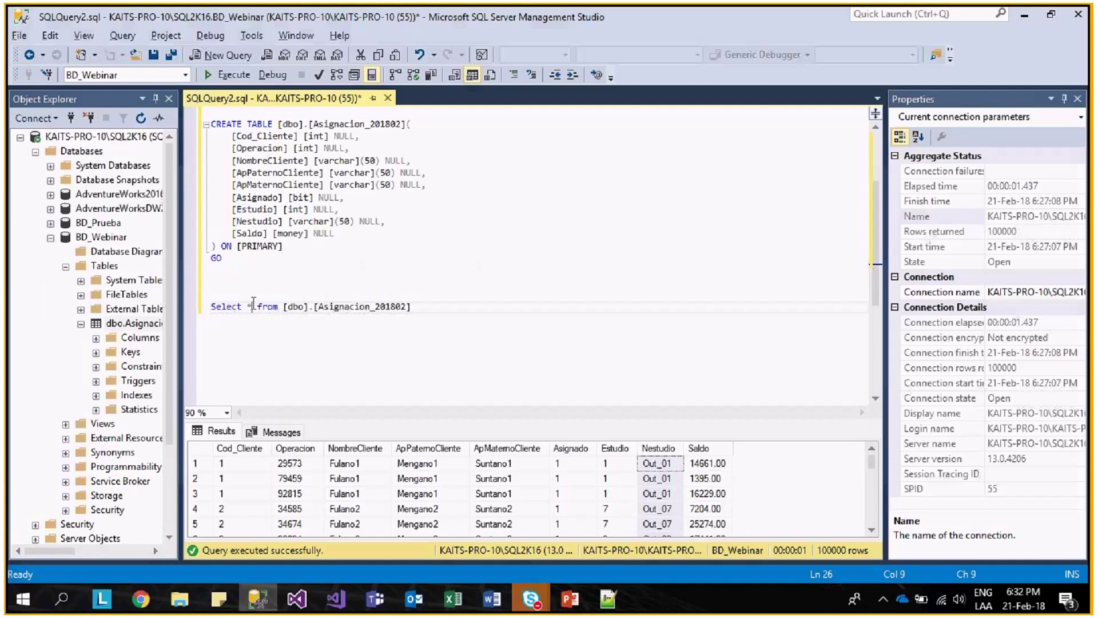
key(BackSpace)
text(distinct N)
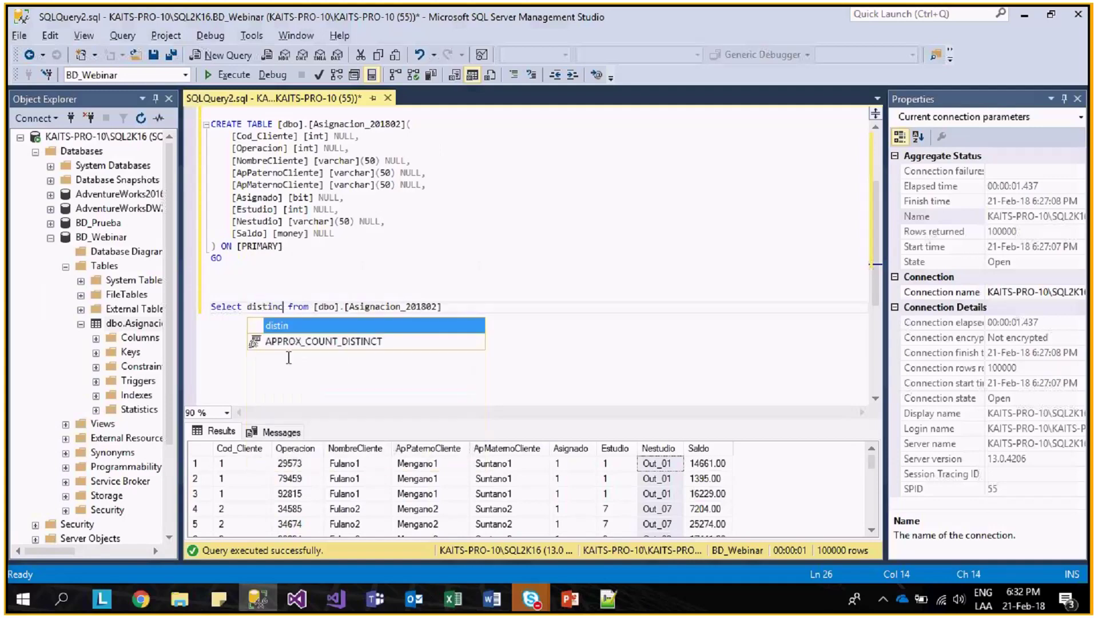
text(es)
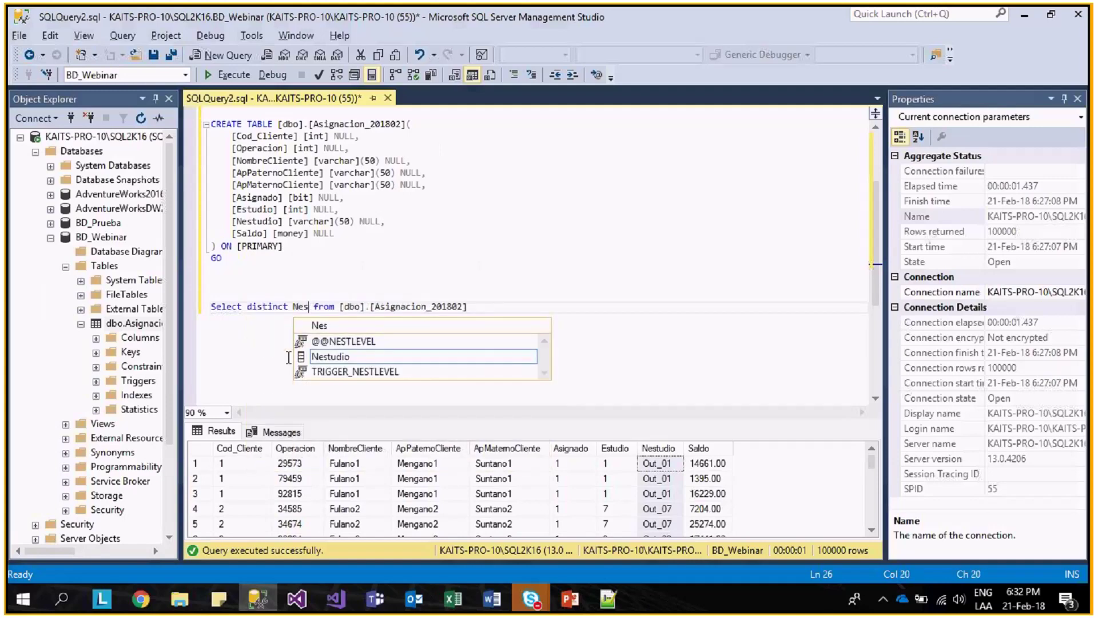
key(Tab)
key(End)
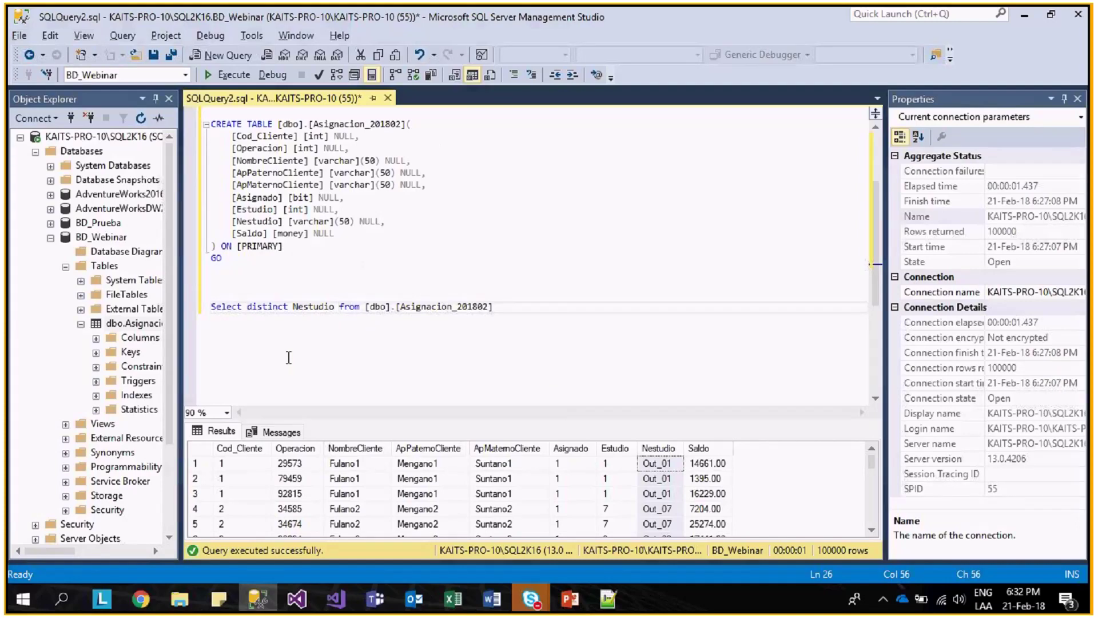
key(shift+Home)
key(F5)
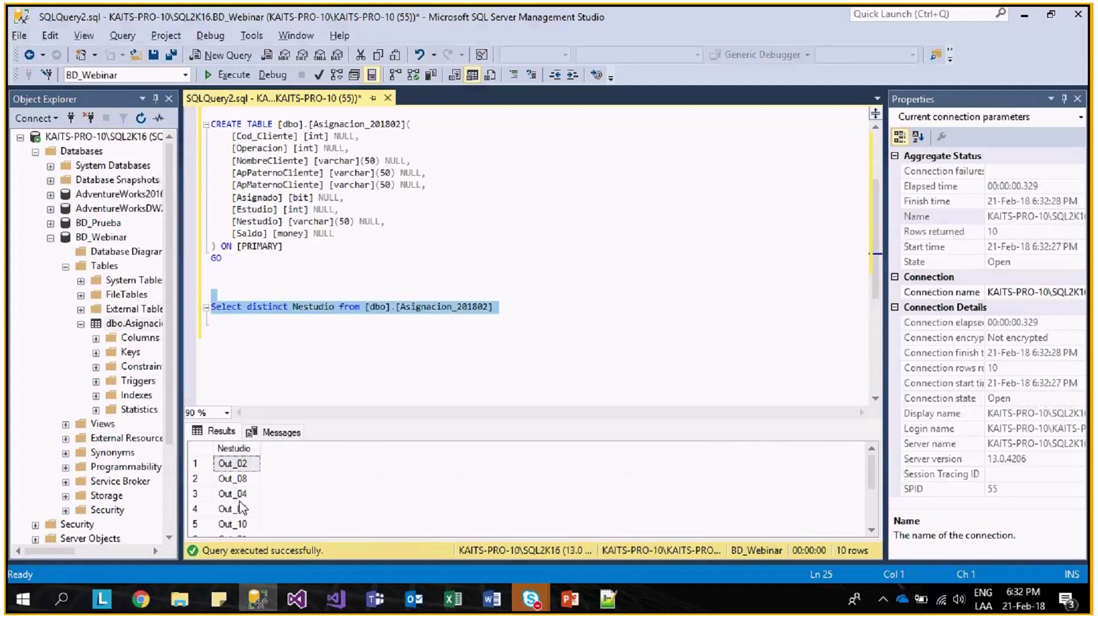
click(234, 448)
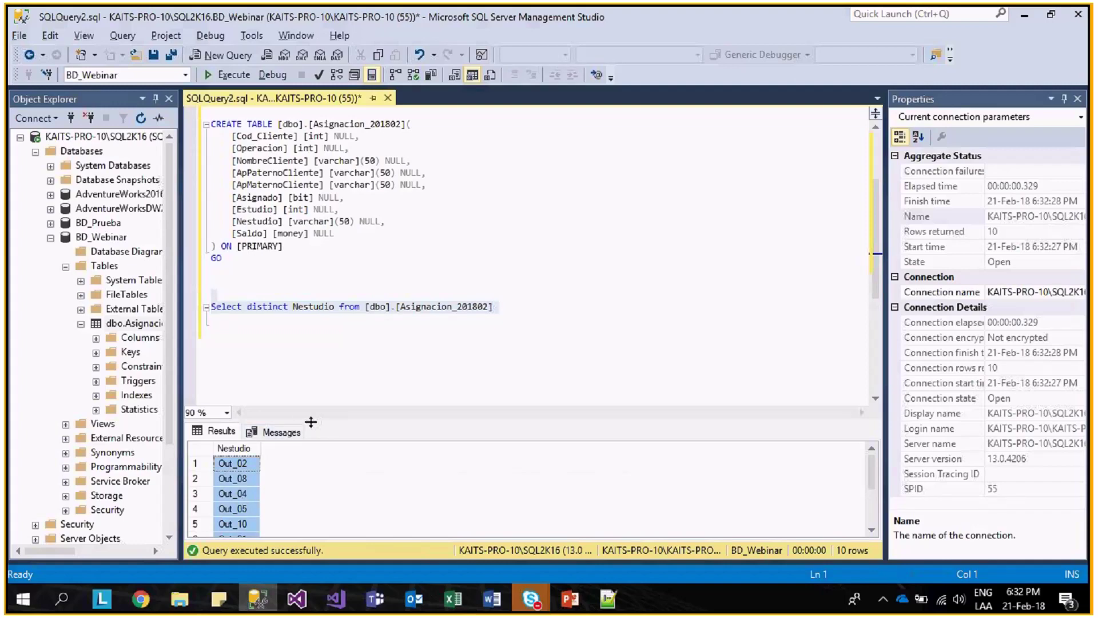
drag(311, 421, 326, 342)
- Add ORDER BY 1 to list Out_01–Out_10 sorted, then return to Visual Studio
click(531, 308)
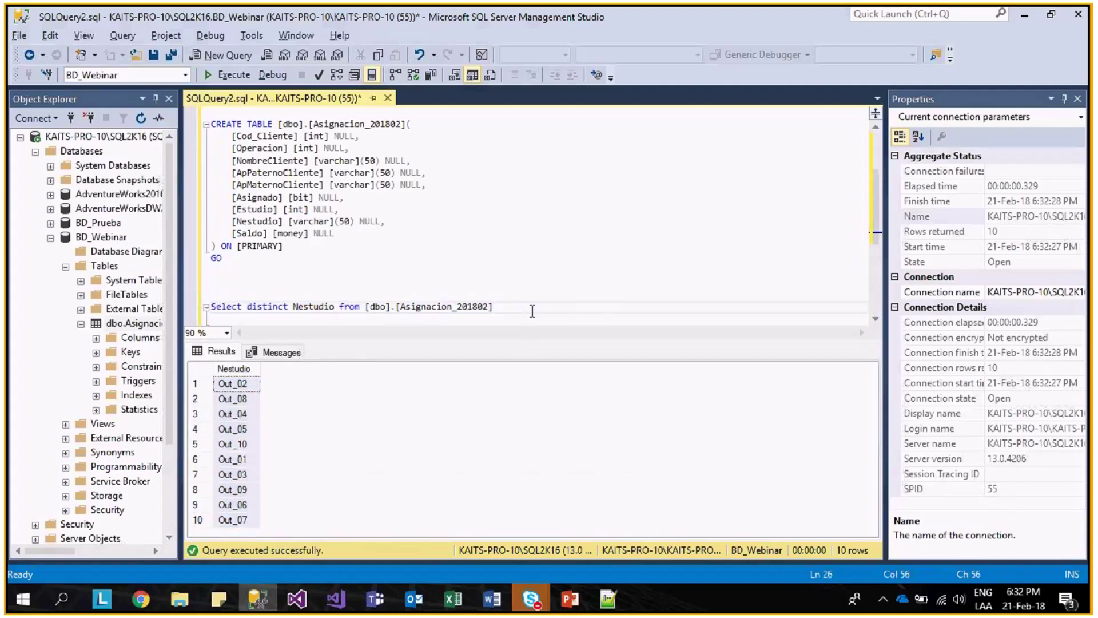
key(Return)
text(Order by 1)
key(shift+Up)
key(shift+Home)
key(F5)
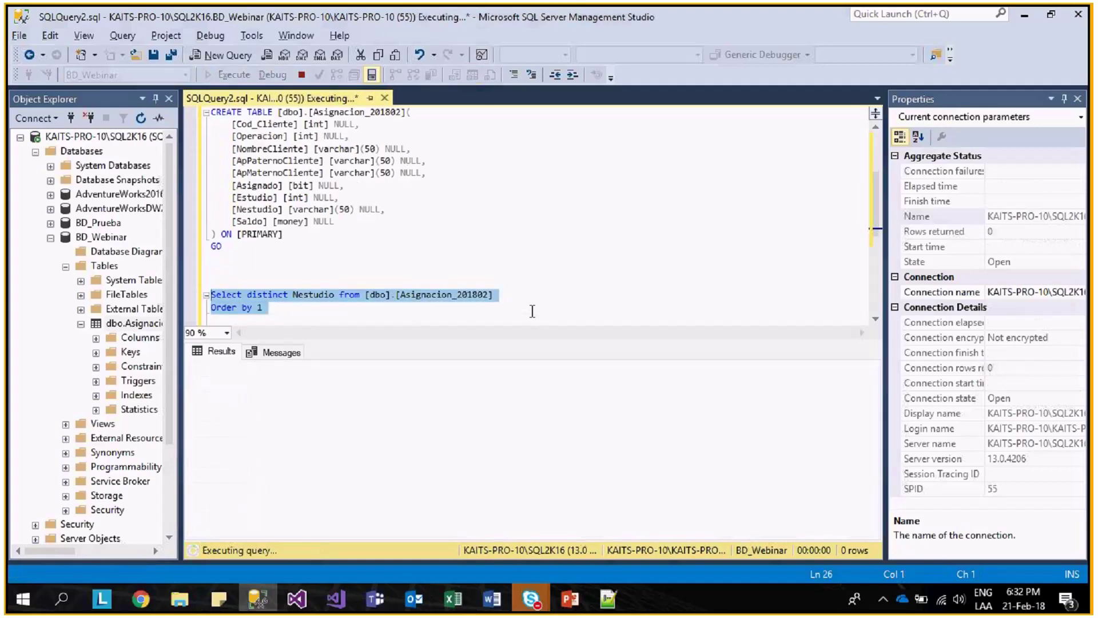
click(263, 309)
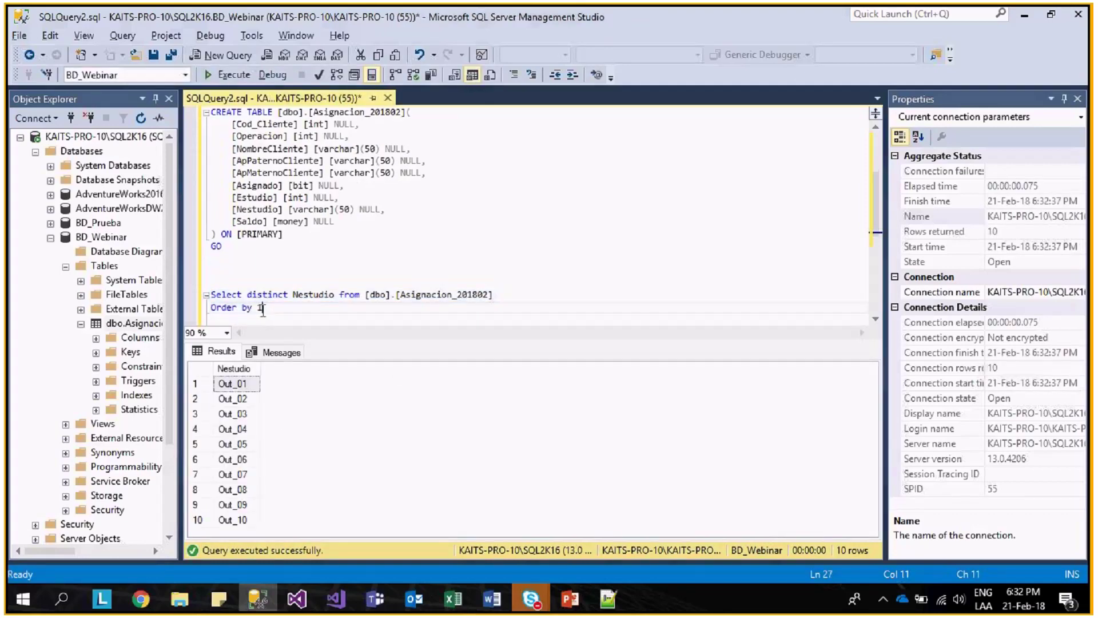
key(shift+Home)
key(shift+Up)
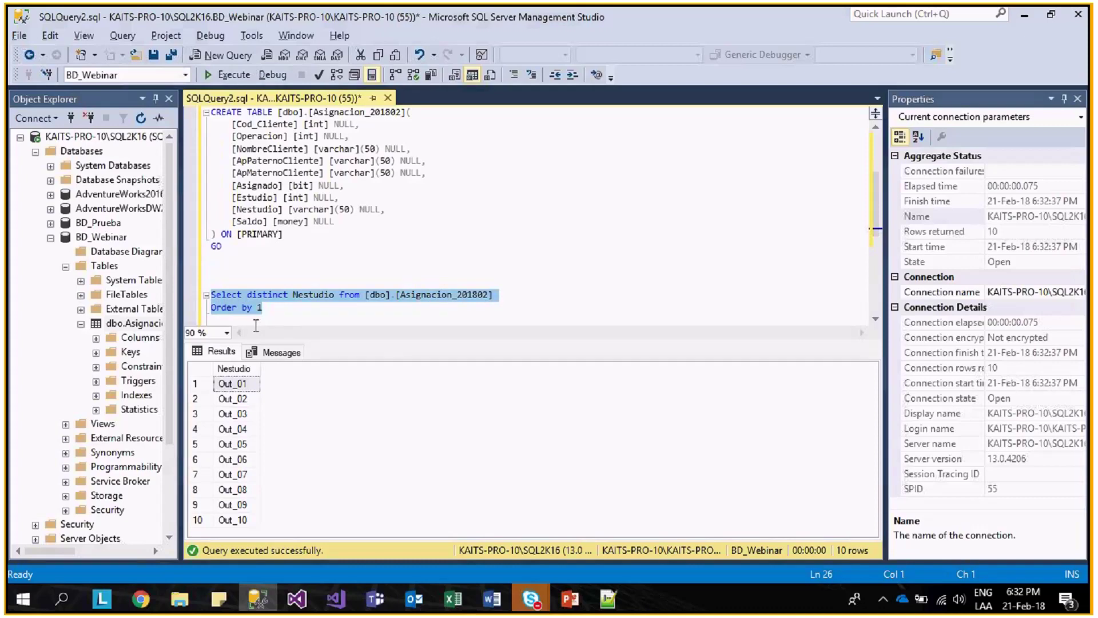
key(alt+Tab)
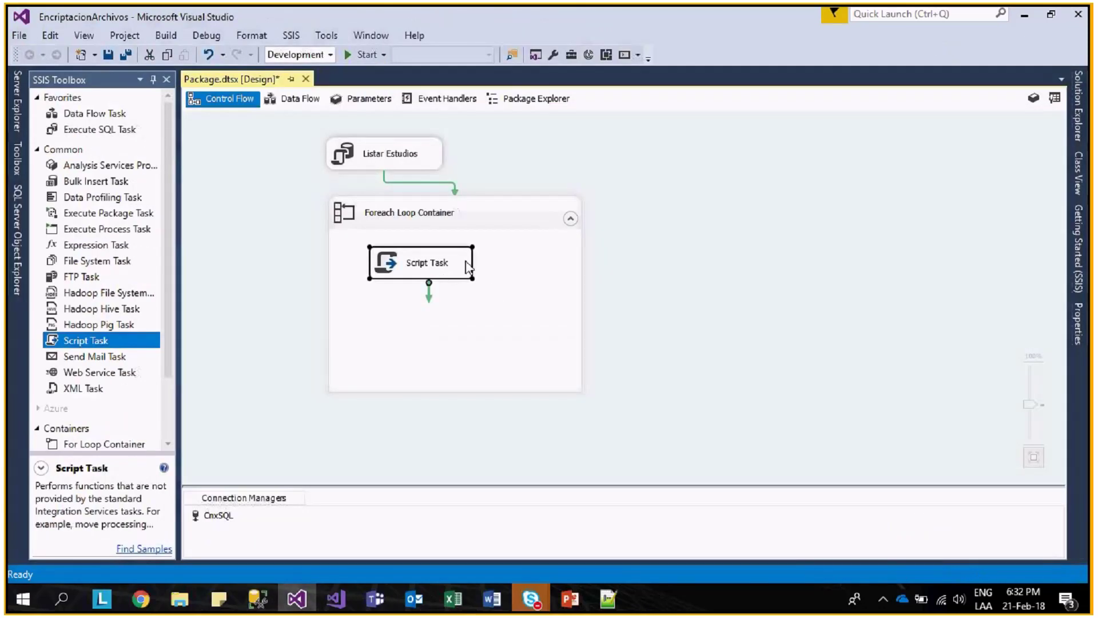
- Rename the Script Task to 'Leer Estudio'
right_click(424, 343)
click(418, 260)
text(Leer Estudio)
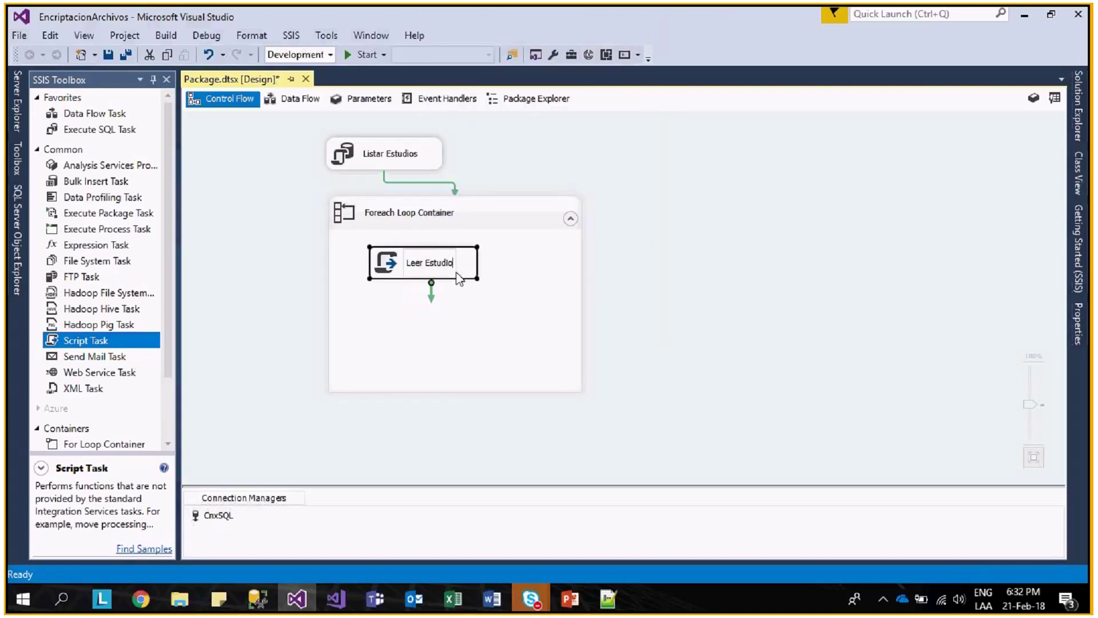
- Set the script task's ReadOnlyVariables to User::RSNEstudio
double_click(460, 279)
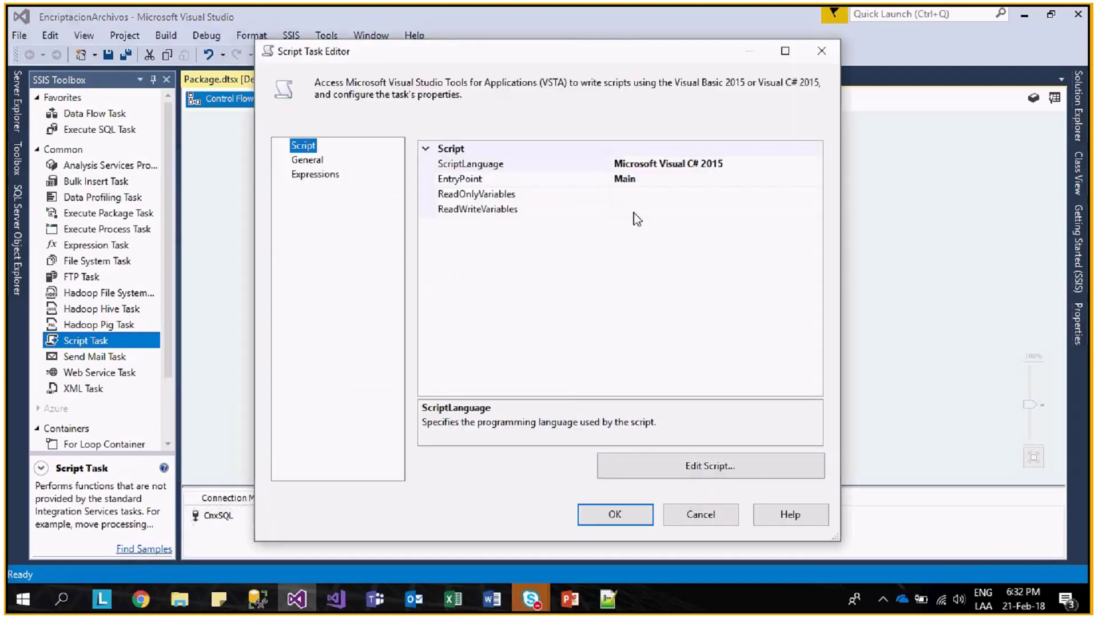
click(725, 194)
click(816, 195)
scroll(229, 212, down, 2)
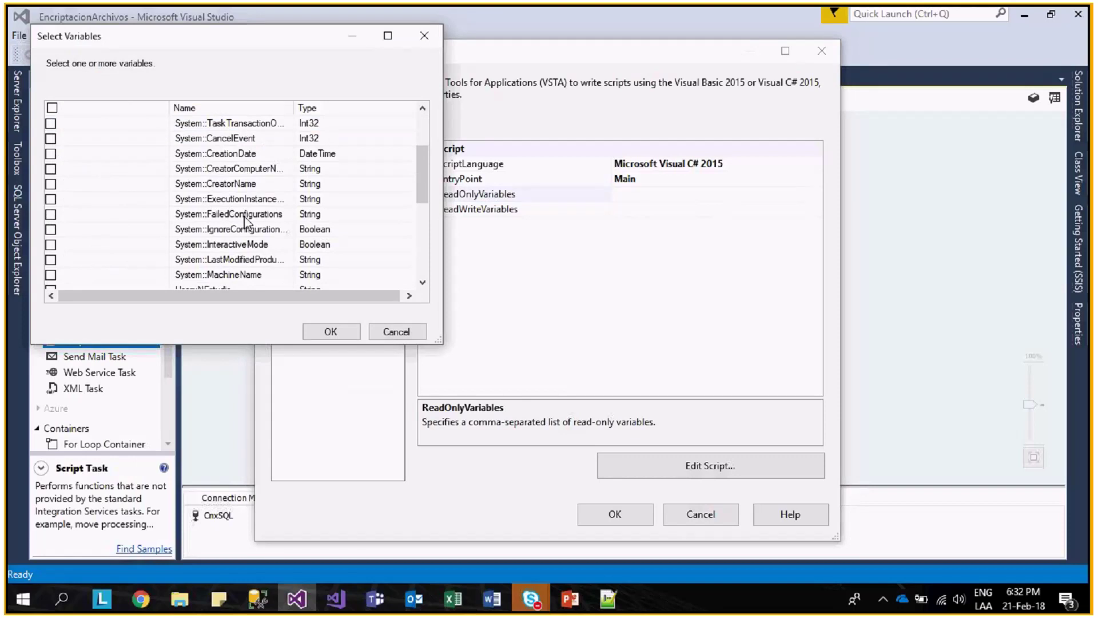
scroll(234, 218, down, 2)
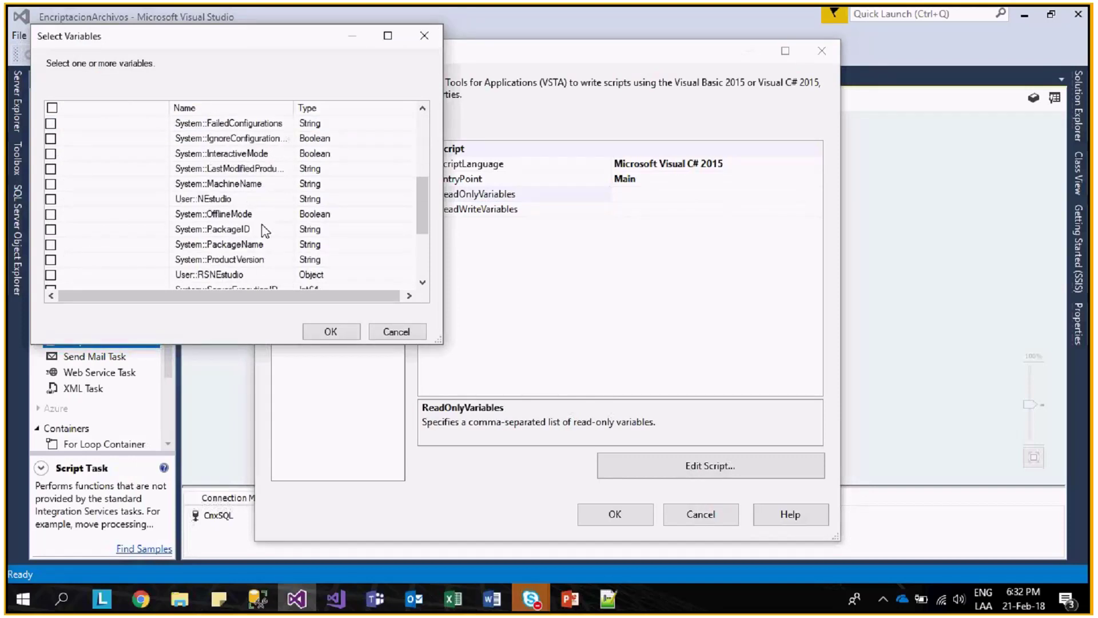
scroll(264, 231, down, 1)
click(226, 230)
click(50, 230)
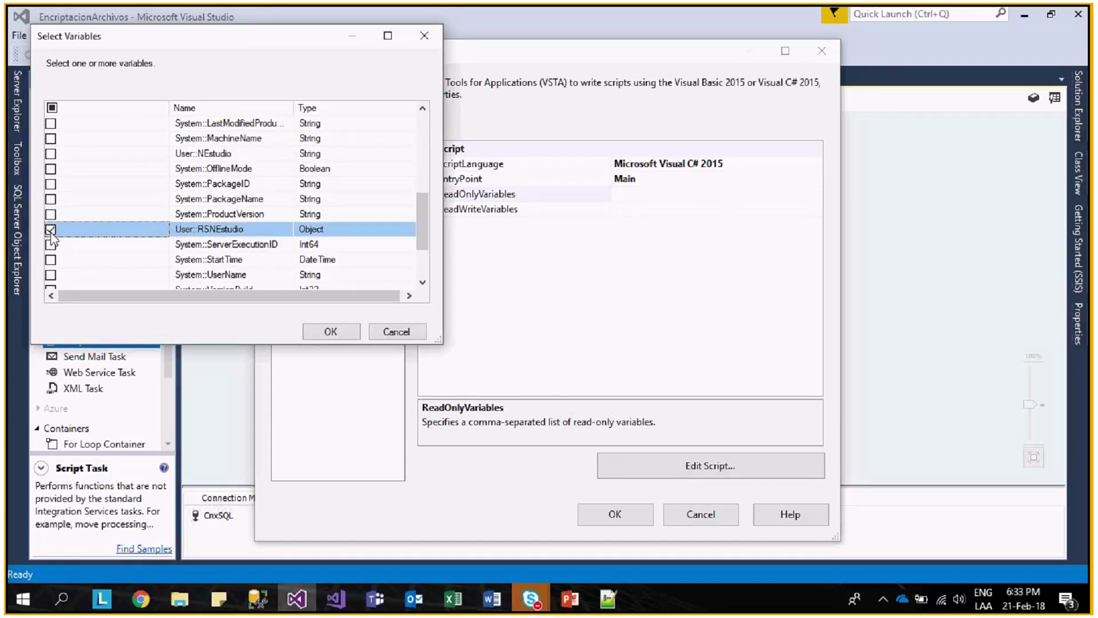
click(330, 332)
- Set ReadWriteVariables to User::NEstudio and open the script code for editing
click(769, 212)
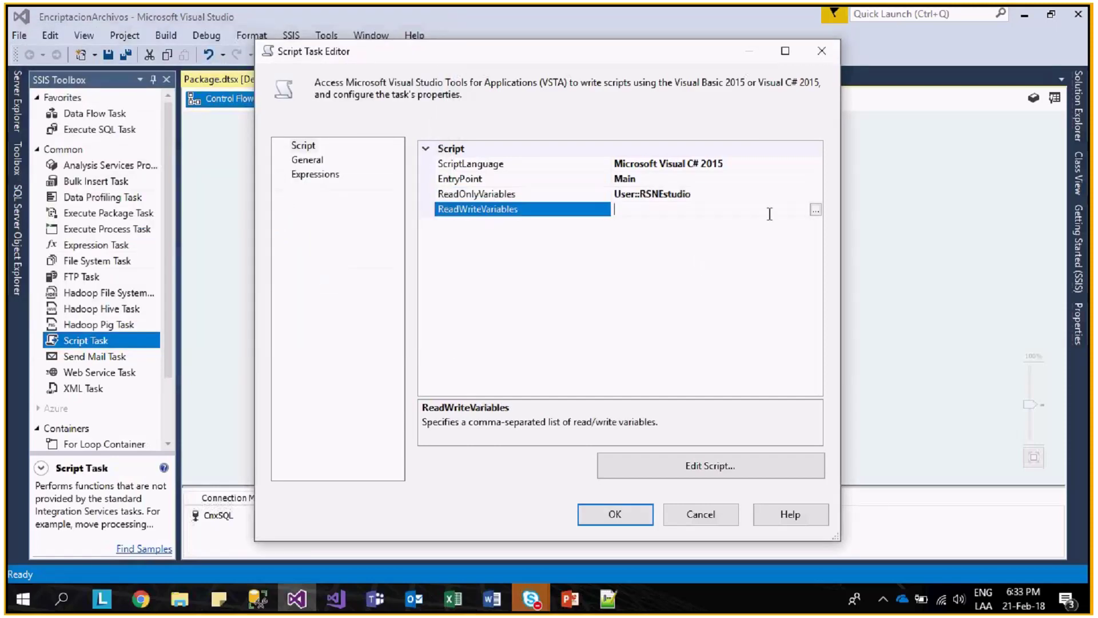
click(816, 210)
click(71, 145)
click(351, 352)
click(706, 466)
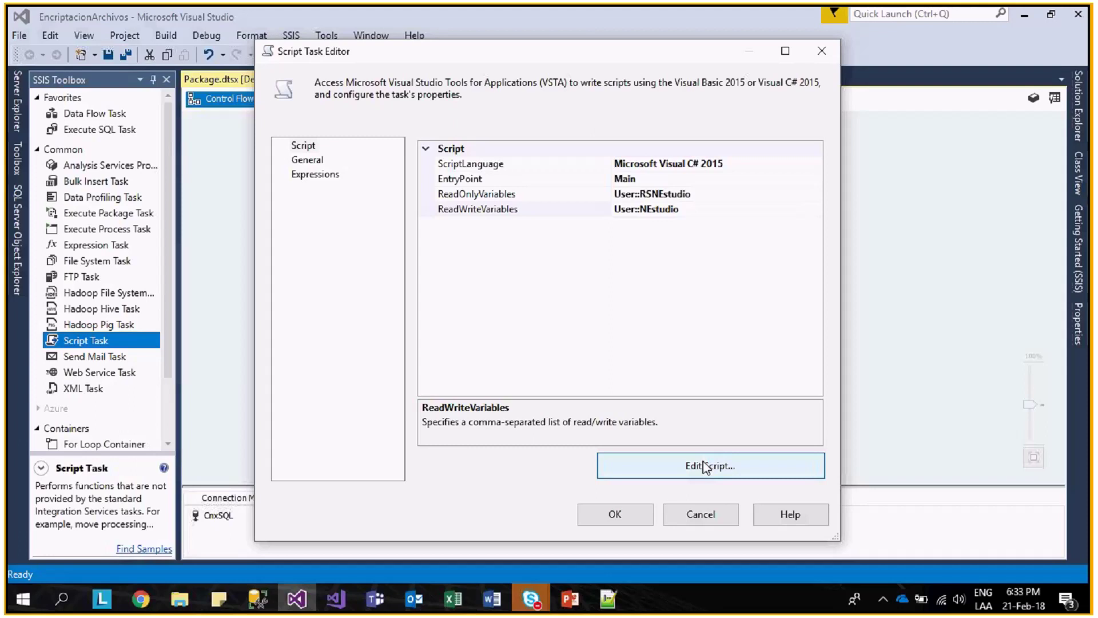
mouse_move(483, 10)
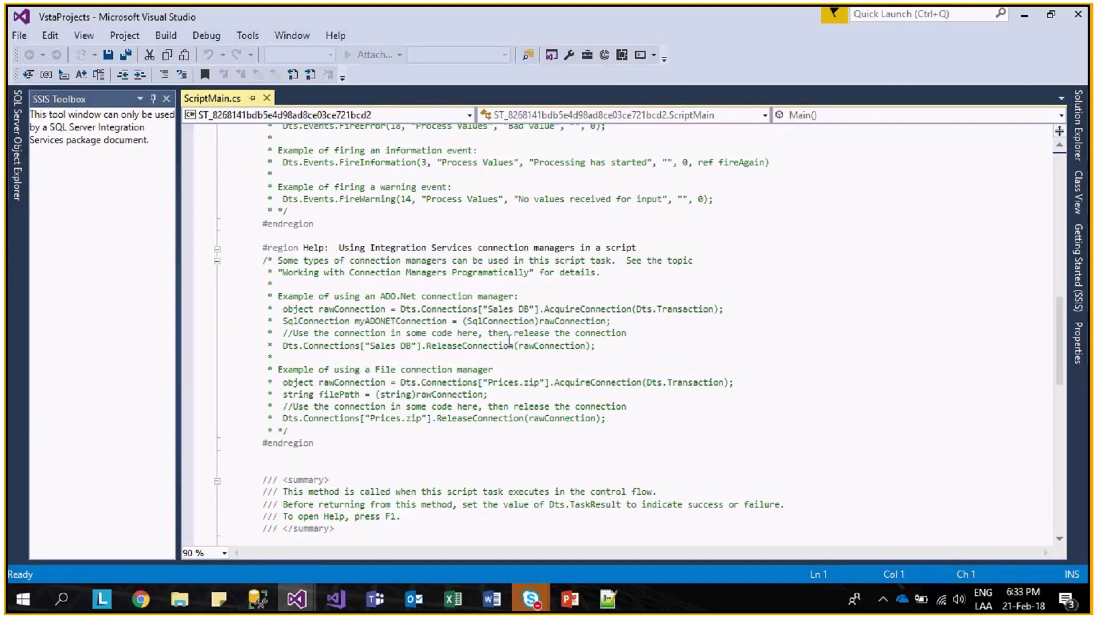
- In Main(), write the left side Dts.Variables["NEstudio"].Value = on a new line
scroll(509, 340, down, 6)
click(447, 378)
key(Home)
key(Return)
key(Return)
key(Up)
key(Up)
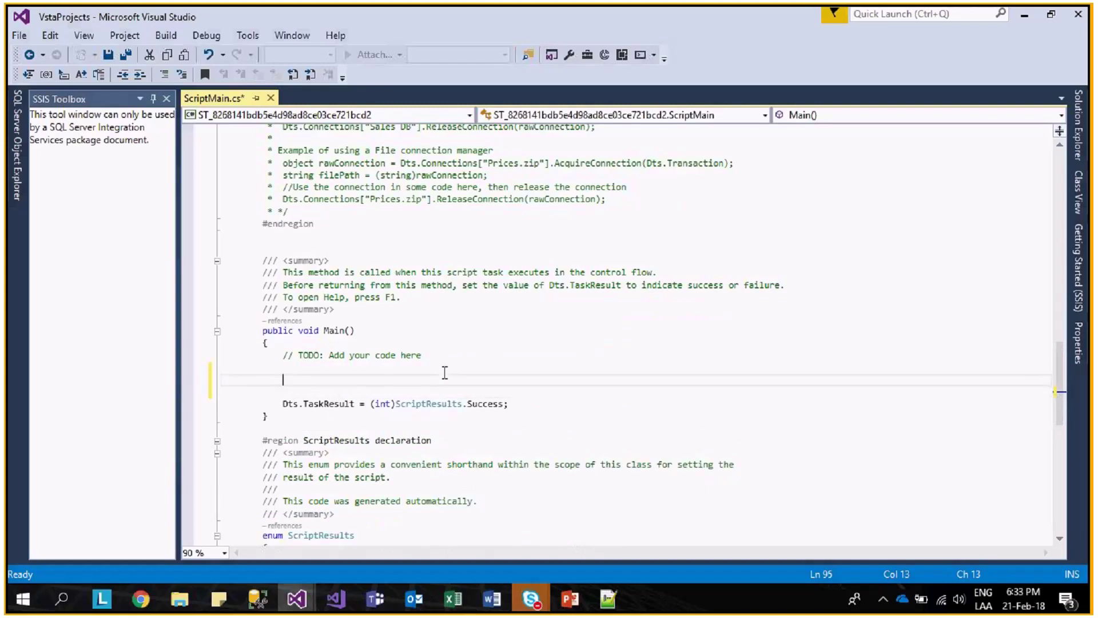
text(Dts)
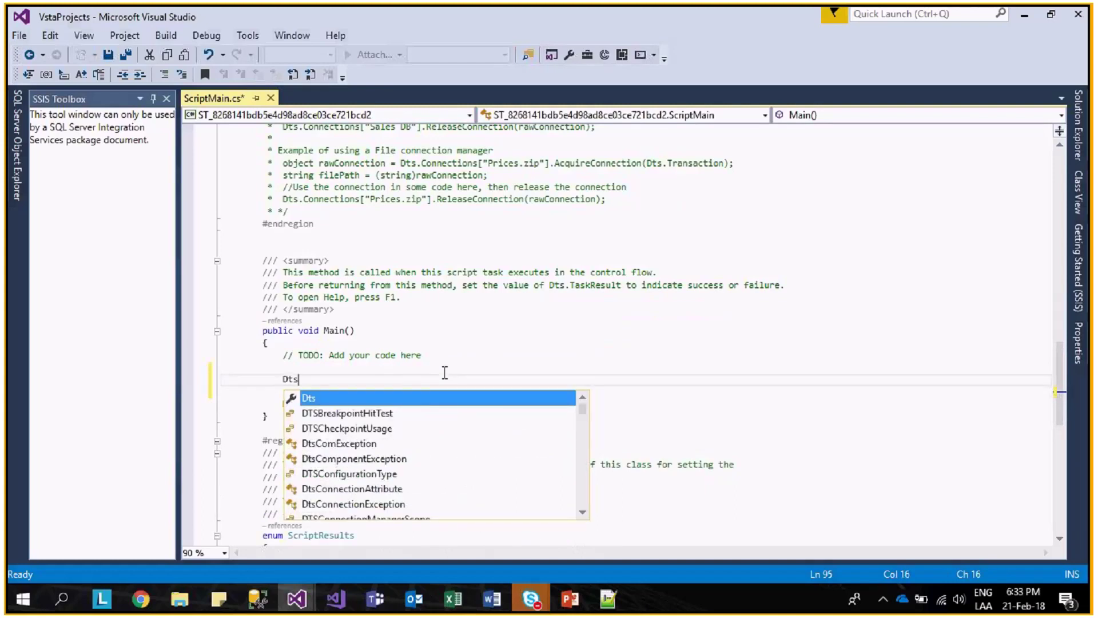
text(.var)
key(Down)
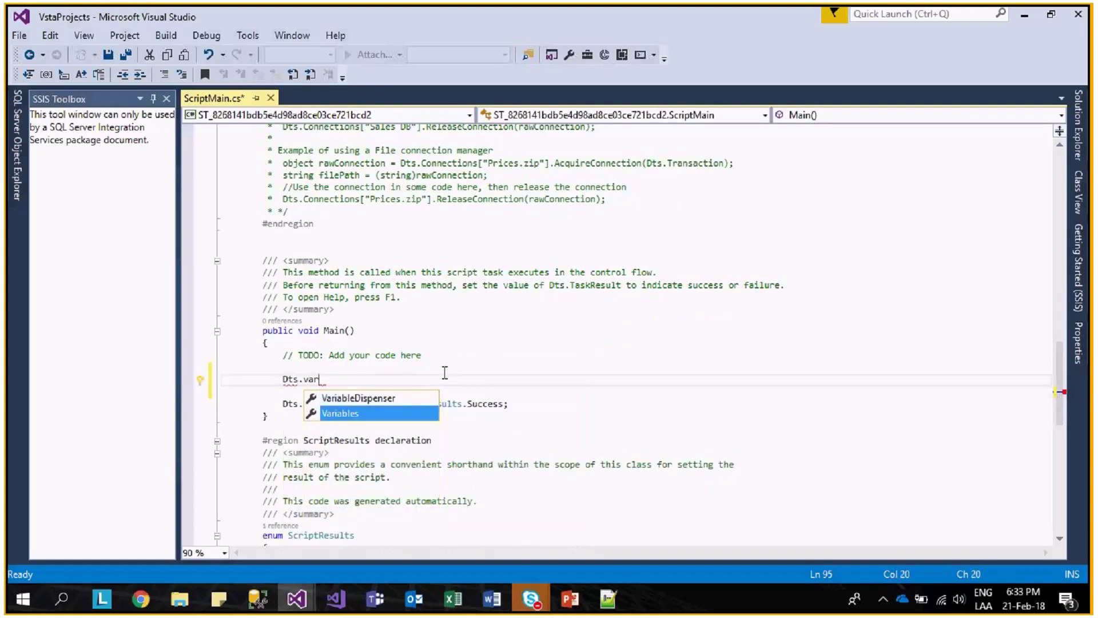
key(Tab)
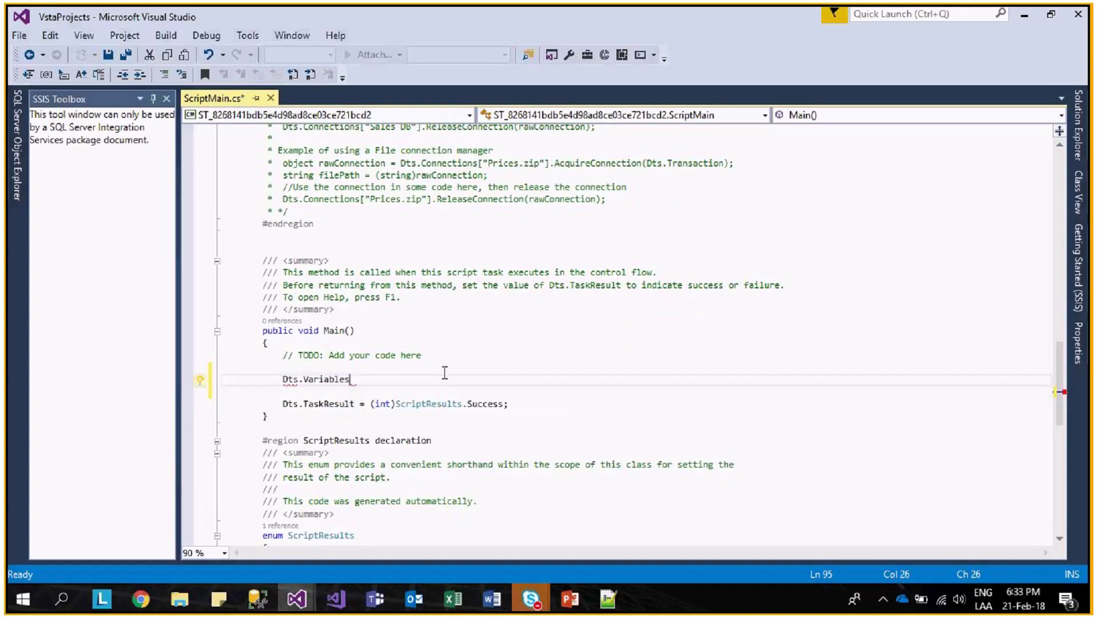
text([])
key(Left)
text("NEstudio)
key(ctrl+Left)
key(ctrl+Left)
key(BackSpace)
key(ctrl+Right)
key(ctrl+Right)
key(ctrl+Right)
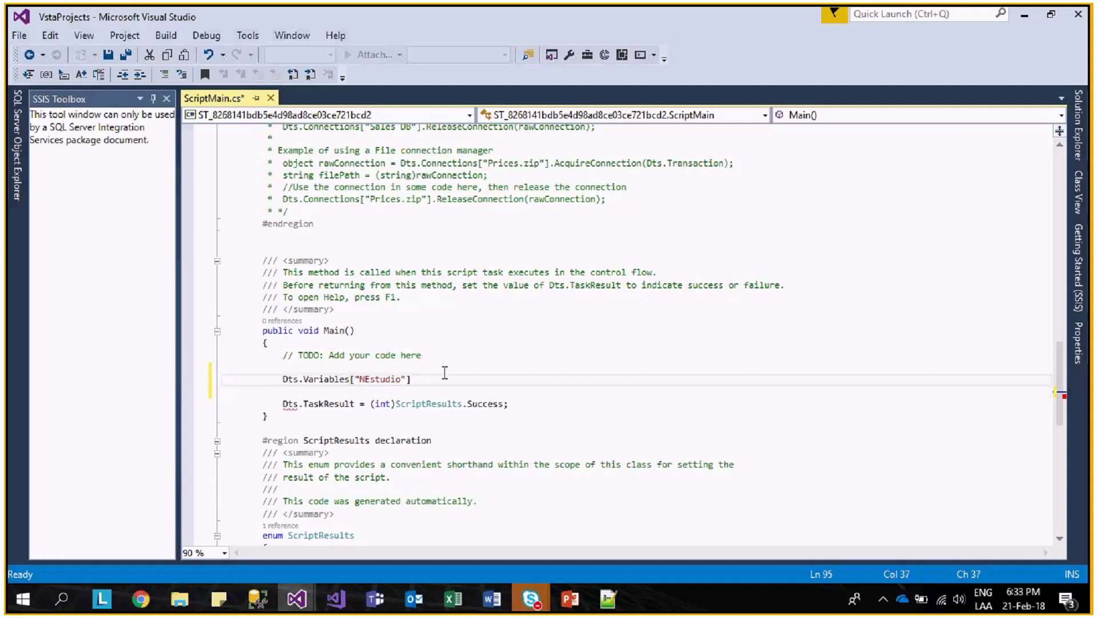
key(Right)
text(.v)
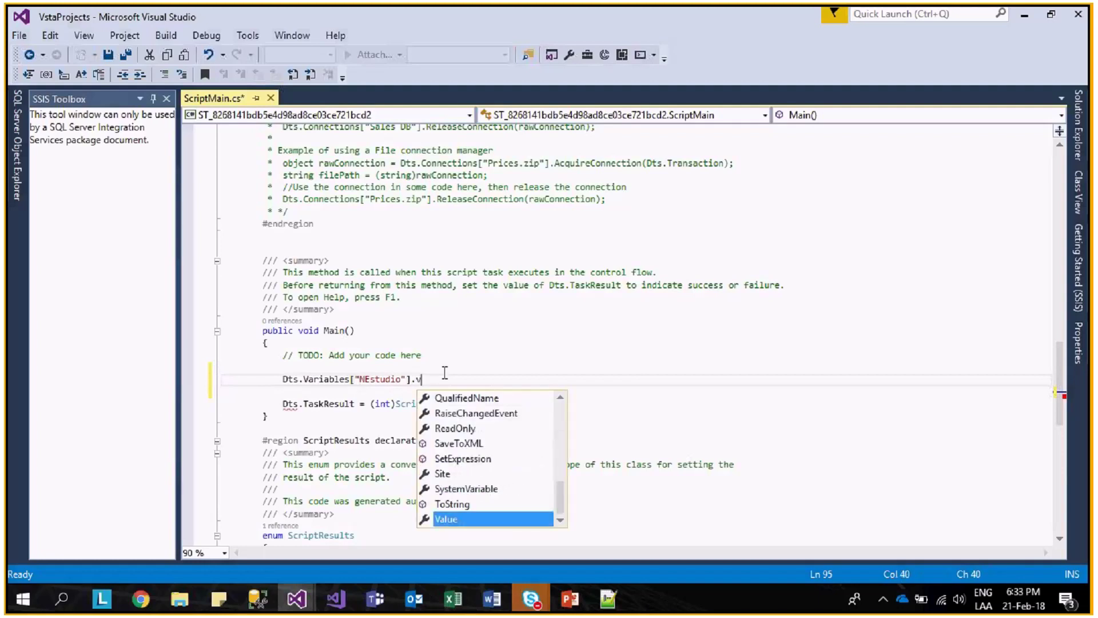
text(al)
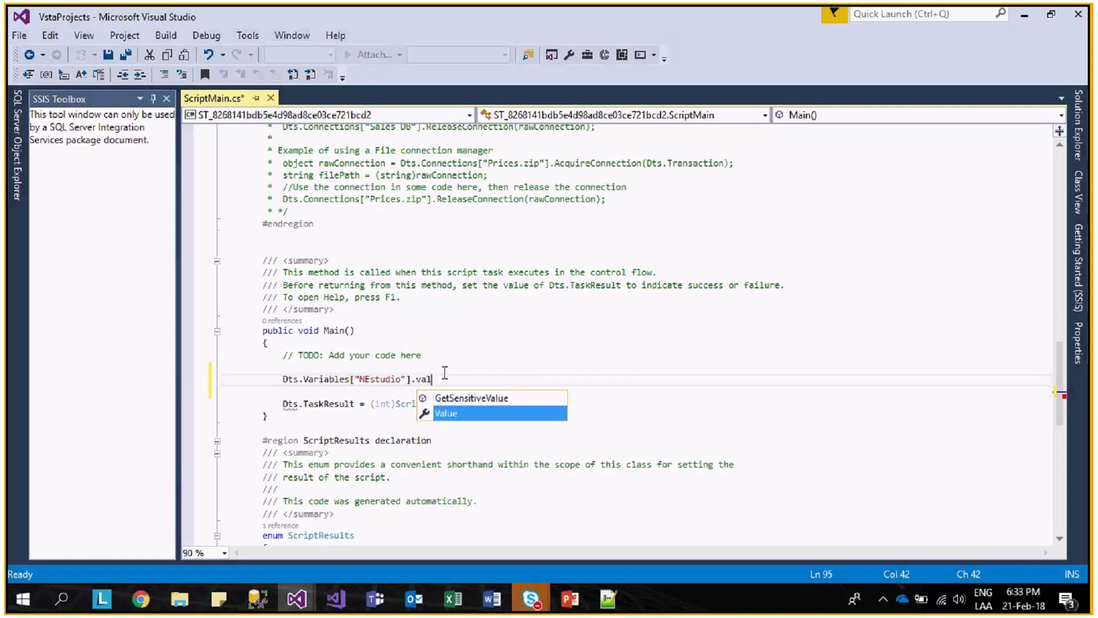
text(ue =)
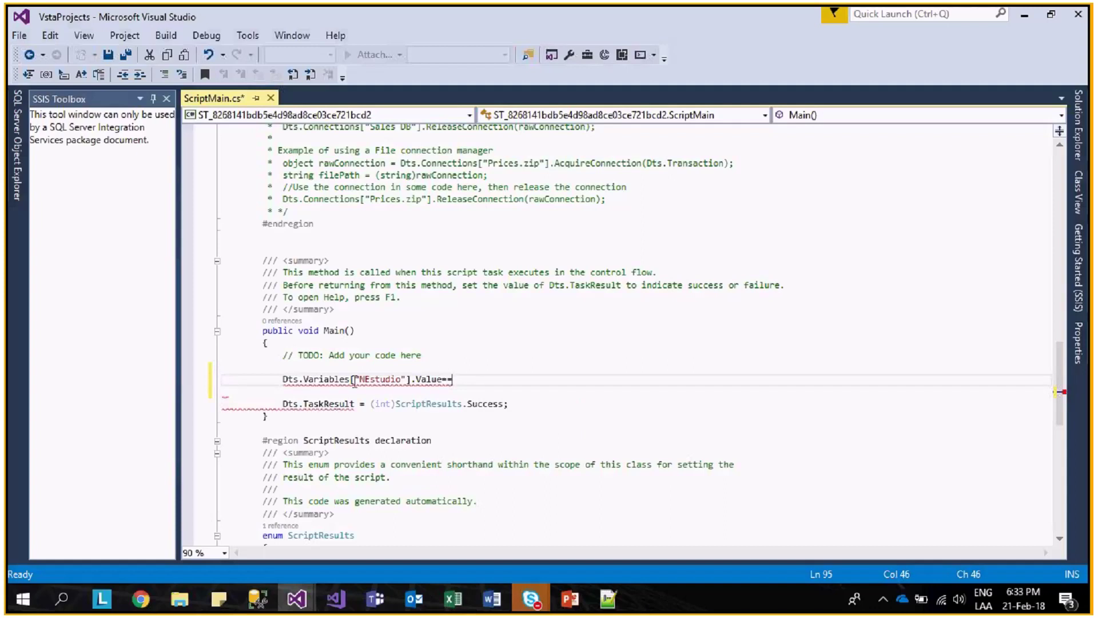
- Complete the assignment with Dts.Variables["RSNestudio"].Value.ToString();
click(355, 382)
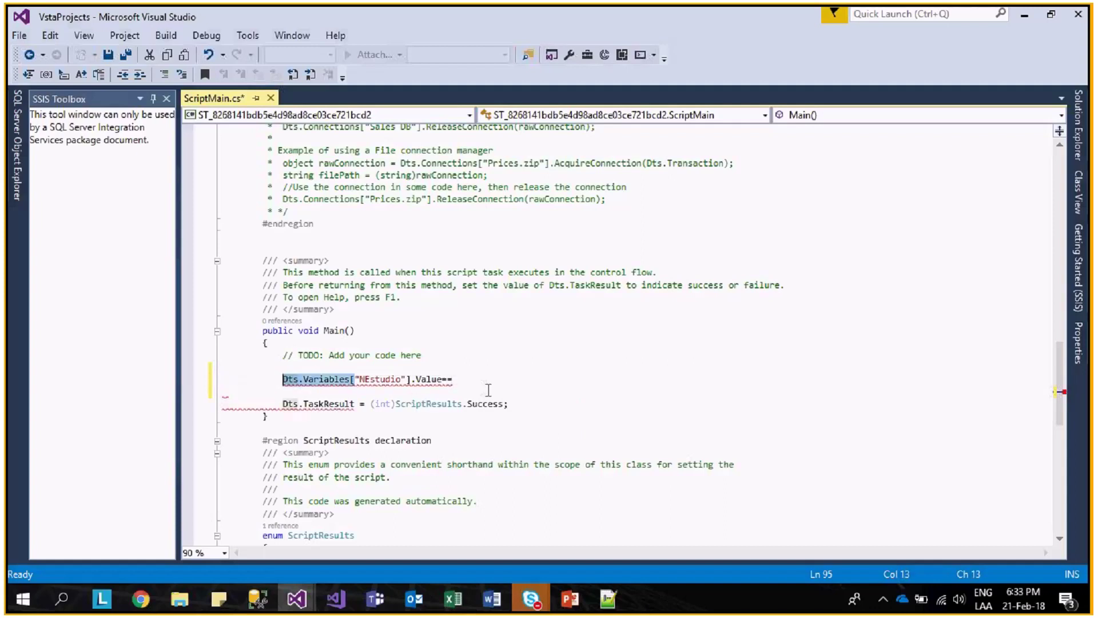
click(470, 373)
click(459, 381)
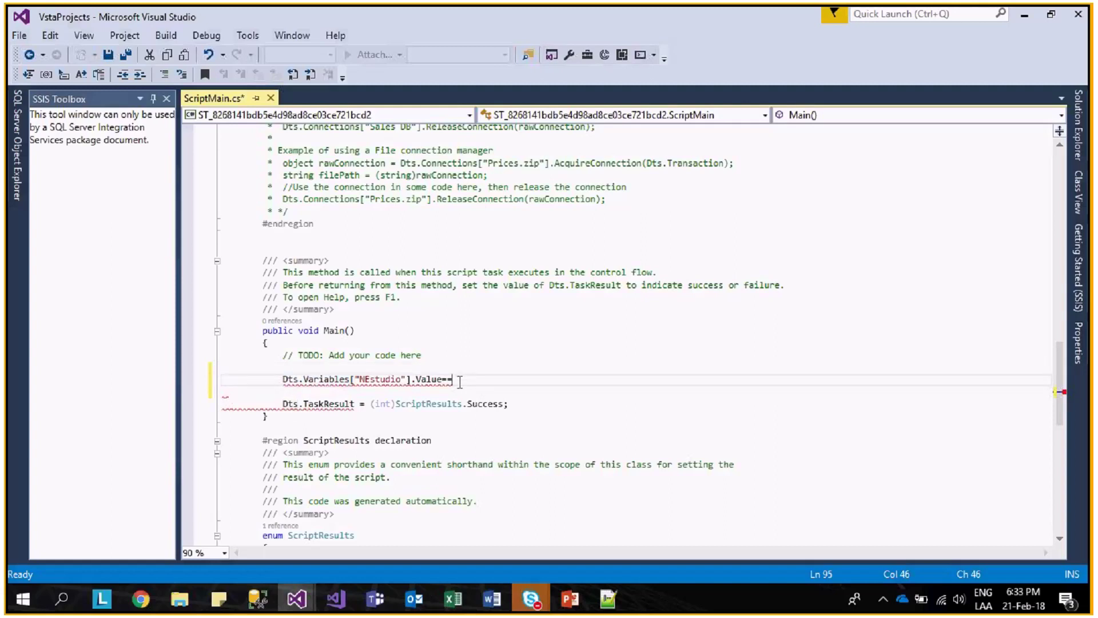
text(Dts.Variables[)
text("RS)
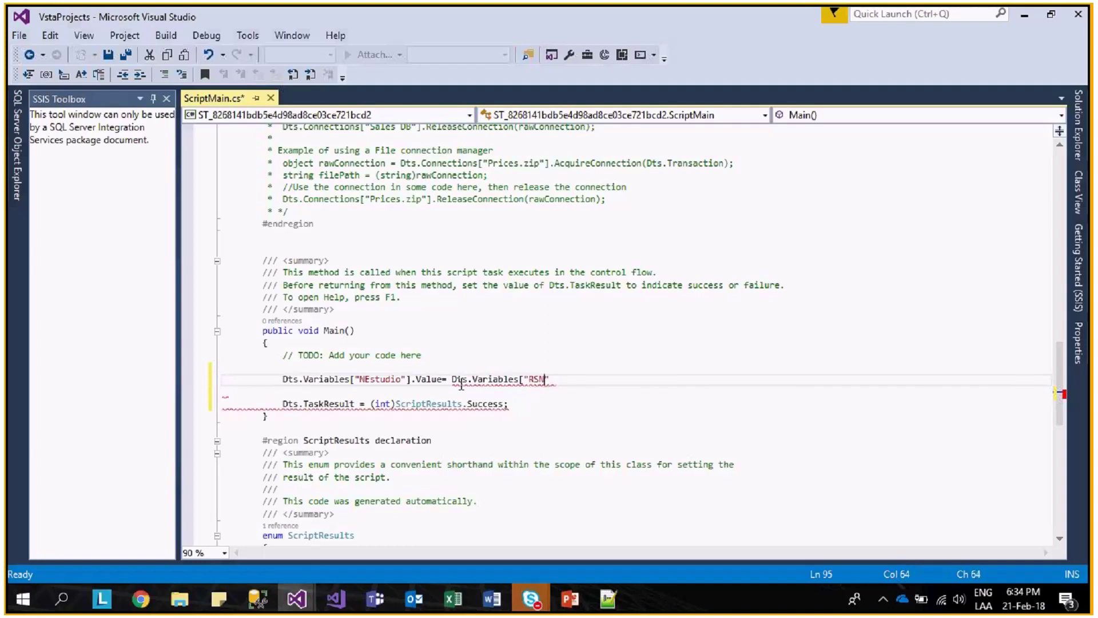
text(Estudio"])
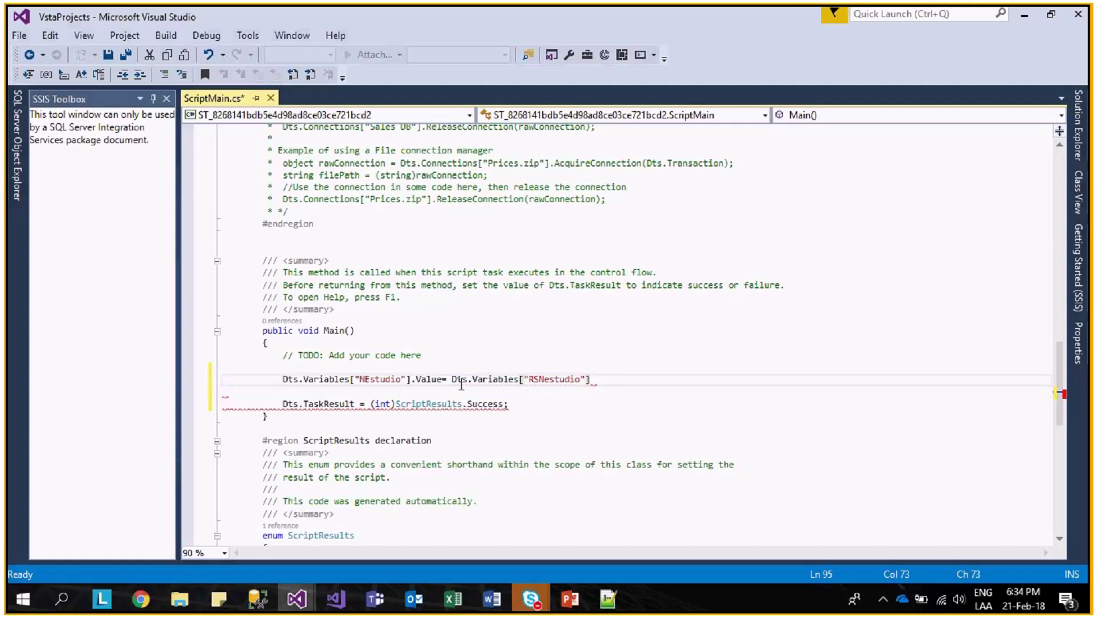
text(.Value.)
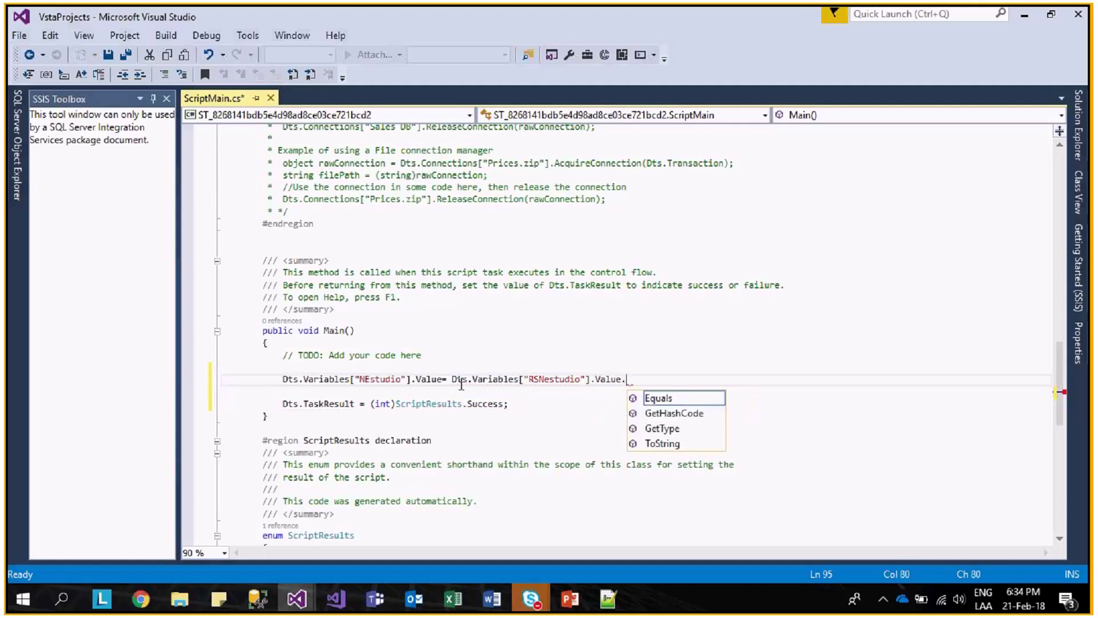
text(tow)
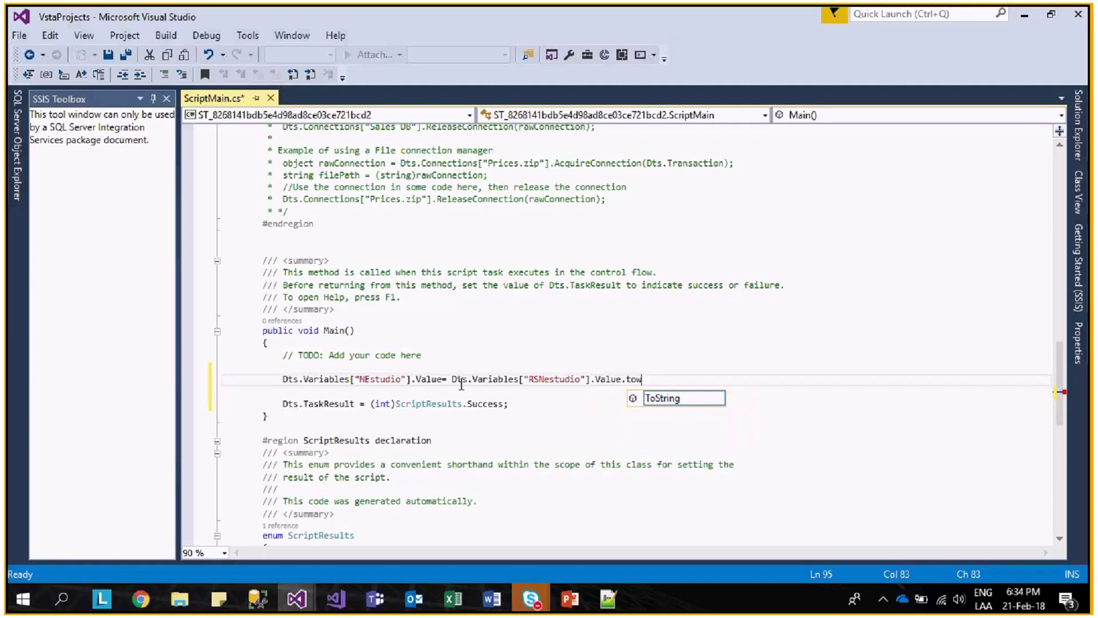
key(Tab)
text(();)
key(Return)
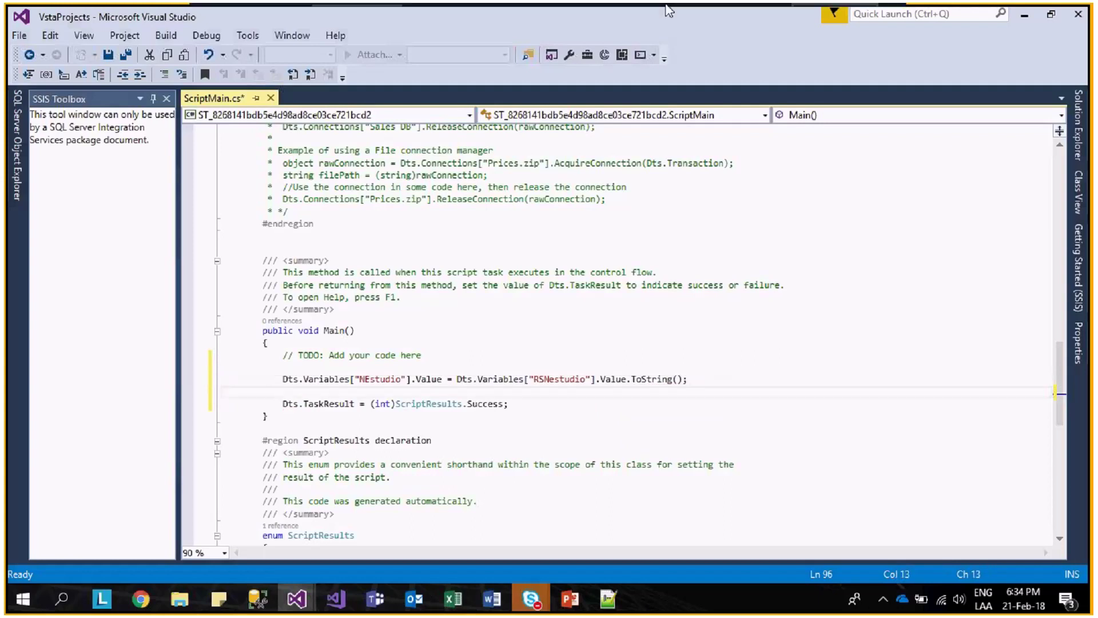
- Correct the variable name RSNestudio to RSNEstudio in the script code
double_click(150, 17)
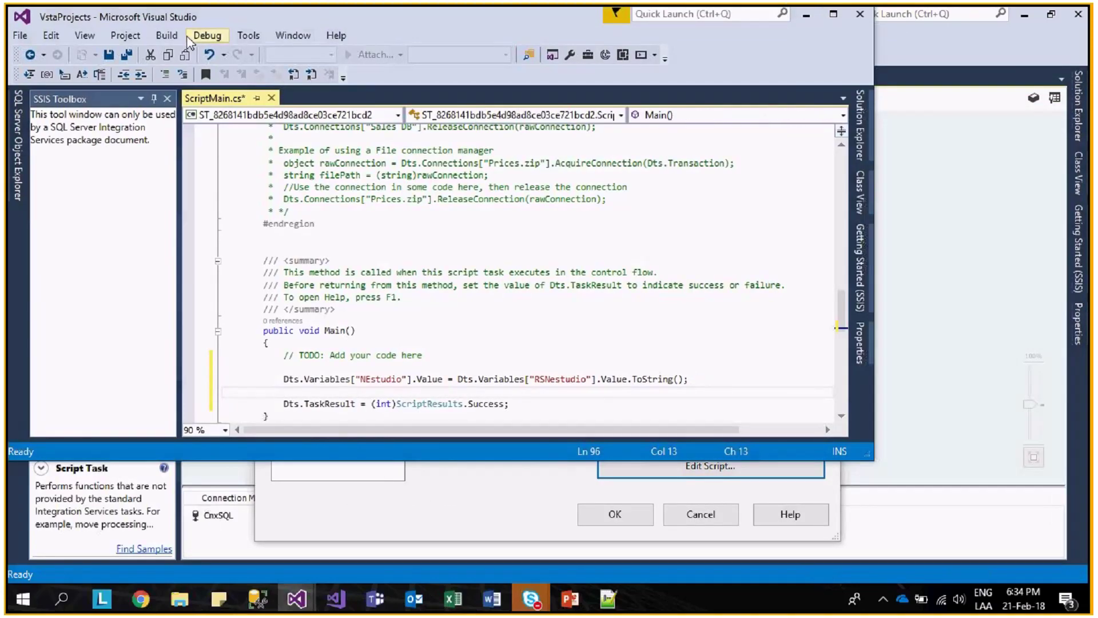
drag(199, 19, 322, 170)
click(680, 529)
key(BackSpace)
text(E)
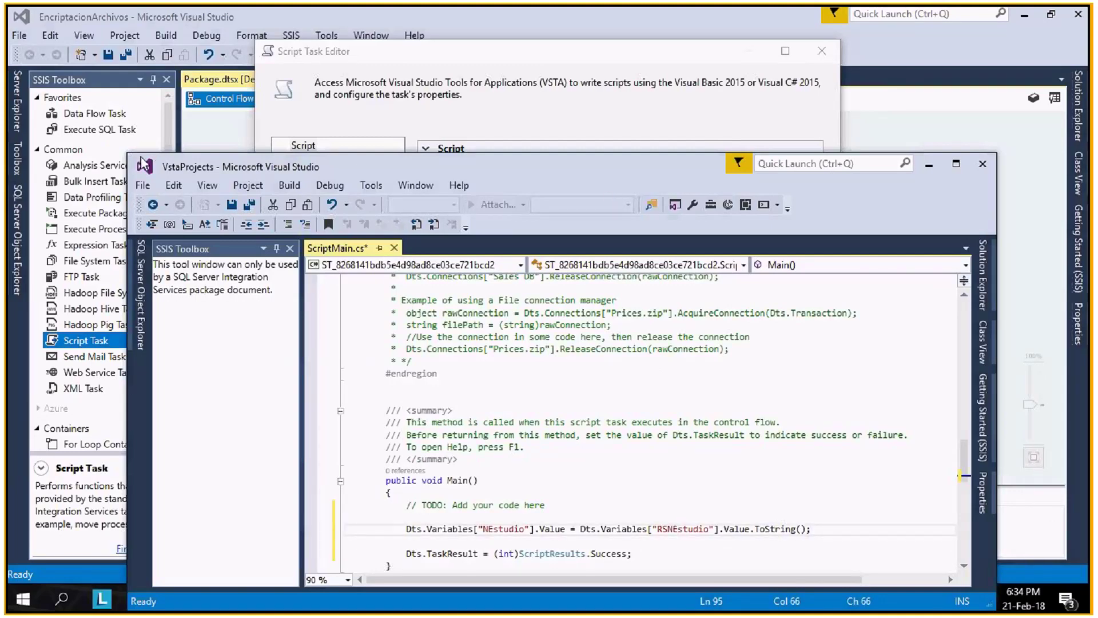
drag(367, 170, 524, 273)
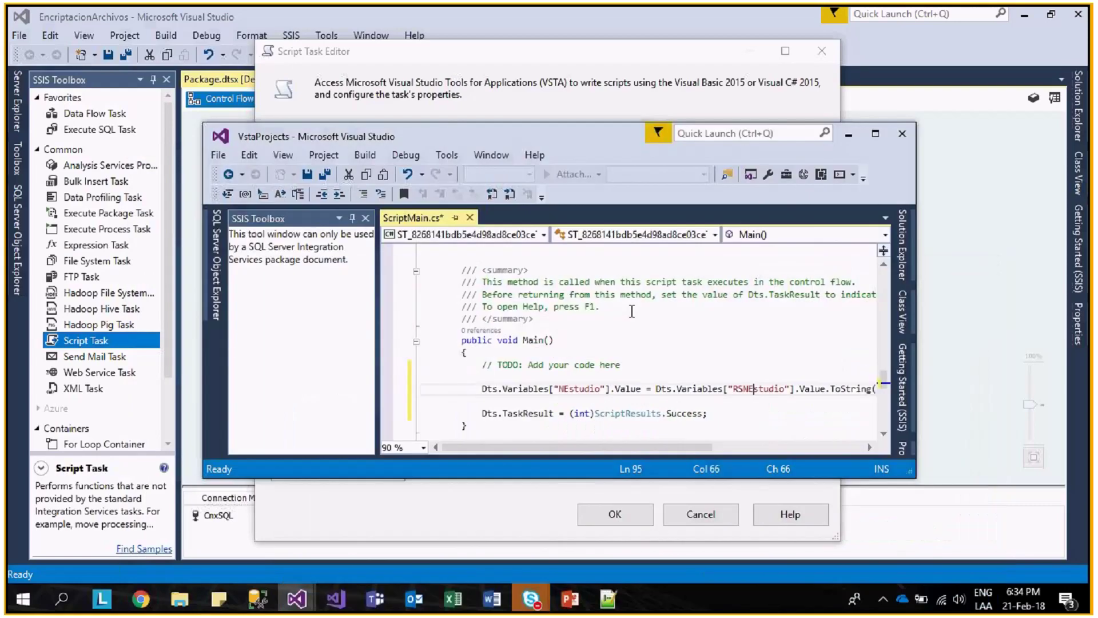
drag(614, 150, 664, 194)
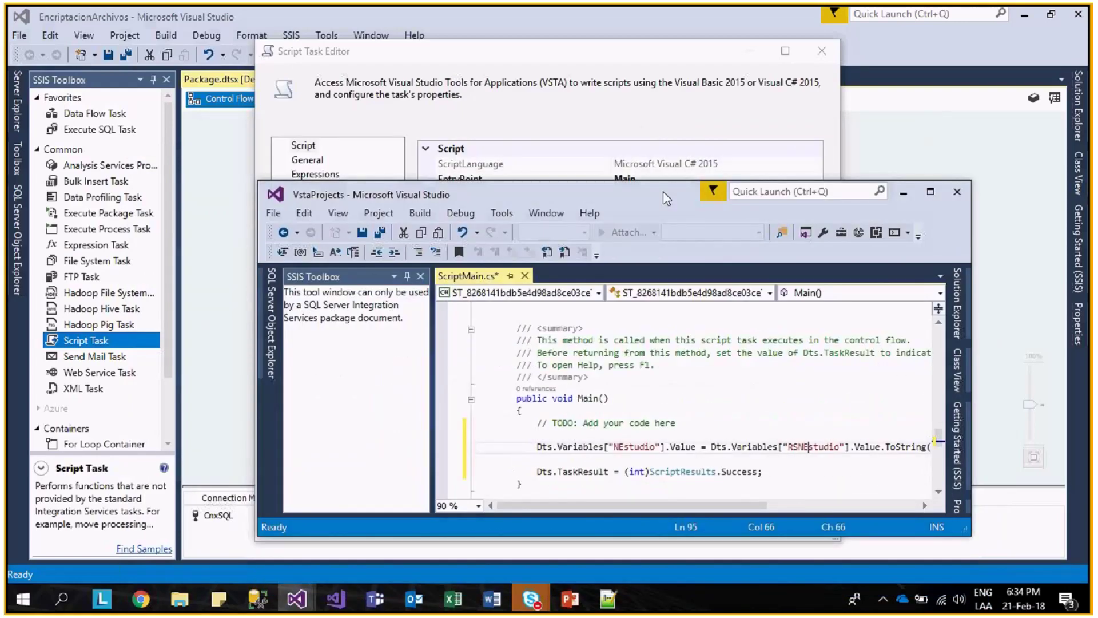
double_click(664, 191)
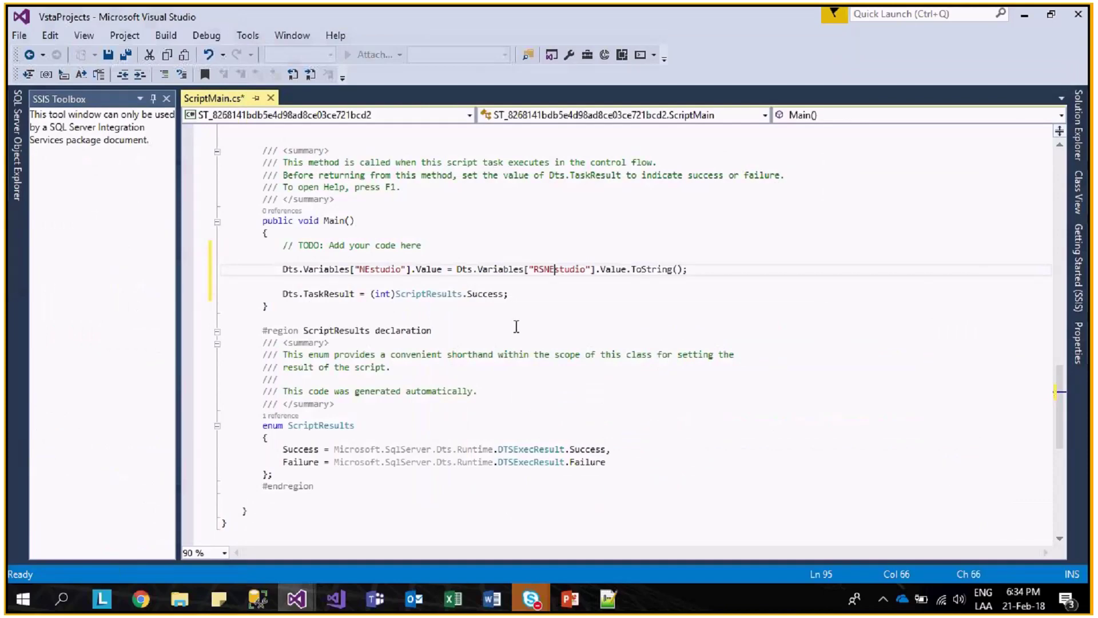
- Save the script, close the code editor, and confirm the Script Task Editor
click(525, 295)
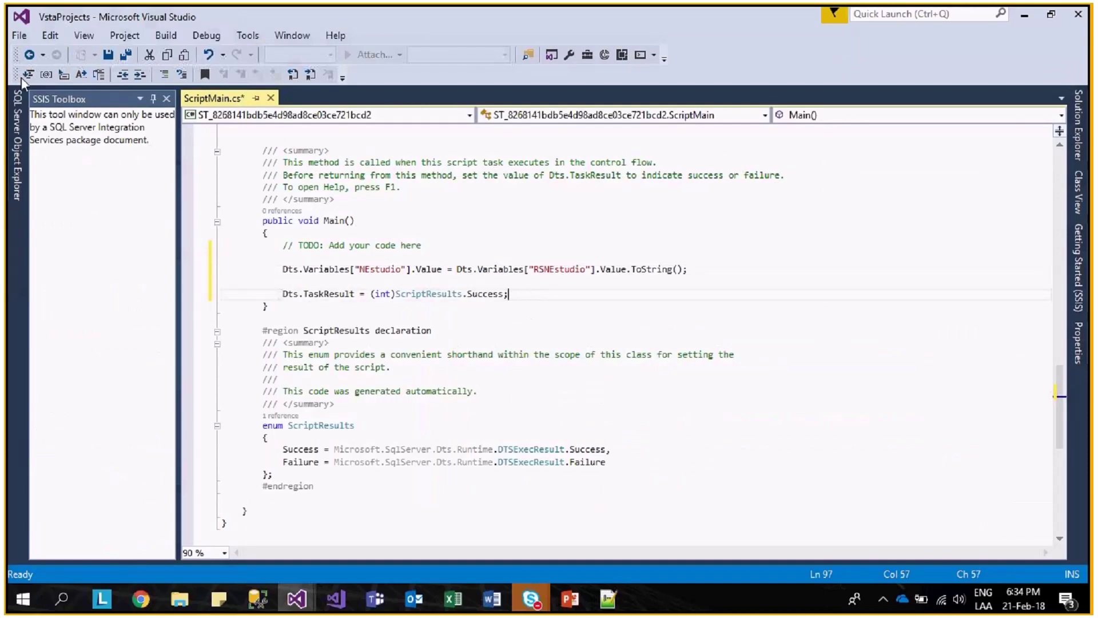
click(111, 56)
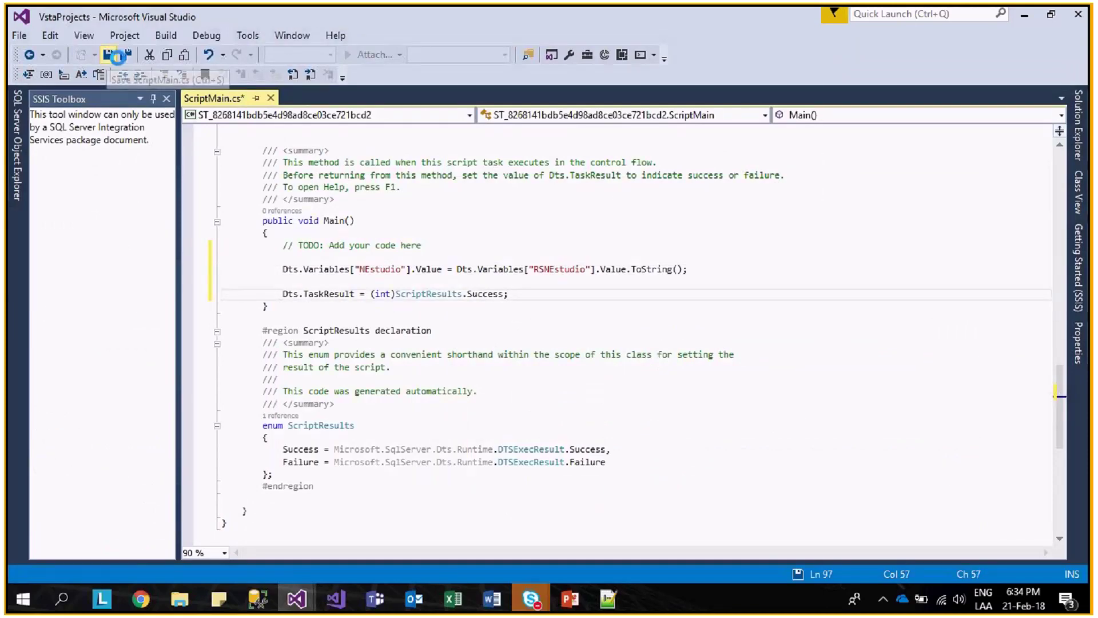
click(1078, 14)
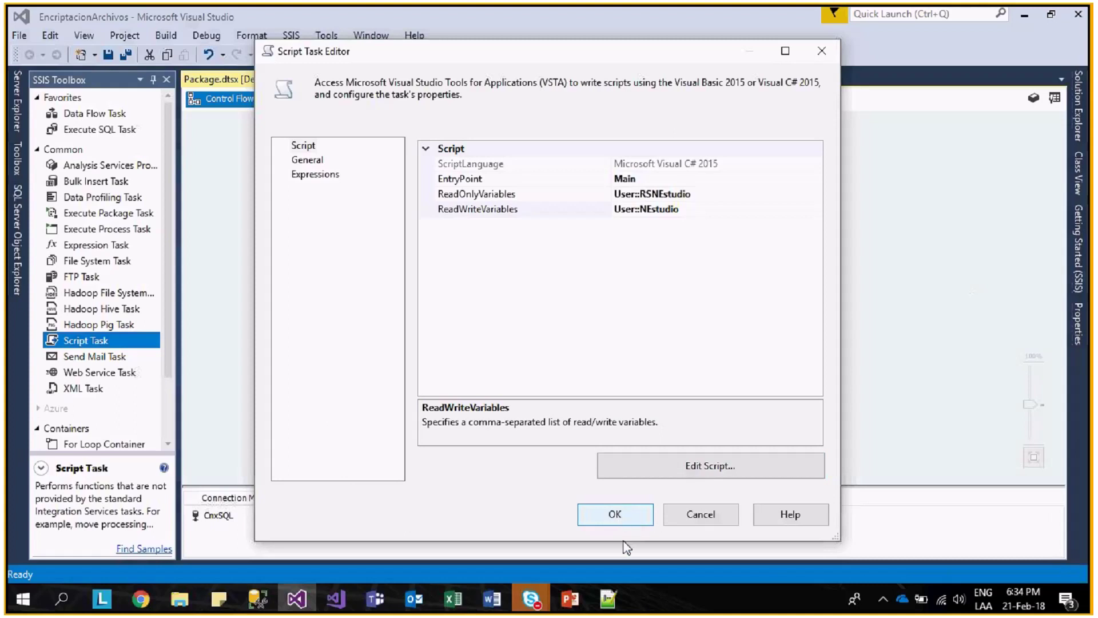
click(581, 514)
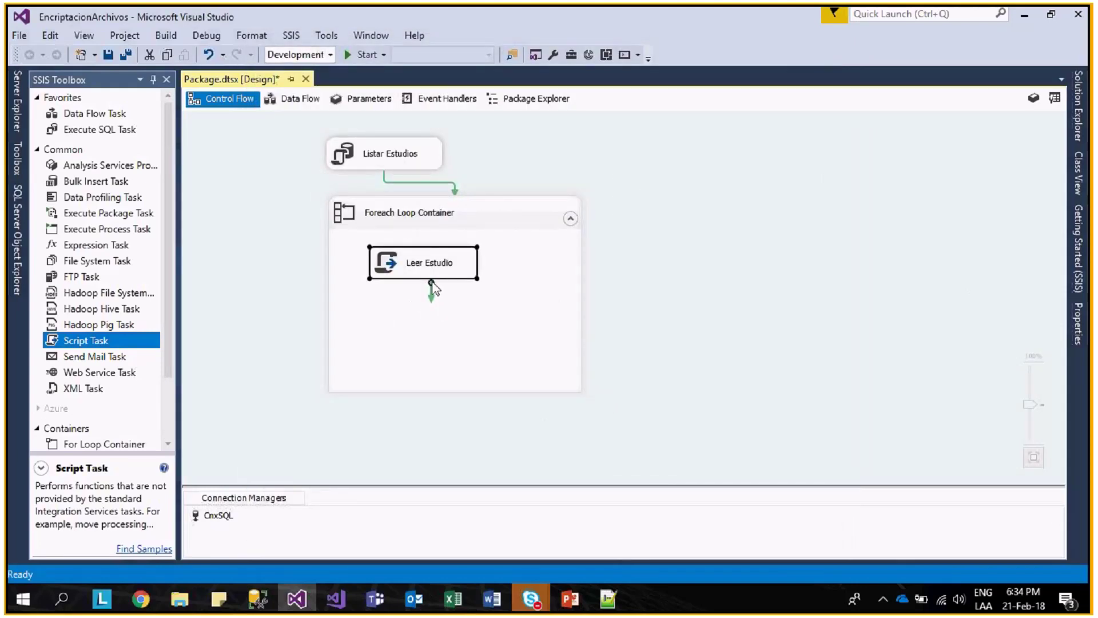
- Open the Plantilla template from D:\Webinar_Kaits\Plantillas in Excel to review it, then close it
click(259, 598)
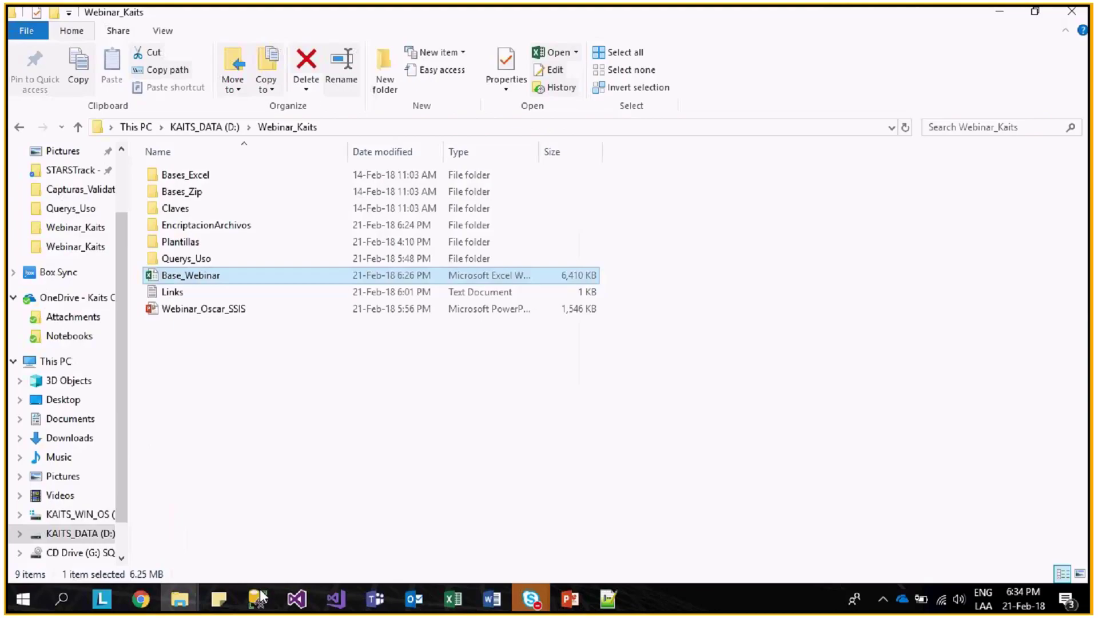
click(258, 598)
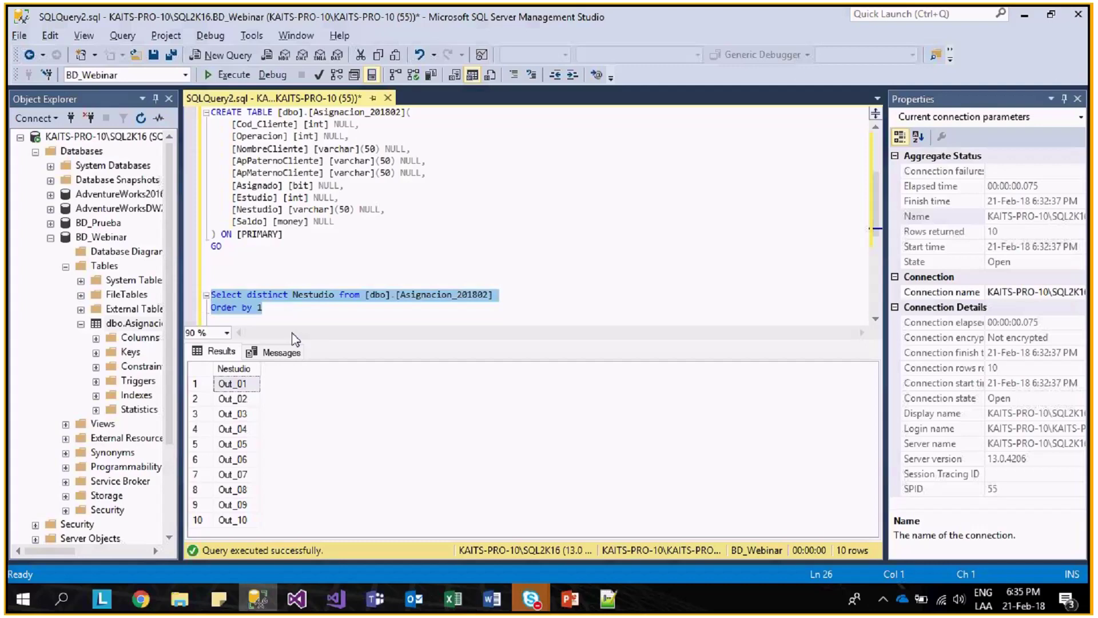
click(192, 610)
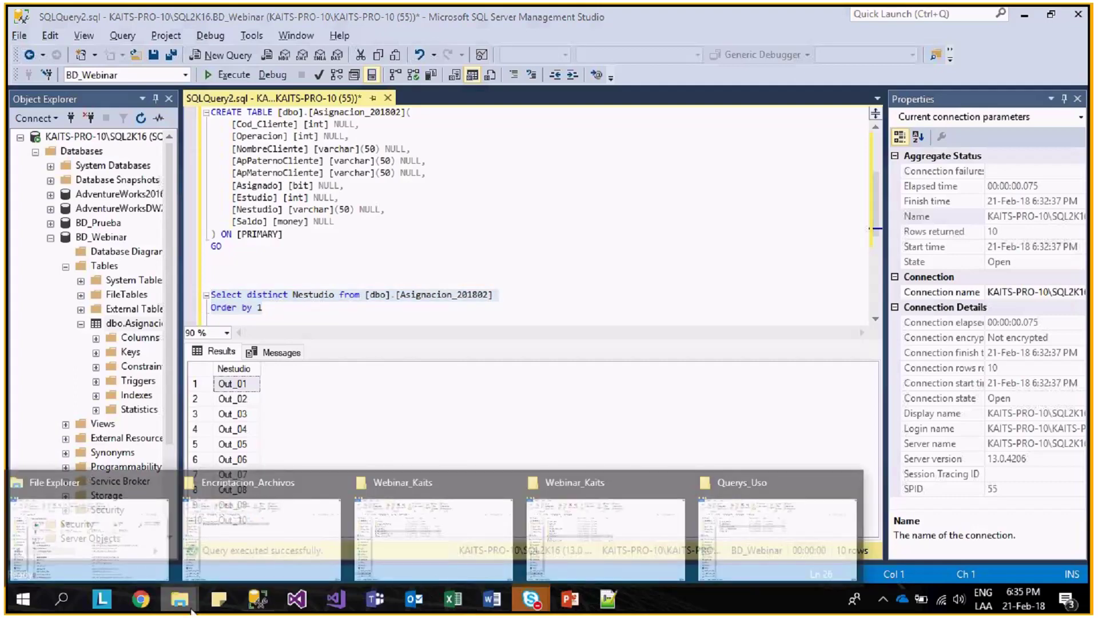
mouse_move(622, 540)
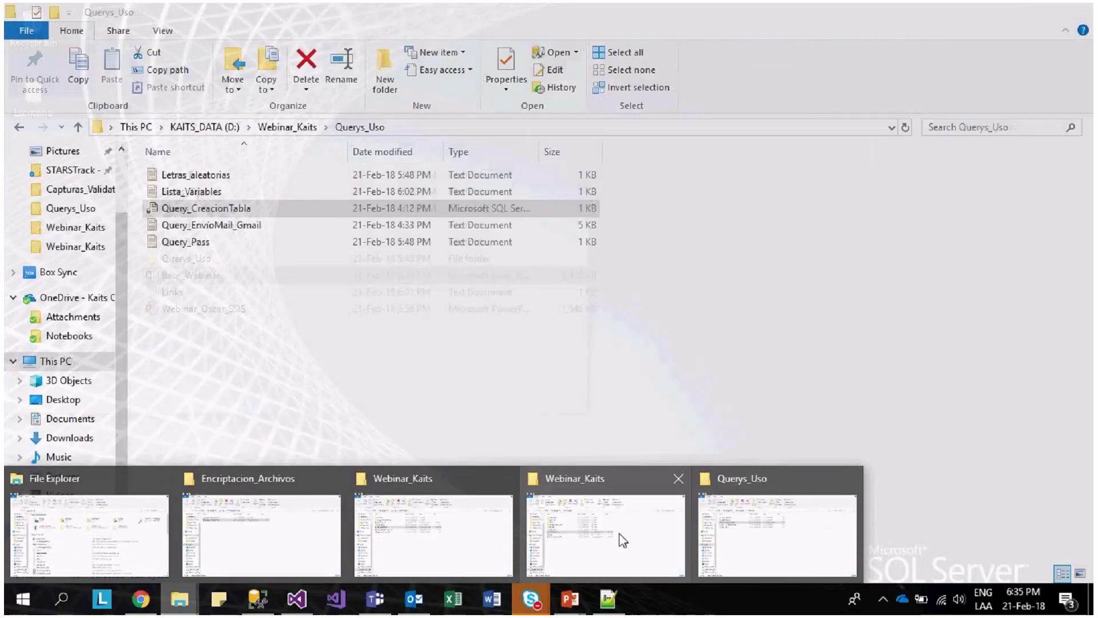
click(622, 540)
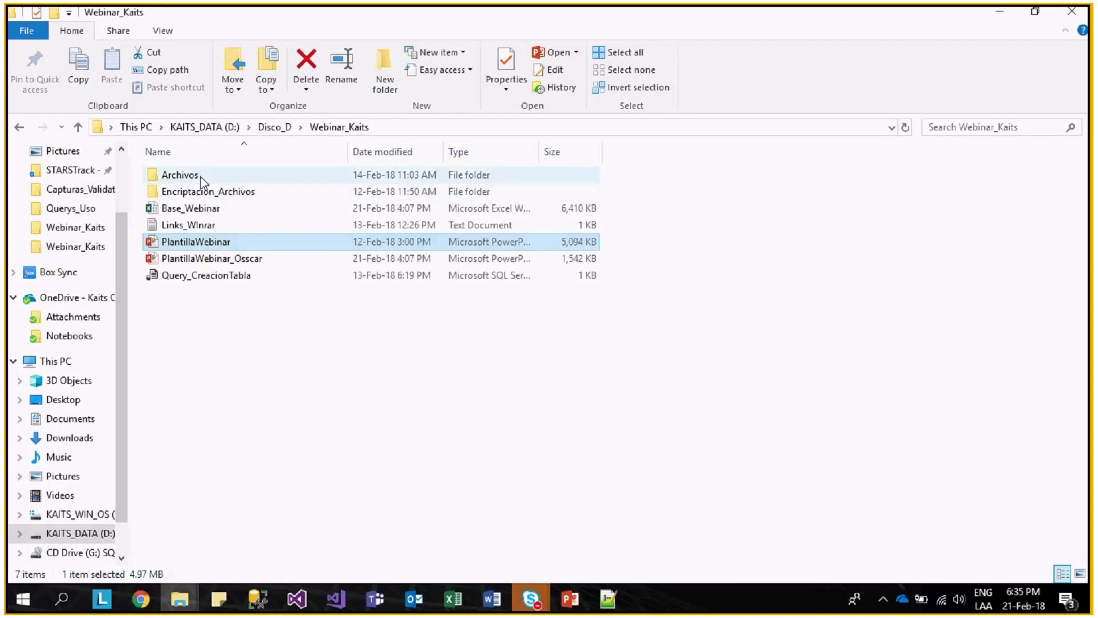
key(alt+Up)
key(alt+Up)
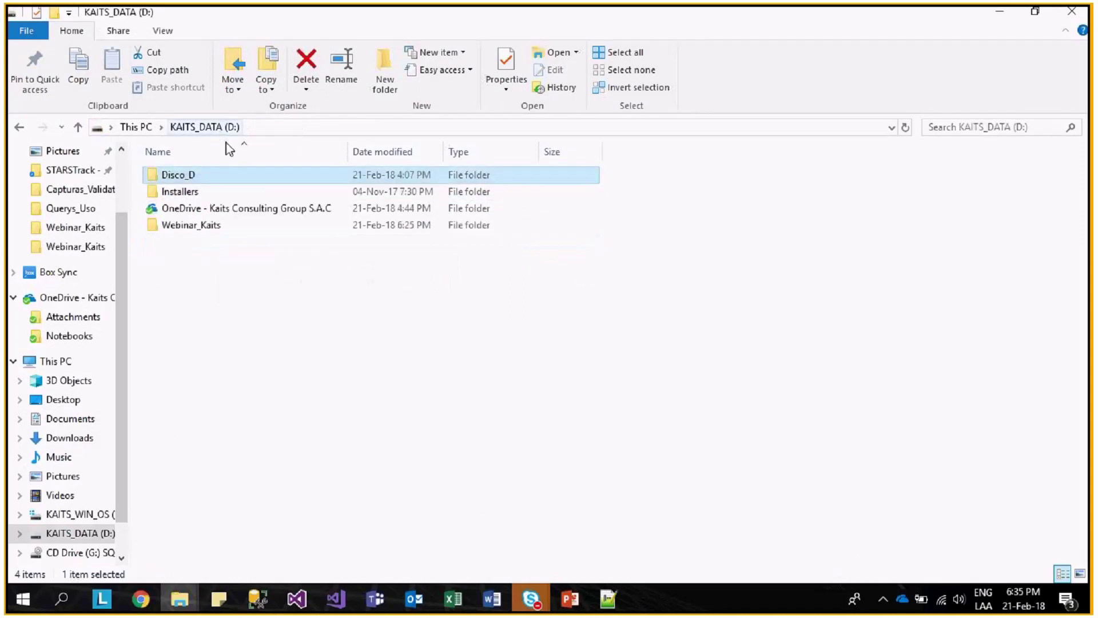
click(213, 226)
double_click(213, 227)
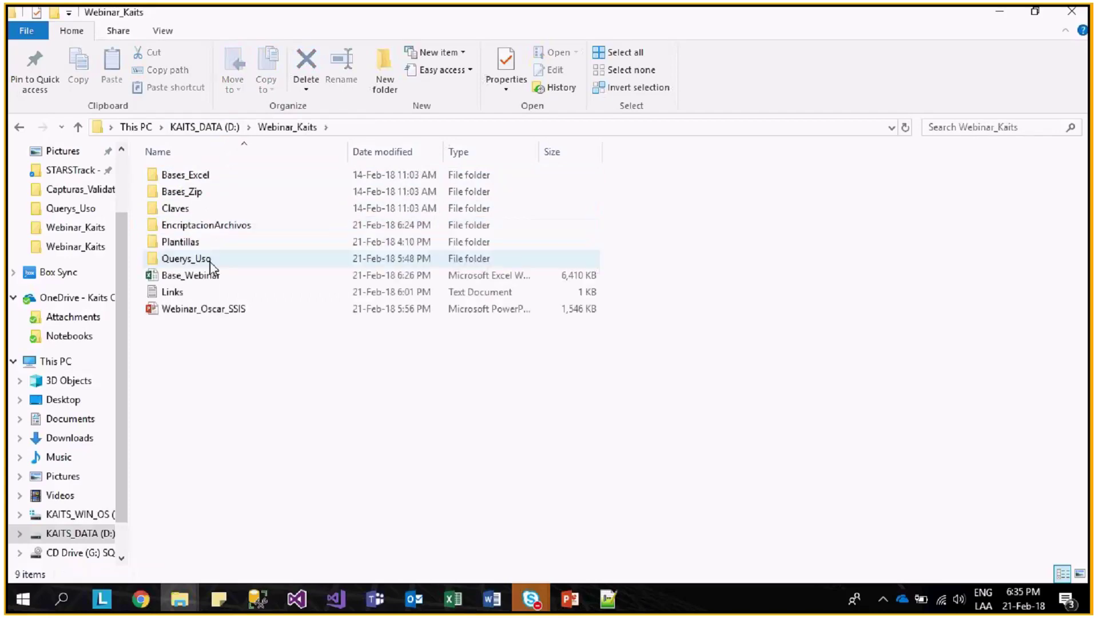
double_click(209, 243)
click(196, 178)
double_click(196, 179)
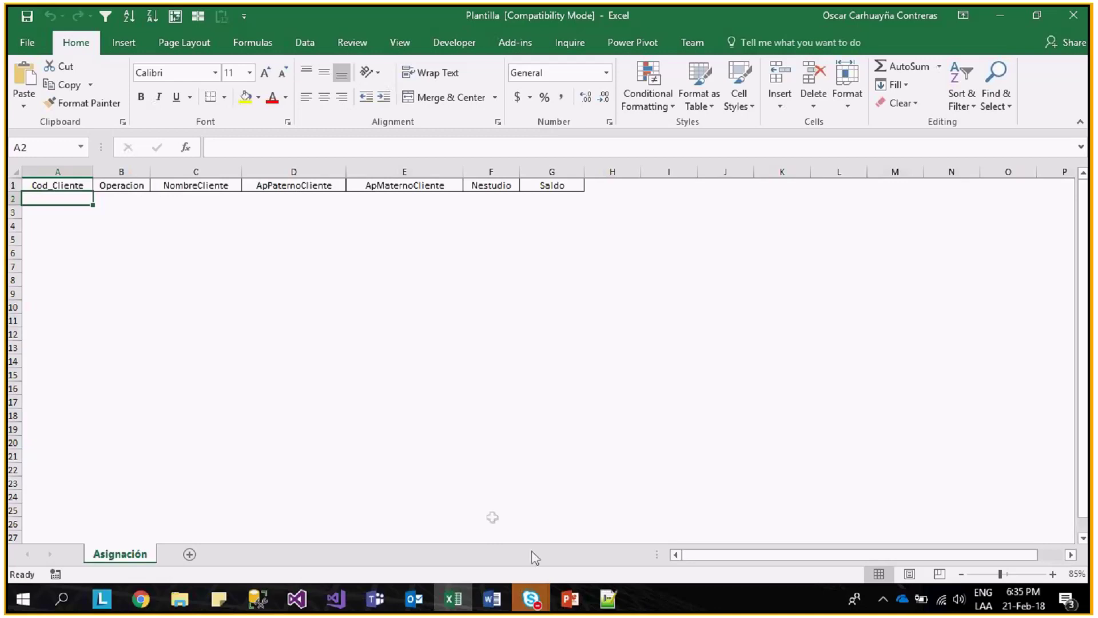
click(1073, 19)
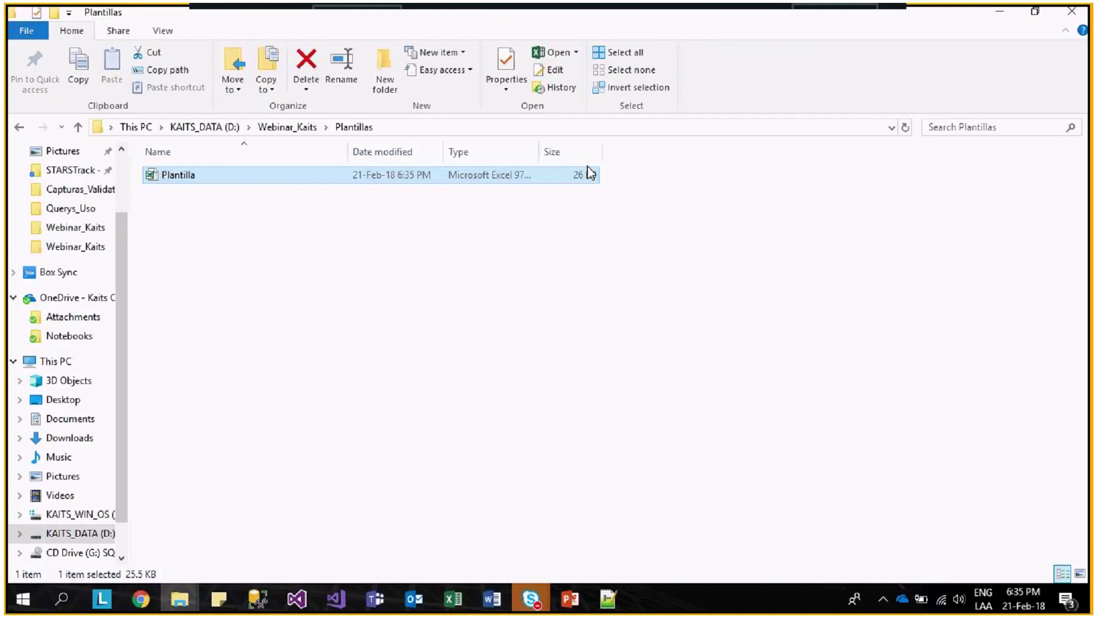
- Copy the full path D:\Webinar_Kaits\Plantillas\Plantilla.xls from the File Explorer address bar
click(454, 127)
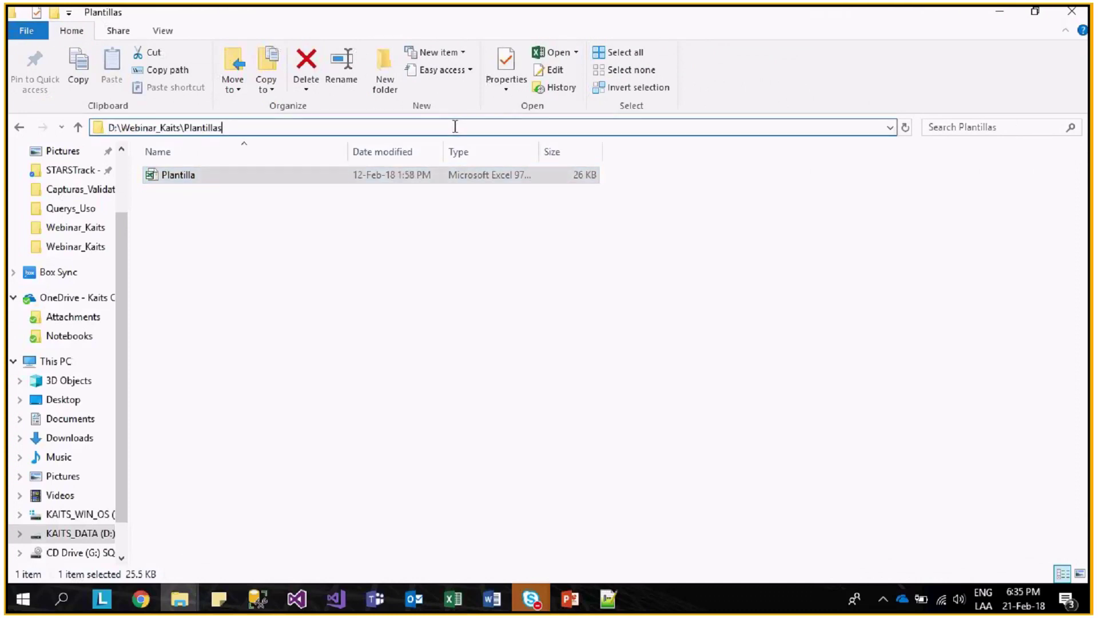
text(\)
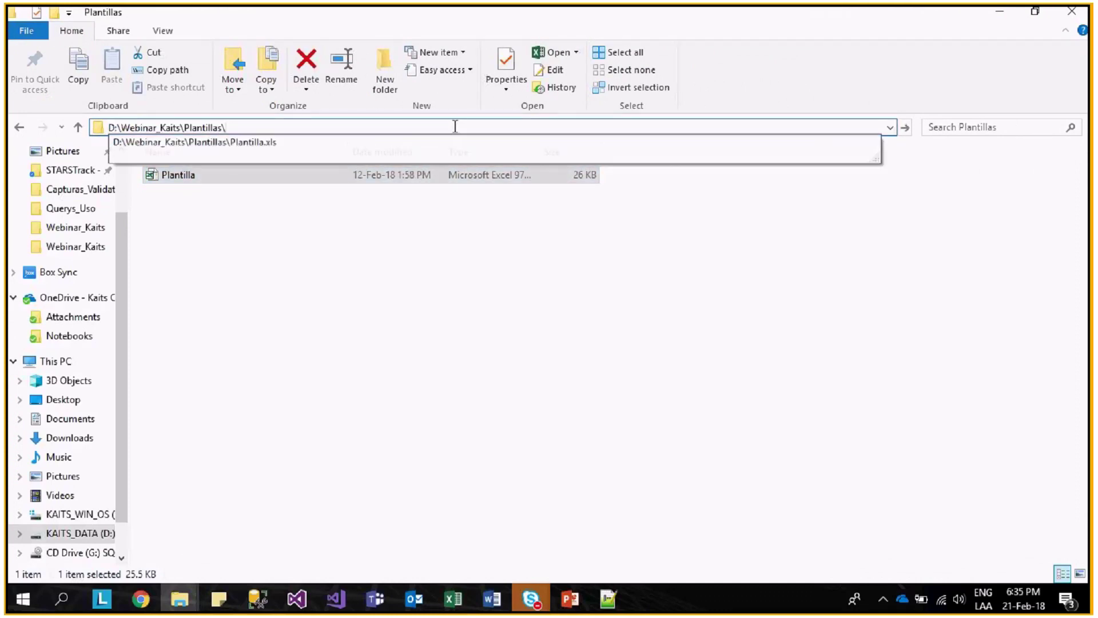
key(Down)
key(ctrl+a)
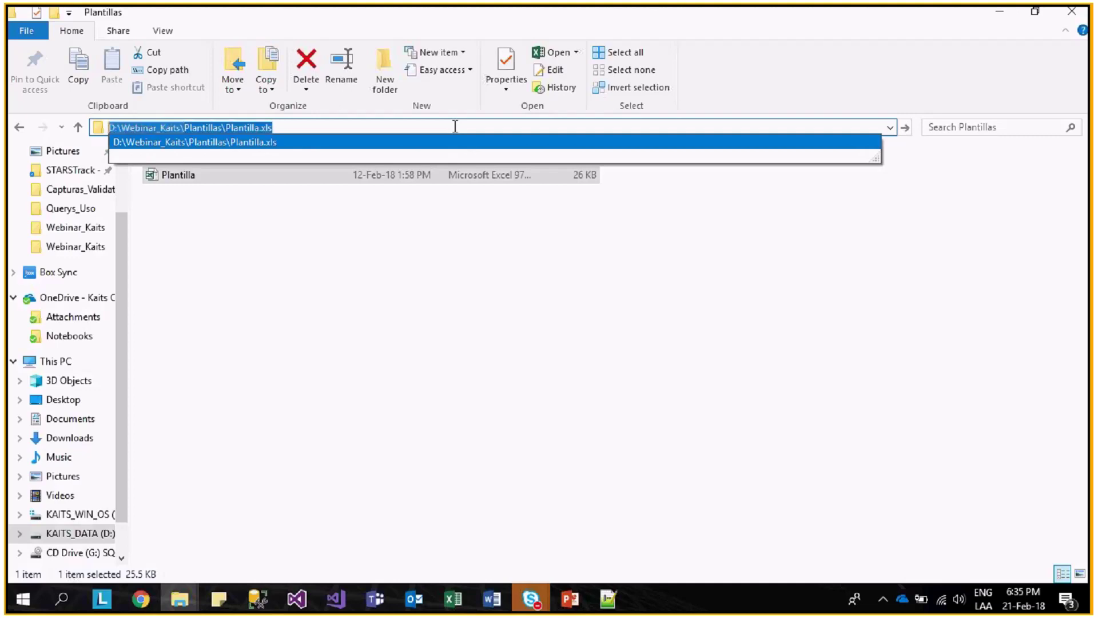
key(ctrl+c)
key(alt+Tab)
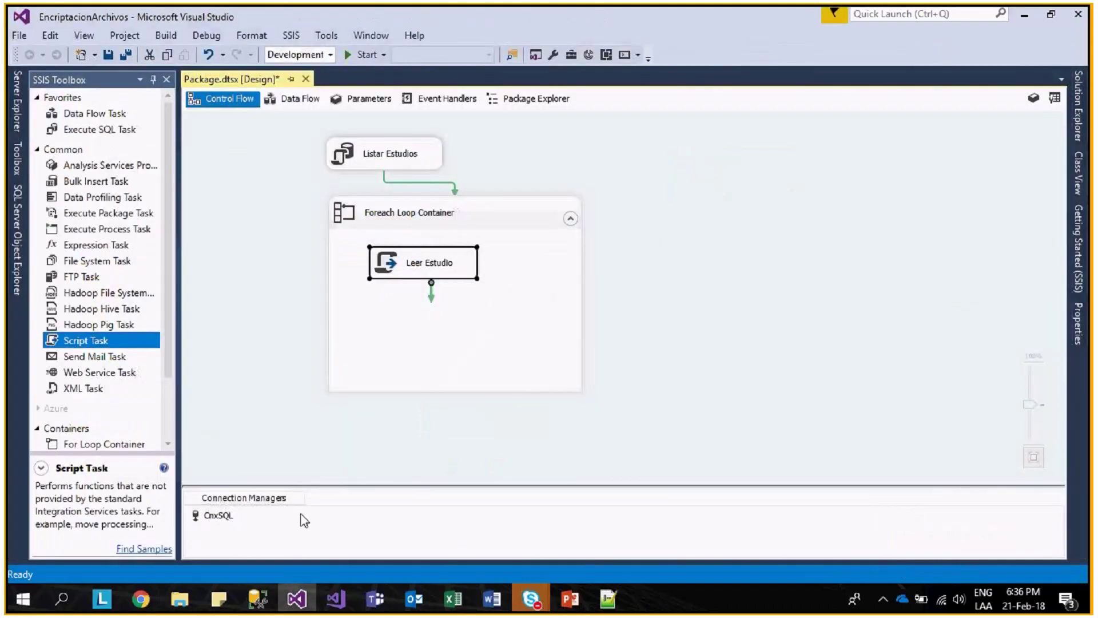
- Add a String variable PlantillaExcel with value D:\Webinar_Kaits\Plantillas\Plantilla.xls
click(277, 356)
right_click(277, 358)
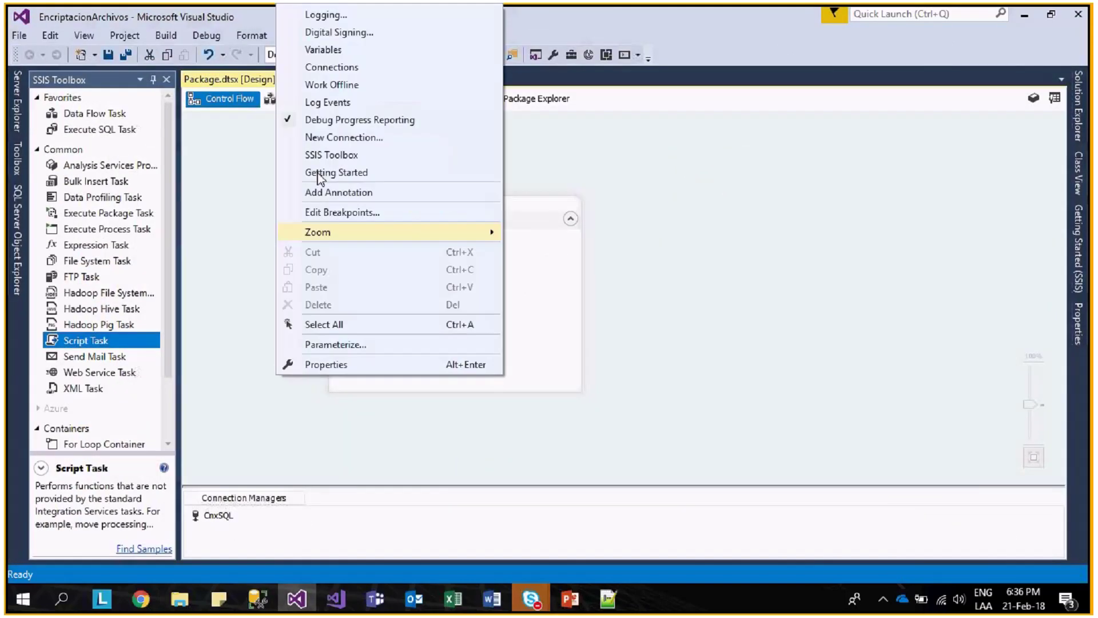
click(324, 50)
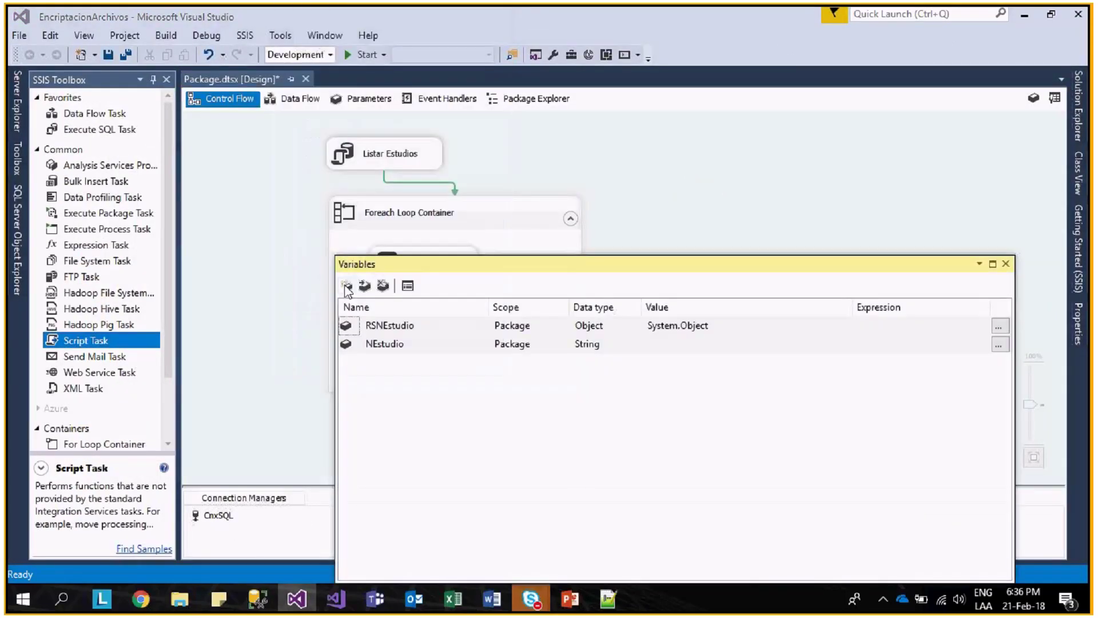
click(346, 286)
text(Plantill)
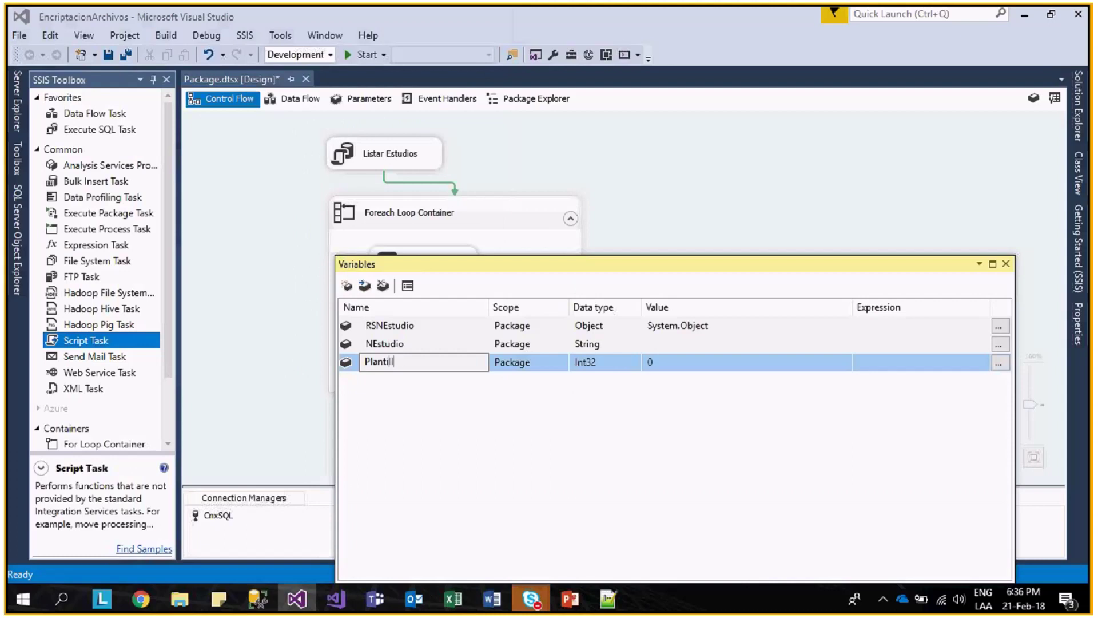
text(aExcel)
click(580, 362)
click(634, 362)
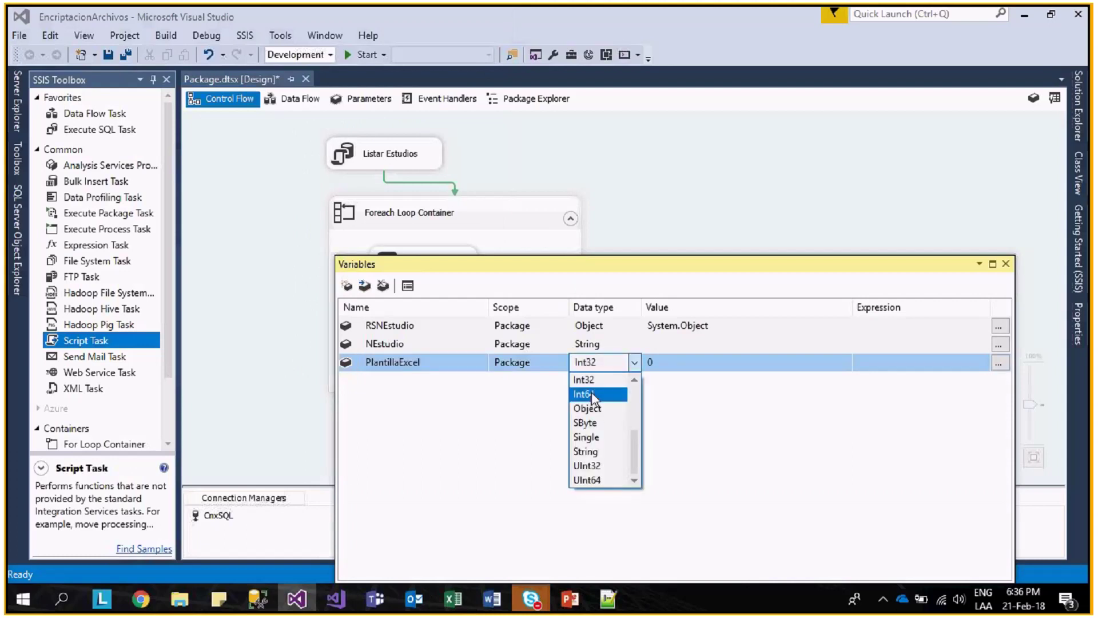
click(586, 451)
click(657, 362)
key(ctrl+v)
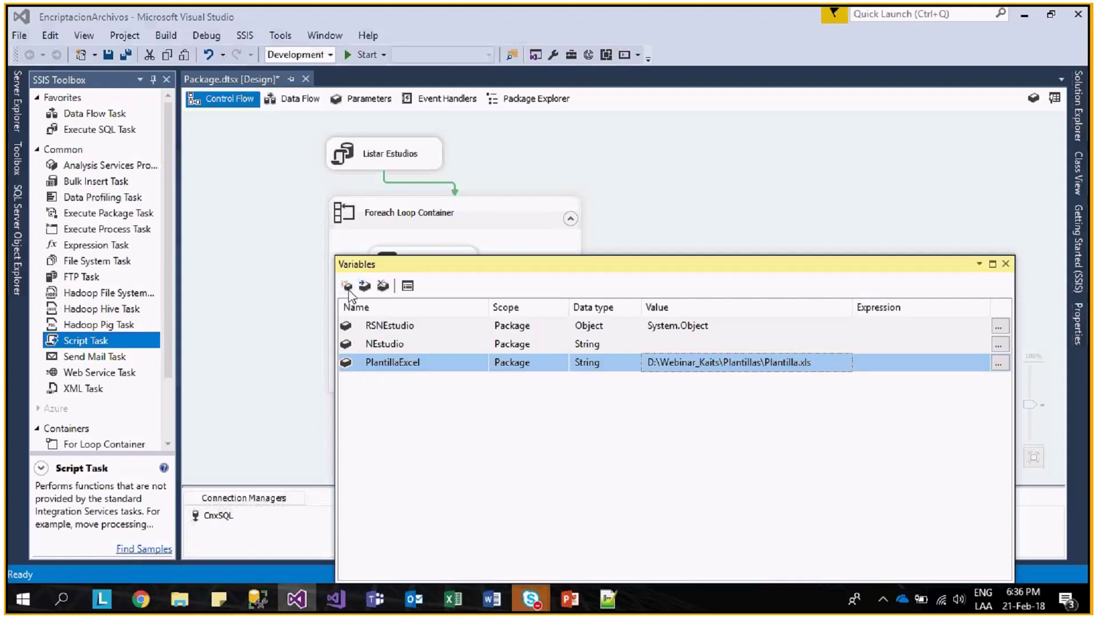
- Add a second package variable named rutaArchivo with data type String
click(348, 288)
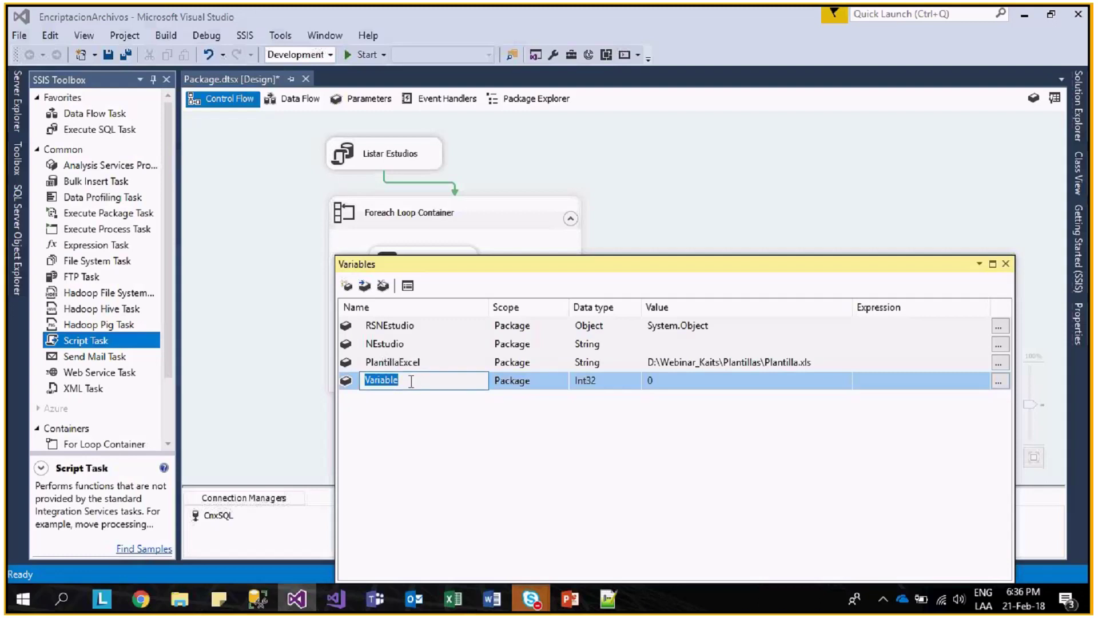
text(rutaArchivo)
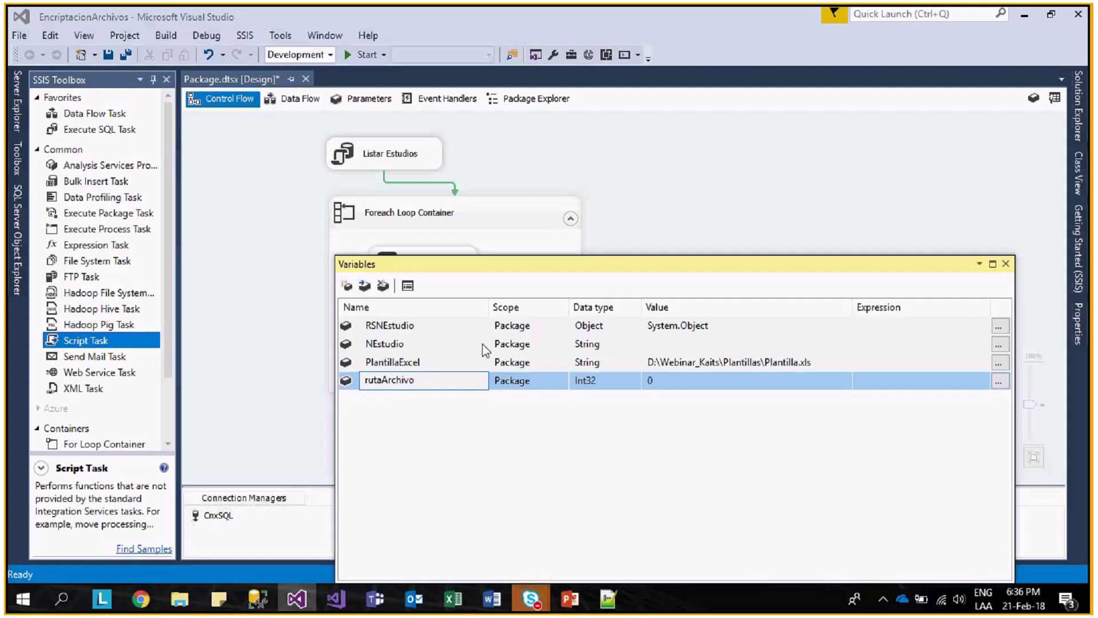
click(629, 385)
click(634, 381)
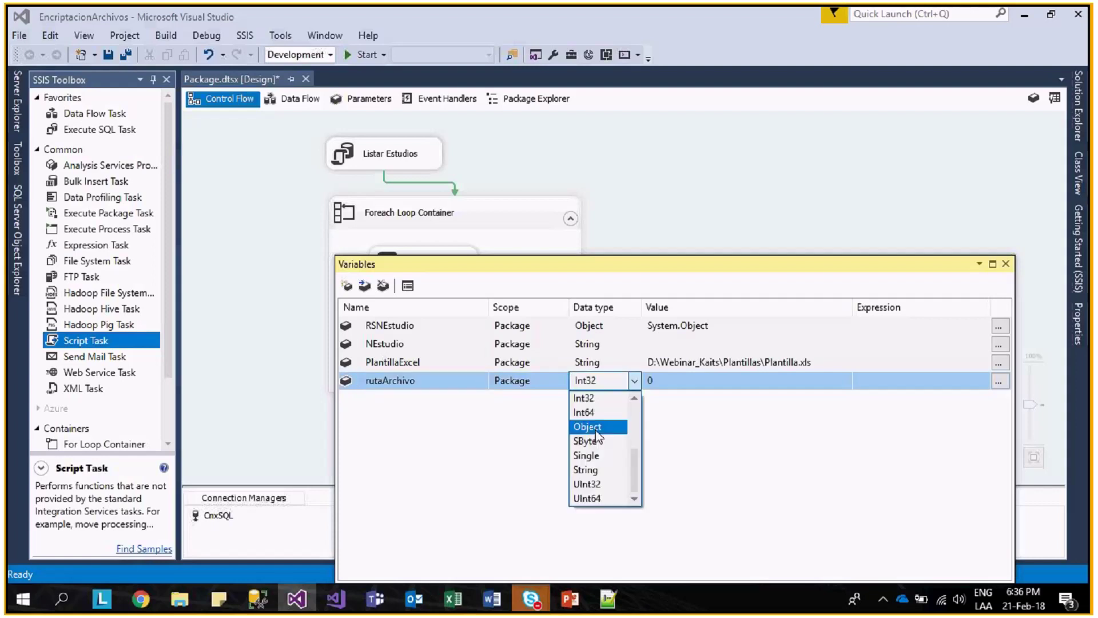
click(595, 470)
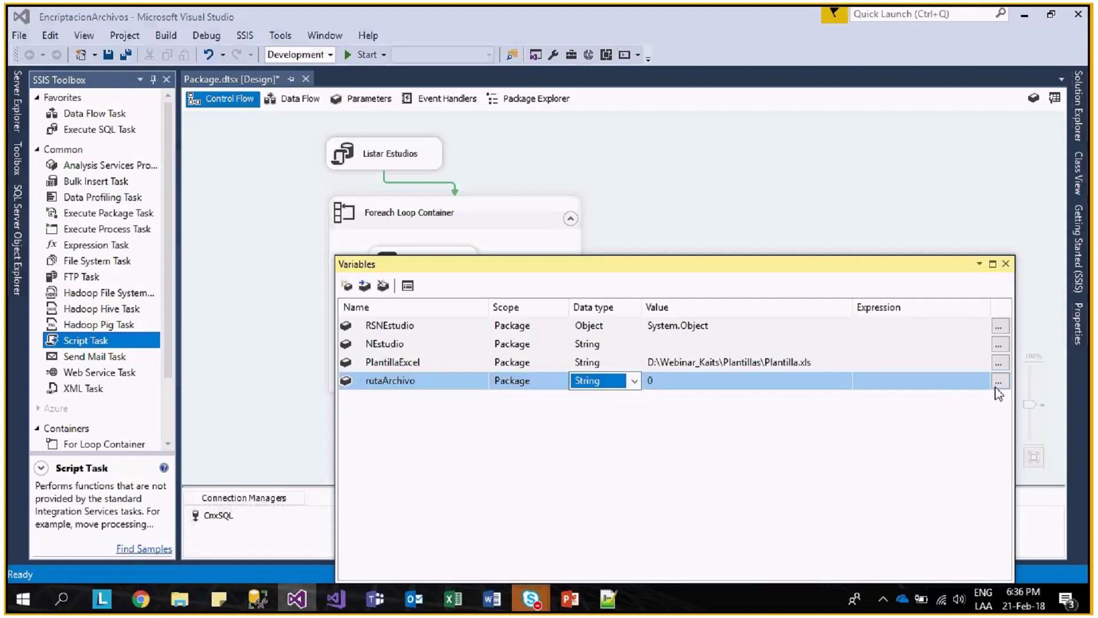
click(395, 384)
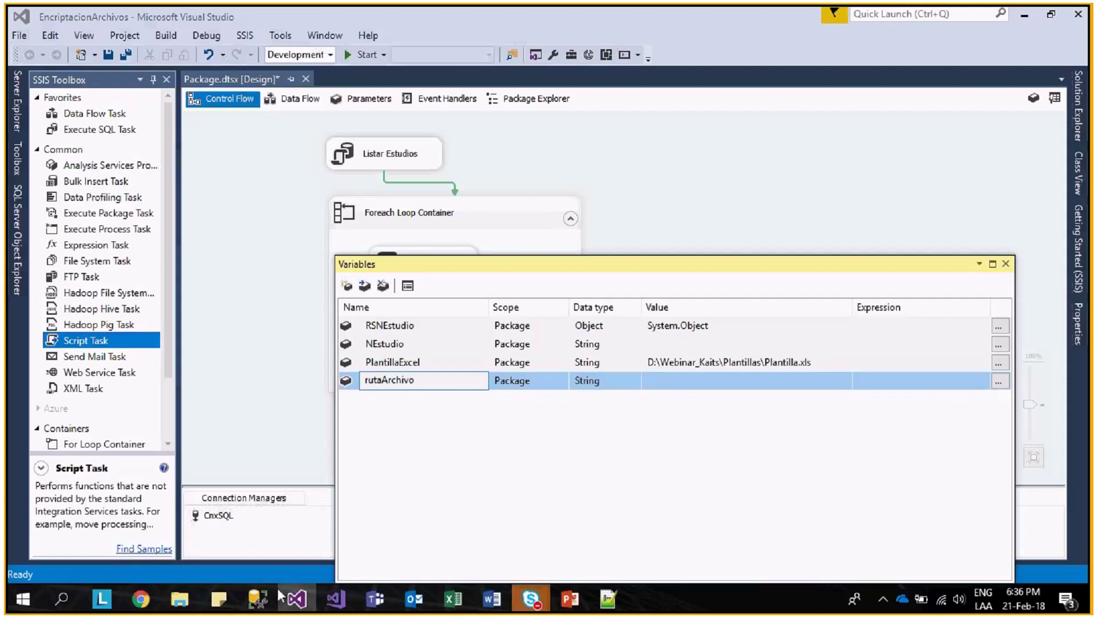
- Open the Bases_Excel folder in File Explorer, then add another new package variable
mouse_move(194, 603)
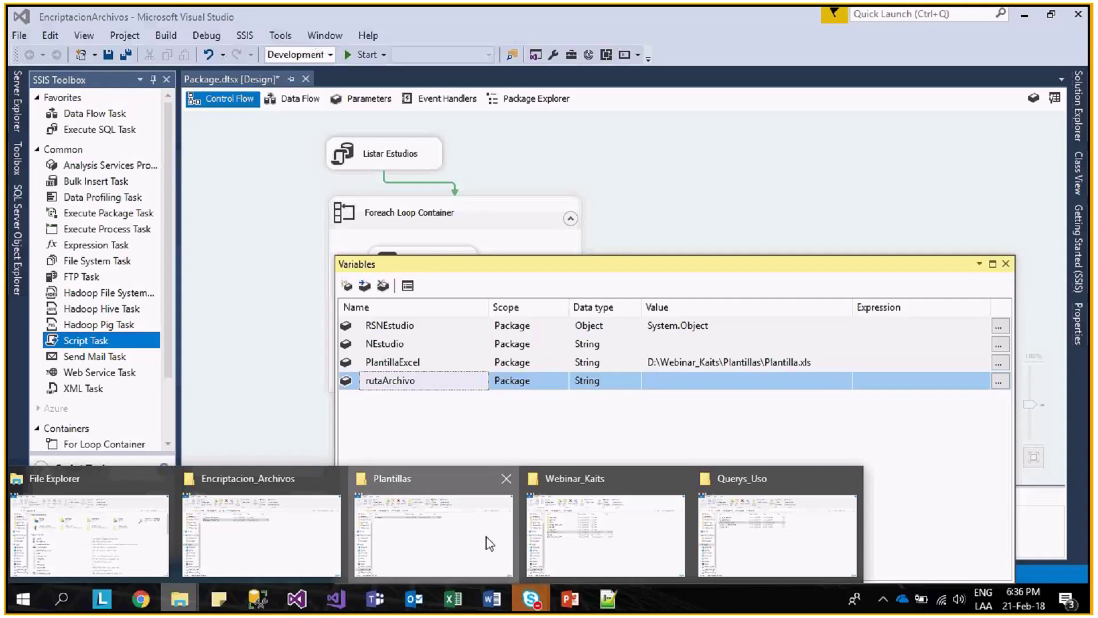
click(489, 542)
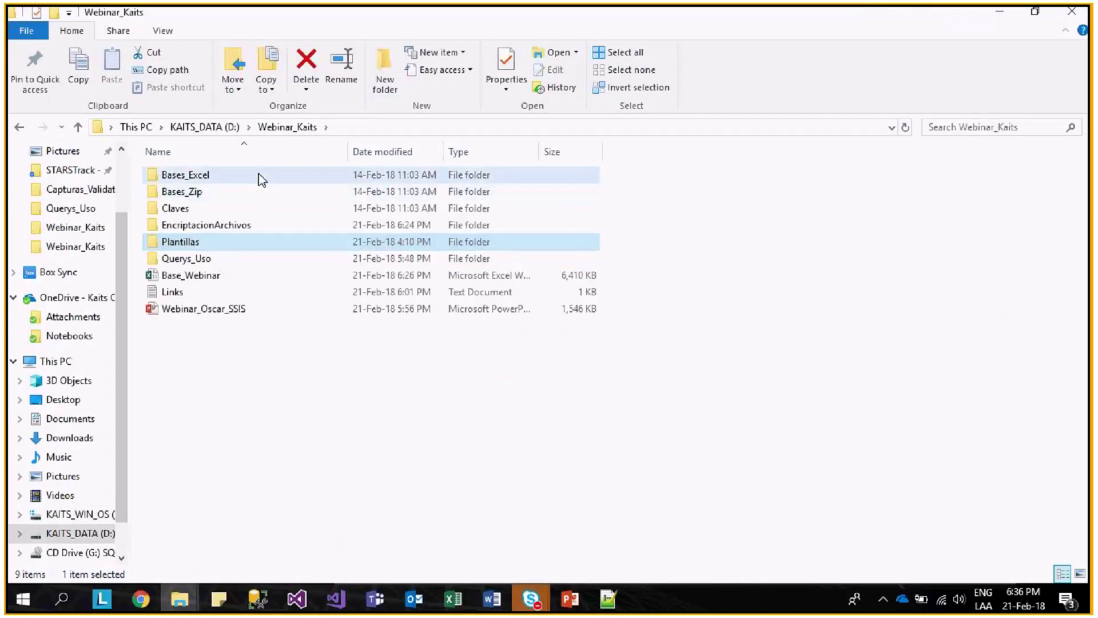
double_click(258, 173)
key(alt+Tab)
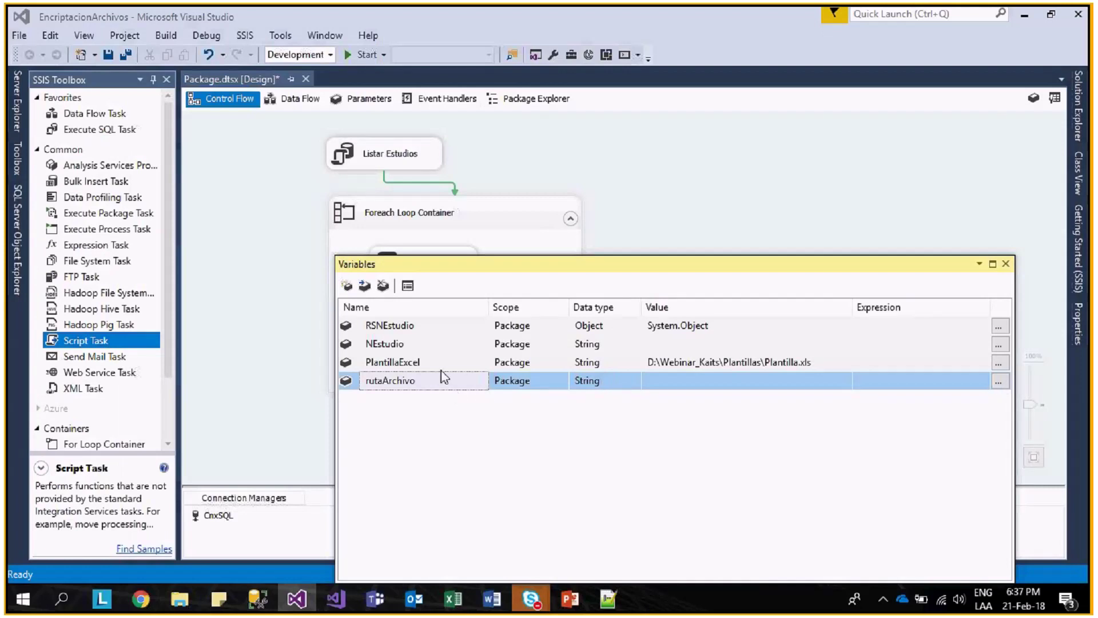
double_click(403, 342)
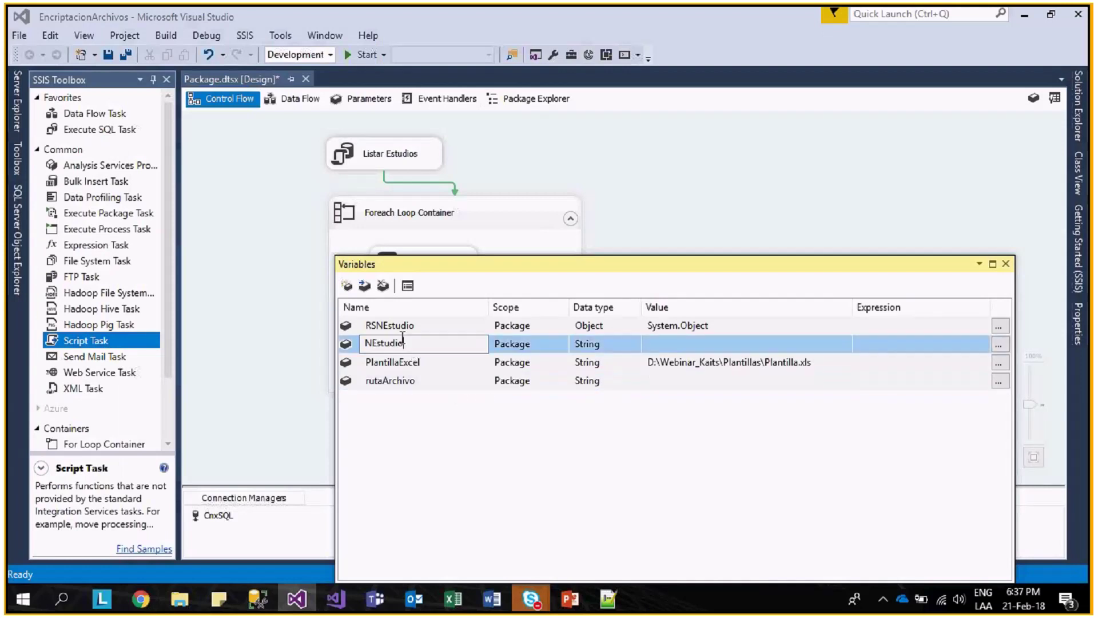
click(411, 397)
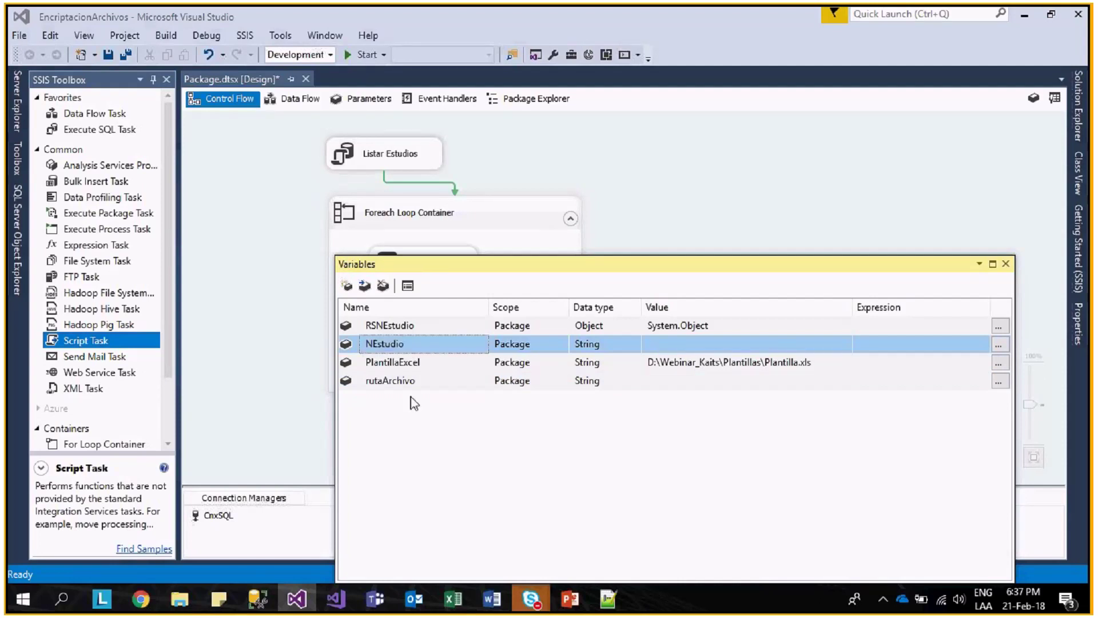
click(347, 286)
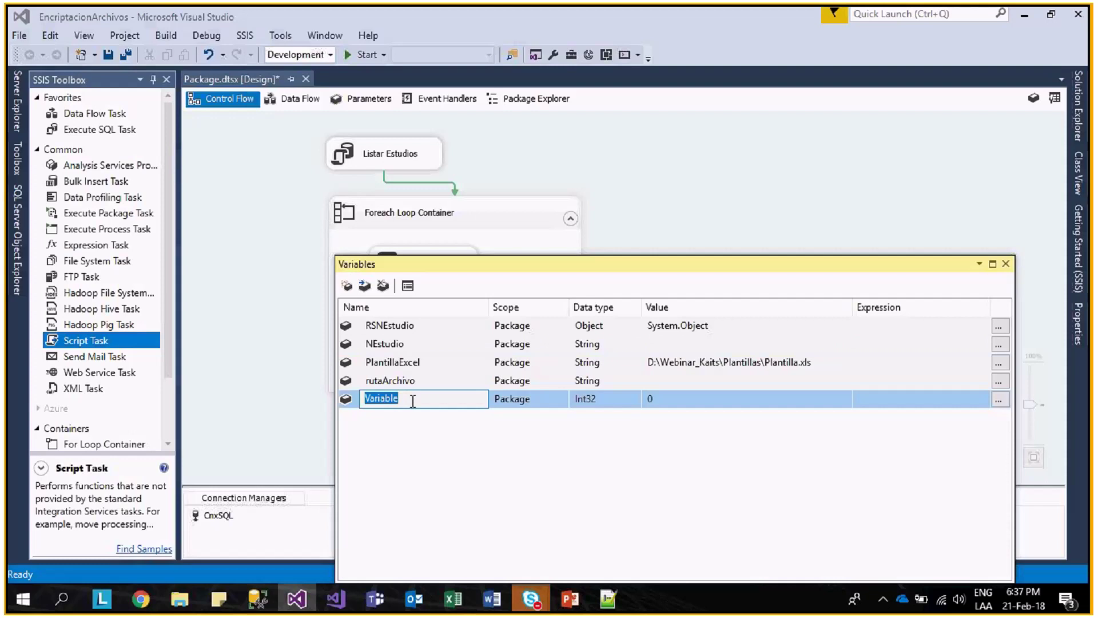
- Name the new variable YYYYMM and set its data type to String
text(YYYMM)
key(Left)
key(Left)
text(Y)
click(635, 401)
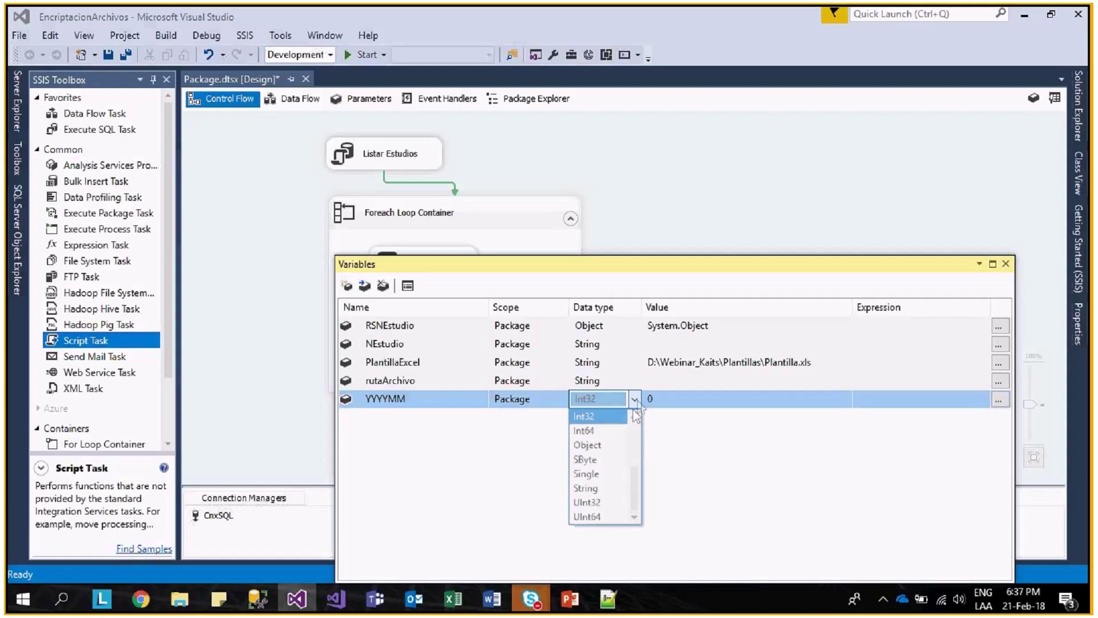
click(594, 488)
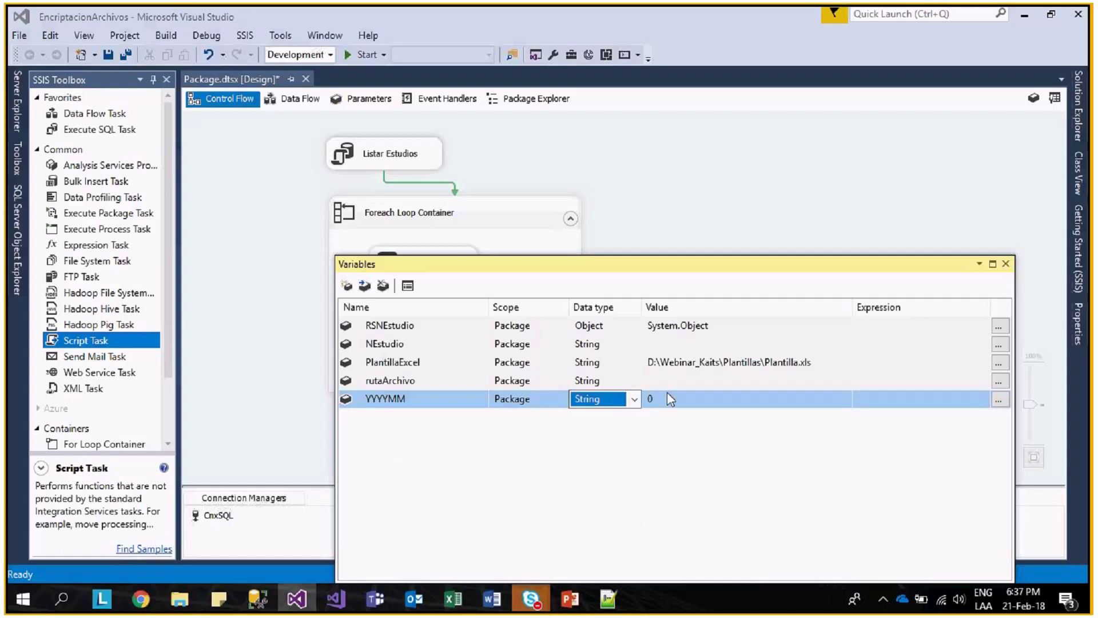
- Start YYYYMM's expression with a (DT_WSTR, 4) string cast
click(999, 402)
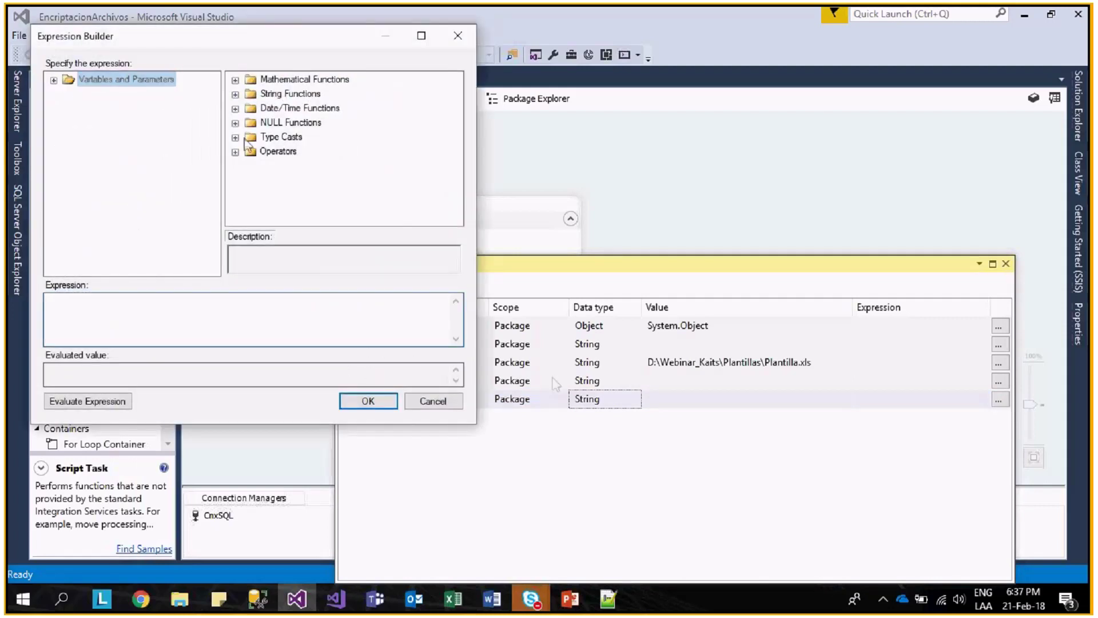
click(235, 137)
scroll(319, 196, down, 3)
scroll(322, 181, up, 1)
click(311, 156)
drag(311, 166, 233, 312)
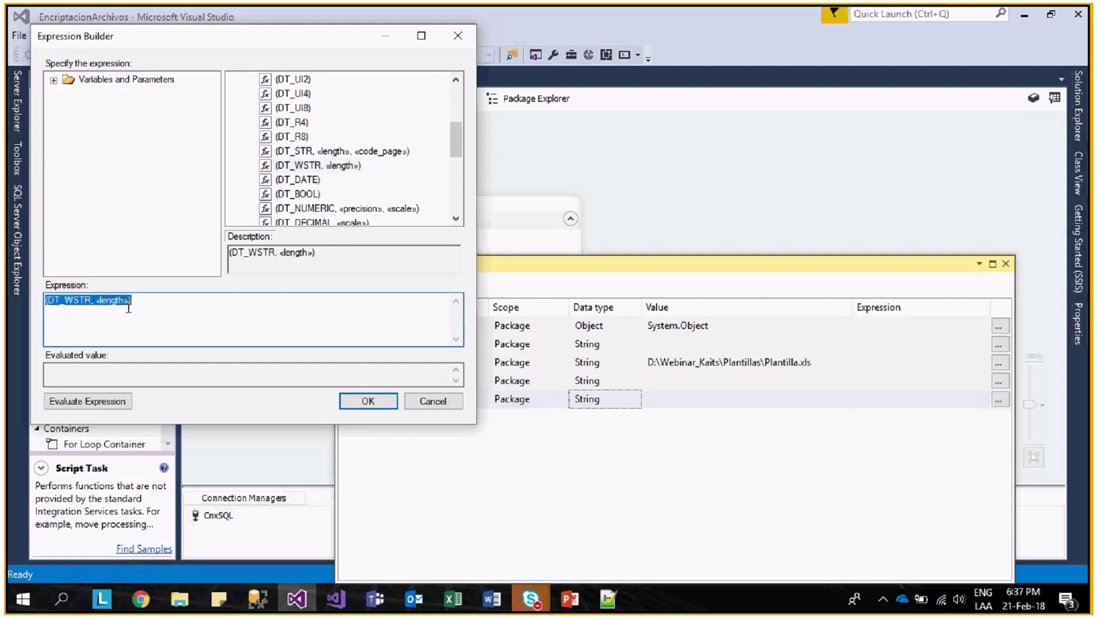
double_click(128, 308)
text(4)
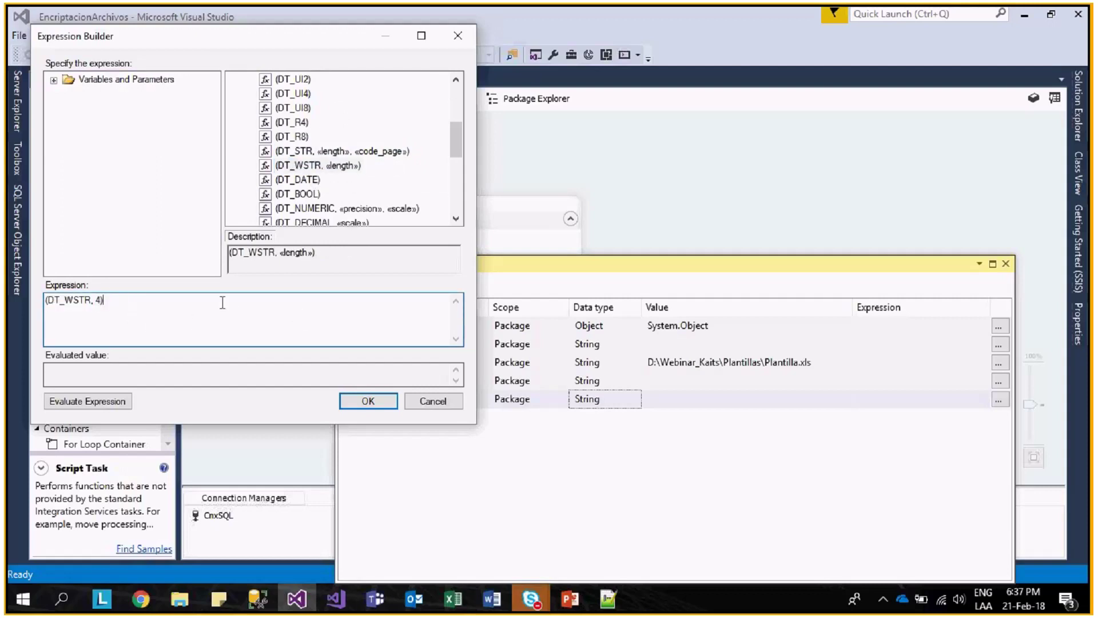
scroll(296, 170, up, 5)
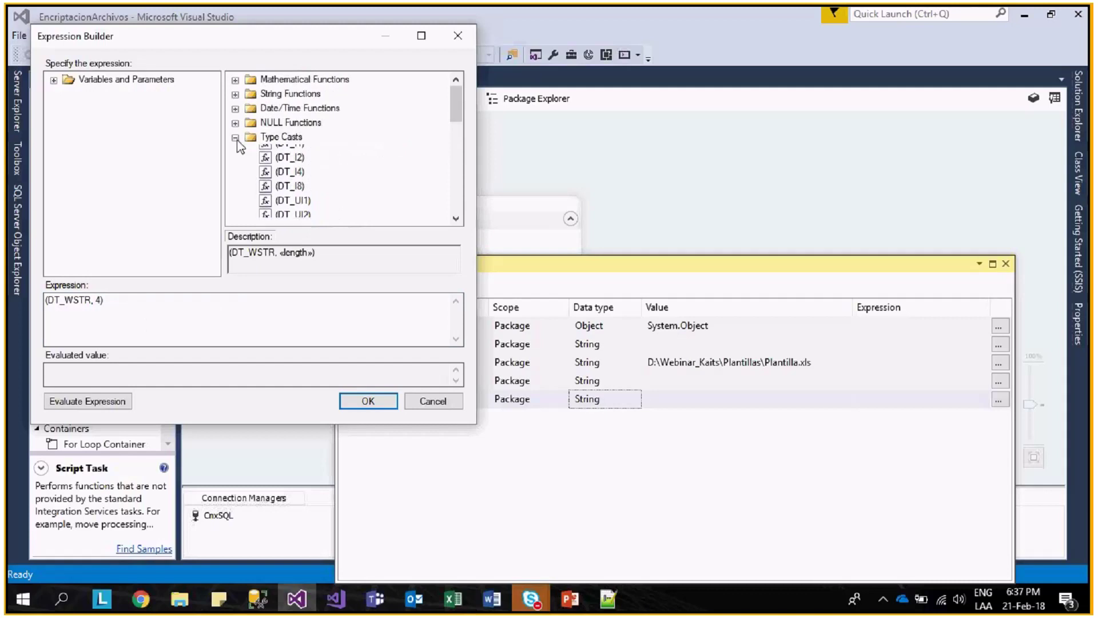
double_click(246, 139)
- Add YEAR(GETDATE()) after the cast and evaluate the expression
click(236, 108)
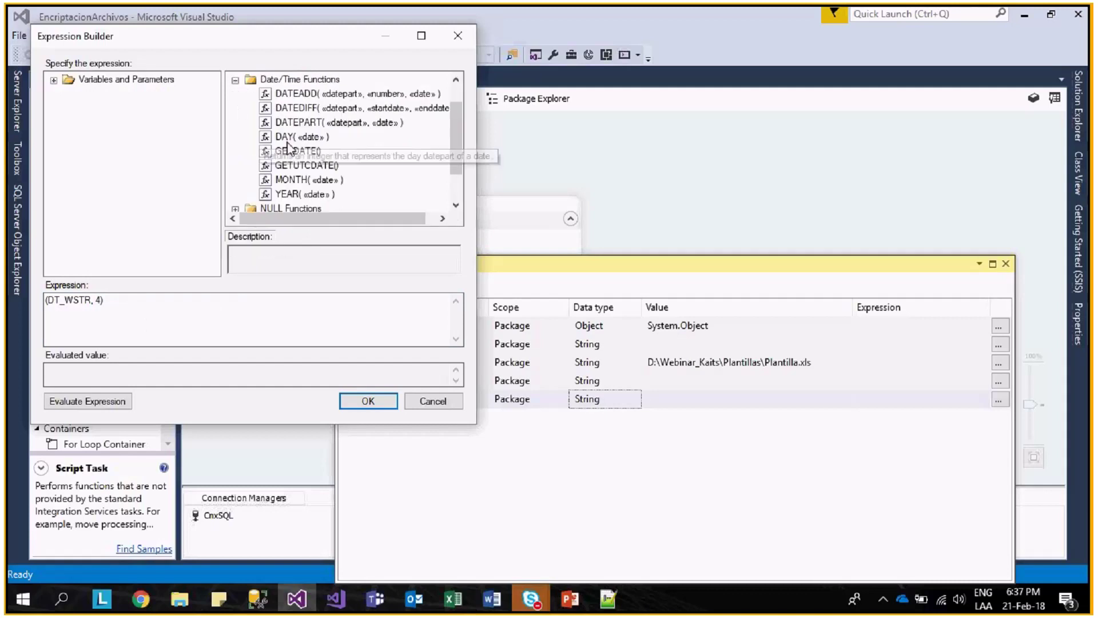
drag(297, 179, 218, 309)
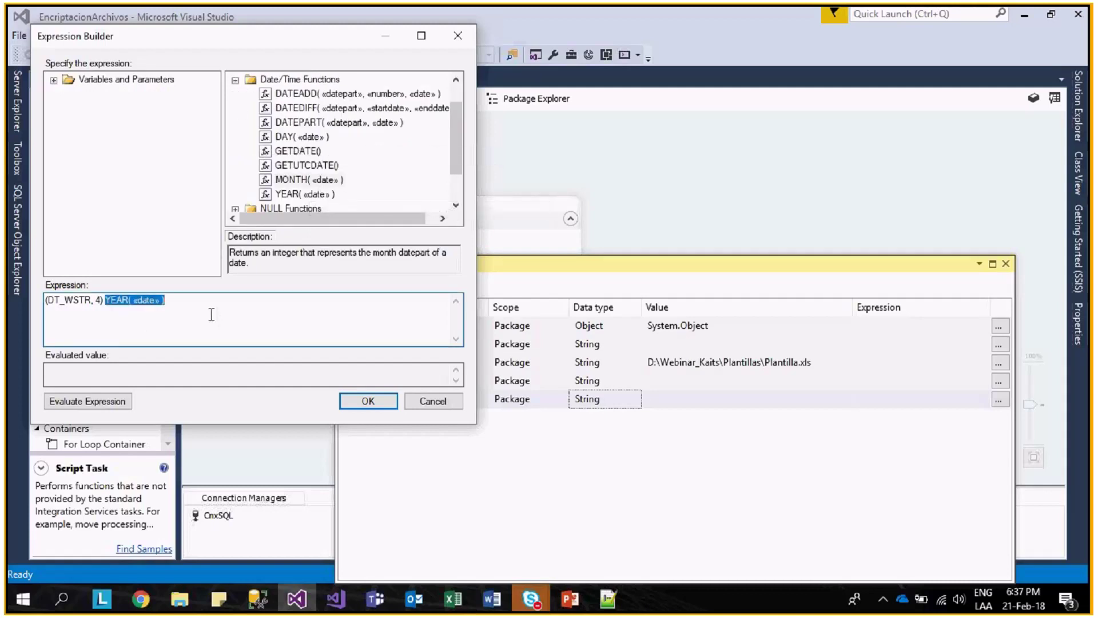
drag(133, 301, 162, 302)
key(Delete)
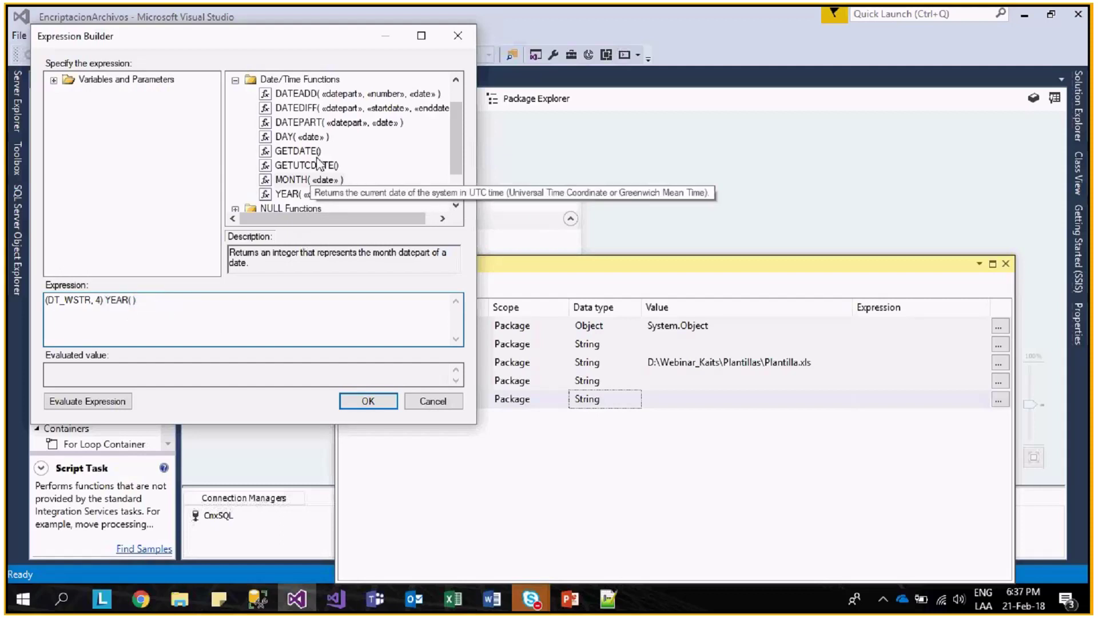
click(314, 152)
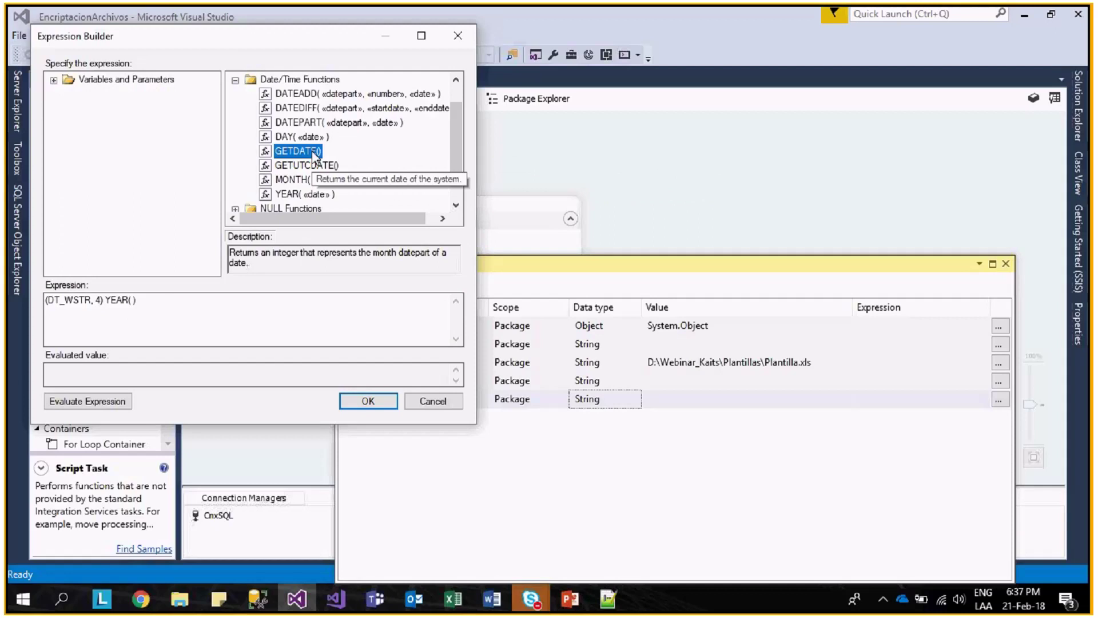
drag(314, 154, 161, 315)
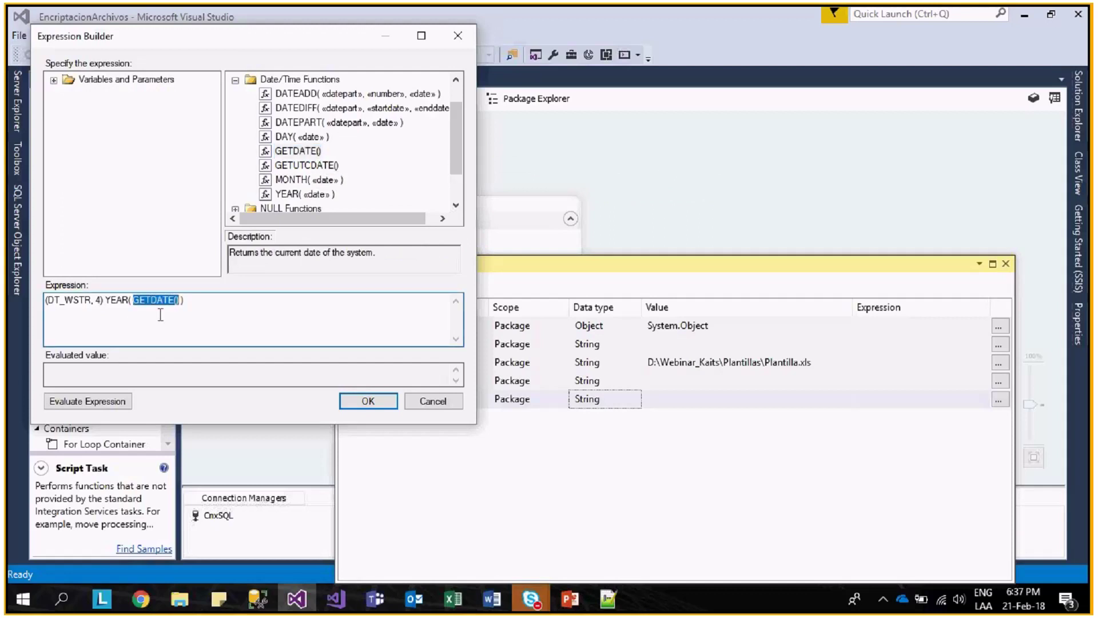
click(204, 307)
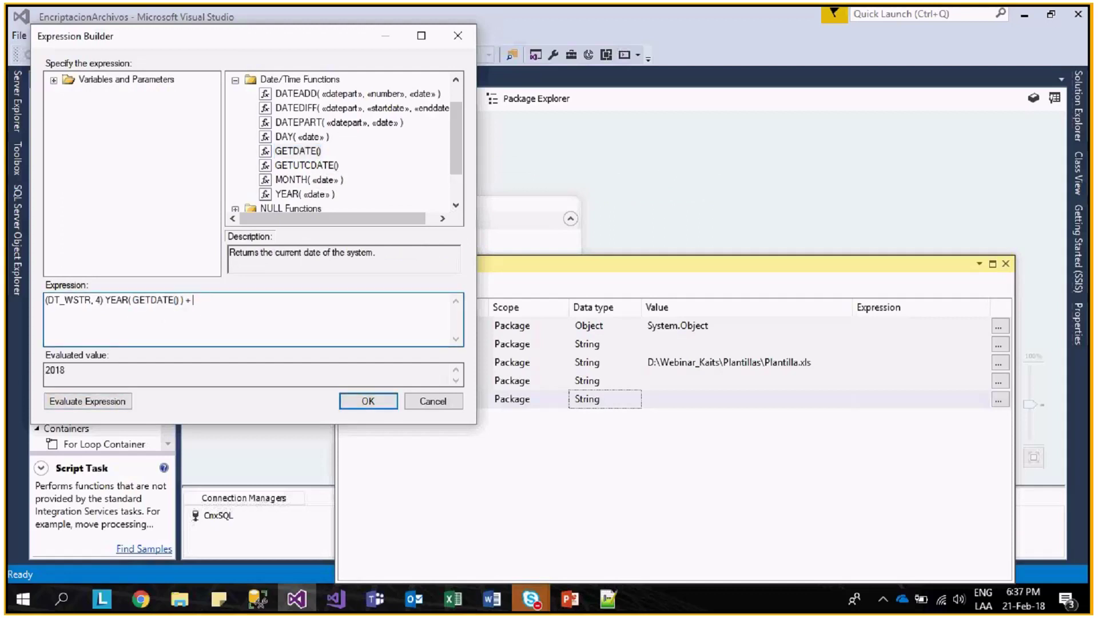
- Append a copy of the expression with MONTH in place of YEAR, then evaluate it
key(ctrl+a)
key(ctrl+c)
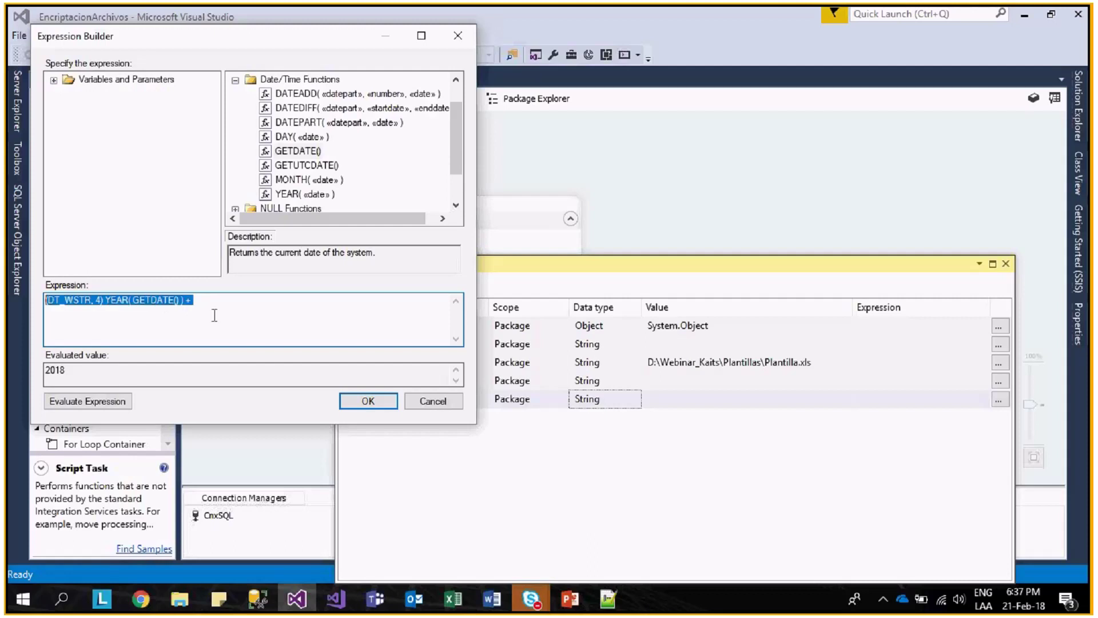
click(271, 334)
key(ctrl+v)
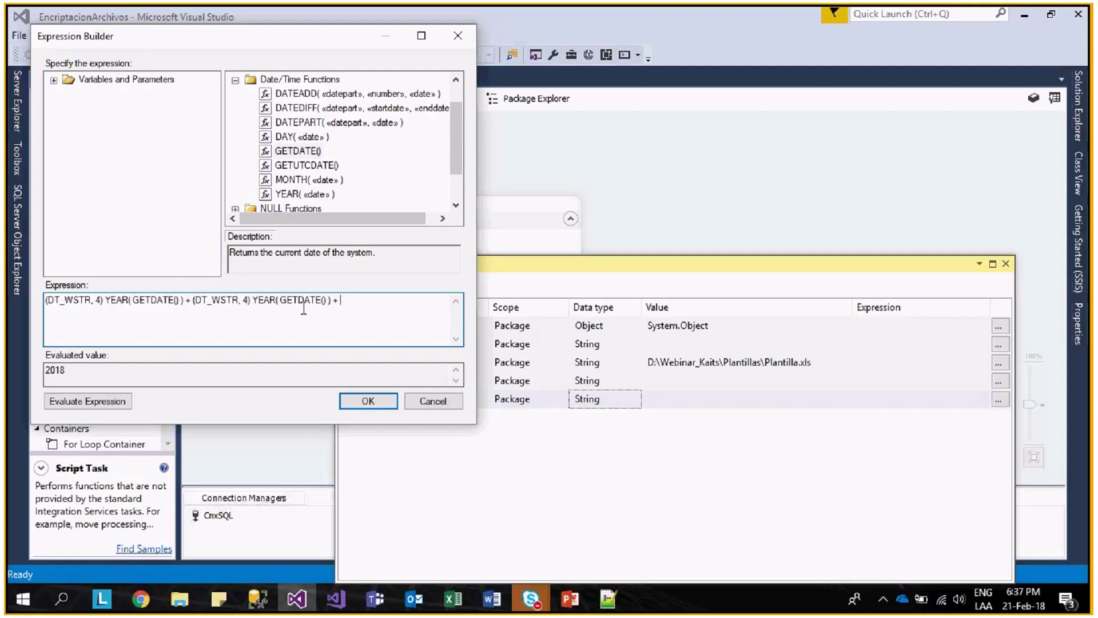
double_click(269, 300)
text(MONTH)
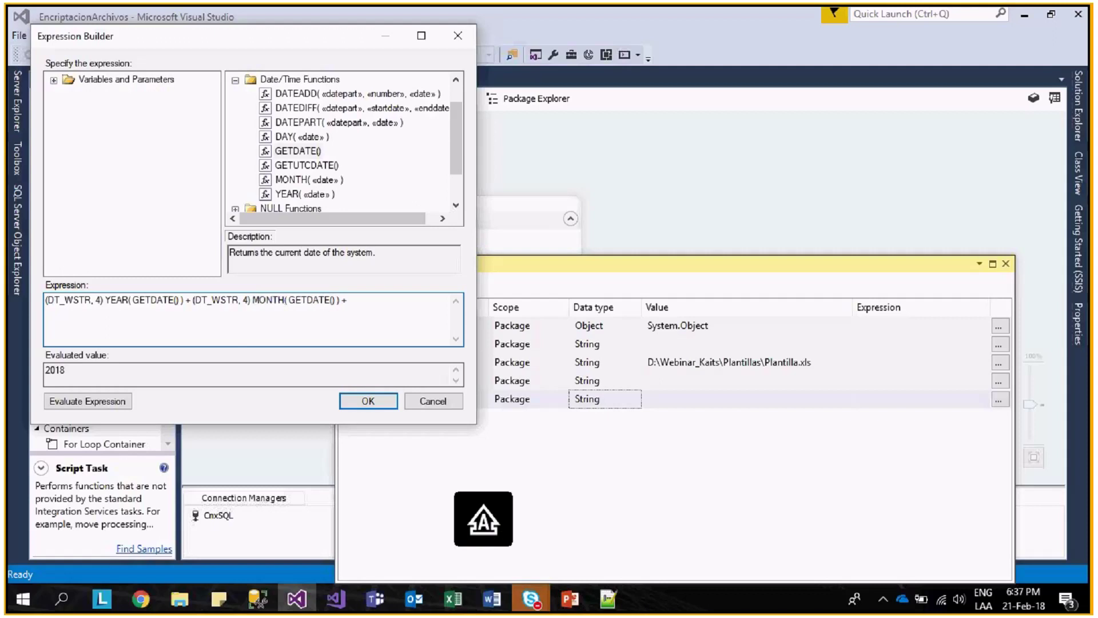
click(129, 398)
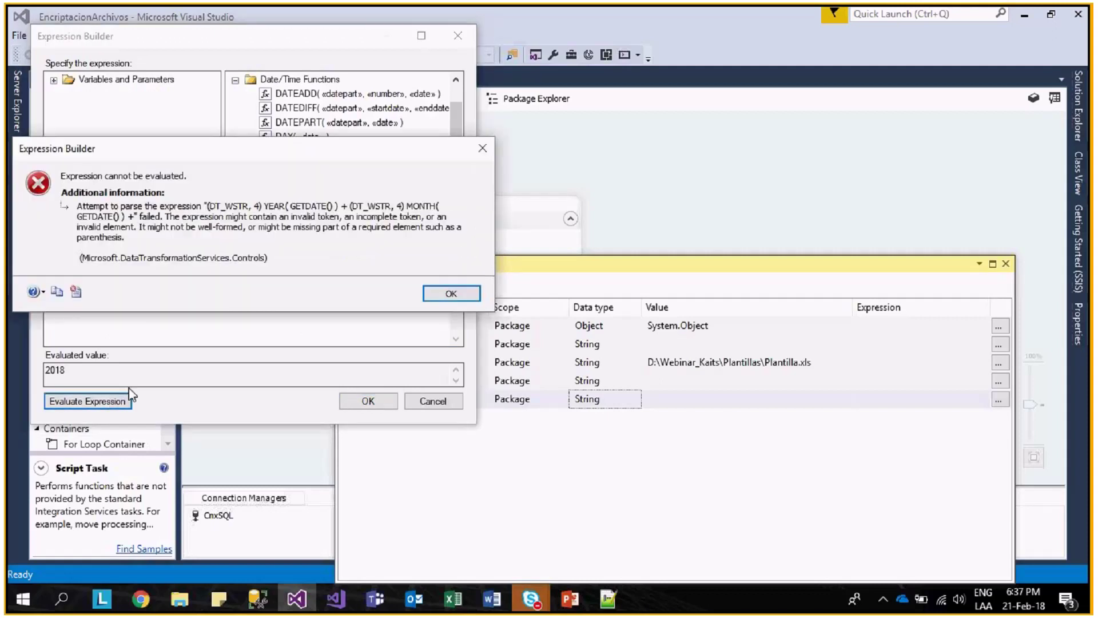
- Change the MONTH cast length to 2, remove the trailing plus, and evaluate to 20182
click(446, 293)
click(267, 319)
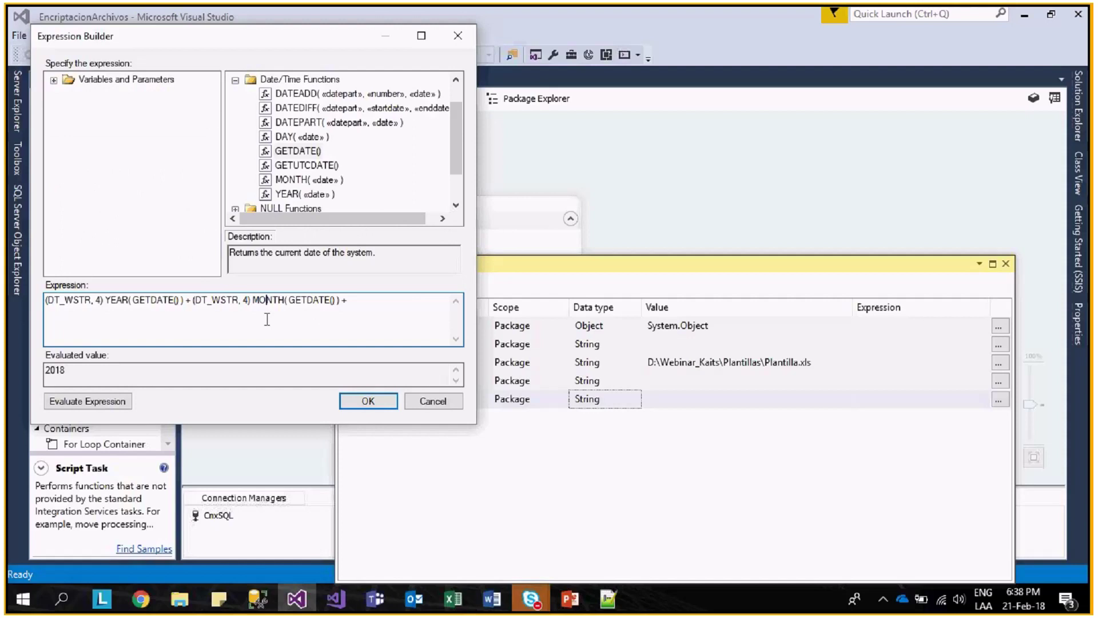
double_click(247, 299)
text(2)
click(360, 300)
key(BackSpace)
key(BackSpace)
click(121, 407)
- Insert + "0" between year and month, verify 201802, and accept the expression
click(261, 319)
click(184, 300)
text(+"")
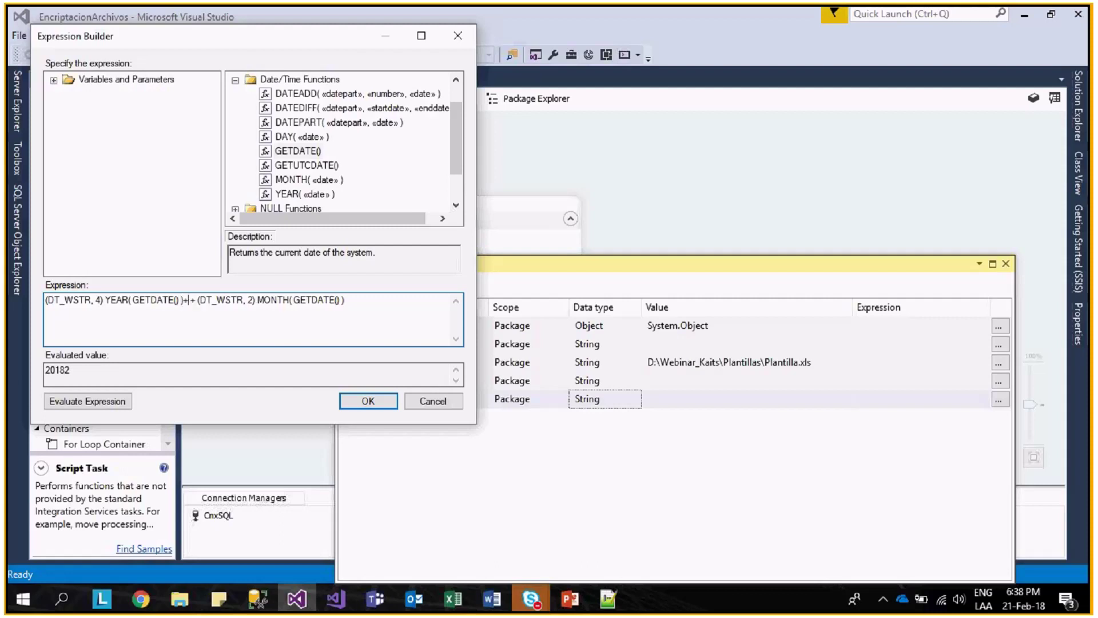
text(0)
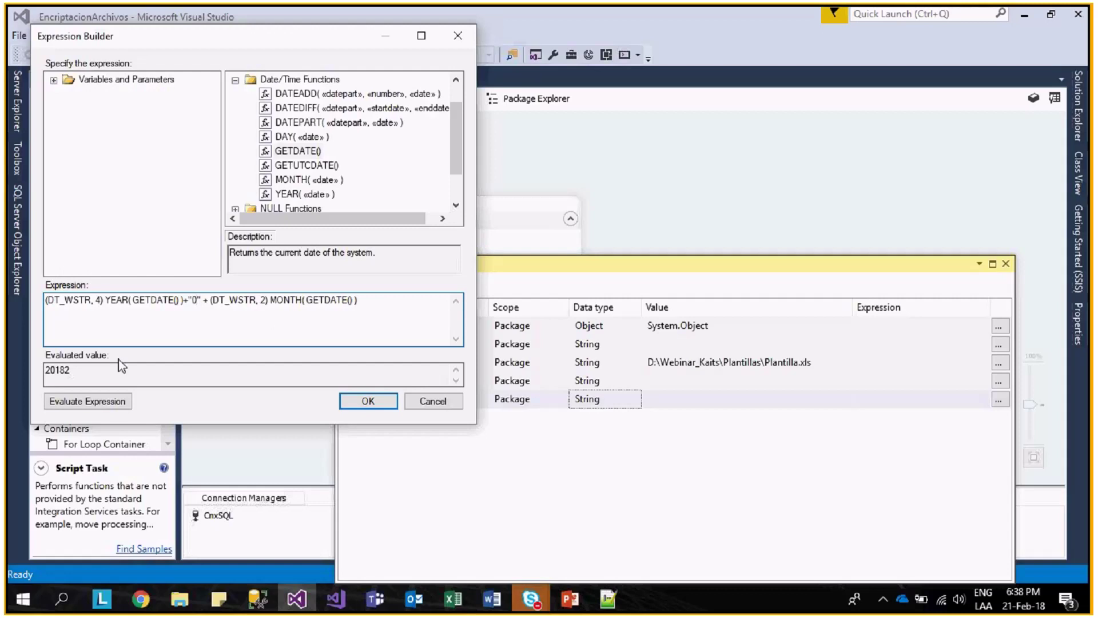
click(114, 401)
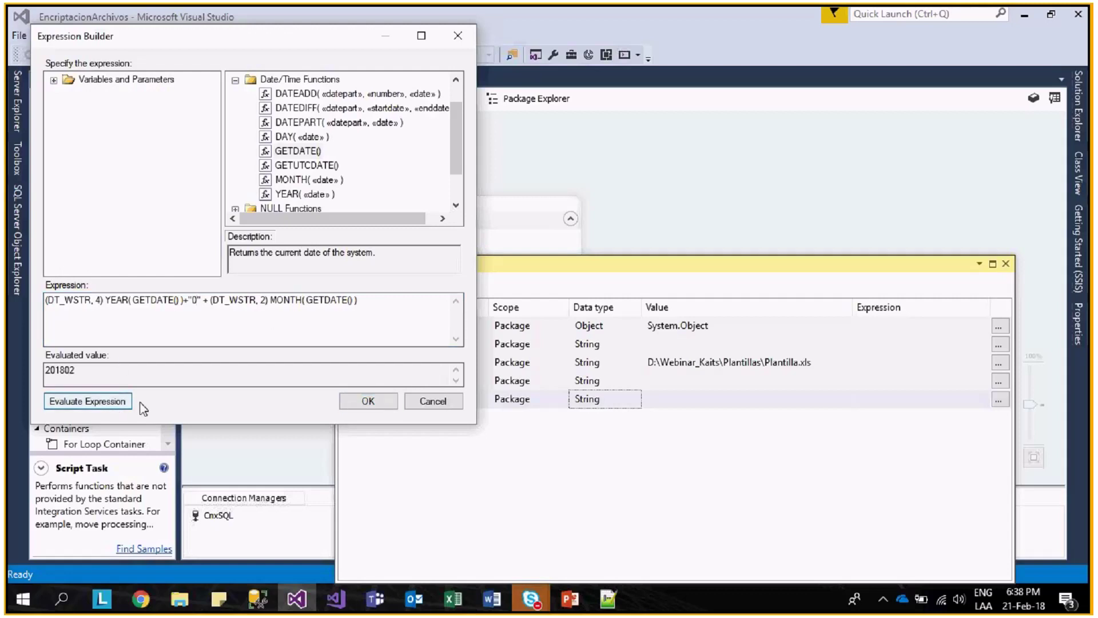
click(192, 300)
drag(192, 300, 197, 299)
click(197, 299)
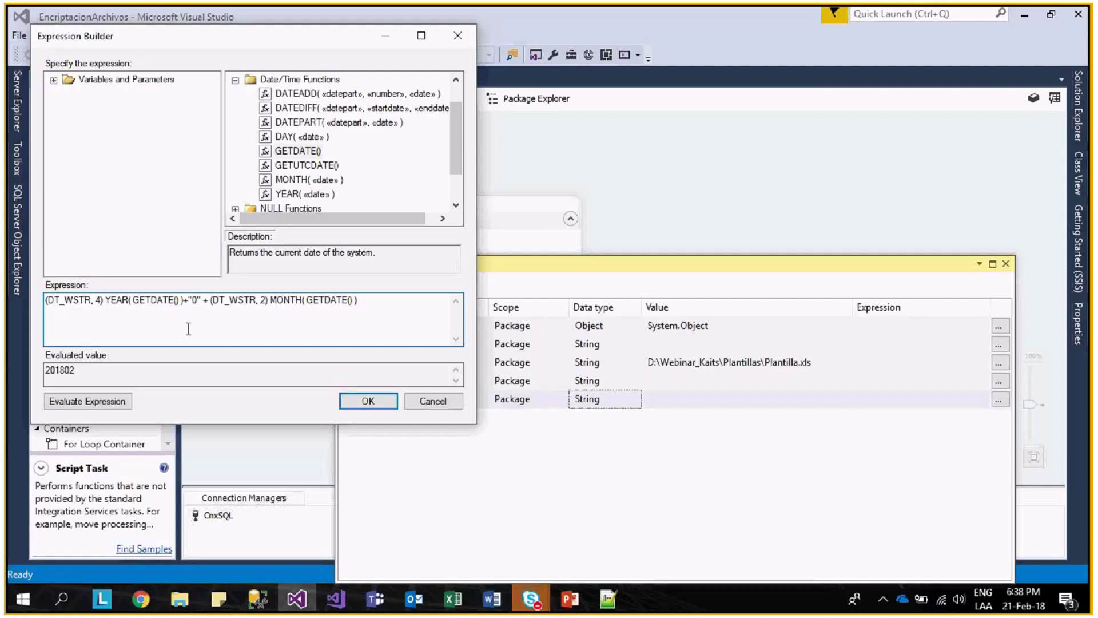
click(361, 401)
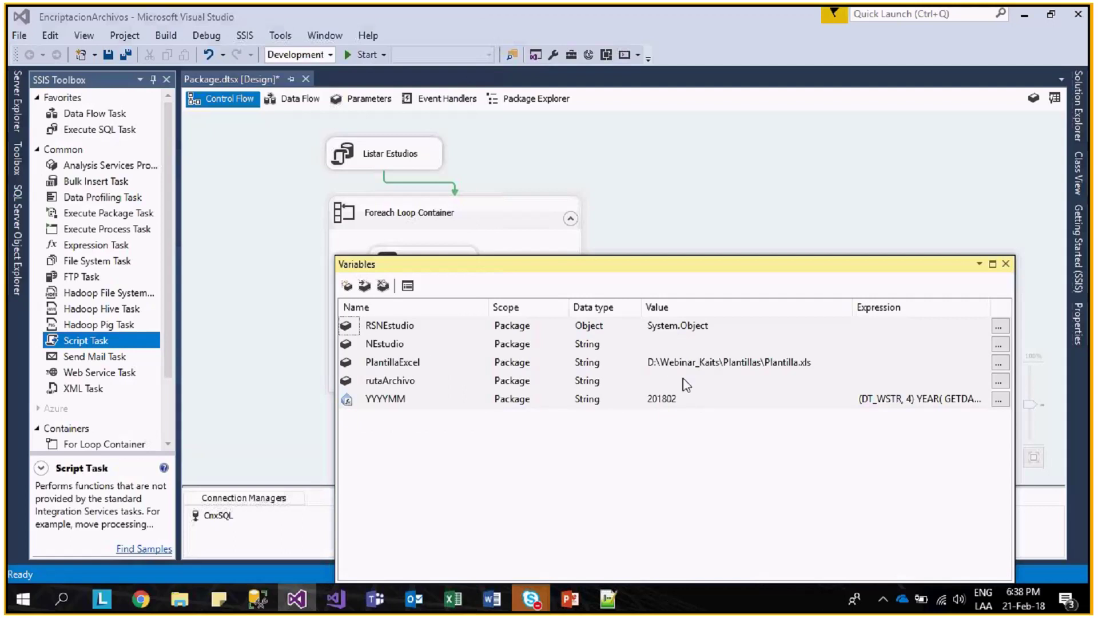
- Open rutaArchivo's expression editor and bring up the Bases_Excel folder path from File Explorer
click(681, 381)
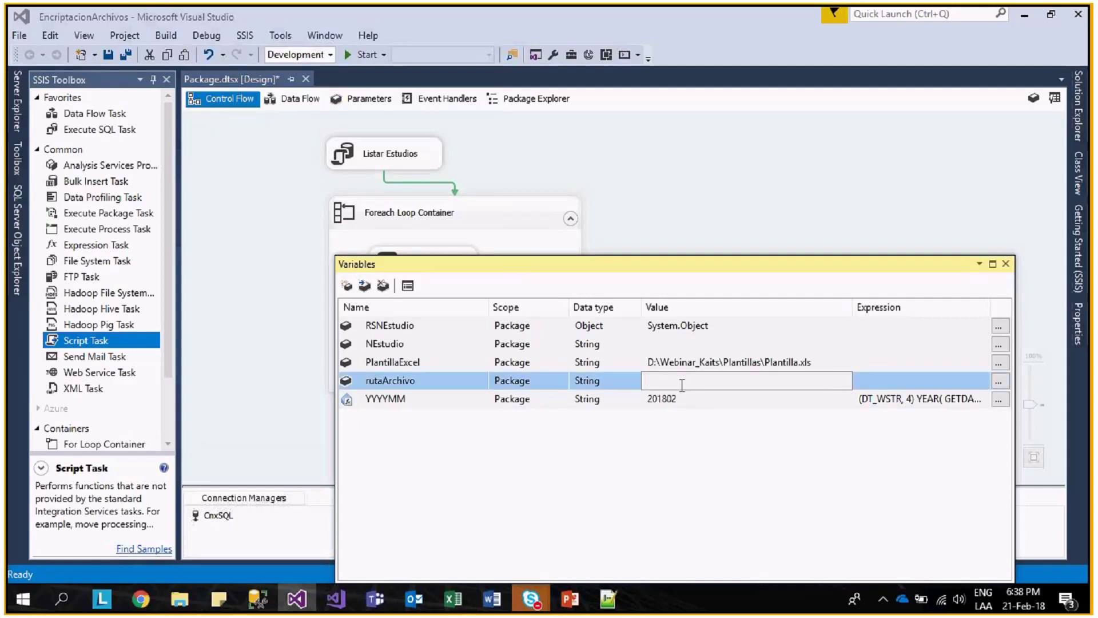
click(998, 381)
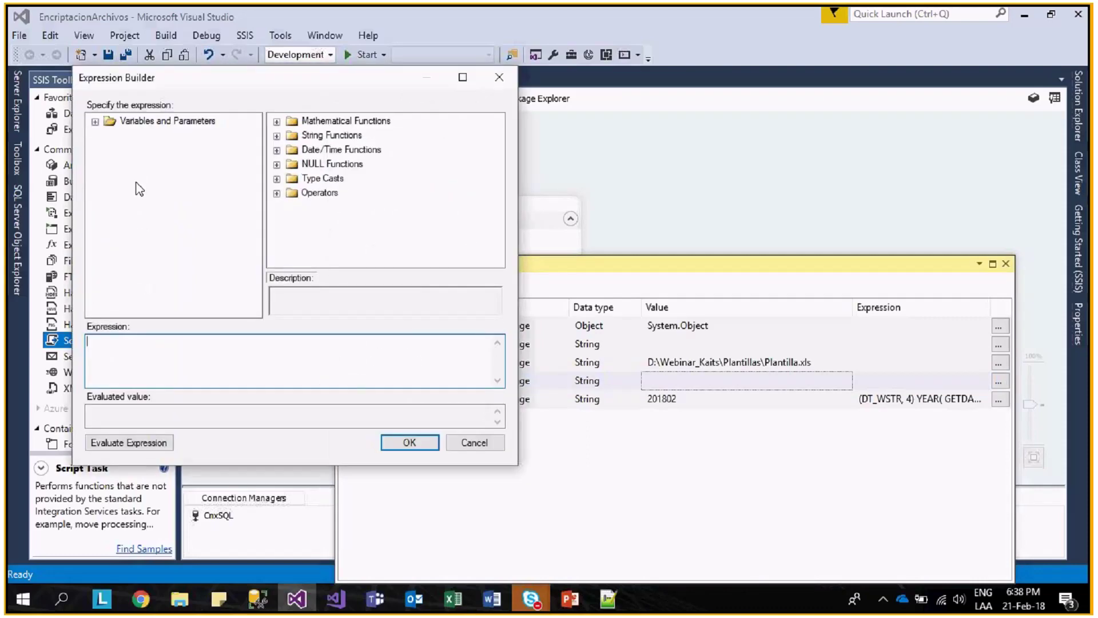
click(191, 601)
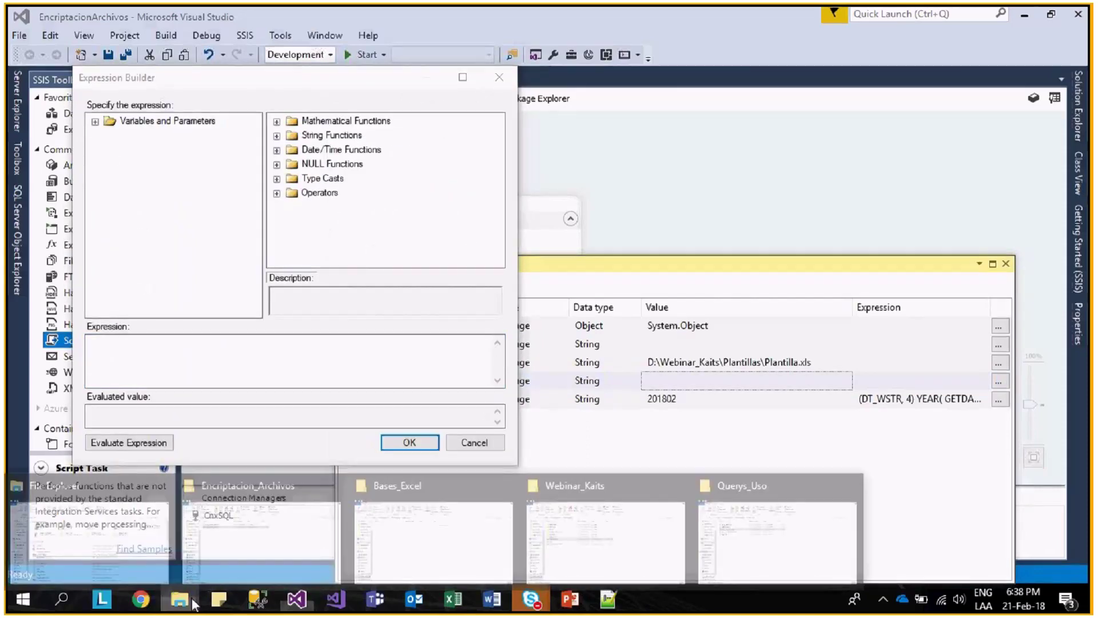
click(531, 549)
click(180, 598)
click(409, 551)
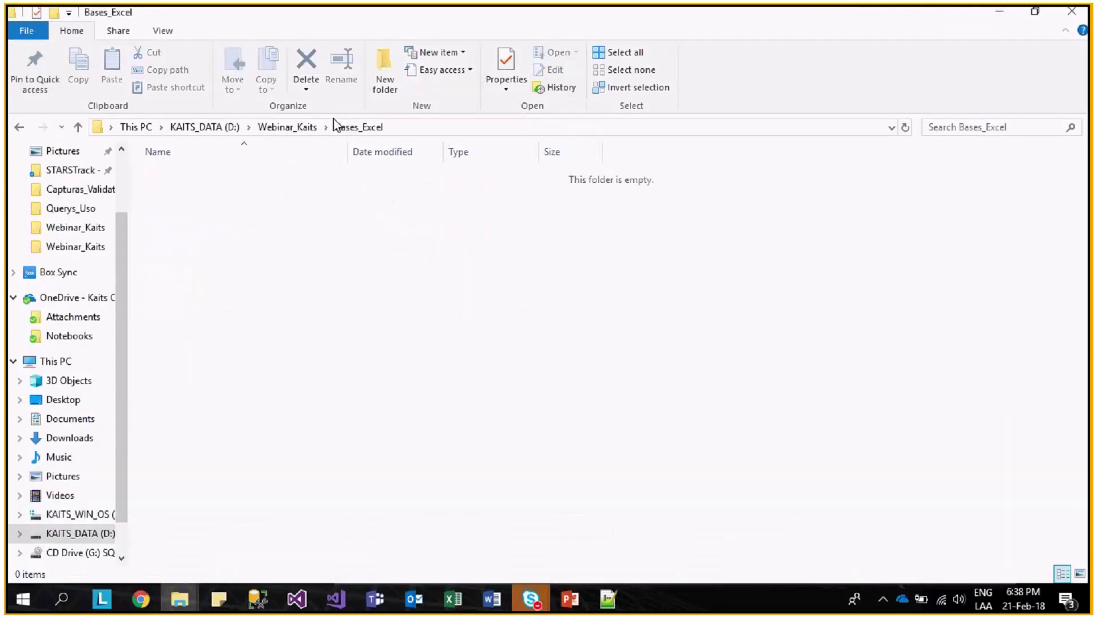
key(alt+Tab)
key(alt+Tab)
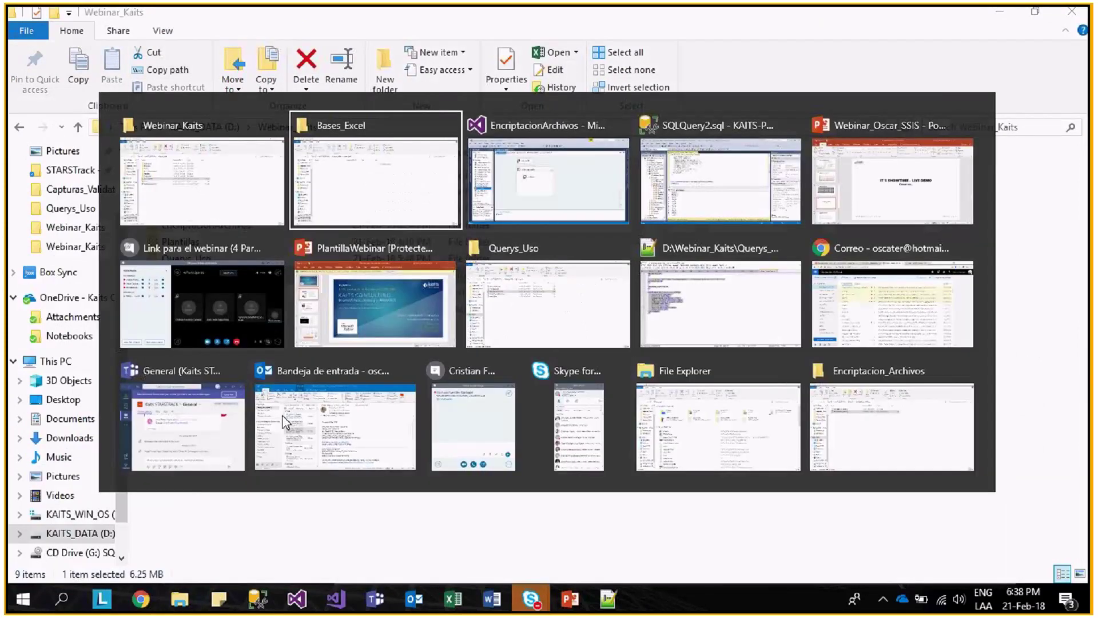
key(alt+Tab)
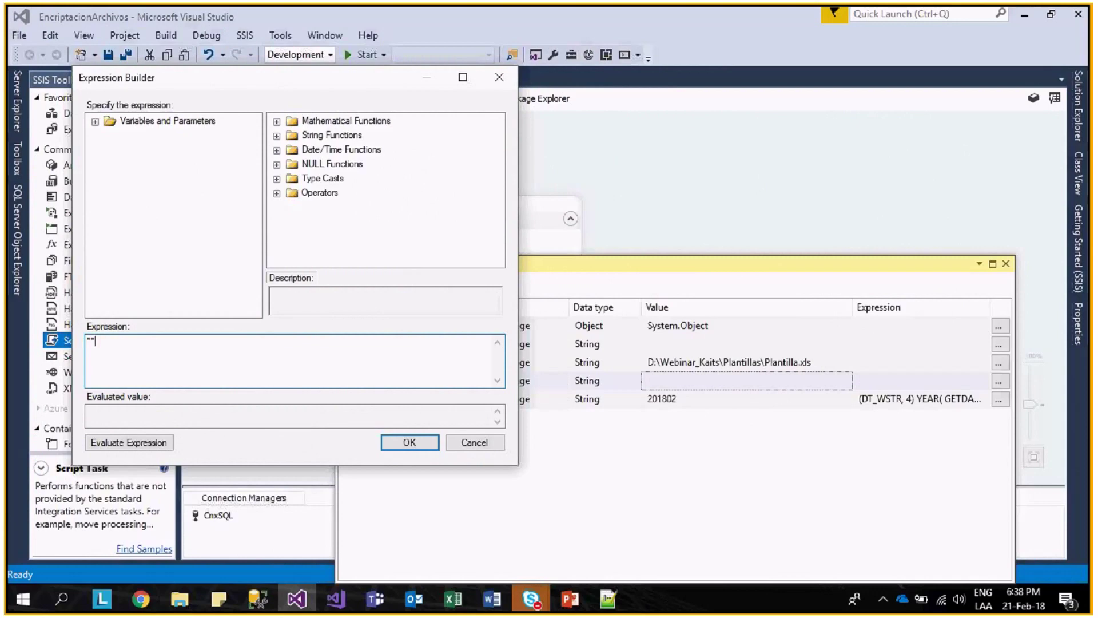
- Paste the path as "D:\\Webinar_Kaits\\Bases_Excel\\" + with doubled backslashes
text(D:\Webinar_Kaits\Bases_Excel)
text(\\)
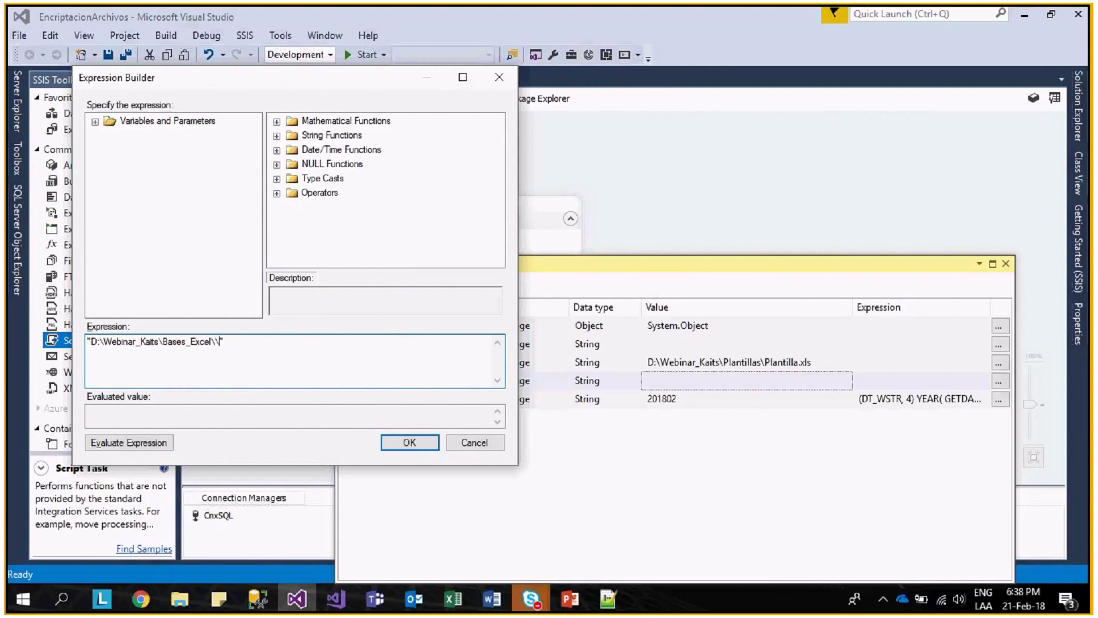
text(\)
click(163, 341)
text(\")
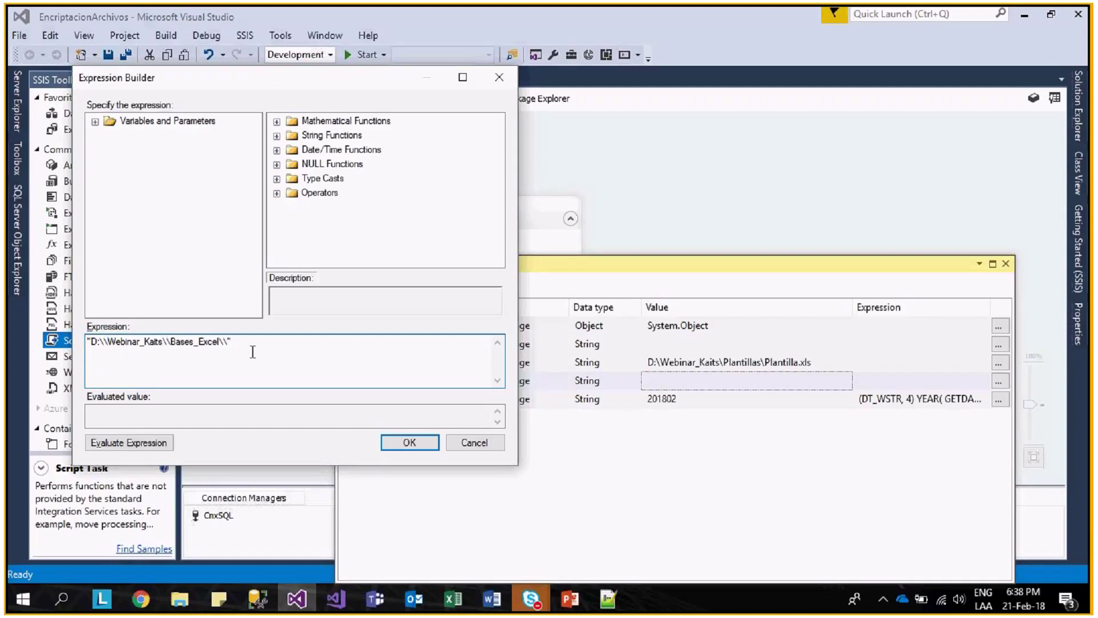
text(+)
click(95, 122)
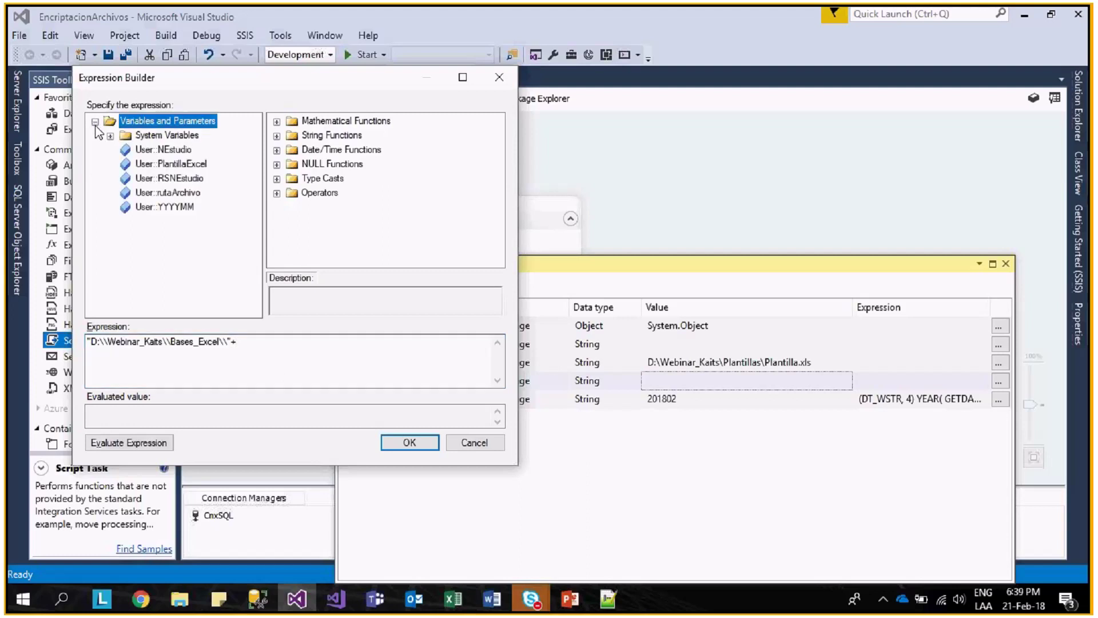
click(178, 164)
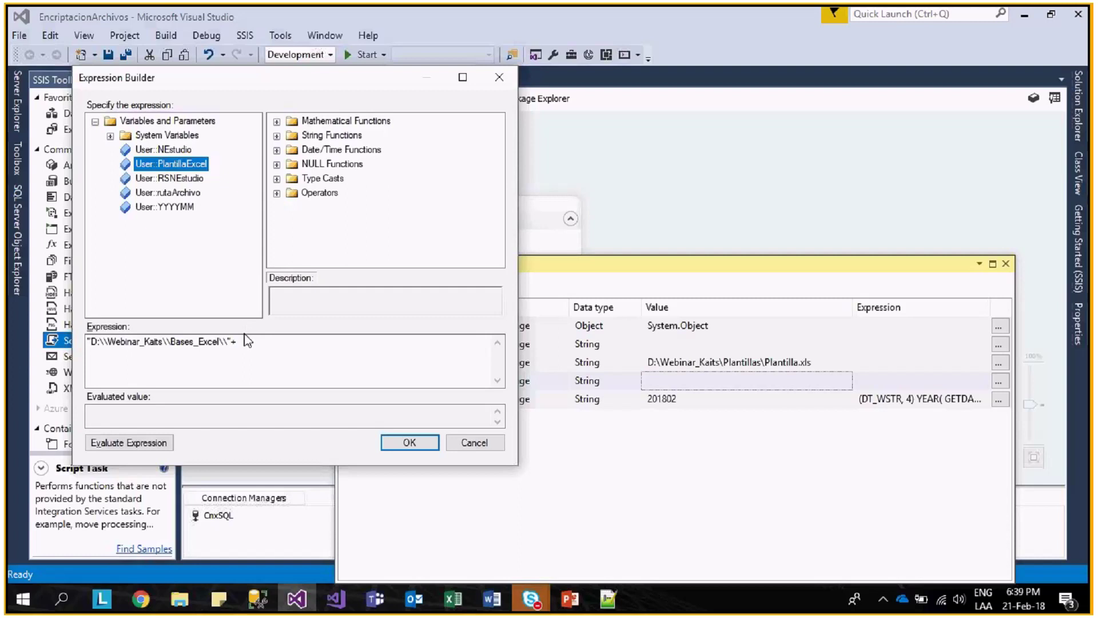
click(241, 343)
text(_)
key(BackSpace)
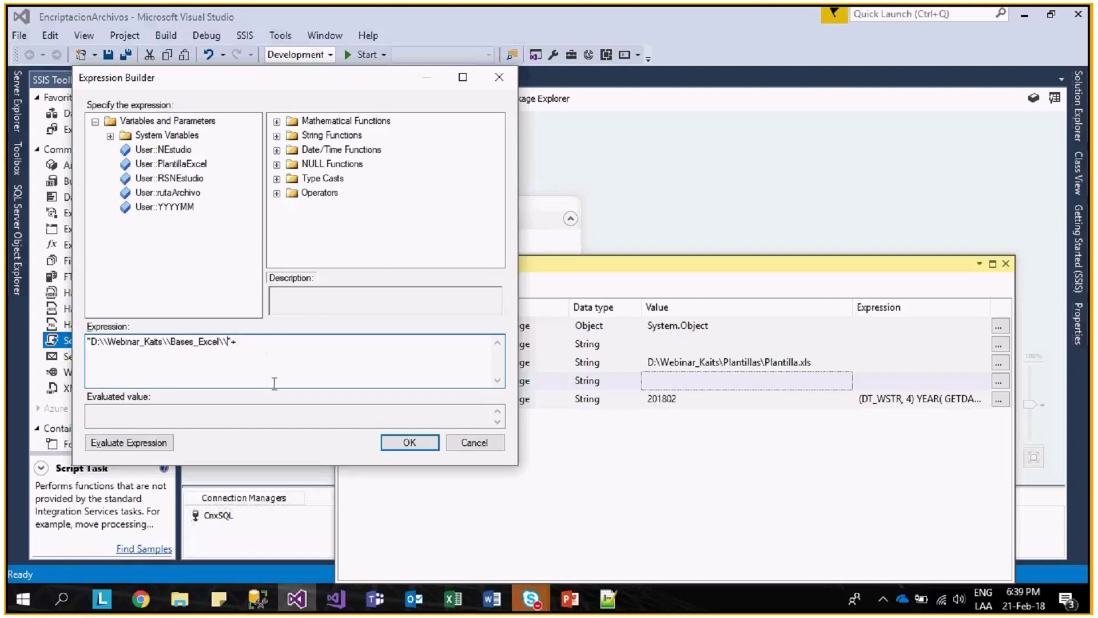
- Build rutaArchivo's expression as the Asignacion_ path + NEstudio + "_" + YYYYMM, then start NEstudio's value
text(a)
text(signacion_)
text(+)
click(182, 182)
drag(189, 151, 308, 349)
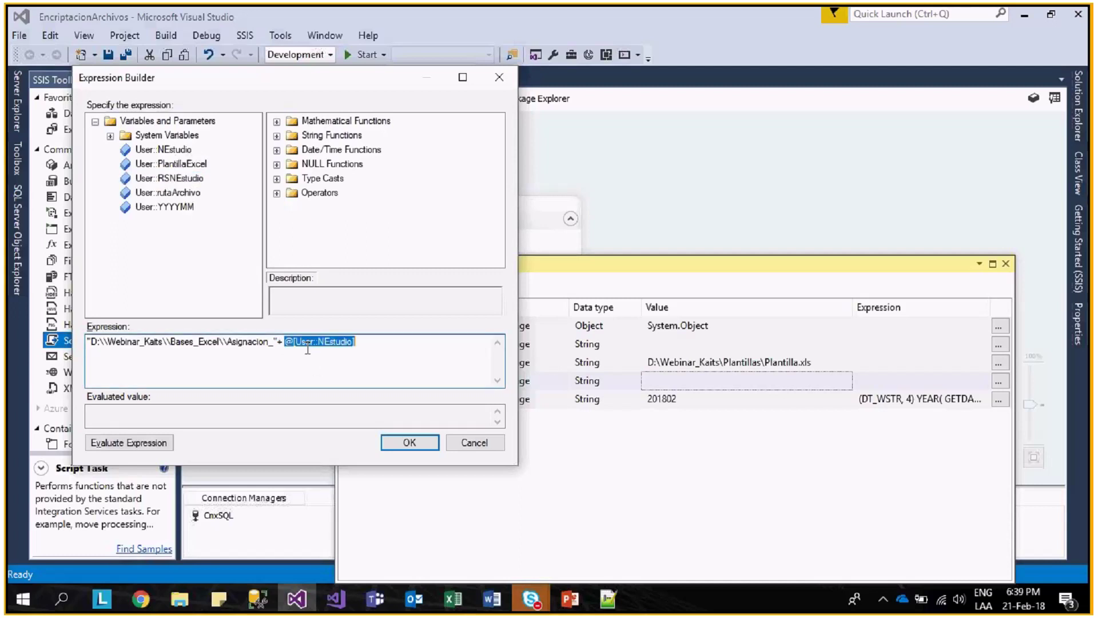
click(387, 353)
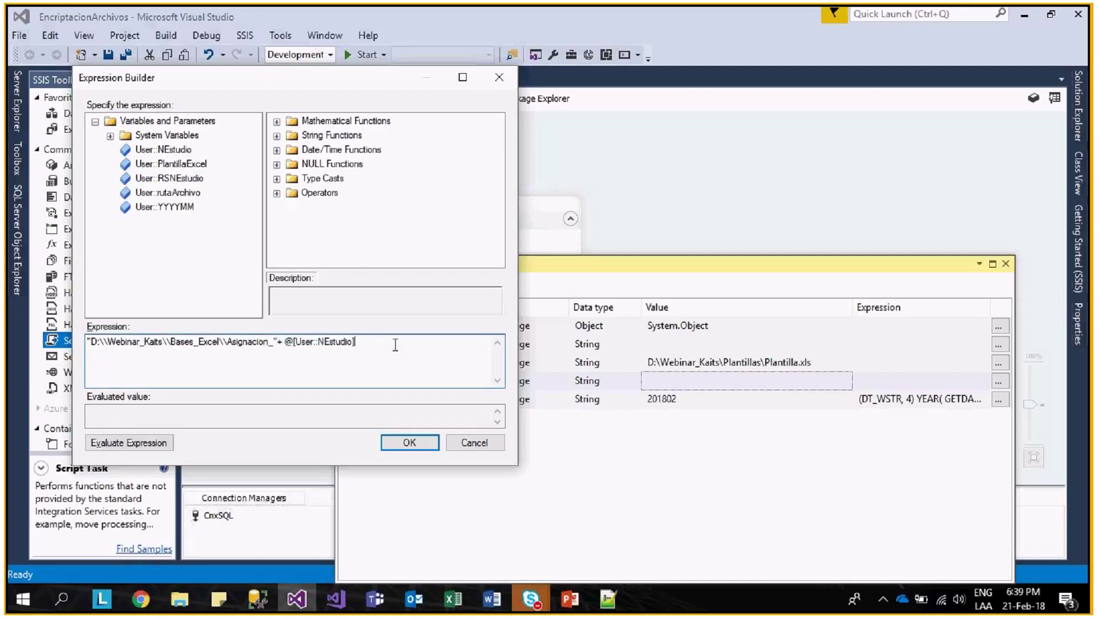
text(+"_"+)
drag(183, 211, 446, 380)
click(171, 450)
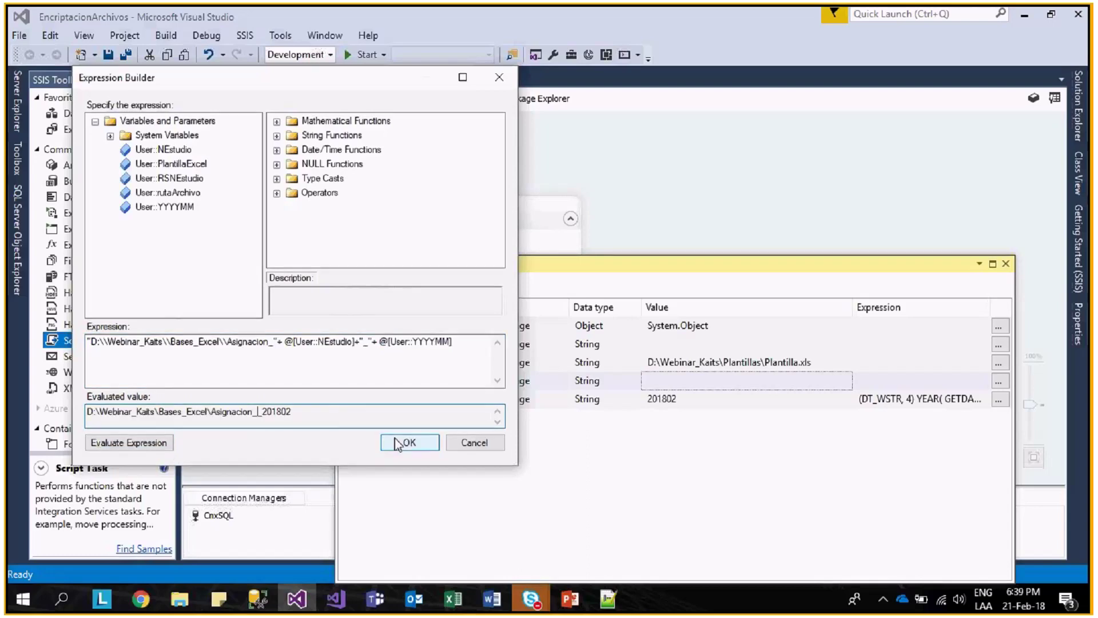
click(398, 444)
click(744, 344)
text(OU)
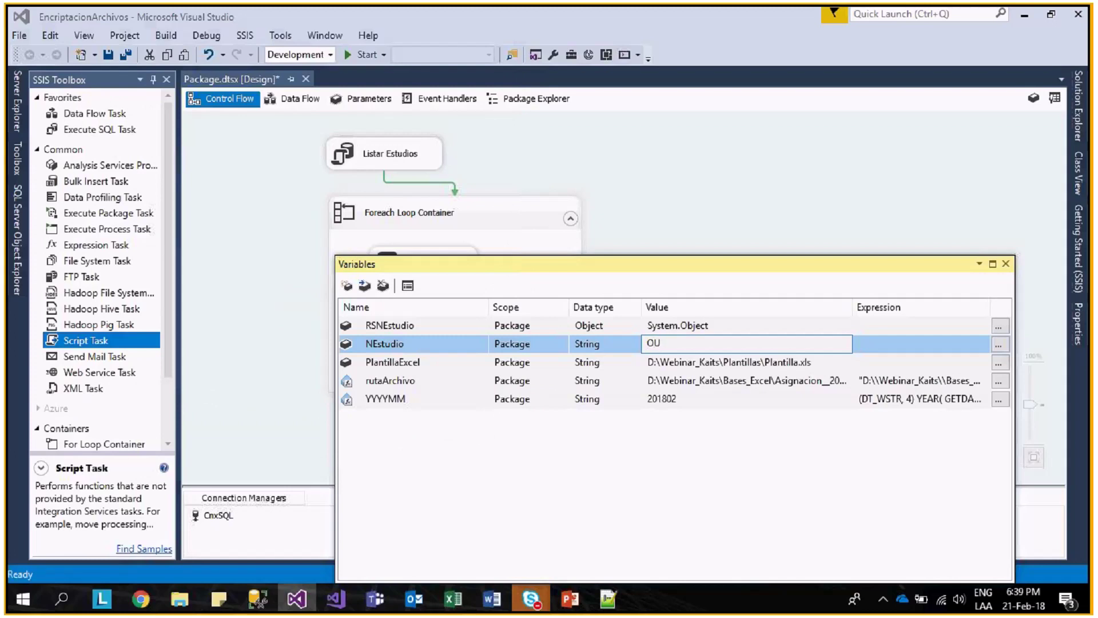
- Set the NEstudio variable's value to Out1
key(BackSpace)
text(ut1)
click(729, 380)
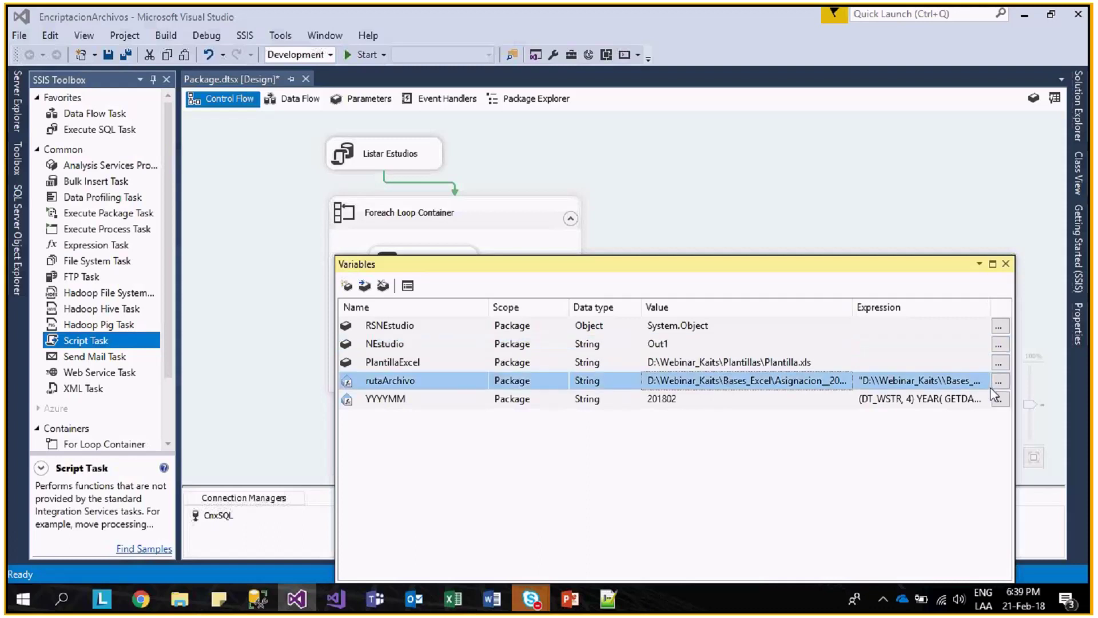
- Append +".xls" to the rutaArchivo expression, accept it, and close the Variables window
click(999, 381)
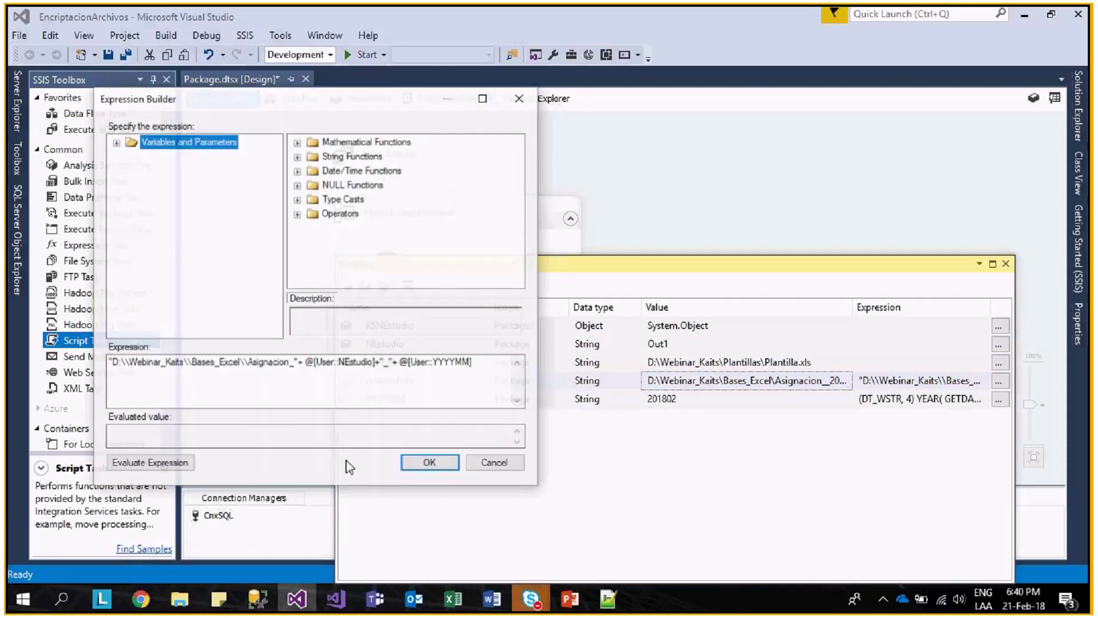
click(359, 442)
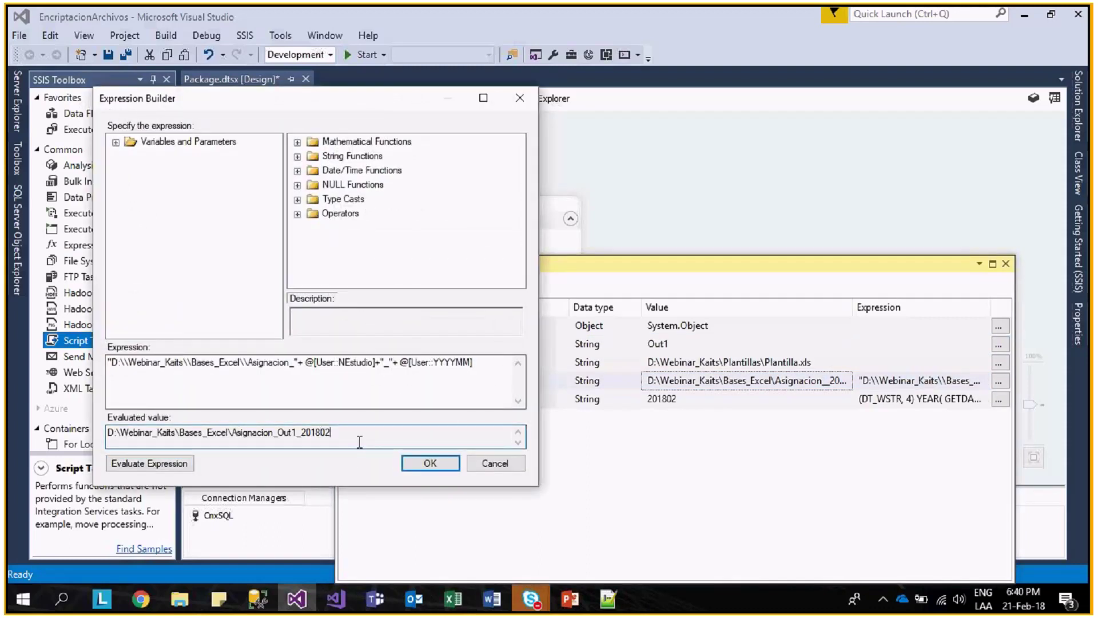
click(426, 464)
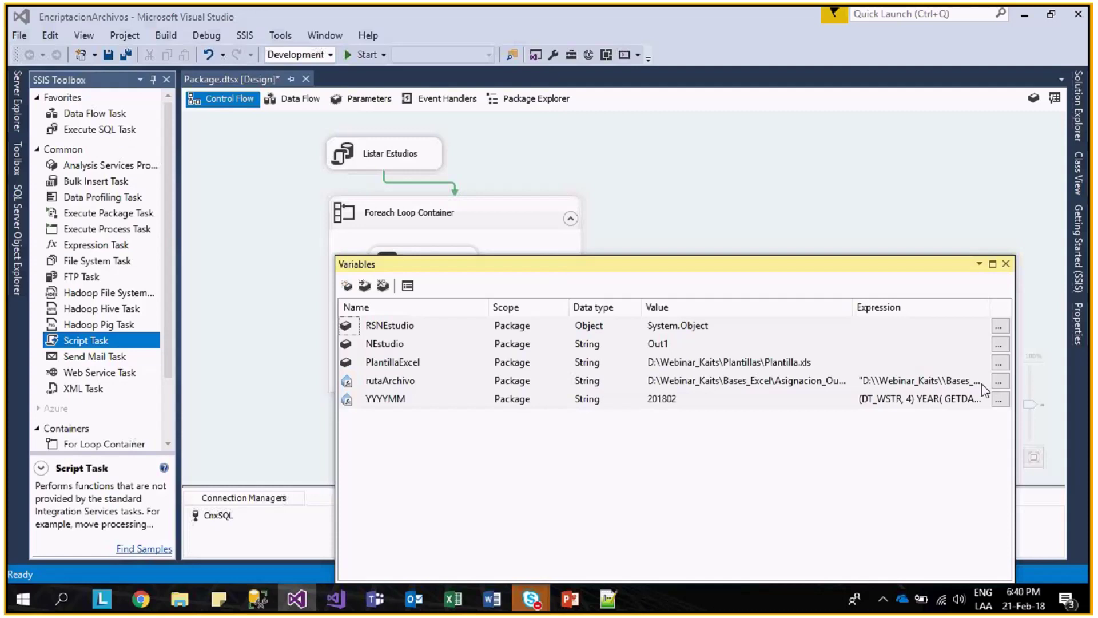
click(998, 381)
click(531, 391)
text(+".)
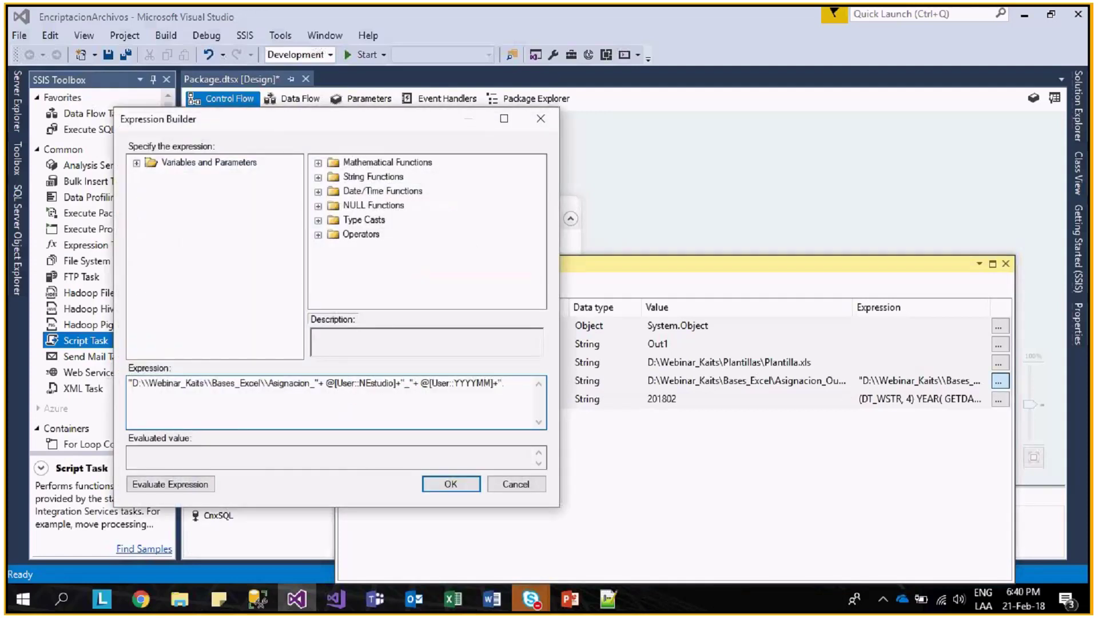
text(xls")
click(448, 484)
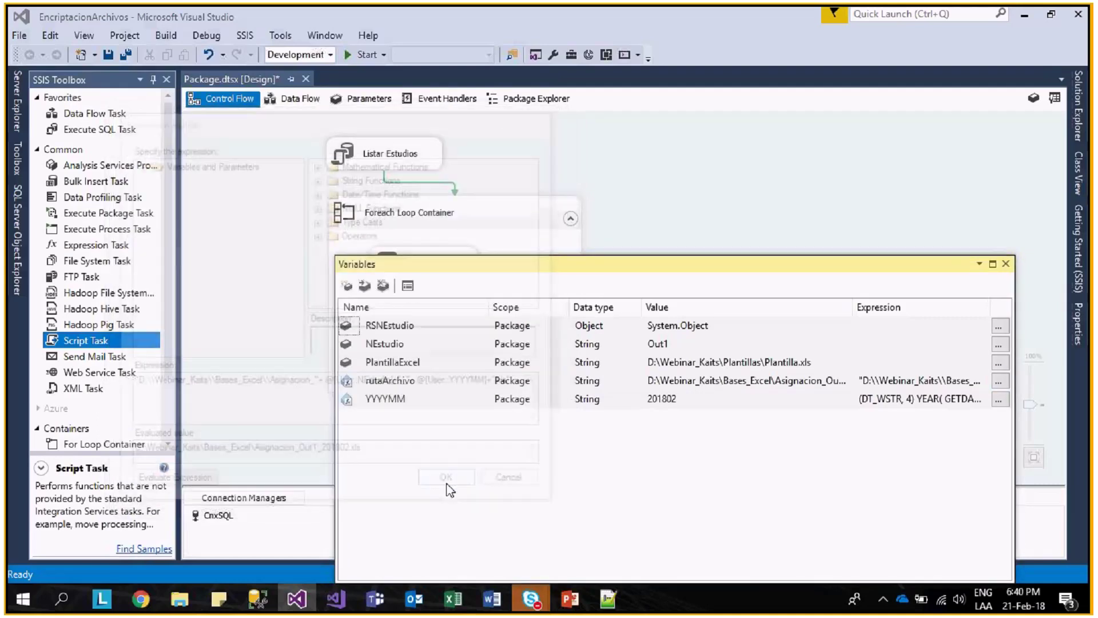
click(1006, 263)
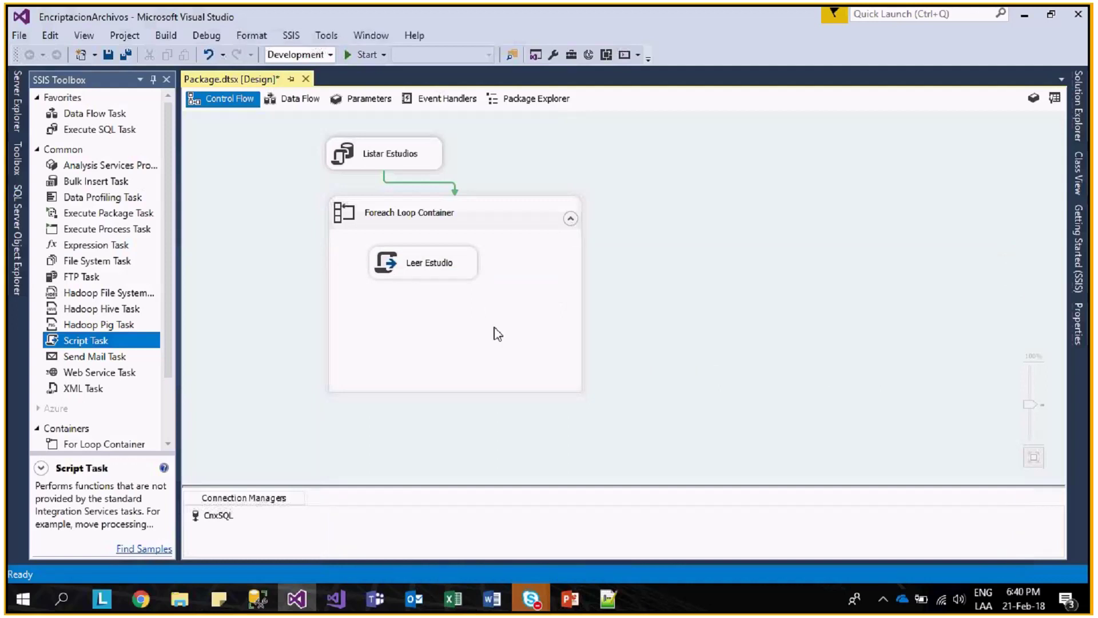
- Place a File System Task inside the Foreach Loop Container
click(444, 266)
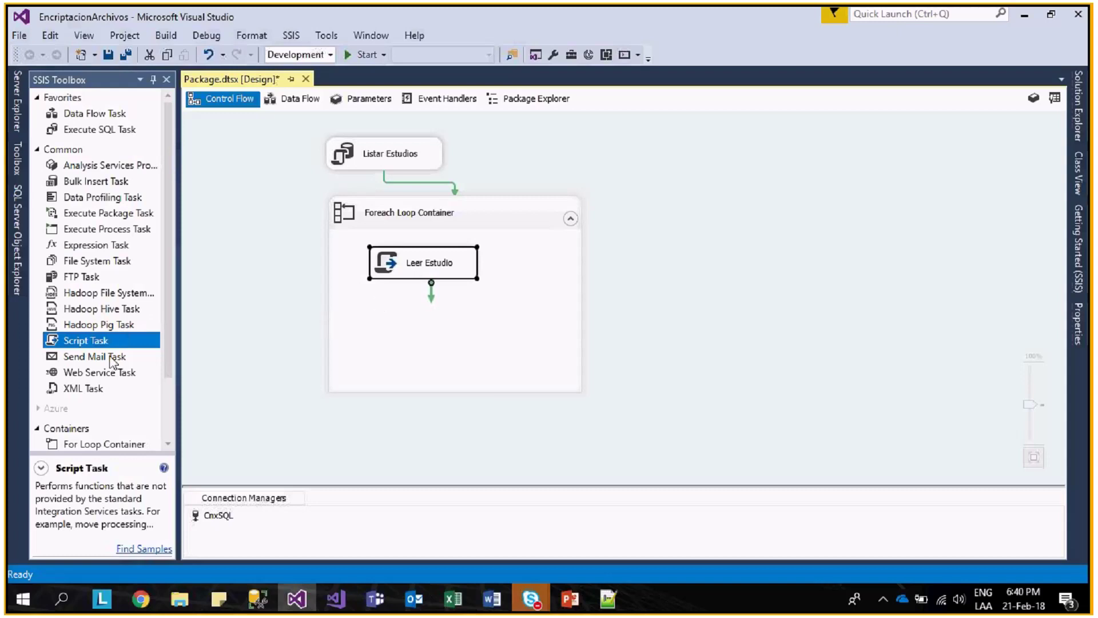
click(115, 372)
click(109, 309)
drag(97, 260, 375, 309)
click(423, 325)
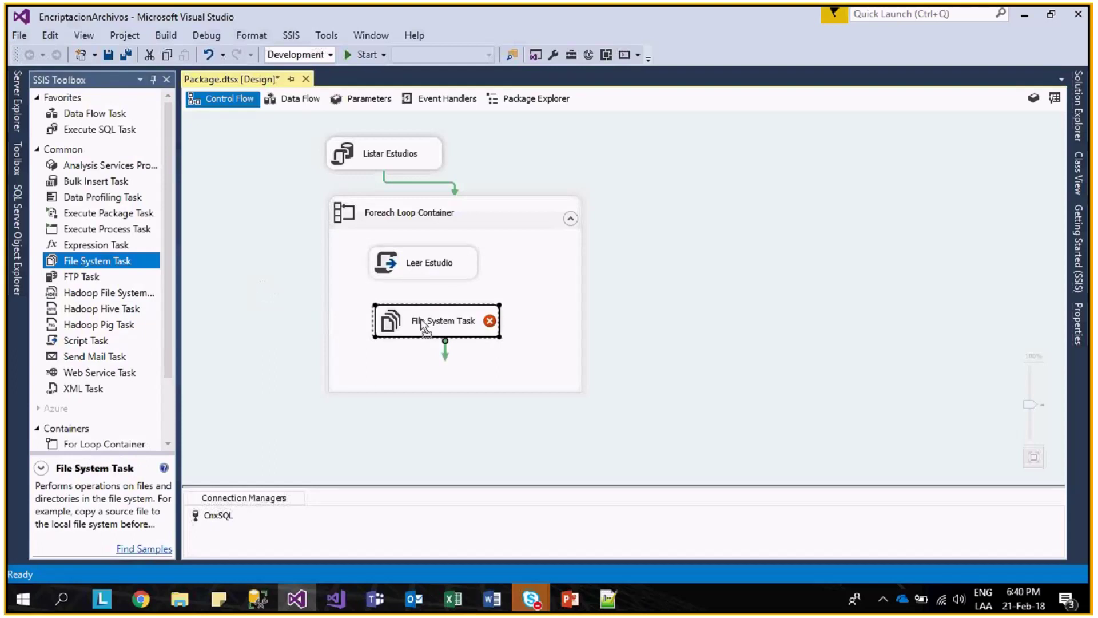
click(440, 273)
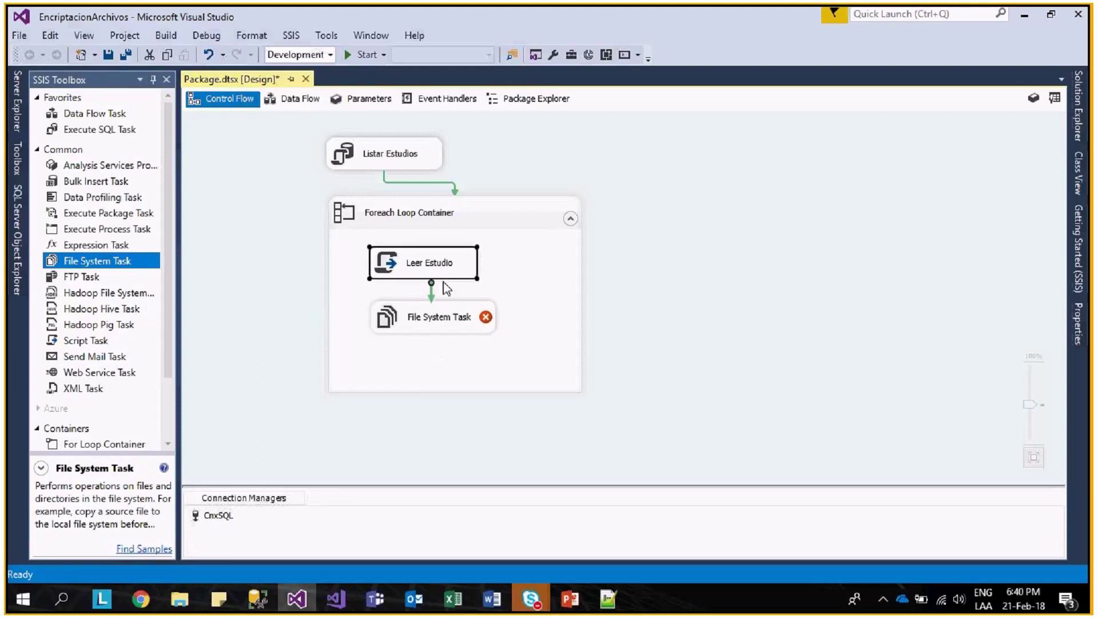
- In the File System Task, make source and destination paths variables and set OverwriteDestination to True
double_click(442, 320)
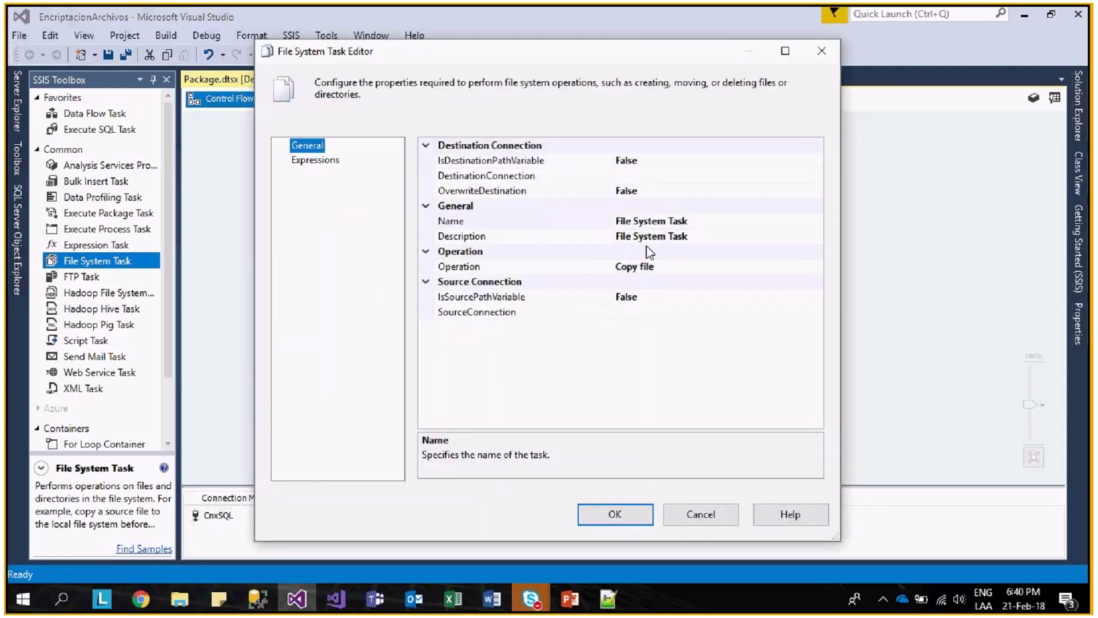
click(663, 160)
double_click(662, 161)
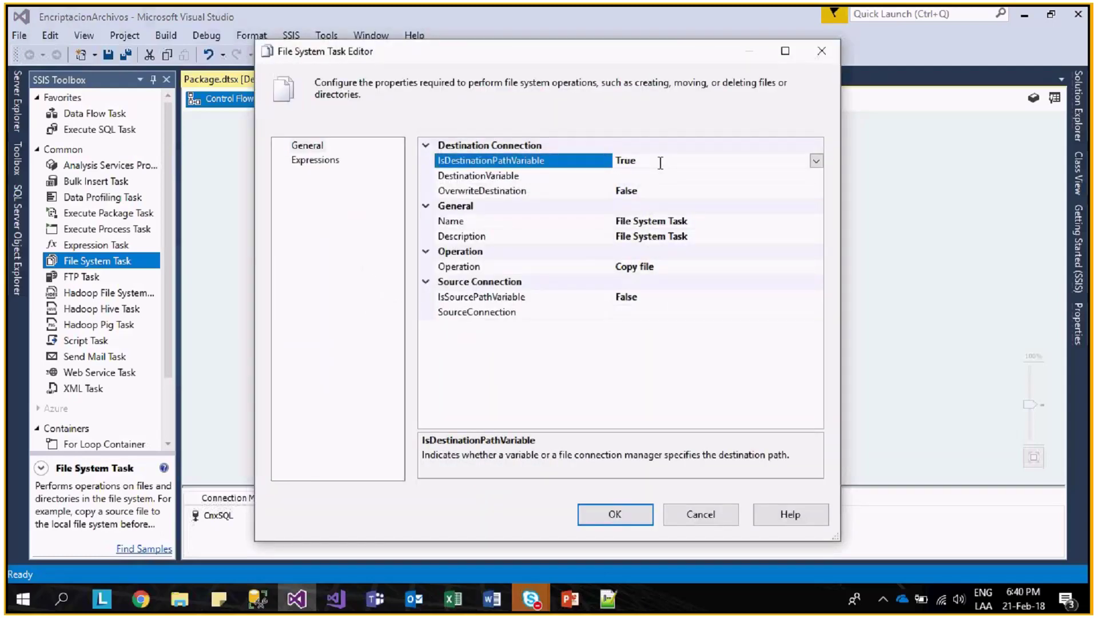
double_click(649, 193)
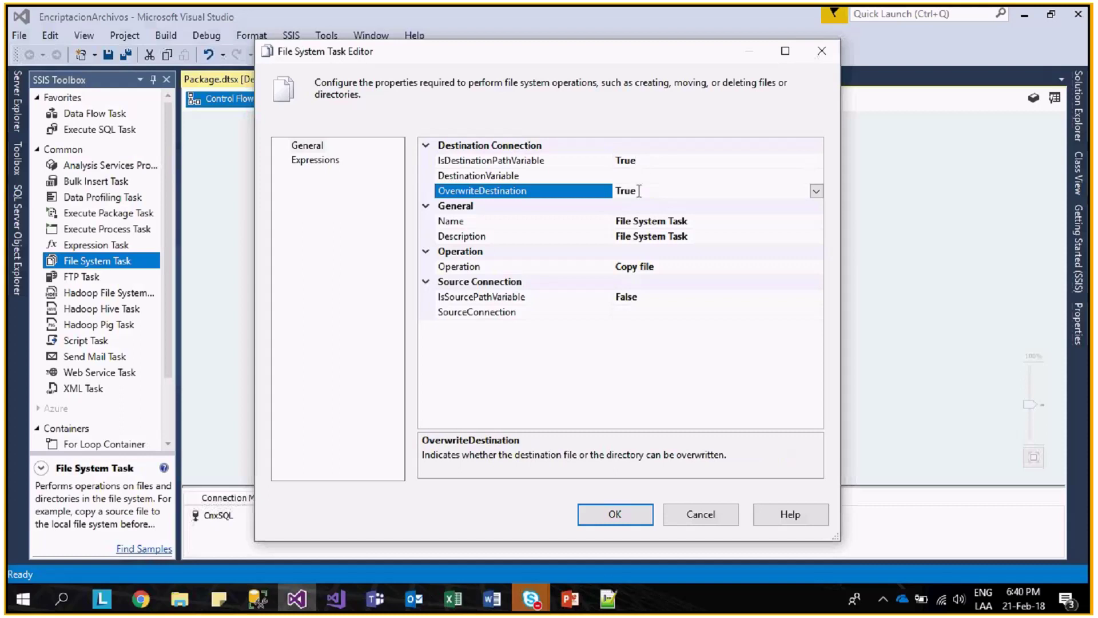
double_click(642, 298)
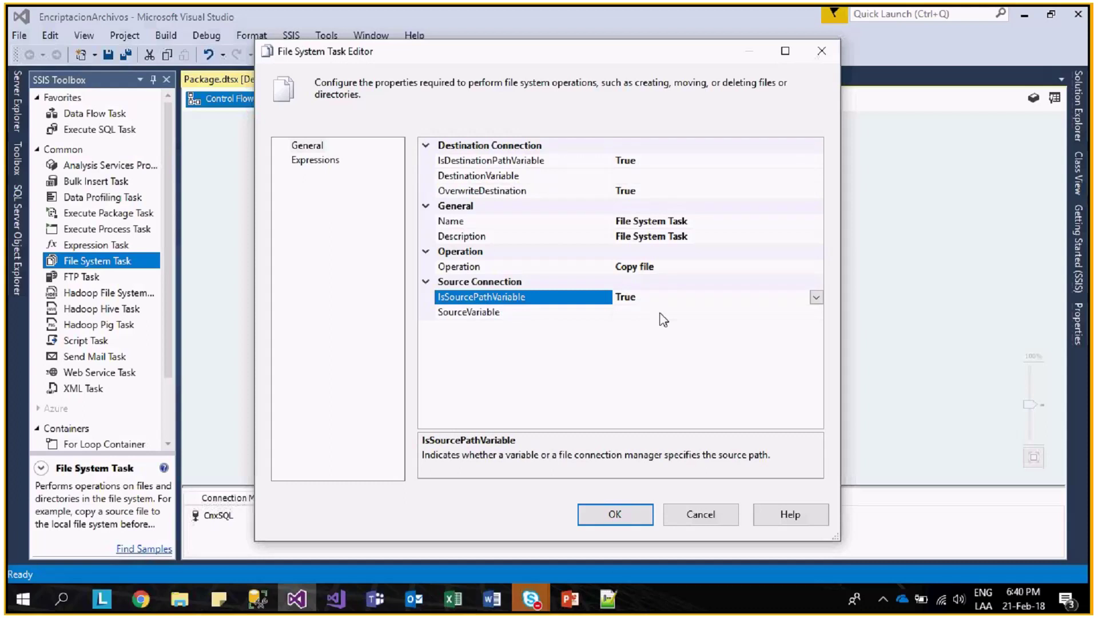
- Use PlantillaExcel as the source and rutaArchivo as the destination, and confirm the task
click(658, 312)
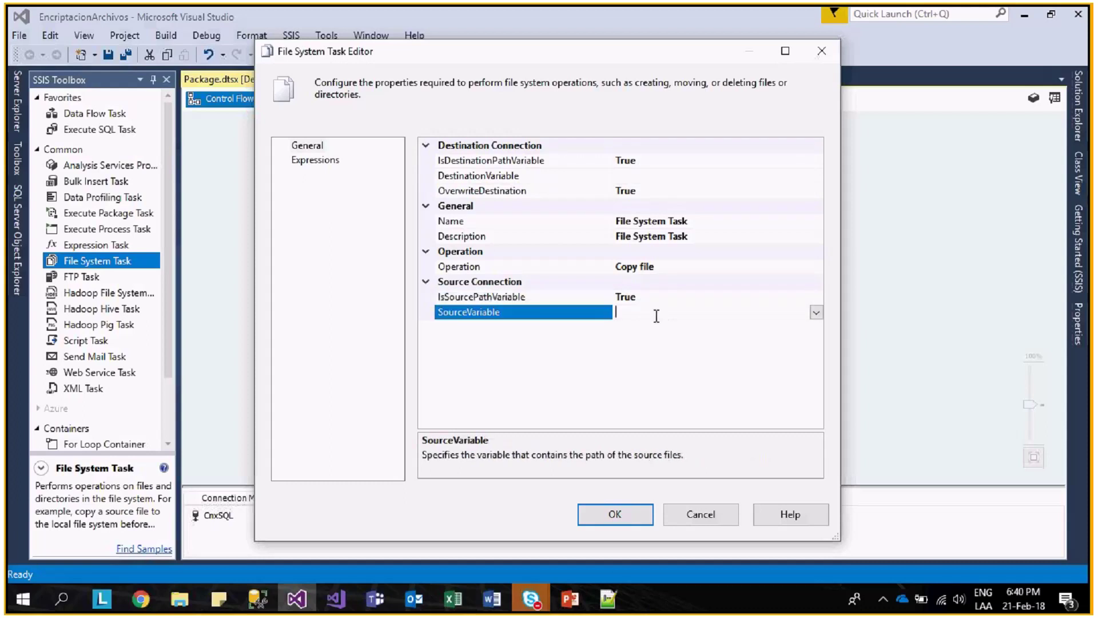
click(816, 313)
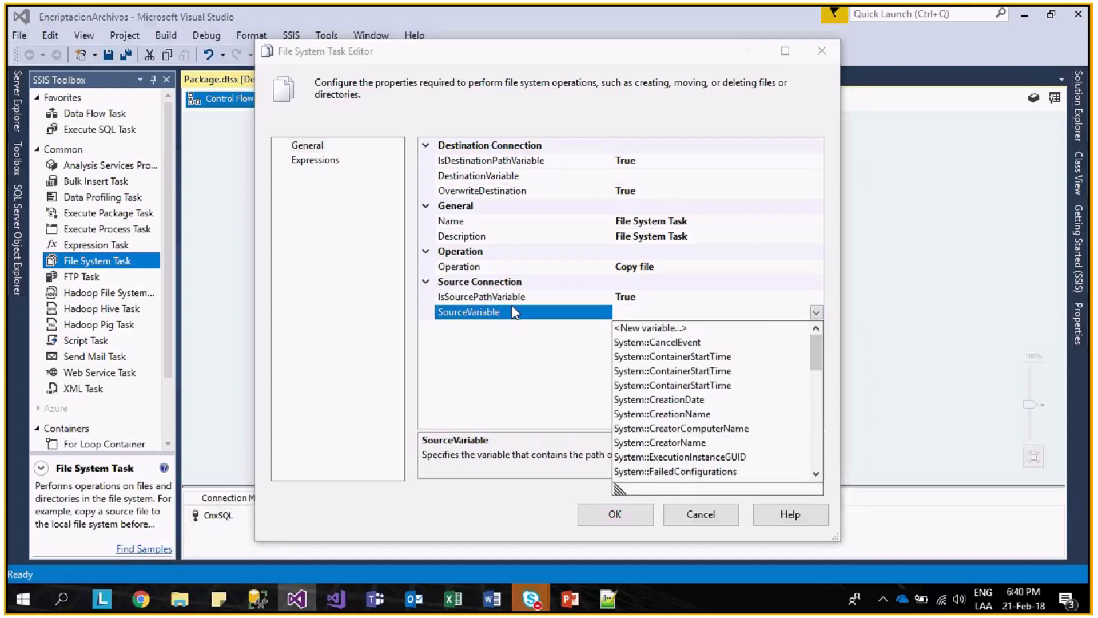
scroll(706, 423, down, 10)
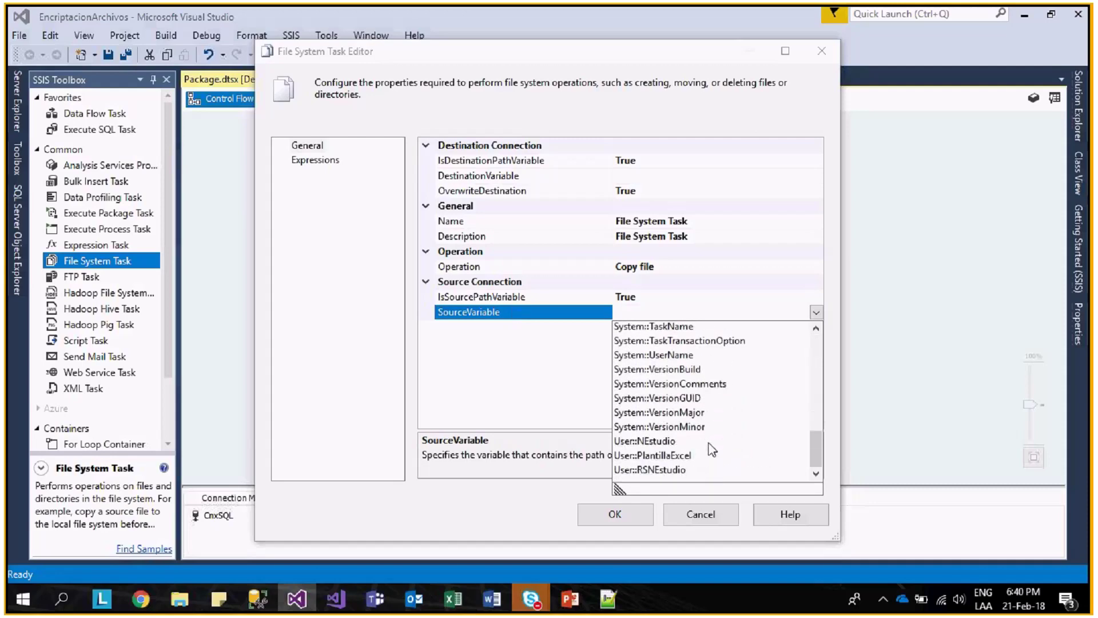
click(709, 454)
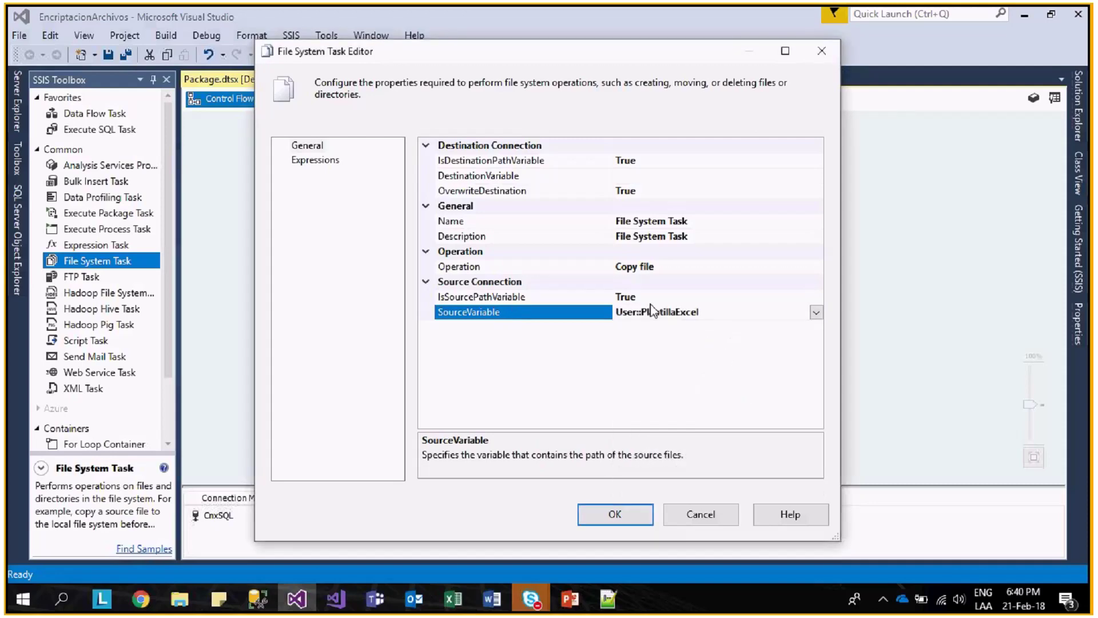
click(664, 176)
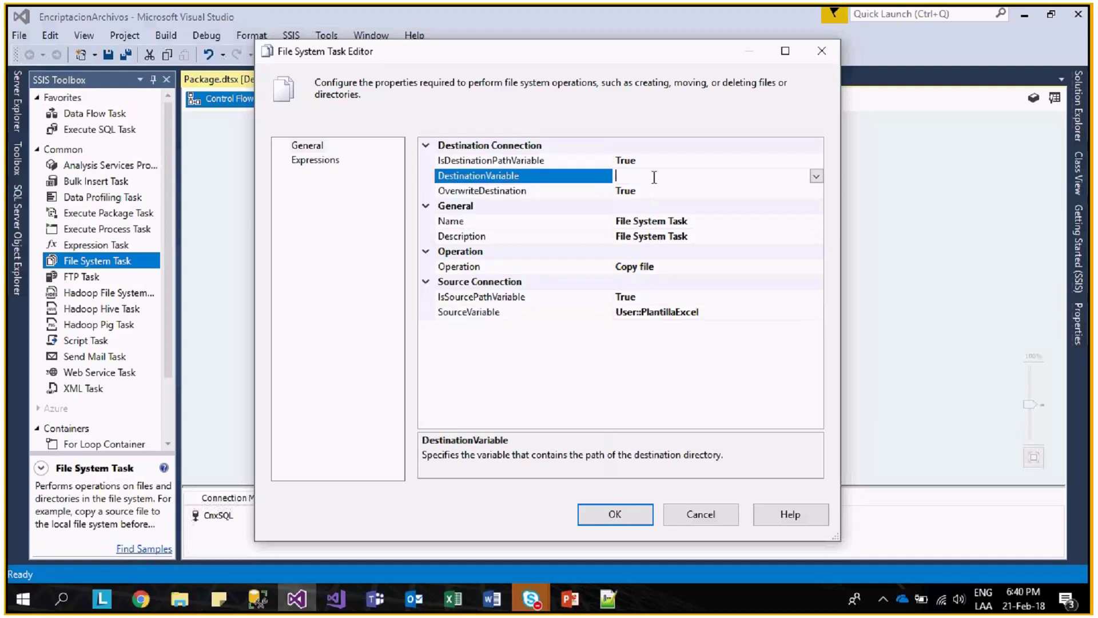
click(816, 176)
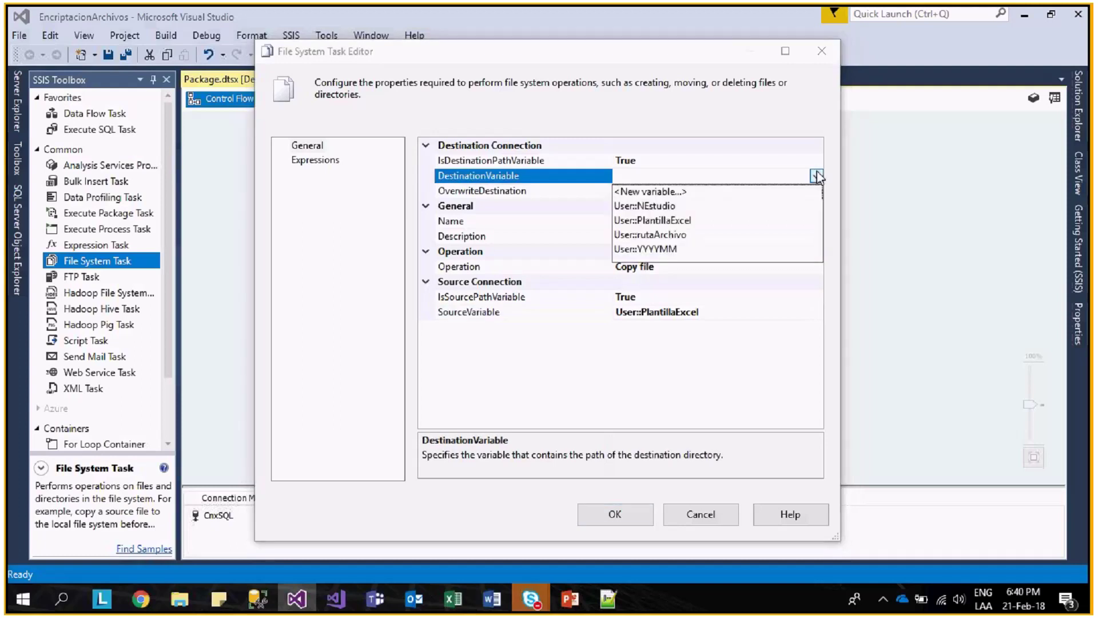
click(672, 235)
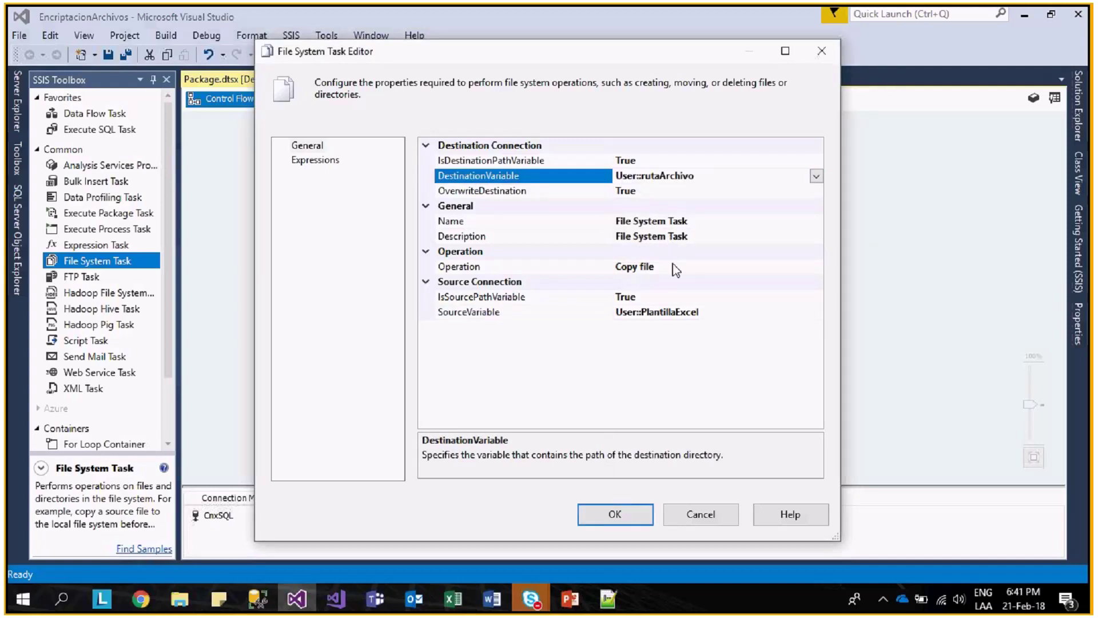
click(635, 514)
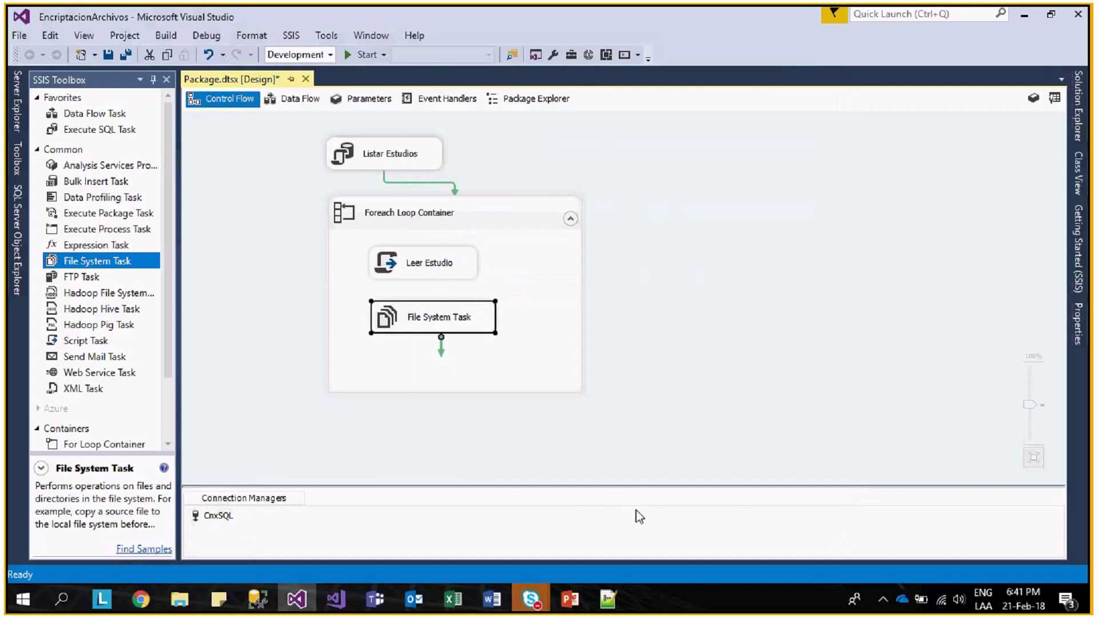
- Connect Leer Estudio to the File System Task and run the package
click(461, 272)
drag(432, 296, 437, 326)
click(462, 169)
click(363, 55)
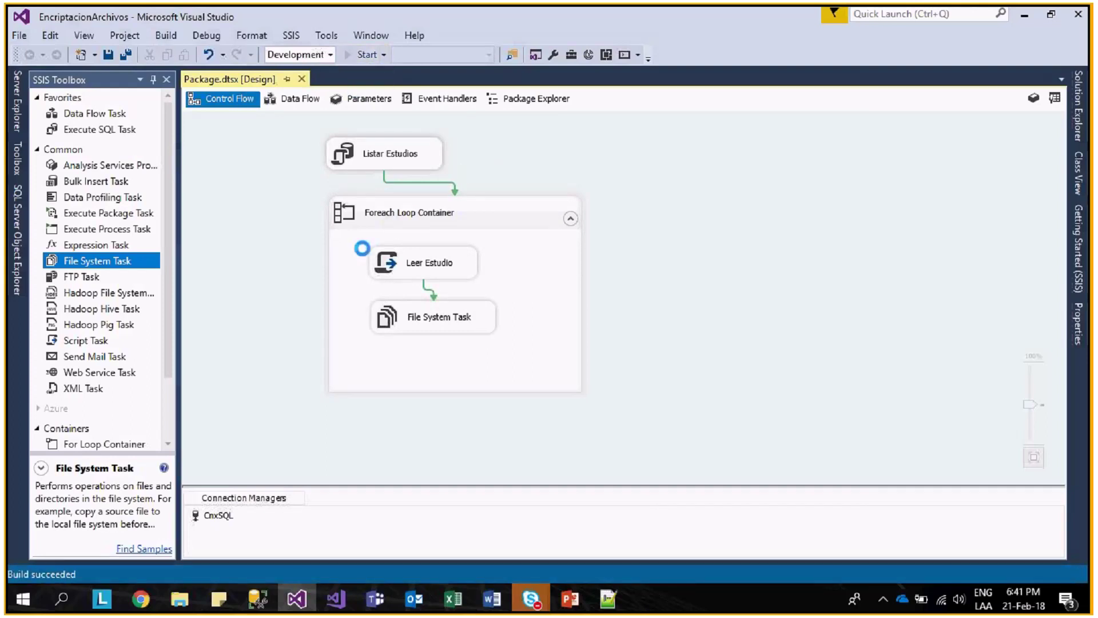
mouse_move(183, 607)
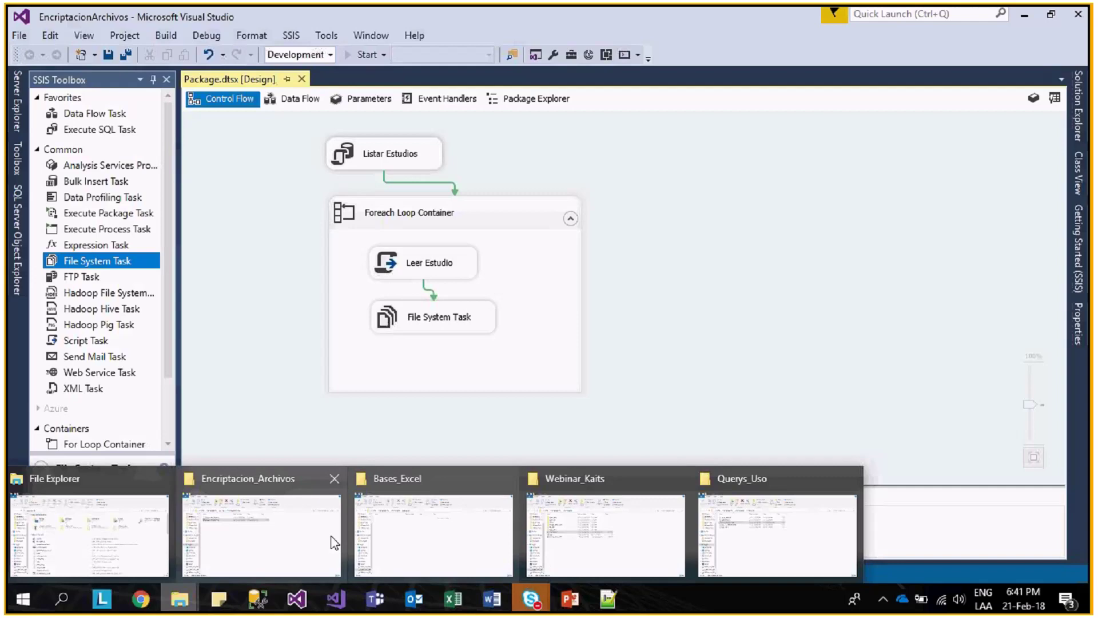
click(366, 481)
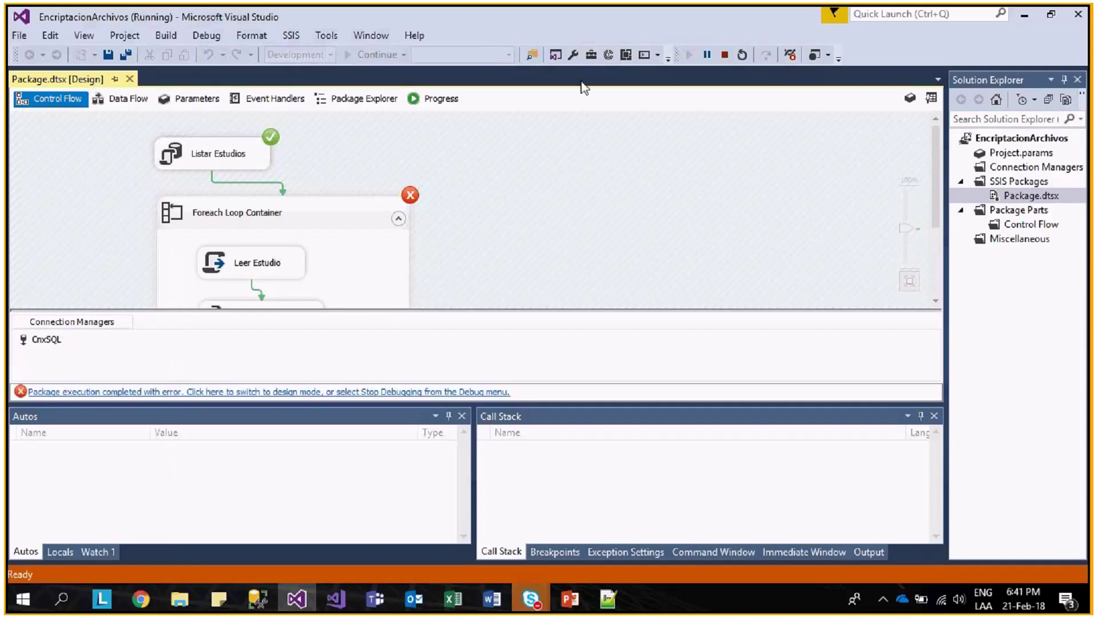
- Copy the error message text from the run's Progress log
click(438, 98)
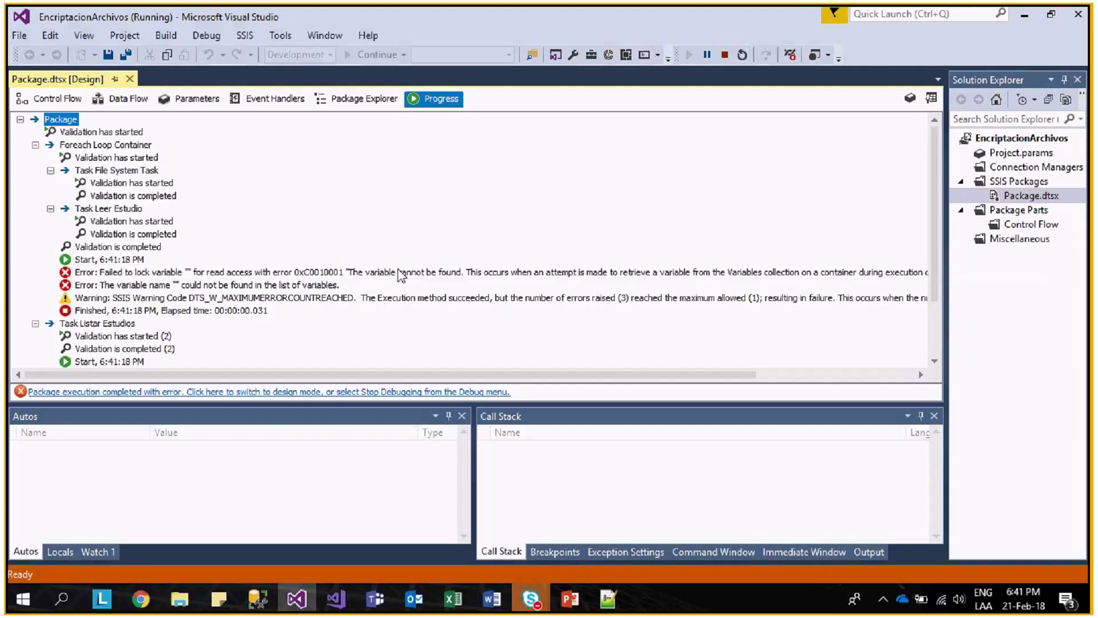
click(396, 272)
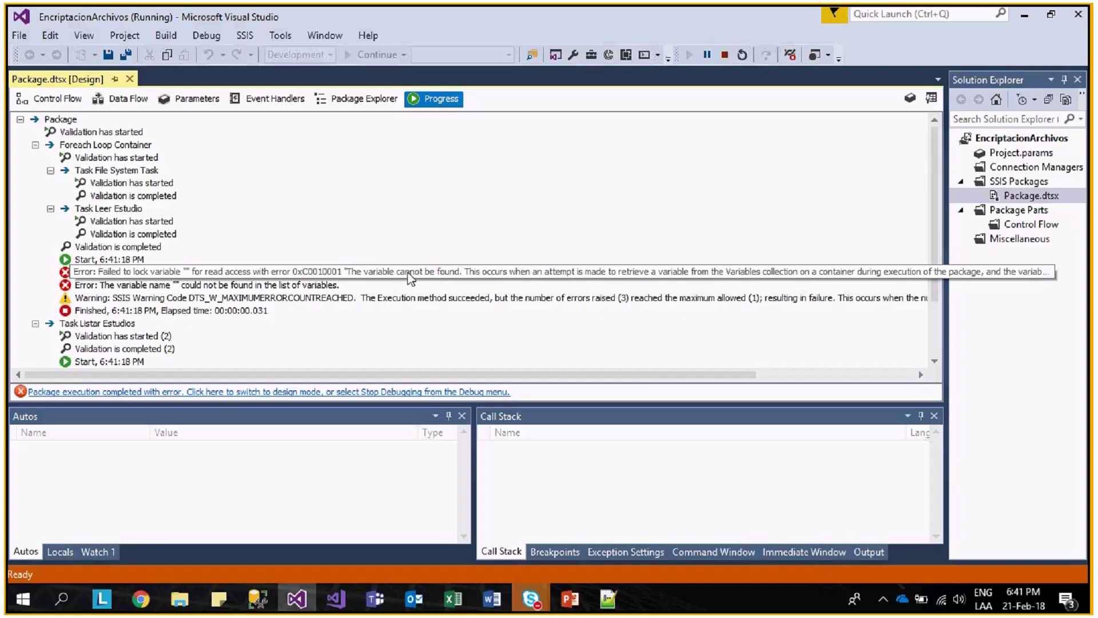
scroll(419, 289, down, 2)
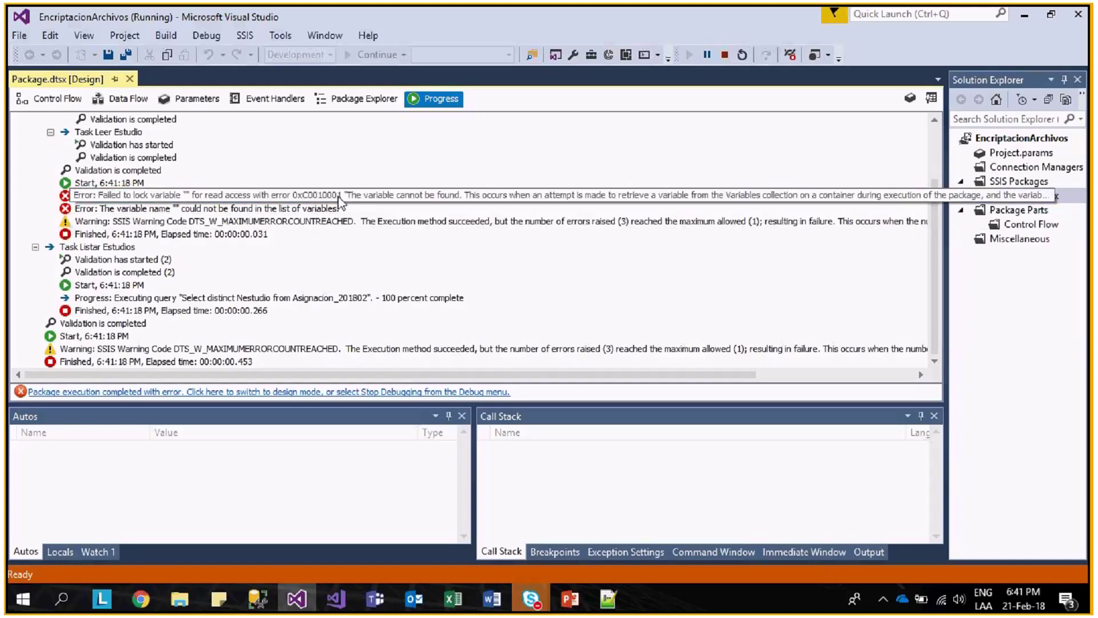
right_click(339, 201)
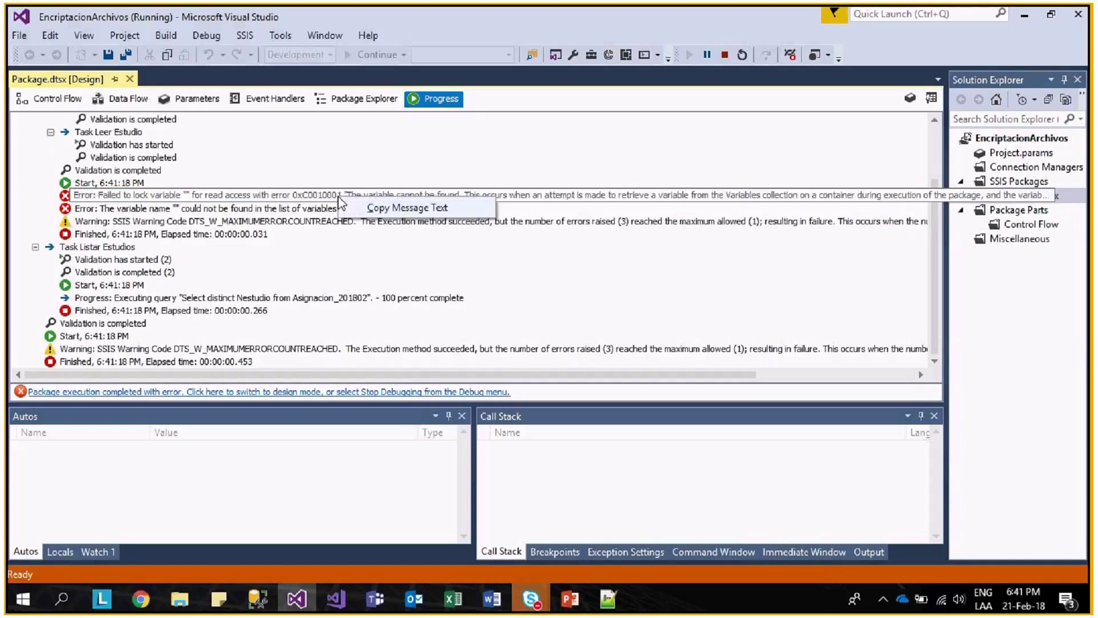
click(389, 207)
- Paste the error message into a new Notepad document and return to Visual Studio
key(super+r)
text(notepad)
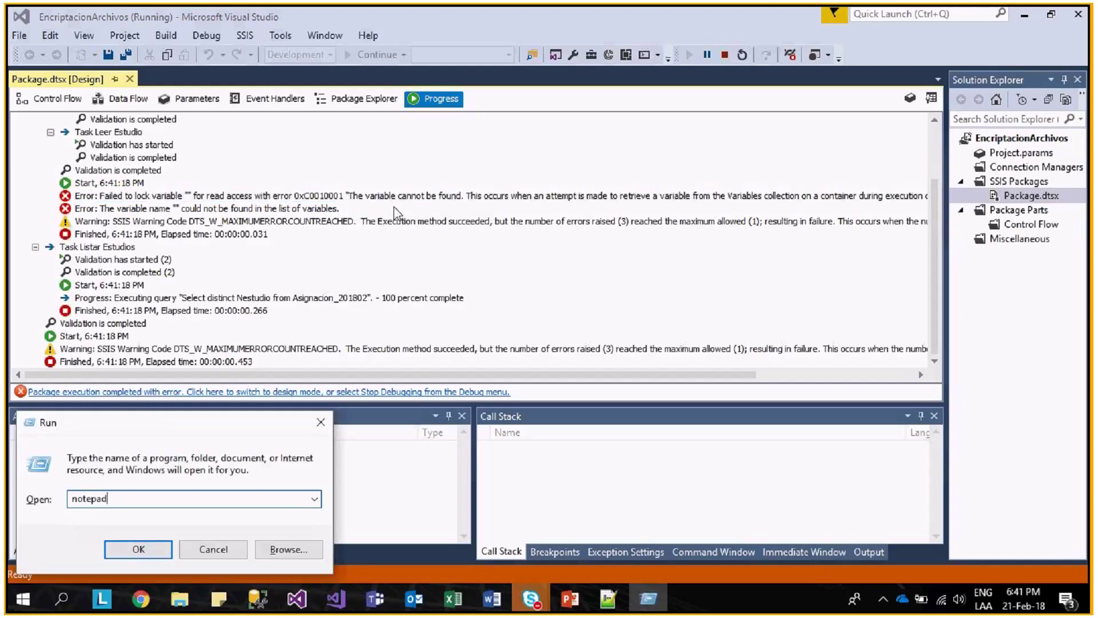
key(Return)
text(Error: Failed to lock variable "" for read access with error 0xC0010001 "The variable cannot be found. This occurs when an attempt is made to retrieve a variable from the Variables collection on a container during execution of the package, and the variable is not there. The variable name may have changed or the variable is not being created.".)
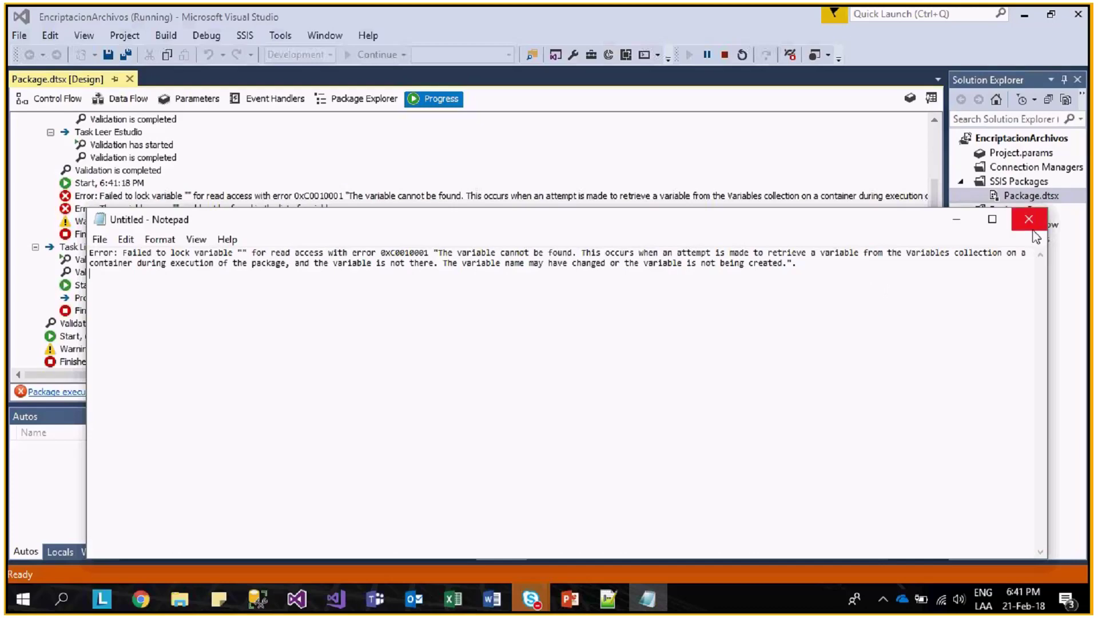
click(959, 221)
key(alt+Tab)
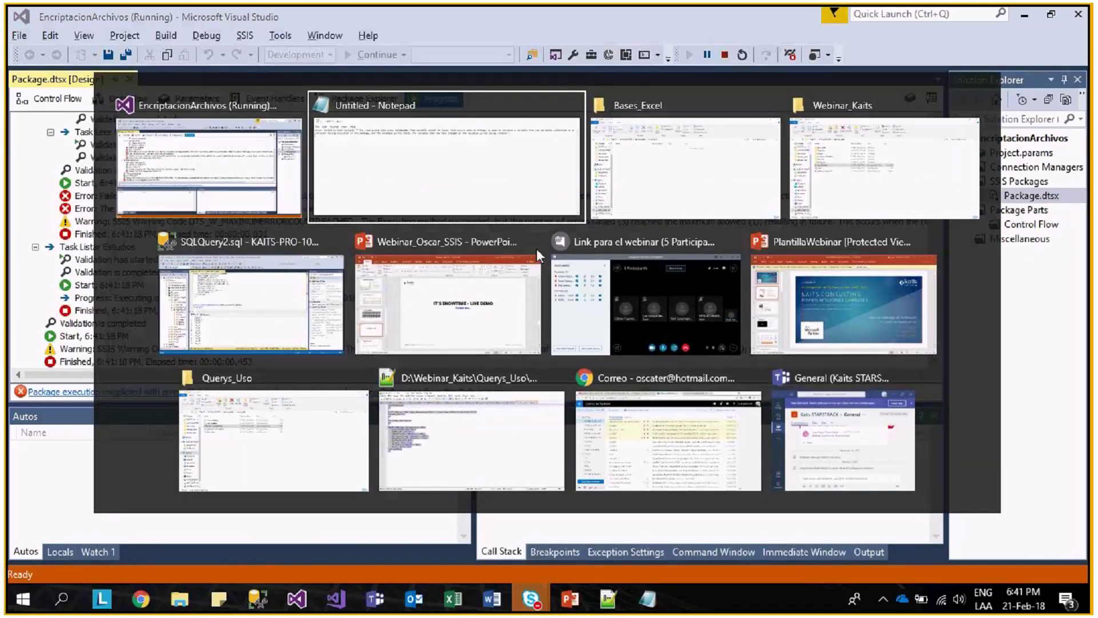
key(Escape)
- Stop debugging, set the Foreach loop's ADO source variable to User::RSNEstudio, and rerun the package
key(shift+F5)
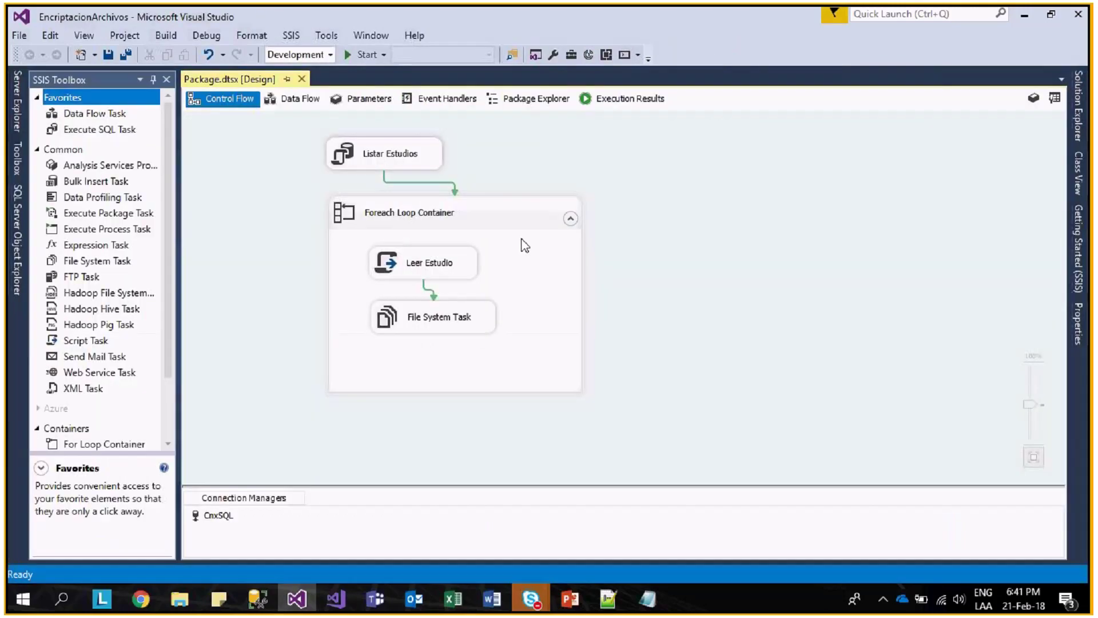
double_click(523, 245)
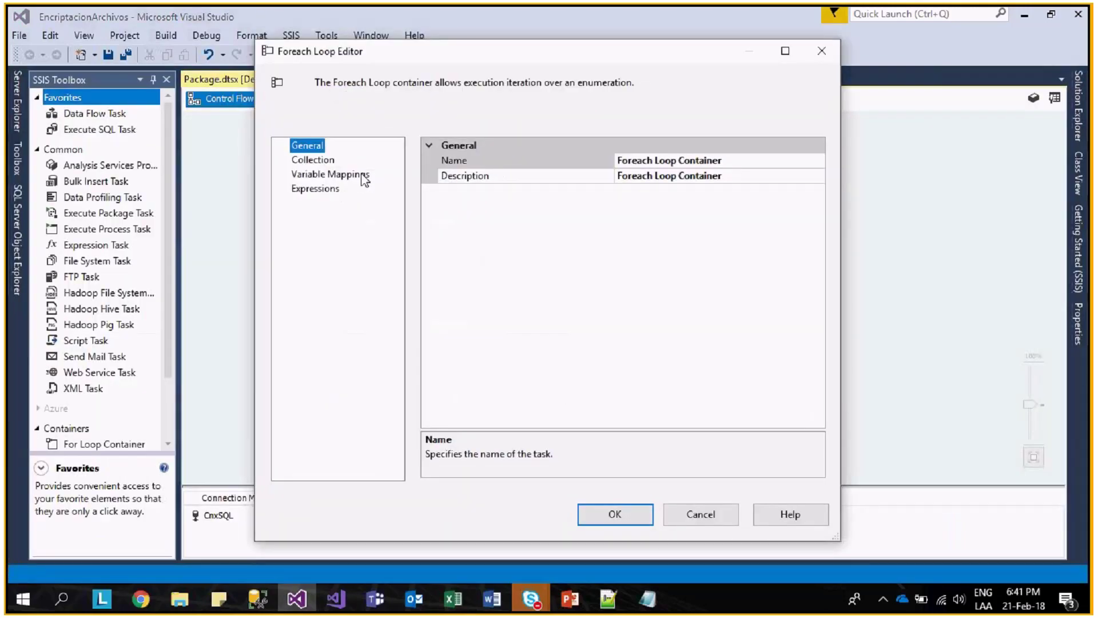
click(326, 160)
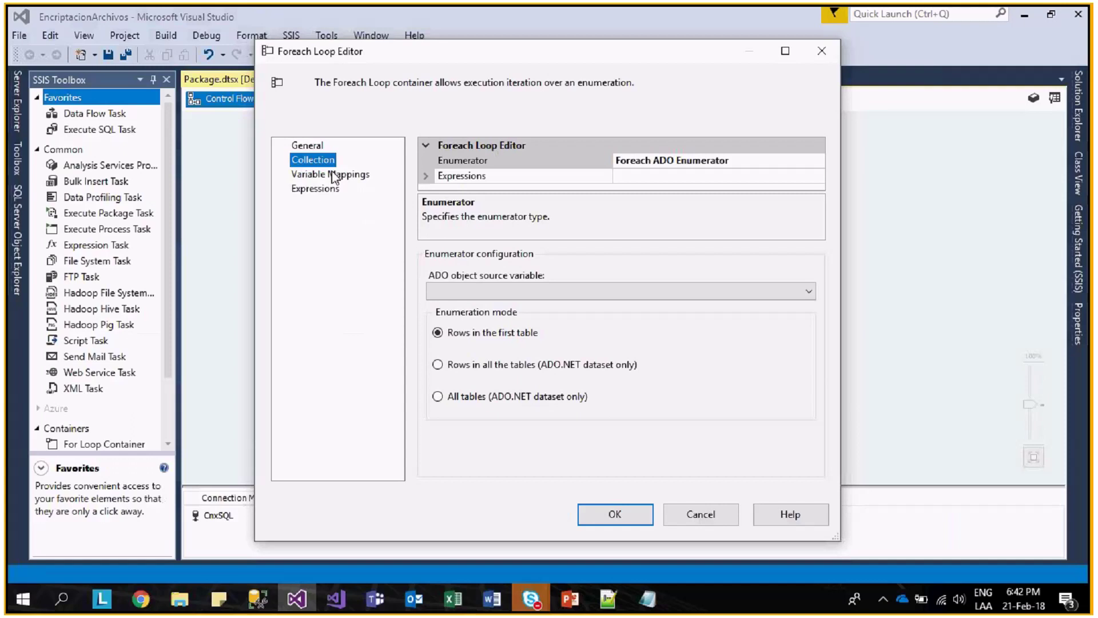
click(339, 178)
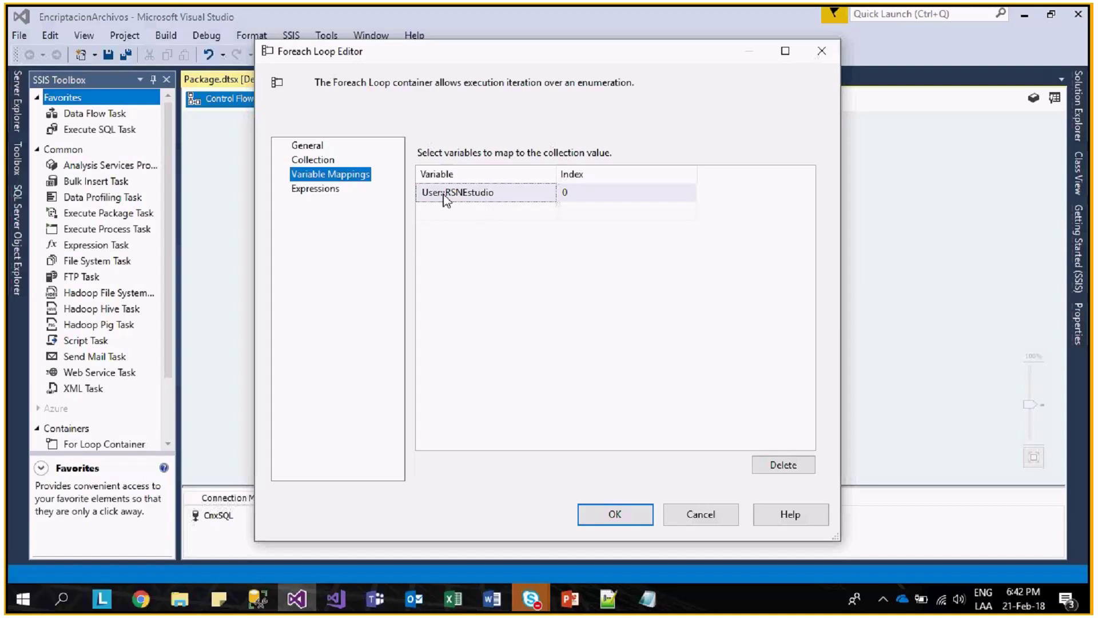
click(322, 190)
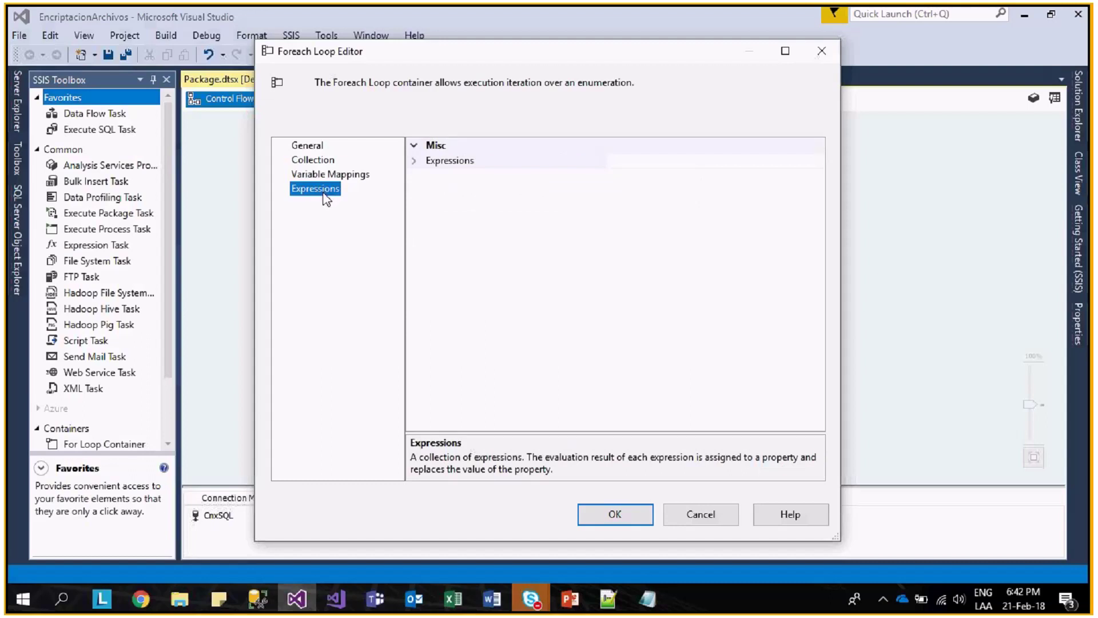
click(331, 175)
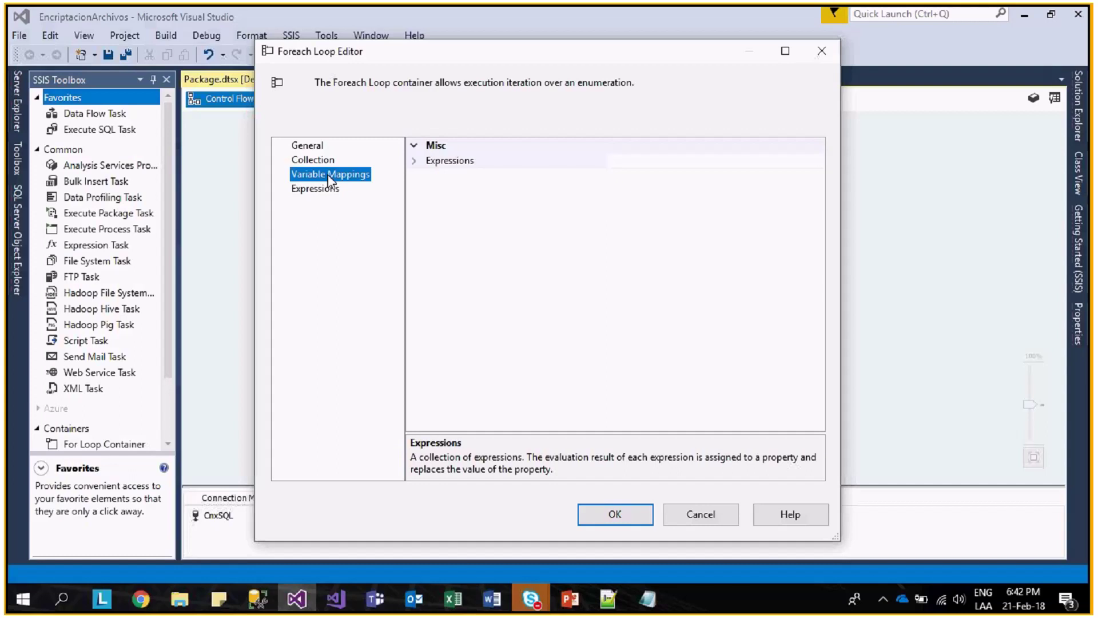
click(336, 160)
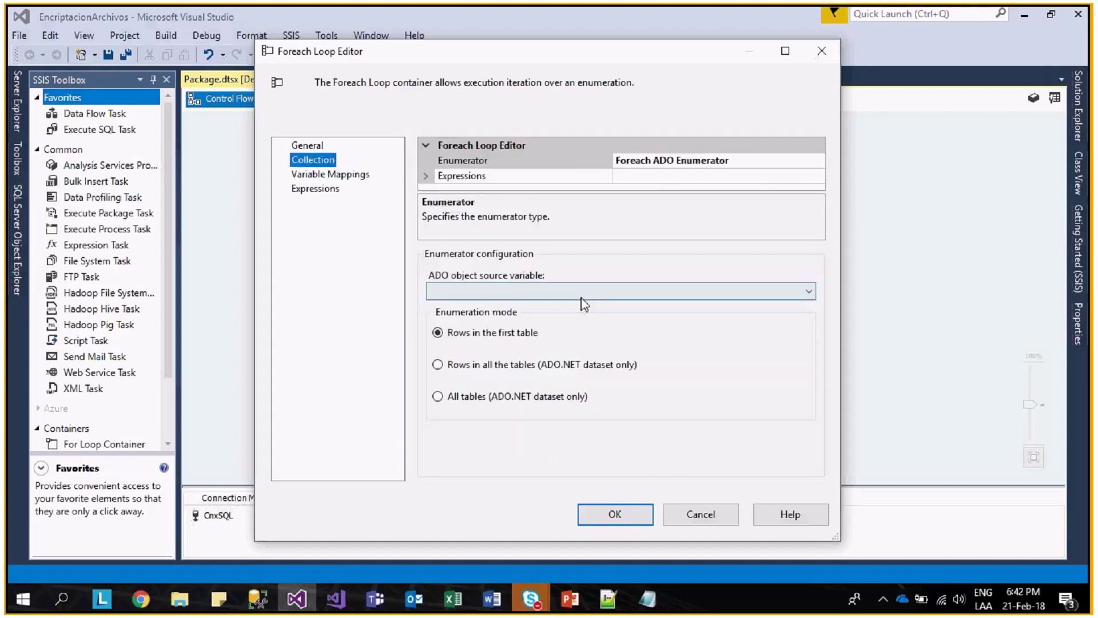
click(581, 296)
click(513, 342)
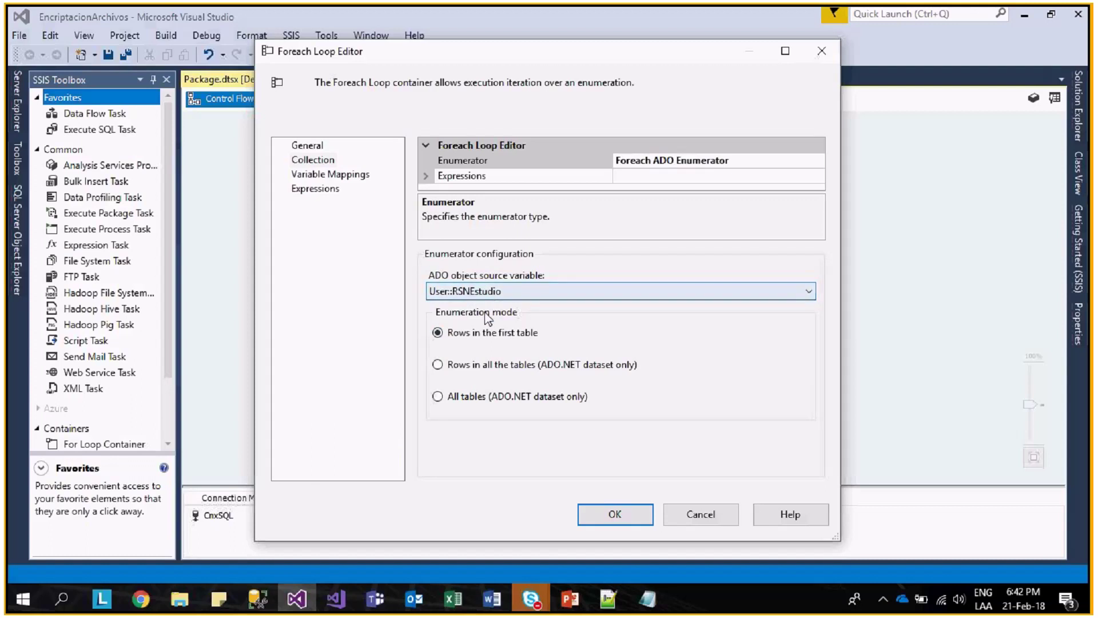
click(616, 513)
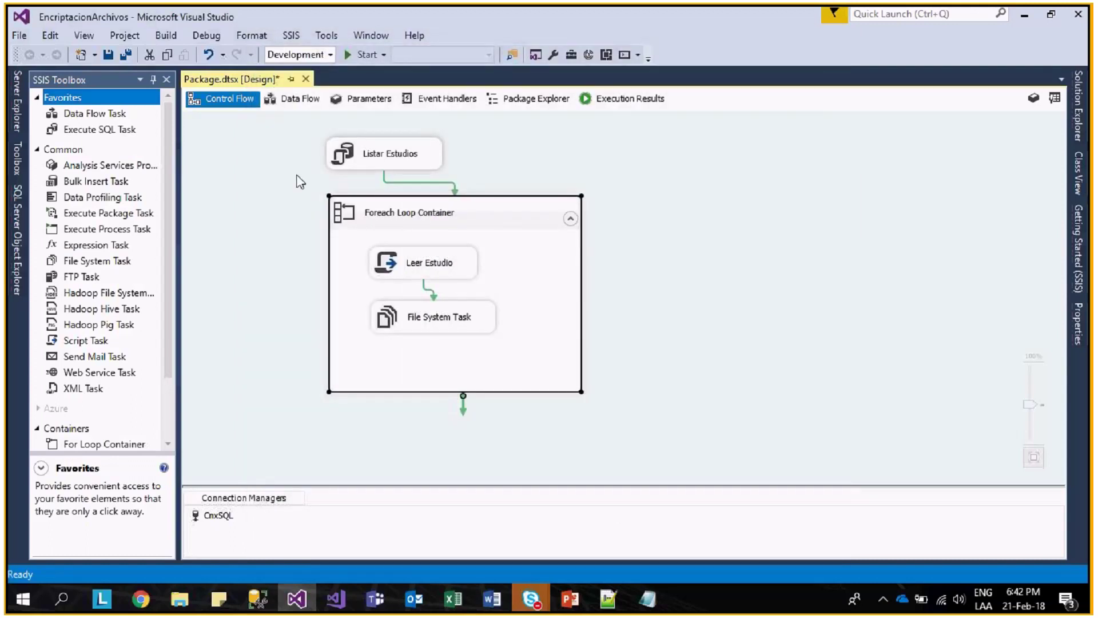
click(346, 55)
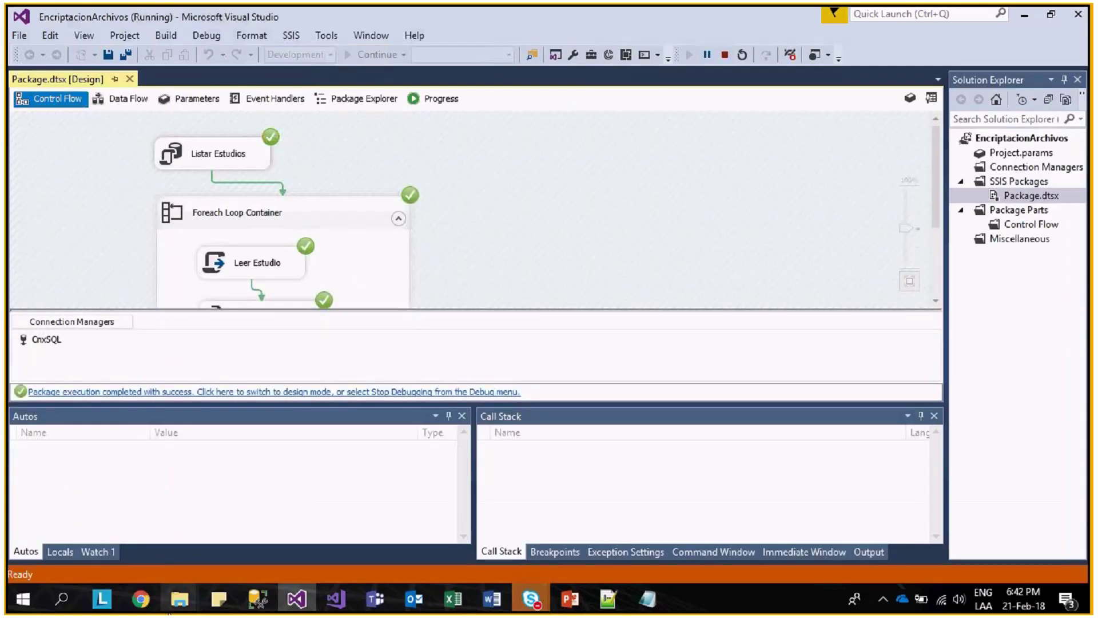
scroll(356, 271, down, 3)
- Open Asignacion_Out_01_201802 in Bases_Excel to inspect the generated workbook
mouse_move(180, 601)
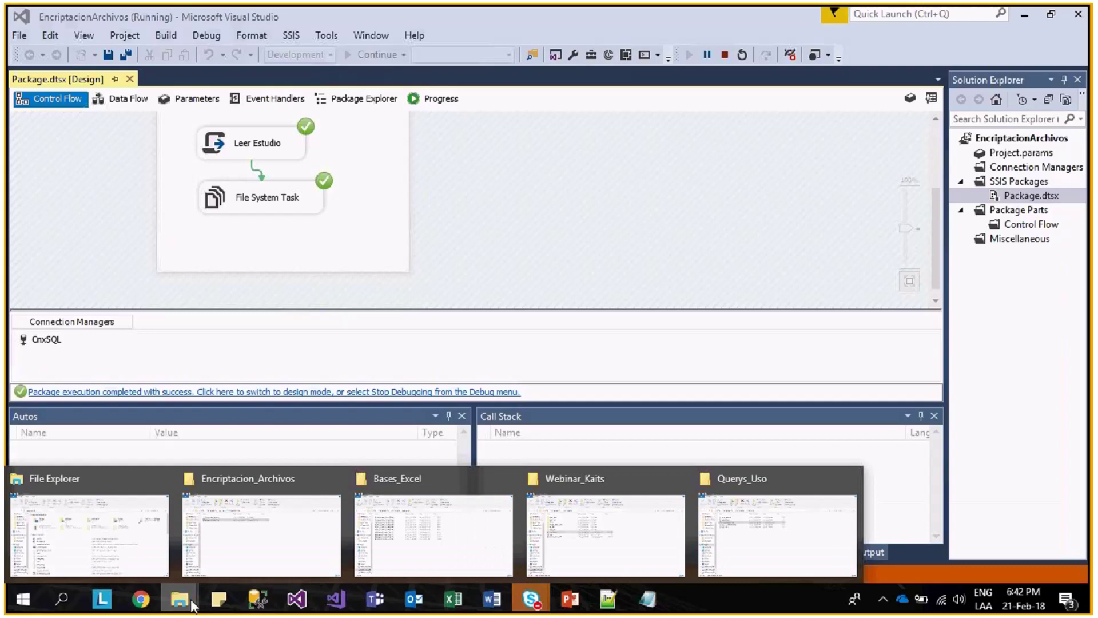
click(406, 558)
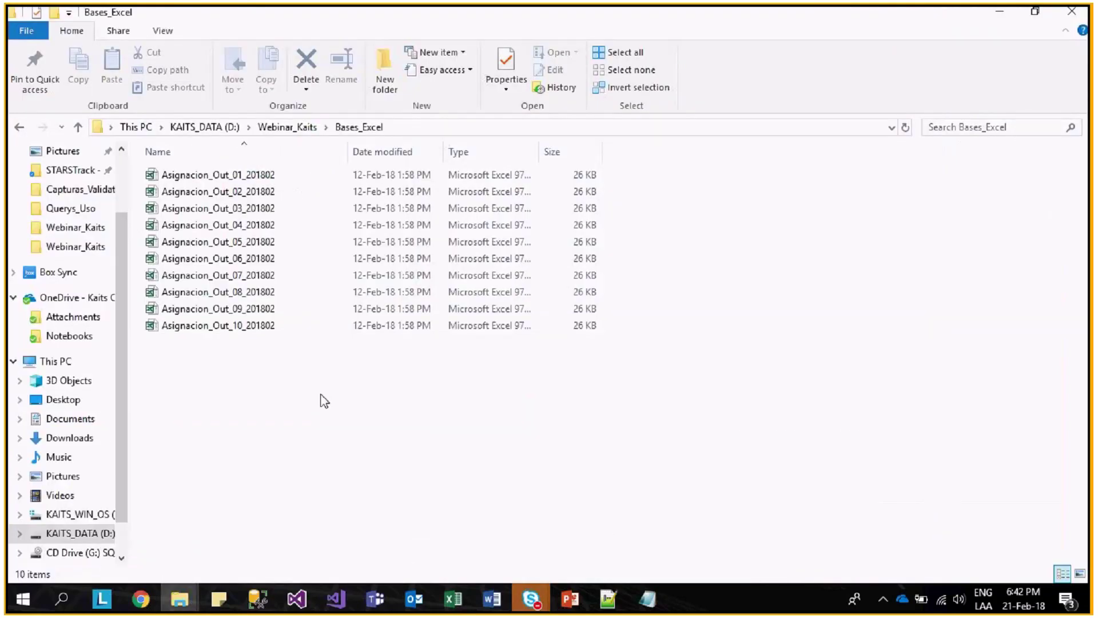
key(ctrl+a)
click(331, 372)
click(194, 176)
key(ctrl+a)
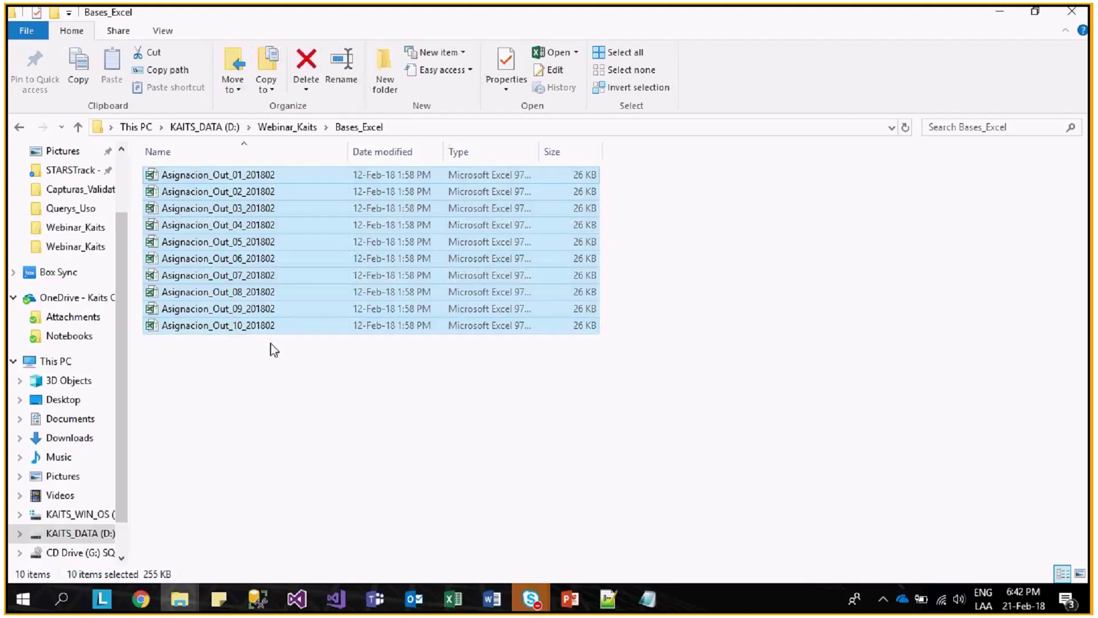
click(270, 343)
double_click(286, 174)
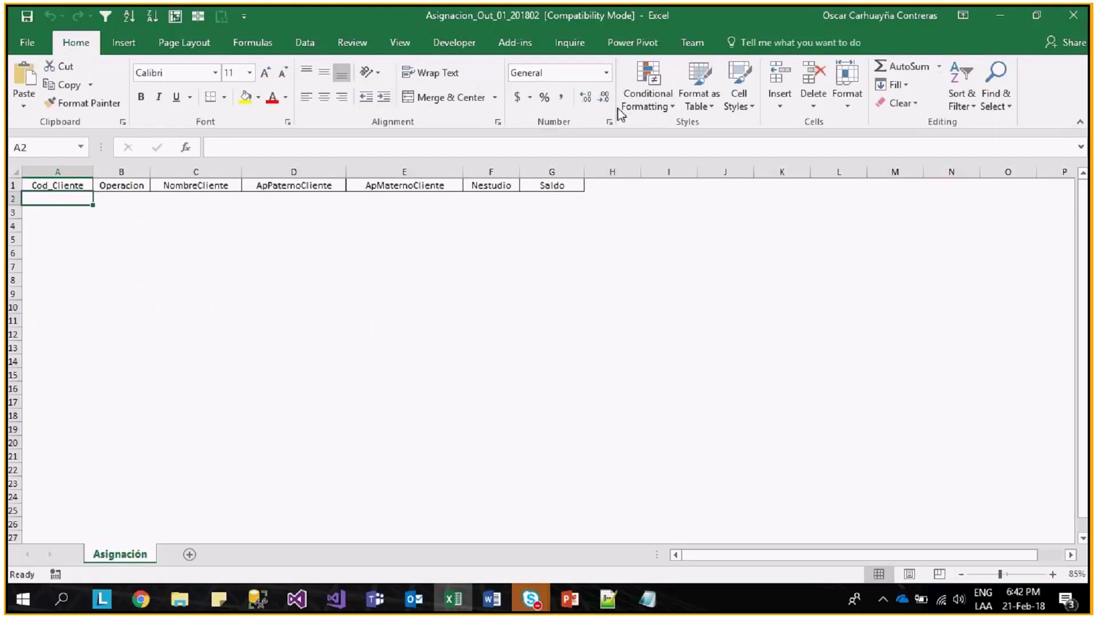
key(alt+Tab)
- Delete all ten Asignacion_Out workbooks, go up to Webinar_Kaits, and stop debugging in Visual Studio
drag(339, 393, 179, 123)
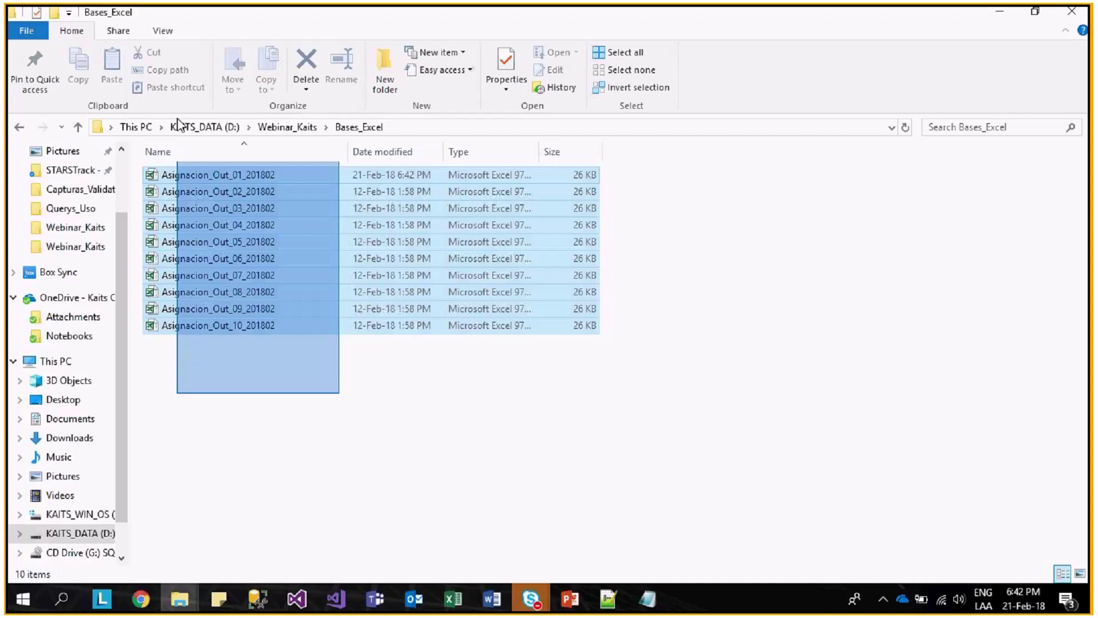
key(Delete)
click(287, 127)
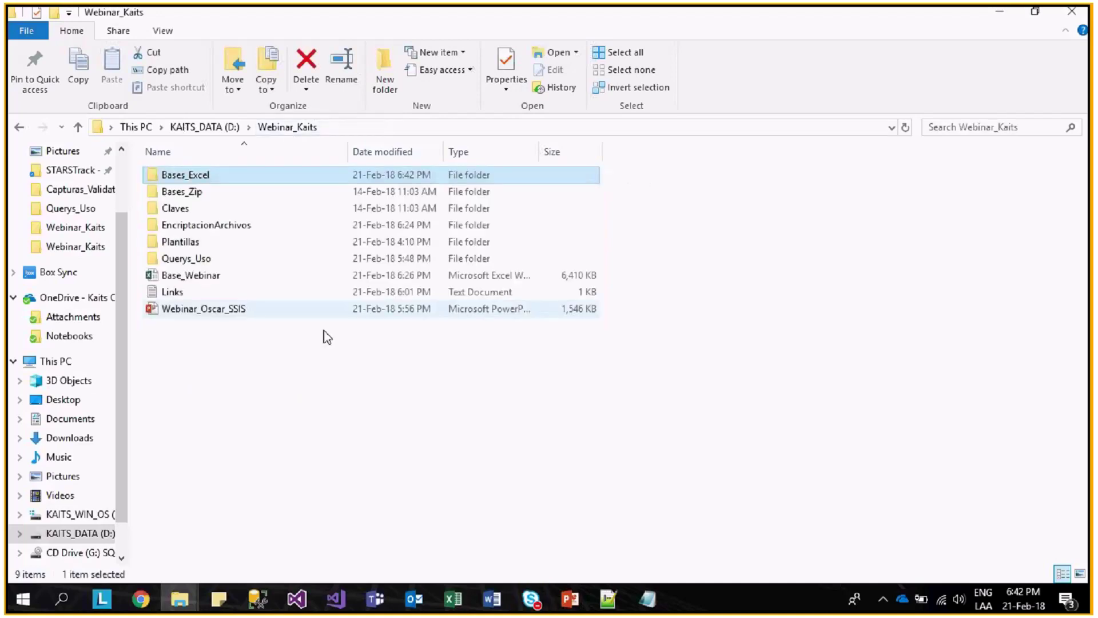
key(alt+Tab)
click(724, 54)
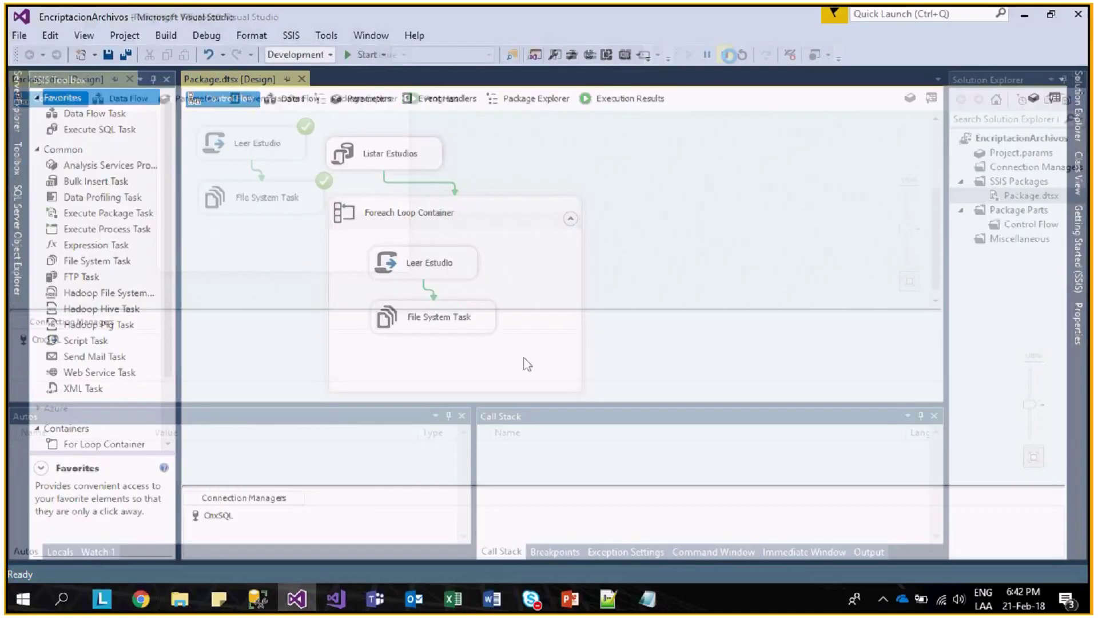
- Rename the File System Task to Copia_Plantilla
click(475, 322)
drag(474, 320, 476, 321)
click(476, 321)
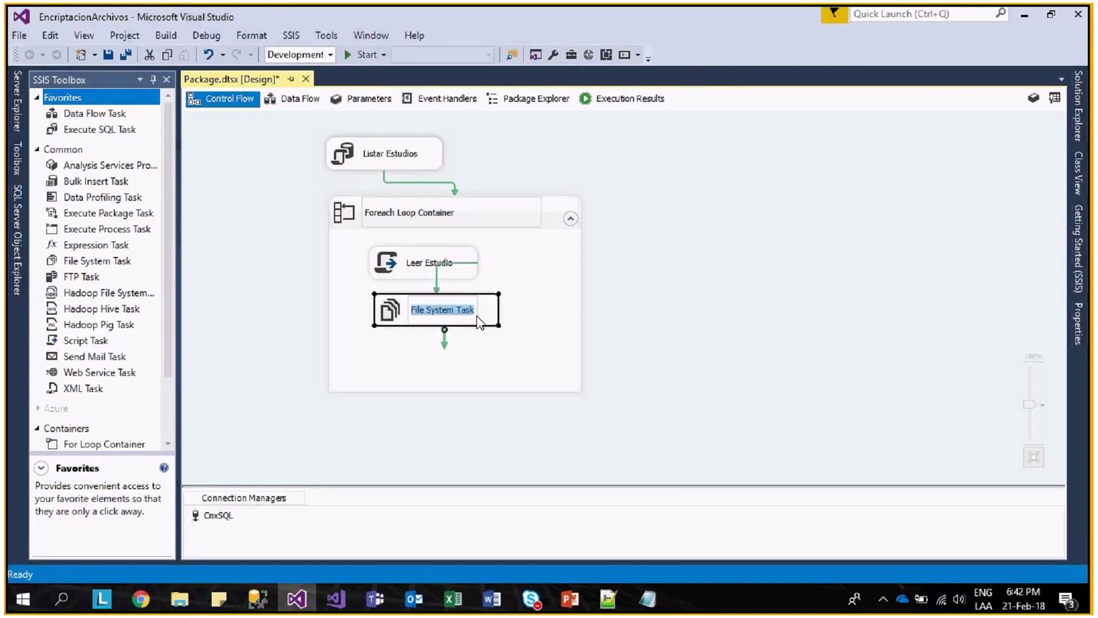
text(Copi)
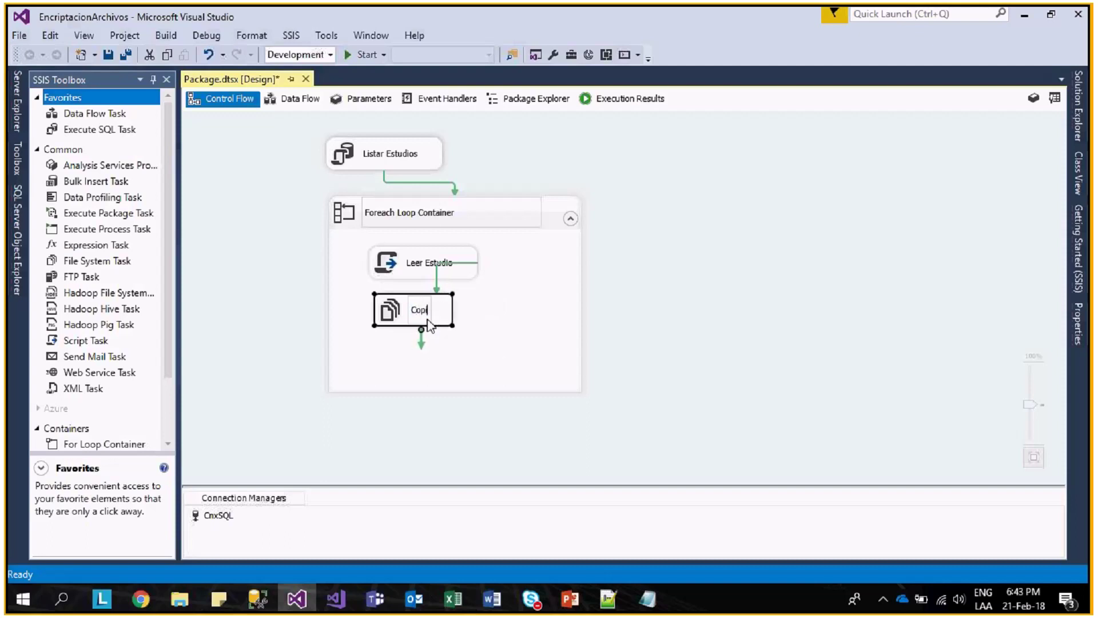
text(a_Plantilla)
key(Return)
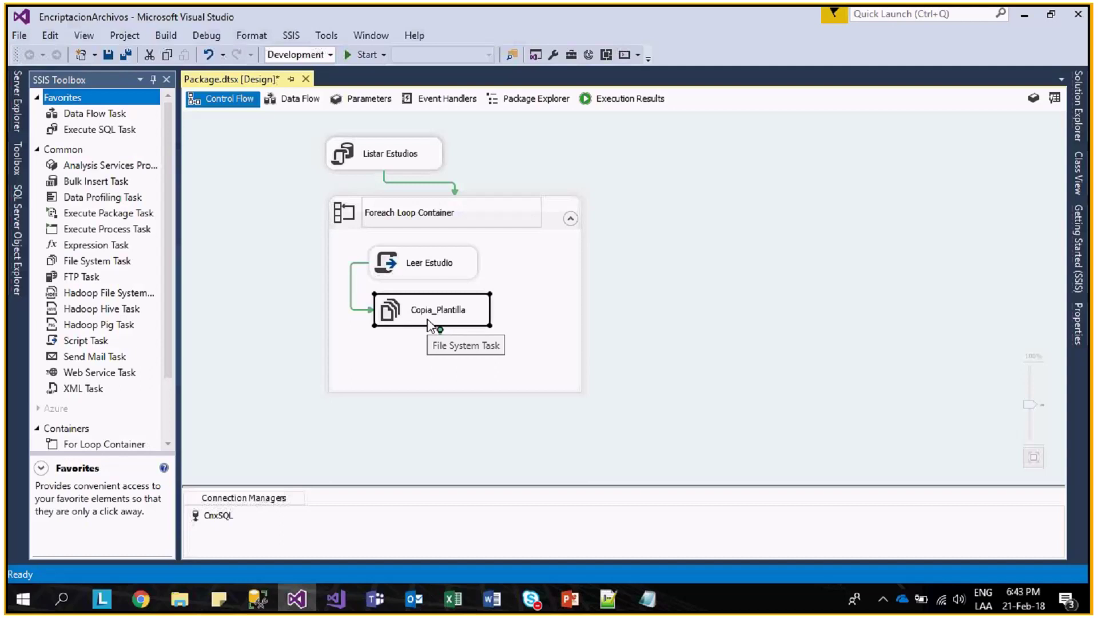
click(567, 396)
- Enlarge the Foreach Loop Container by dragging its bottom edge down
scroll(466, 368, down, 1)
click(472, 359)
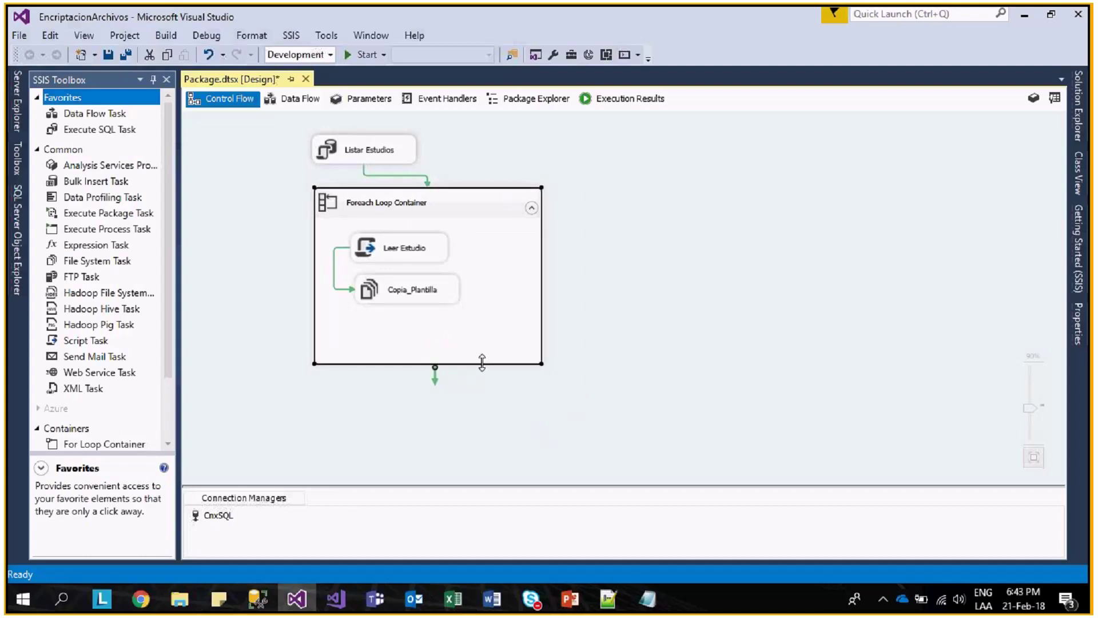
drag(483, 362, 493, 472)
click(410, 269)
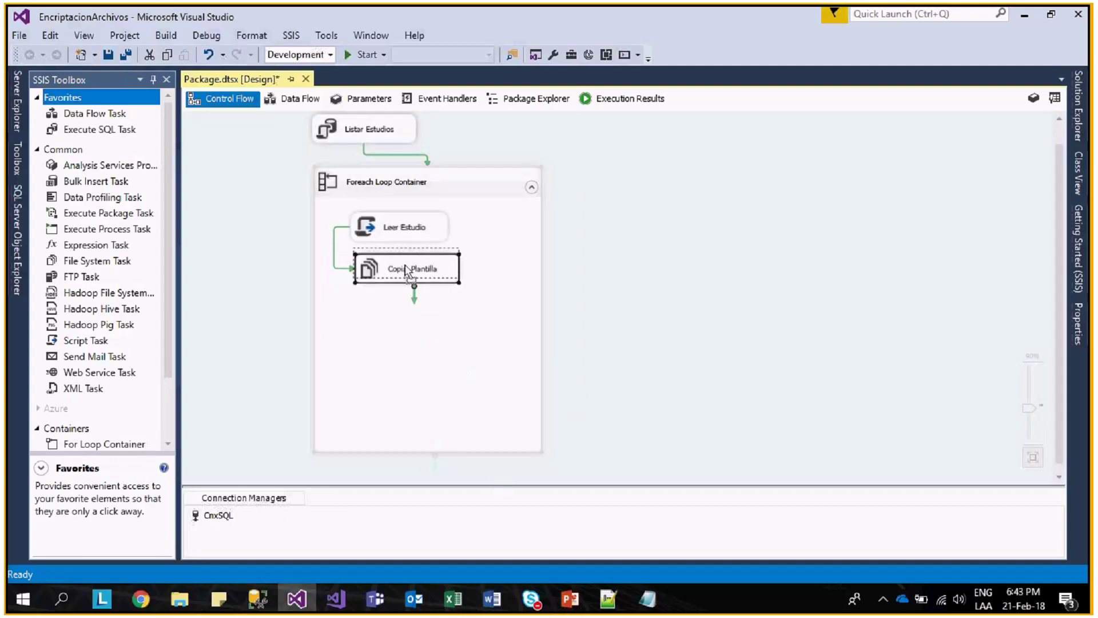
click(432, 322)
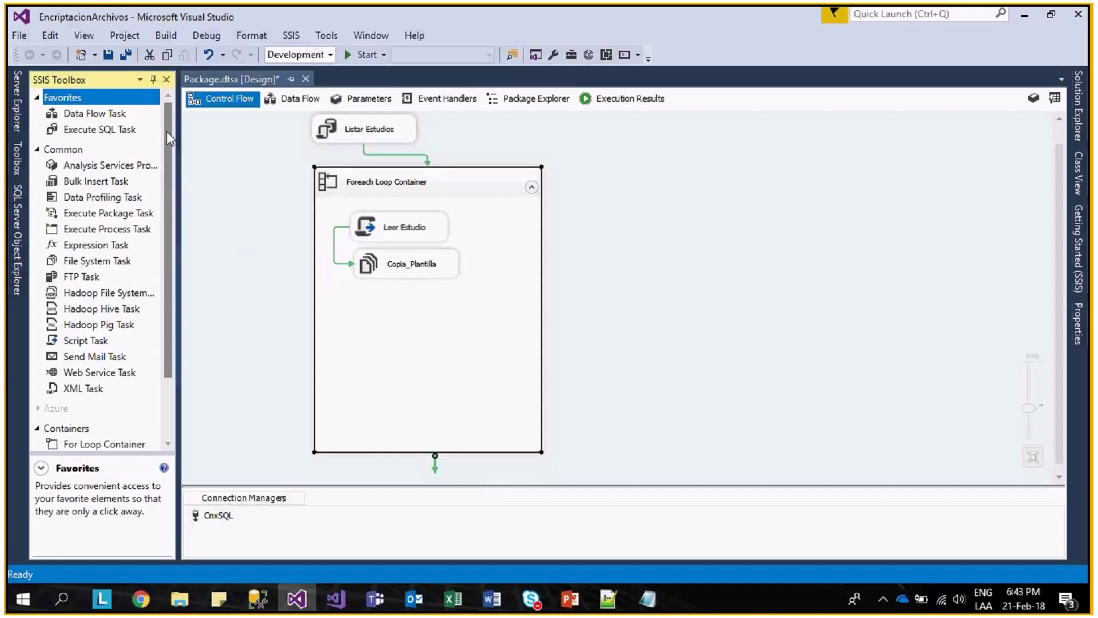
- Add a Data Flow Task to the loop, connected to run after Copia_Plantilla
click(88, 122)
drag(87, 117, 411, 304)
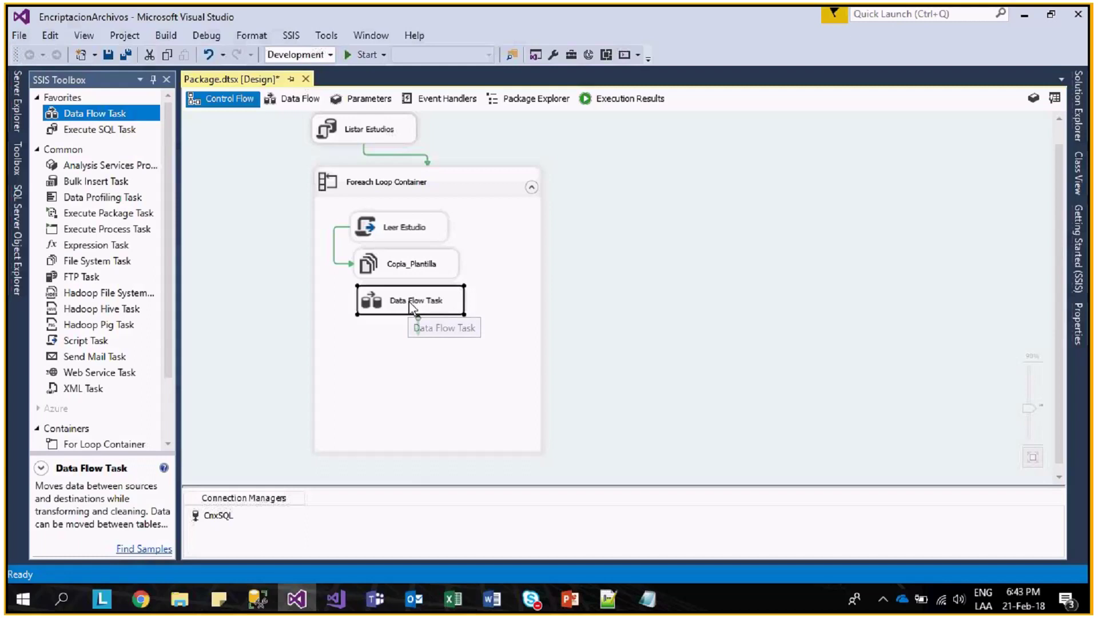
click(412, 303)
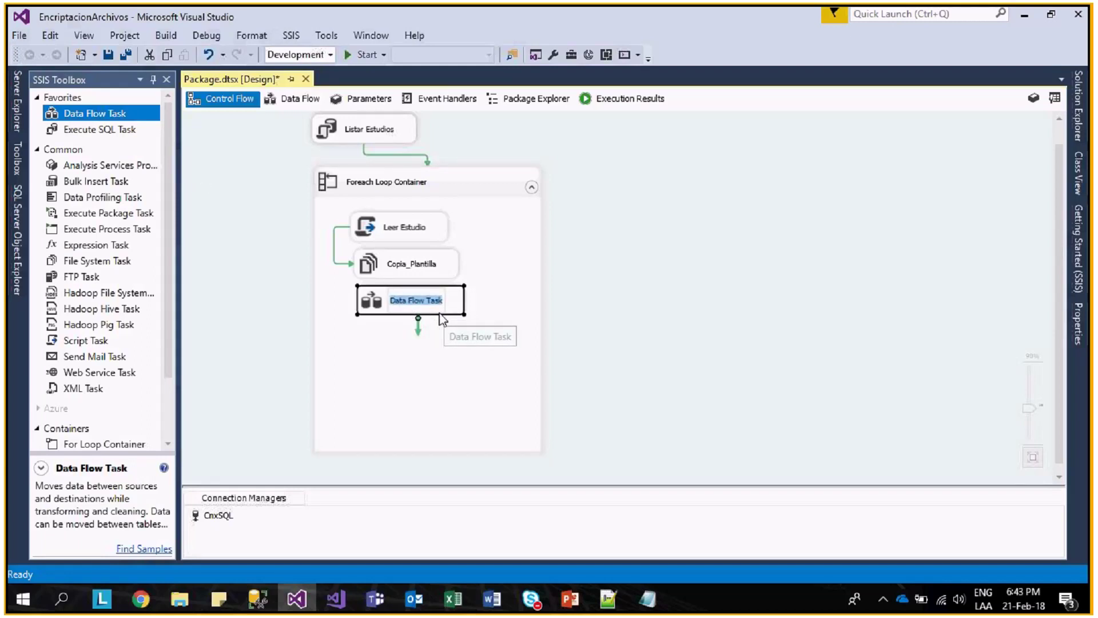
click(426, 274)
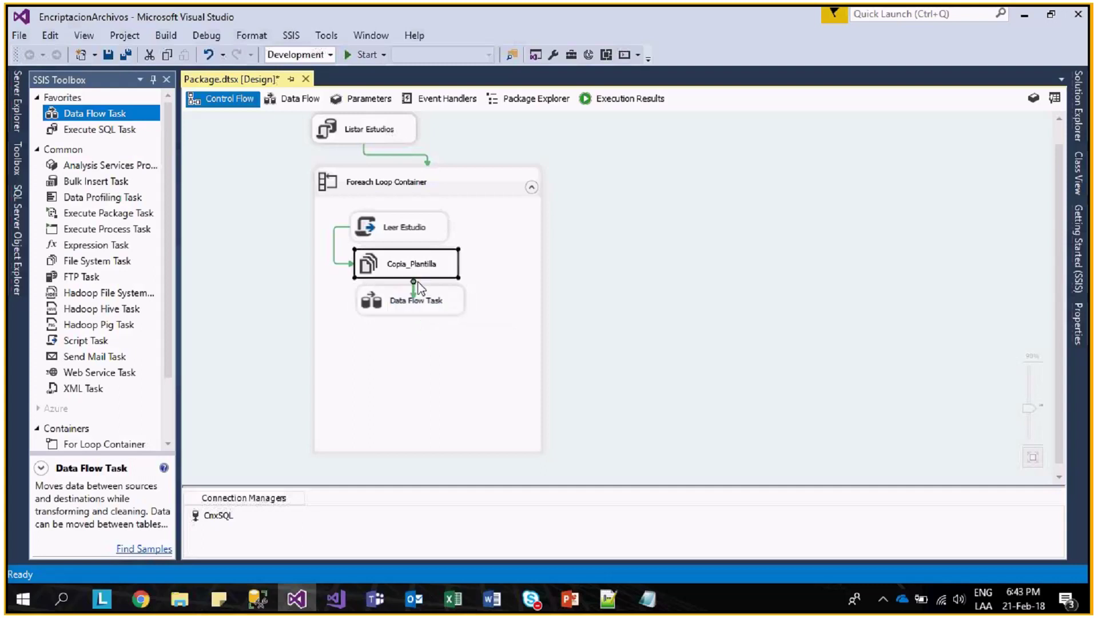
drag(415, 294, 414, 303)
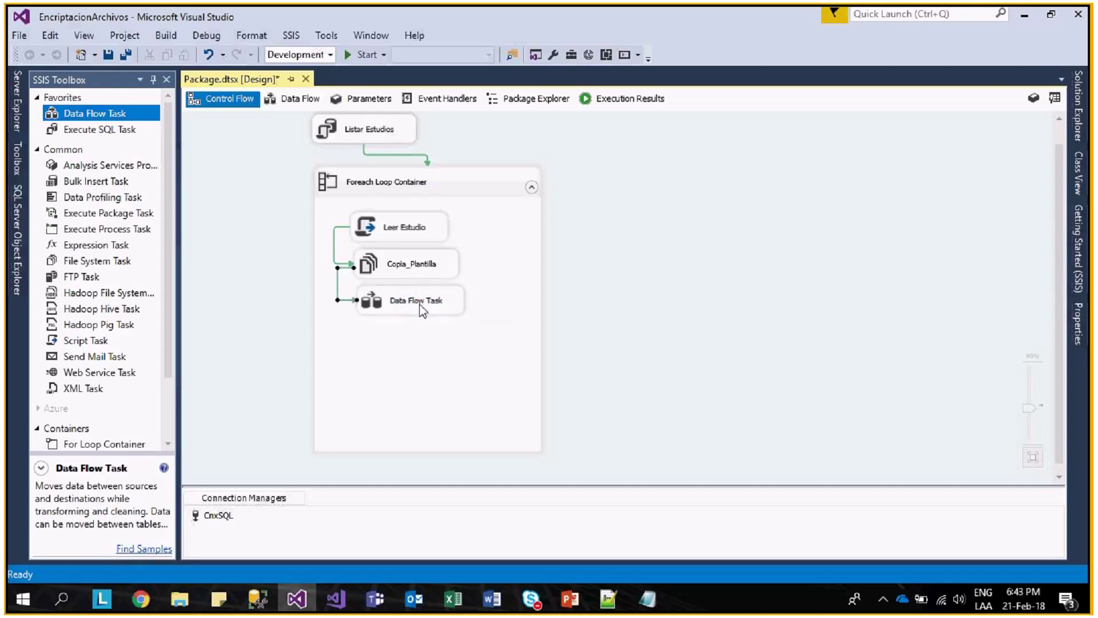
click(407, 300)
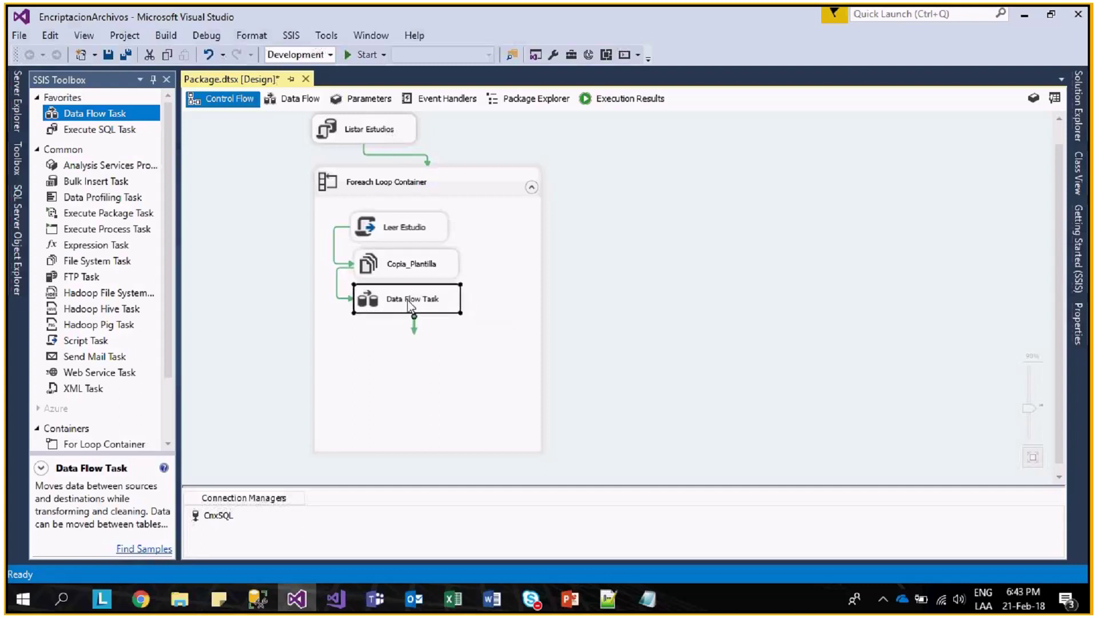
click(441, 237)
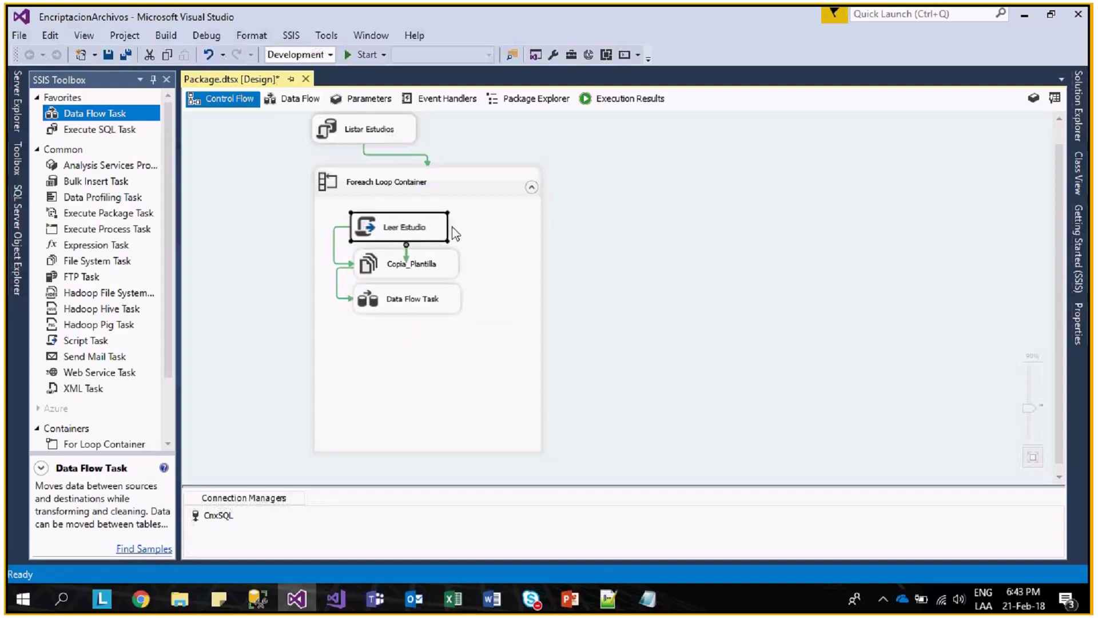
- Open the Data Flow Task's design surface and drop an OLE DB Source onto it
double_click(438, 299)
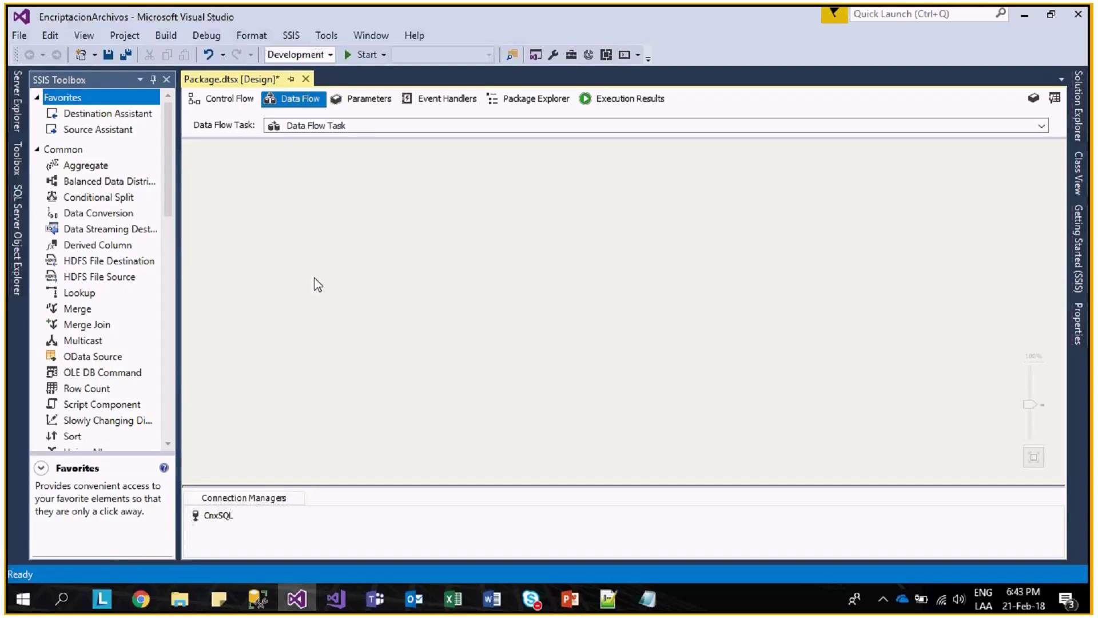
scroll(175, 229, down, 15)
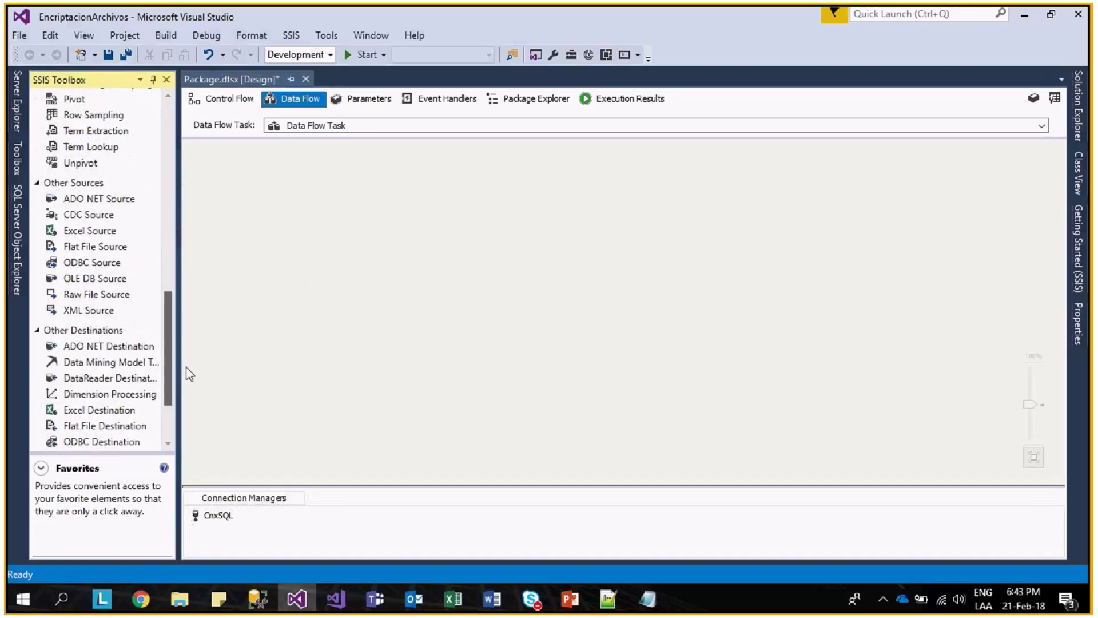
scroll(183, 389, down, 5)
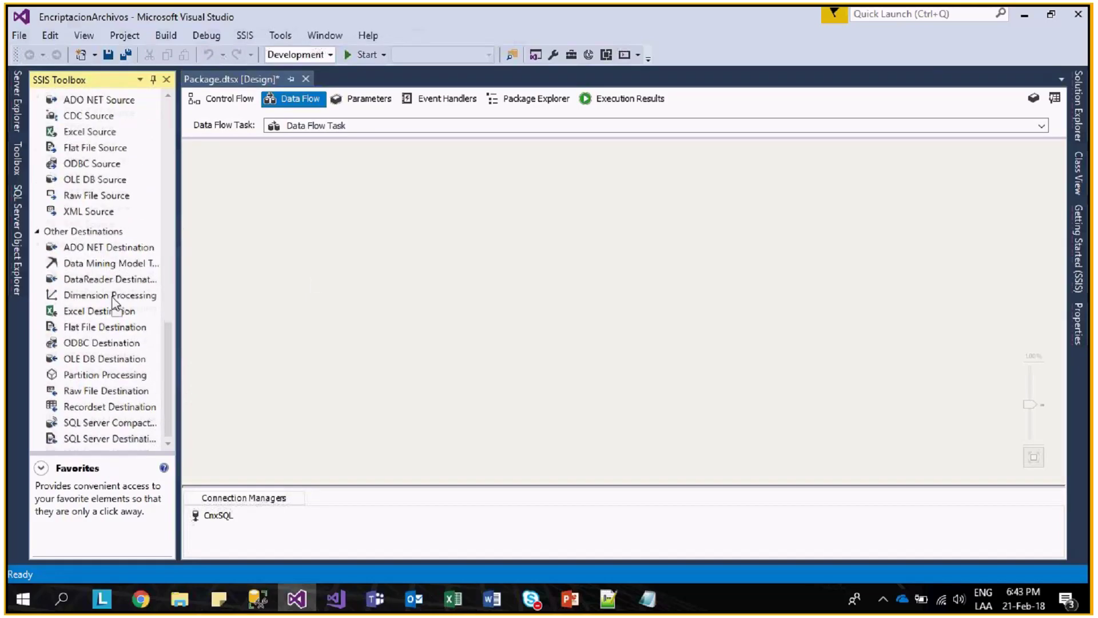
scroll(108, 394, up, 8)
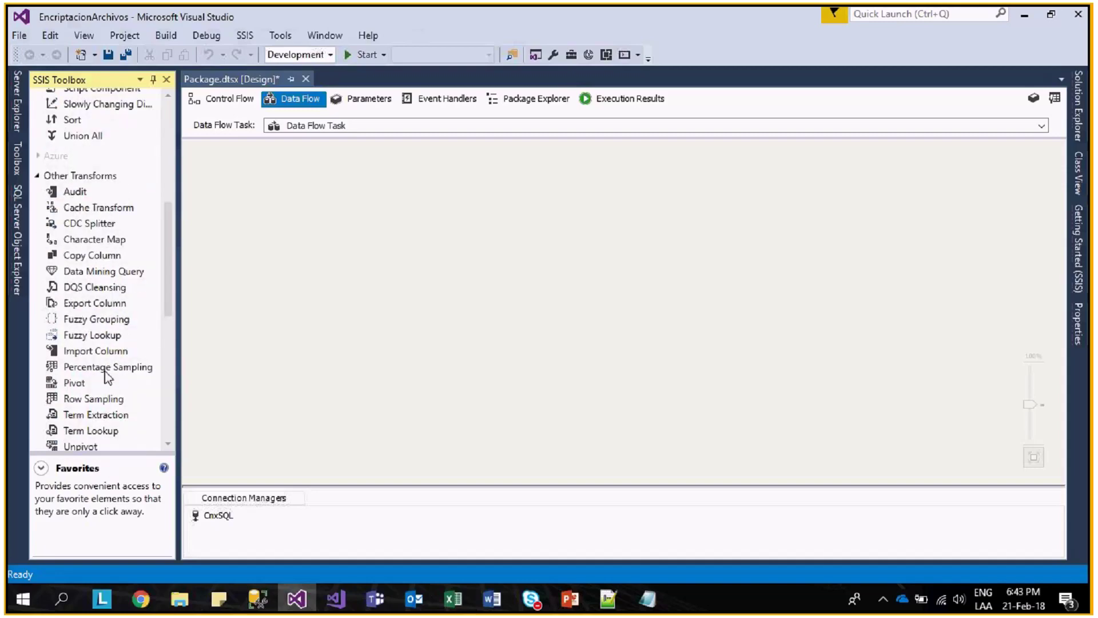
scroll(108, 378, up, 10)
scroll(115, 294, down, 17)
scroll(108, 309, up, 2)
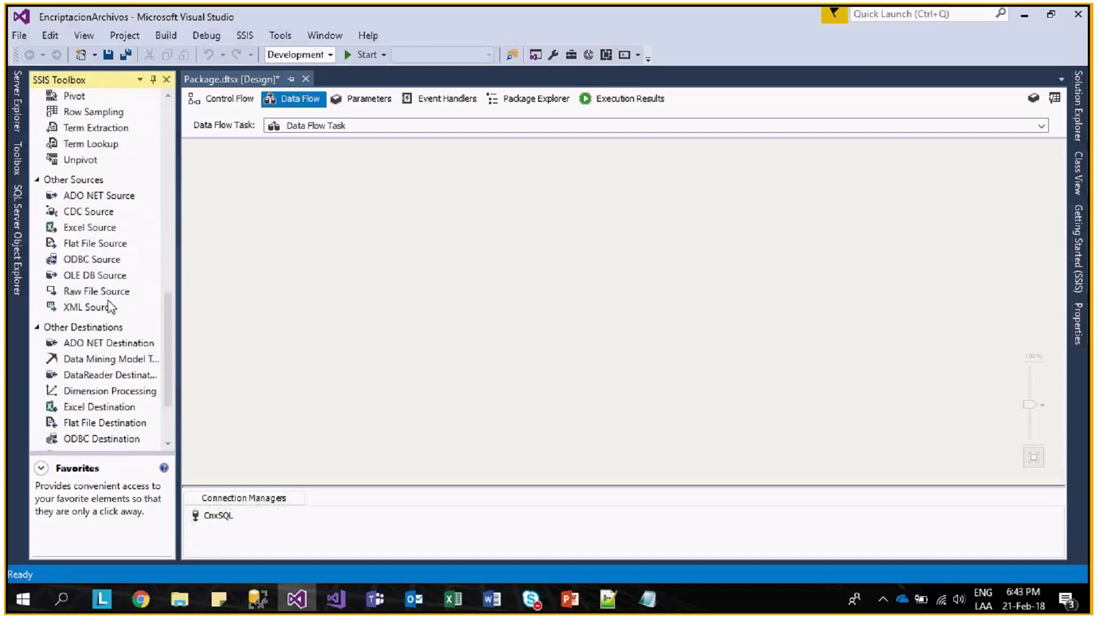
click(102, 264)
drag(103, 275, 444, 193)
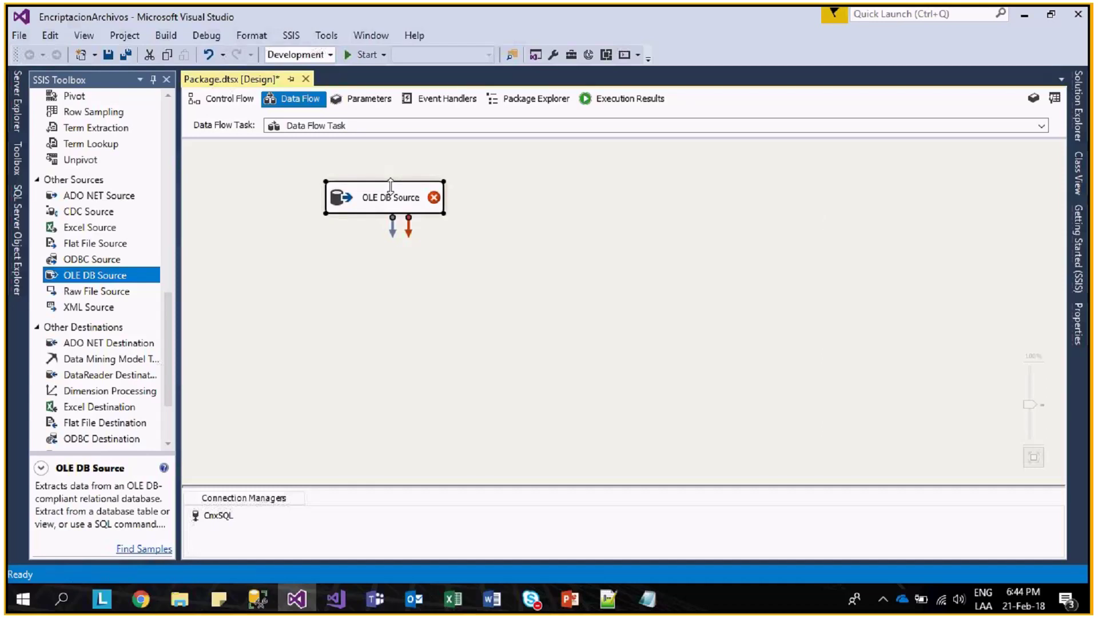
- Set the OLE DB Source to CnxSQL in SQL command mode, starting the query with "Select * from"
double_click(390, 188)
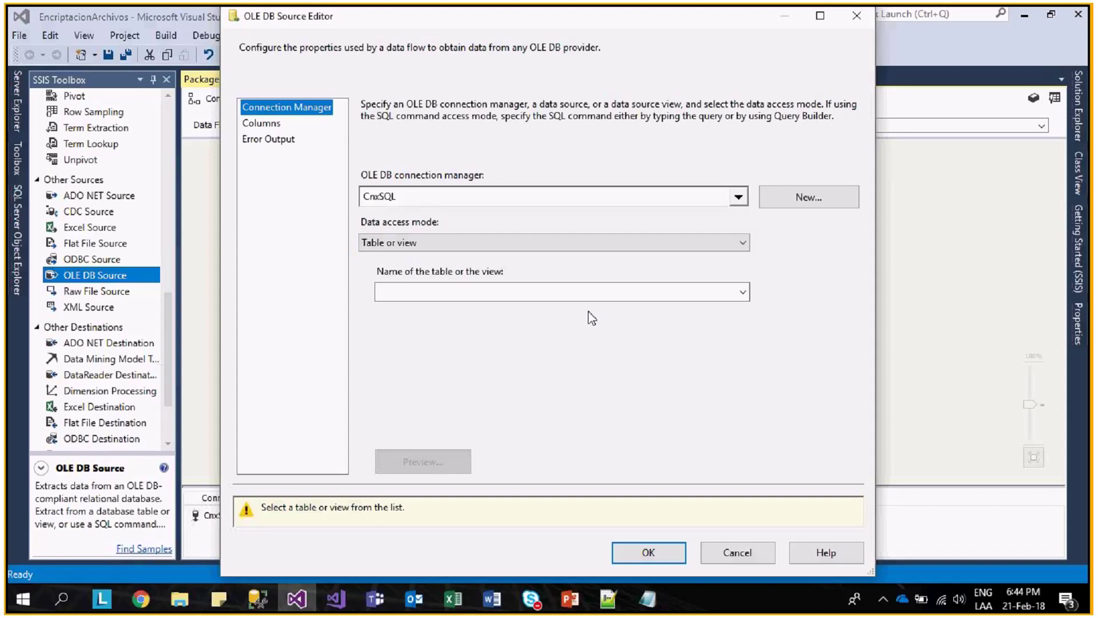
click(575, 293)
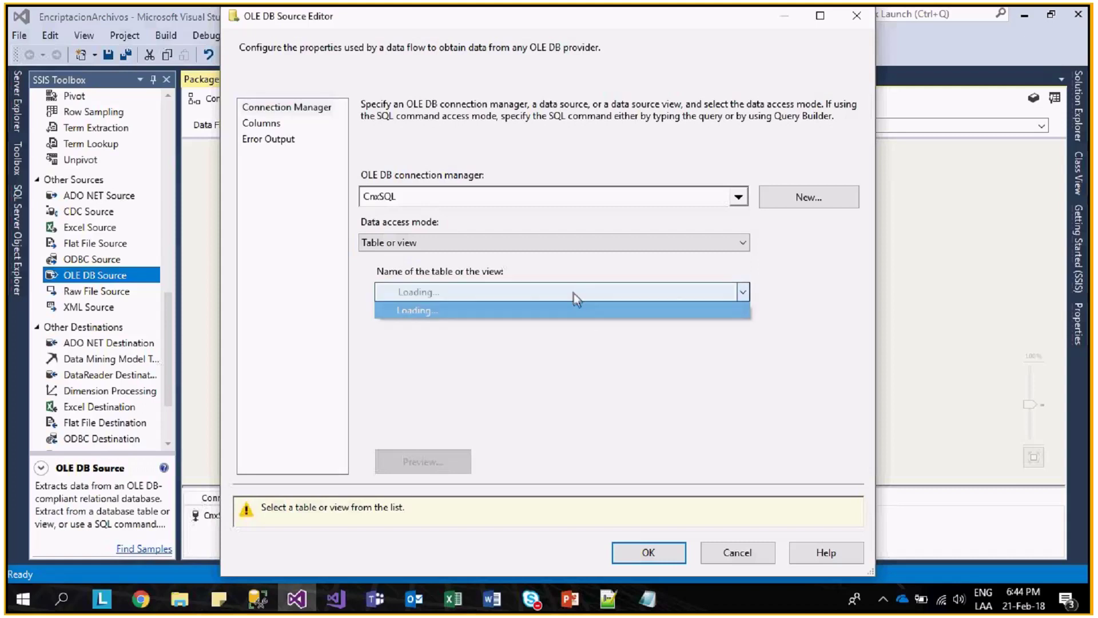
click(553, 243)
click(503, 282)
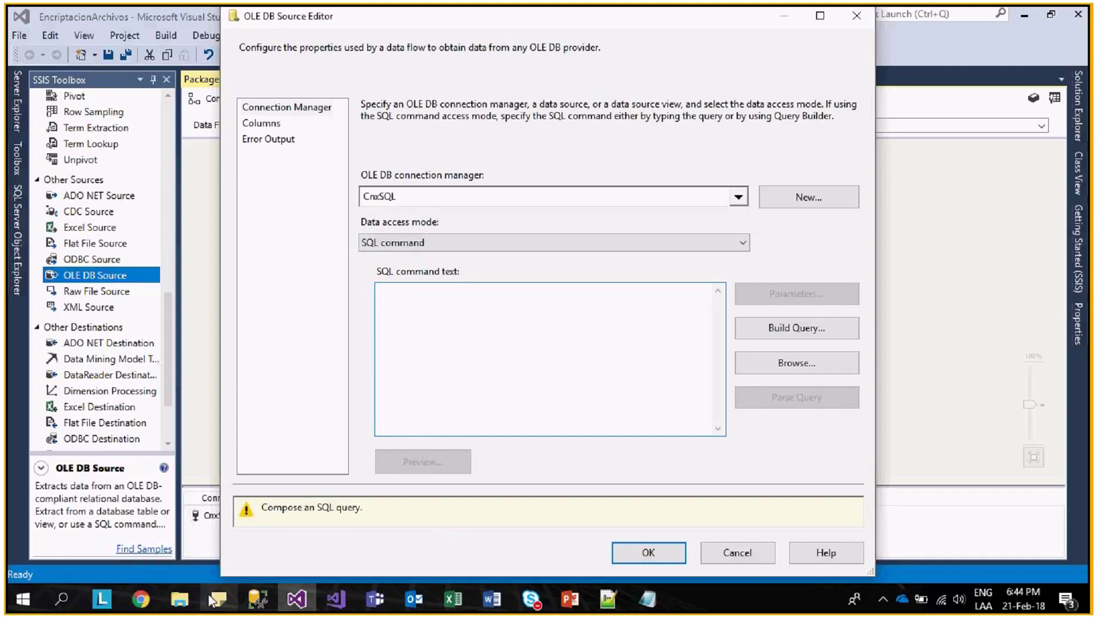
mouse_move(161, 600)
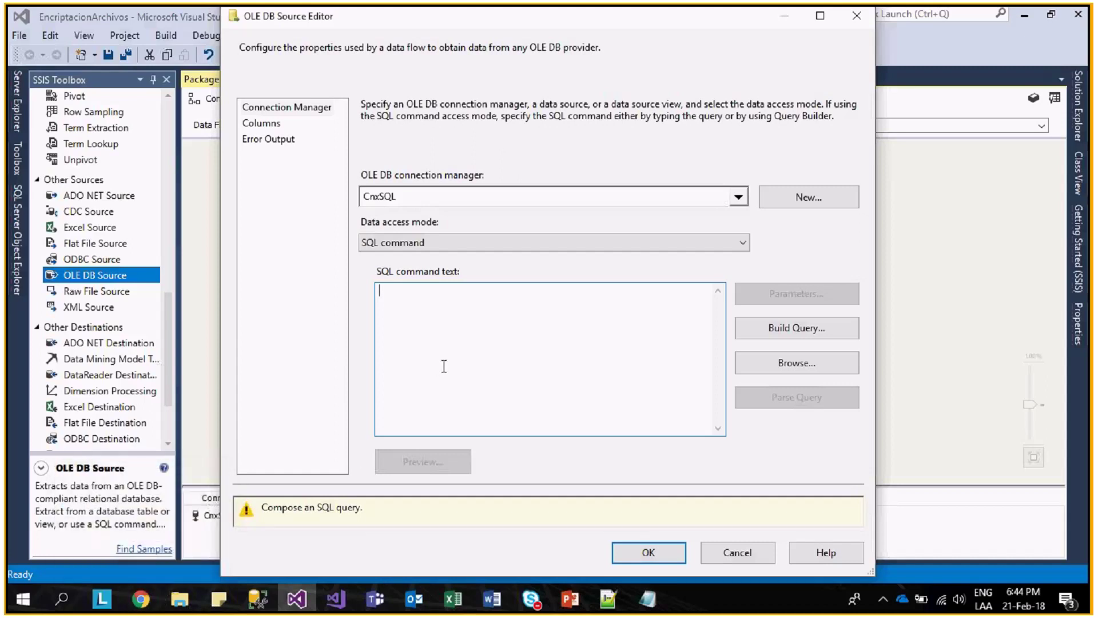
text(Select * from)
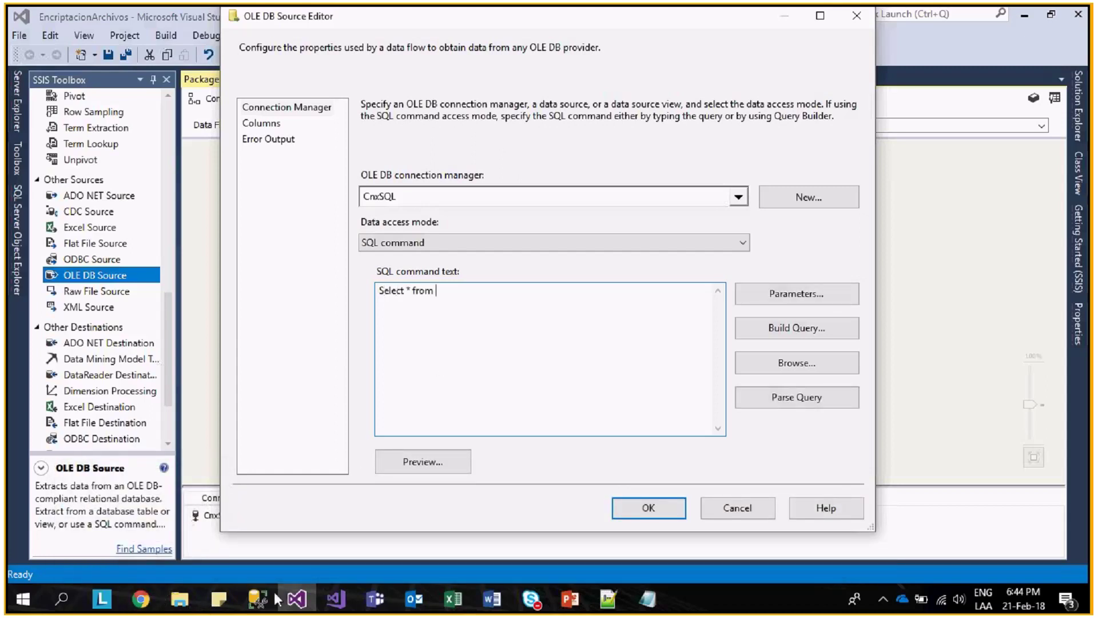
click(259, 598)
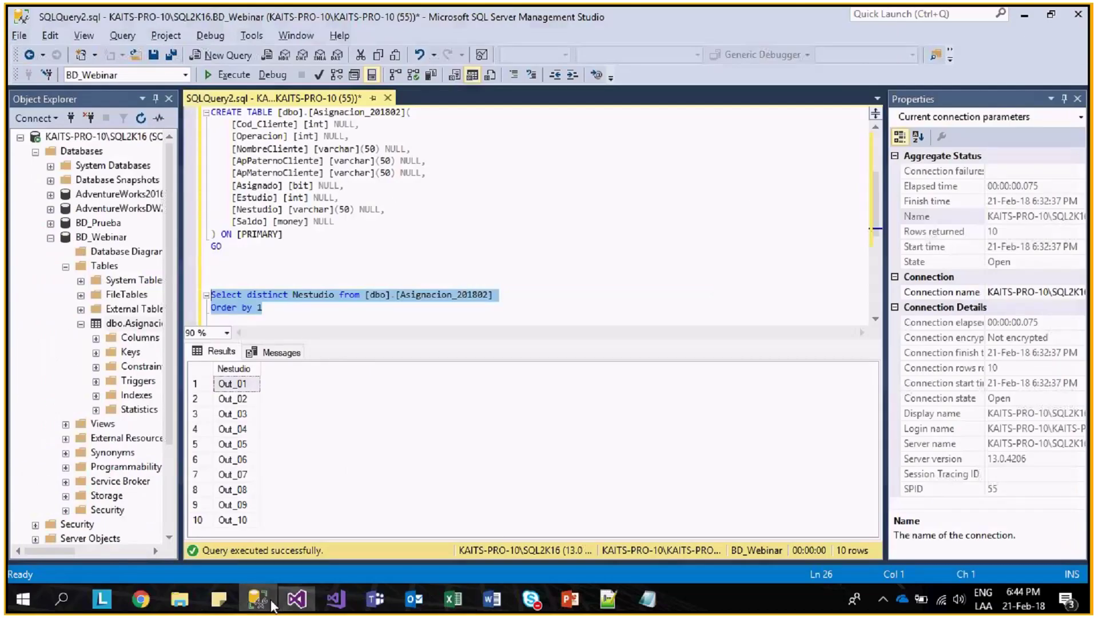
- Copy Asignacion_201802 into the SSIS query after Select * from and start a where line
double_click(469, 295)
key(ctrl+c)
key(alt+Tab)
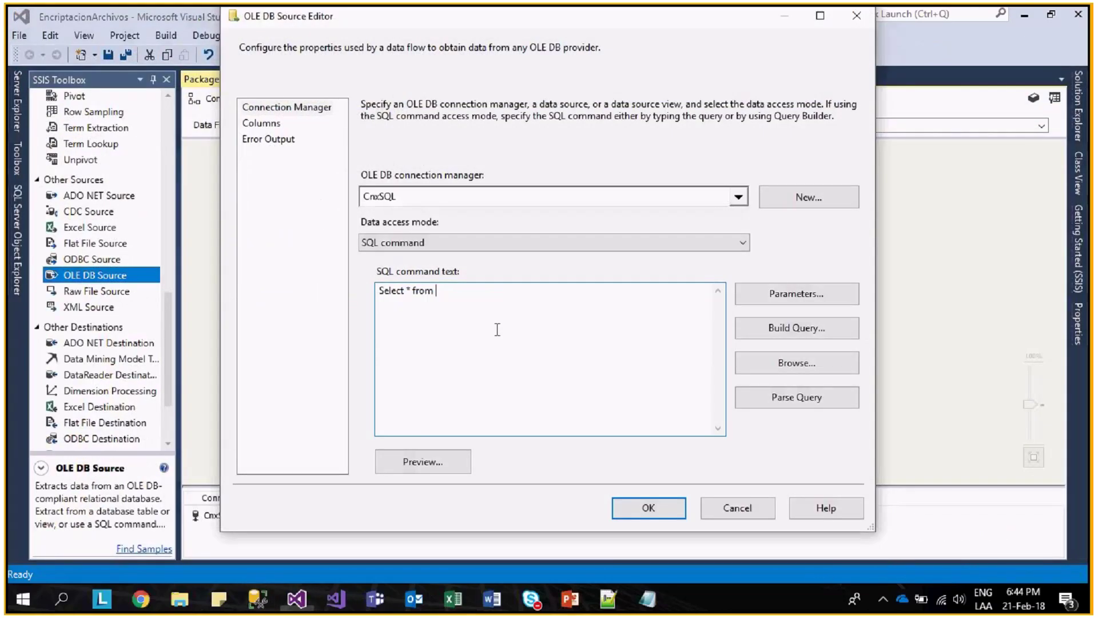
key(ctrl+v)
key(Return)
text(where)
- In Management Studio, replace distinct Nestudio with * and run; then type "Asignado=1 and NEstudio ?"
key(alt+Tab)
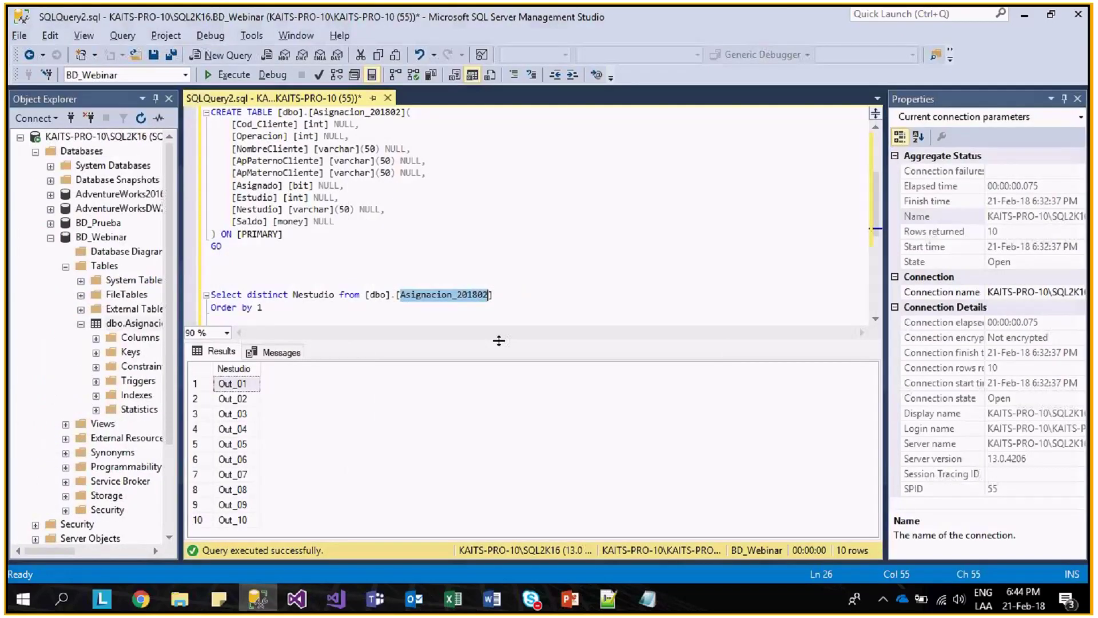
drag(334, 294, 247, 294)
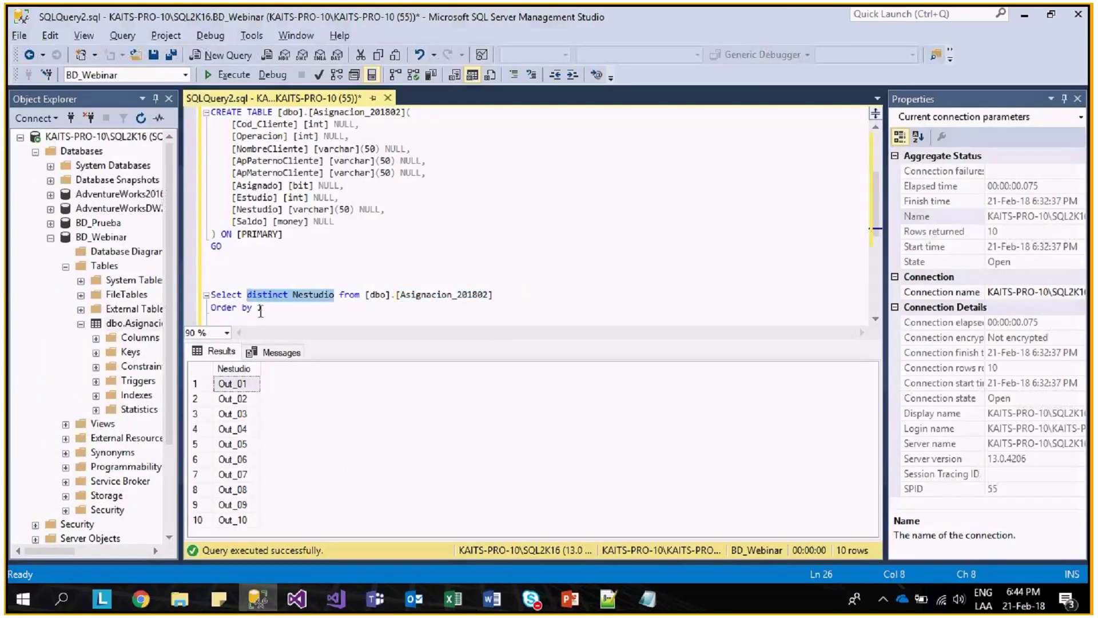
text(*)
drag(211, 294, 262, 318)
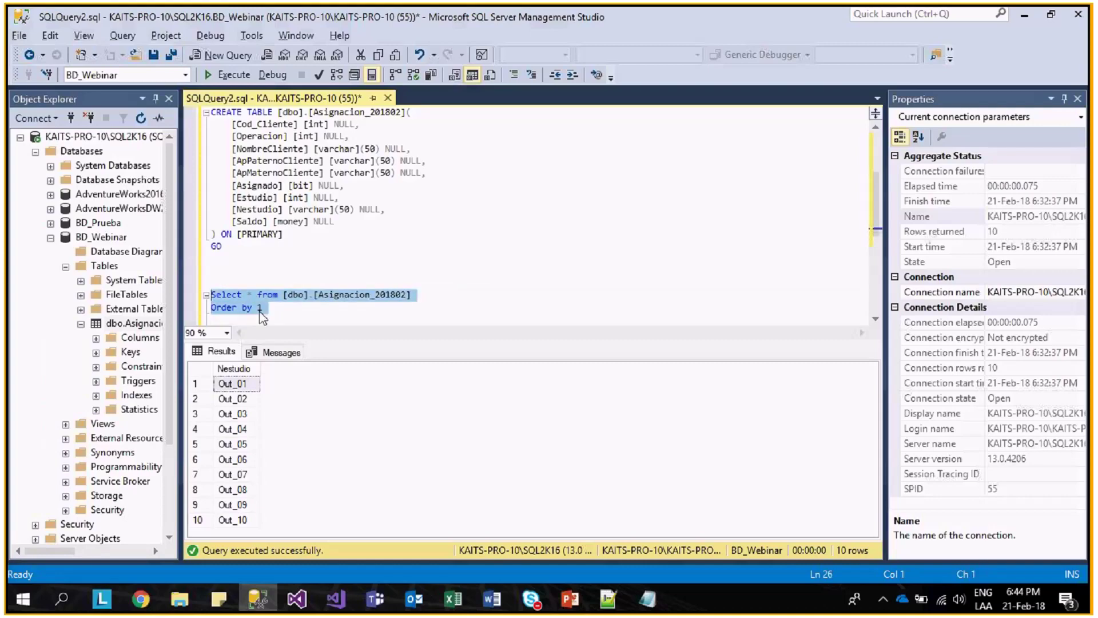
key(F5)
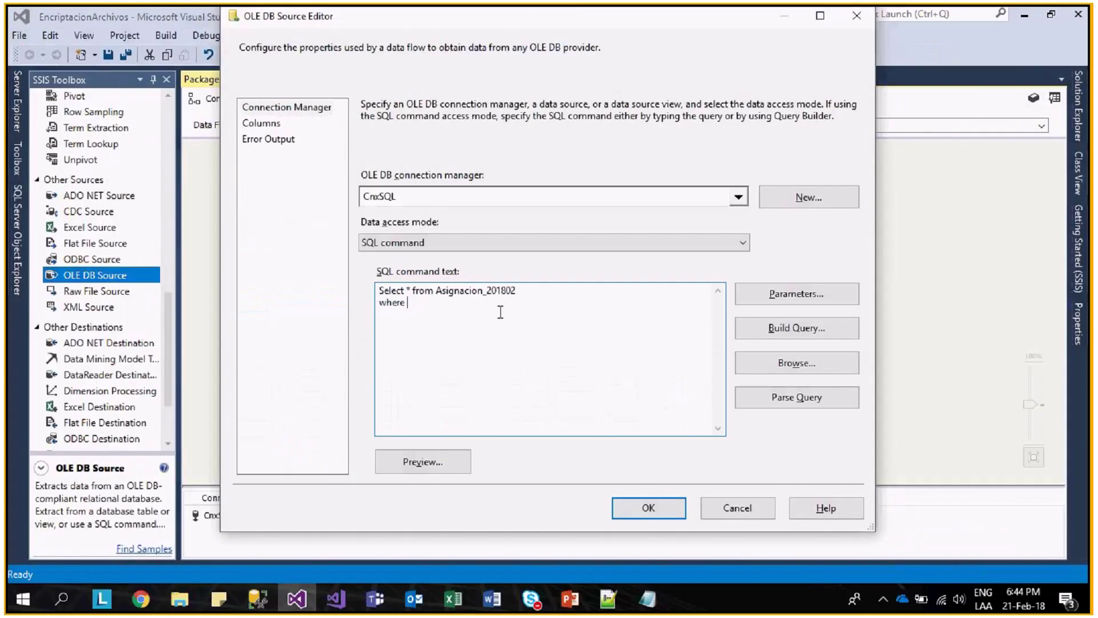
text(Asignado)
text(=1 and NEstudio)
text( ?)
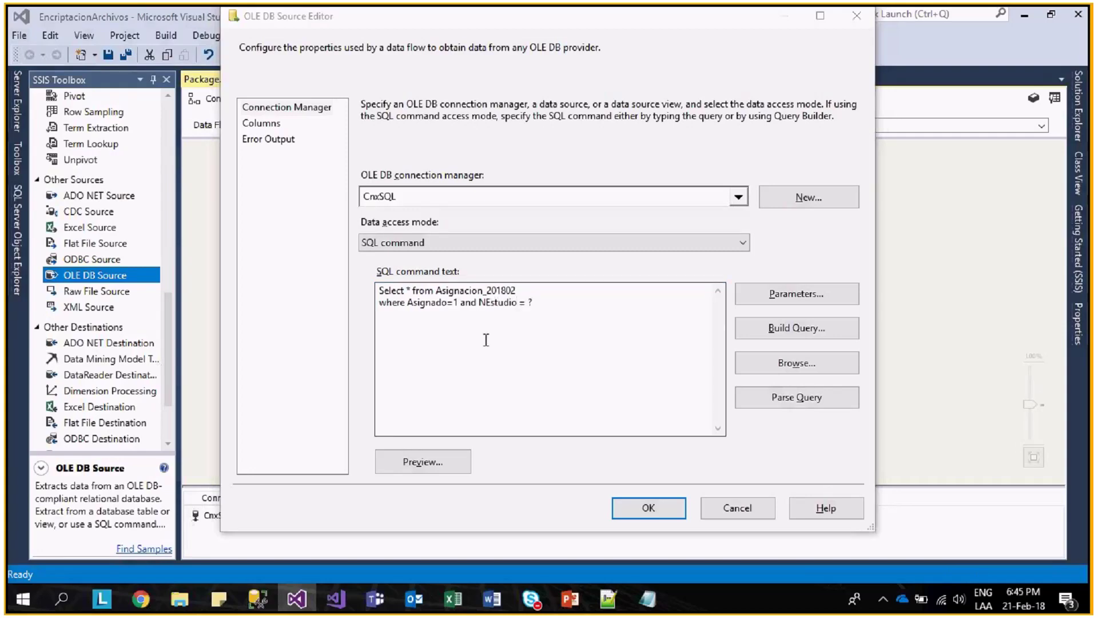
- End the OLE DB Source query with 'where Asignado=1 and NEstudio = ?' and open its Parameters
key(alt+Tab)
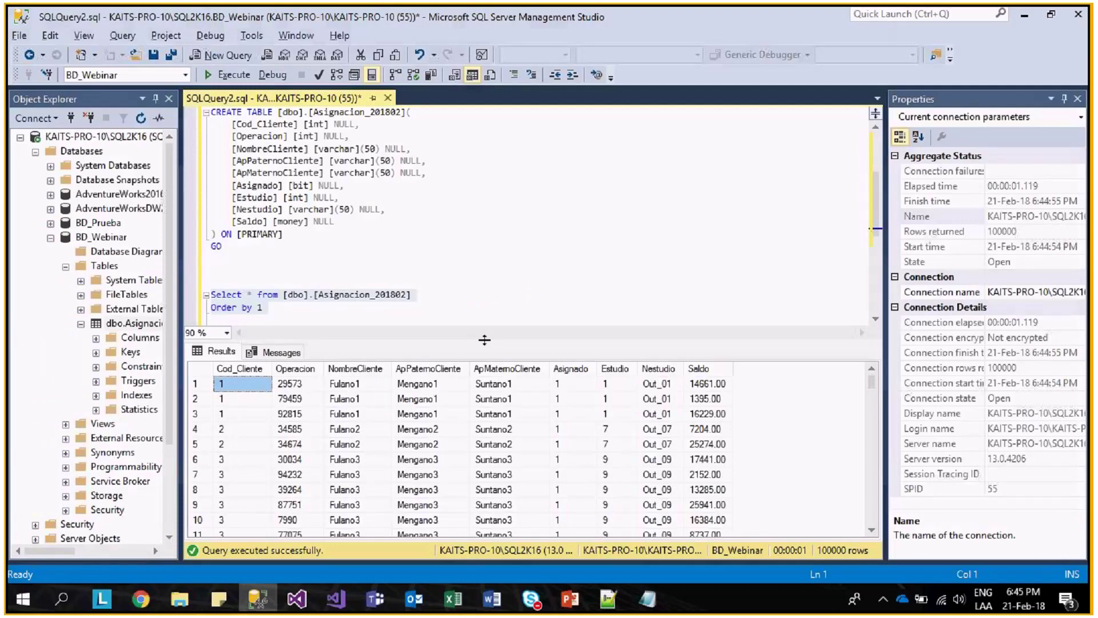
key(alt+Tab)
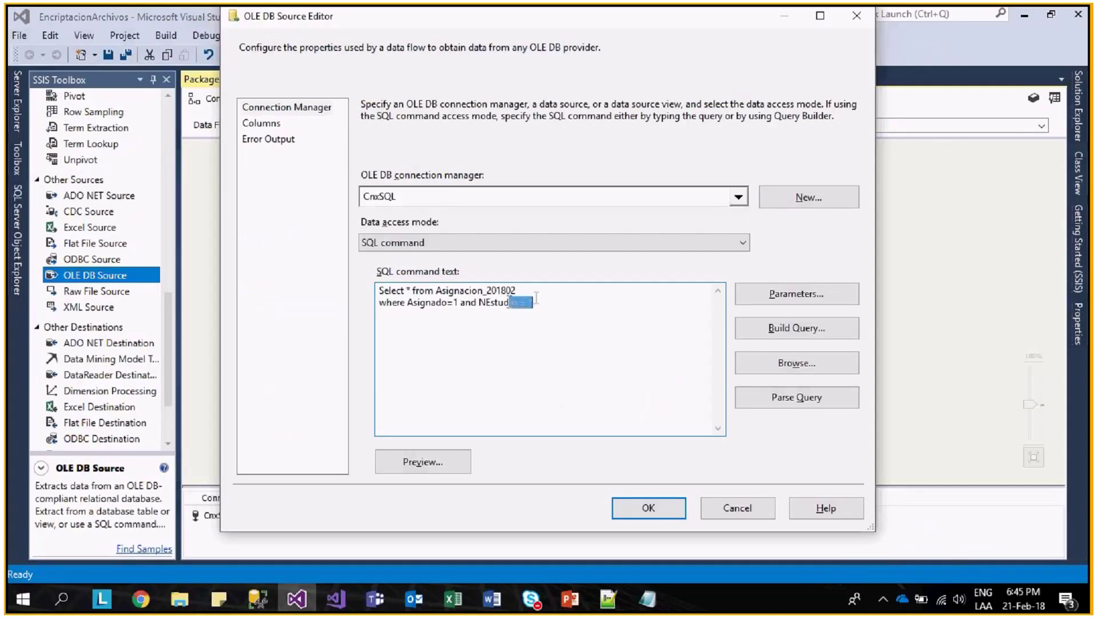
double_click(497, 302)
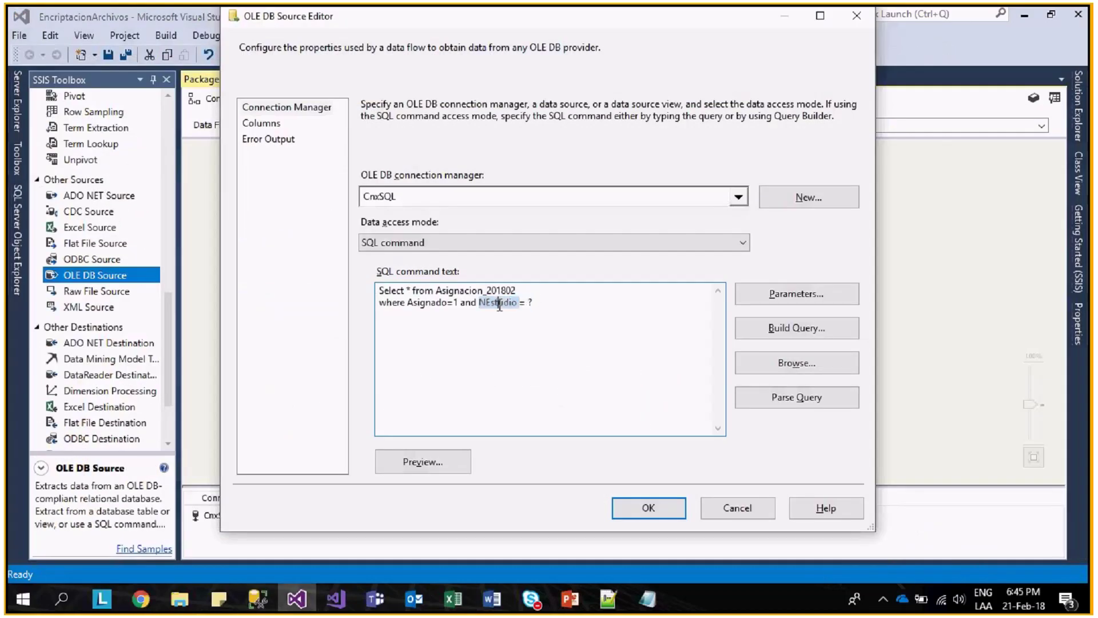
click(533, 302)
click(765, 303)
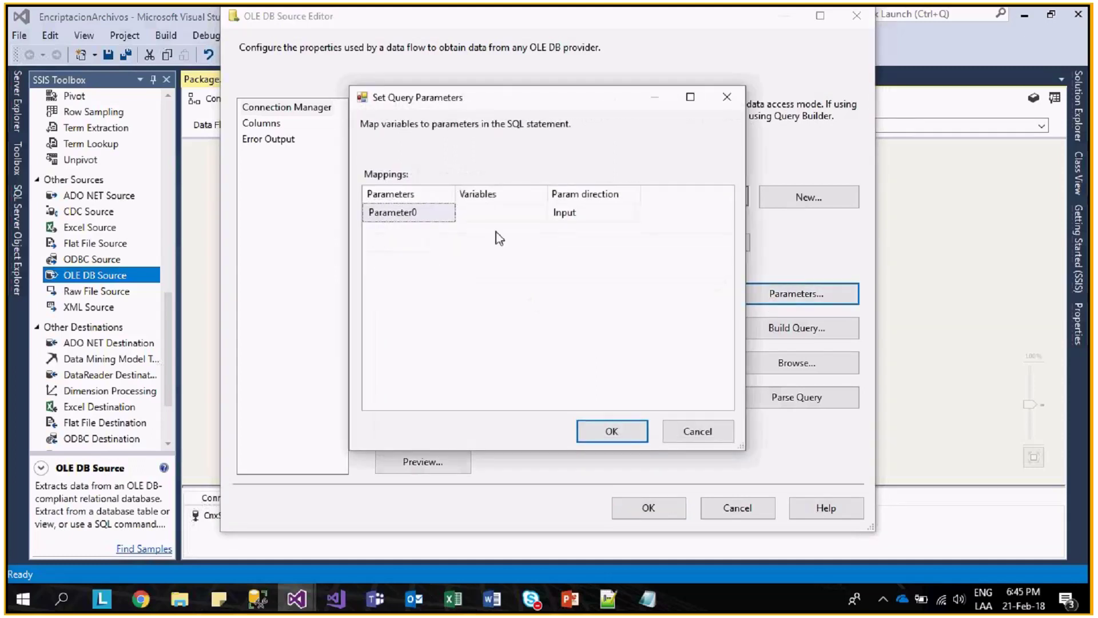
- Assign the User::NEstudio variable to Parameter0 and confirm the query parameter mapping
click(434, 218)
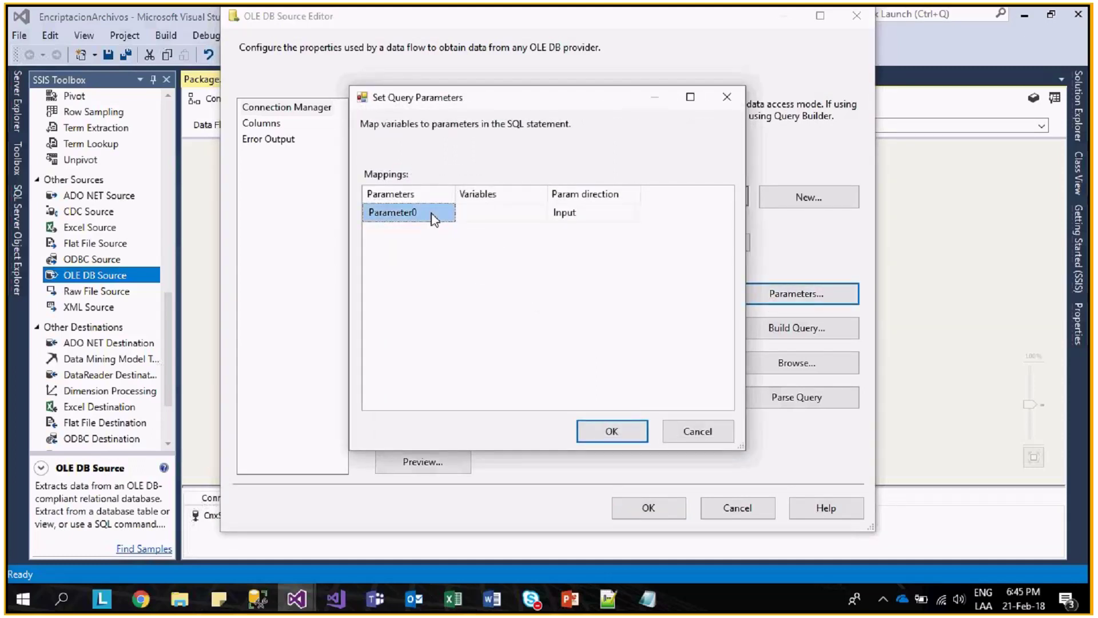
click(497, 213)
click(540, 212)
drag(544, 249, 545, 331)
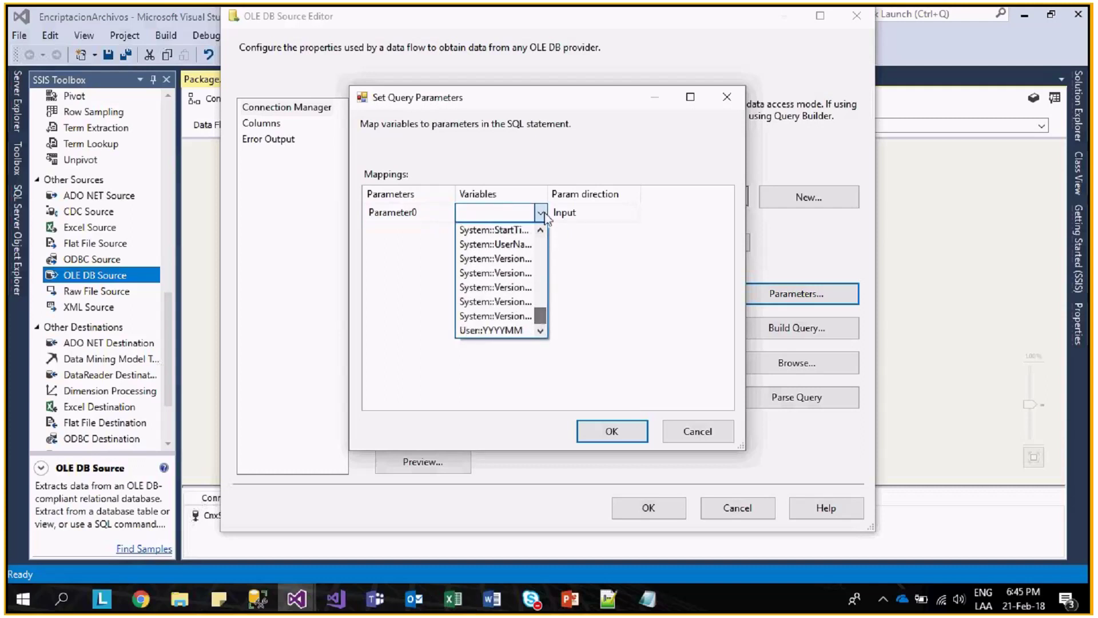
click(545, 213)
drag(548, 197, 645, 204)
click(632, 214)
click(637, 213)
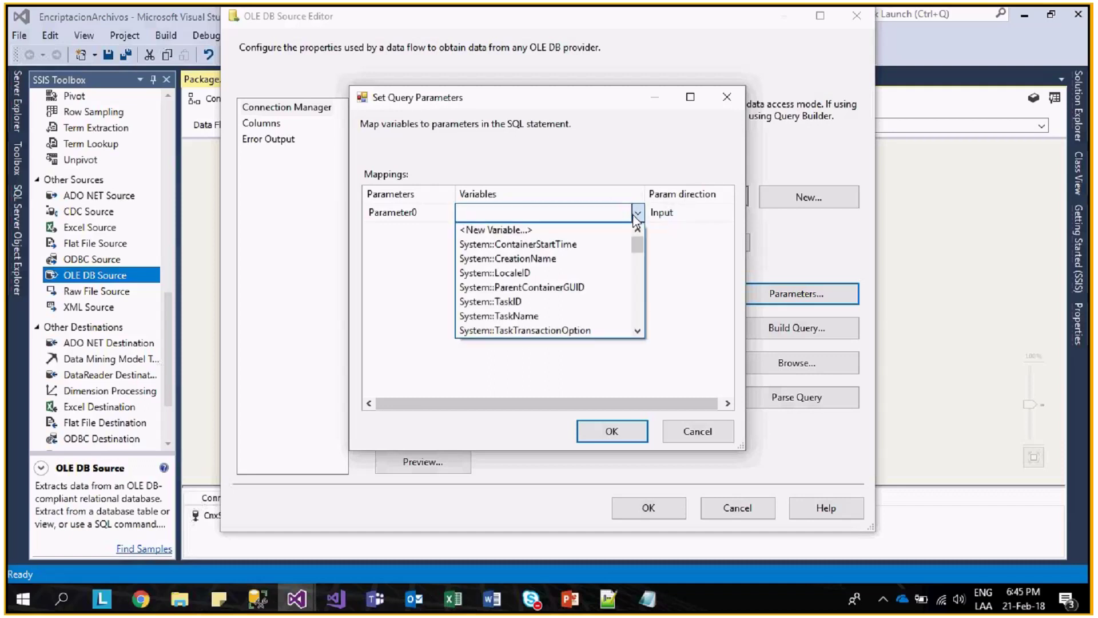
drag(638, 248, 637, 309)
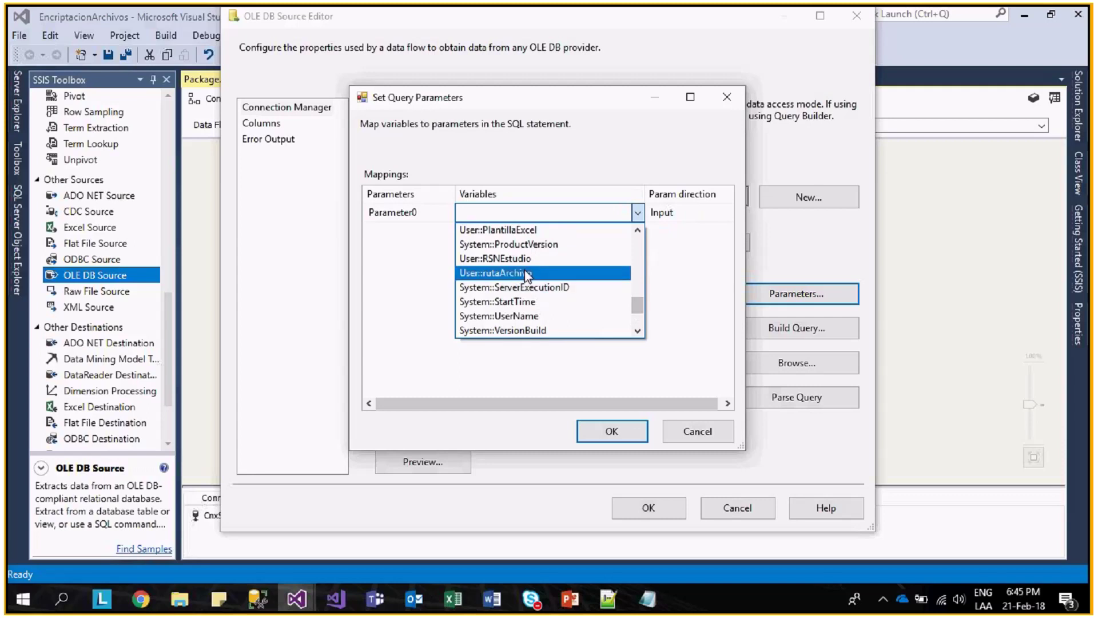
drag(636, 303, 636, 290)
click(579, 242)
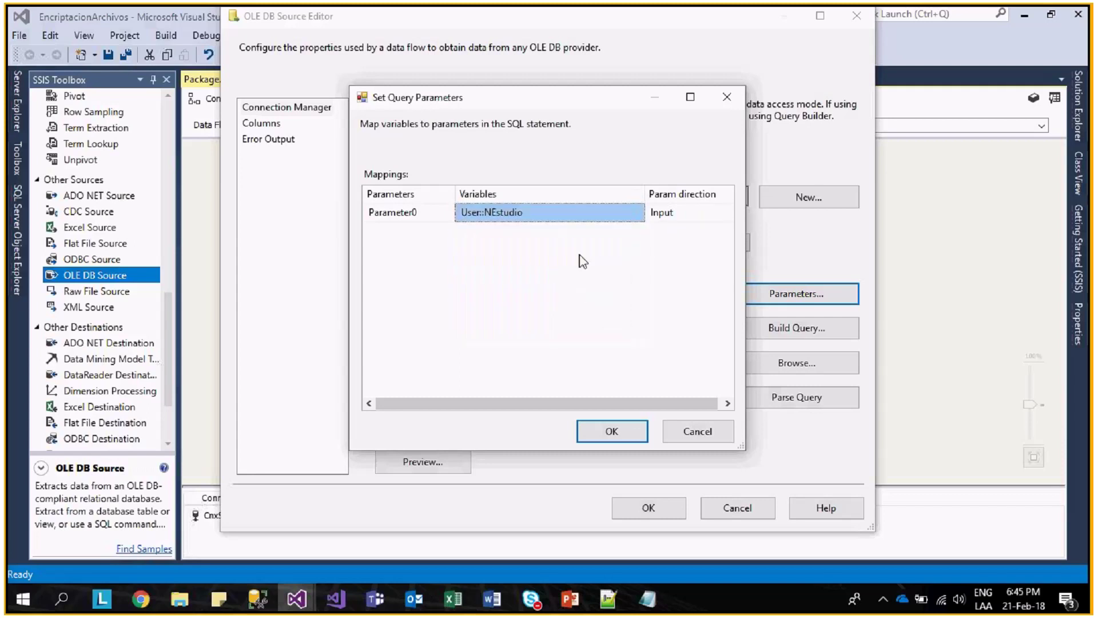
click(613, 430)
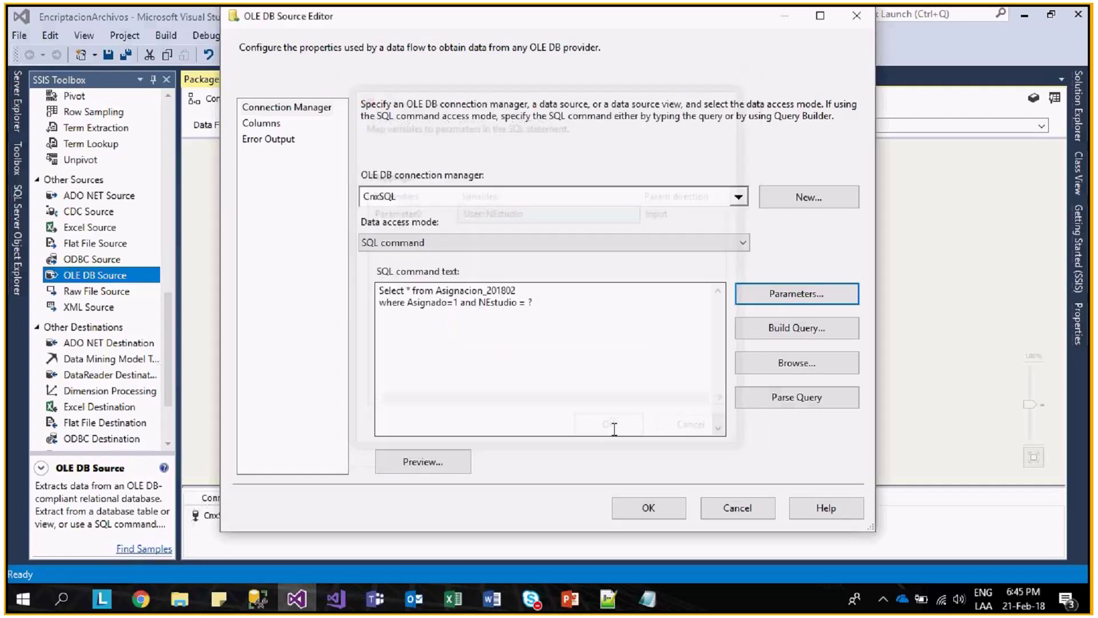
- Review the ? placeholder in the query and the Columns page, then accept the OLE DB Source
click(593, 335)
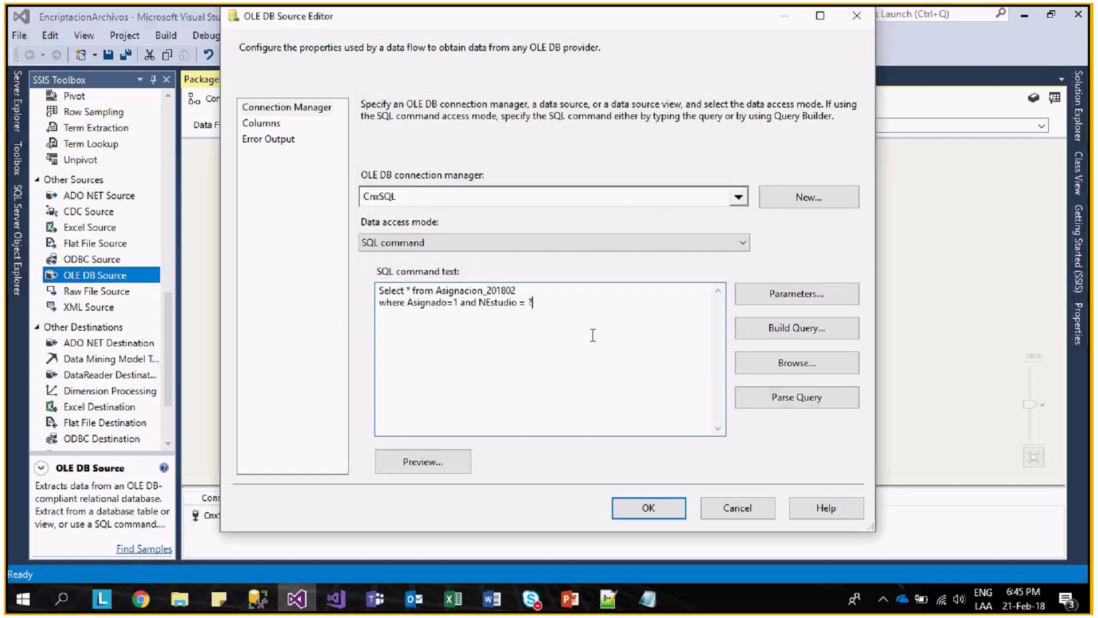
double_click(544, 304)
click(276, 125)
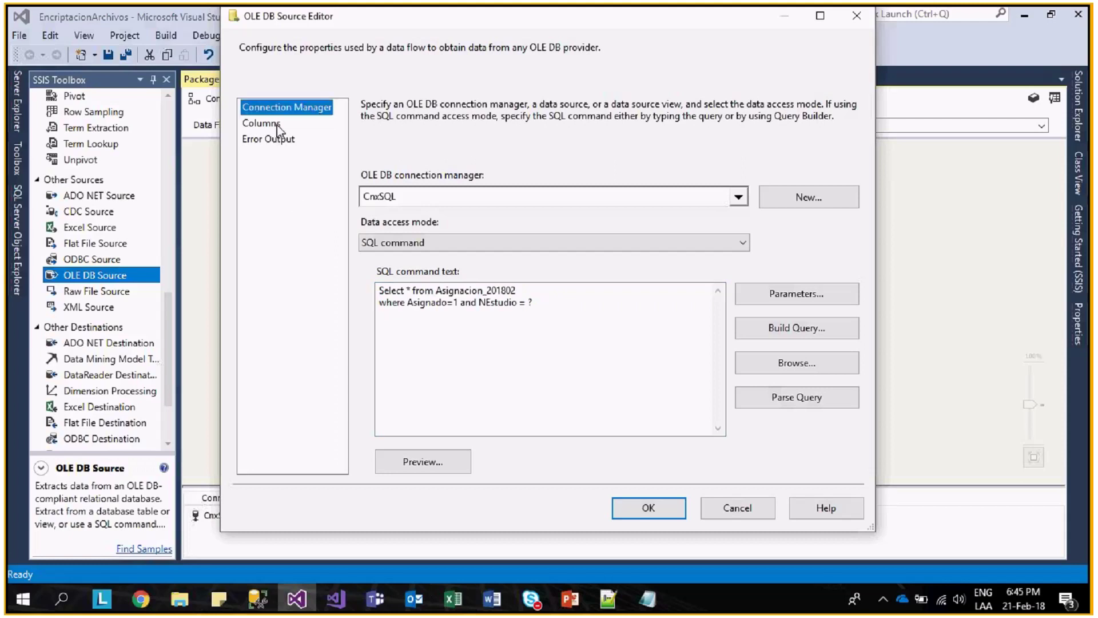
click(664, 514)
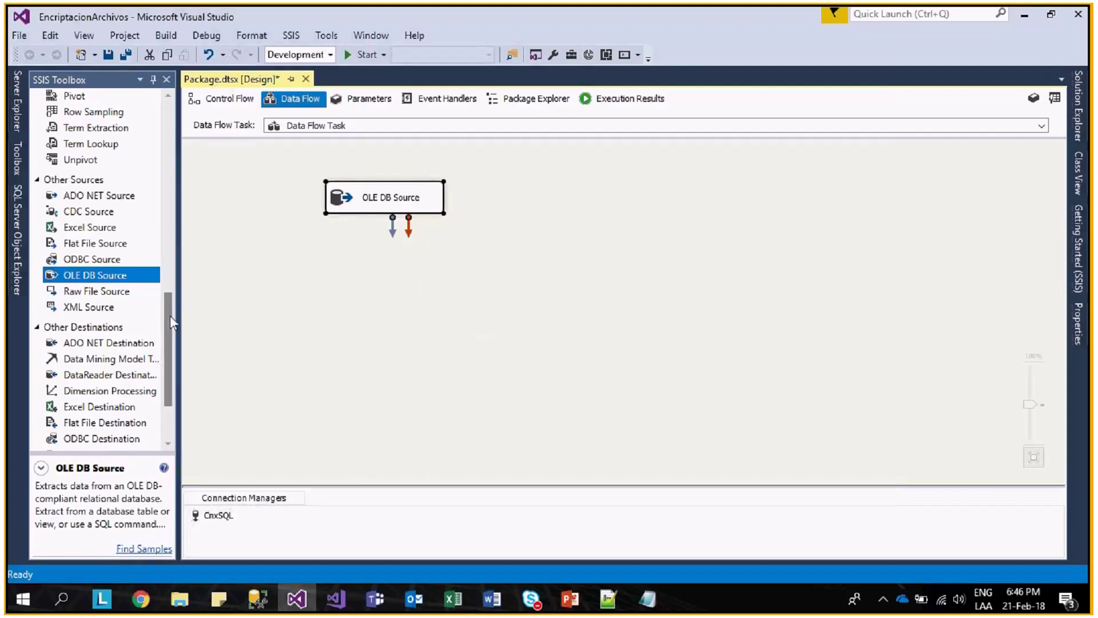
- Place a Derived Column on the data flow, feed it from the OLE DB Source, and open it
drag(170, 314, 170, 128)
drag(107, 223, 358, 260)
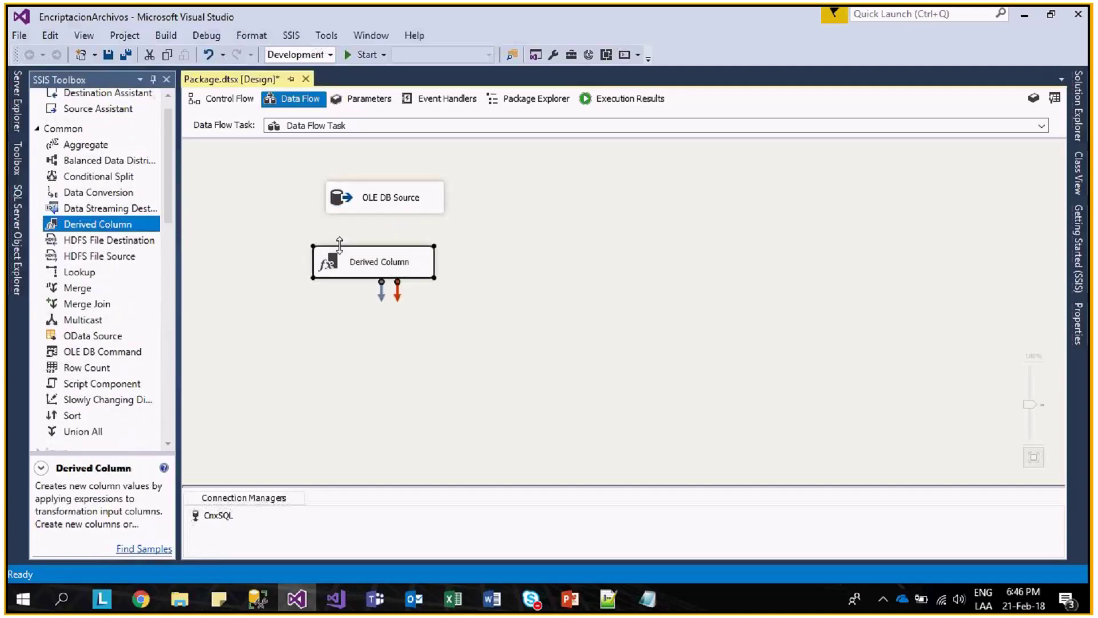
click(394, 202)
drag(384, 222, 396, 274)
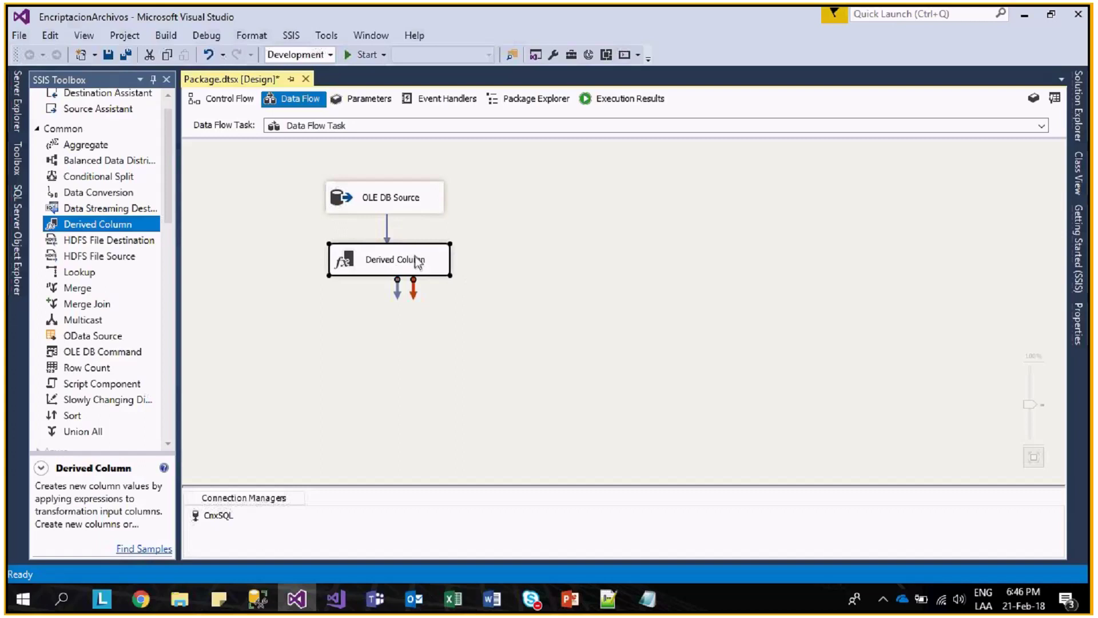
double_click(422, 260)
- Add NombreCliente, ApPaternoCliente, ApMaternoCliente and Nestudio as Derived Columns 1 through 4
click(232, 106)
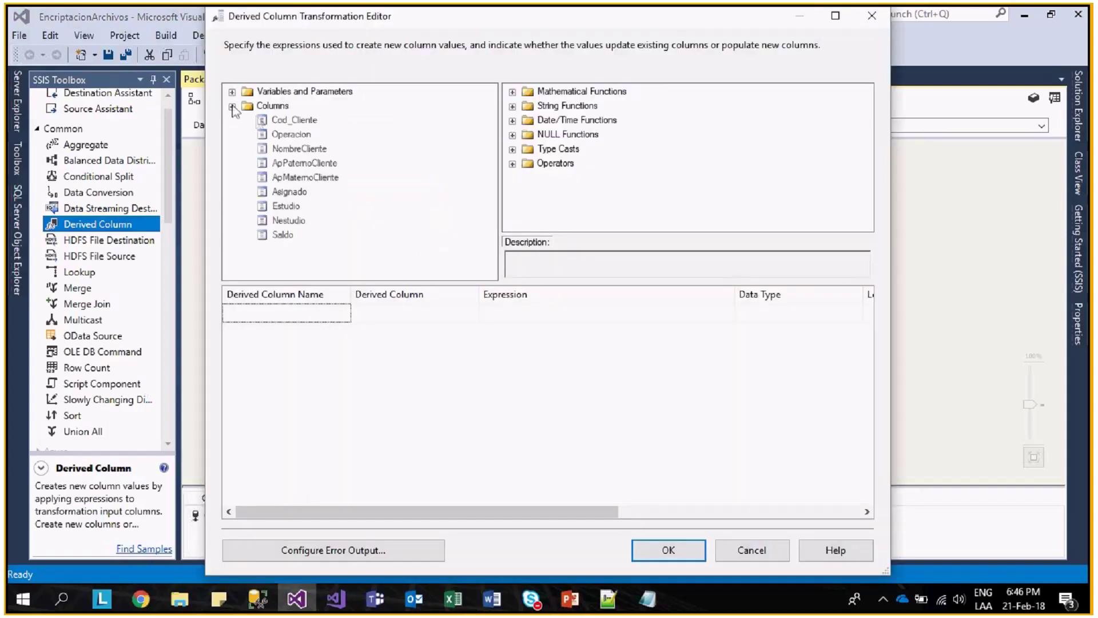
click(301, 163)
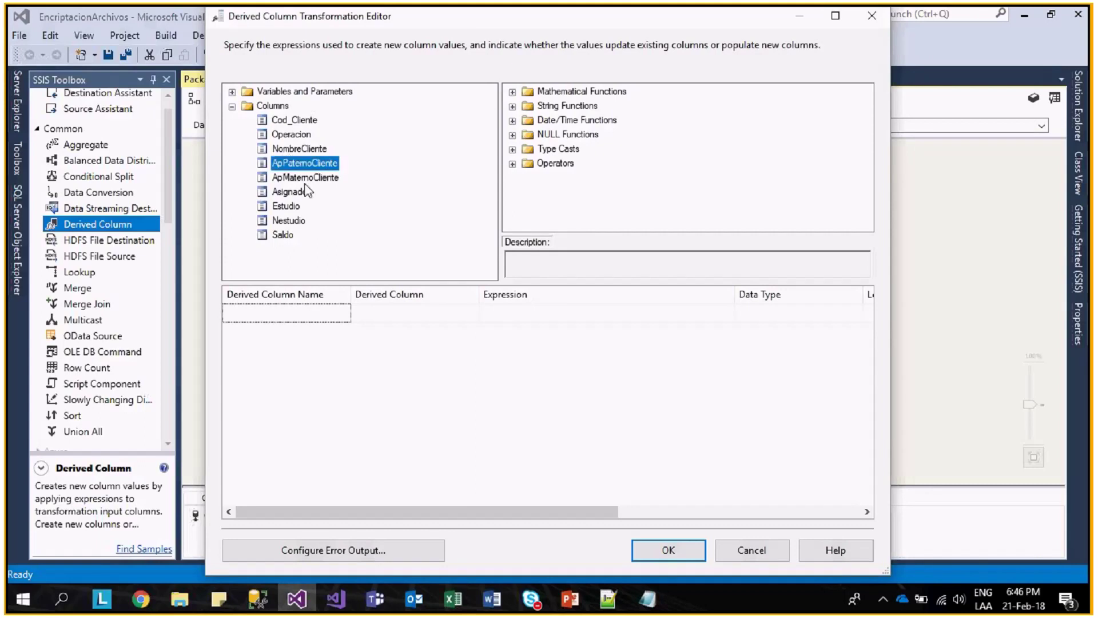
click(312, 150)
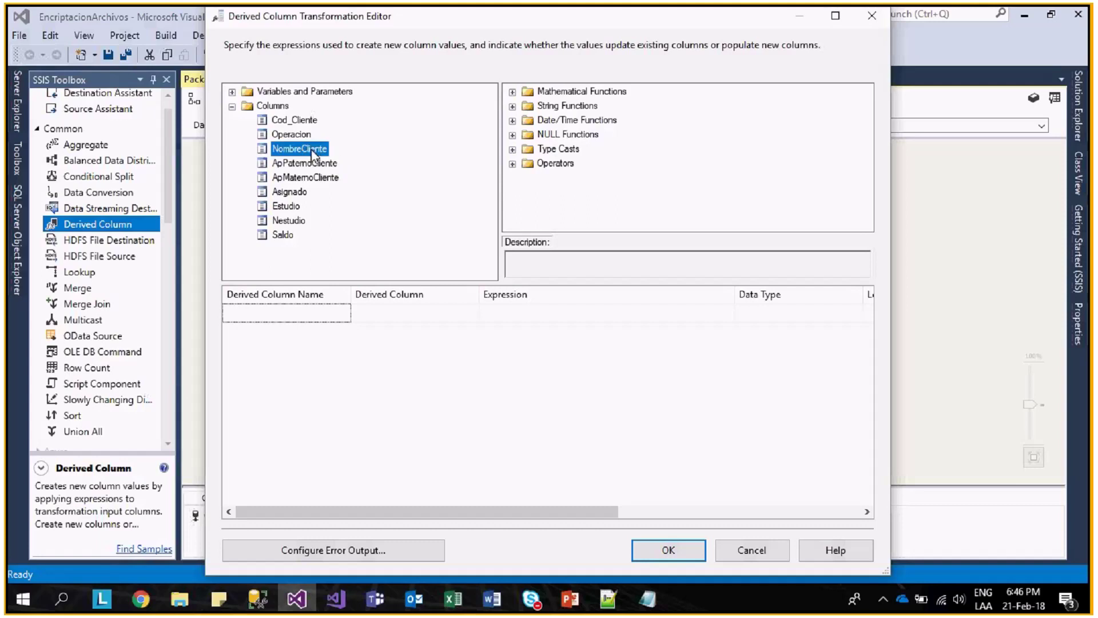
drag(310, 149, 517, 307)
drag(325, 166, 495, 324)
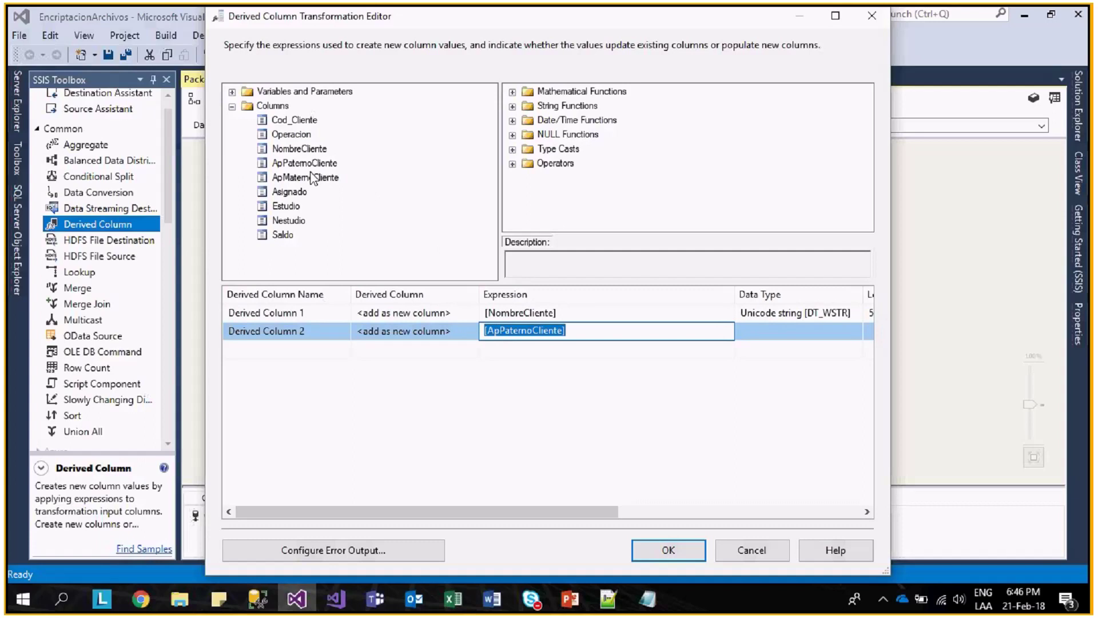
drag(311, 177, 504, 349)
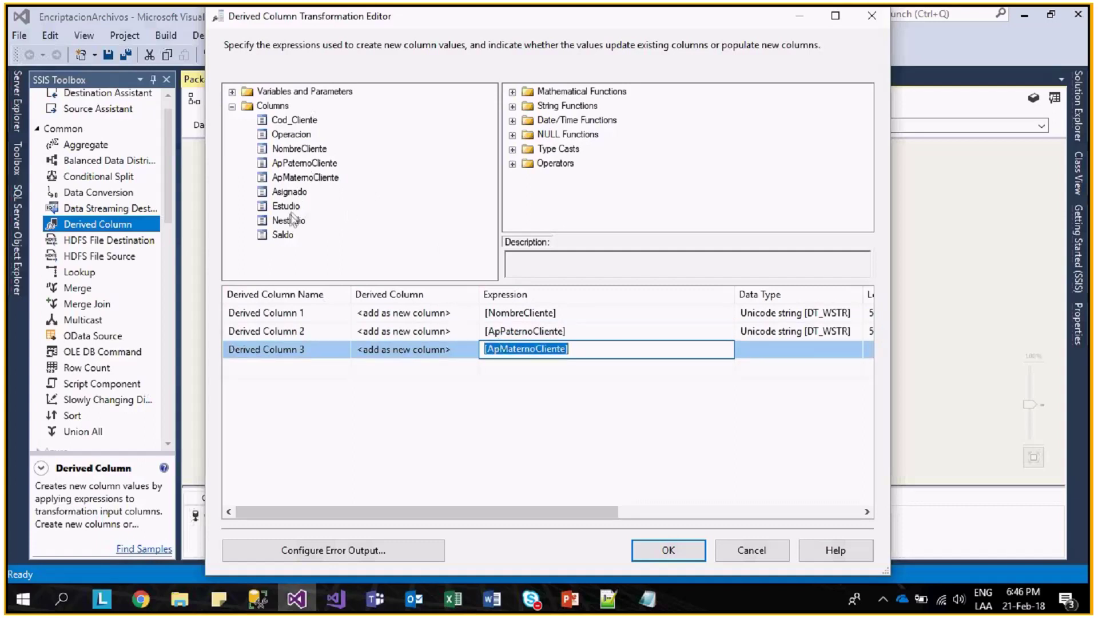
drag(292, 220, 559, 380)
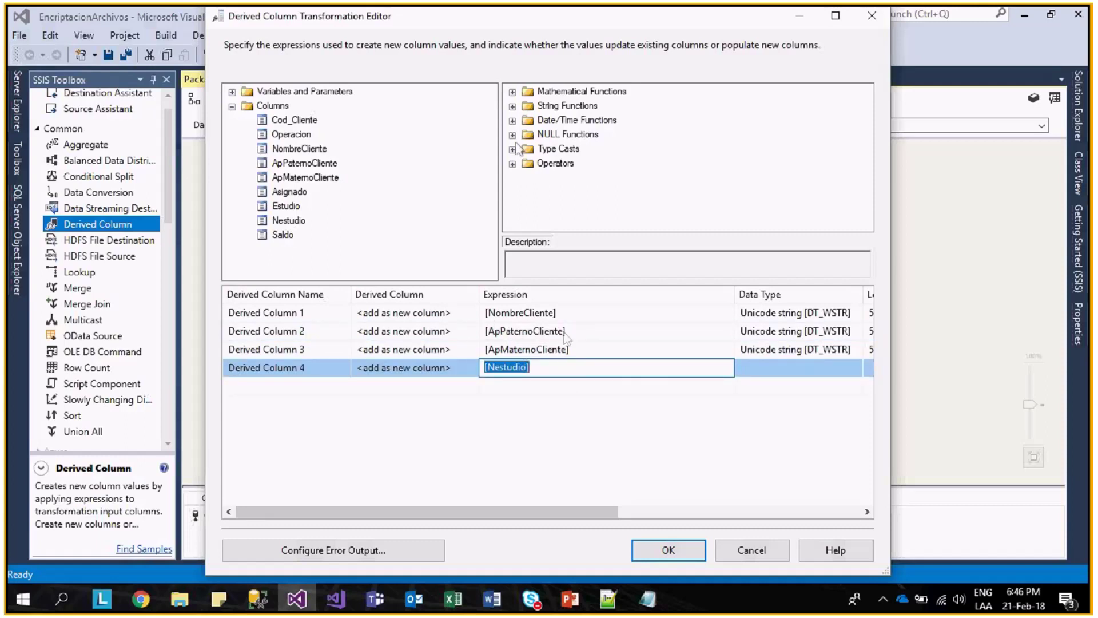
click(513, 120)
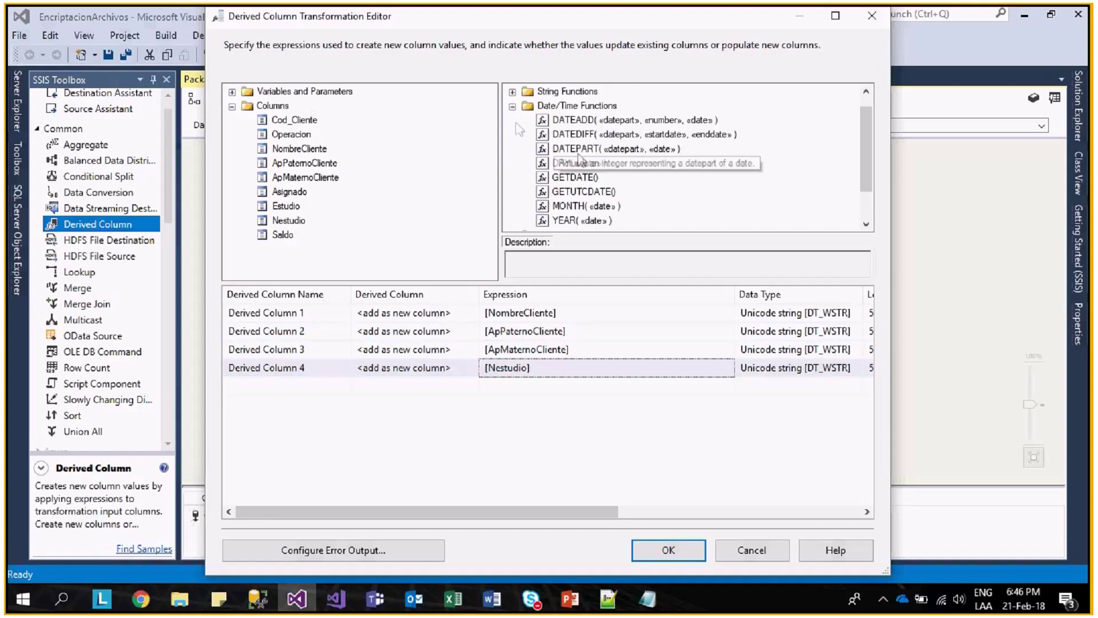
- Wrap each of the four derived column expressions in a (DT_WSTR, 50) cast
click(513, 106)
click(513, 149)
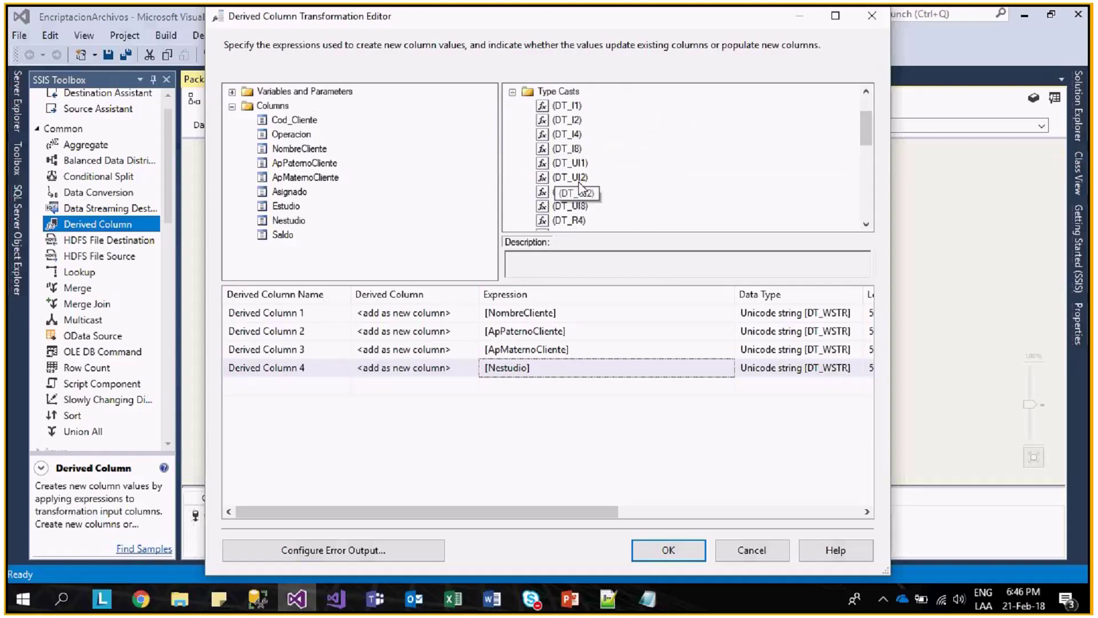
scroll(580, 186, down, 2)
click(613, 178)
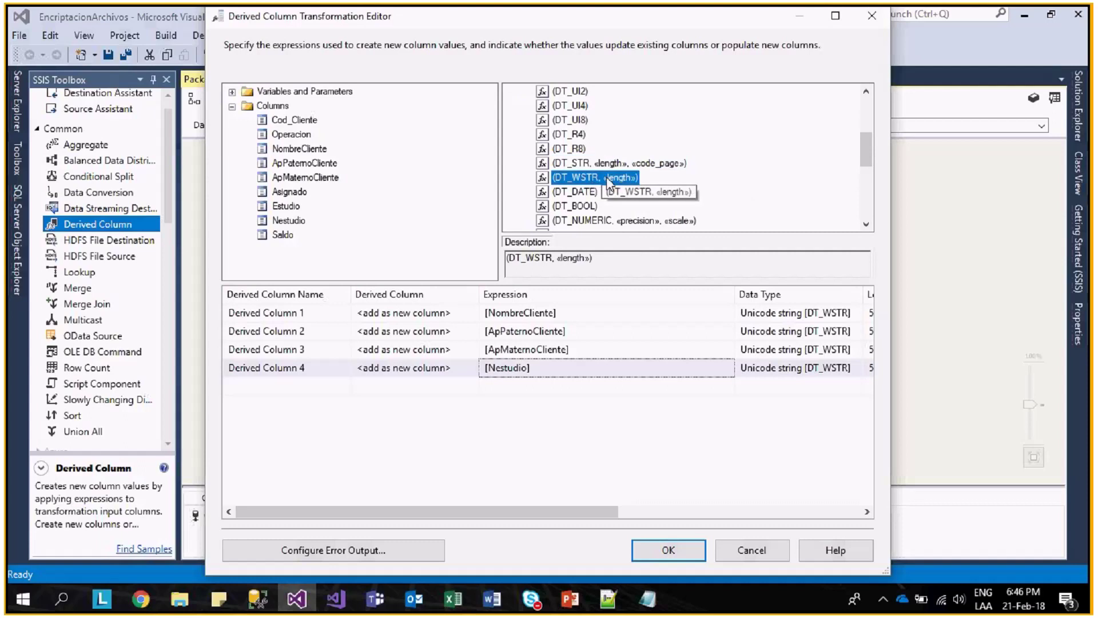
drag(613, 181, 535, 315)
click(535, 315)
double_click(538, 312)
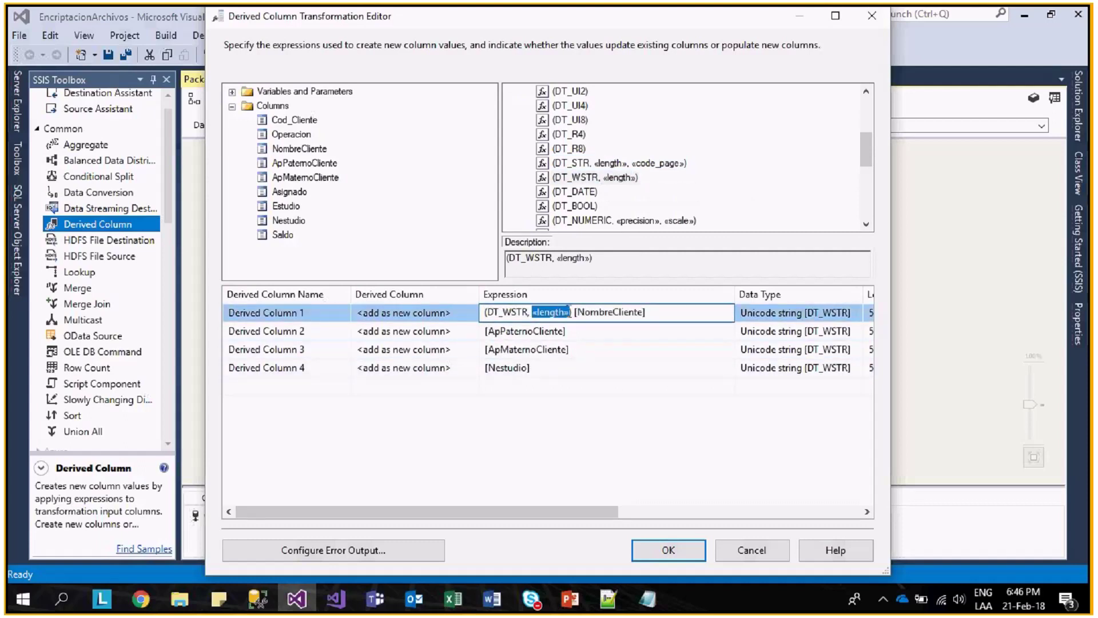
text(5)
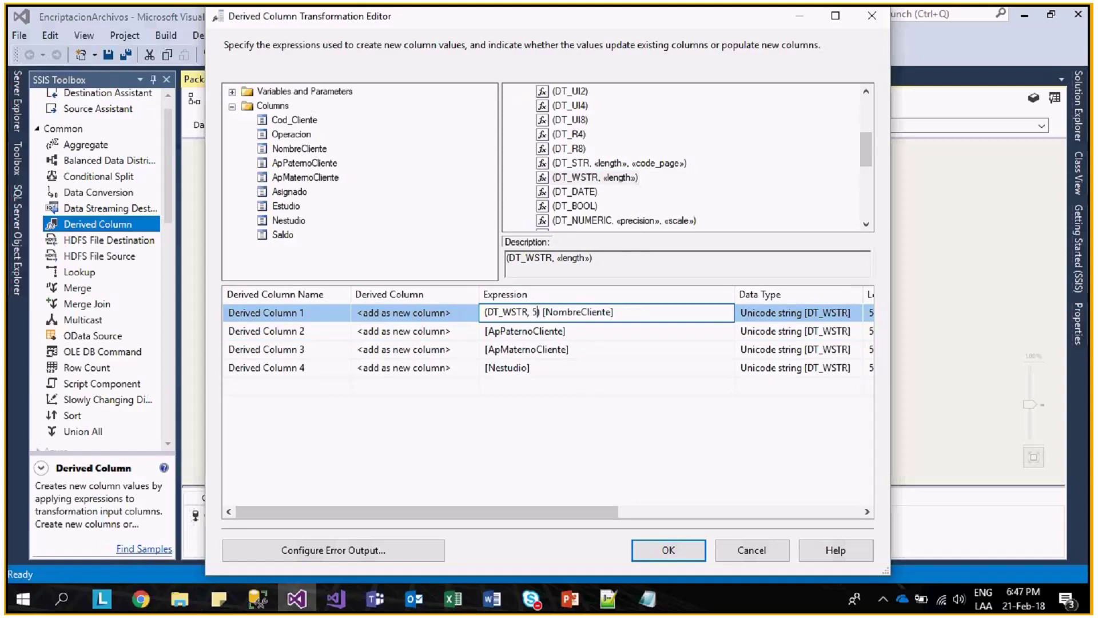
text(0)
click(487, 334)
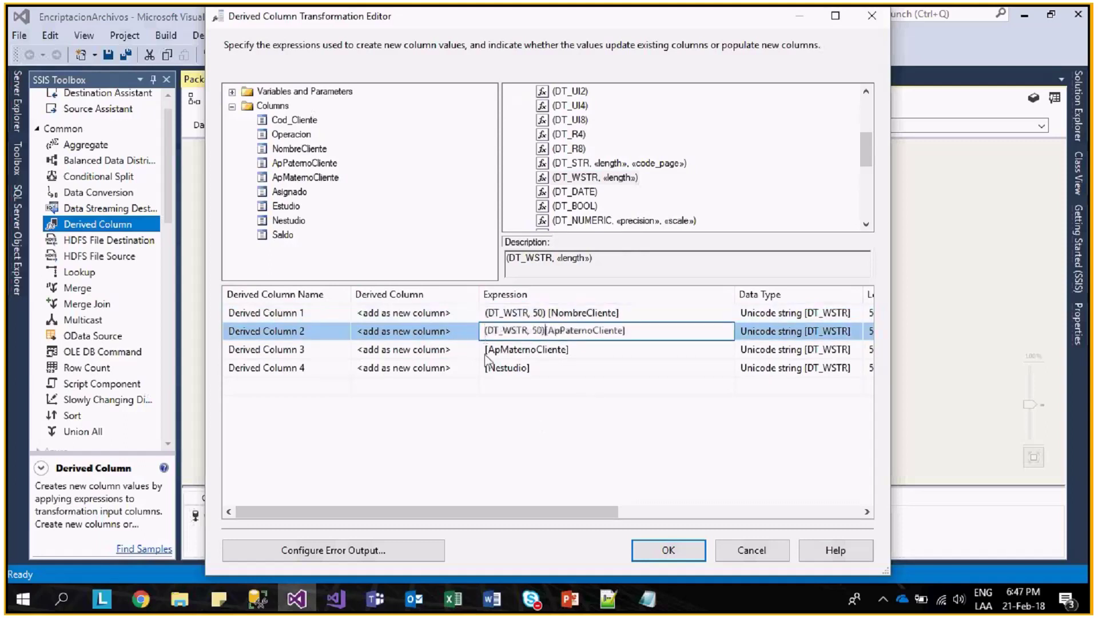
text((DT_WSTR, 50))
click(486, 349)
text((DT_WSTR, 50))
click(486, 367)
text((DT_WSTR, 50))
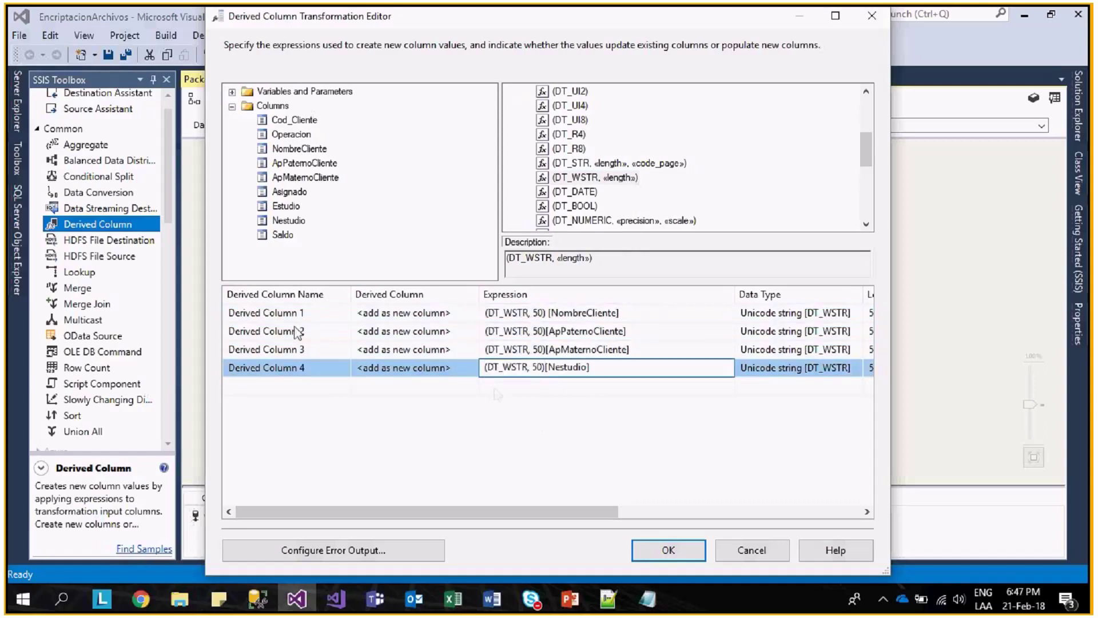
- Rename the derived columns nom_wstr, appa_wstr, apma_wstr and Nest_wstr and apply the editor
click(296, 313)
click(296, 313)
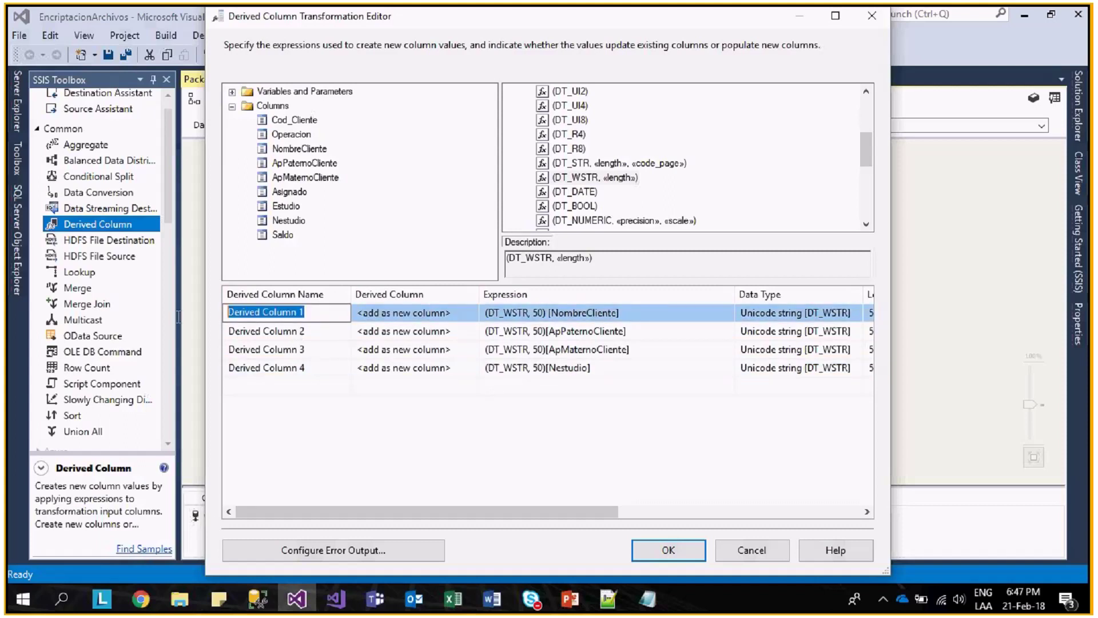
text(nom)
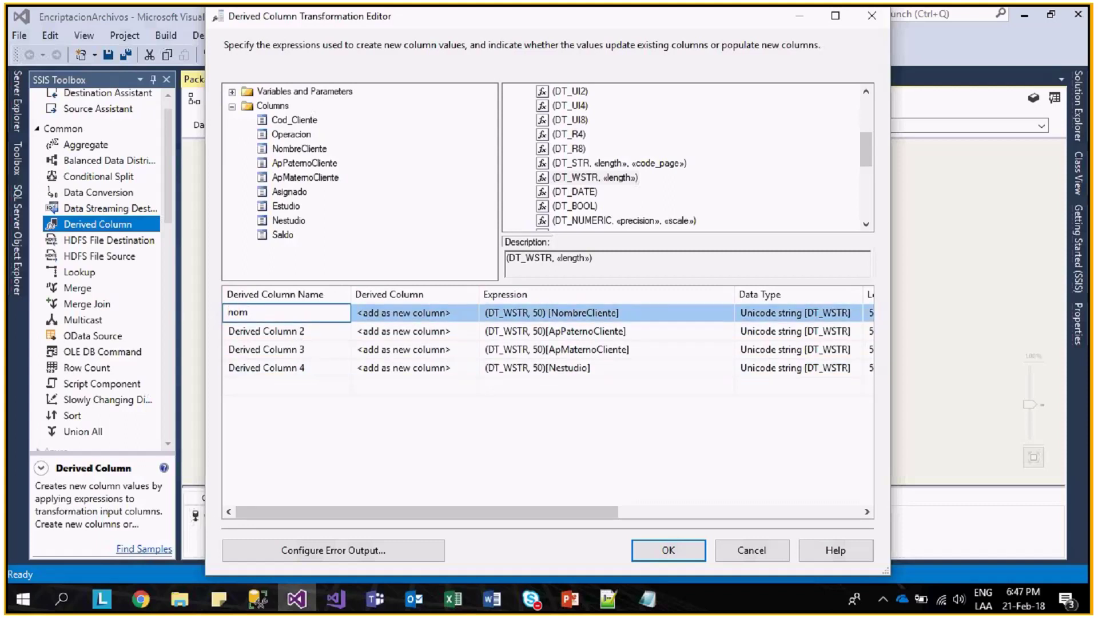
text(_wstr)
click(314, 331)
text(app)
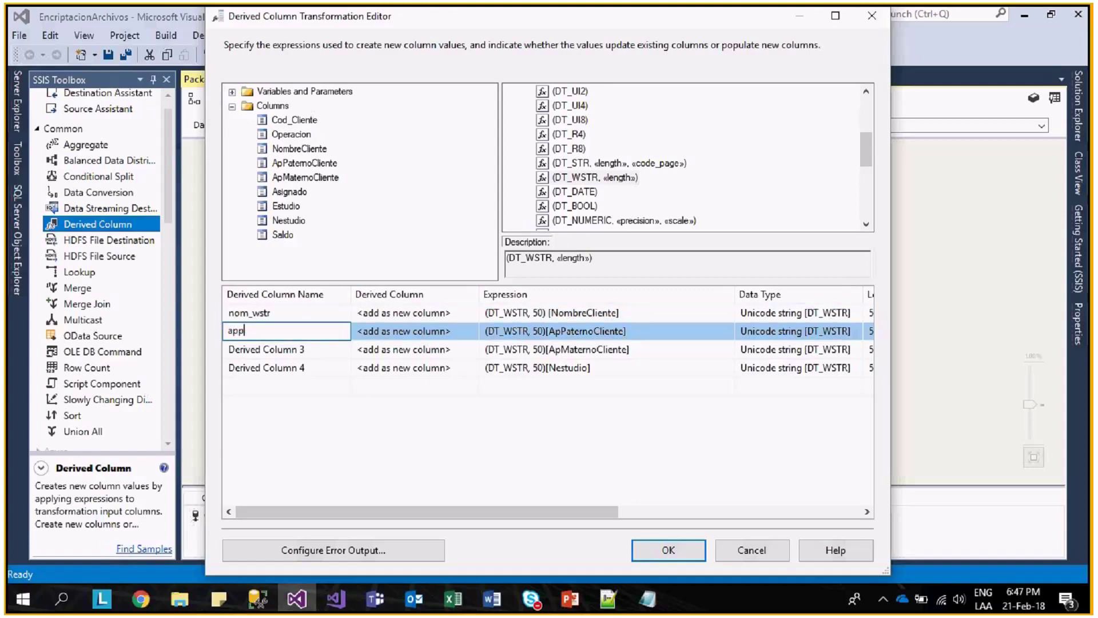
text(a_wstr)
click(309, 349)
drag(309, 349, 166, 350)
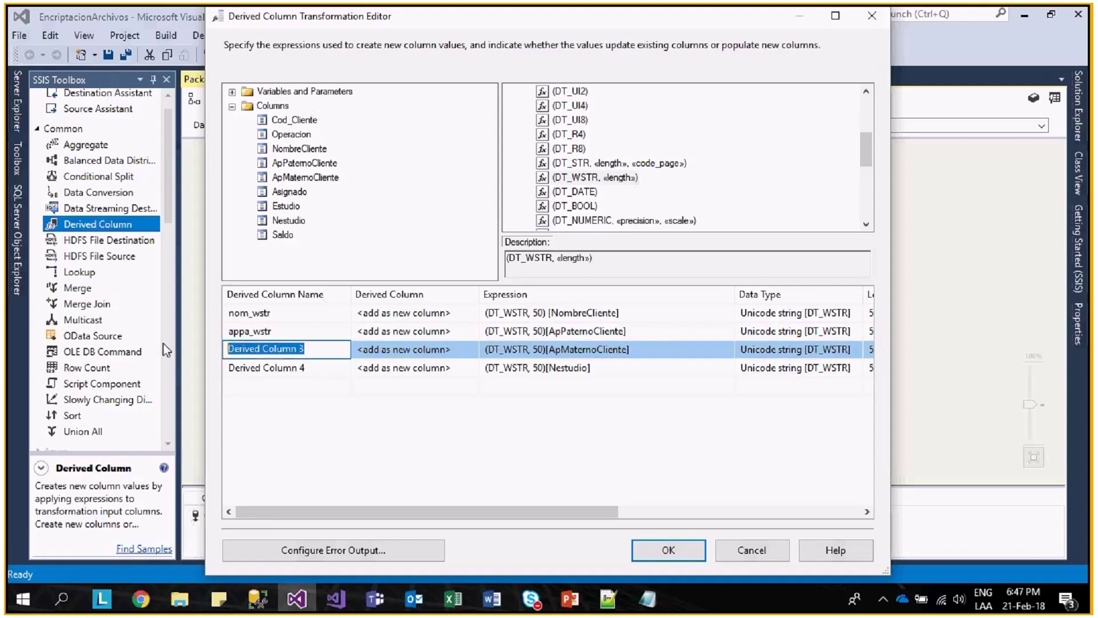
text(apma_wstr)
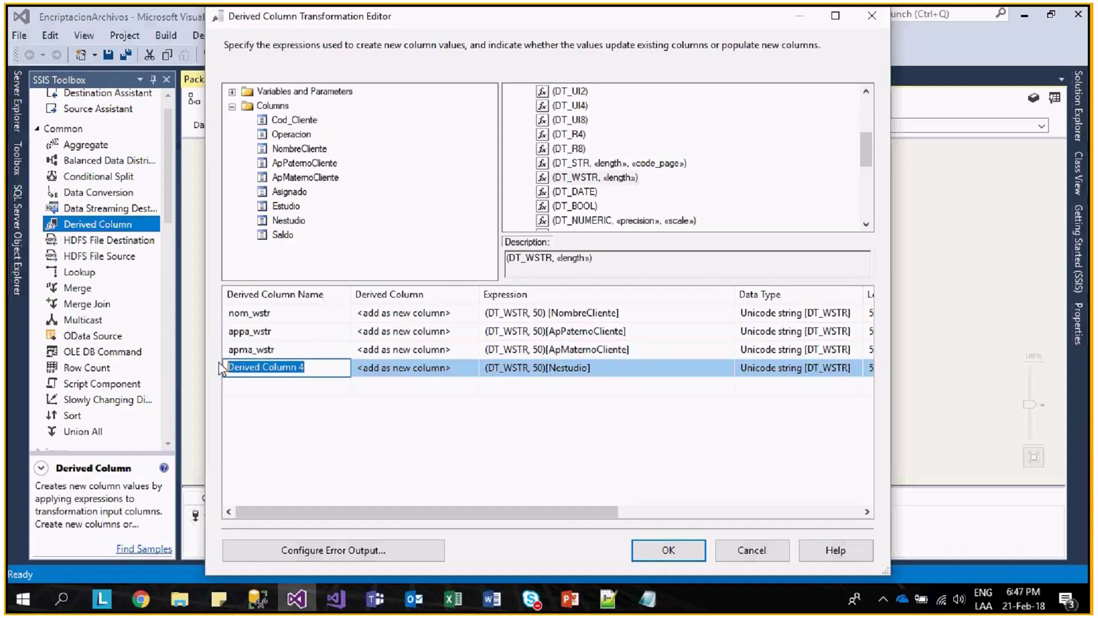
text(Nest_wstr)
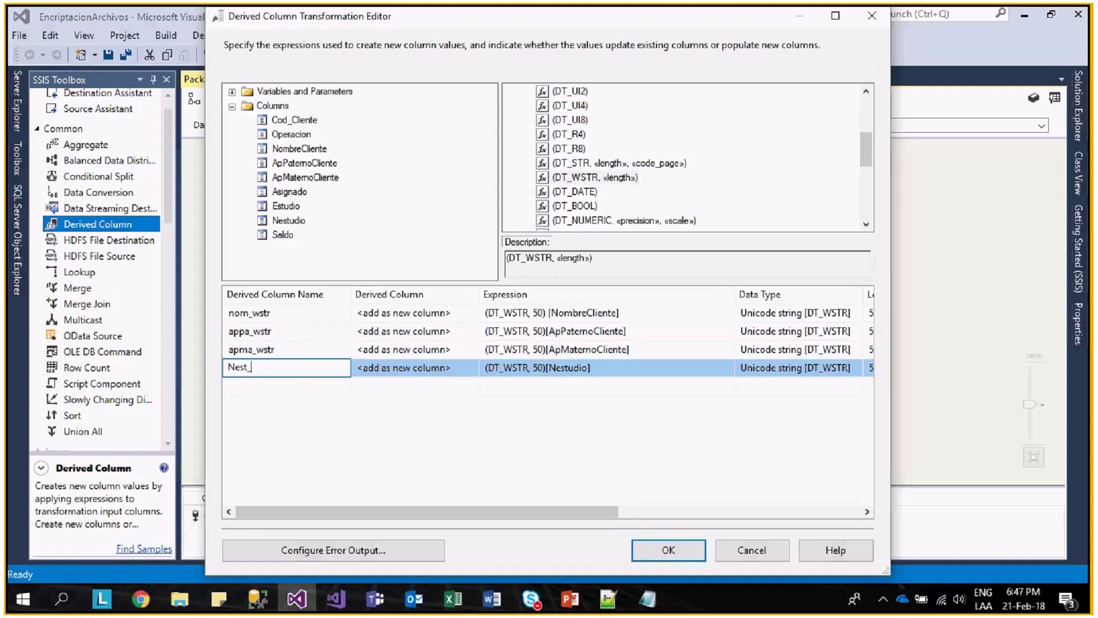
click(495, 396)
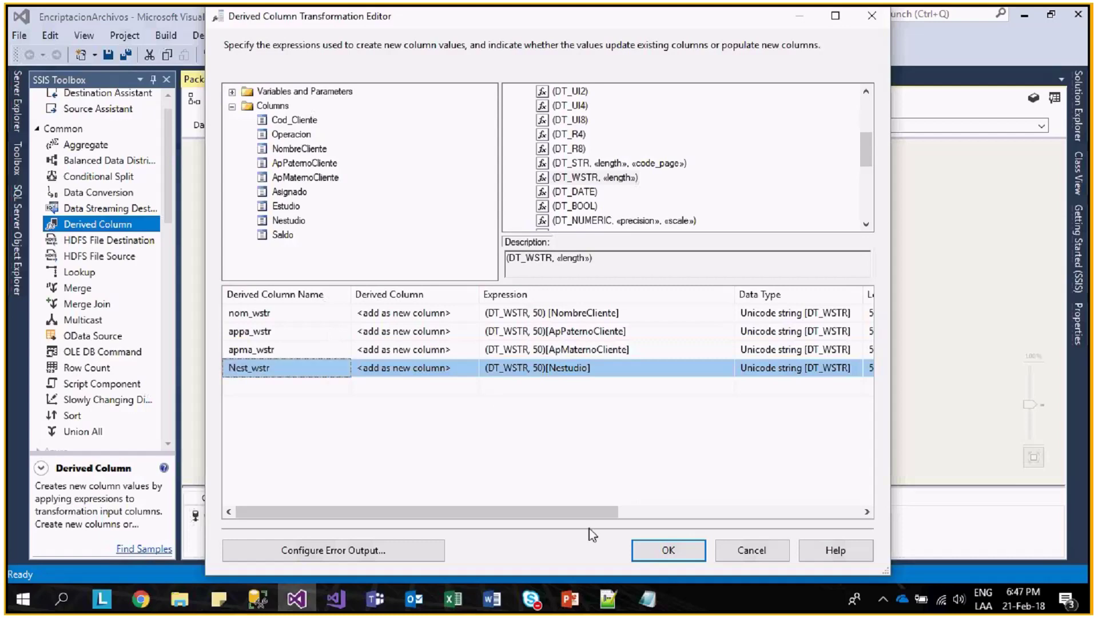
click(667, 551)
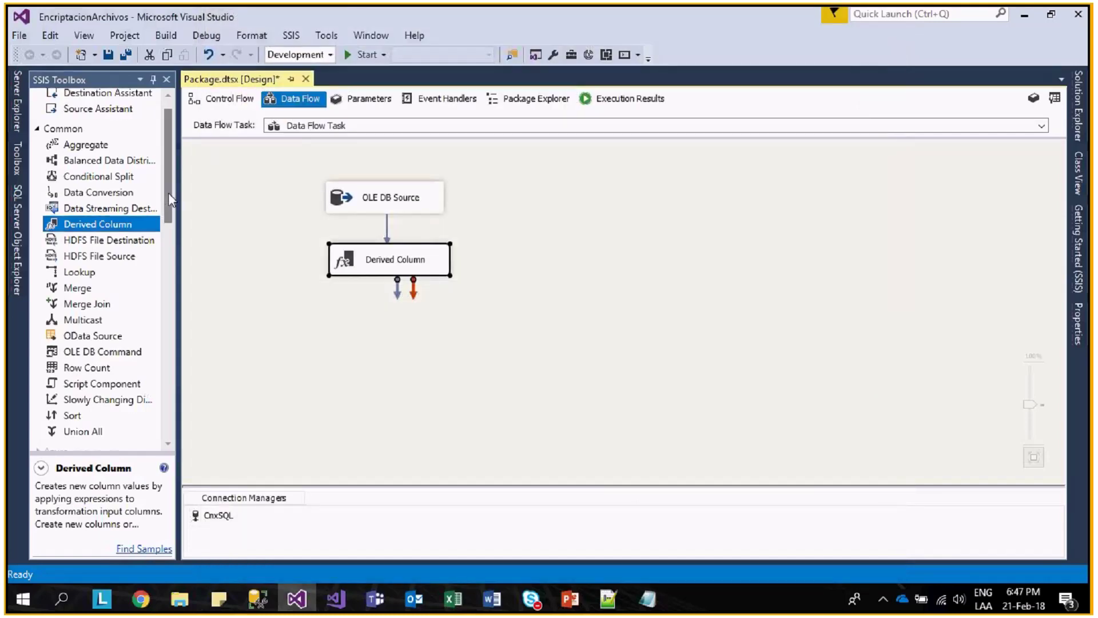
- Add a new EXCEL connection manager from the package's Connection Managers area
scroll(169, 193, down, 3)
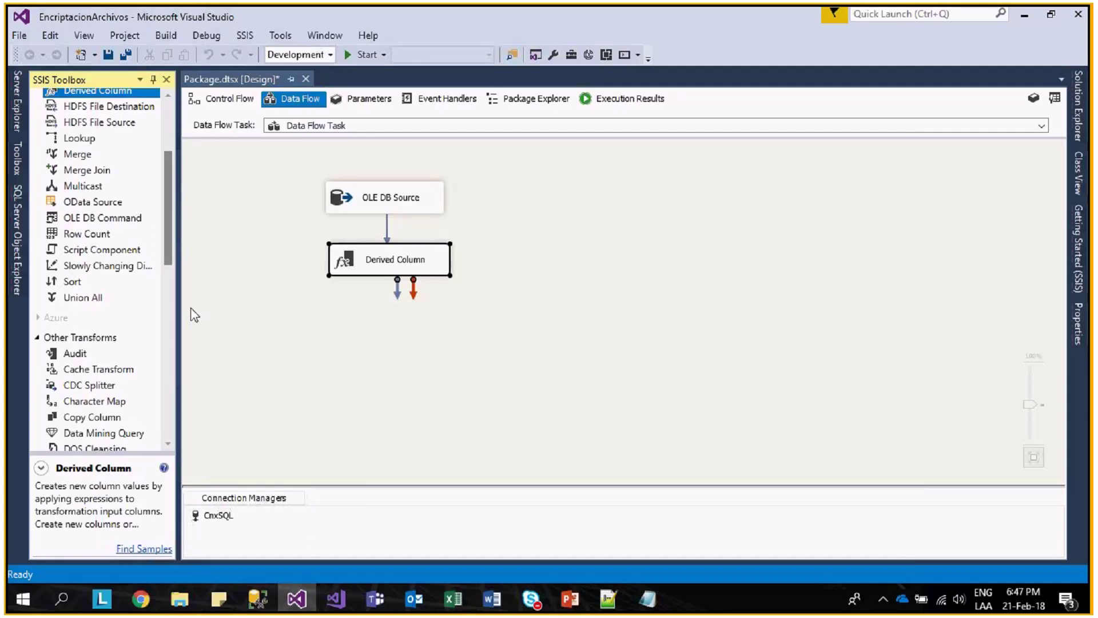
right_click(355, 542)
click(437, 421)
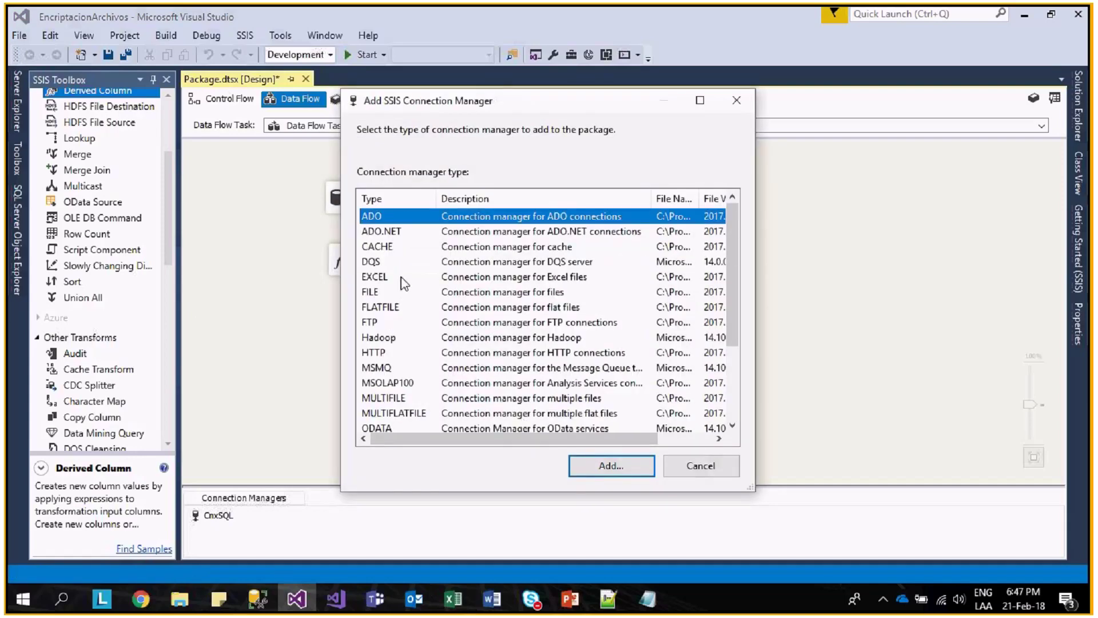
double_click(411, 277)
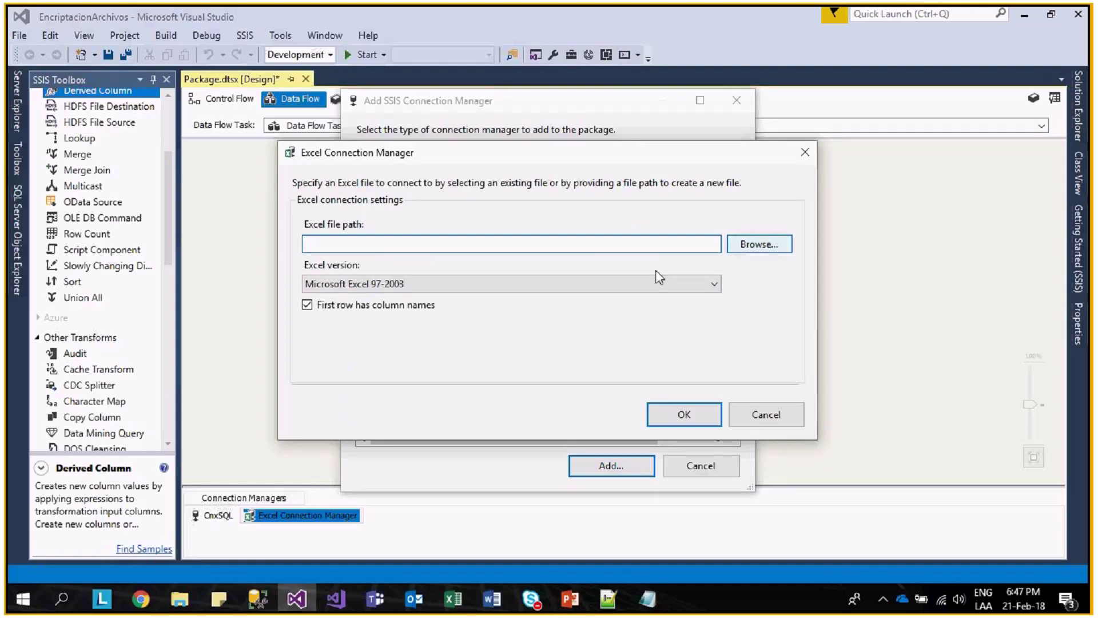
- In the Bases_Excel folder, delete the Excel files 02 through 10
key(alt+Tab)
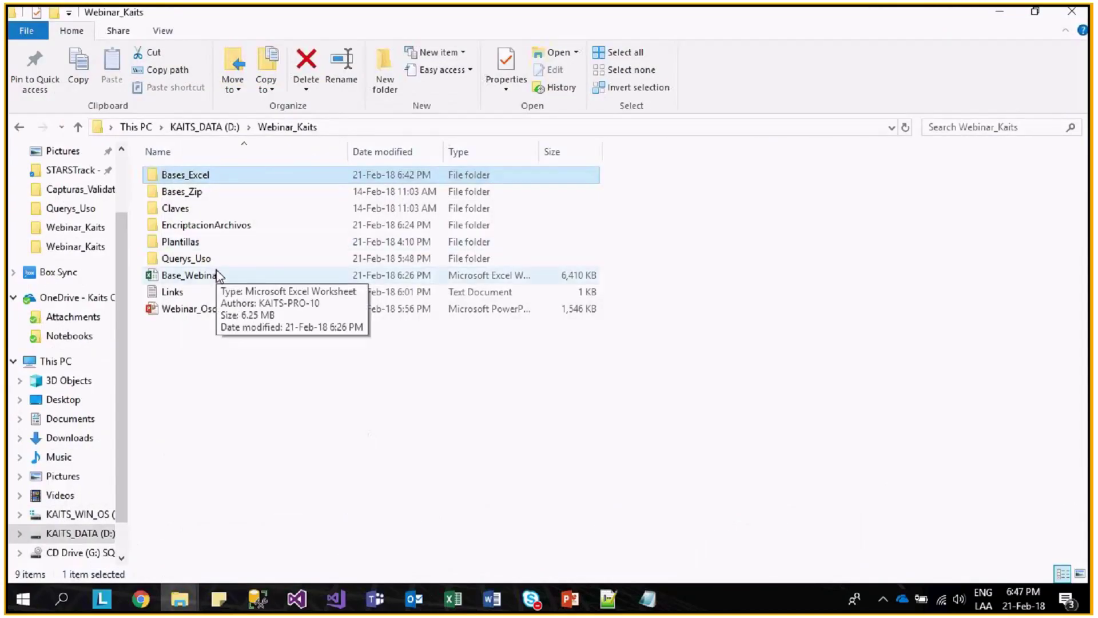
double_click(198, 175)
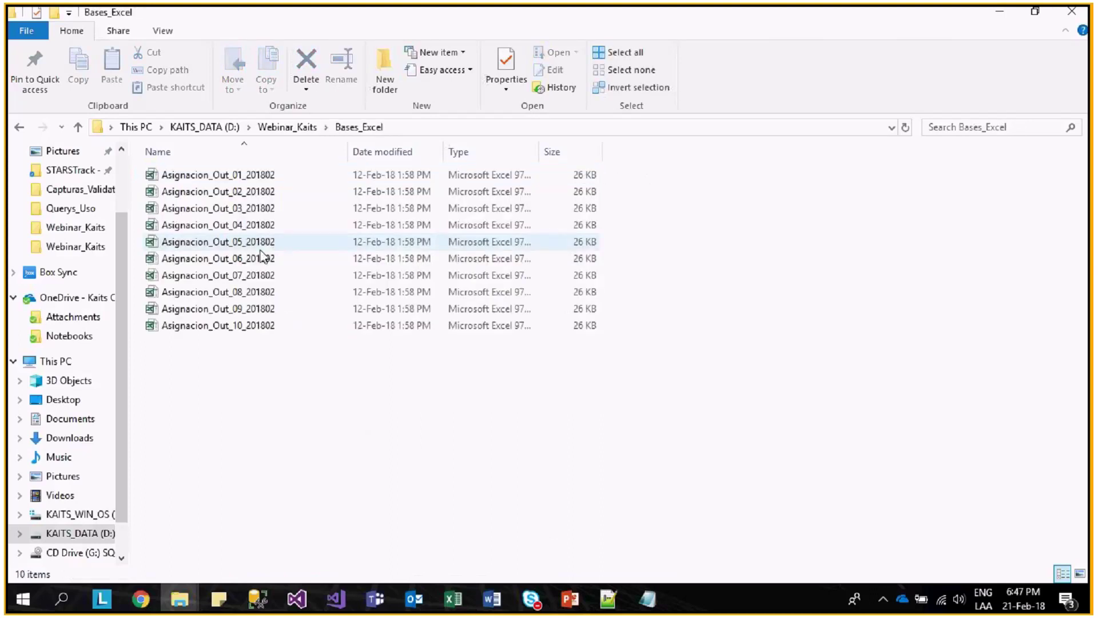
drag(350, 350, 223, 194)
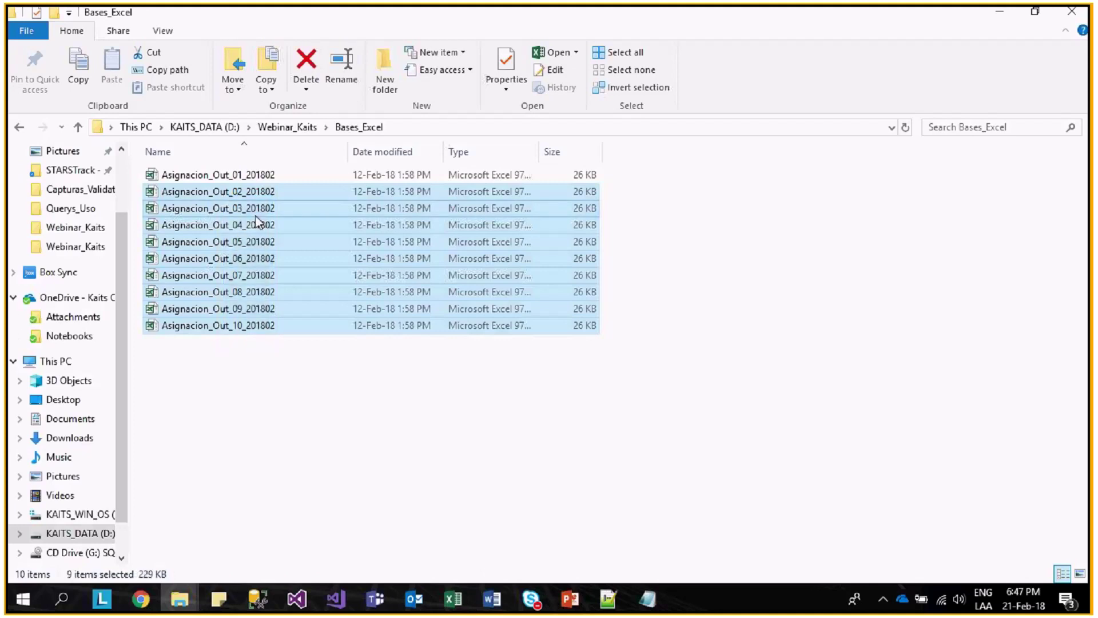
key(Delete)
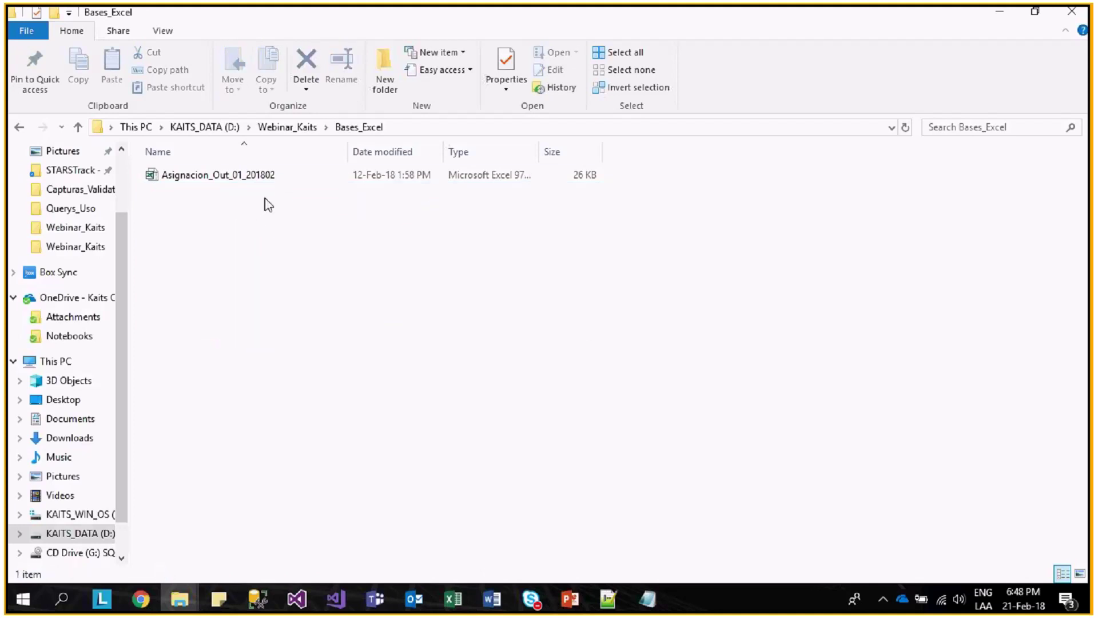
- Build the full path to Asignacion_Out_01_201802 in the address bar and copy it
click(268, 179)
click(396, 128)
click(410, 127)
text(\Asignacion_Out_01_201802.)
key(ctrl+a)
key(ctrl+c)
key(alt+Tab)
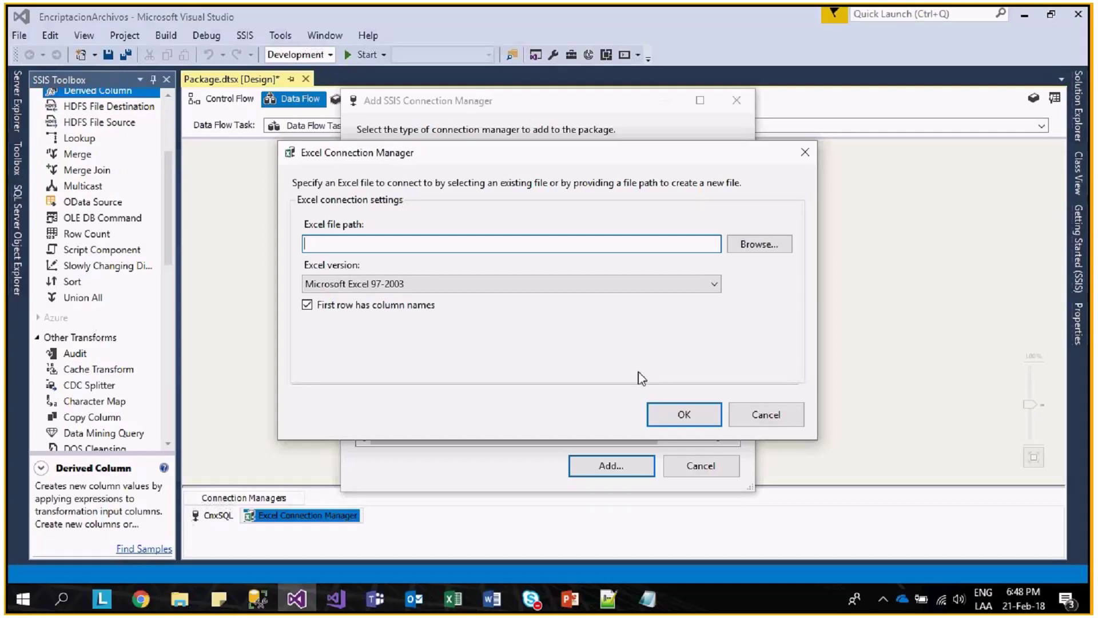
- Point a new Excel connection manager at the pasted Asignacion_Out_01_201802.xls path
key(ctrl+v)
drag(558, 243, 432, 244)
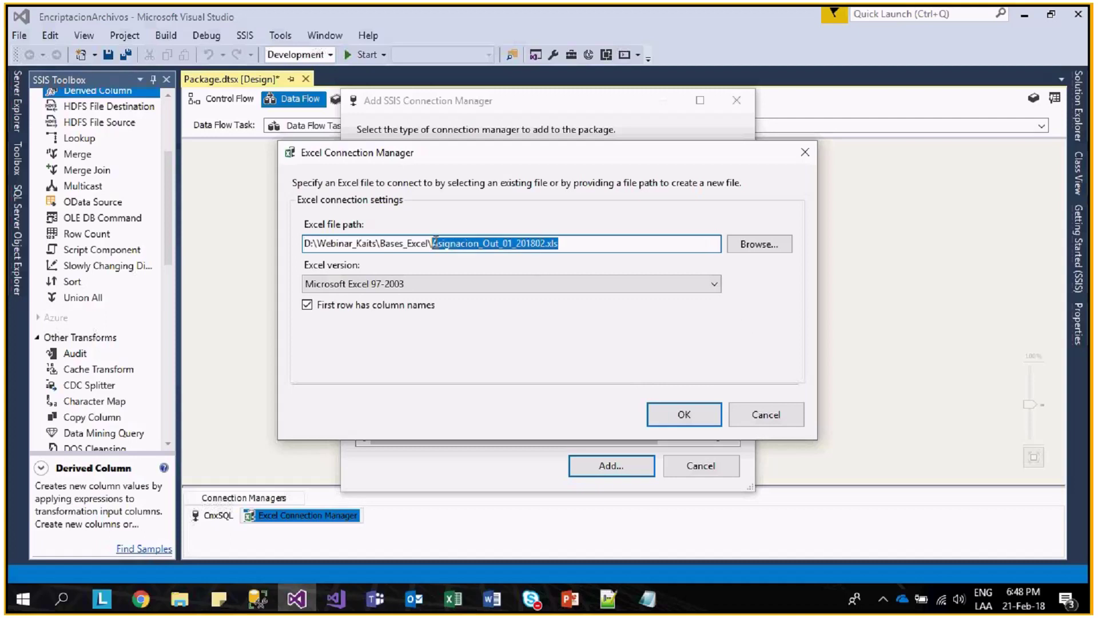
click(767, 415)
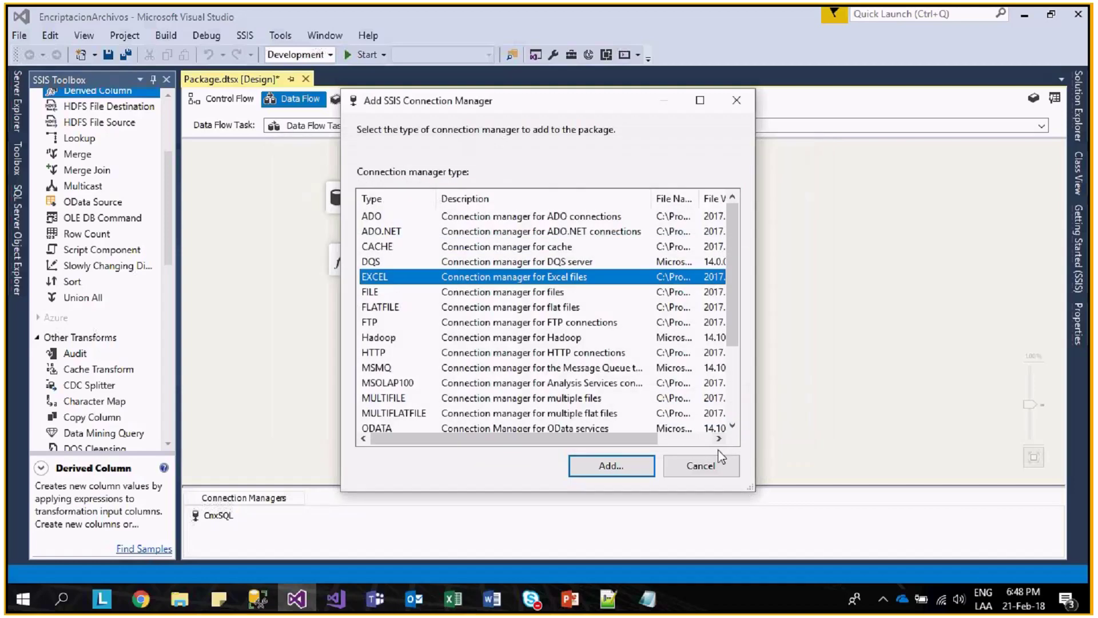
click(628, 466)
click(628, 467)
click(513, 243)
key(ctrl+v)
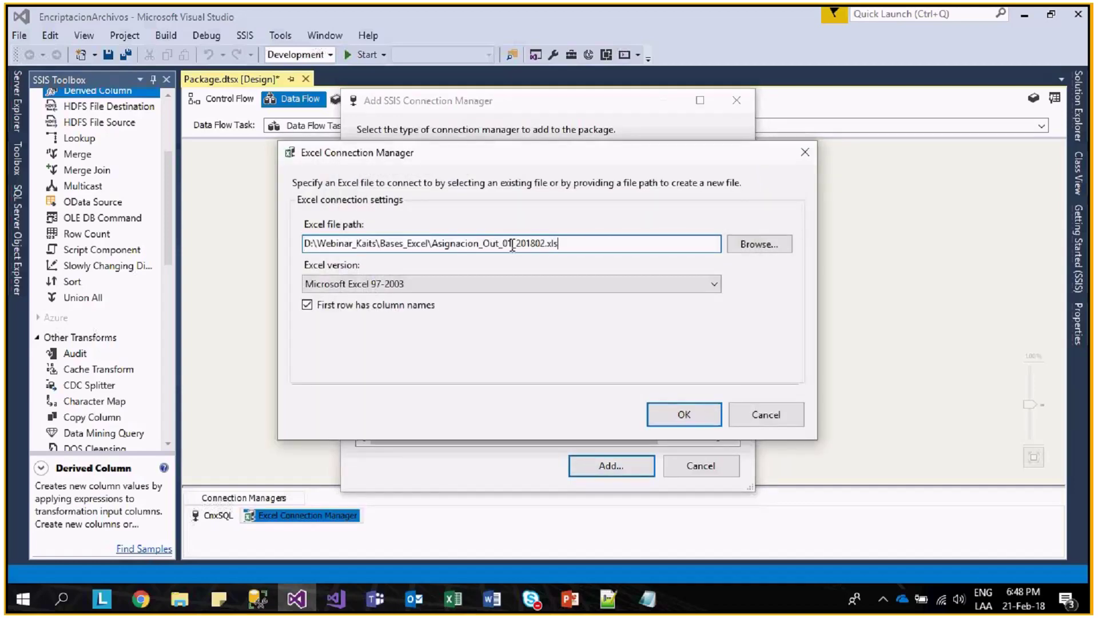
click(694, 417)
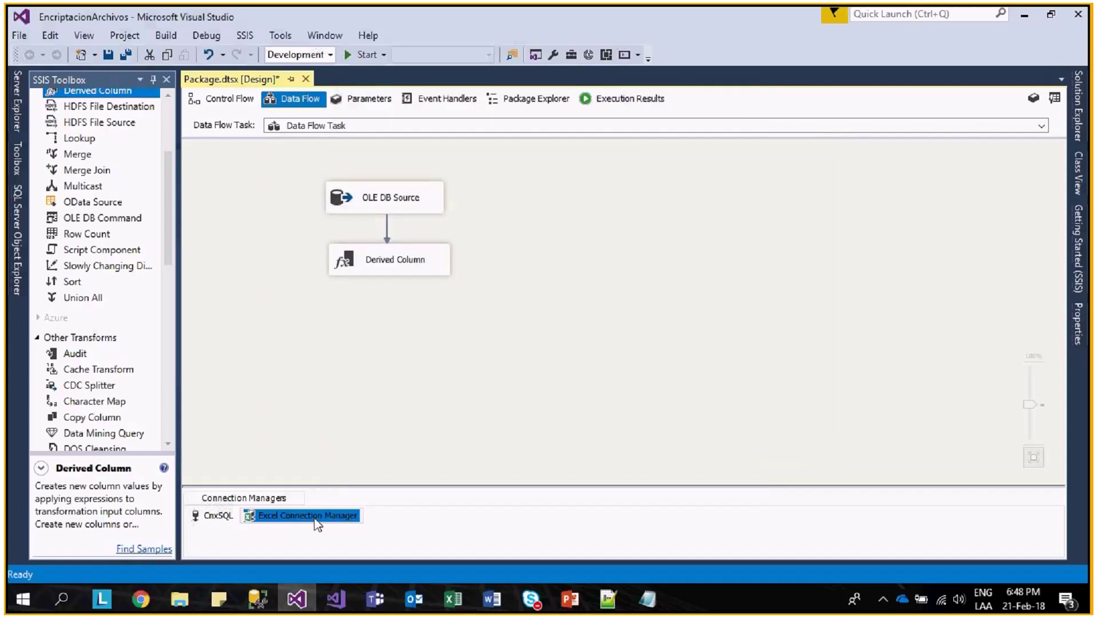
- Rename the connection CnxExcel and open its Property Expressions Editor
click(317, 525)
text(CnxExcel)
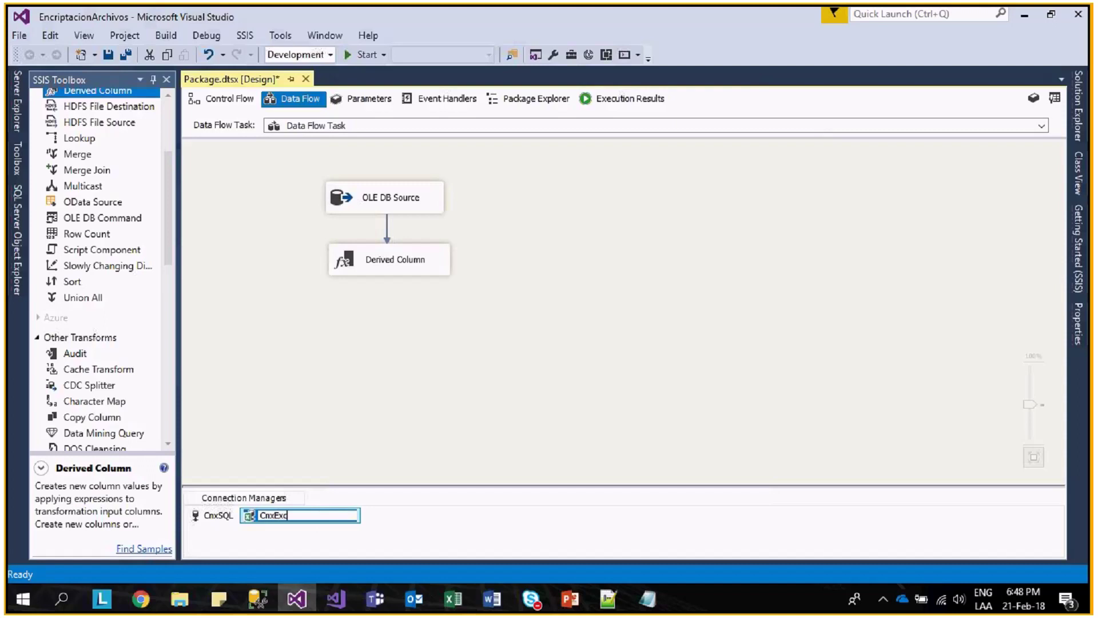
key(Return)
right_click(287, 516)
click(316, 508)
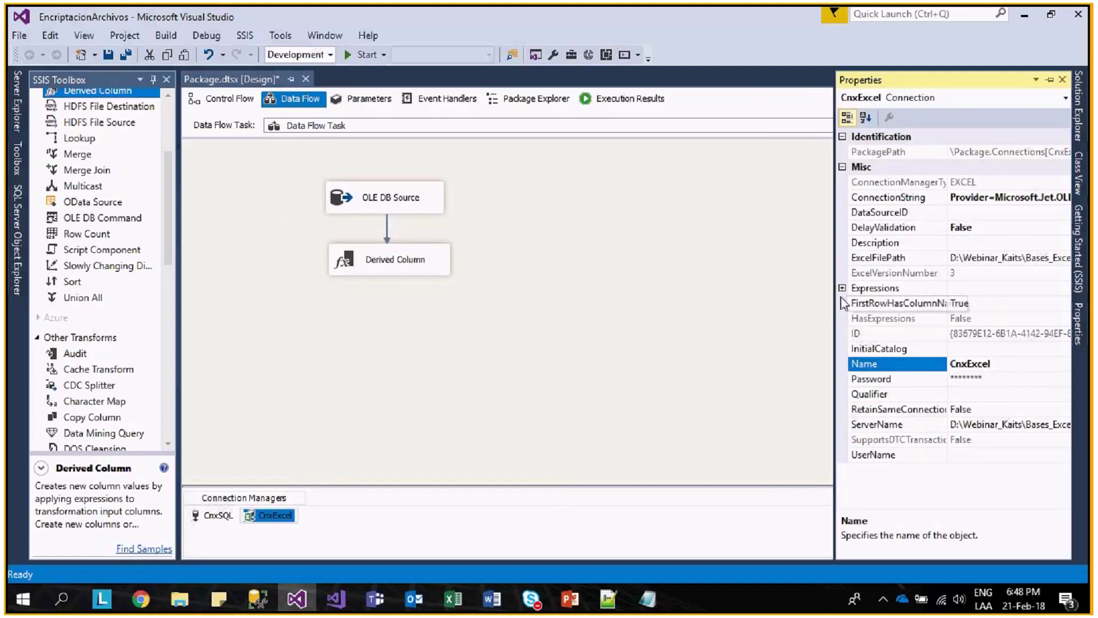
click(874, 288)
click(1064, 288)
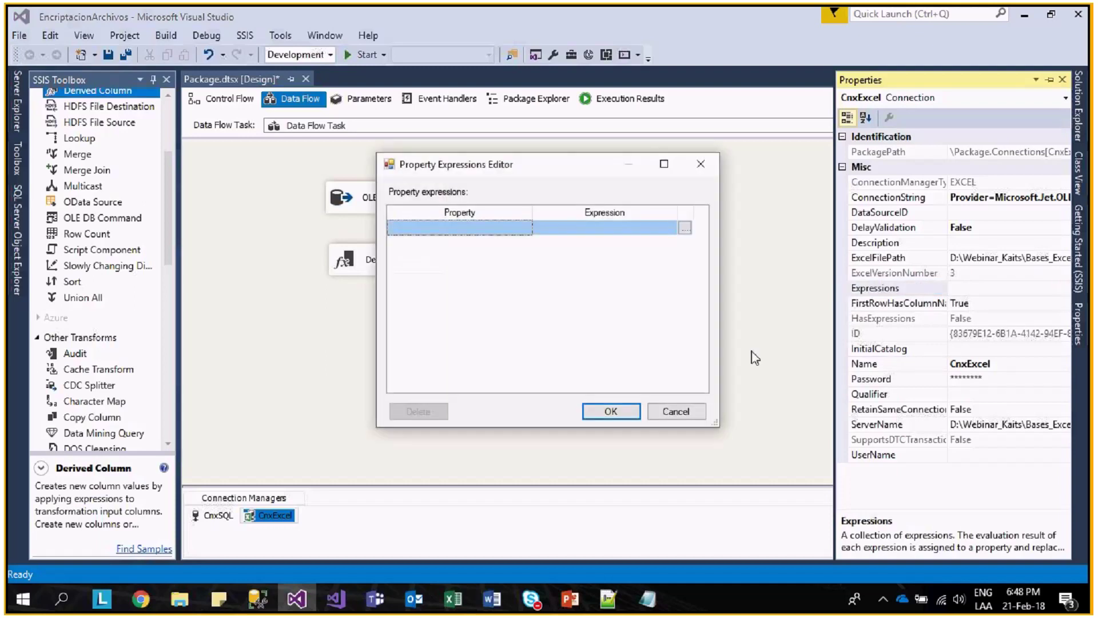
click(525, 228)
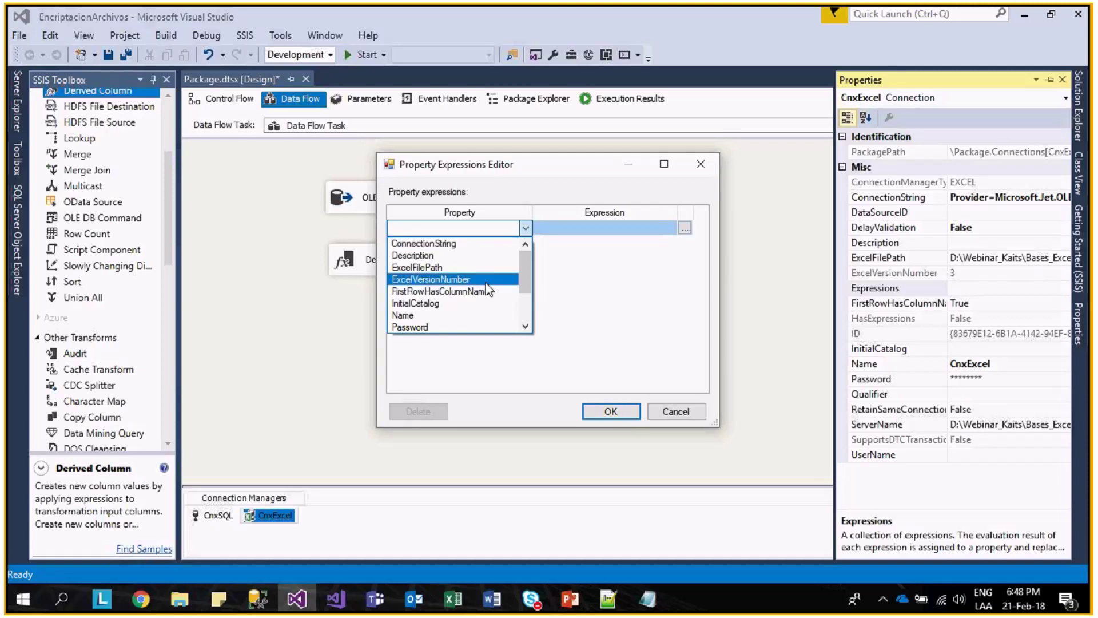
- Set ExcelFilePath's expression to @[User::rutaArchivo], evaluate it, and confirm
click(417, 267)
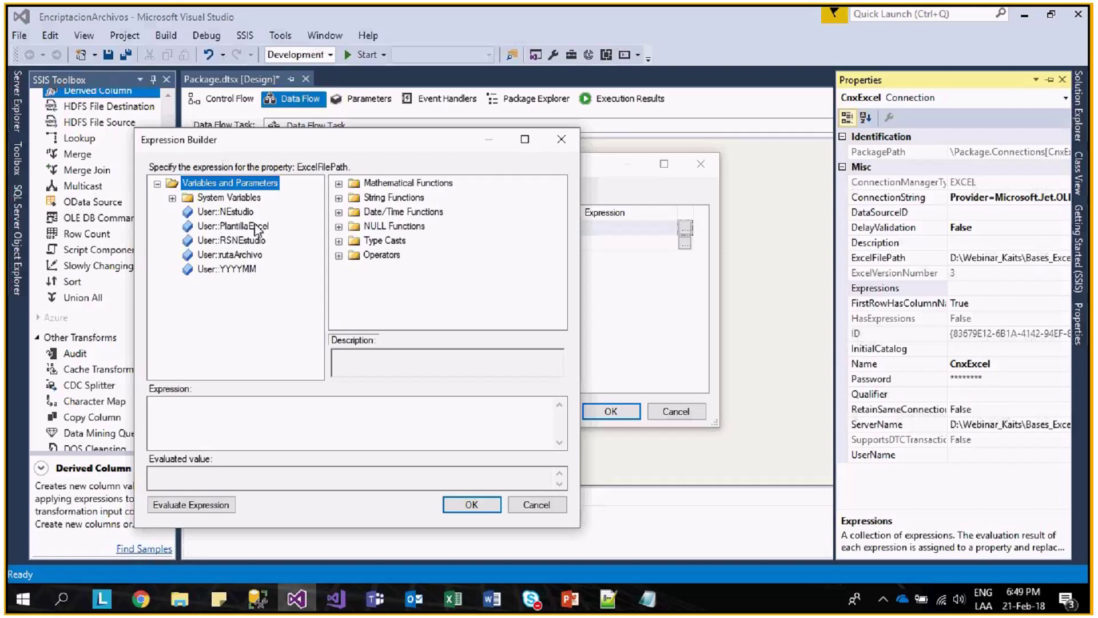
drag(229, 255, 273, 431)
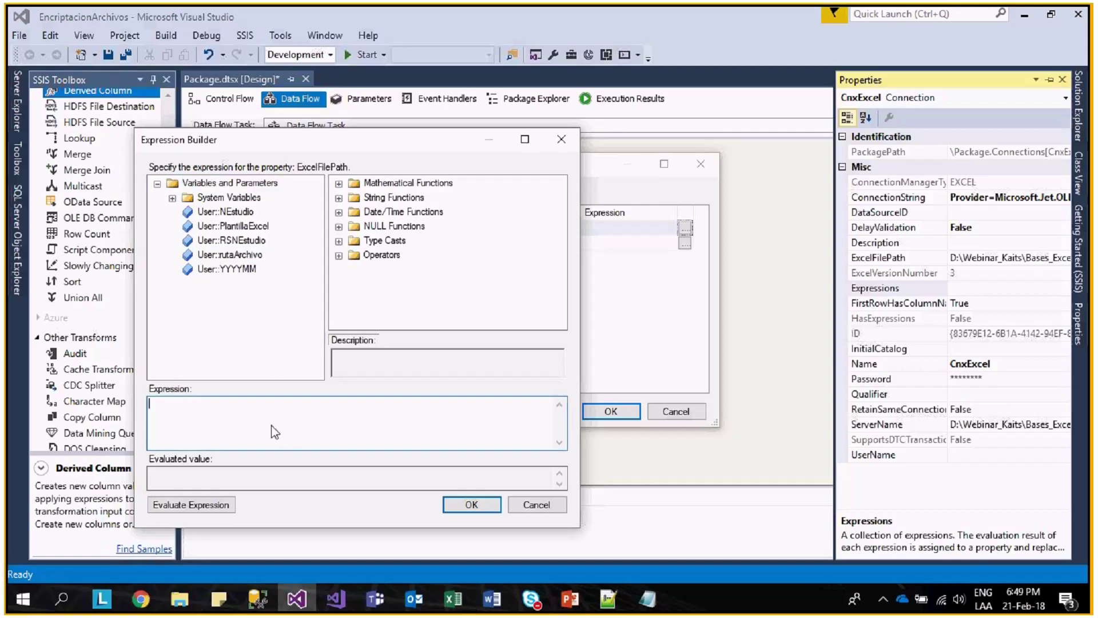
click(196, 505)
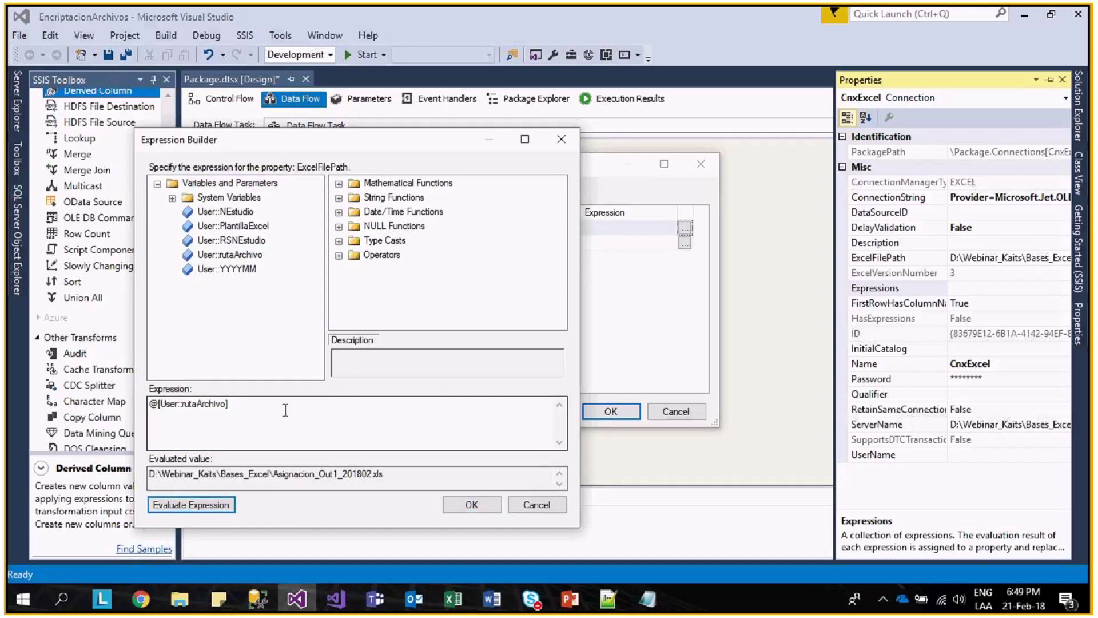
click(472, 504)
click(611, 411)
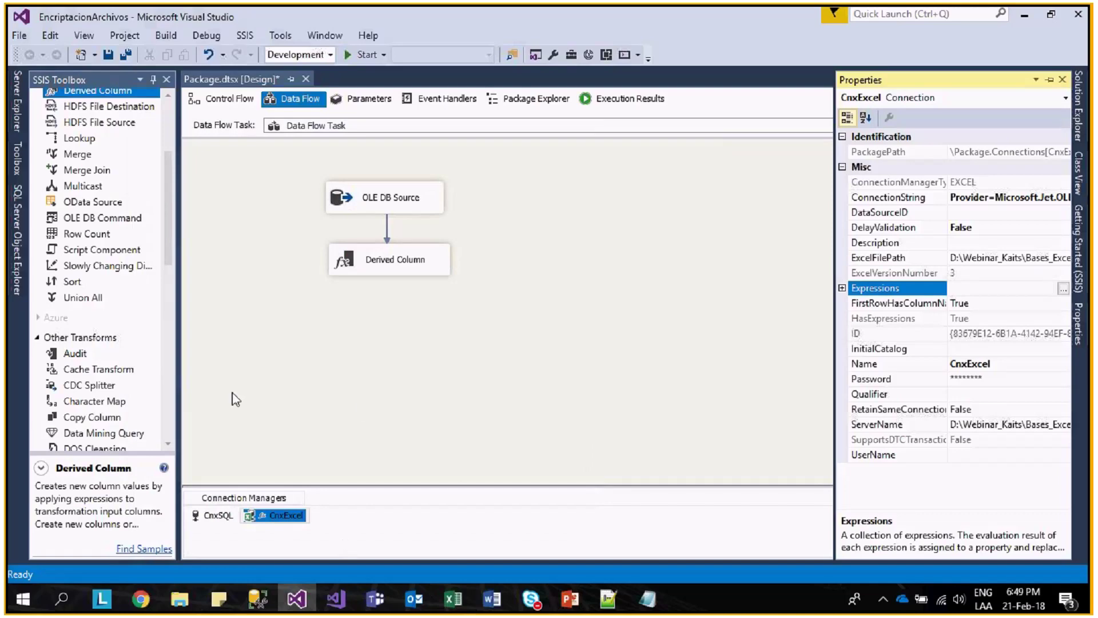
- Add an Excel Destination to the data flow, aligned below the Derived Column
scroll(169, 271, down, 2)
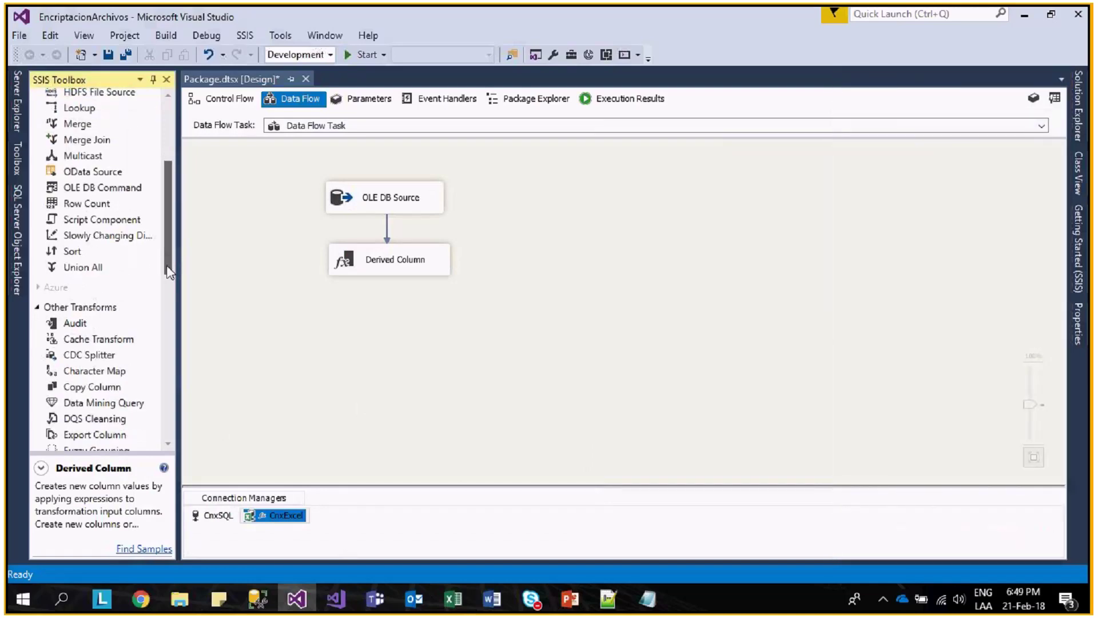
drag(169, 271, 170, 372)
click(79, 325)
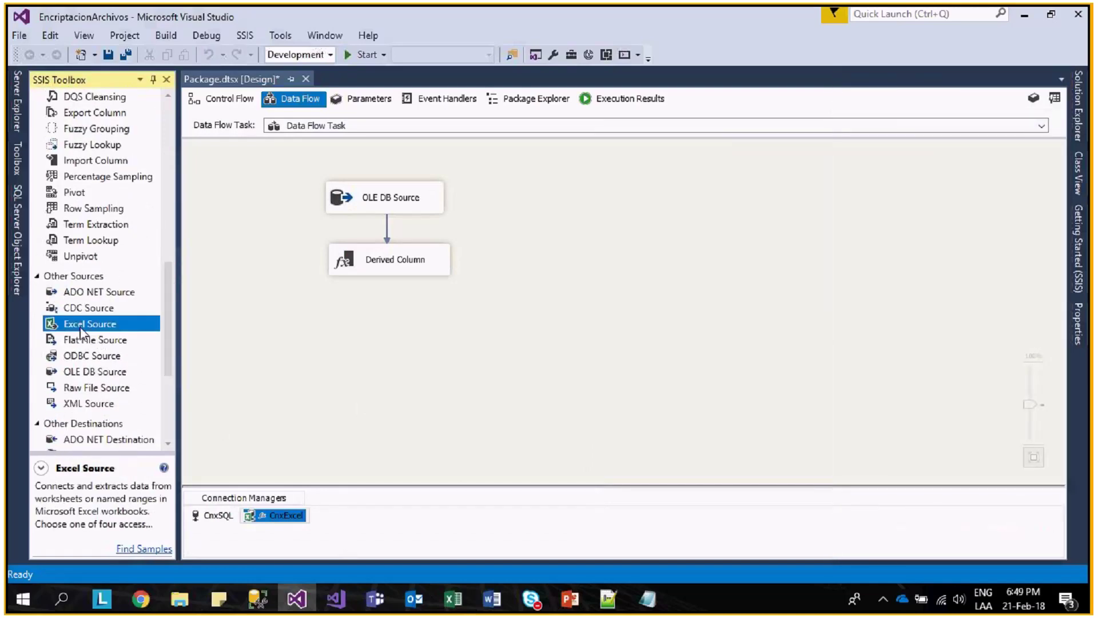
scroll(78, 331, down, 4)
drag(96, 316, 313, 312)
drag(403, 323, 415, 333)
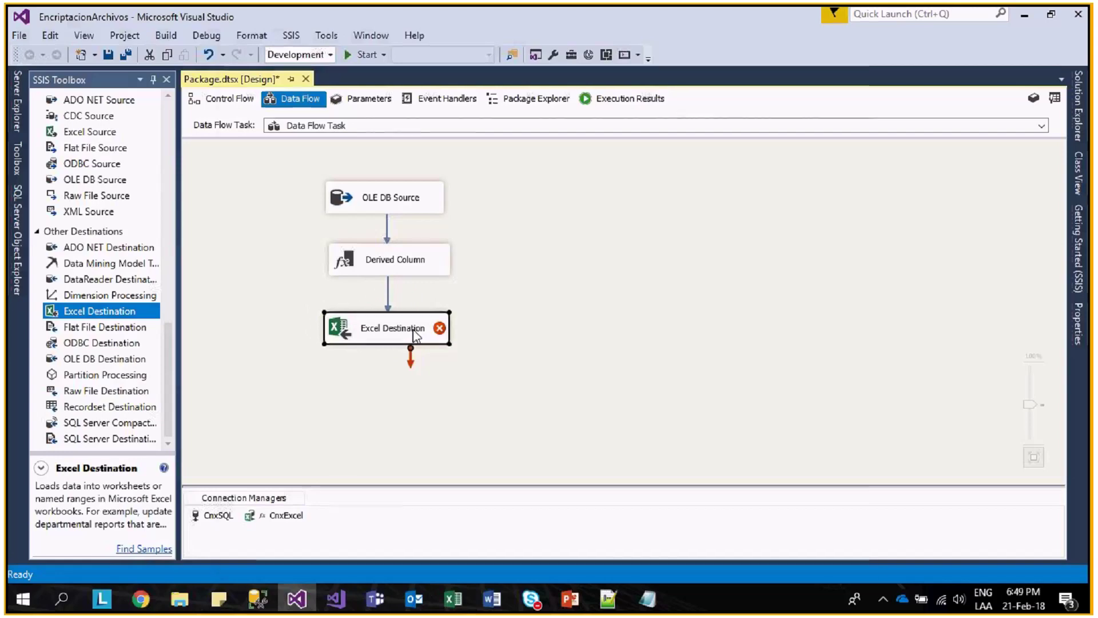
- Try targeting the Asignación$ sheet, cancel after the error, and open CnxExcel's connection settings
double_click(415, 334)
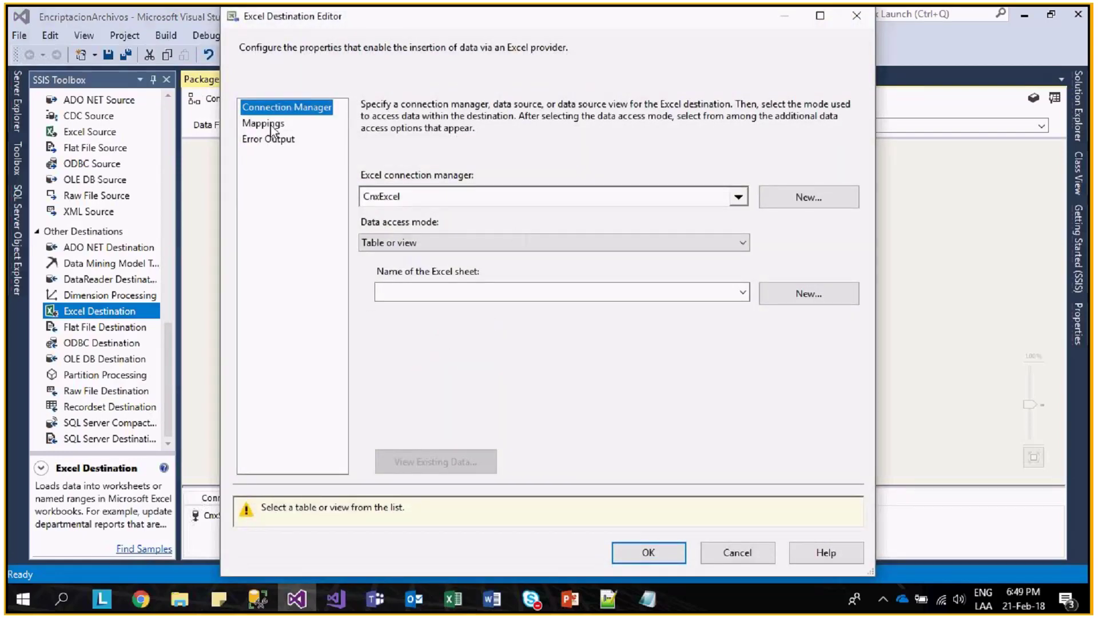
click(742, 291)
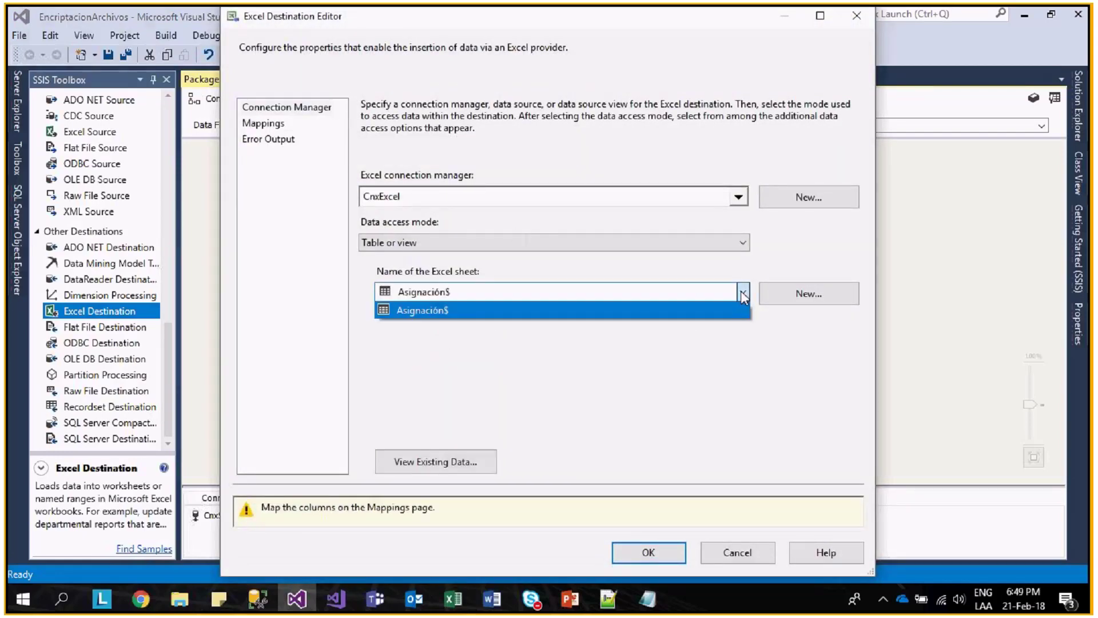
click(515, 315)
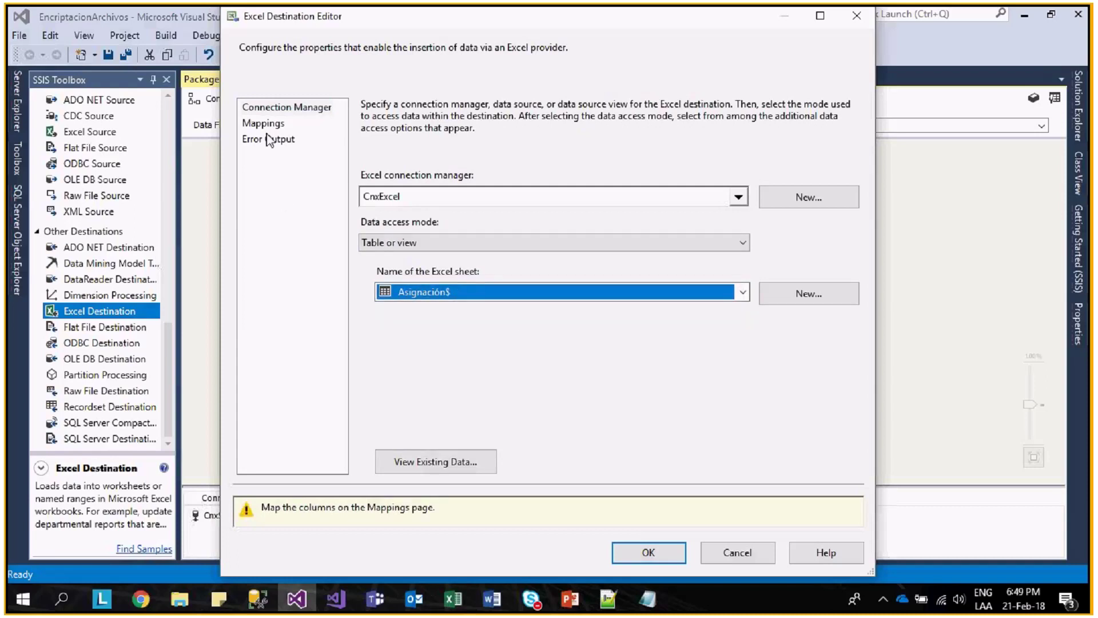
click(286, 107)
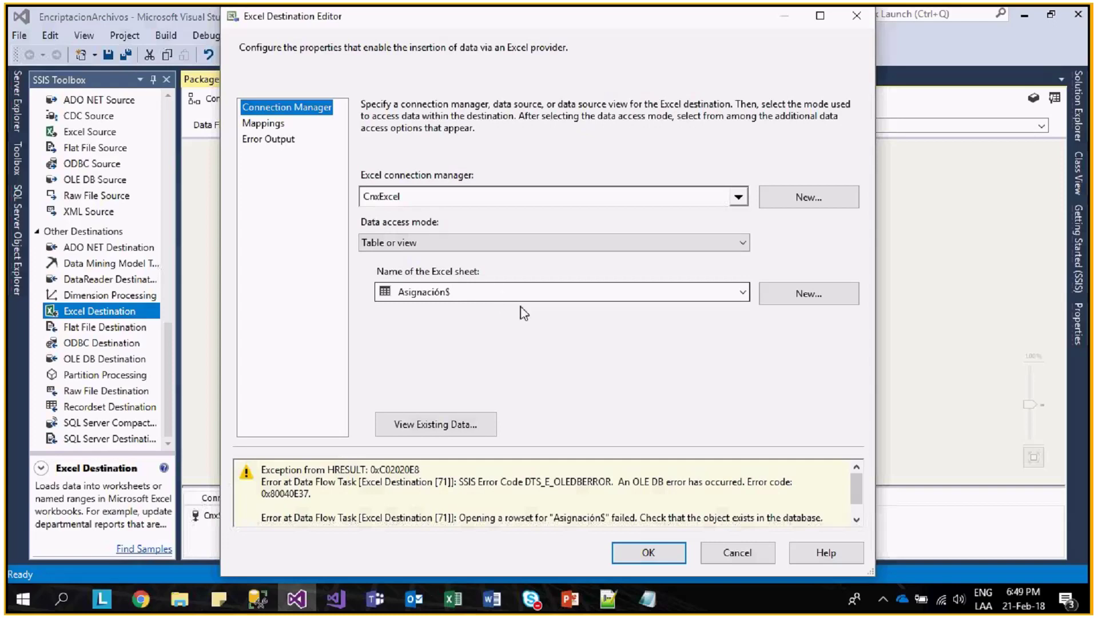
click(732, 553)
double_click(289, 516)
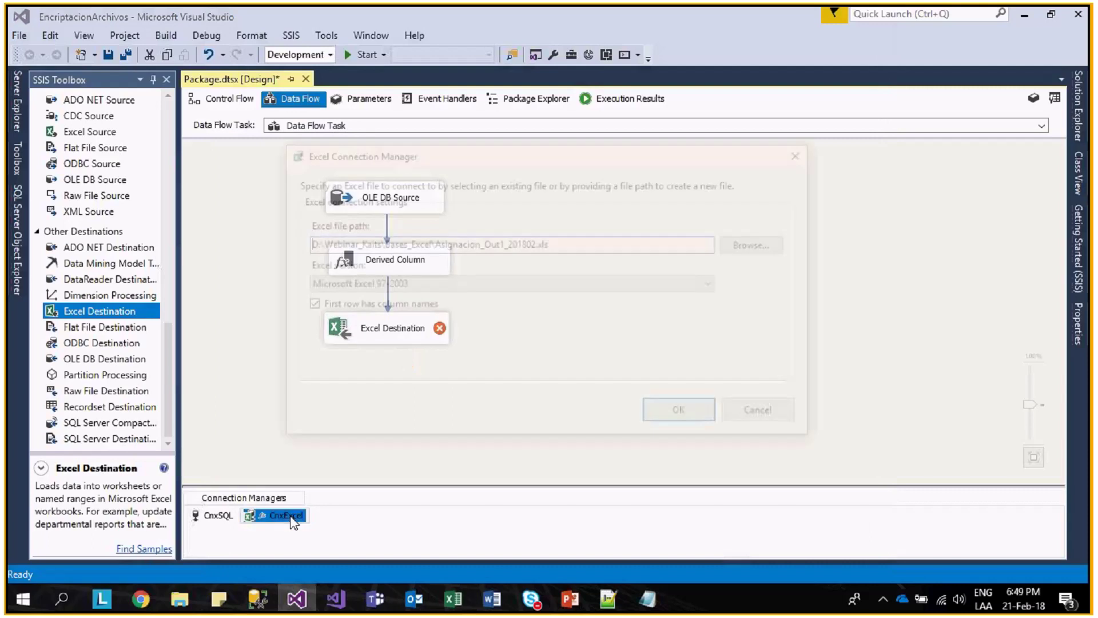
- Select the CnxExcel file path, trial-rename the workbook by dropping a character, and recheck the sheets
click(551, 249)
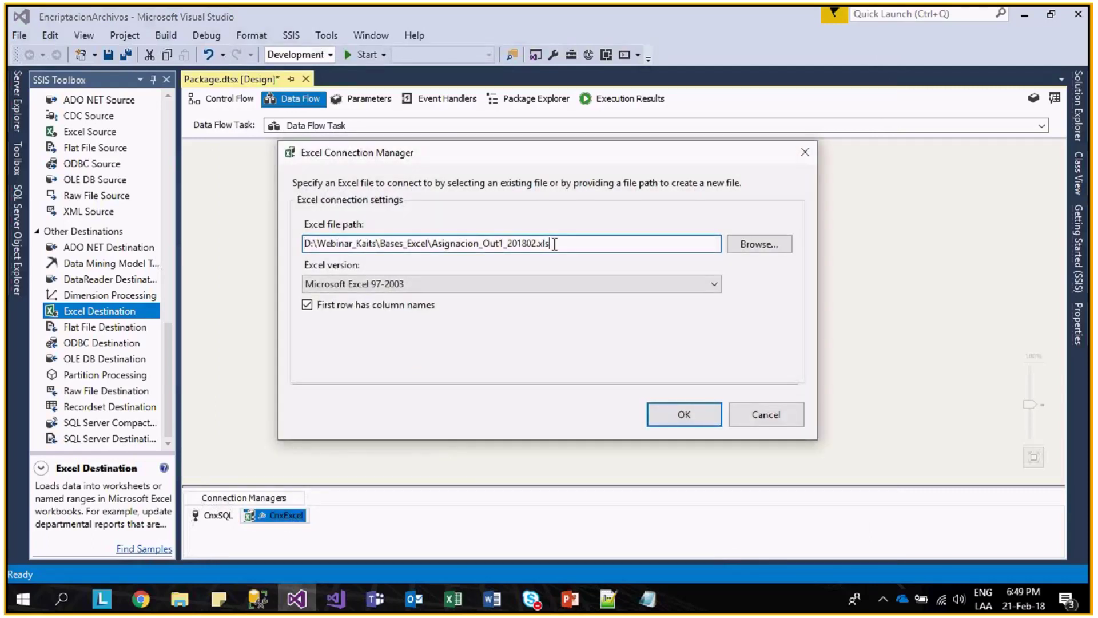
drag(551, 246, 294, 246)
key(alt+Tab)
click(407, 166)
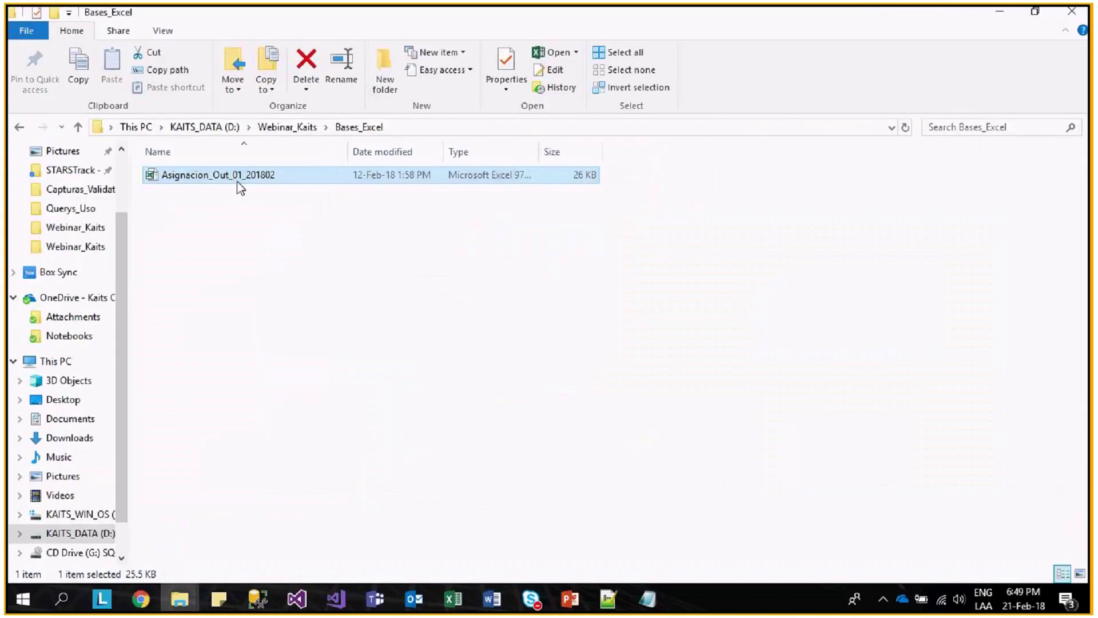
click(237, 176)
click(237, 175)
key(BackSpace)
key(Return)
key(alt+Tab)
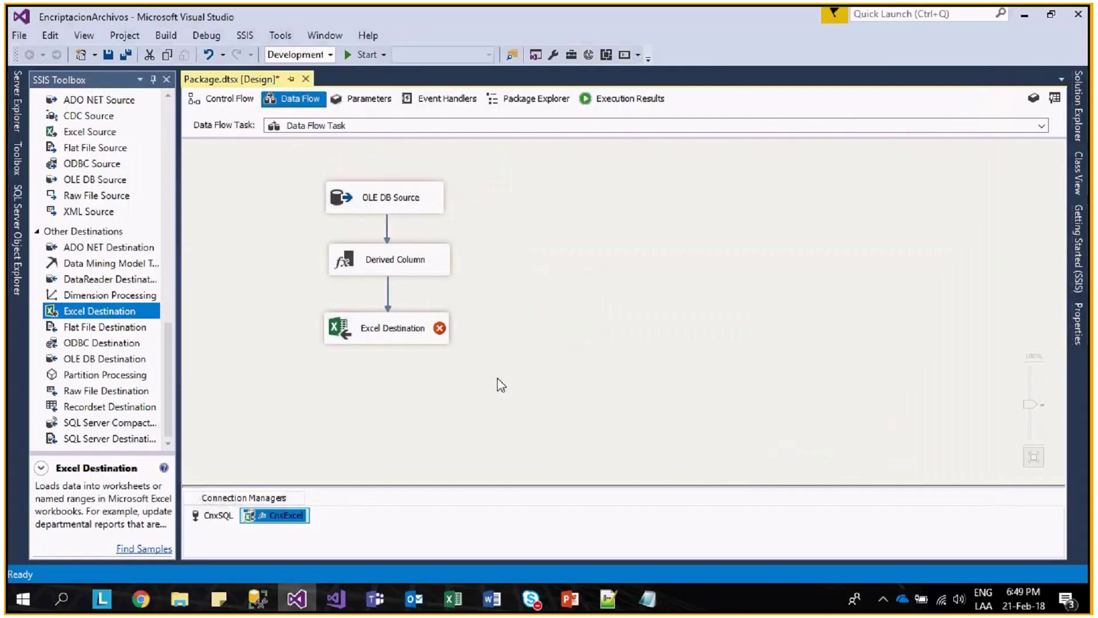
double_click(395, 324)
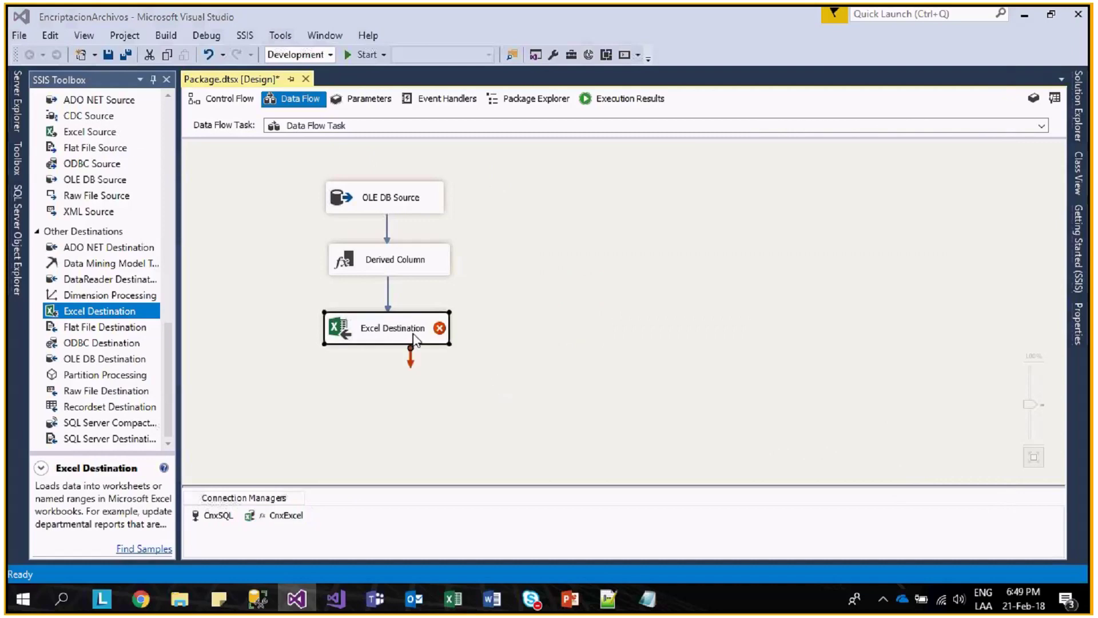
click(405, 293)
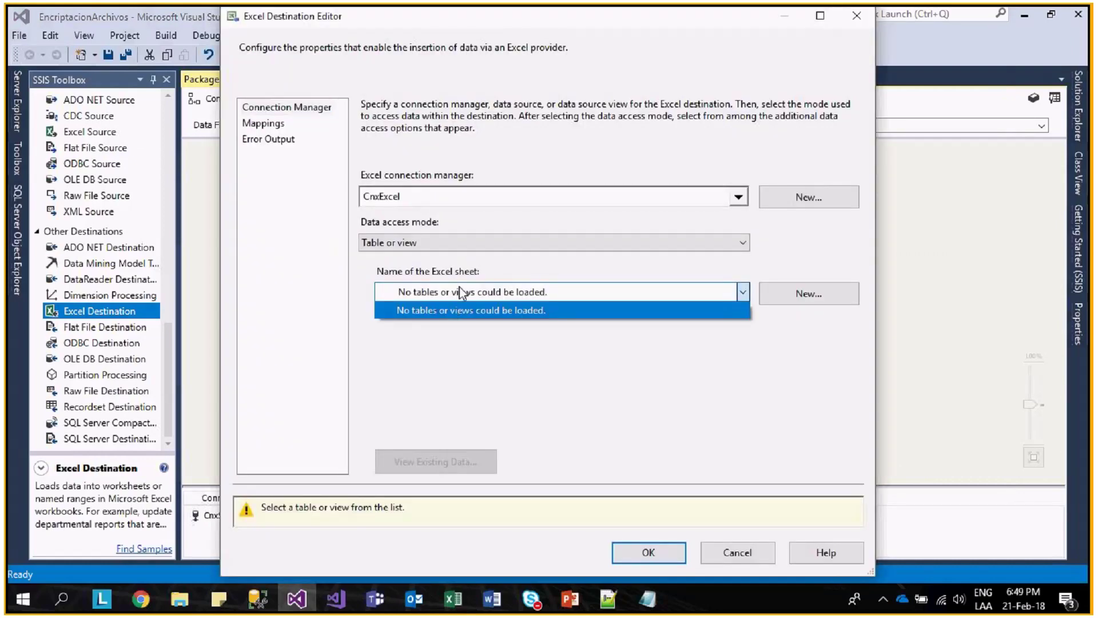
- Restore the workbook name to Asignacion_Out_01_201802 and return to the data flow canvas
key(alt+Tab)
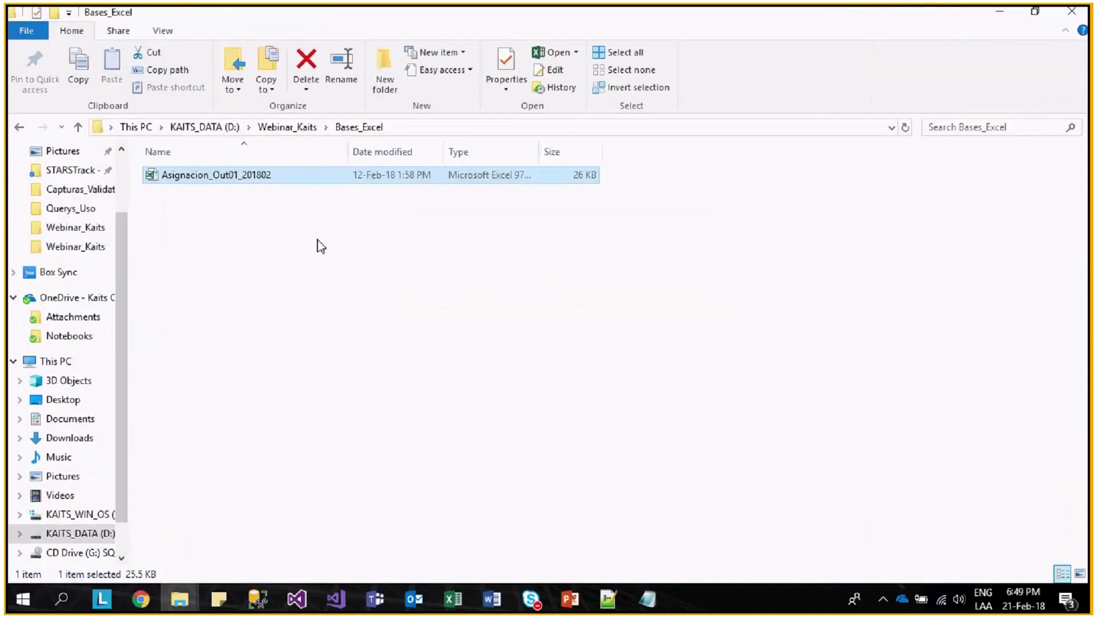
click(241, 181)
click(230, 175)
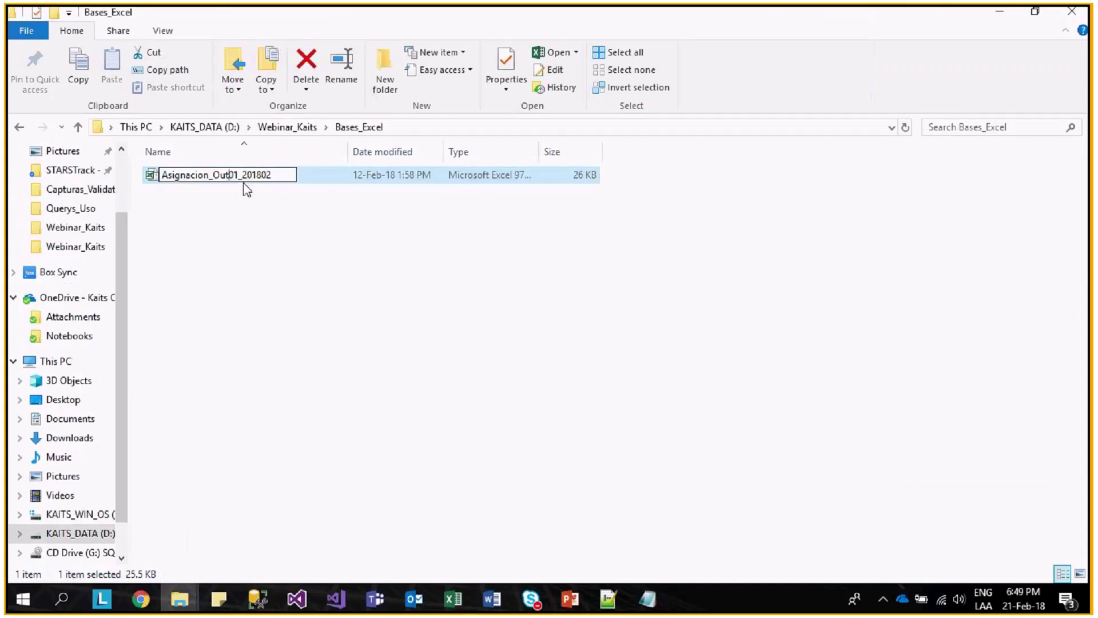
text(_)
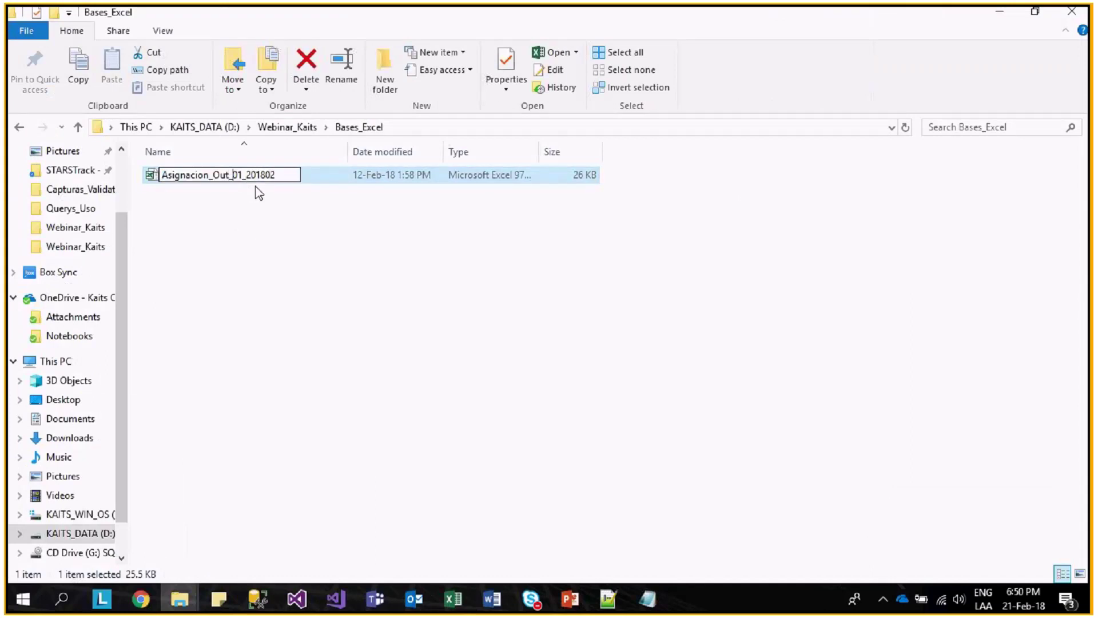
key(Return)
key(F2)
key(Escape)
key(alt+Tab)
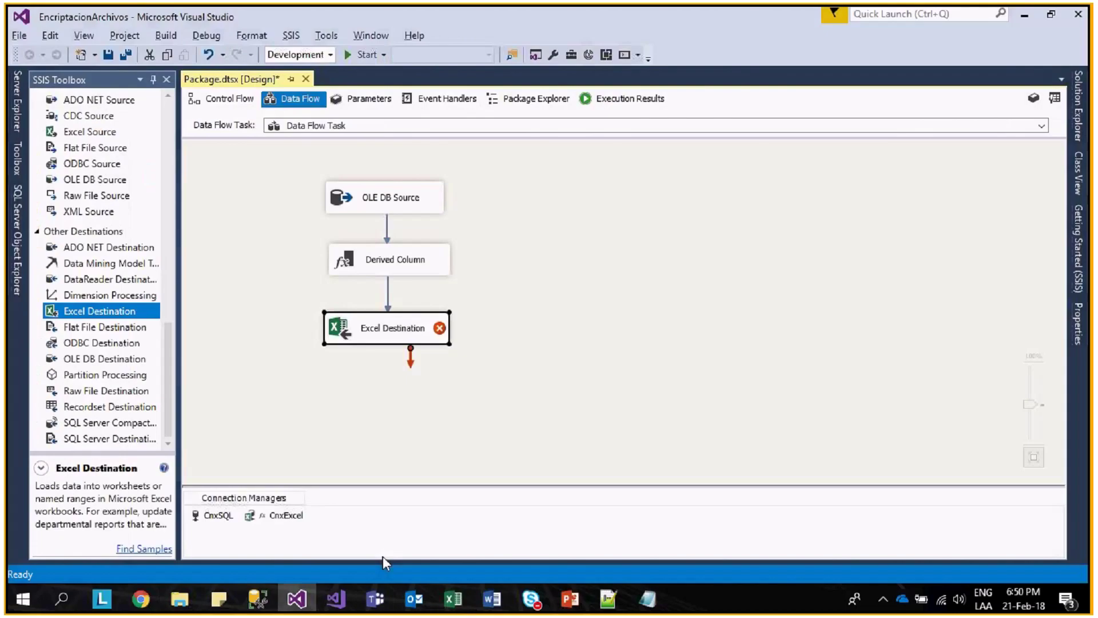
right_click(422, 184)
- Set NEstudio to Out_01 and confirm rutaArchivo evaluates to Bases_Excel\Asignacion_Out_01_201802.xls
click(452, 192)
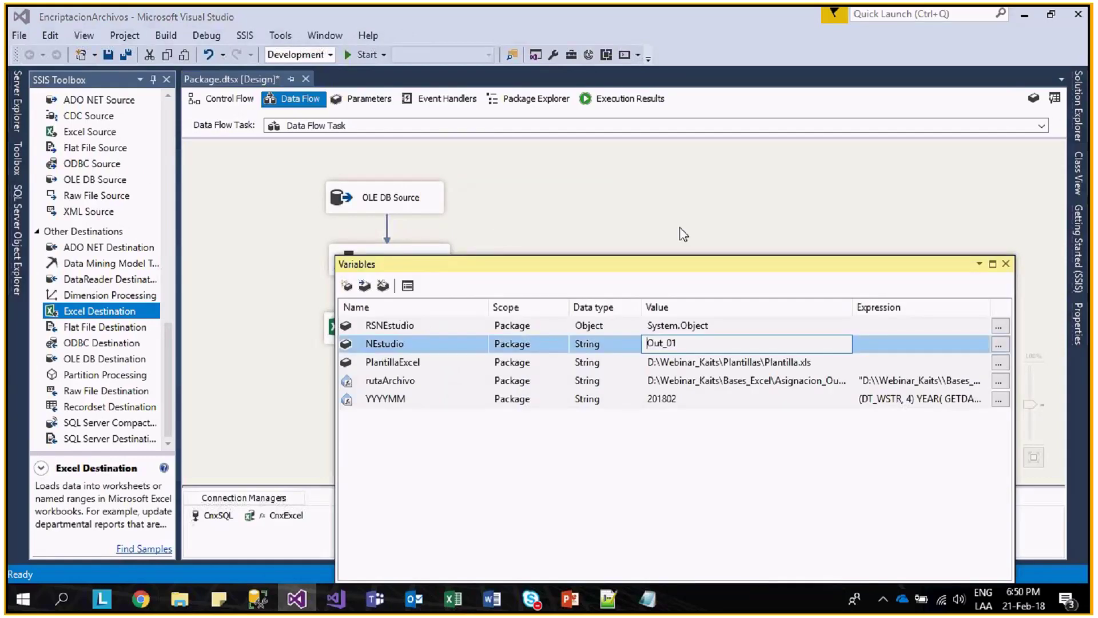
click(682, 232)
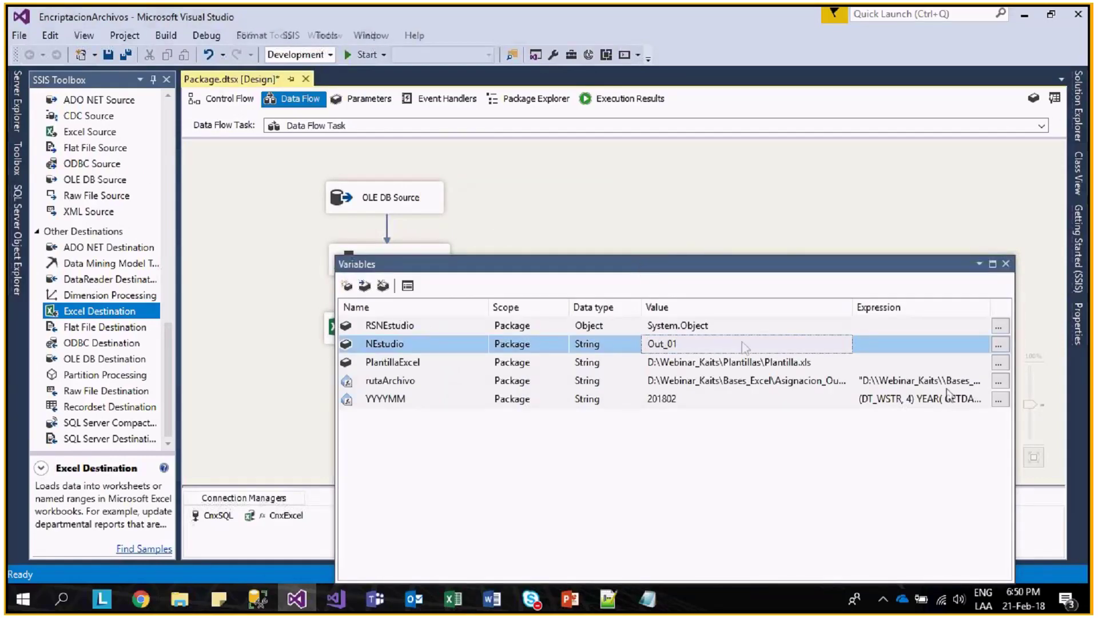
click(1000, 380)
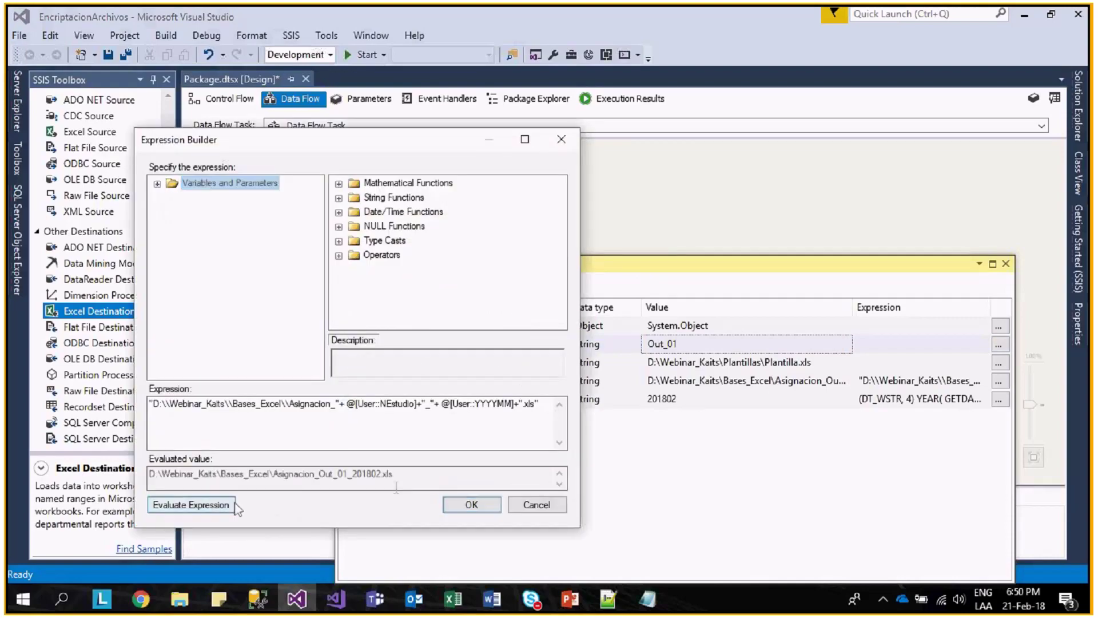
click(471, 505)
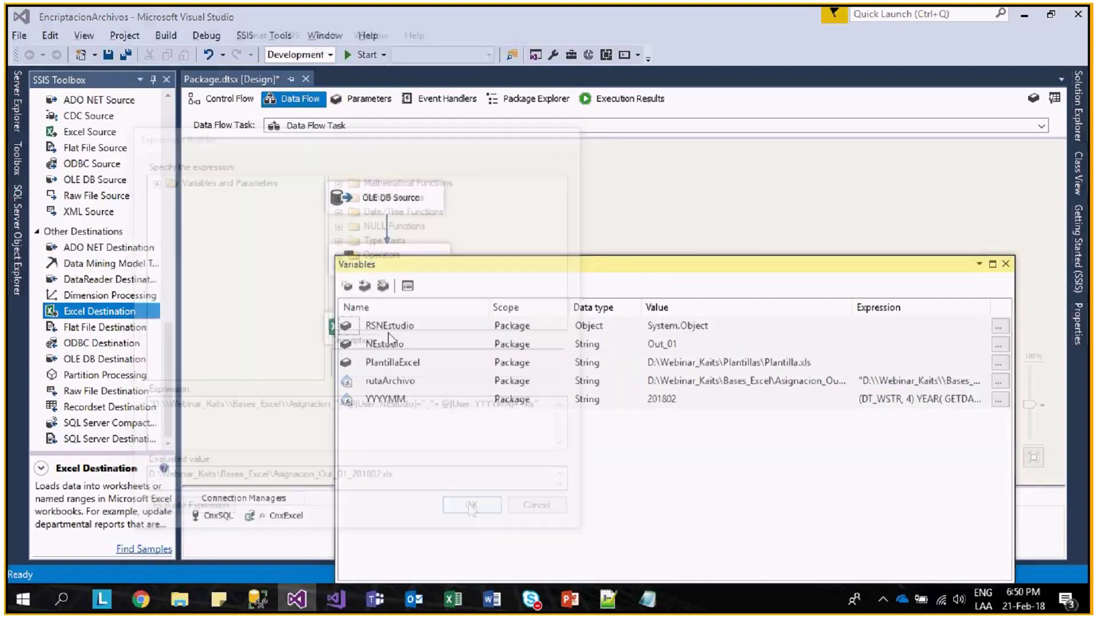
key(alt+Tab)
key(alt+Tab)
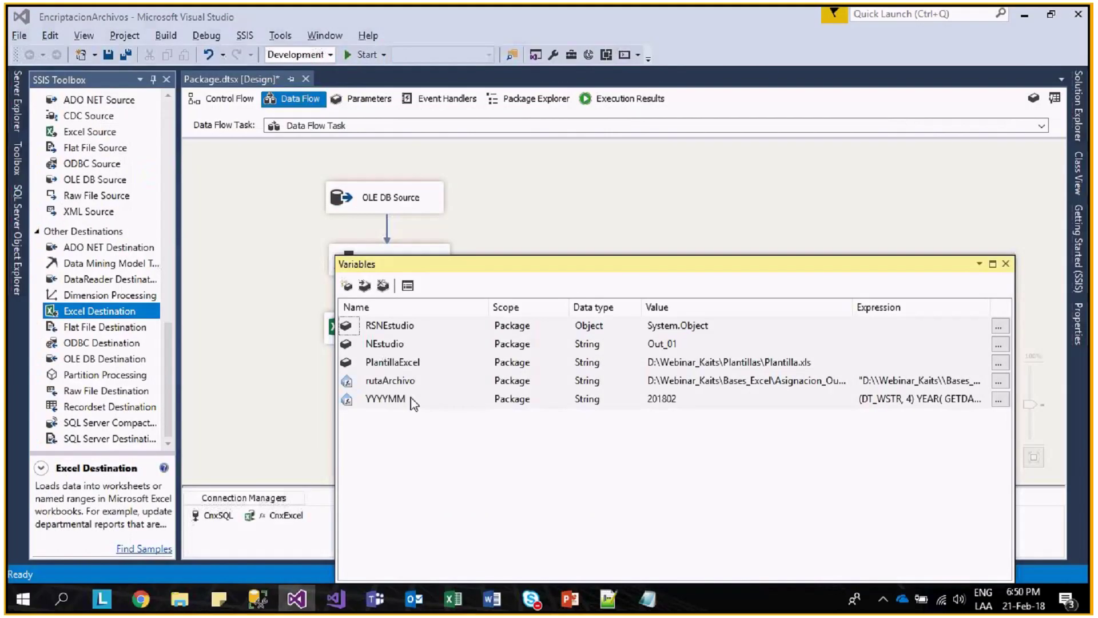
key(Escape)
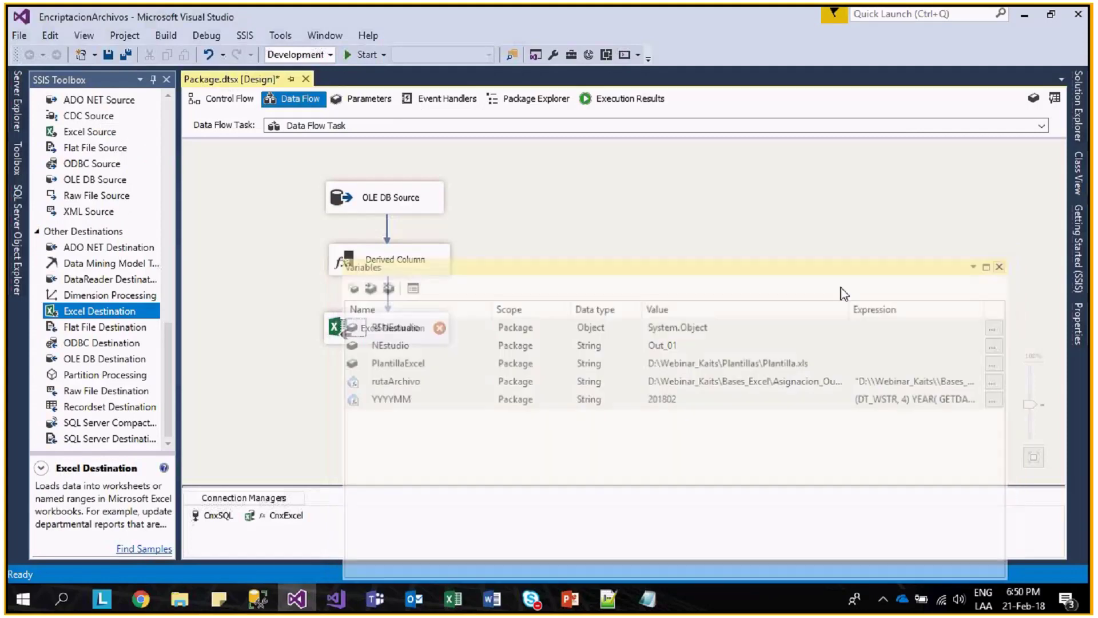
- Check the Excel destination's still-empty sheet list and close its editor
double_click(388, 337)
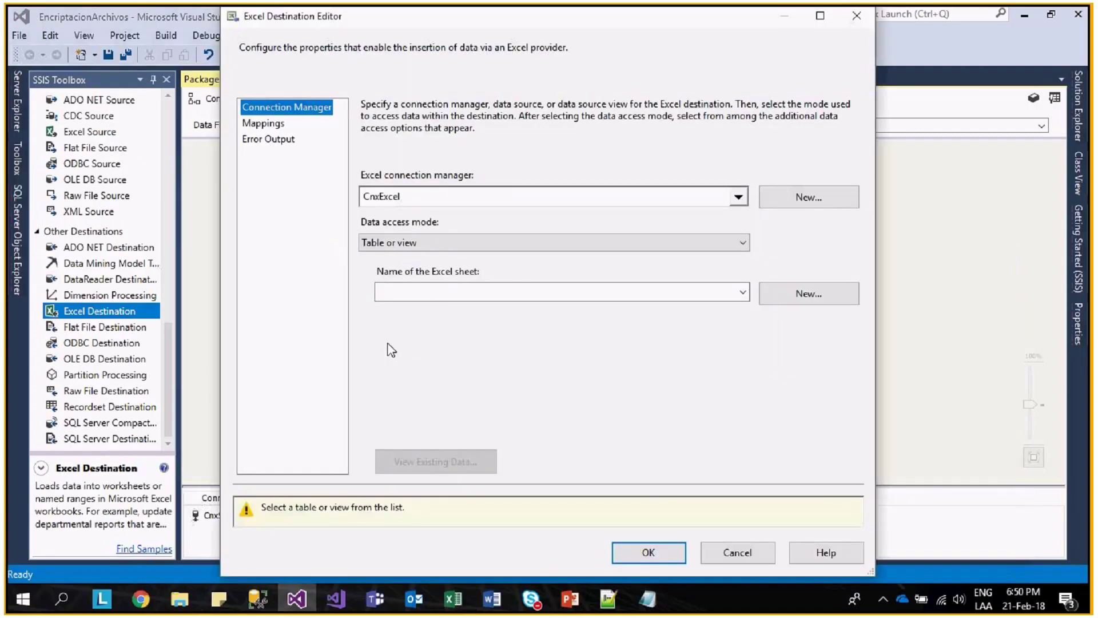
click(742, 291)
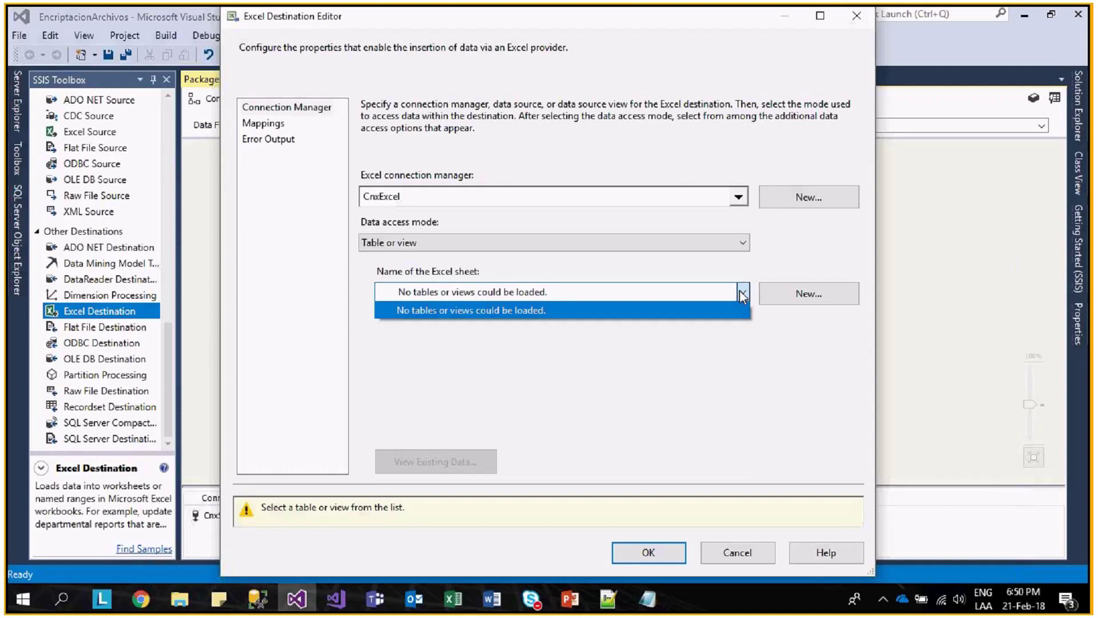
click(515, 311)
key(Escape)
- Point CnxExcel at D:\Webinar_Kaits\Bases_Excel\Asignacion_Out_01_201802 and reopen the Excel destination
double_click(293, 518)
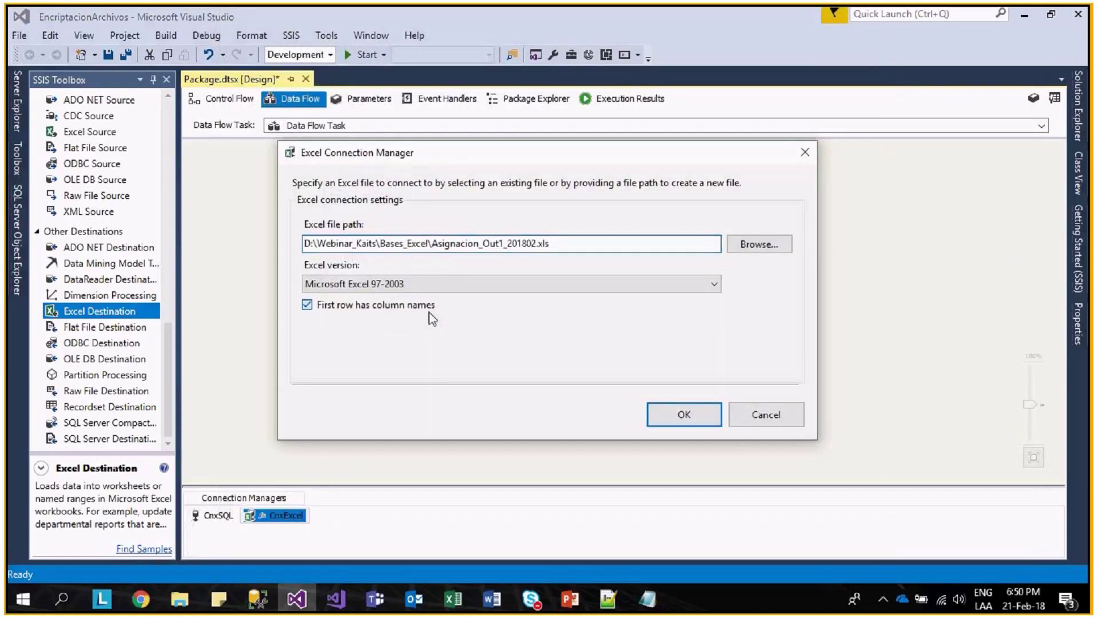
click(781, 246)
mouse_move(402, 400)
mouse_down()
mouse_move(402, 286)
mouse_move(403, 405)
mouse_up()
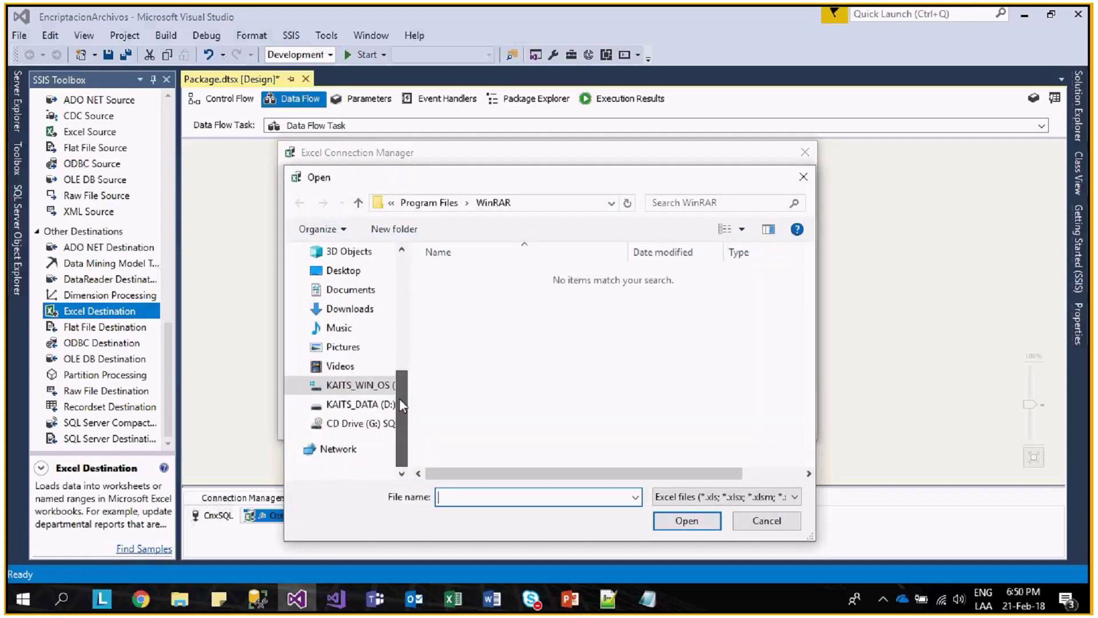
click(354, 404)
double_click(483, 321)
double_click(478, 275)
double_click(478, 275)
click(679, 413)
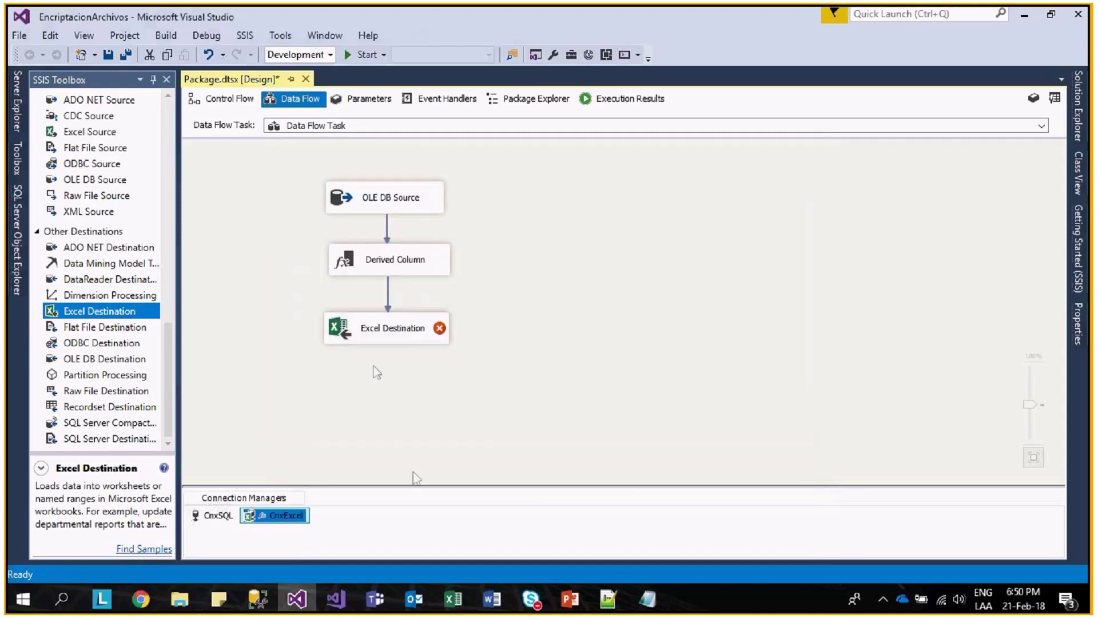
click(352, 525)
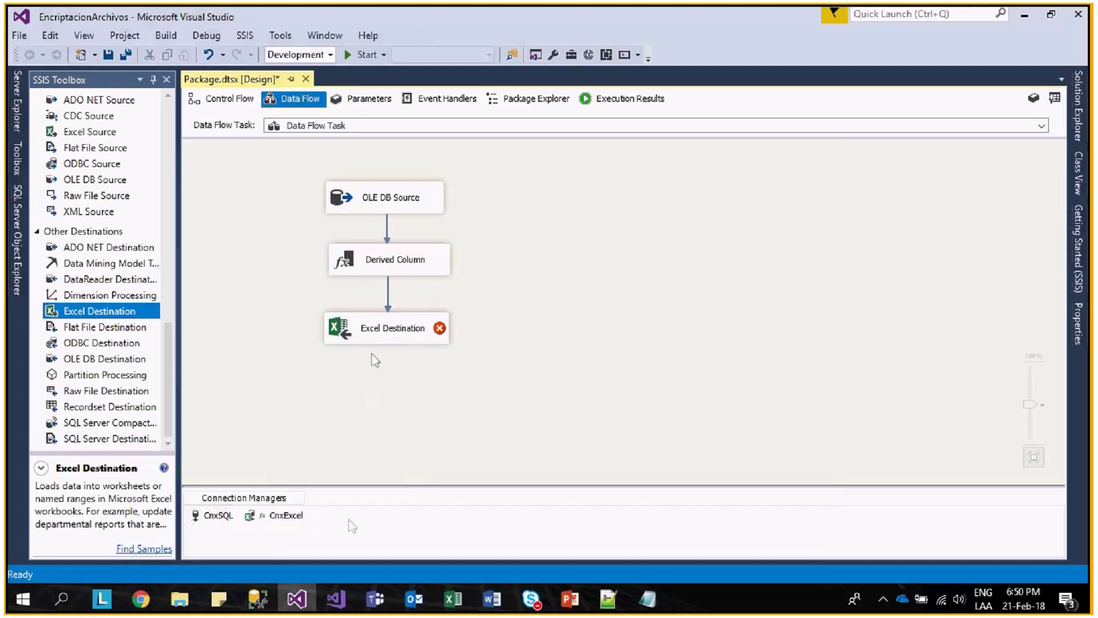
double_click(389, 329)
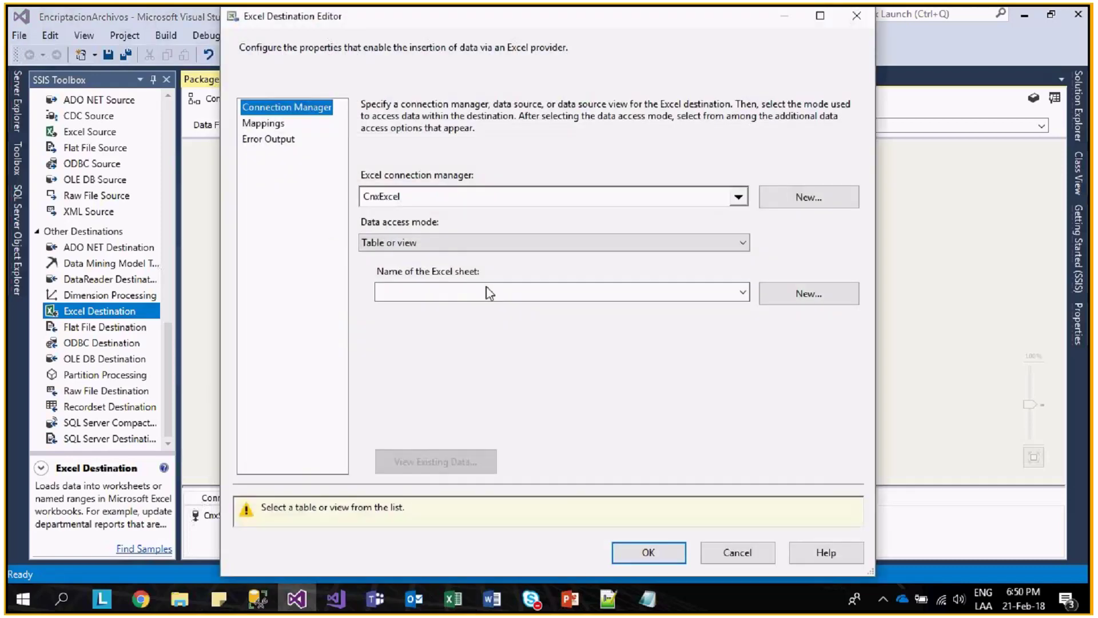
- Map nom_wstr, appa_wstr, apma_wstr, Nest_wstr to NombreCliente, ApPaternoCliente, ApMaternoCliente, Nestudio
click(492, 293)
click(264, 123)
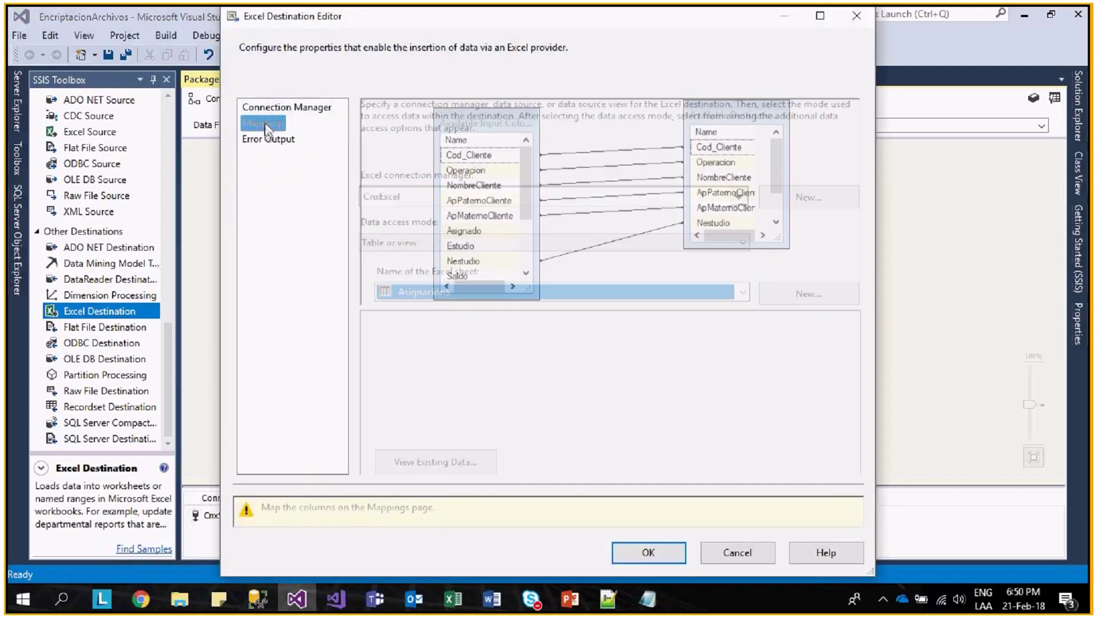
mouse_move(524, 189)
mouse_down()
mouse_move(527, 240)
mouse_move(535, 197)
mouse_up()
scroll(535, 196, down, 1)
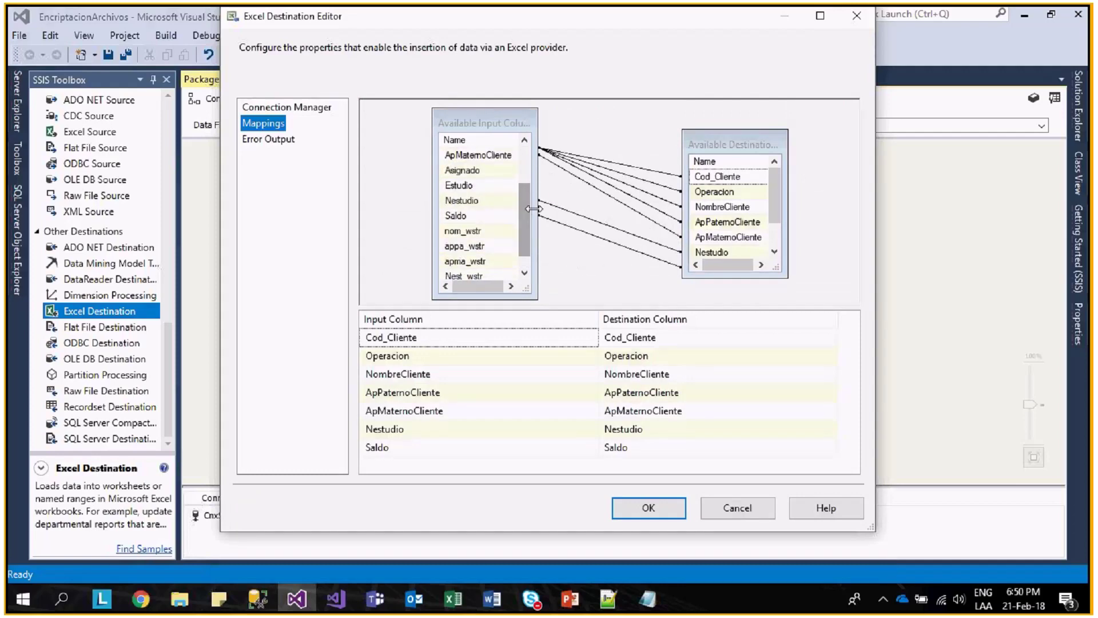
scroll(535, 209, down, 1)
drag(463, 215, 726, 222)
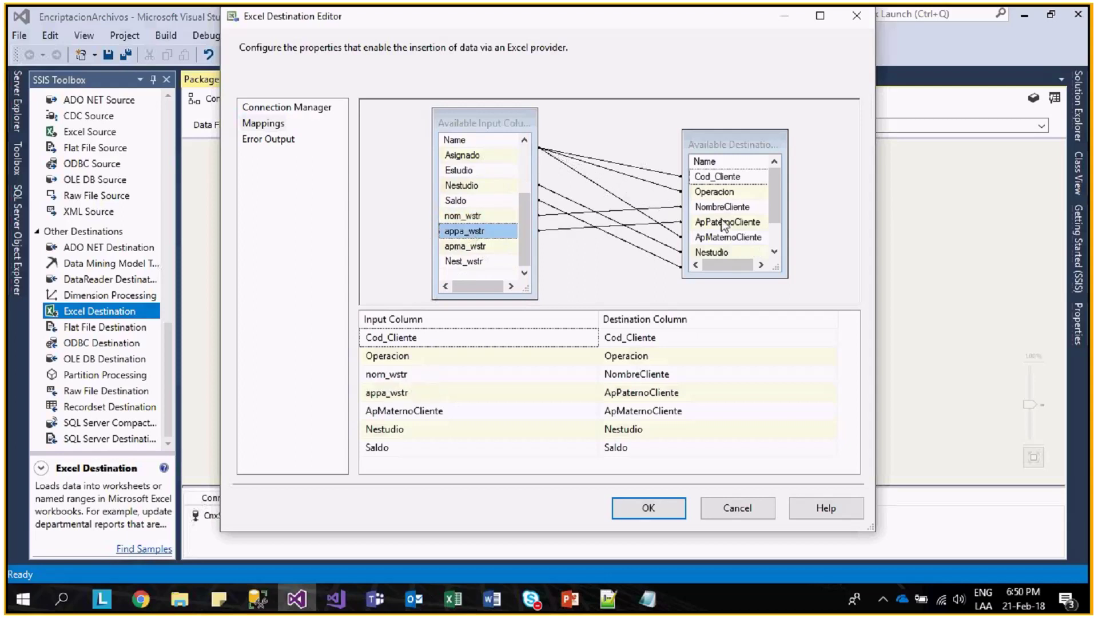
drag(486, 246, 715, 237)
drag(463, 261, 712, 257)
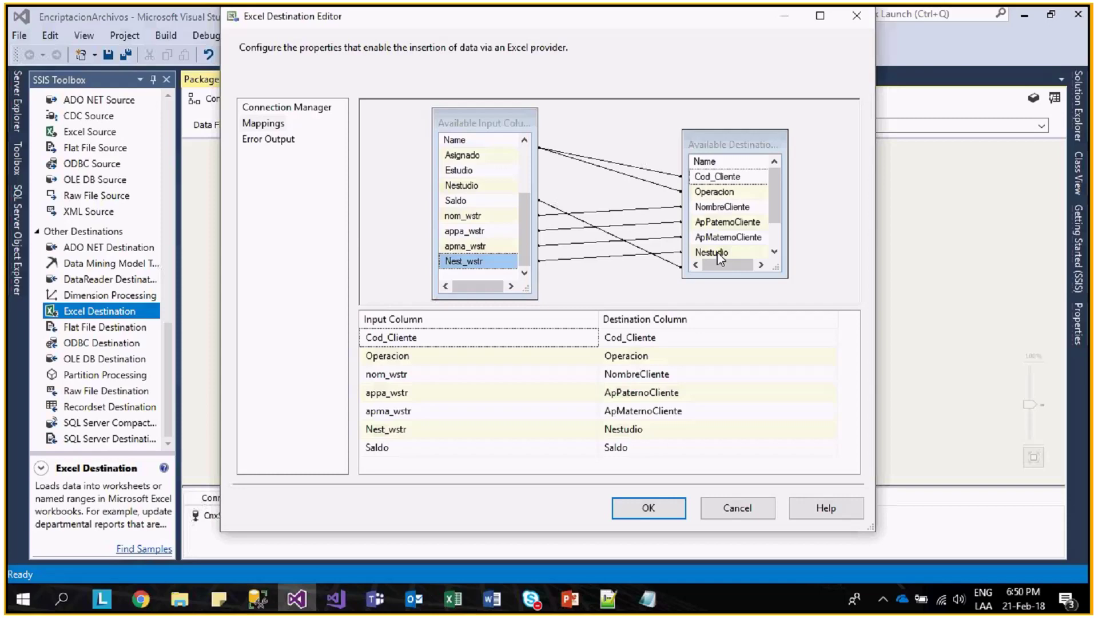
scroll(719, 258, down, 2)
click(649, 507)
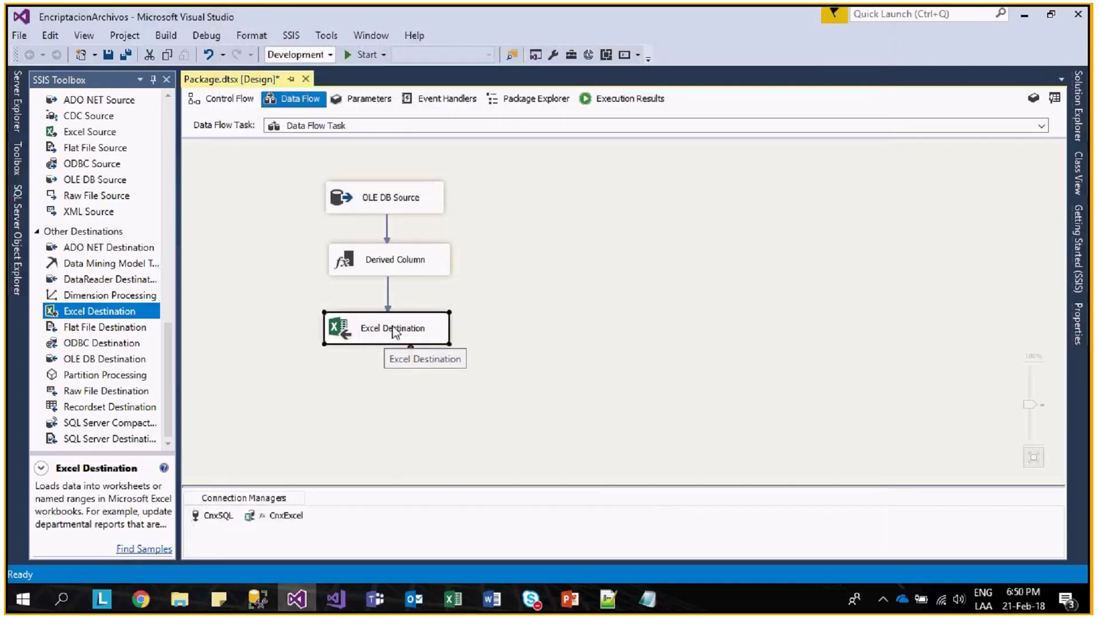
- Run the package in debug mode from the control flow
drag(386, 319, 385, 312)
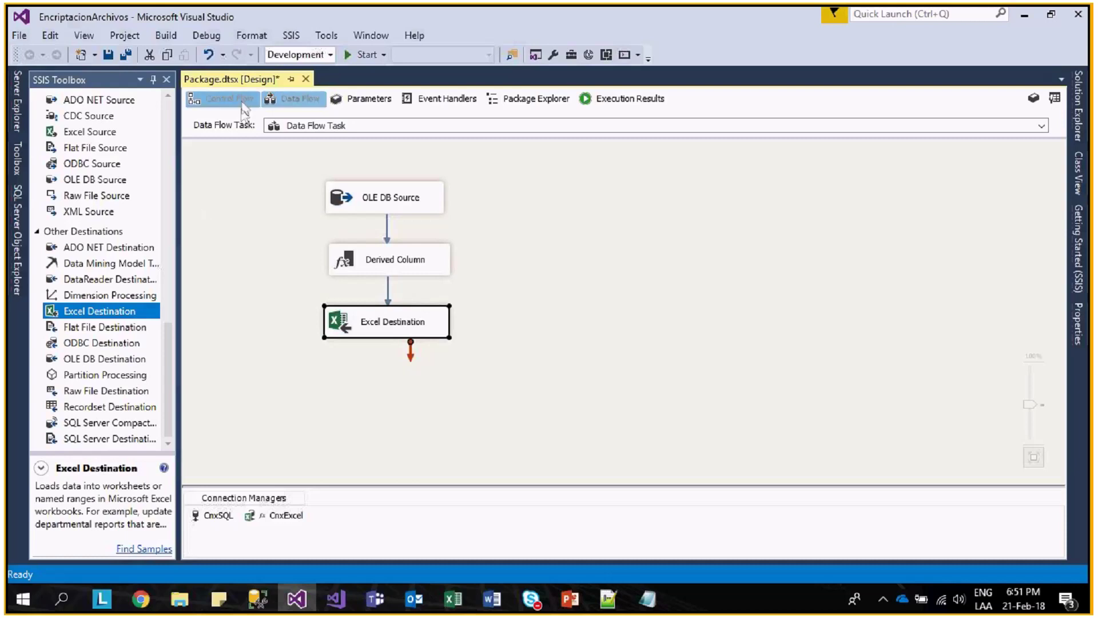
click(226, 98)
click(323, 270)
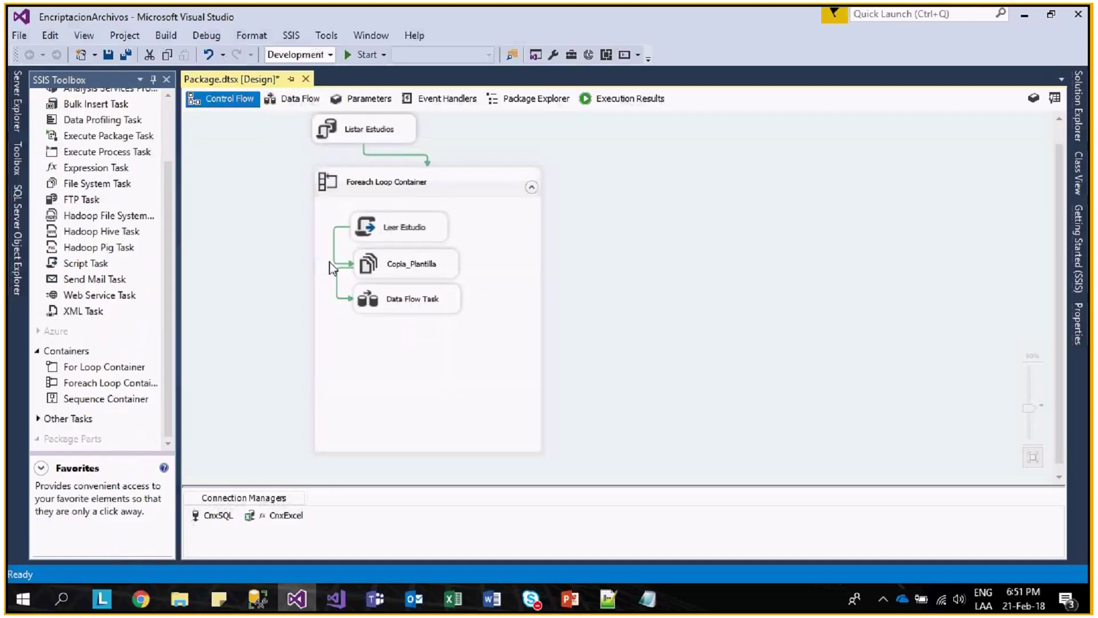
click(364, 55)
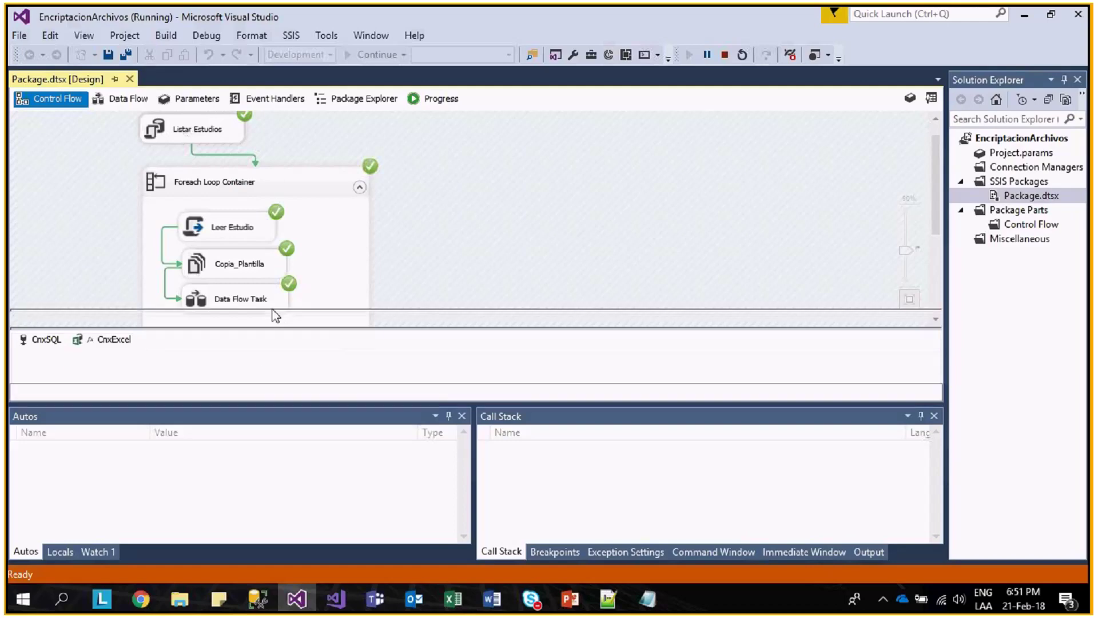
- Open the generated Asignacion_Out_07_201802 workbook from the Bases_Excel folder
mouse_move(180, 599)
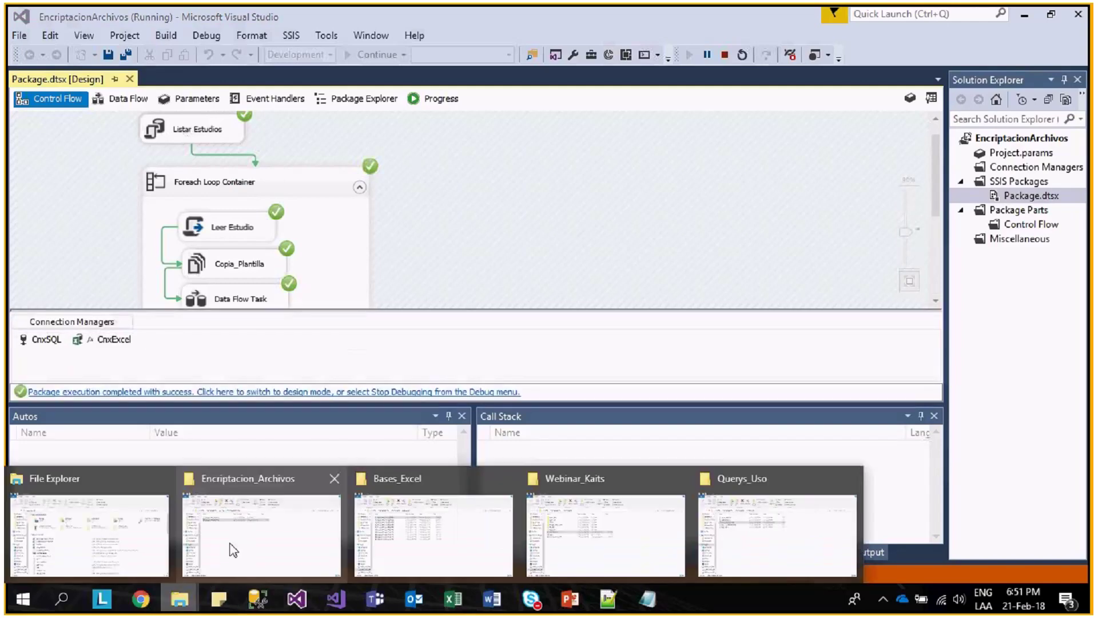
click(404, 525)
click(331, 258)
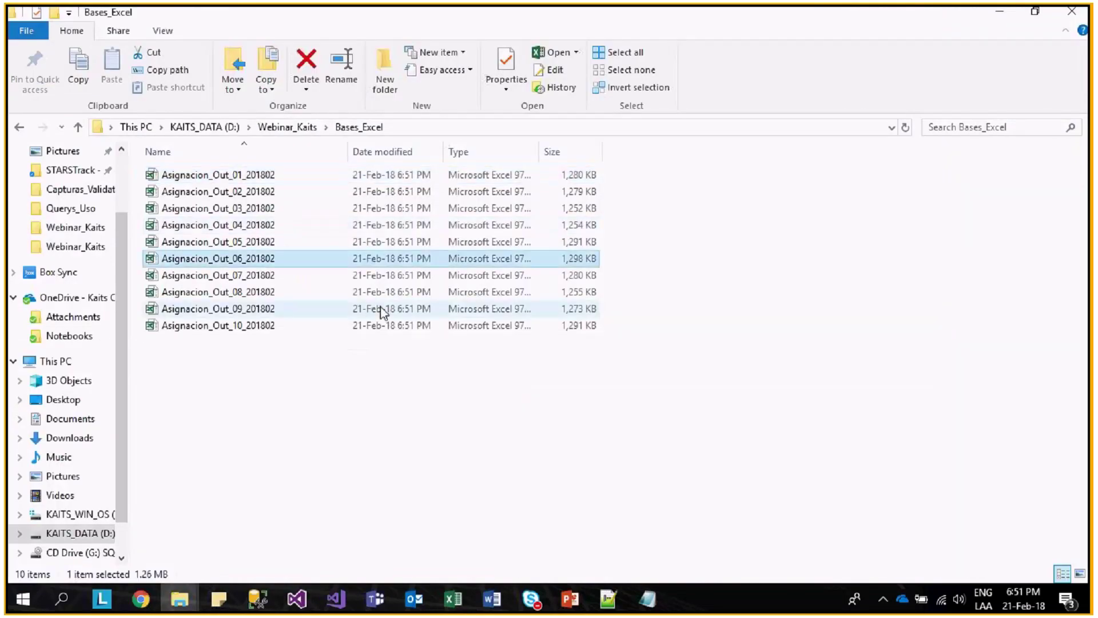
key(ctrl+a)
click(268, 275)
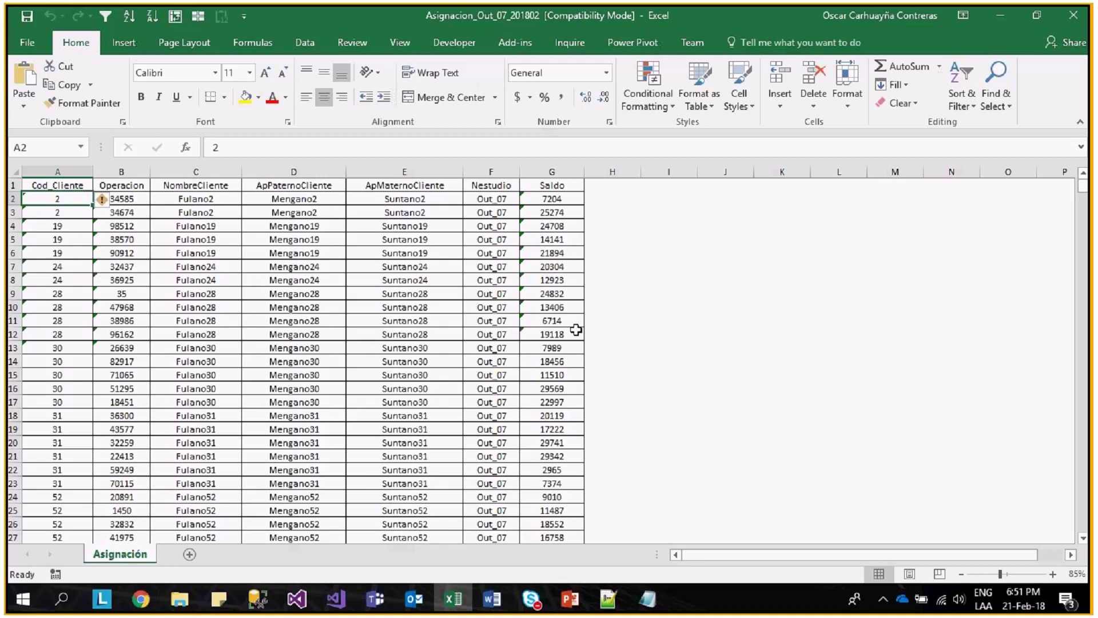
- Turn on header filters and inspect the loaded Out_07 cast rows
click(490, 198)
click(105, 16)
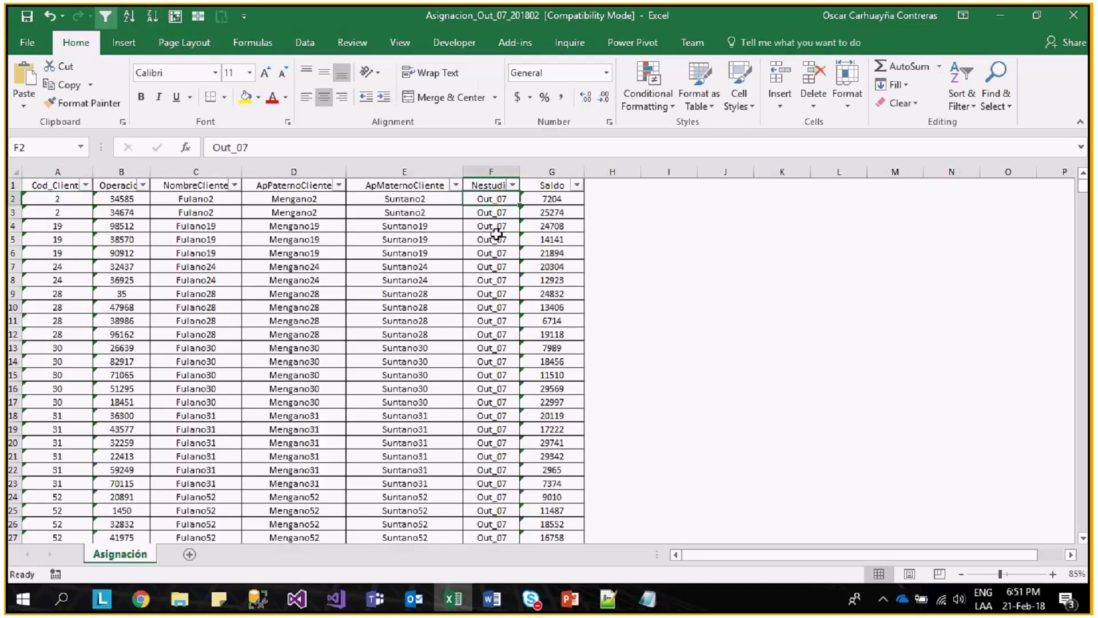
click(329, 402)
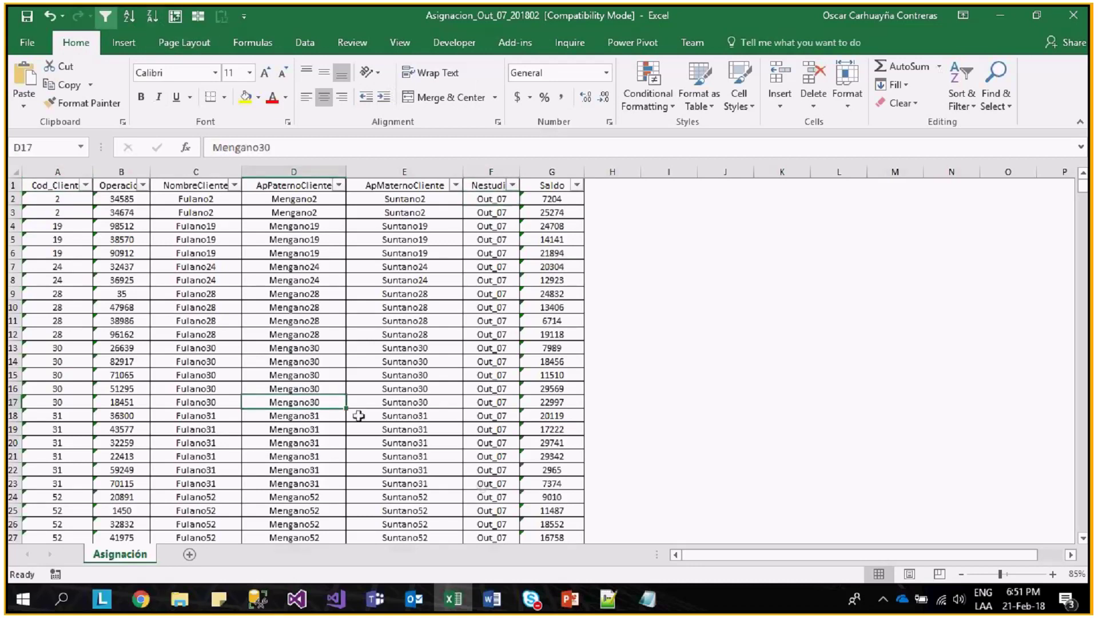
scroll(326, 431, down, 14)
- Close the workbook without saving and close the Bases_Excel folder window
key(alt+F4)
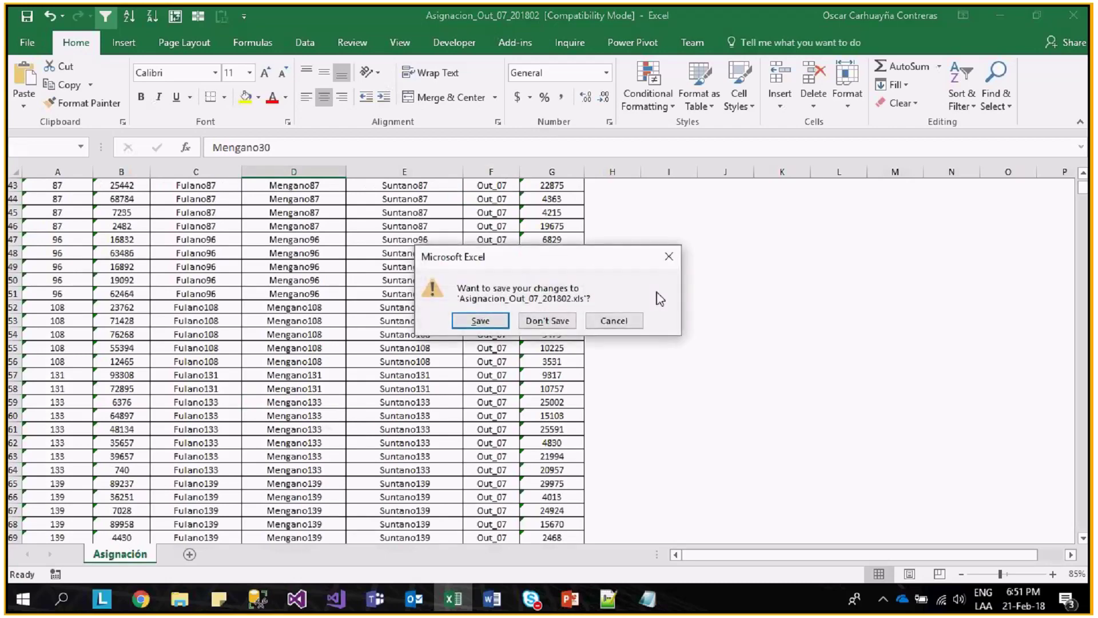
click(558, 320)
key(alt+F4)
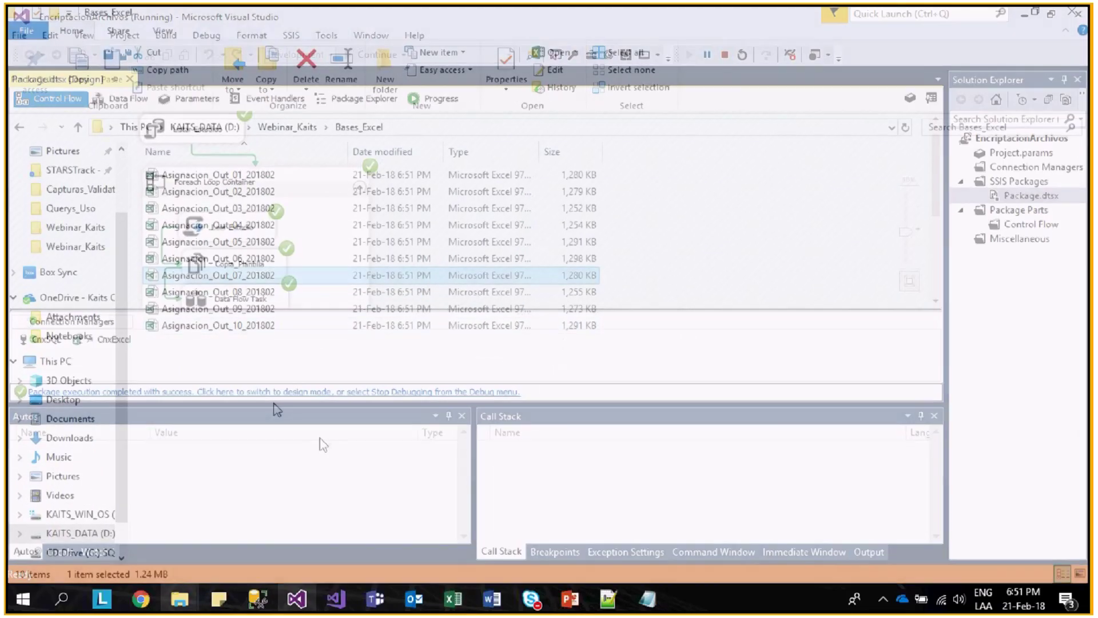
scroll(282, 269, down, 3)
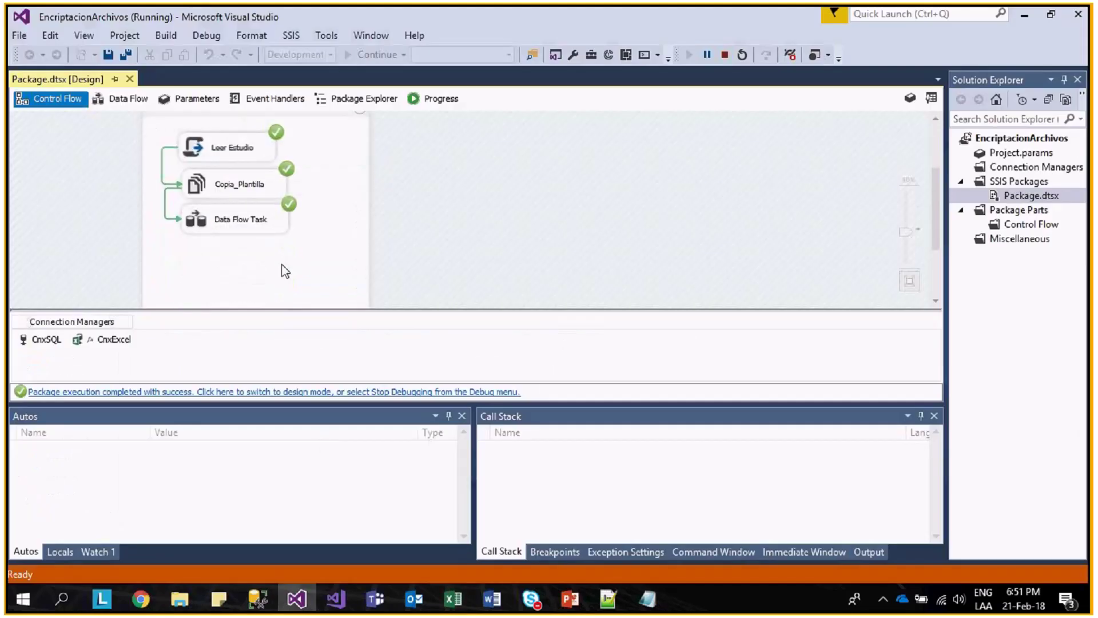
- Stop debugging and look over the data flow task and CnxExcel connection actions
click(725, 55)
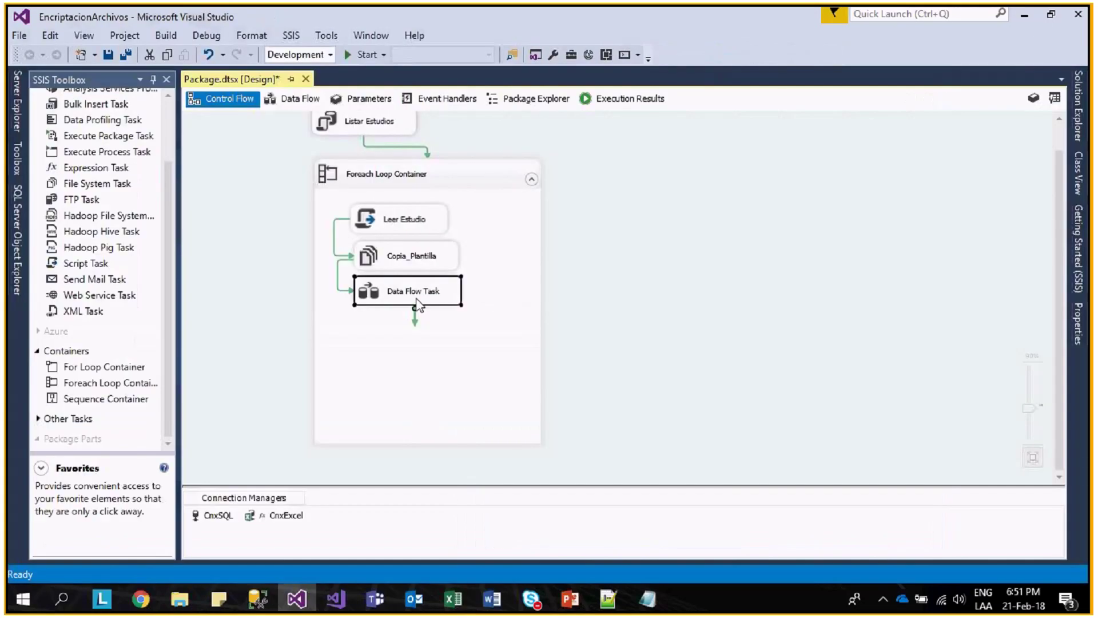
right_click(417, 304)
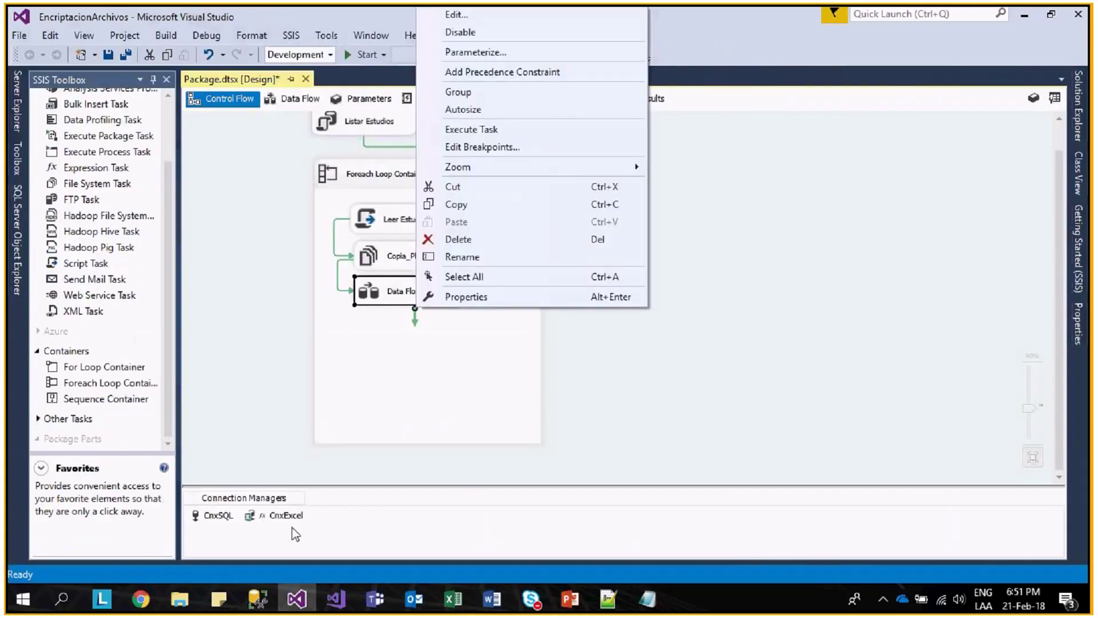
click(294, 517)
right_click(294, 517)
click(365, 373)
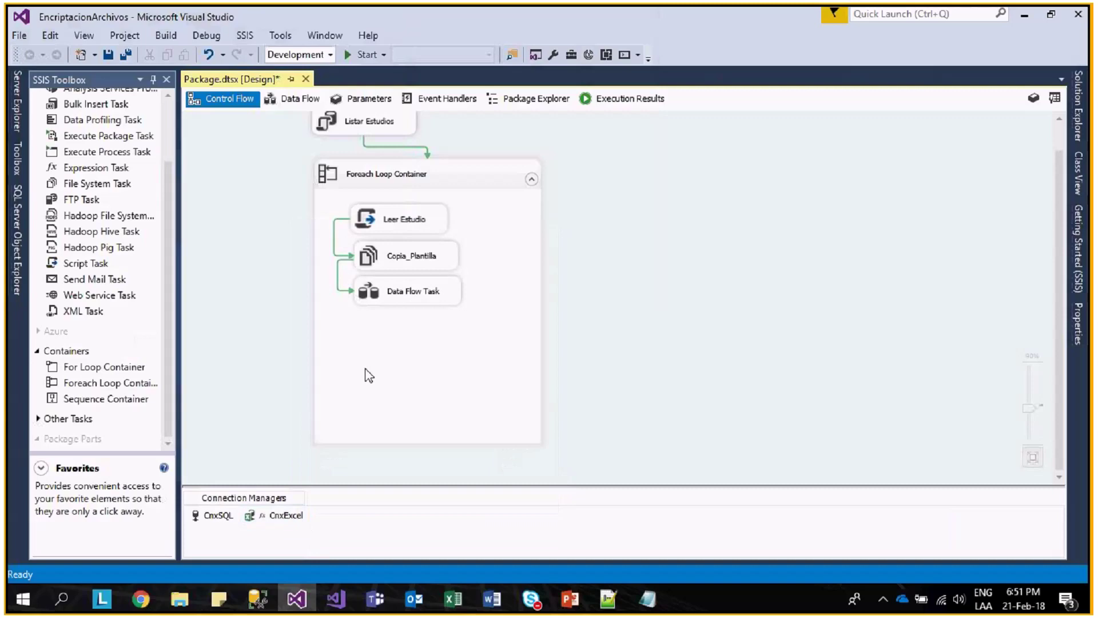
- Set the Excel Destination's ValidateExternalMetadata property to False
double_click(409, 297)
right_click(385, 327)
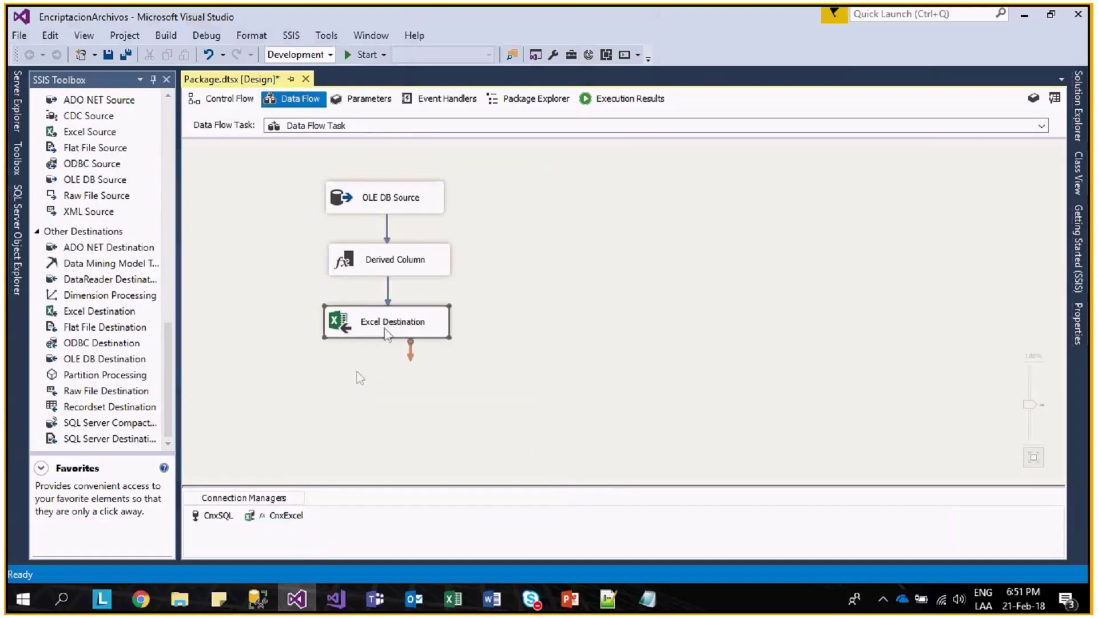
click(451, 548)
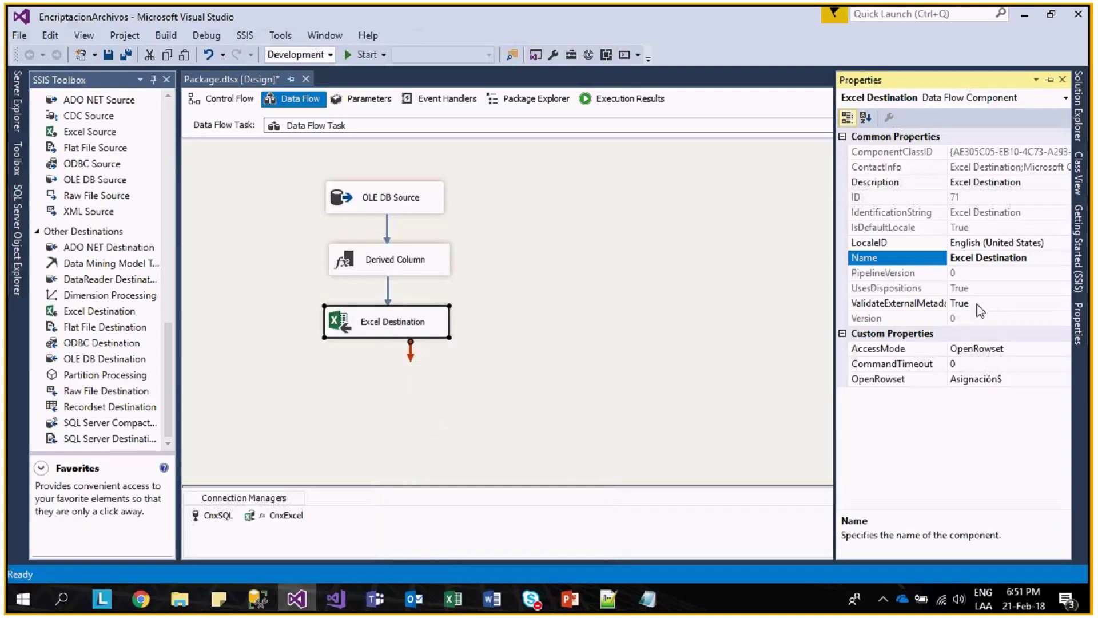
double_click(977, 304)
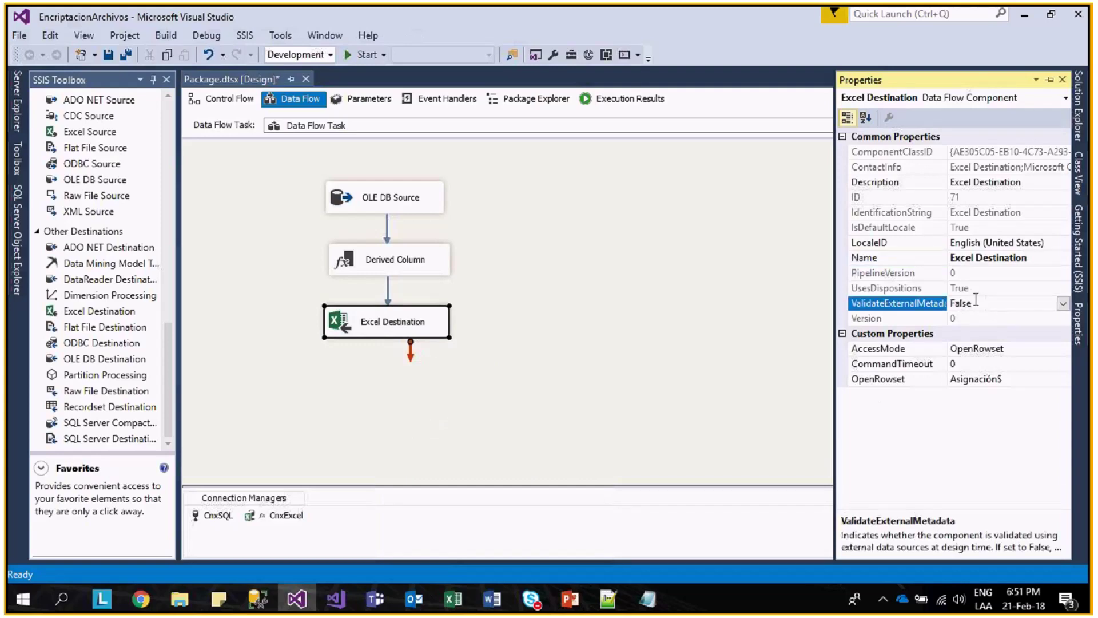
click(568, 342)
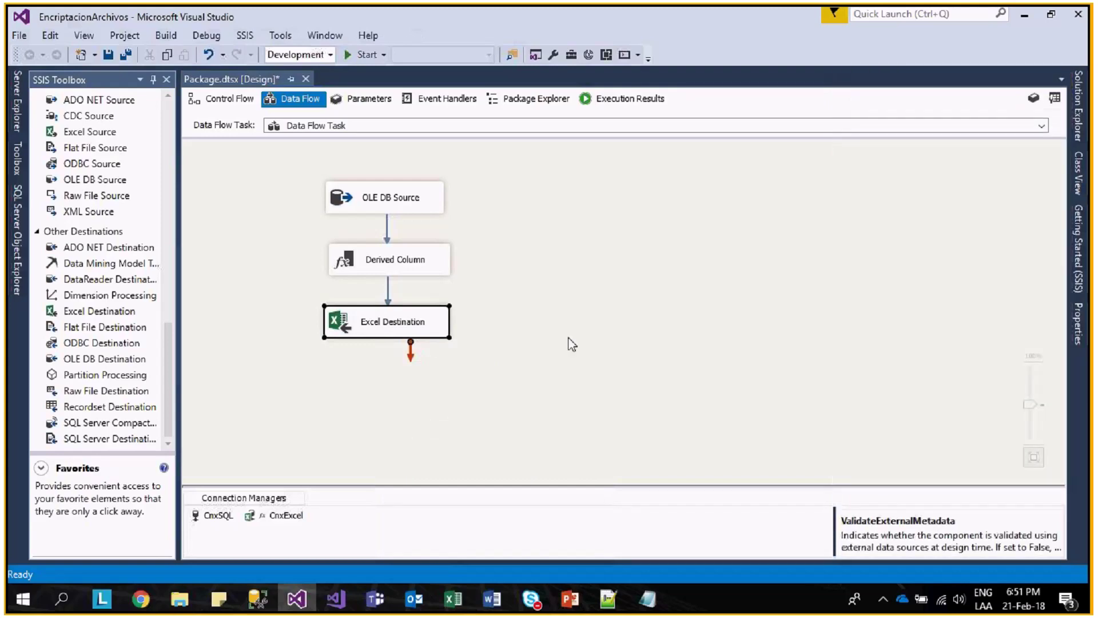
click(419, 330)
key(alt+Tab)
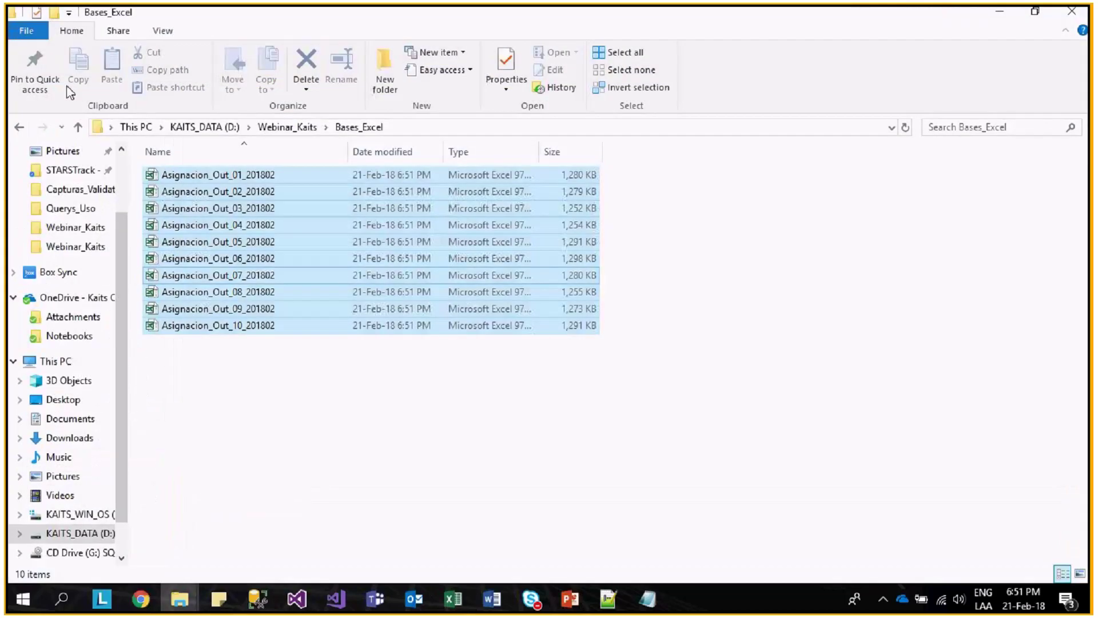
- Delete the ten generated Asignacion_Out workbooks and return to the control flow
key(Delete)
key(alt+Tab)
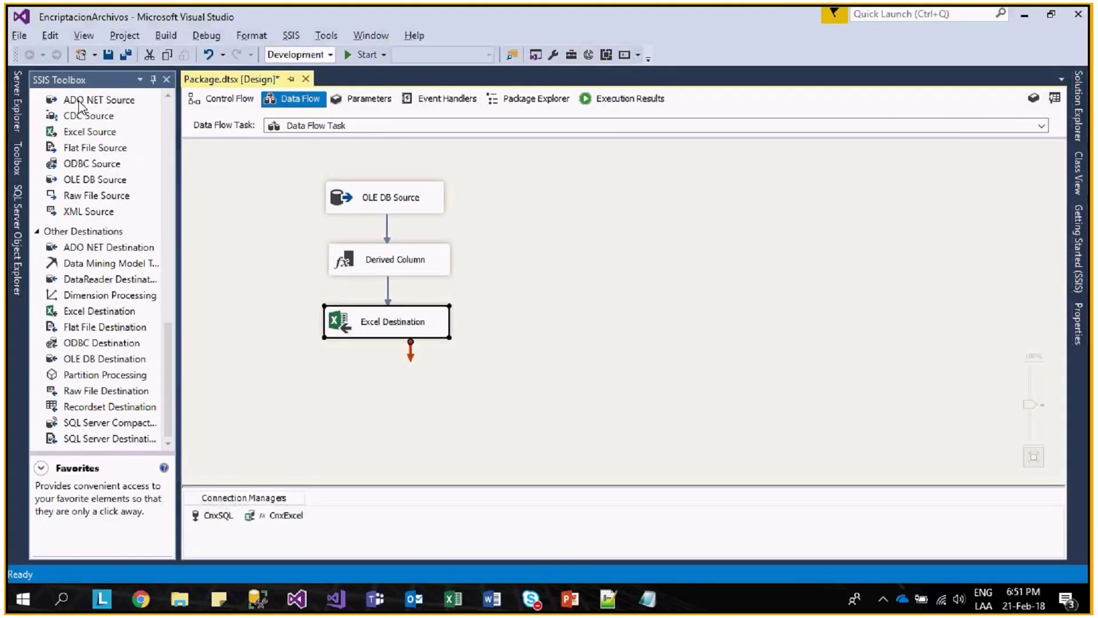
click(223, 99)
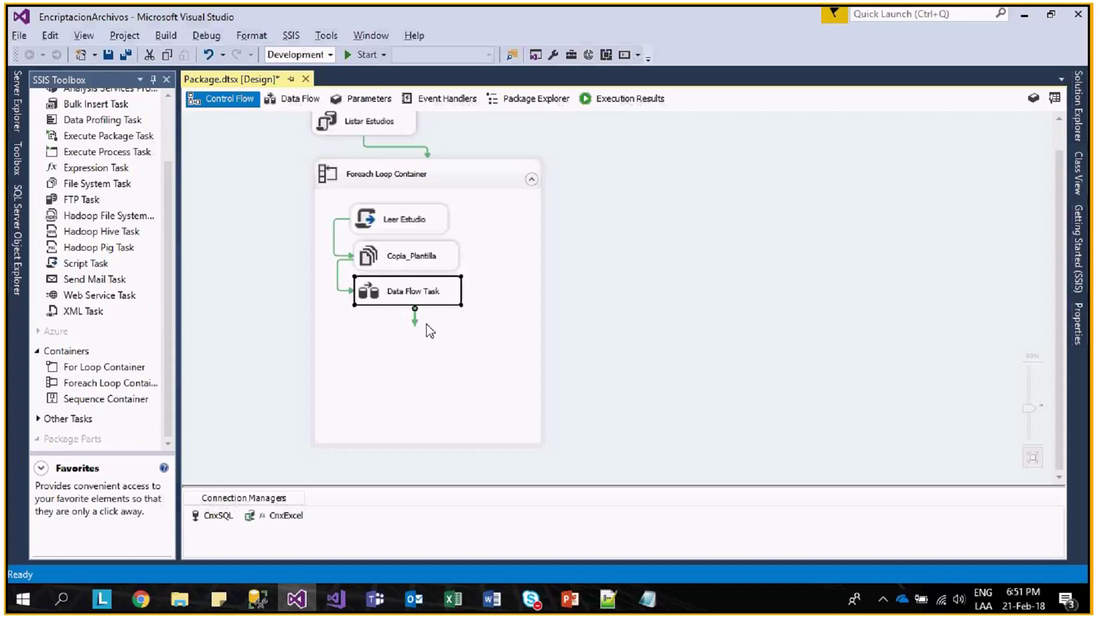
- Rename the loop's Data Flow Task to Segmentar
click(427, 300)
text(seg)
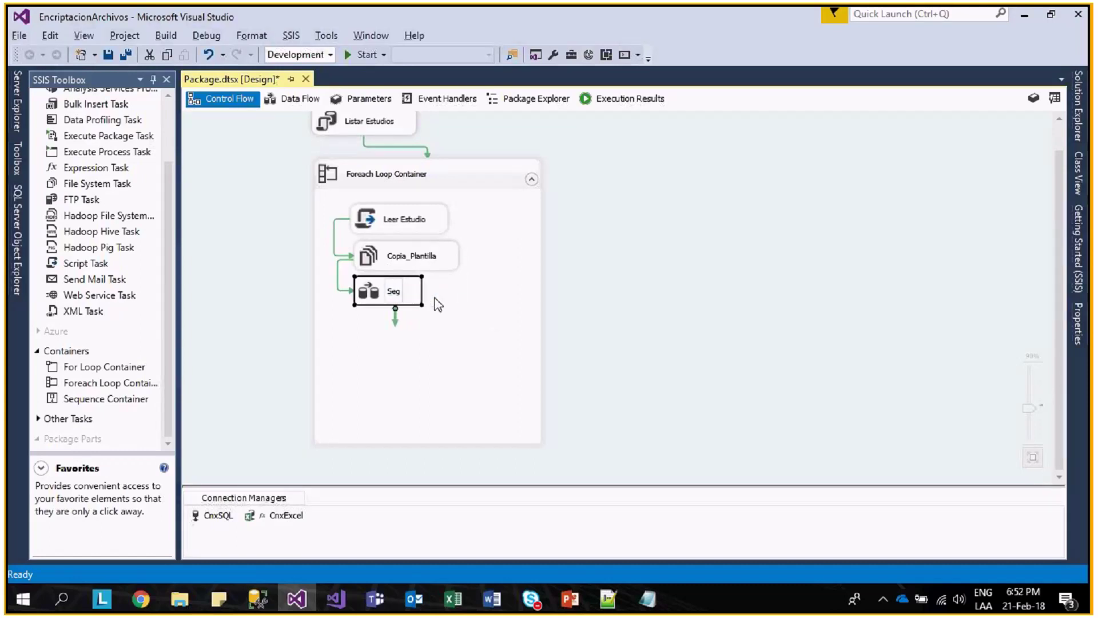
text(mentar)
key(Return)
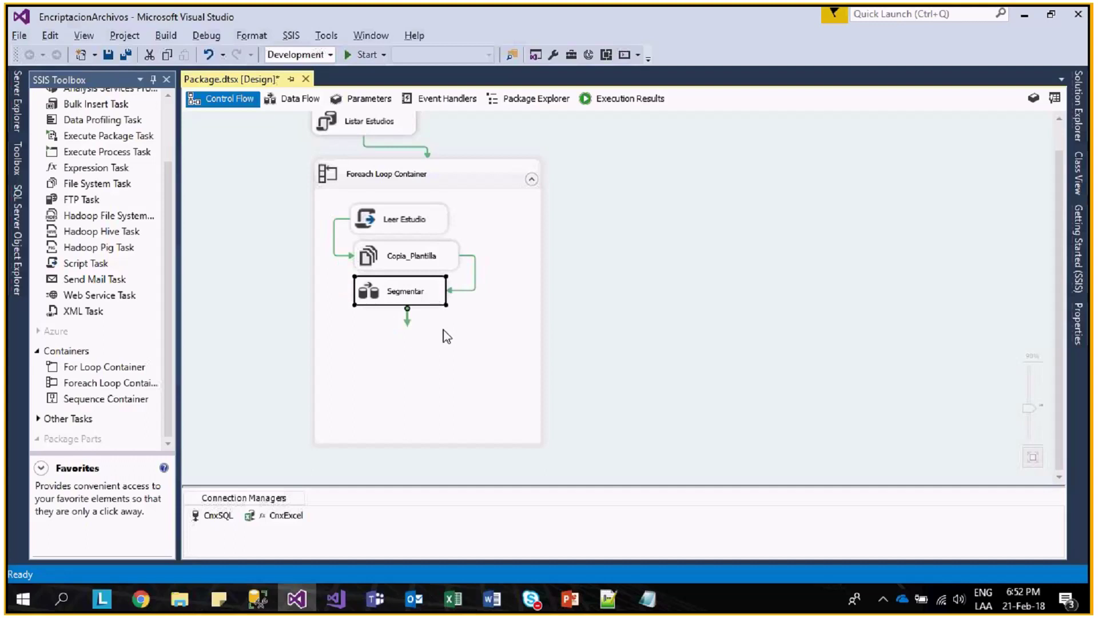
click(452, 340)
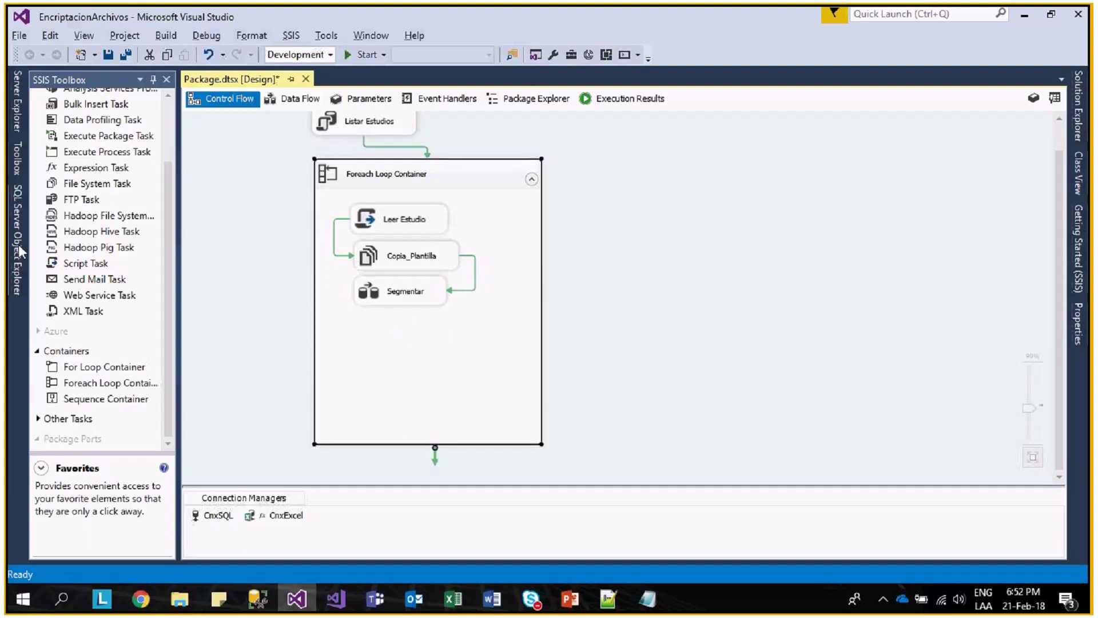
scroll(166, 273, up, 1)
scroll(143, 303, up, 1)
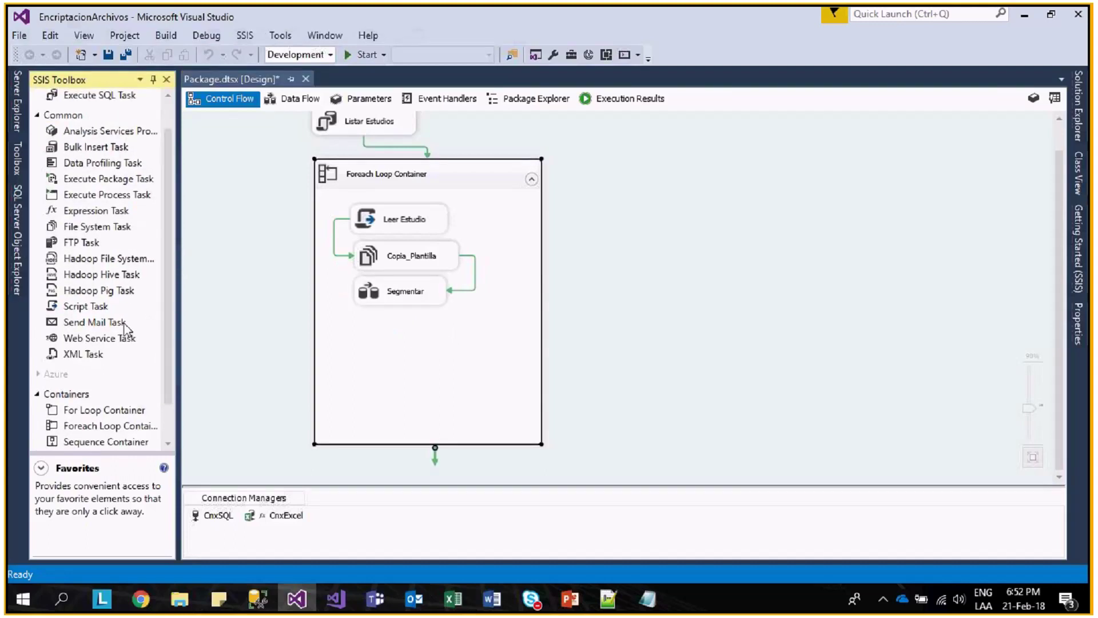
- Drop a Script Task from the SSIS Toolbox into the Foreach Loop Container beneath Segmentar
click(108, 339)
click(84, 309)
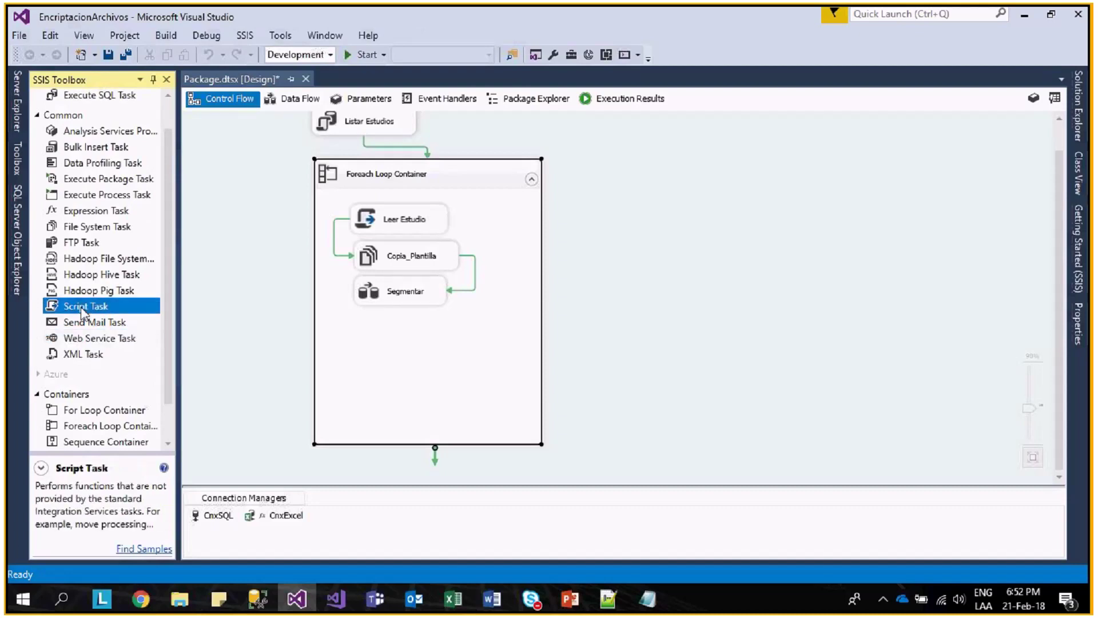
drag(82, 309, 372, 354)
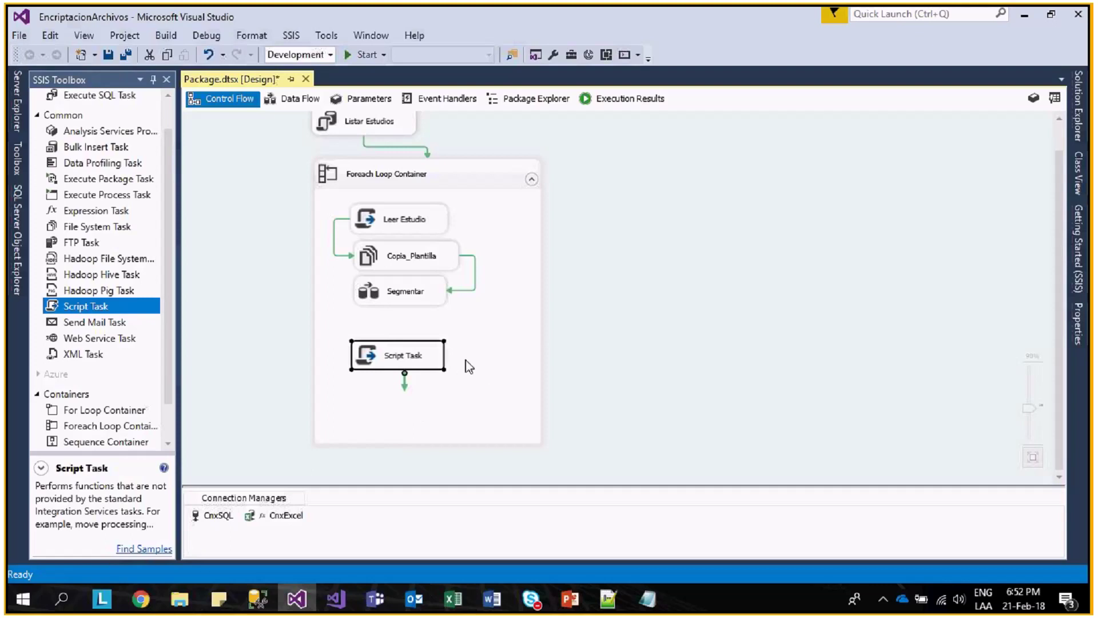
- In Segmentar's data flow, set the Excel Destination's ValidateExternalMetadata property to True
double_click(434, 298)
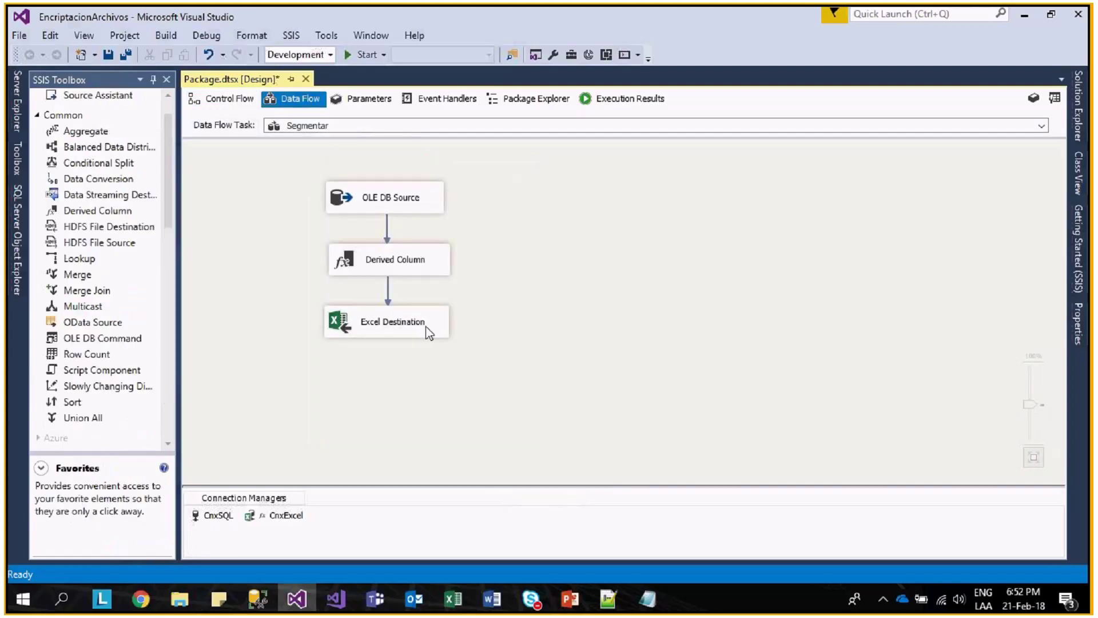
click(436, 333)
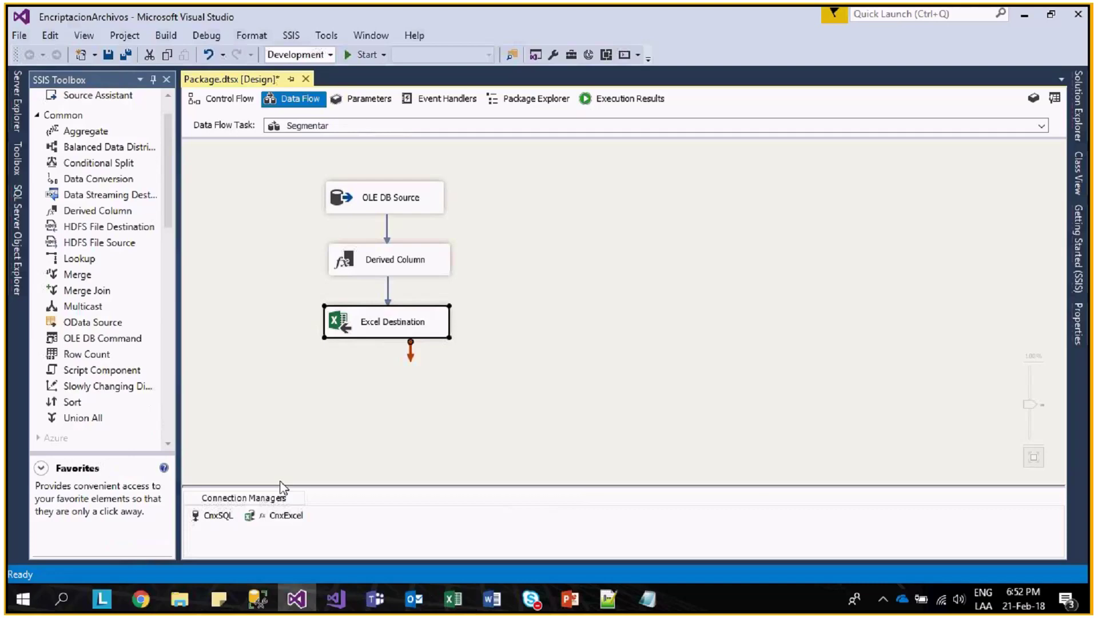
mouse_move(180, 599)
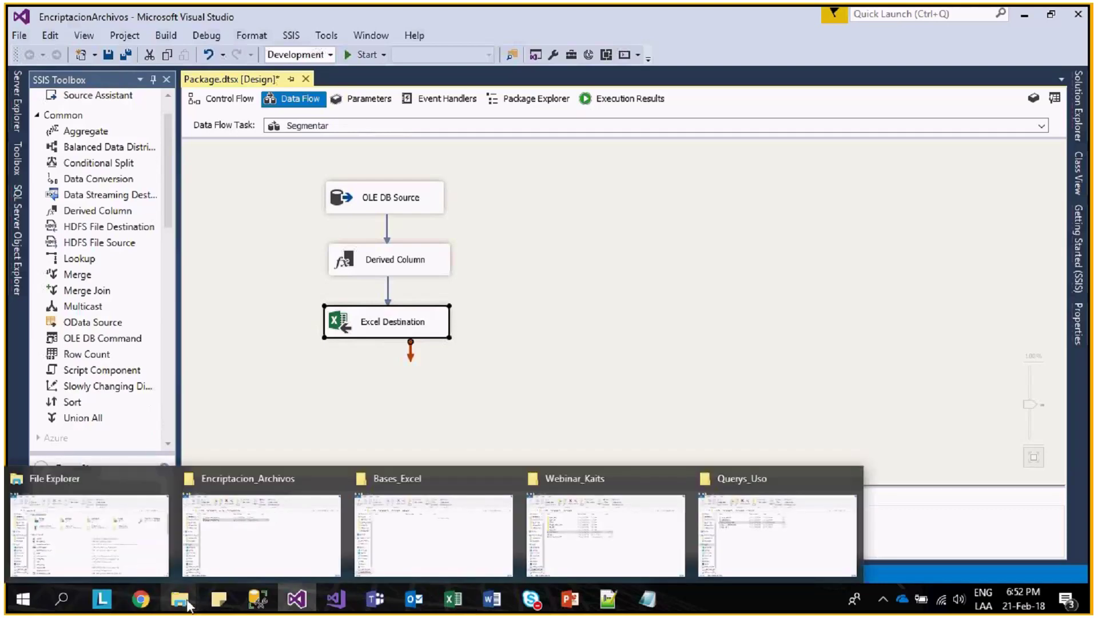
click(495, 548)
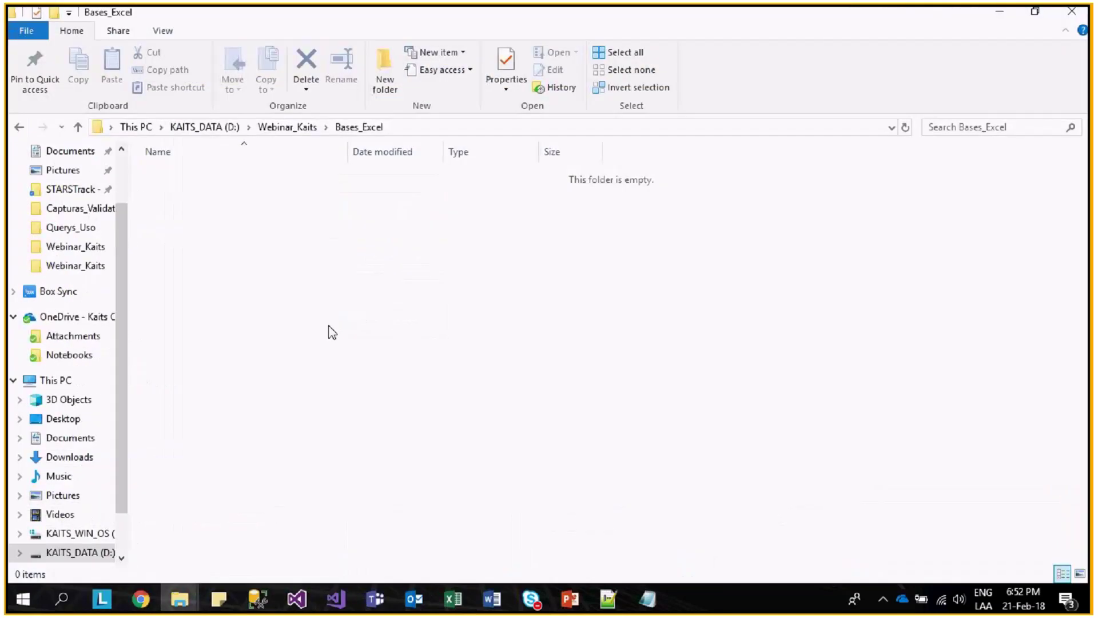
drag(311, 353, 242, 193)
key(alt+Tab)
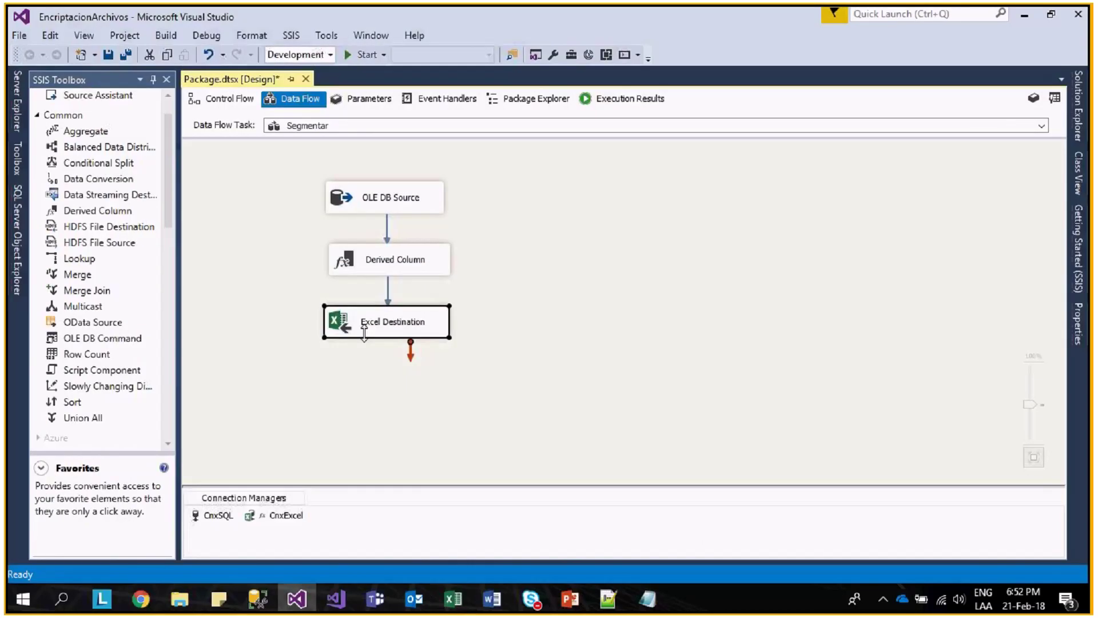
right_click(364, 331)
click(400, 537)
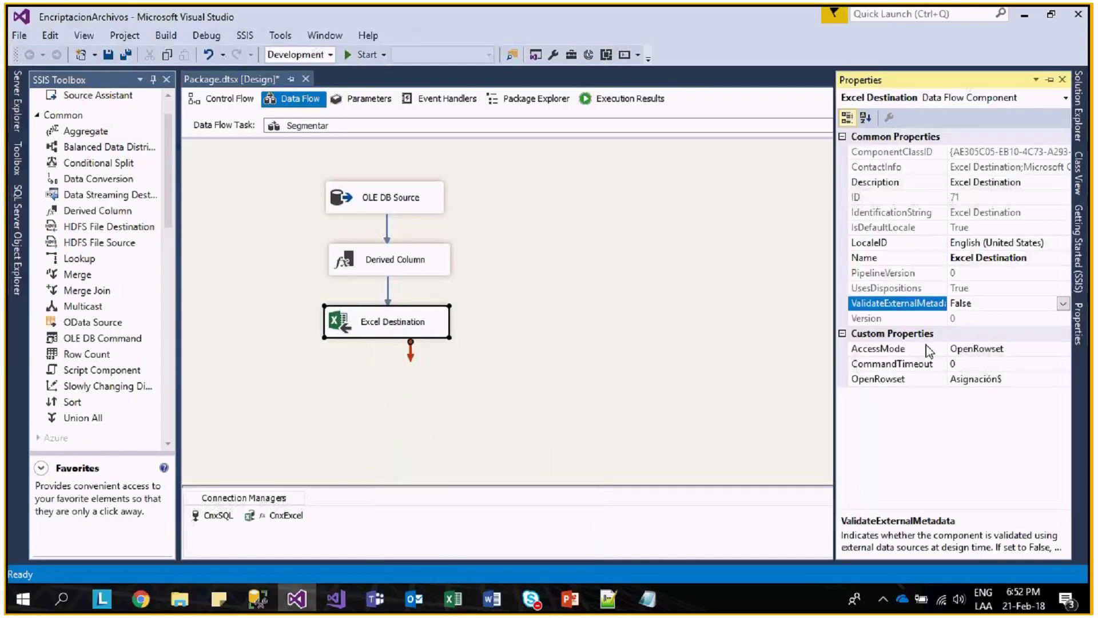
double_click(991, 306)
- Delete all ten Asignacion_Out workbooks from Bases_Excel and return to the package's control flow
key(alt+Tab)
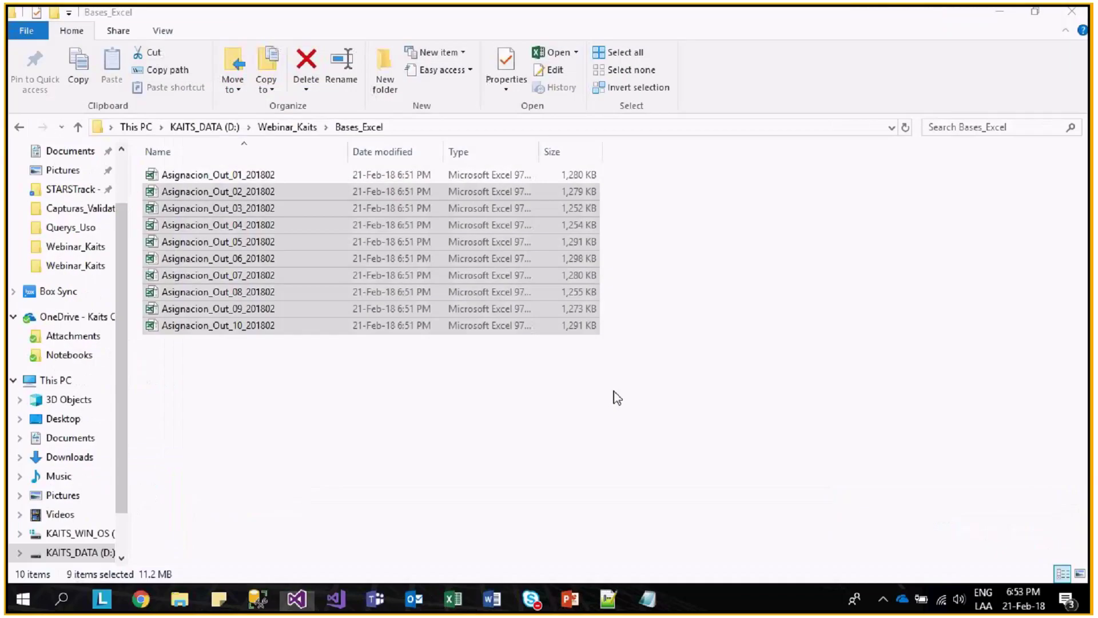
key(ctrl+a)
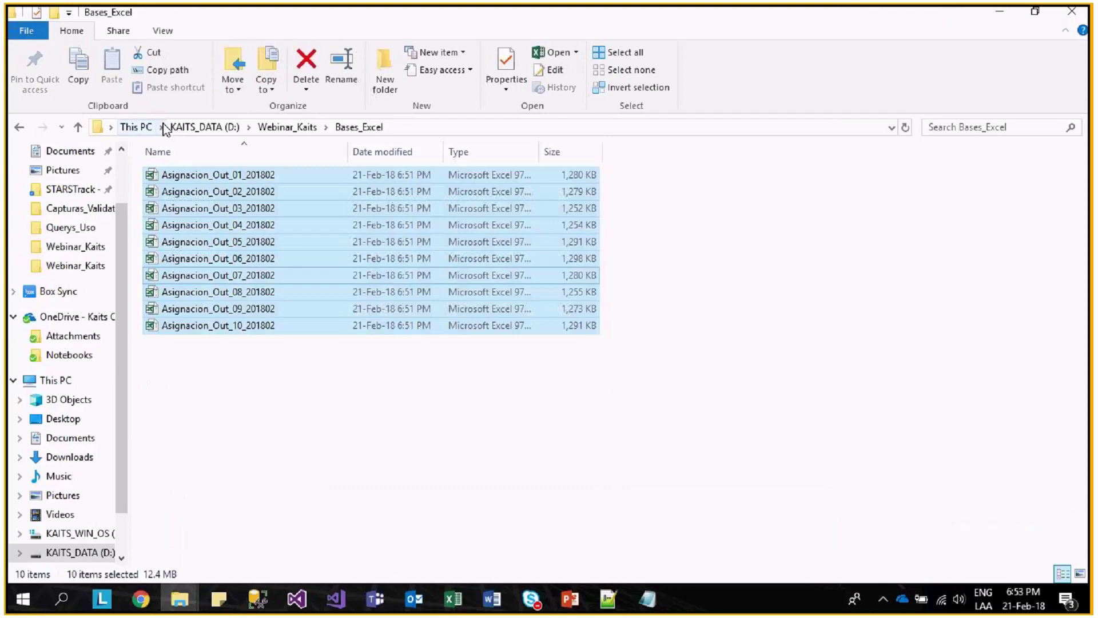
key(Delete)
key(alt+Tab)
key(ctrl+Page_Up)
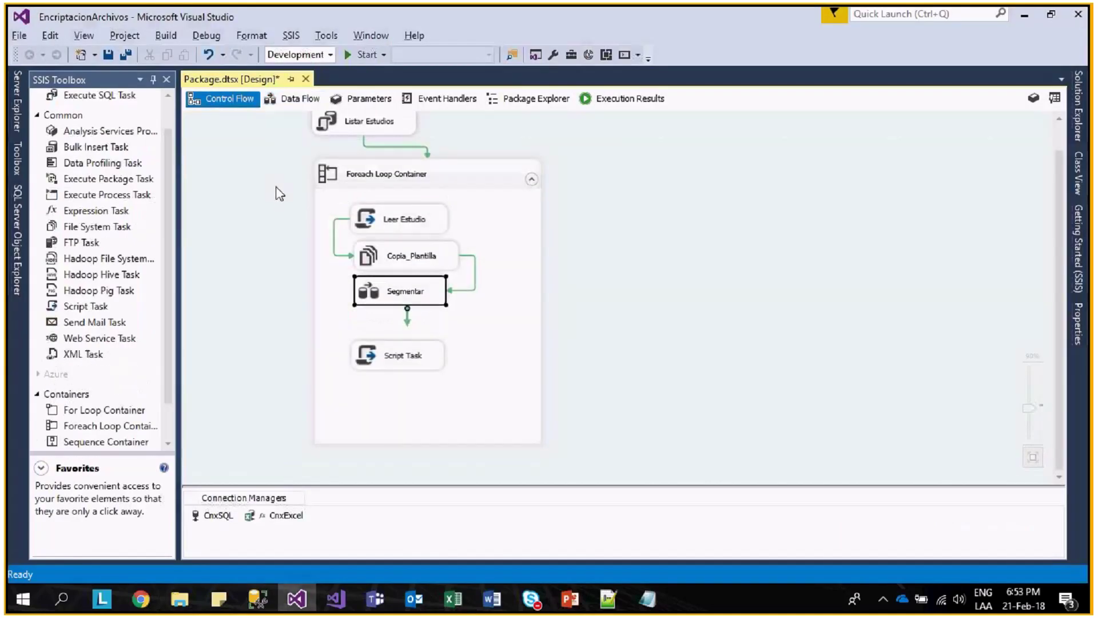
- Review the Excel Destination settings in Segmentar's data flow, leaving them unchanged
double_click(397, 294)
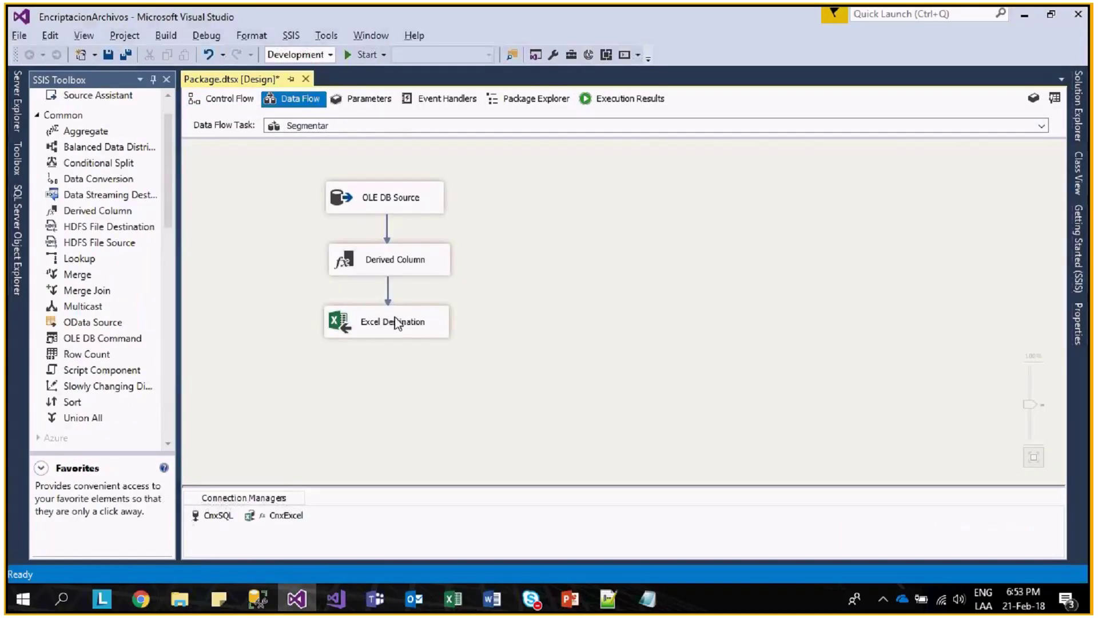
double_click(397, 322)
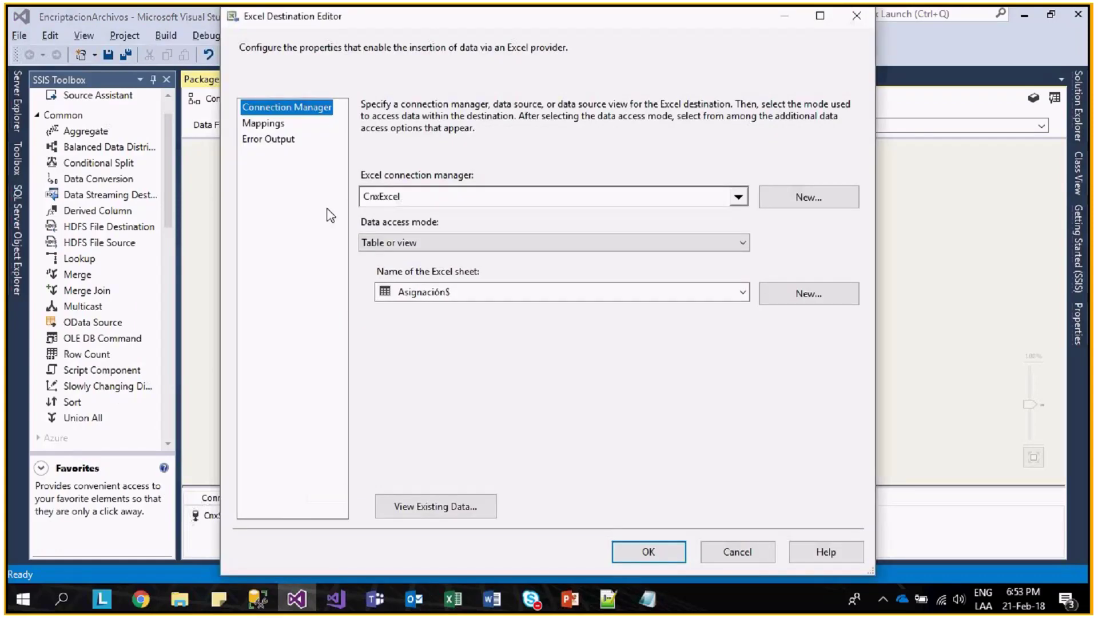
click(744, 555)
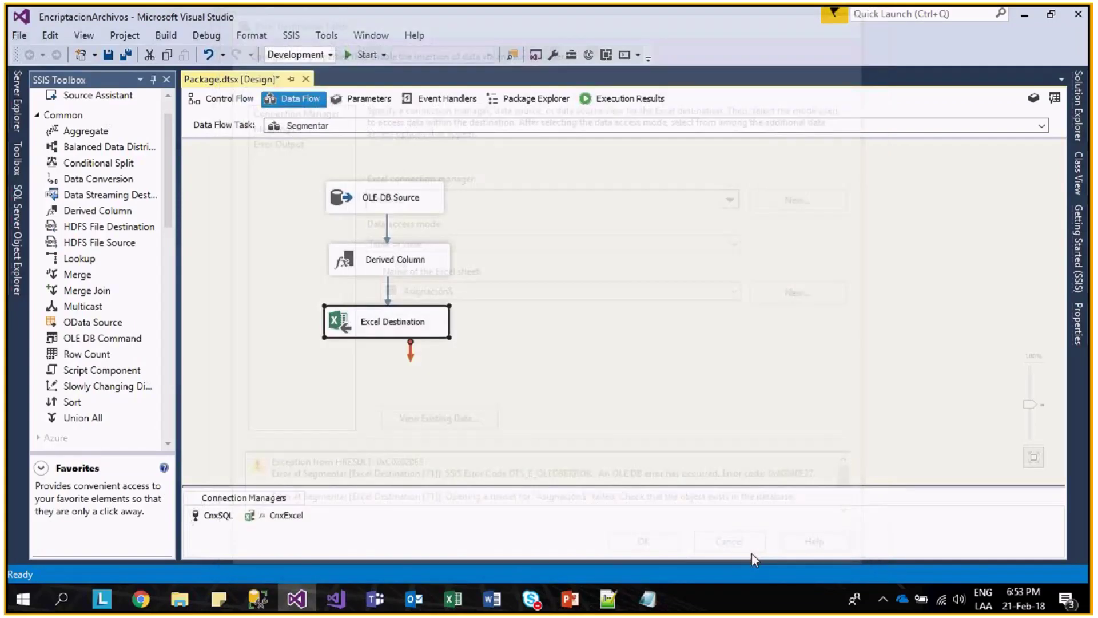
click(213, 101)
- Delete the Script Task from the Foreach Loop, run the package, and dismiss the validation error
click(369, 358)
key(Delete)
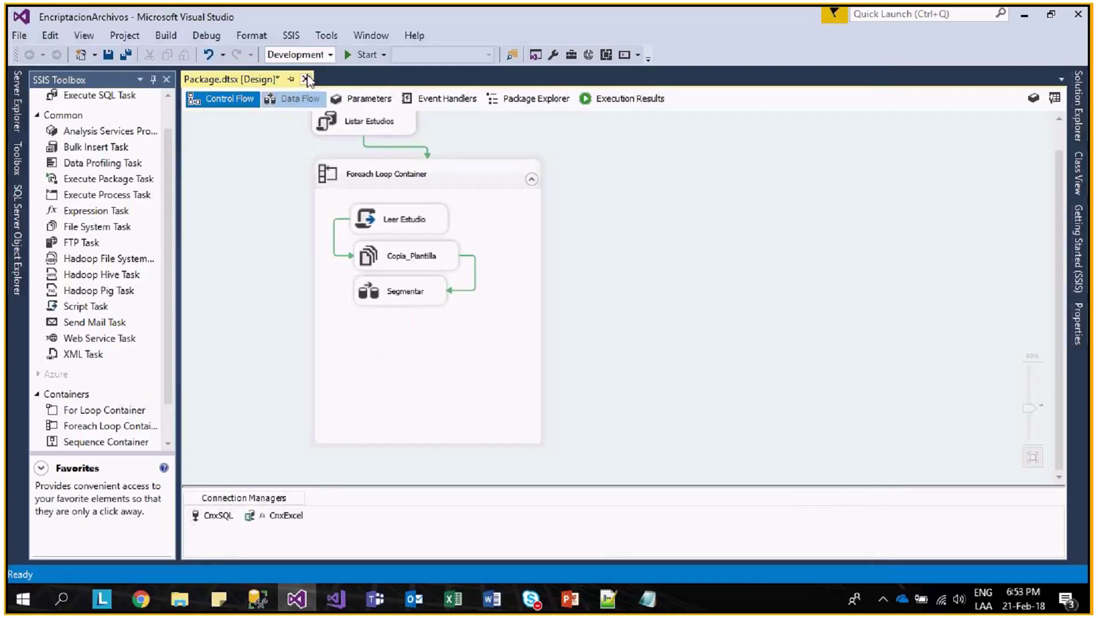
key(F5)
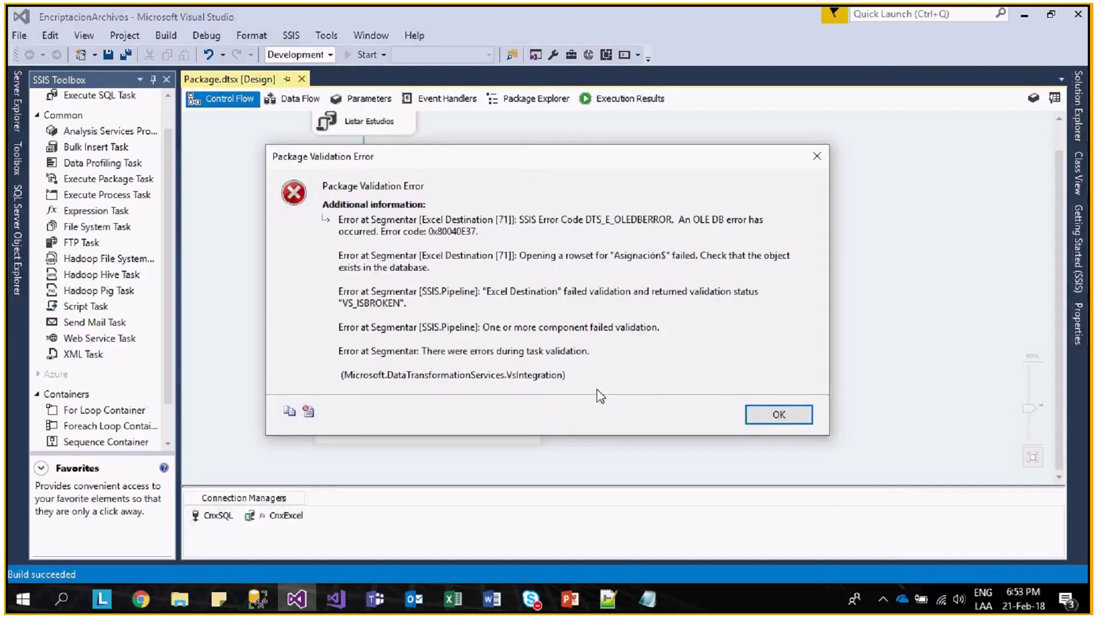
click(763, 419)
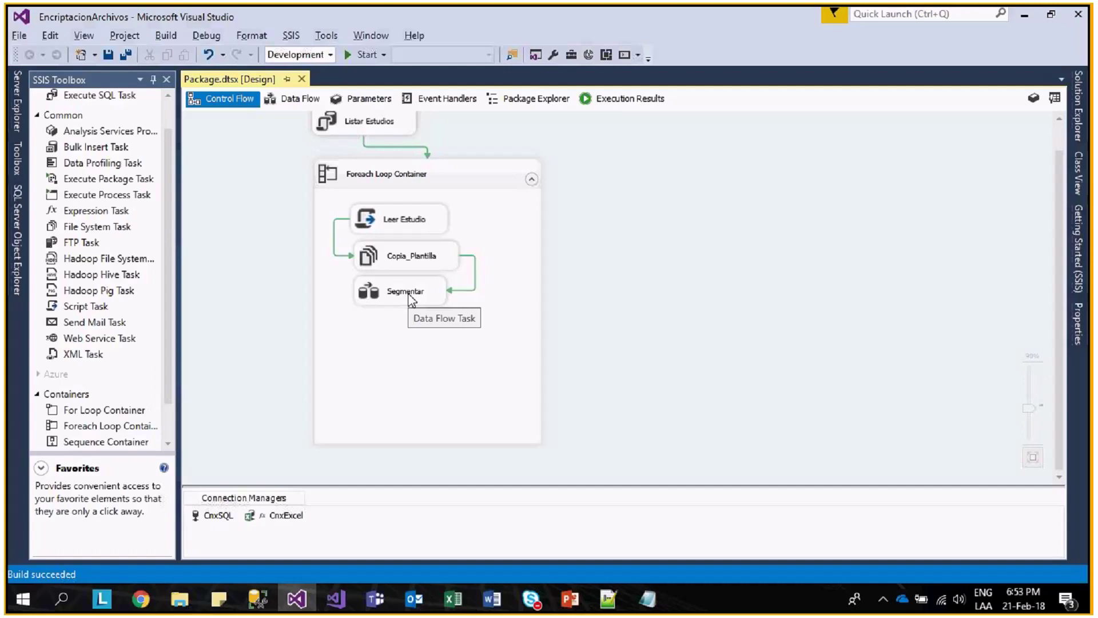
- Set the Segmentar Excel Destination's ValidateExternalMetadata property back to False
drag(409, 297, 420, 306)
click(420, 307)
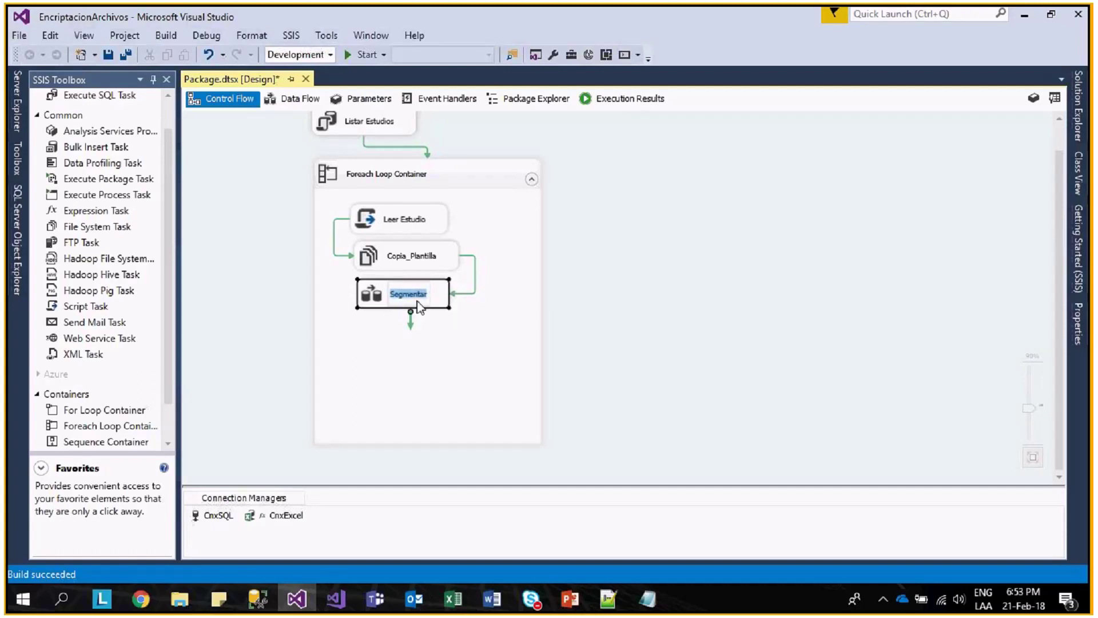
double_click(421, 307)
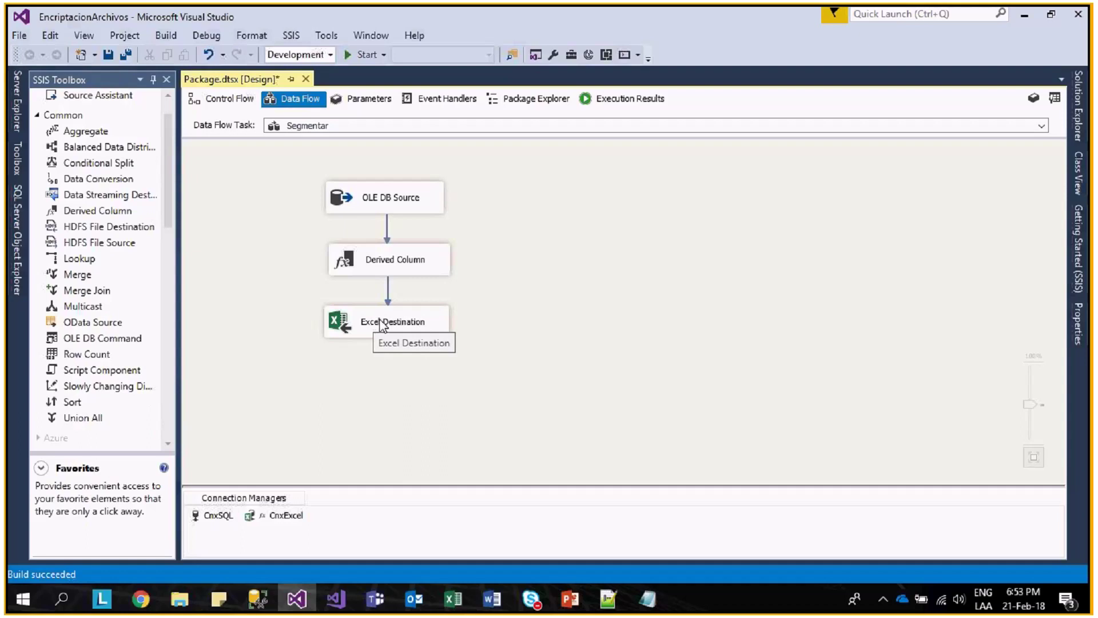
right_click(382, 326)
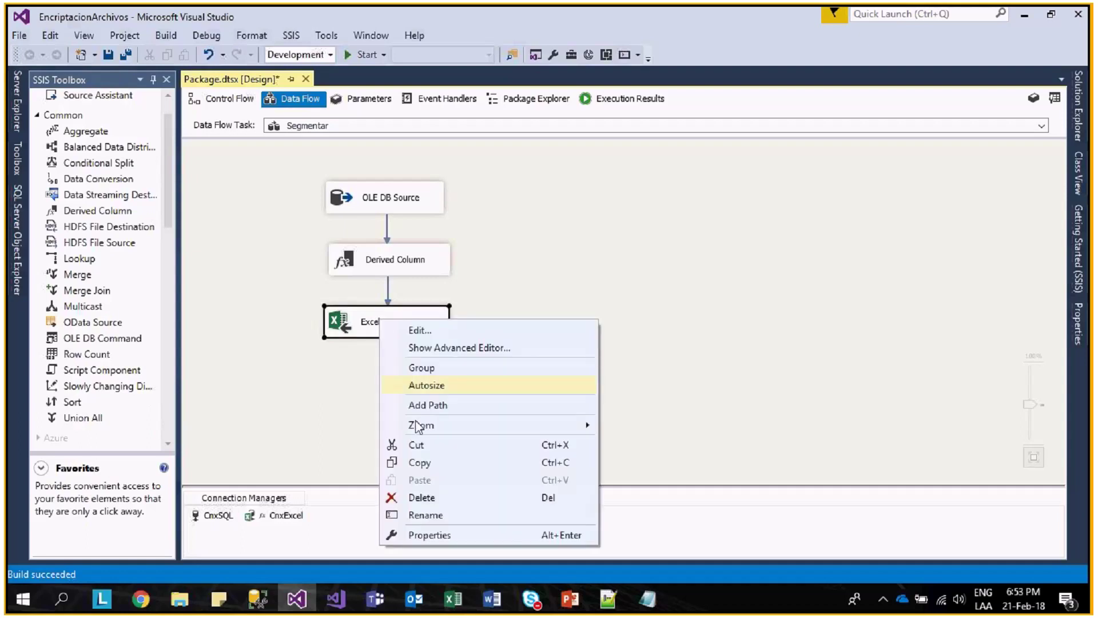
click(465, 541)
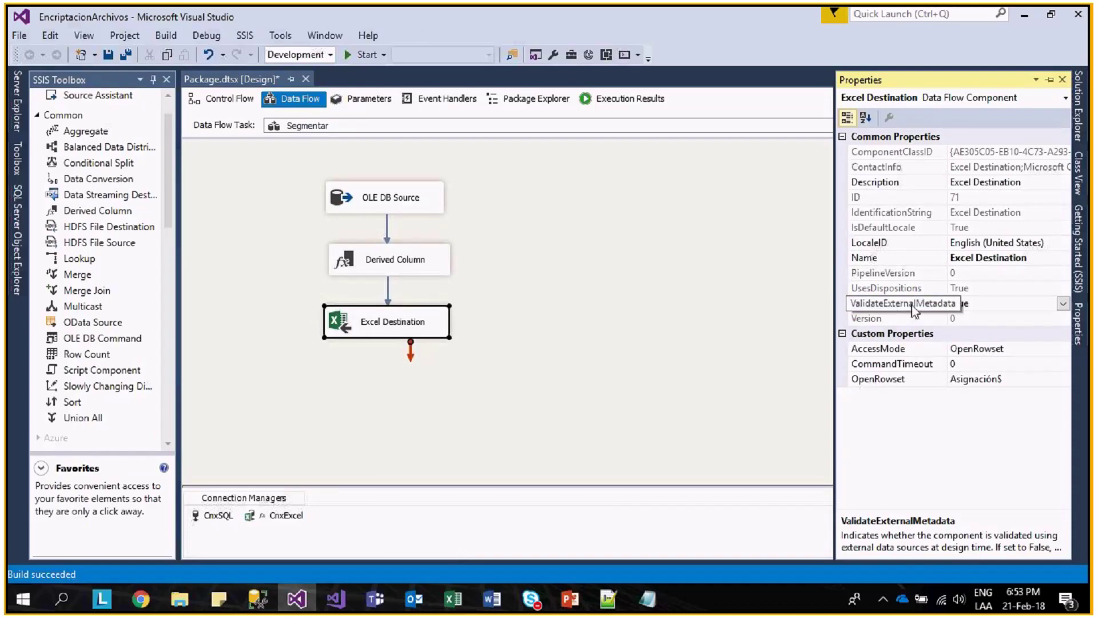
double_click(984, 307)
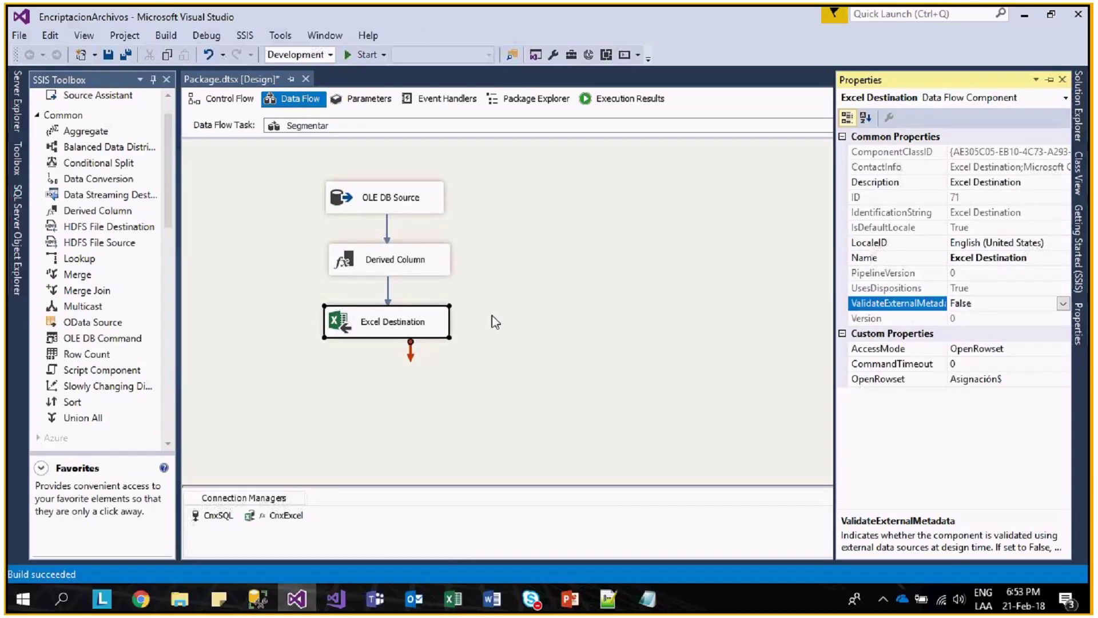
- Save the package from the control flow and start running it with F5
click(239, 104)
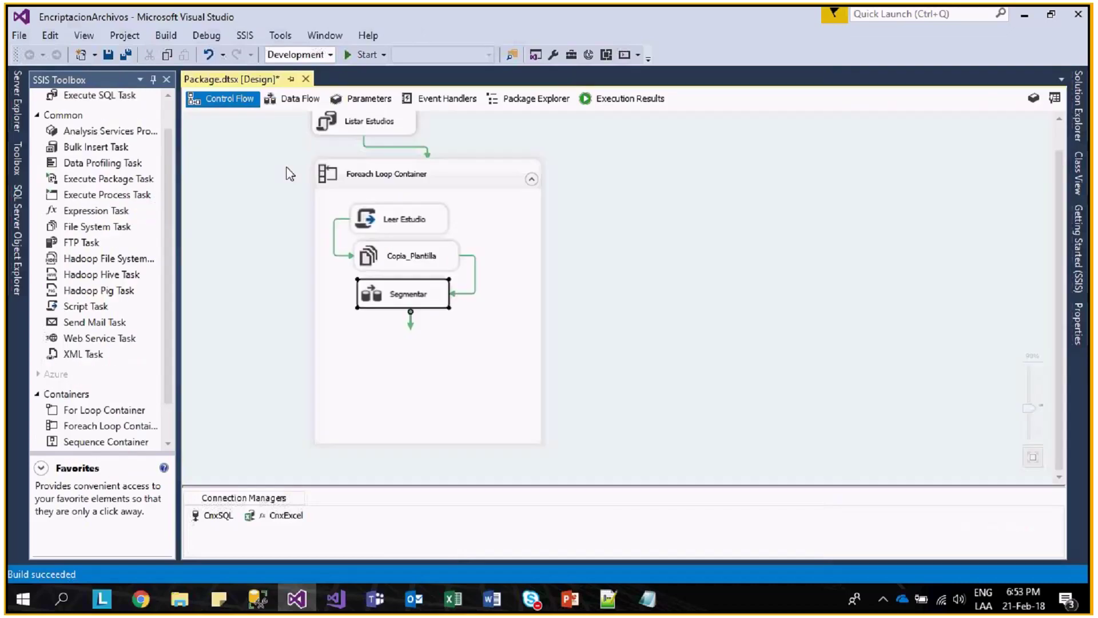
click(109, 56)
key(F5)
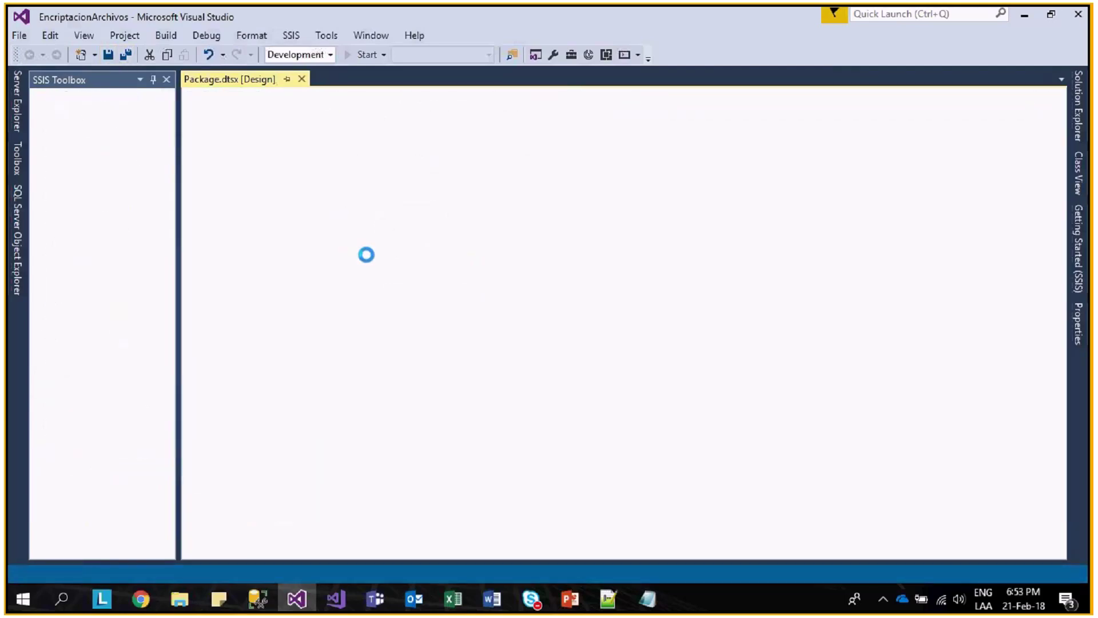
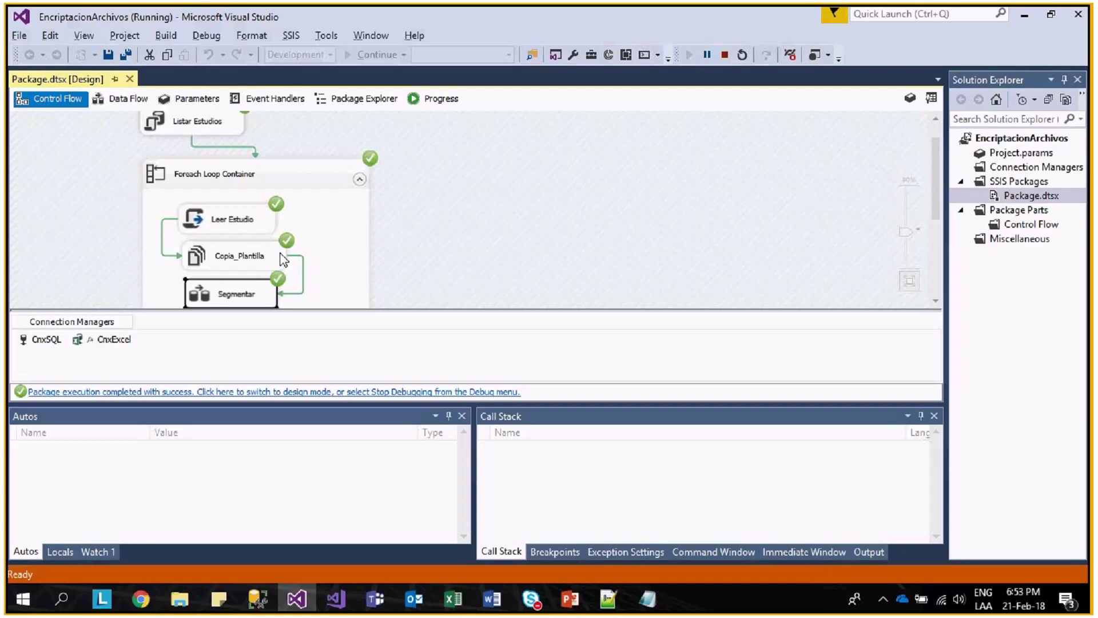
- Check the Asignacion_Out_01_201802 workbook in Bases_Excel, then stop the package's debug run
key(alt+Tab)
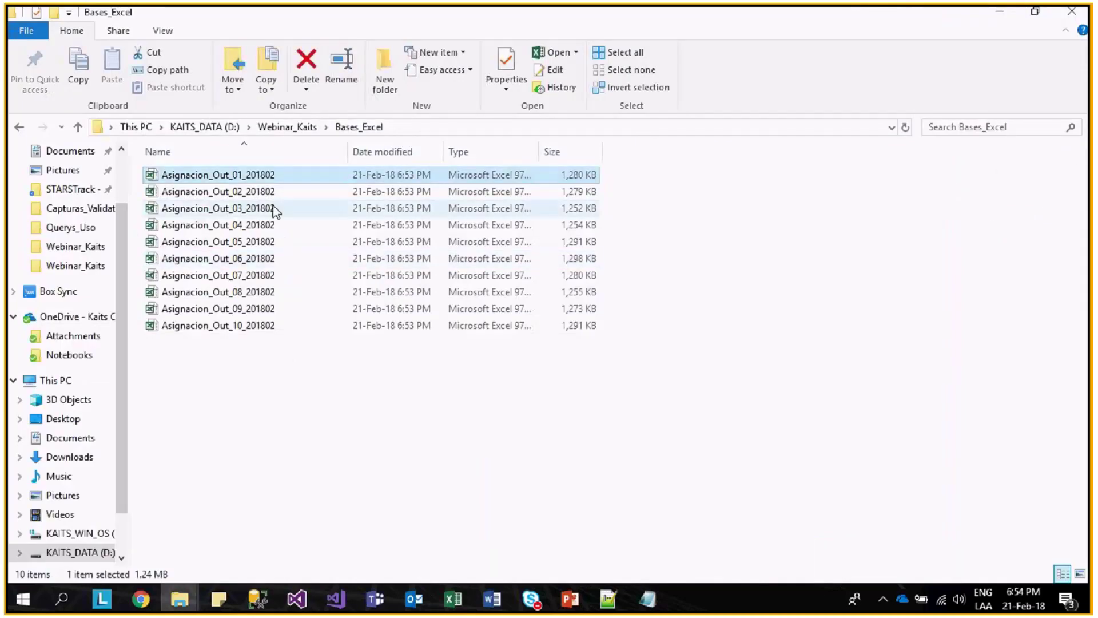
double_click(277, 176)
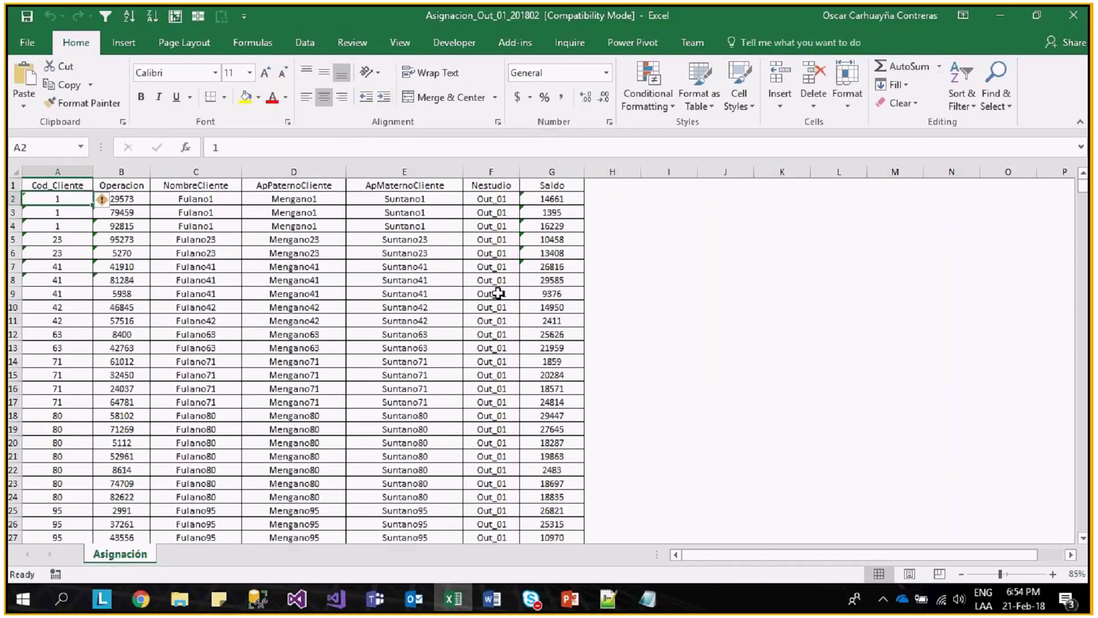
key(alt+F4)
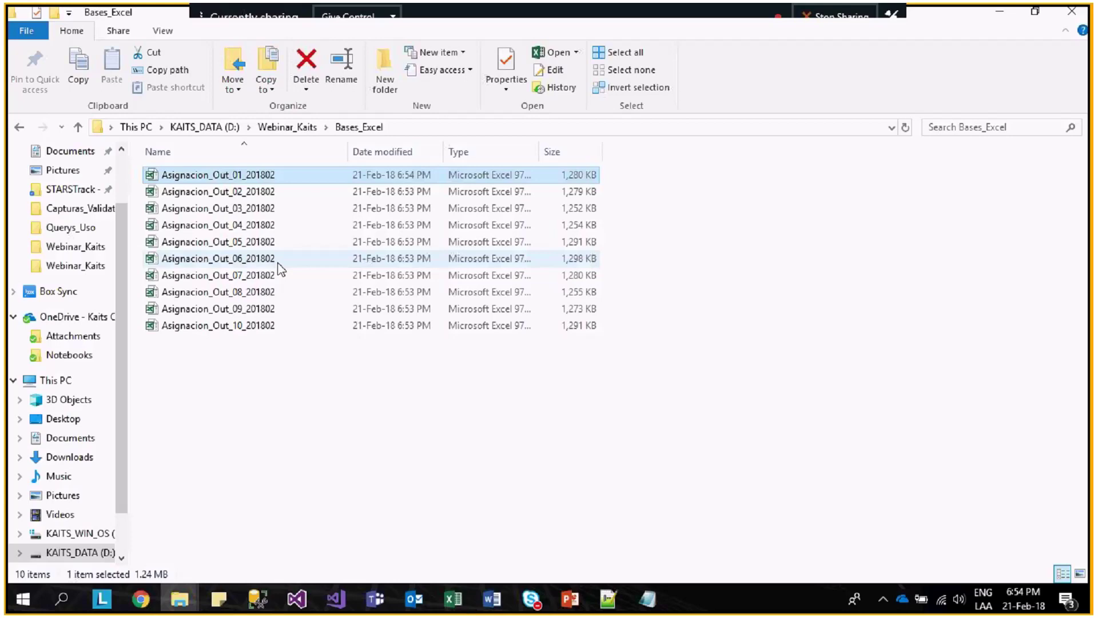
key(alt+Tab)
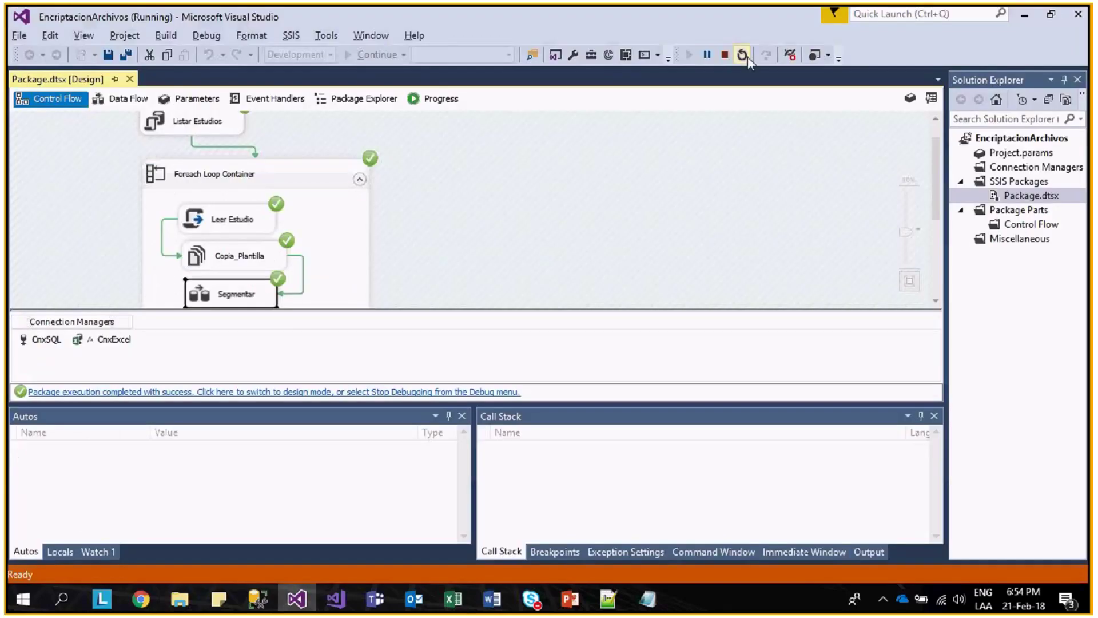
click(731, 56)
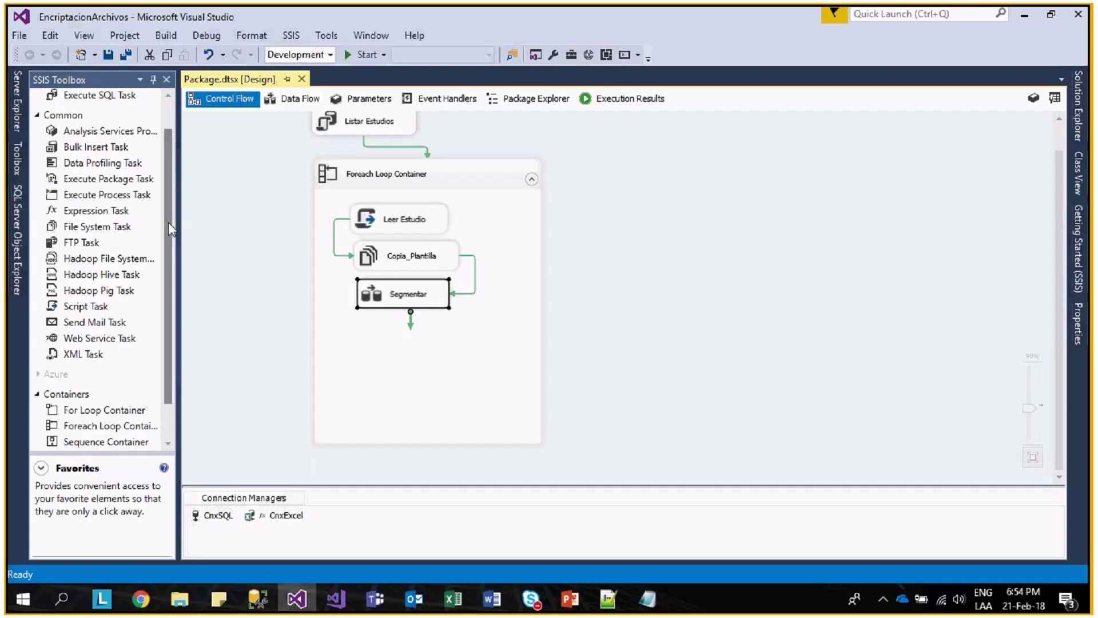
- Add a Script Task to the Foreach Loop Container below Segmentar and rename it PassRandom
click(101, 309)
drag(98, 309, 409, 338)
click(412, 341)
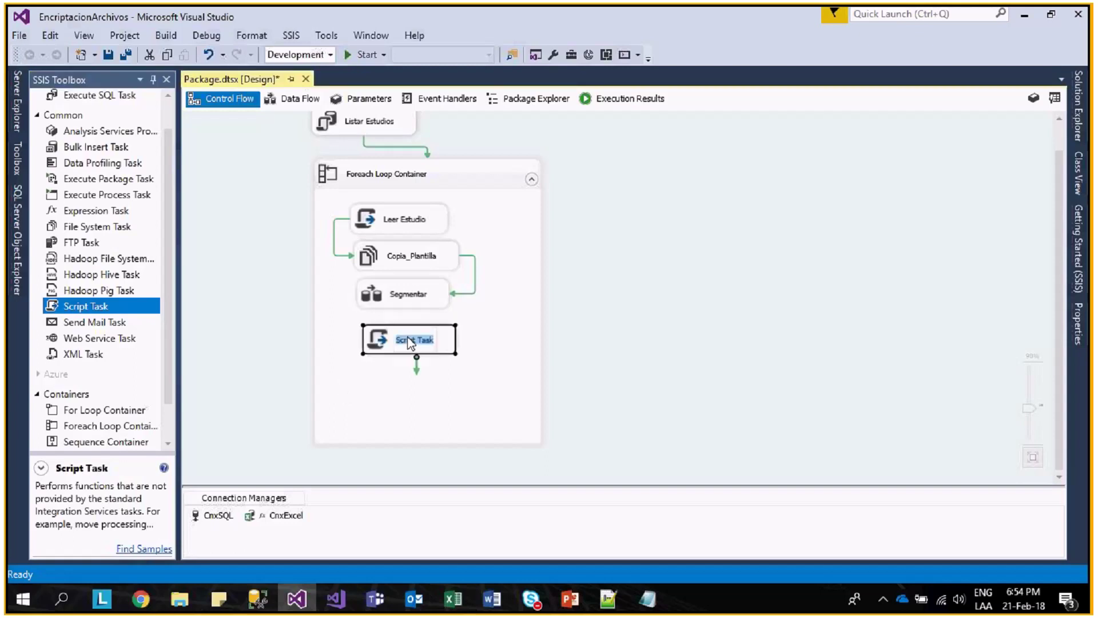
key(Return)
double_click(406, 341)
key(BackSpace)
text(Pass)
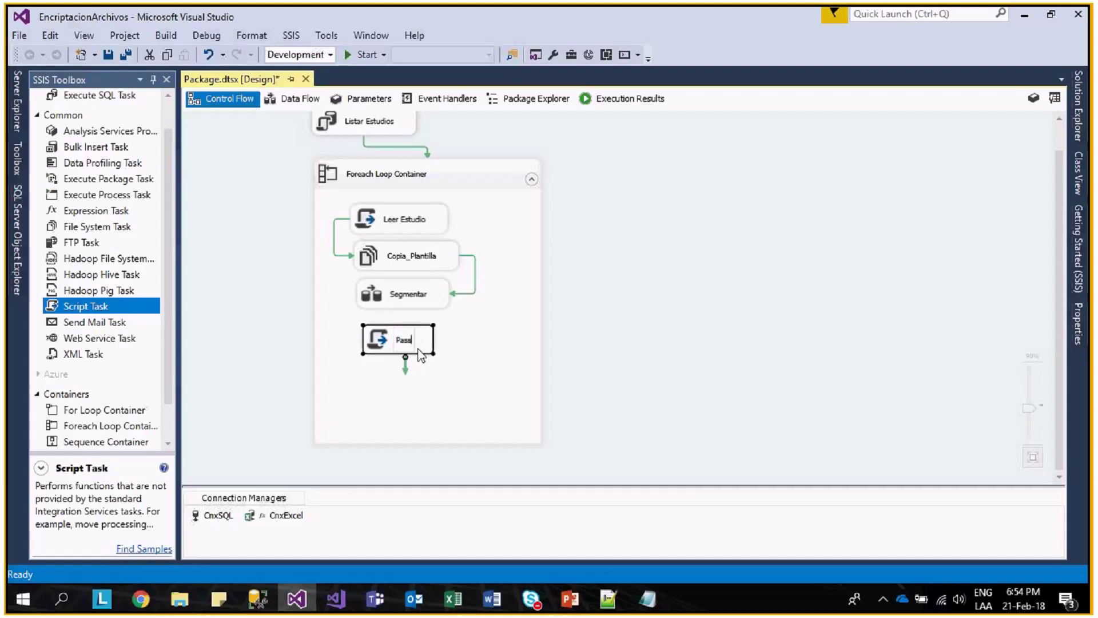
text(Random)
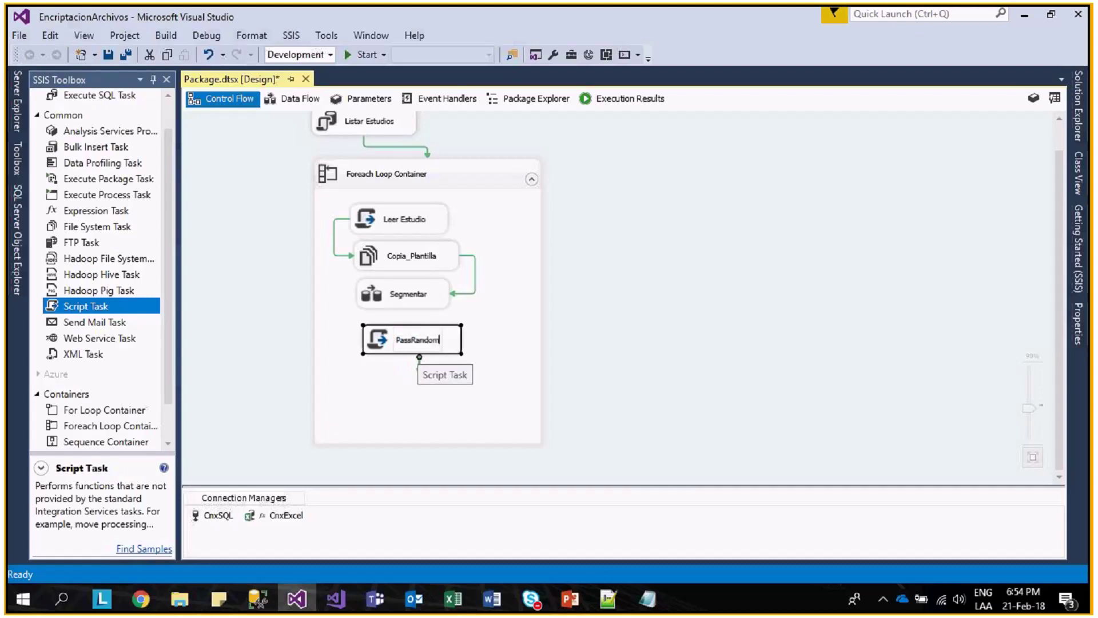
- Connect Segmentar's success arrow to PassRandom so it runs afterward
click(410, 299)
drag(408, 314, 438, 339)
click(438, 339)
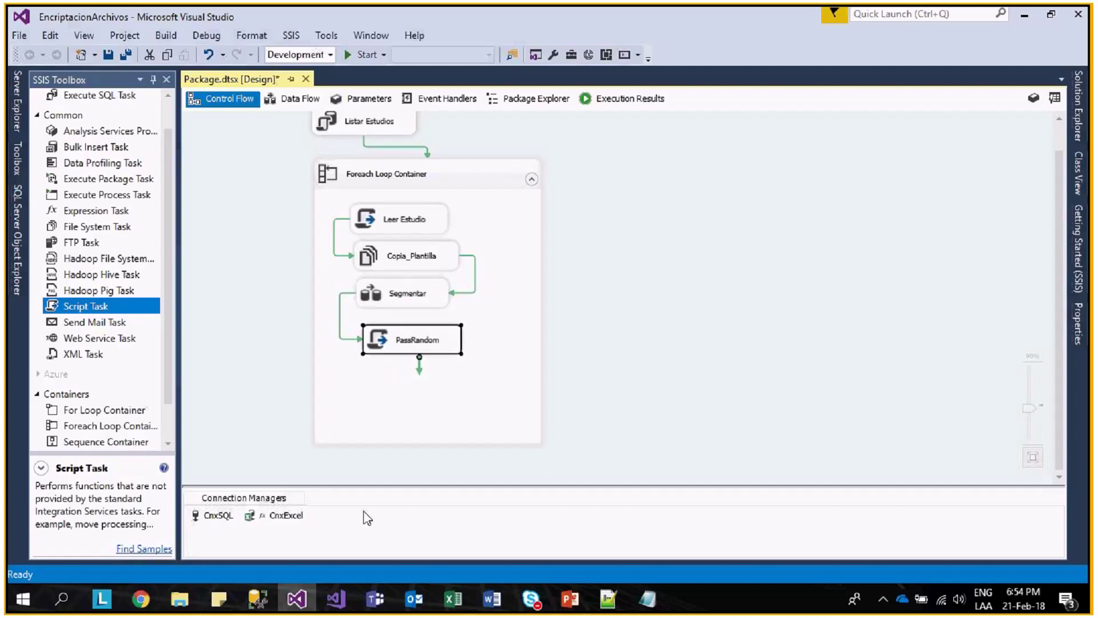
- Add a package variable passRandom of data type String with its value cleared
right_click(595, 306)
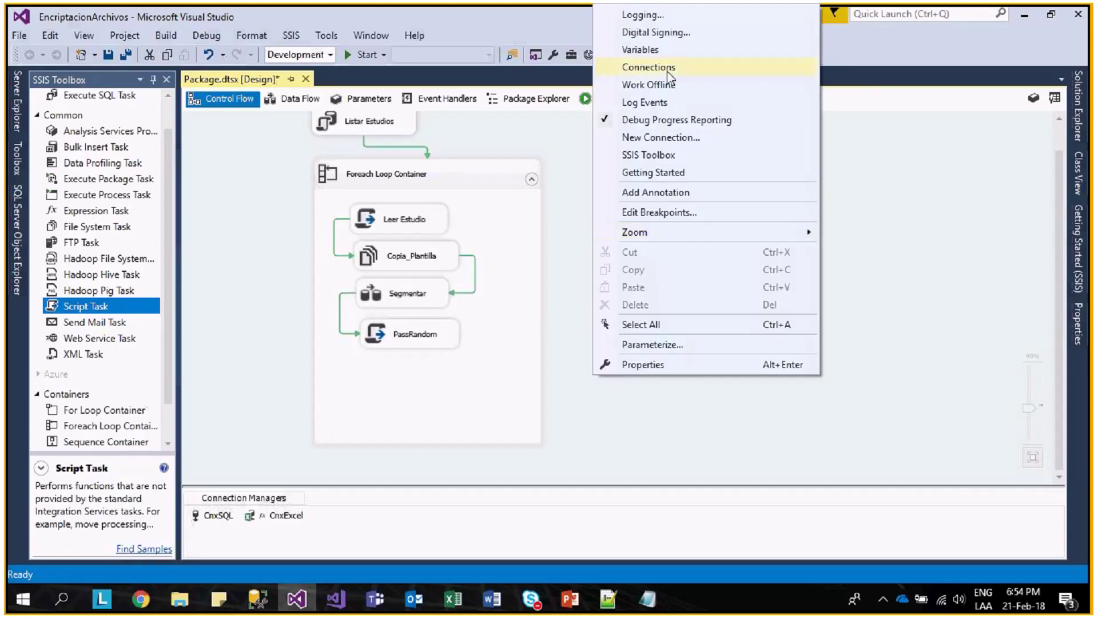
click(641, 50)
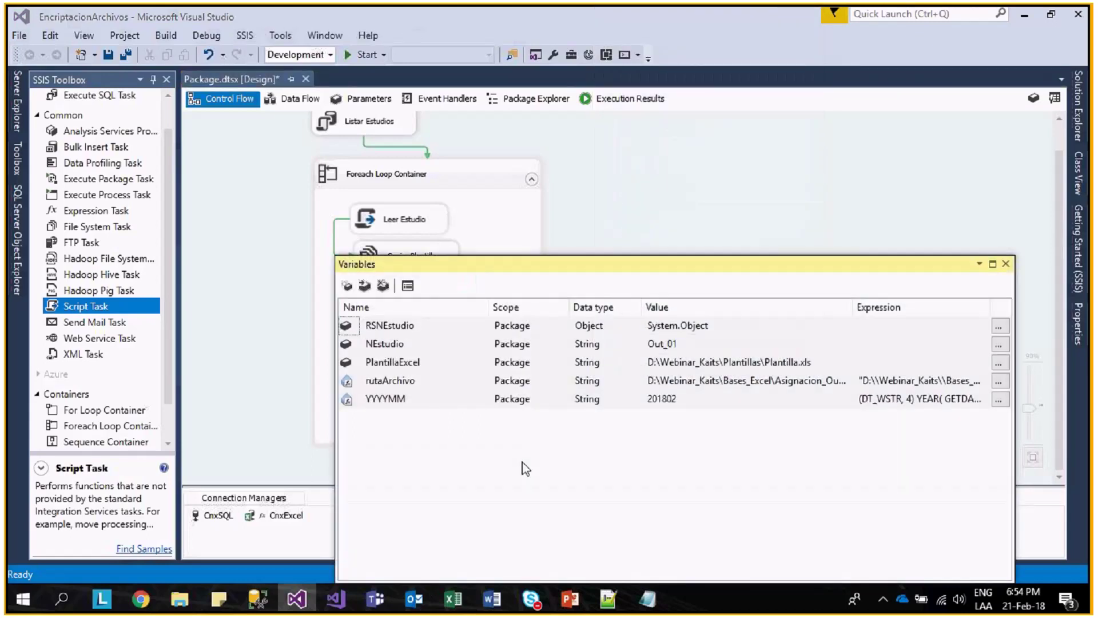
click(350, 286)
text(pass)
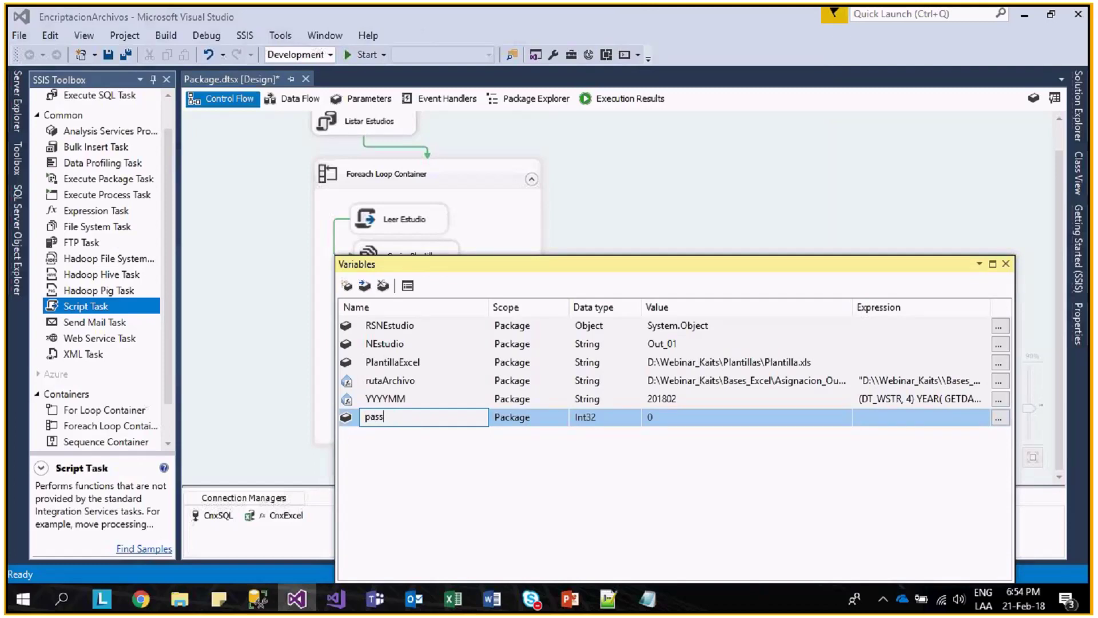
text(Random)
click(613, 422)
click(634, 418)
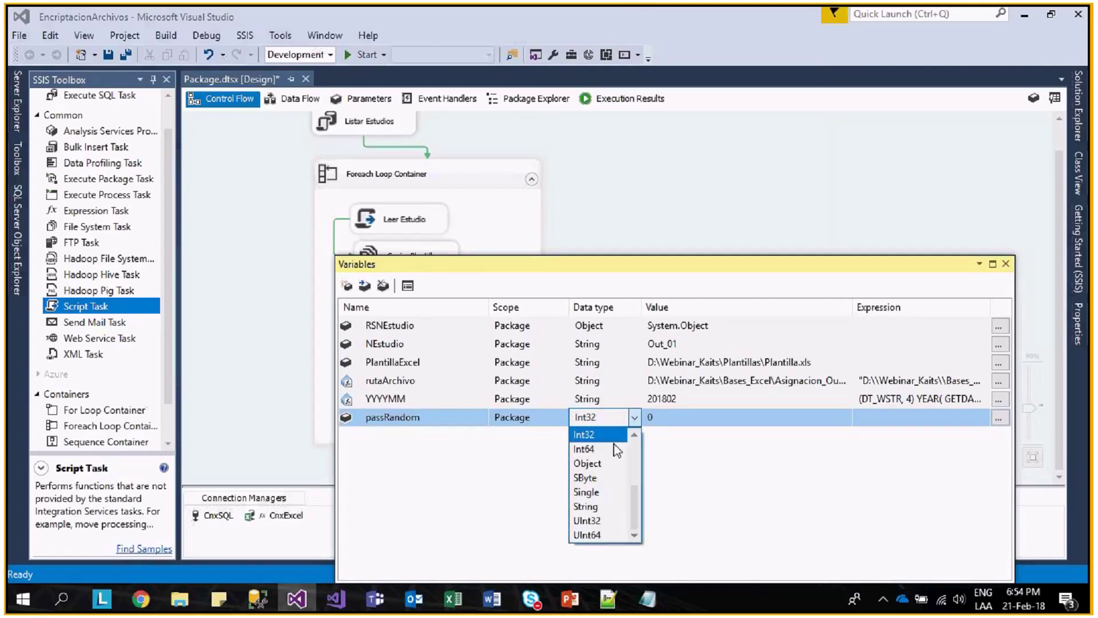
click(586, 506)
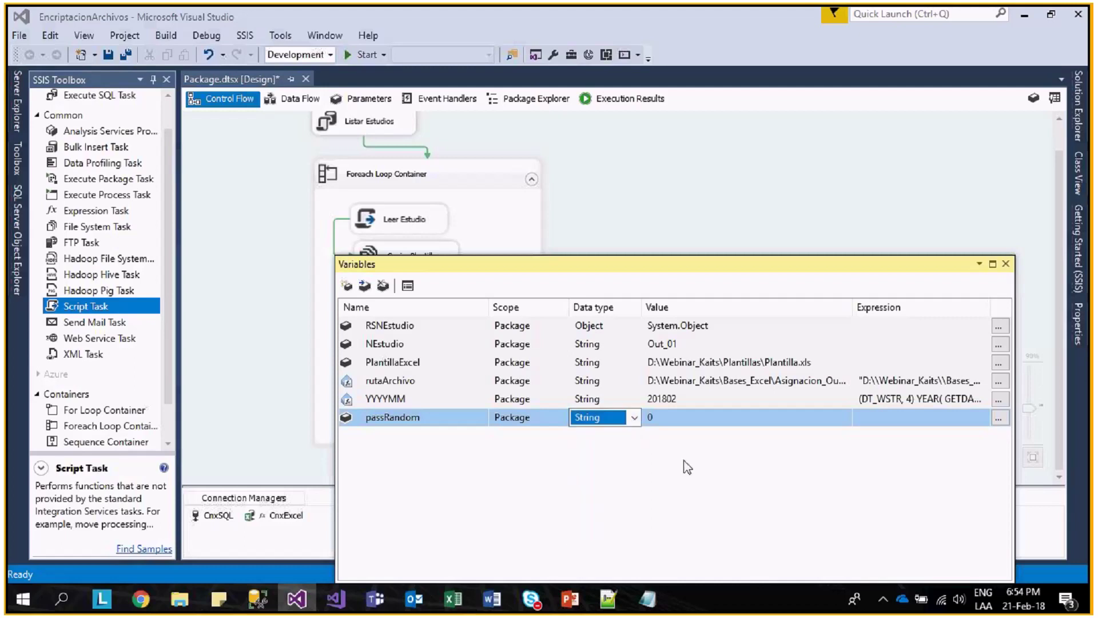
click(702, 423)
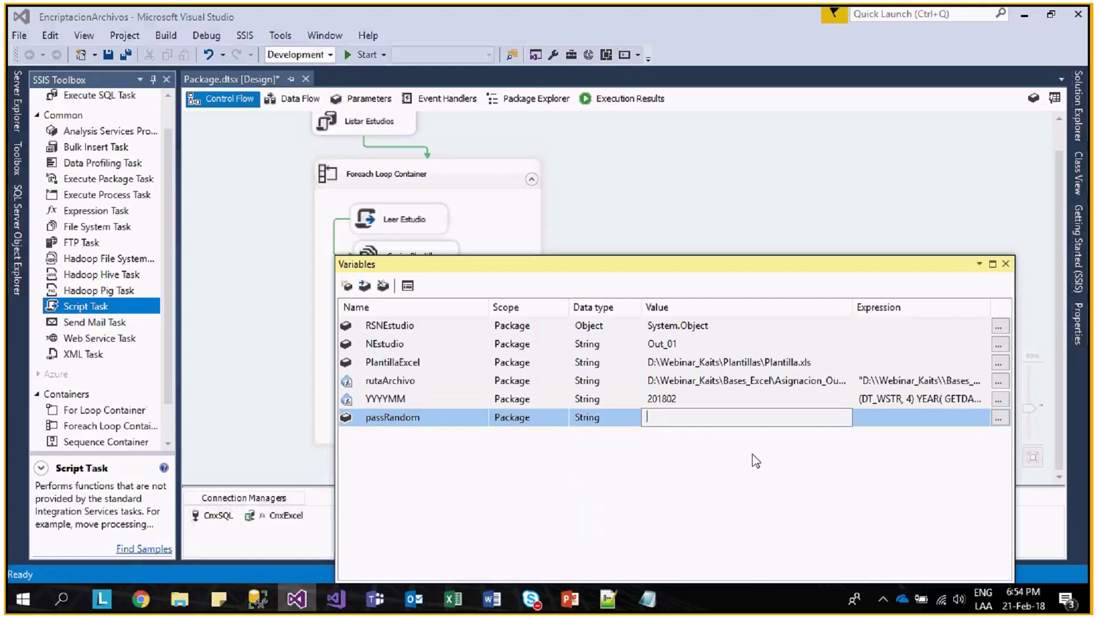
click(1005, 264)
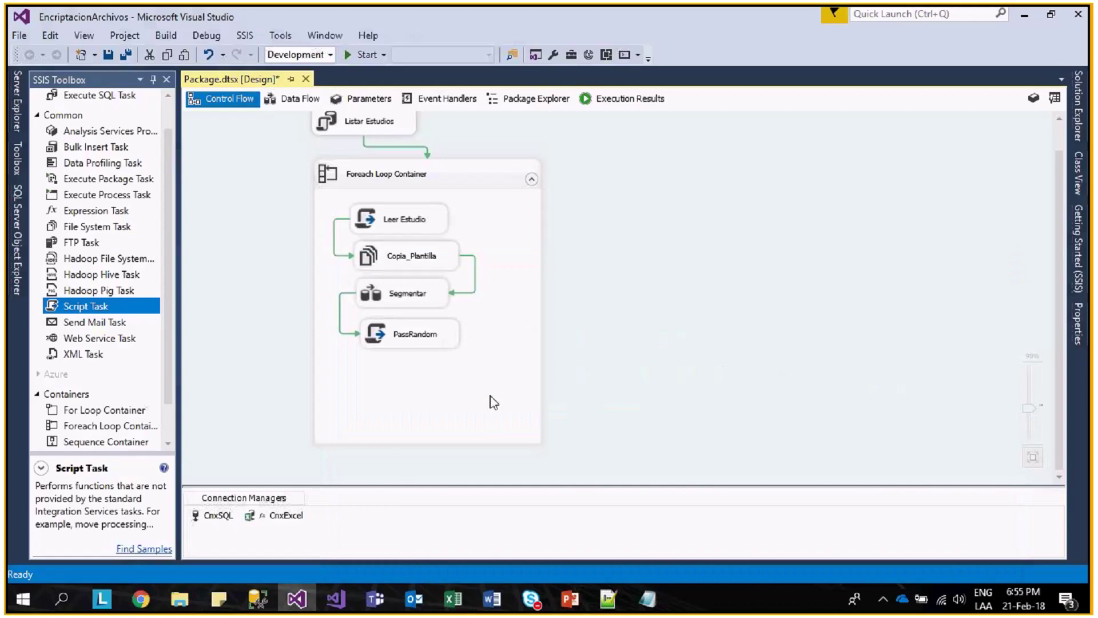
- Make User::passRandom a ReadWriteVariable of PassRandom and open Edit Script
double_click(439, 342)
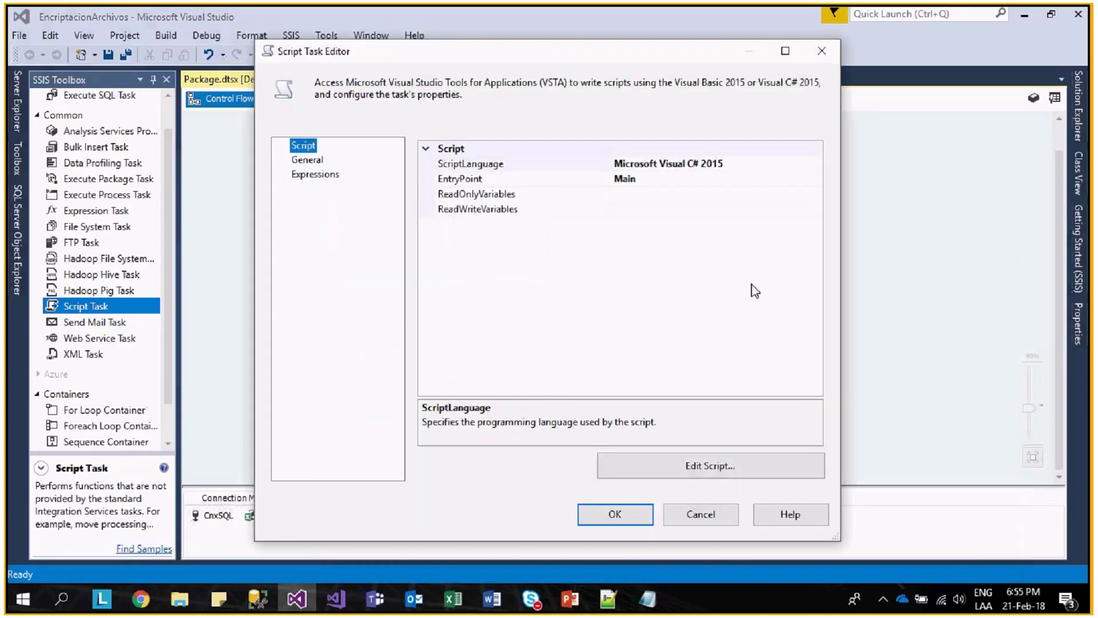
click(679, 212)
click(817, 209)
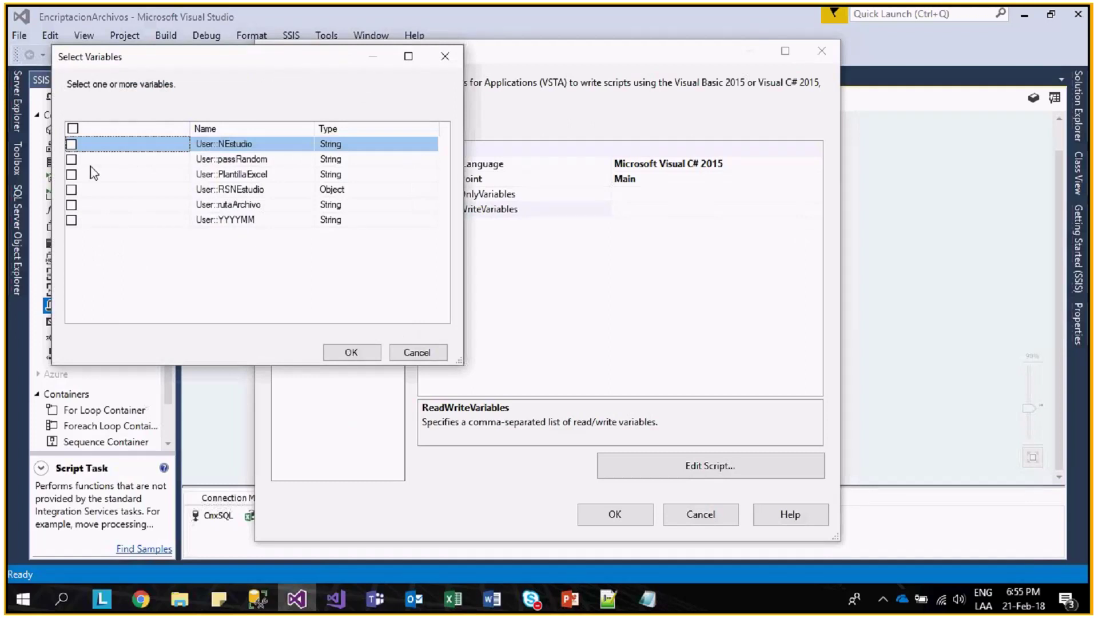
click(71, 159)
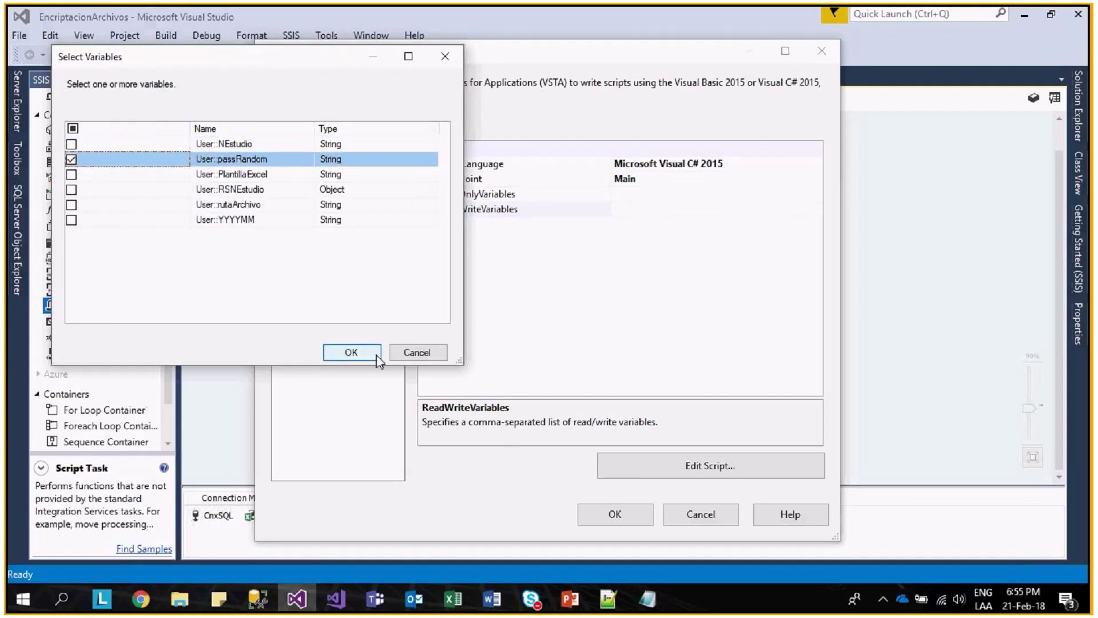
click(351, 352)
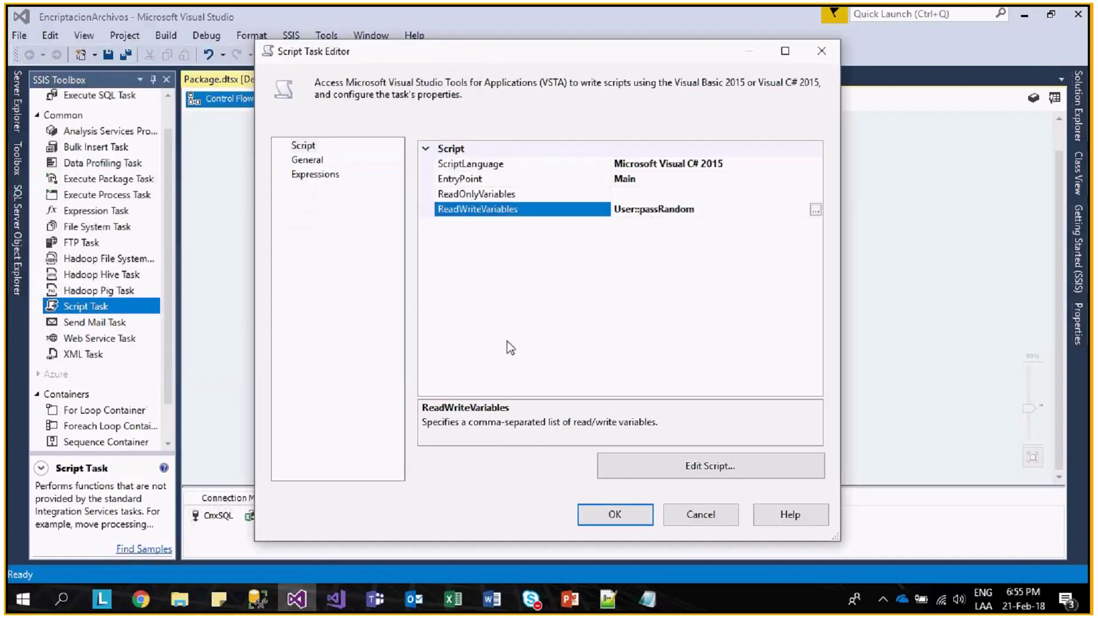
click(666, 469)
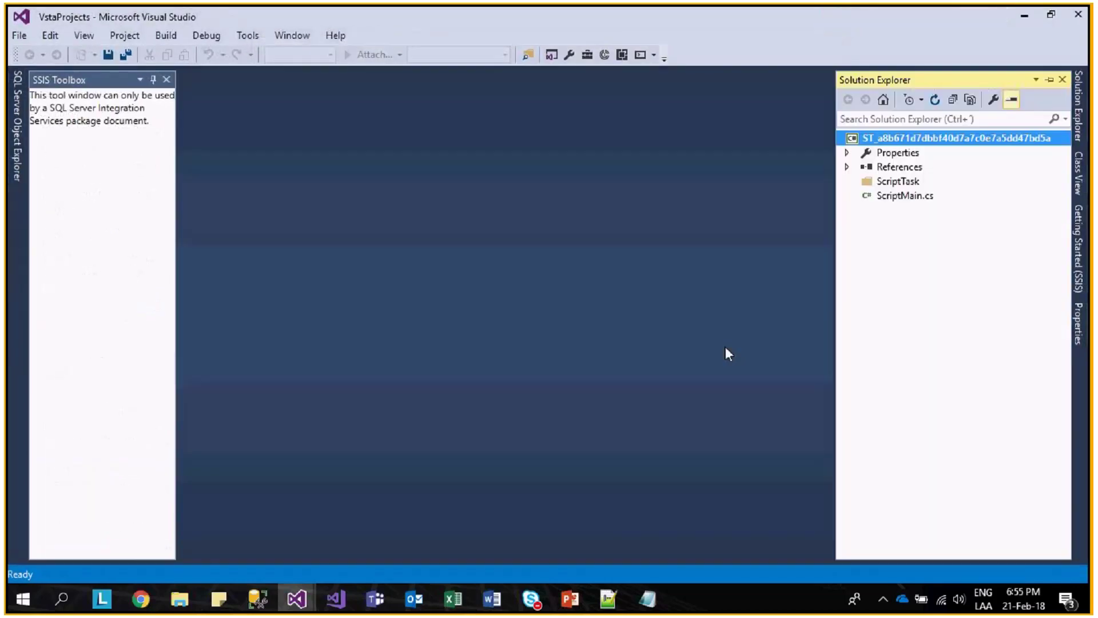
- In ScriptMain.cs Main(), add 'Random obj = new Random();' under the TODO comment
double_click(867, 210)
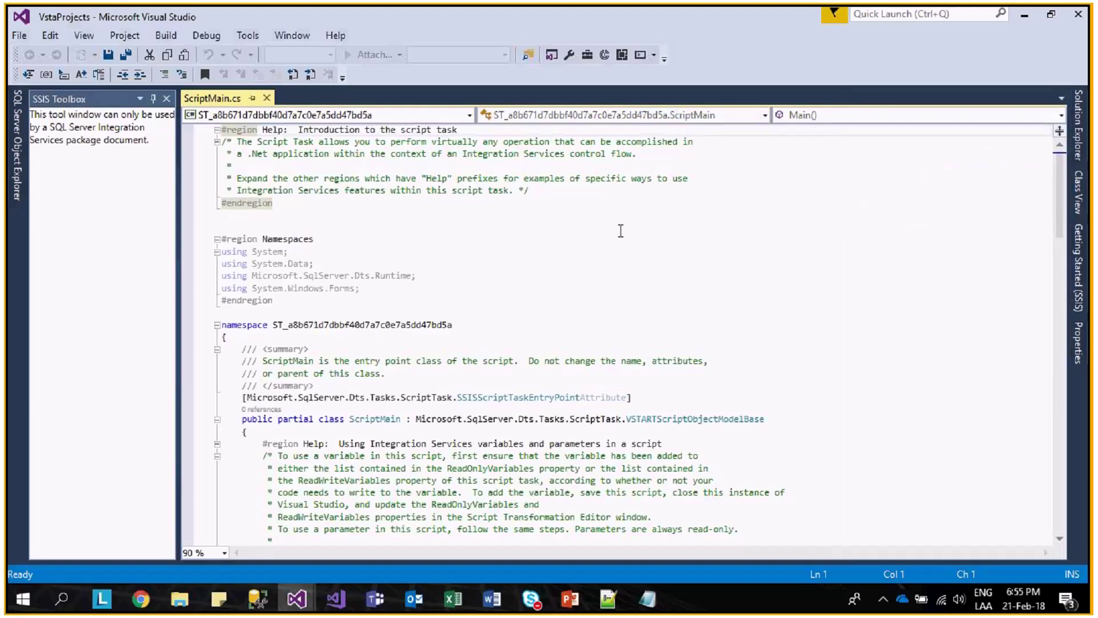
scroll(640, 274, down, 4)
scroll(641, 274, down, 12)
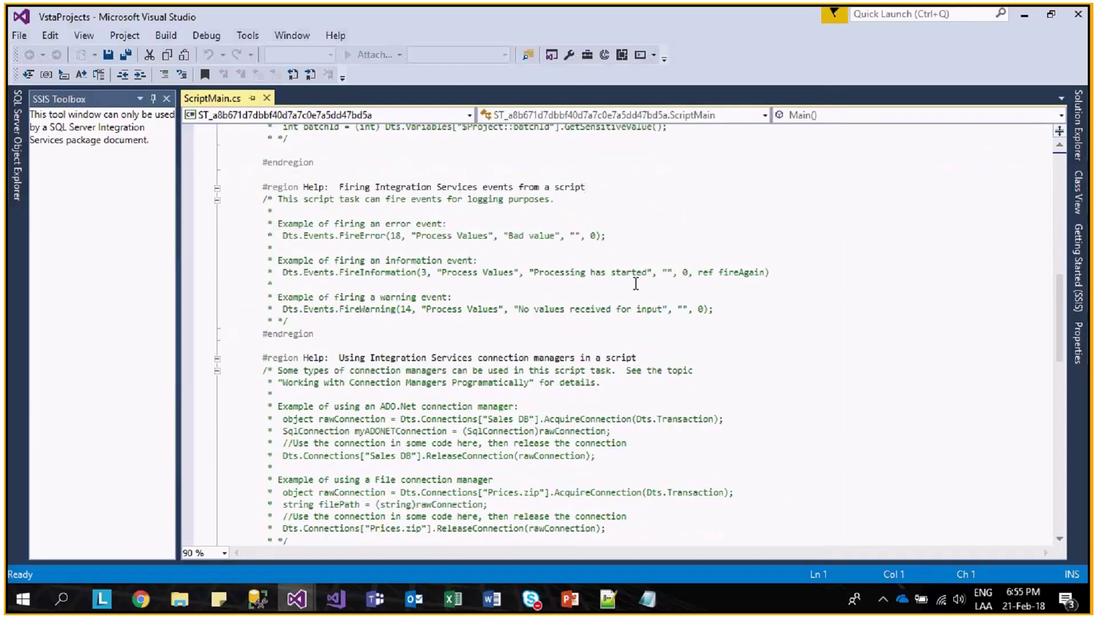
scroll(636, 283, down, 10)
click(442, 330)
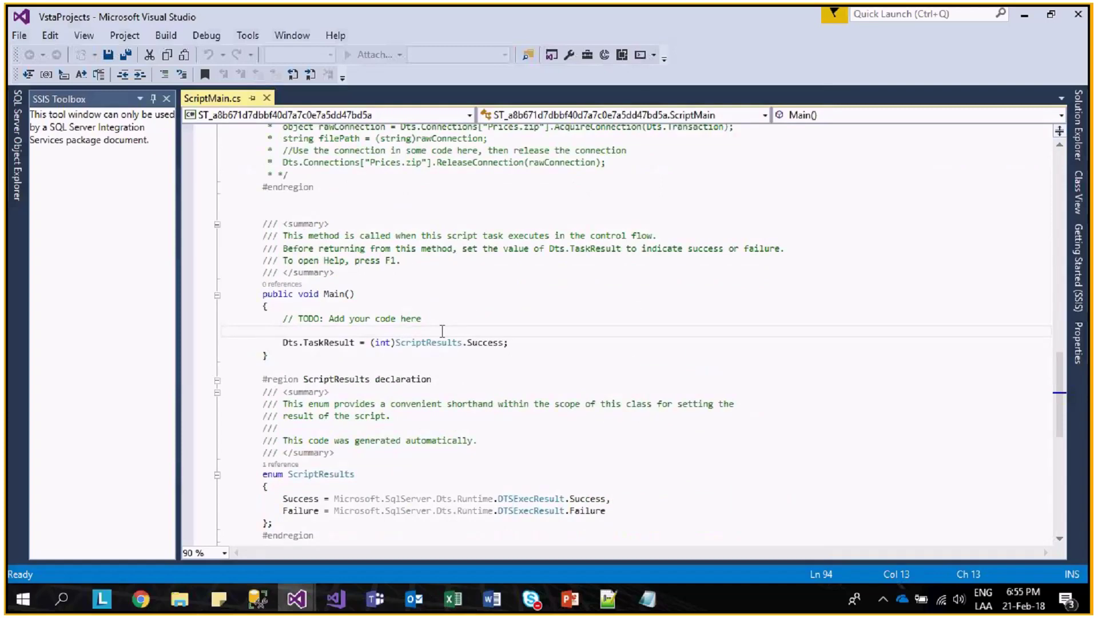
key(Return)
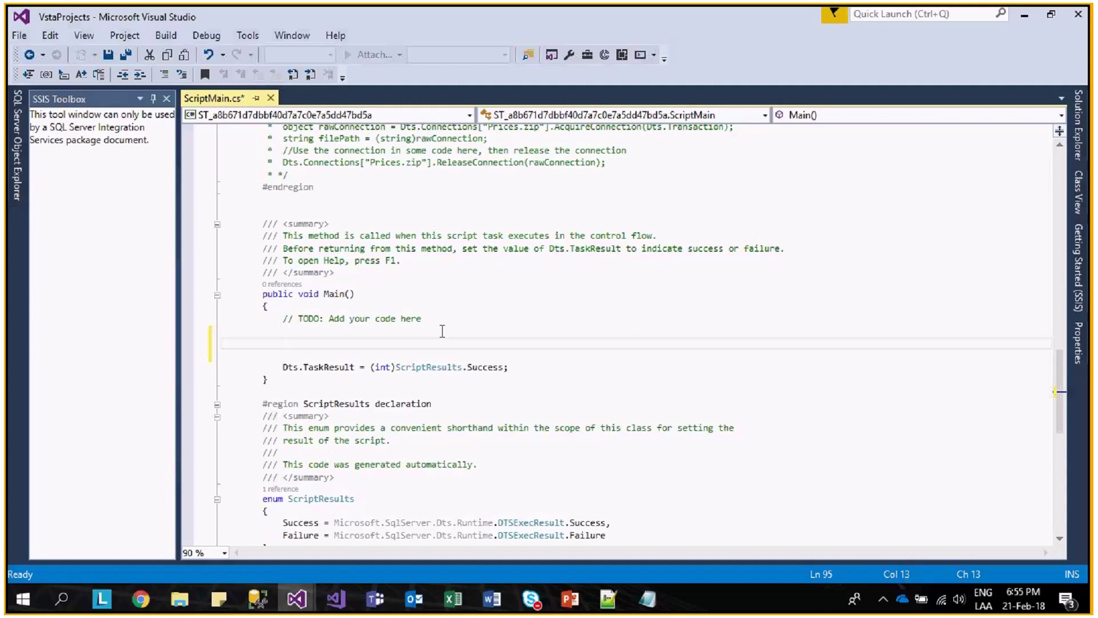
click(442, 331)
text(Random obj)
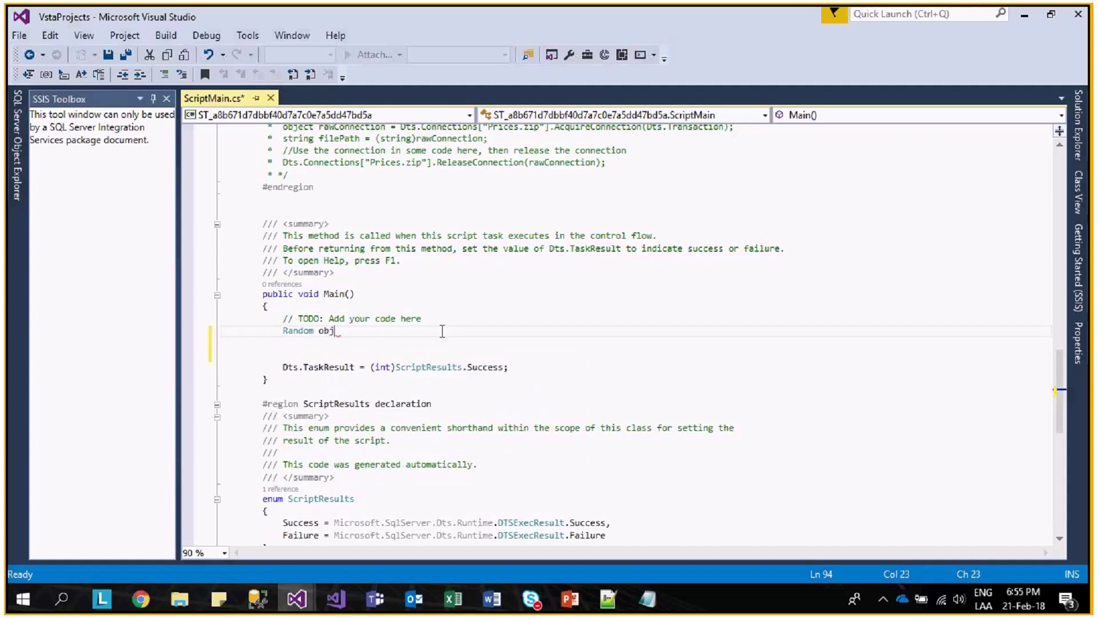
text( = n)
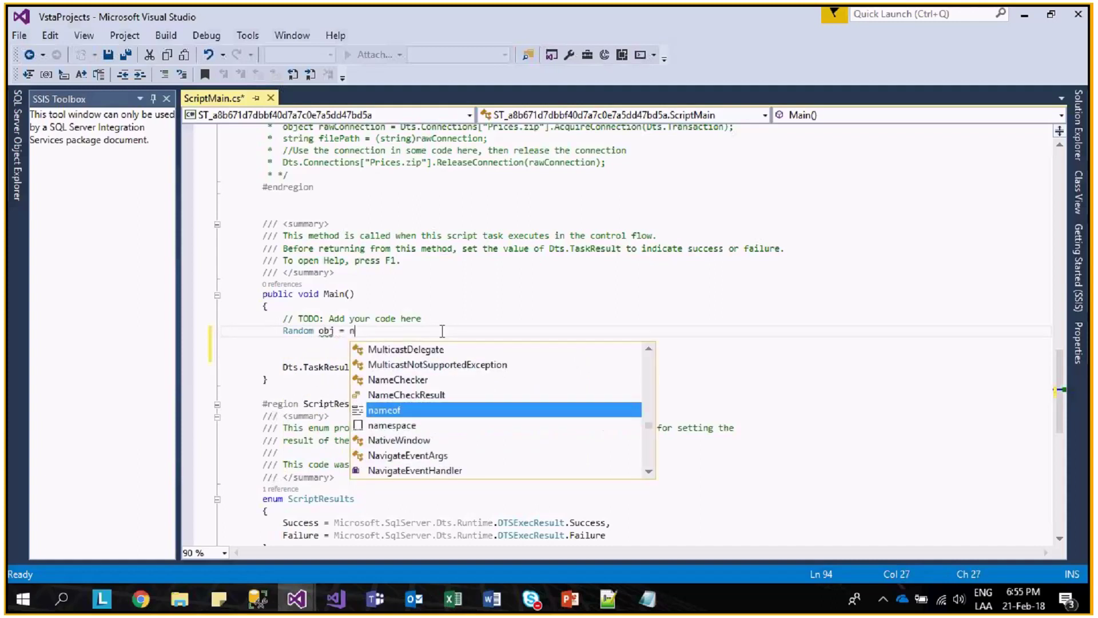
text(ew Rand)
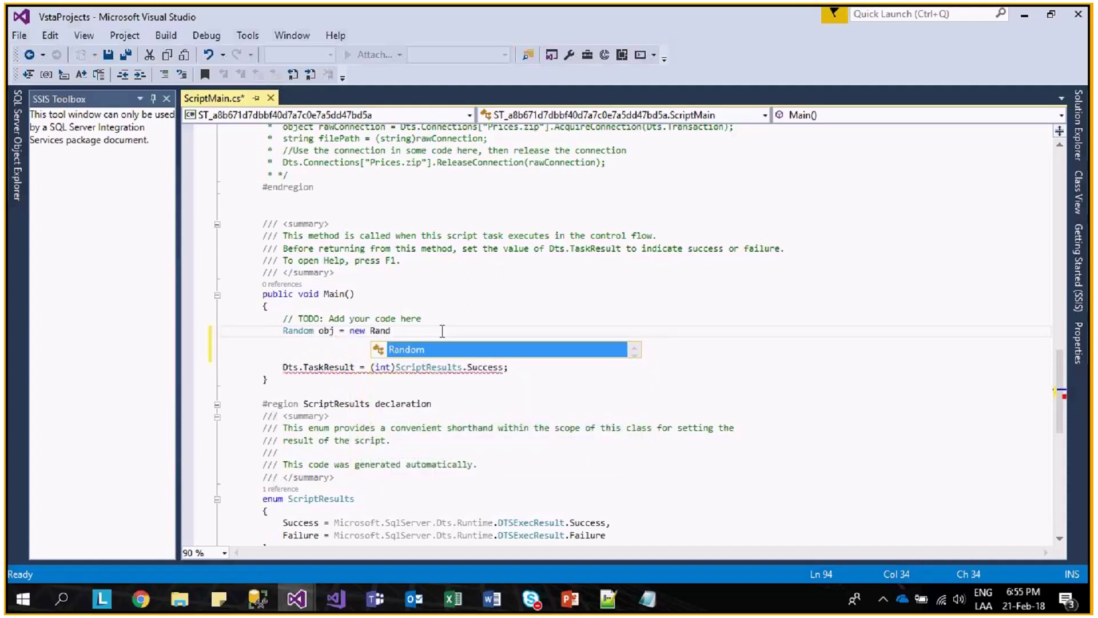
text(om();)
- Start a new line declaring 'String Pass= "'
key(Return)
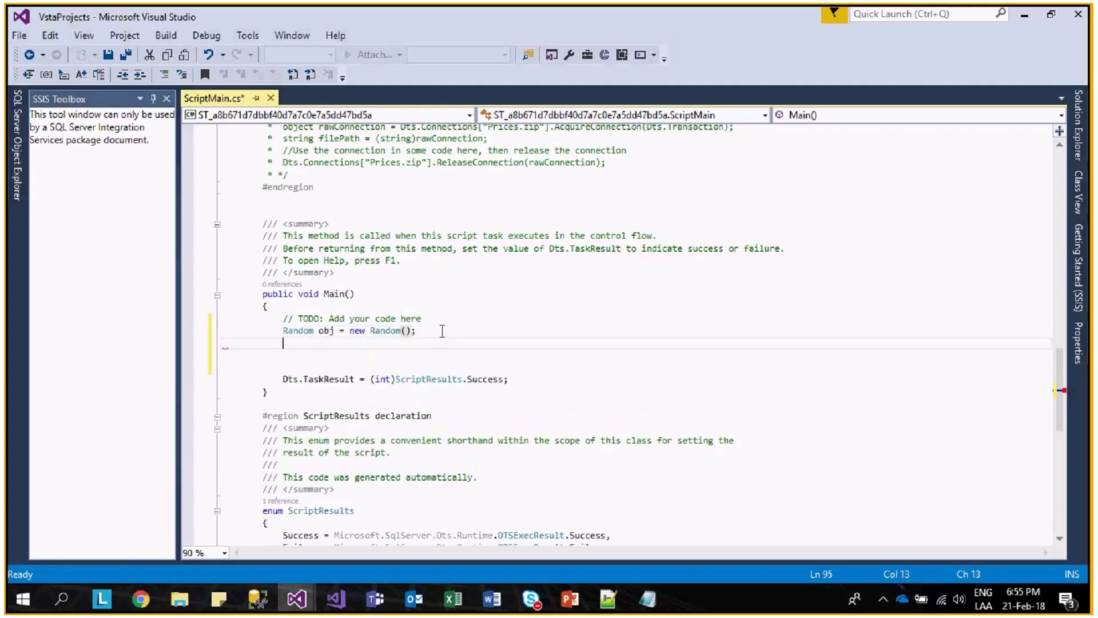
key(Return)
text(Str)
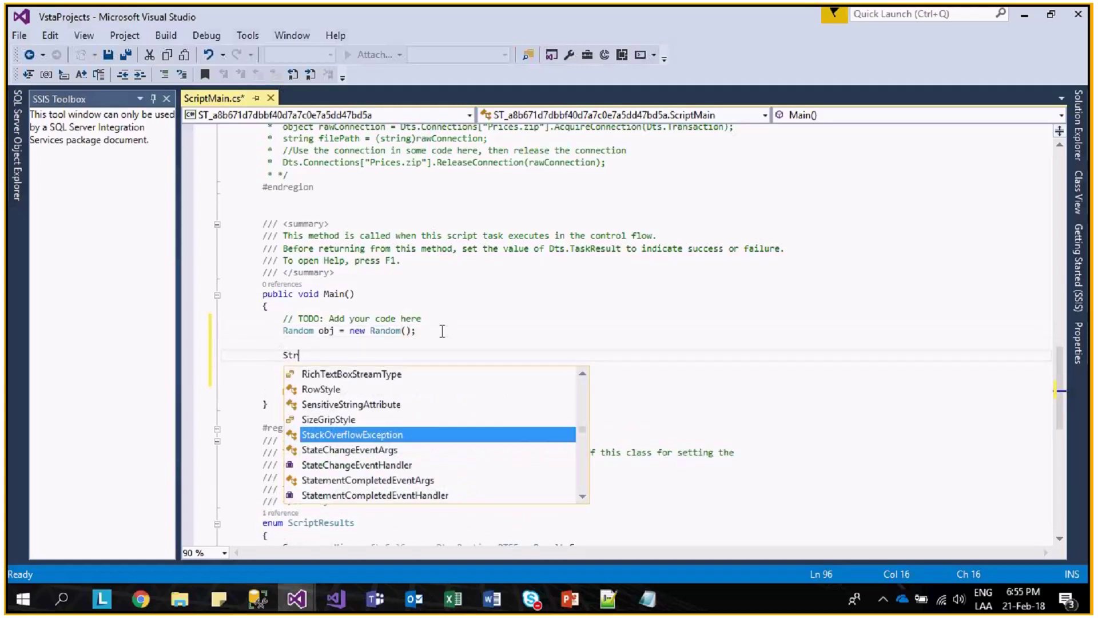
text(ing Passs)
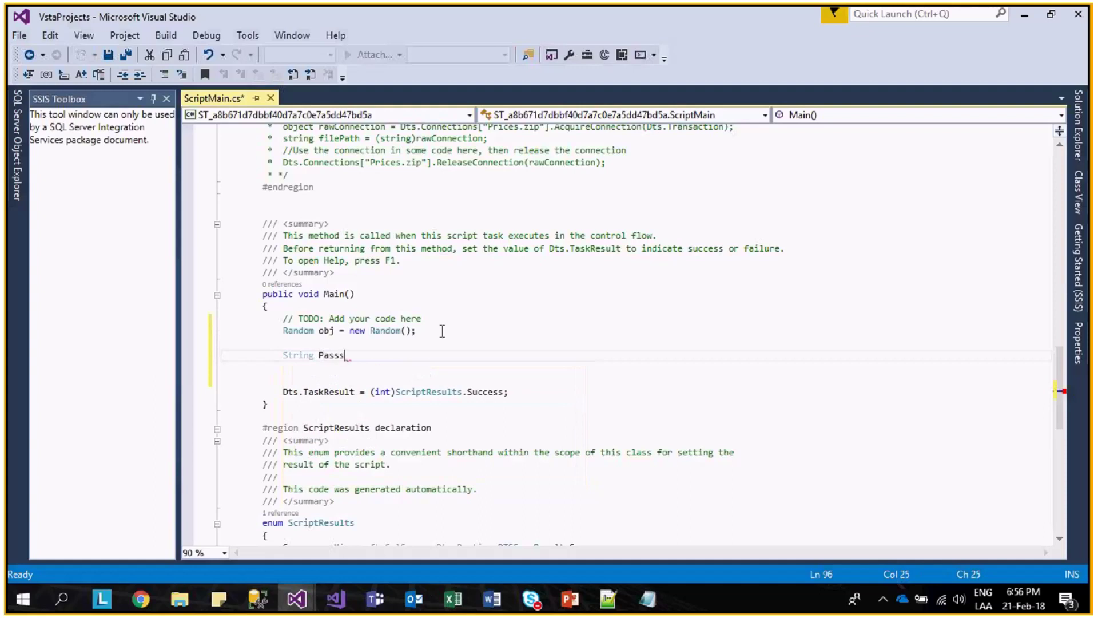
key(BackSpace)
text(= ")
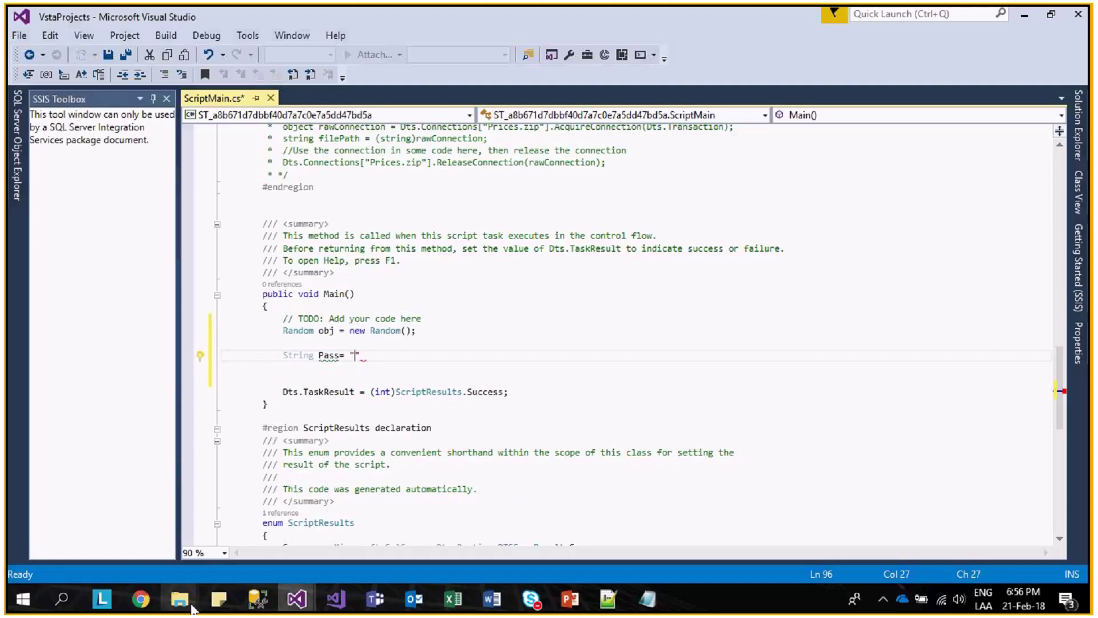
- Open Letras_aleatorias in D:\Webinar_Kaits\Querys_Uso, copy its letters-and-digits line, and return to the script
mouse_move(192, 608)
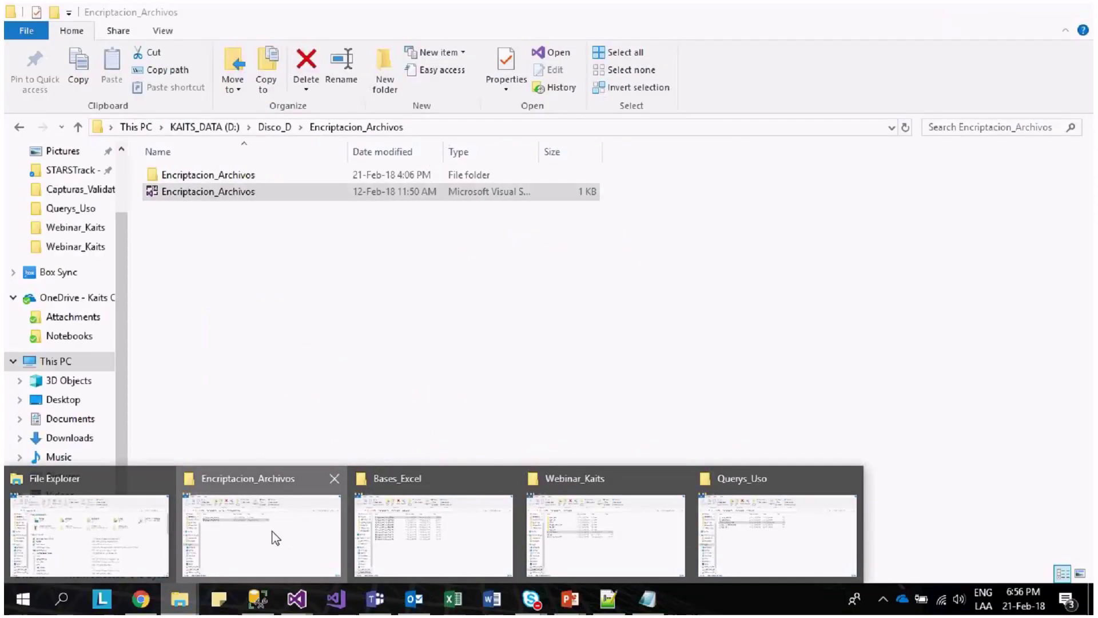
click(275, 535)
click(270, 127)
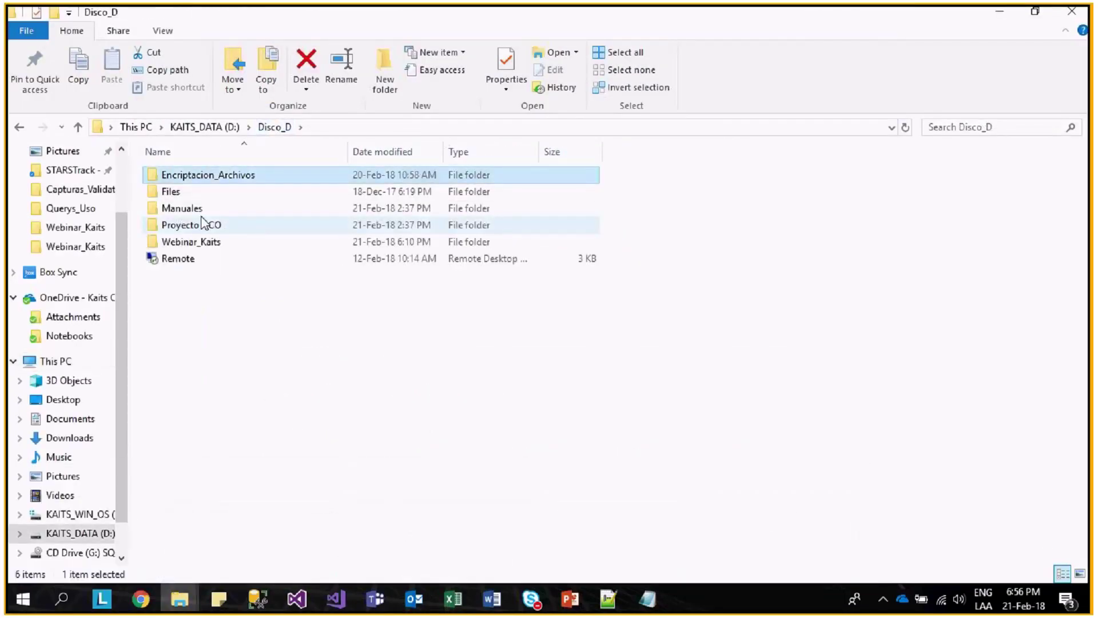
double_click(213, 241)
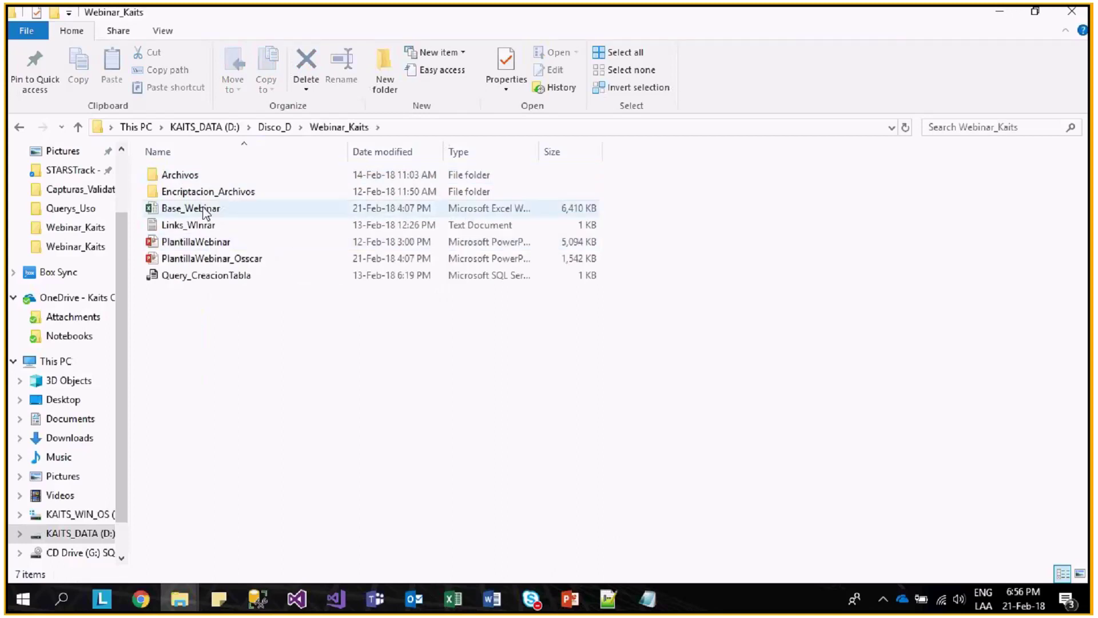
click(205, 127)
double_click(188, 228)
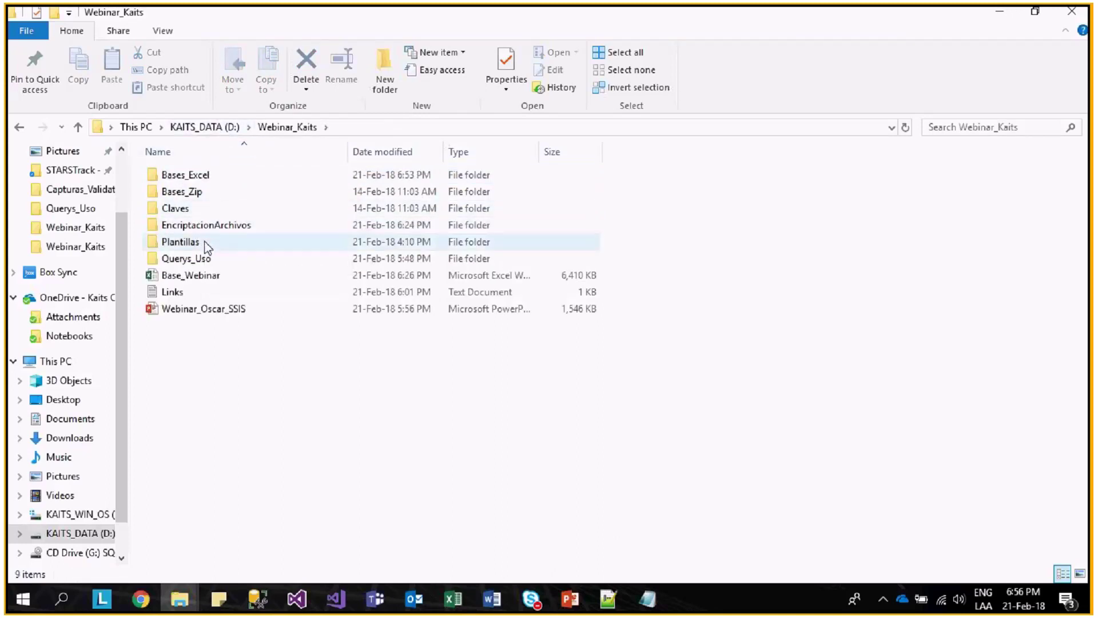
double_click(207, 260)
double_click(220, 176)
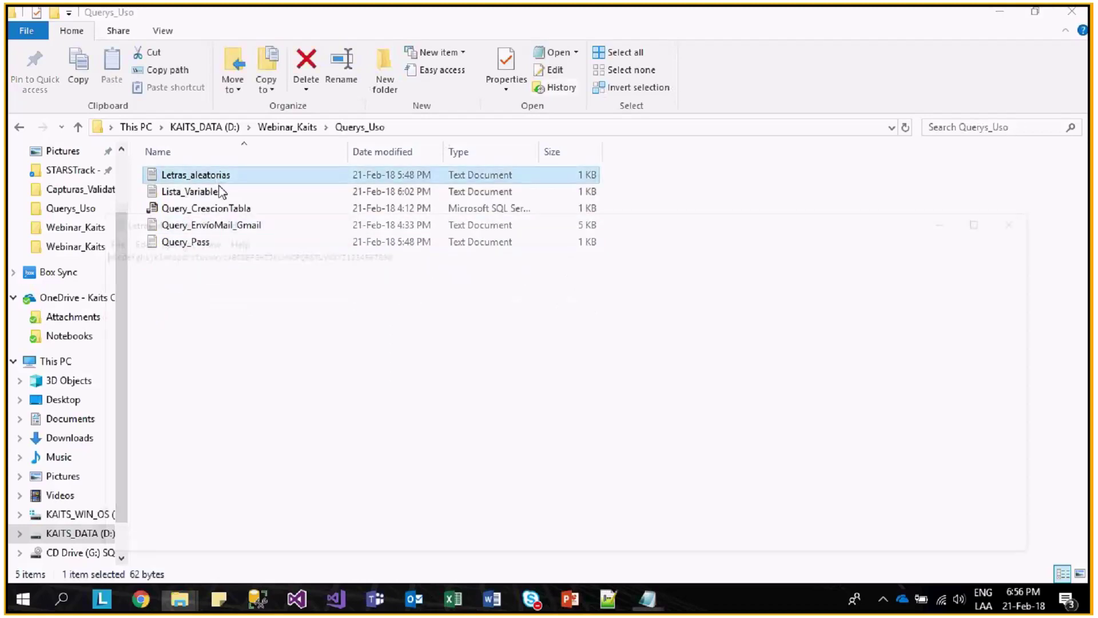
drag(398, 255, 39, 240)
key(ctrl+c)
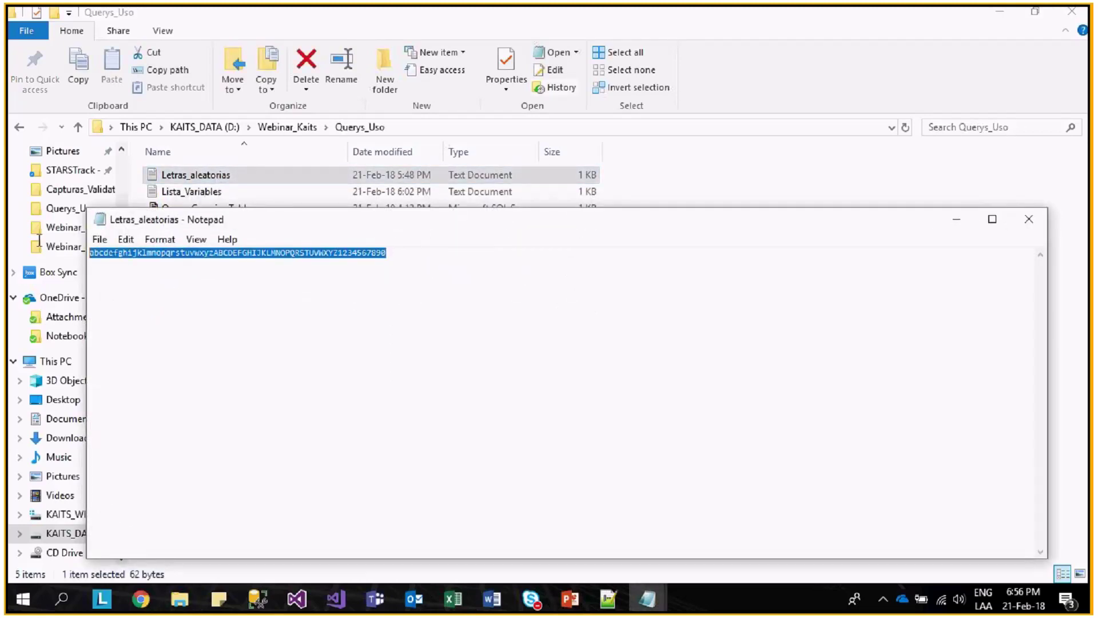
click(314, 595)
click(375, 551)
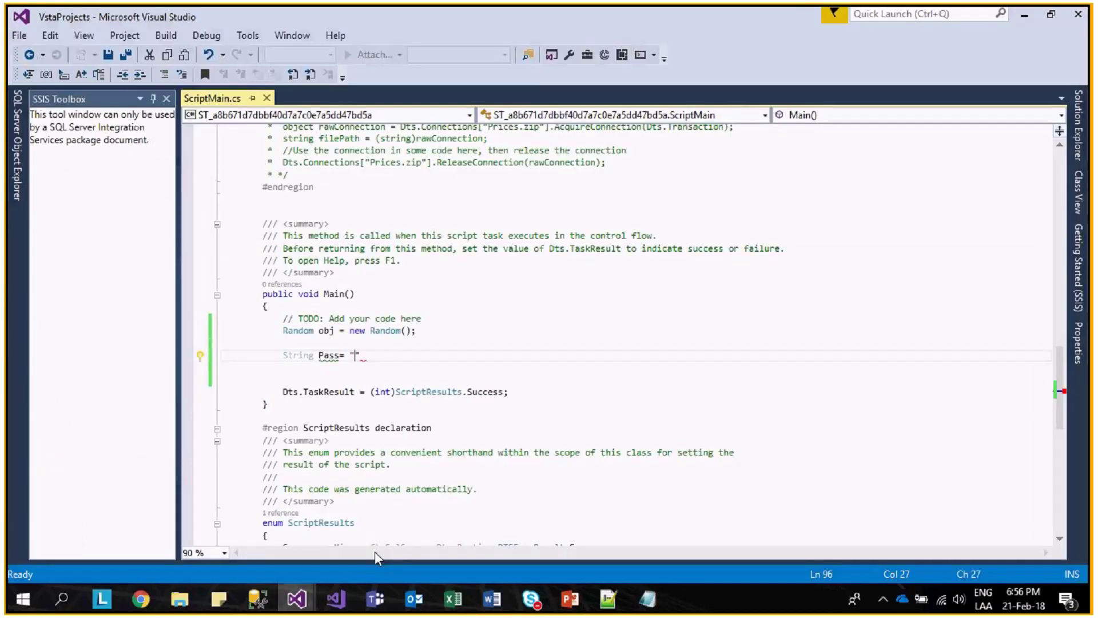
- Paste the copied characters into Pass, append /-, and close the string with a semicolon
key(ctrl+v)
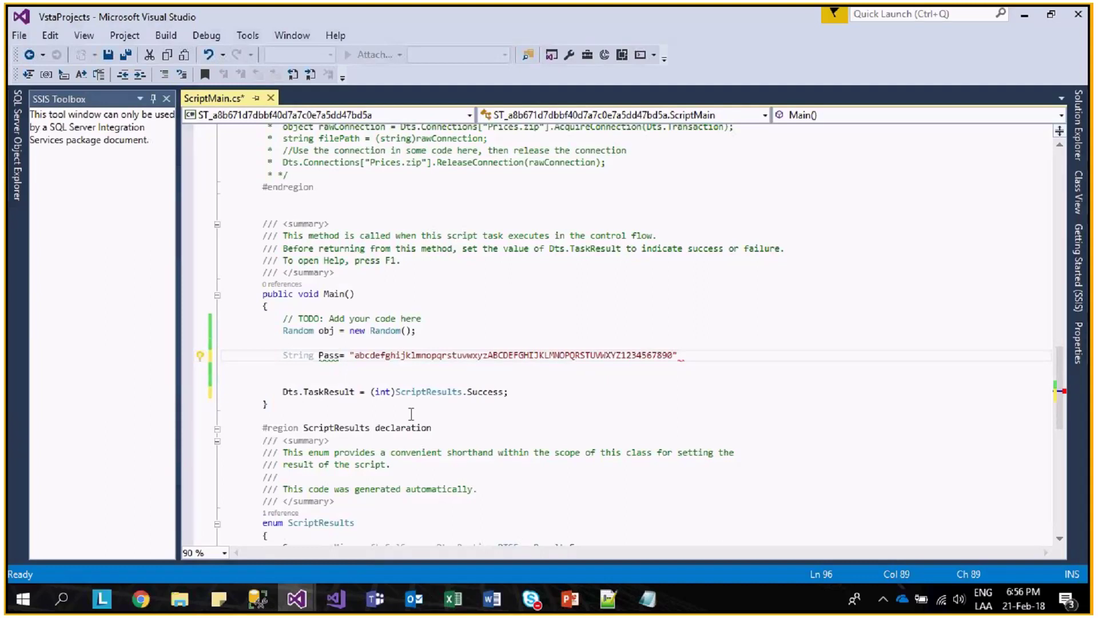
text(/-)
text(")
key(Return)
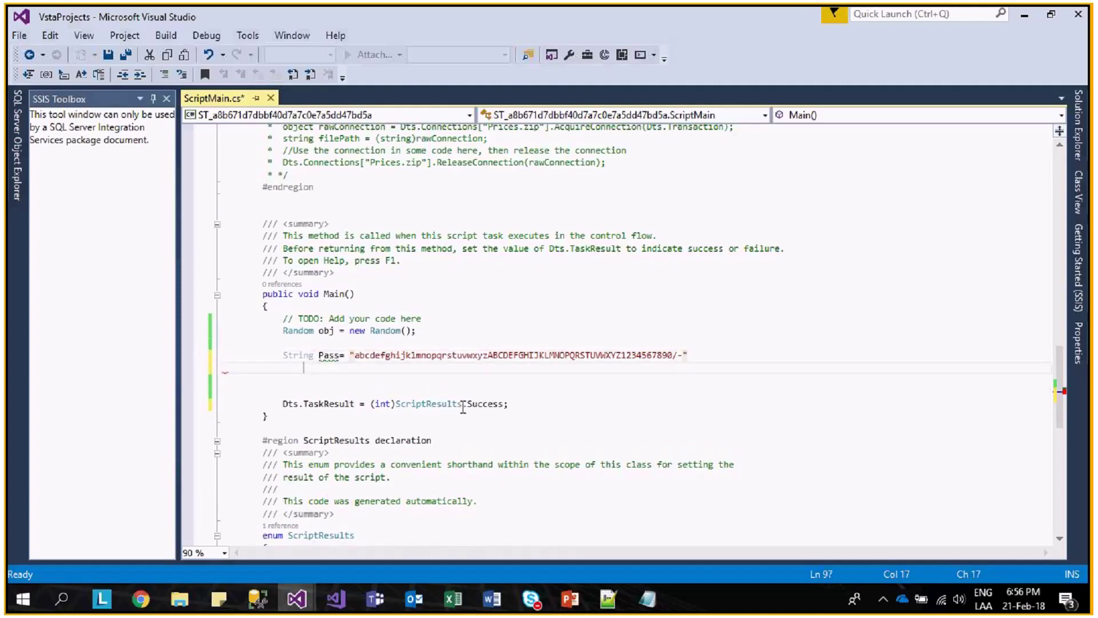
click(727, 358)
text(;)
key(Return)
- Declare int tamanio = Pass.Length, char Clave, int indice and int longitudClave = 10
text(in)
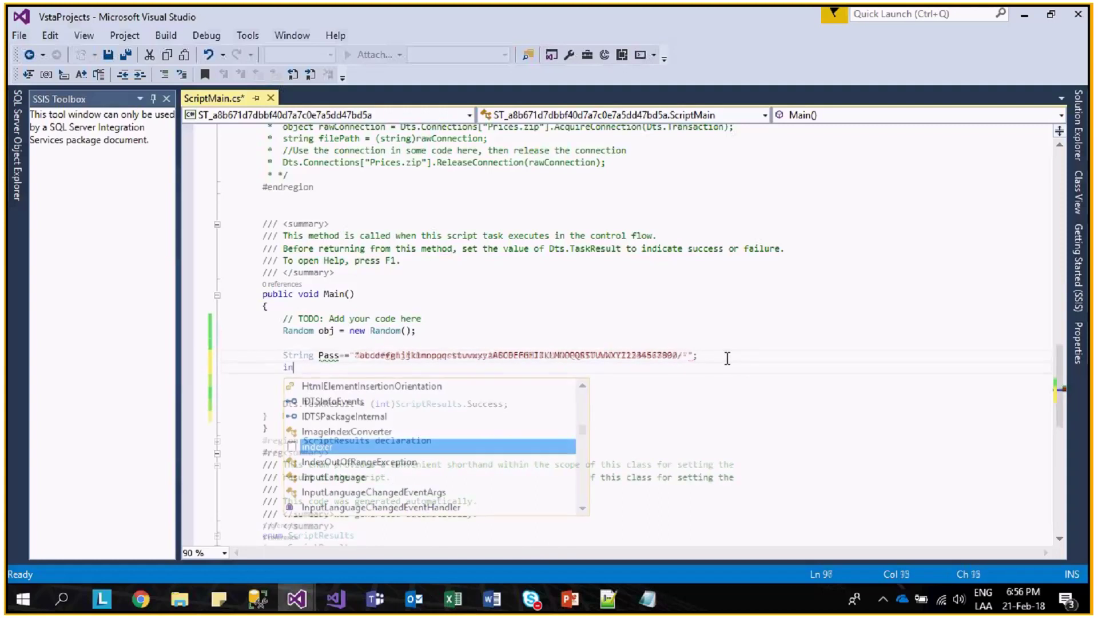
text(t t)
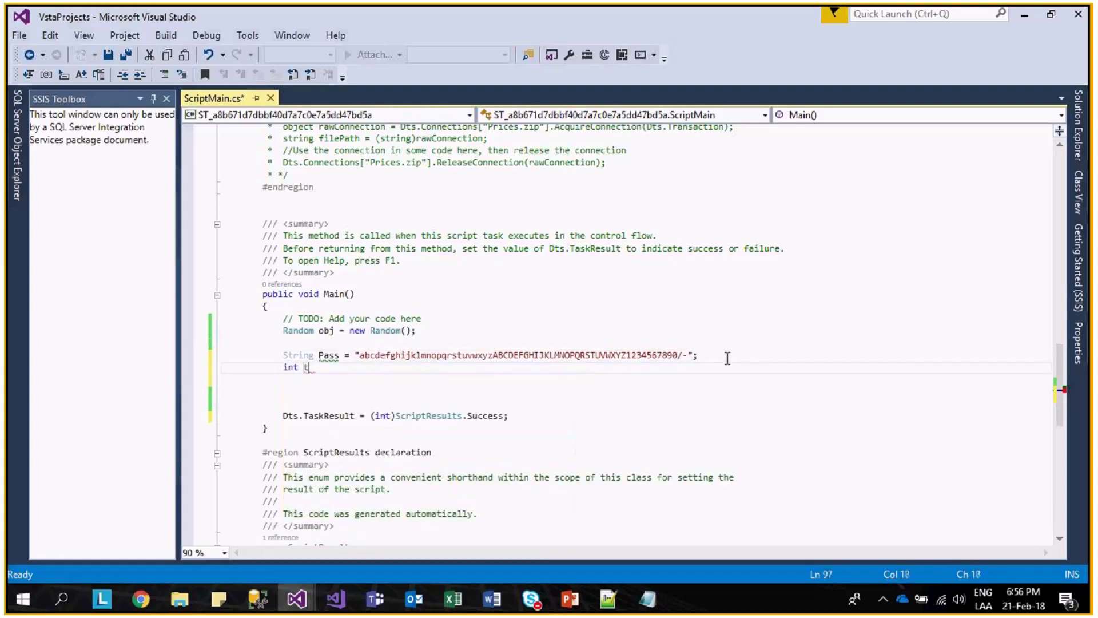
text(amanio=Pass.le)
key(Tab)
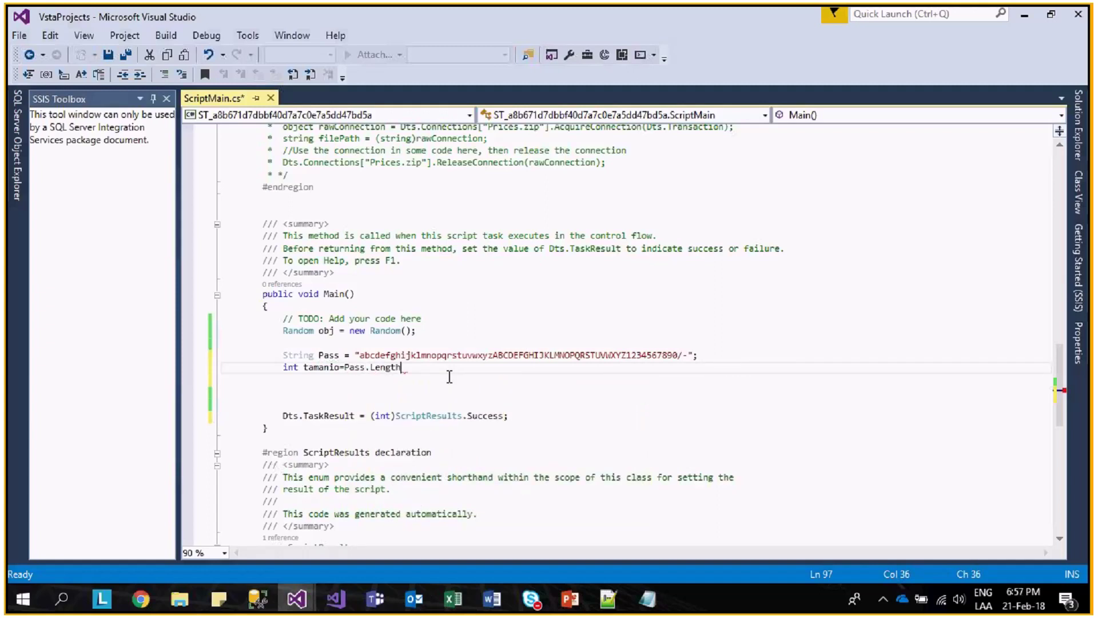
text(;)
key(Return)
key(Return)
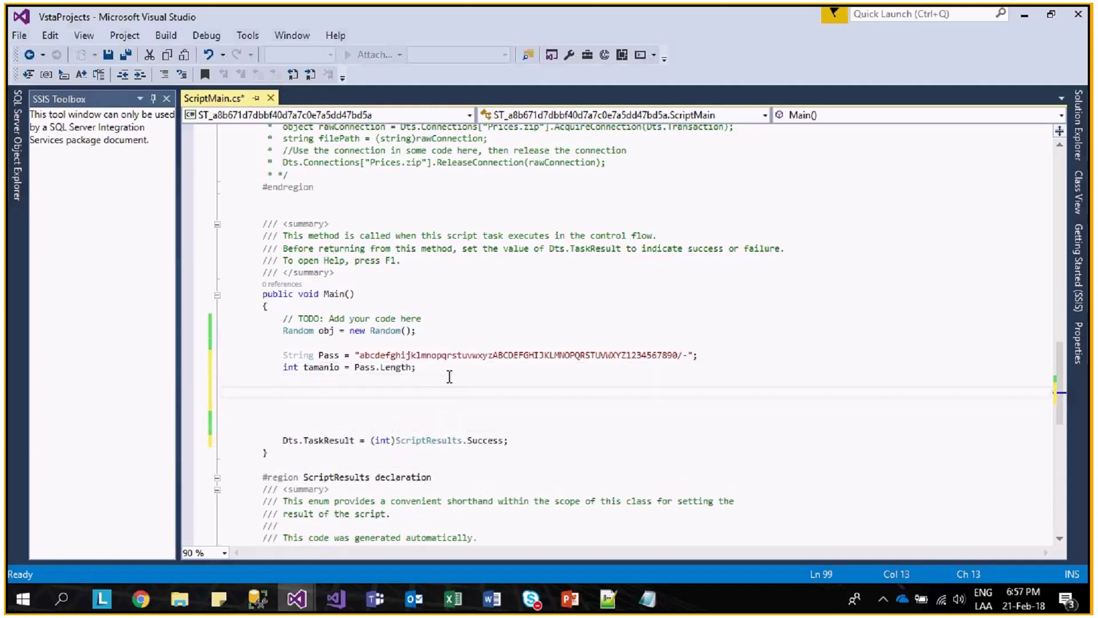
text(char Clave)
text(;)
key(Return)
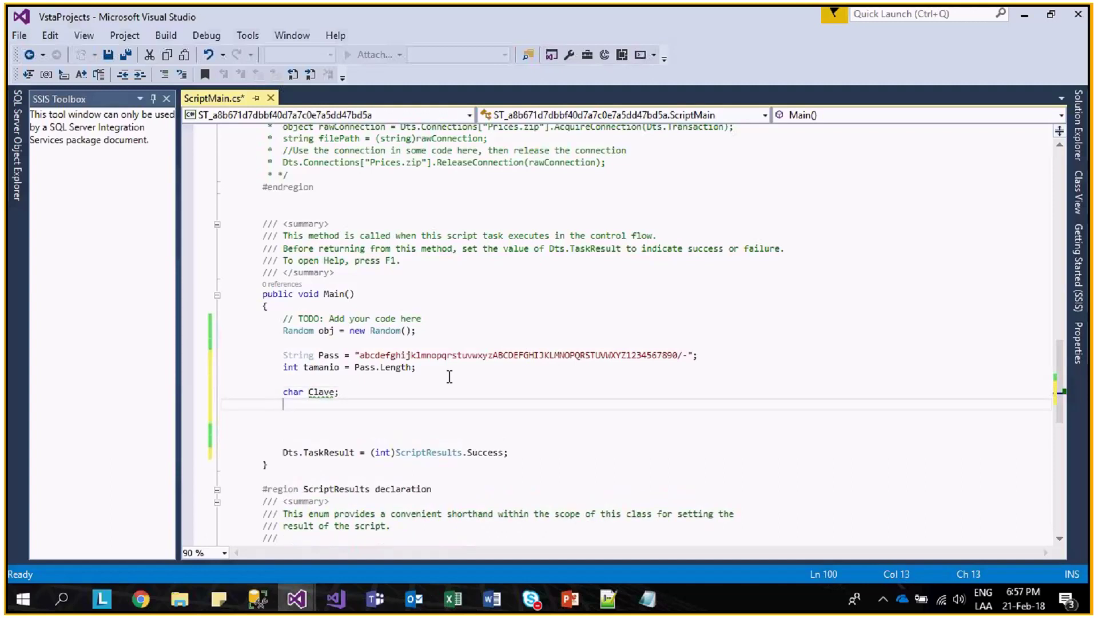
text(int)
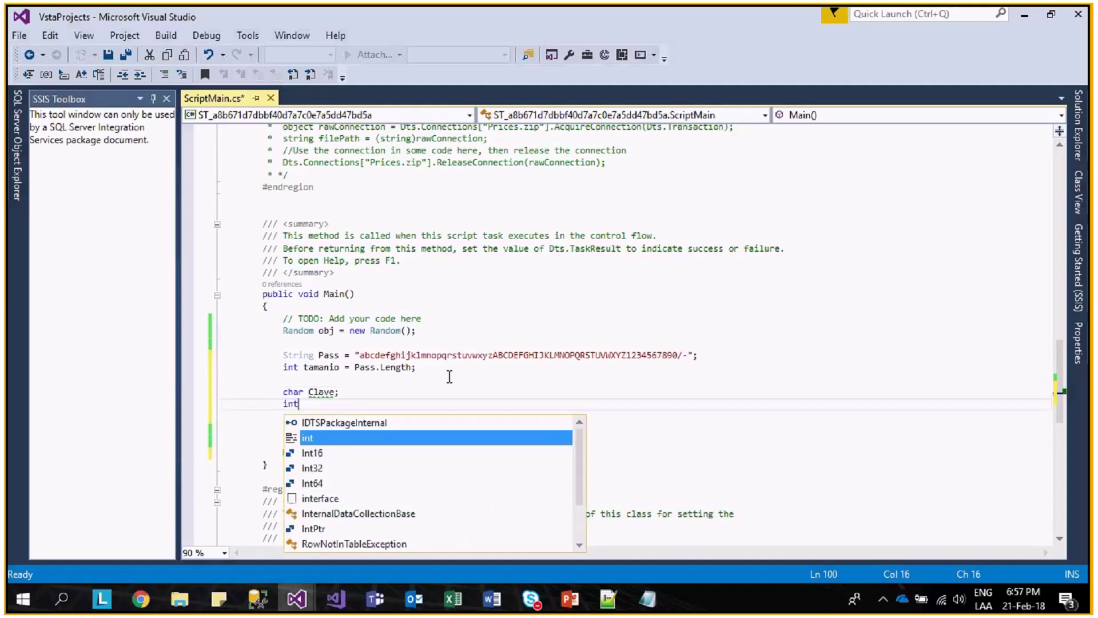
text( indice)
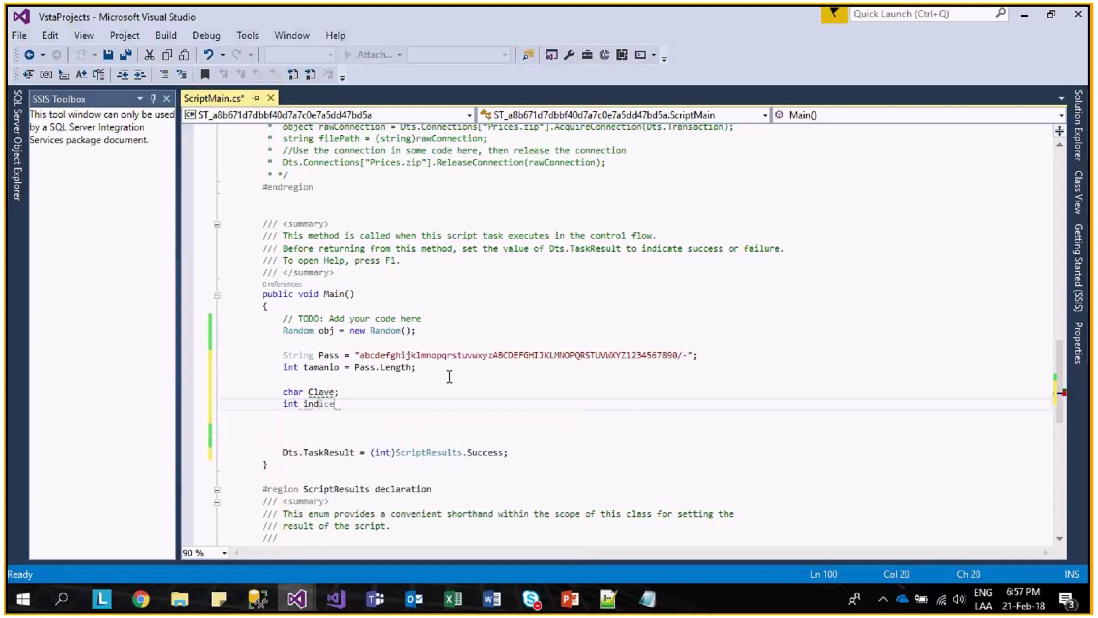
text(;)
key(Return)
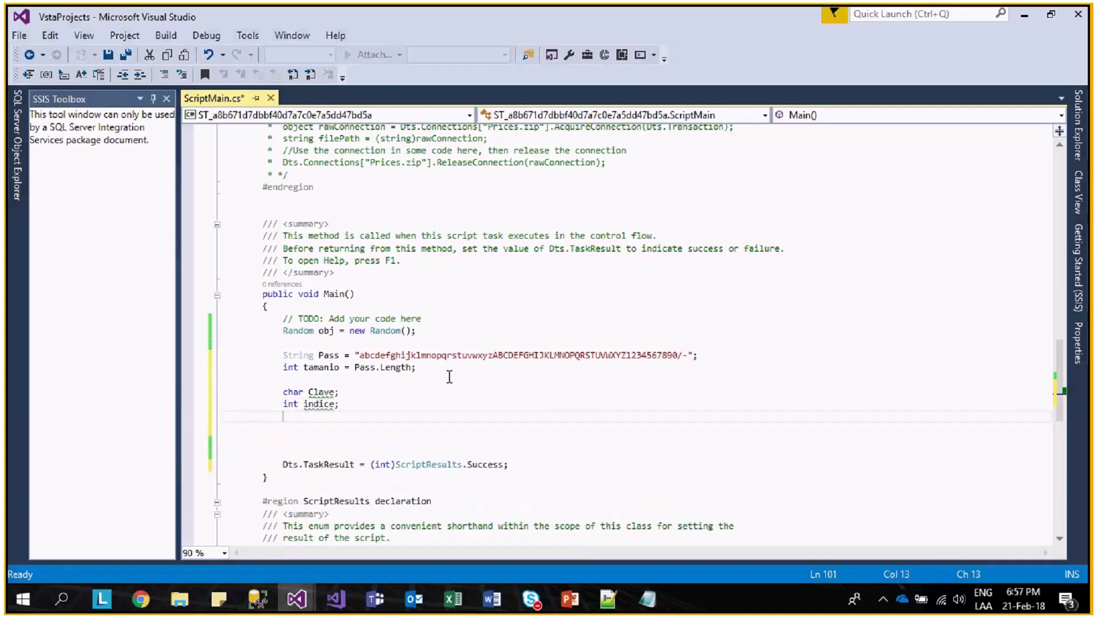
text(int longitudClave = )
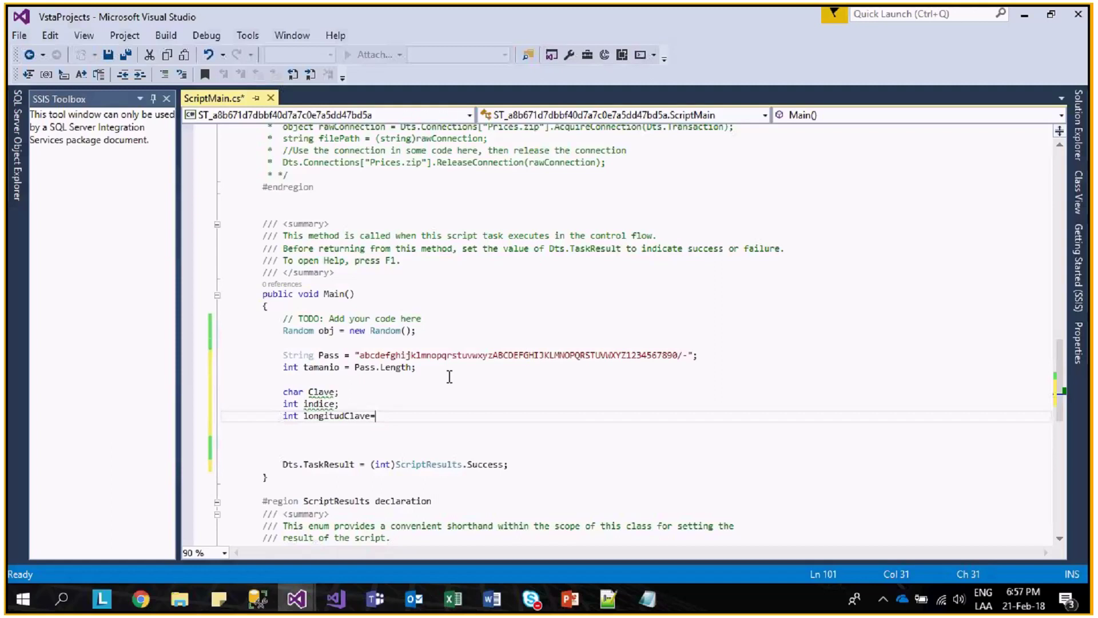
text(10;)
key(Return)
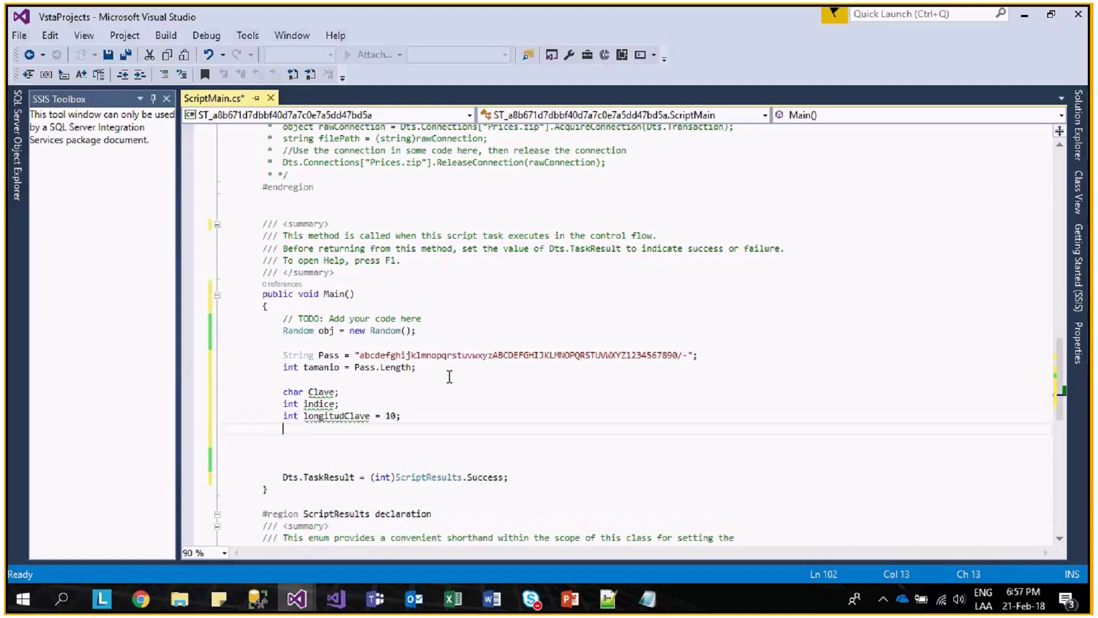
- Declare String nuevacadena = "" and add a for loop with i from 0 to longitudClave
text(S)
text(tring)
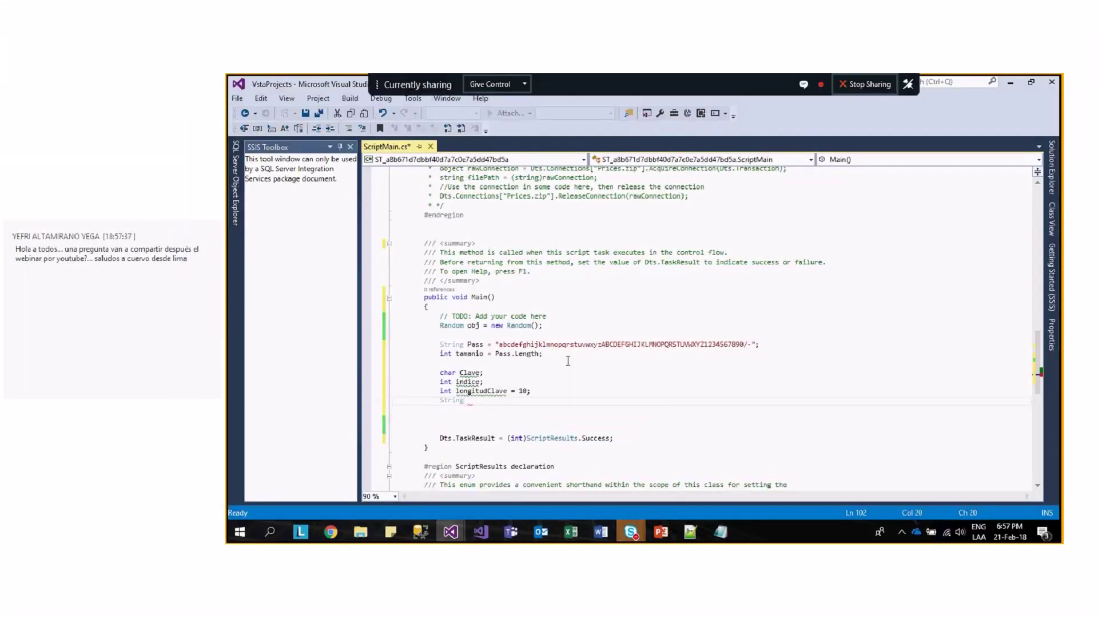
text( nuevacadena)
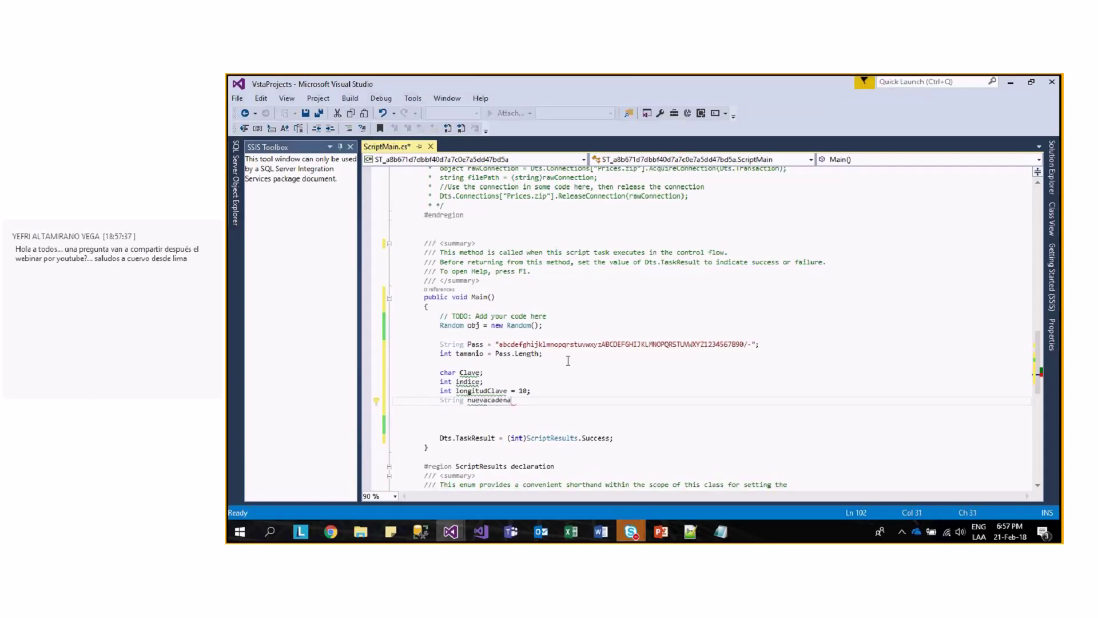
text( = "")
text(;)
key(Return)
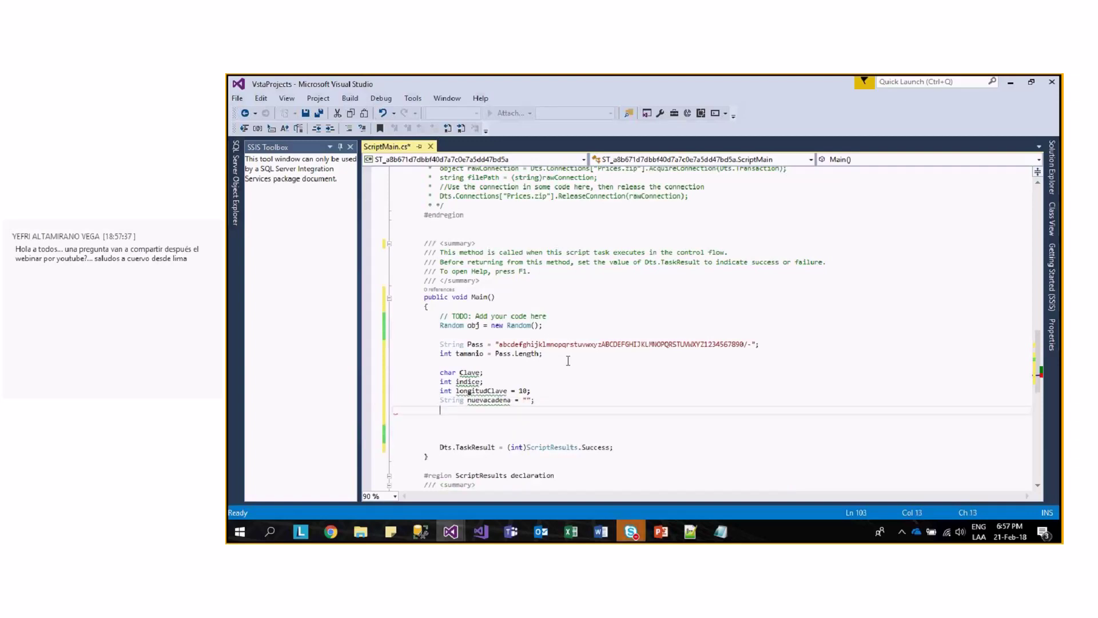
key(Return)
text(for ()
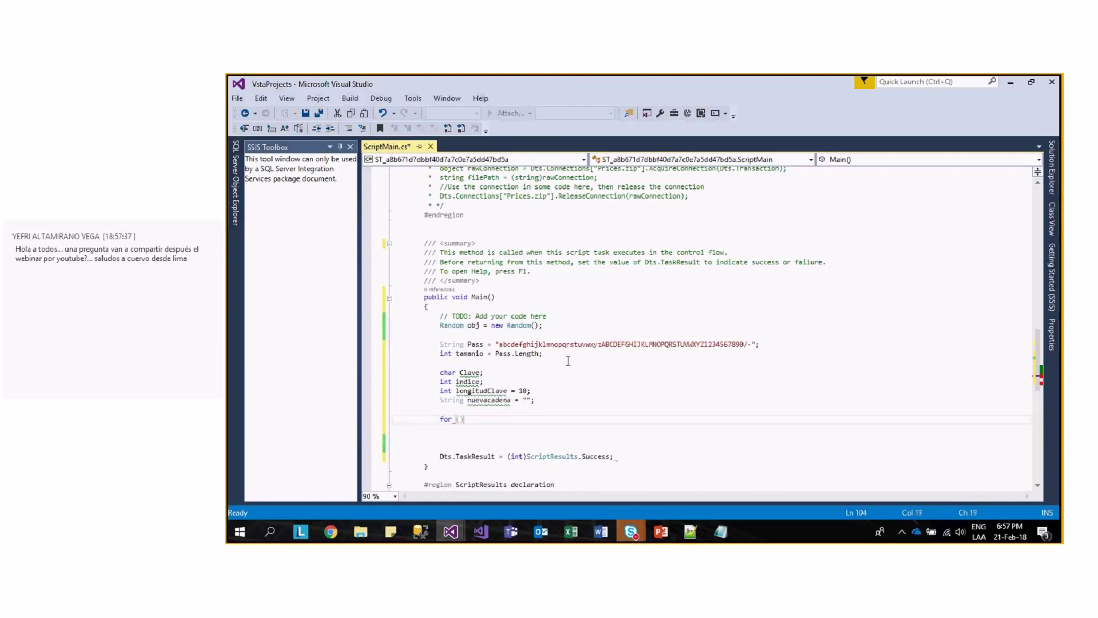
text(int i=0, i<)
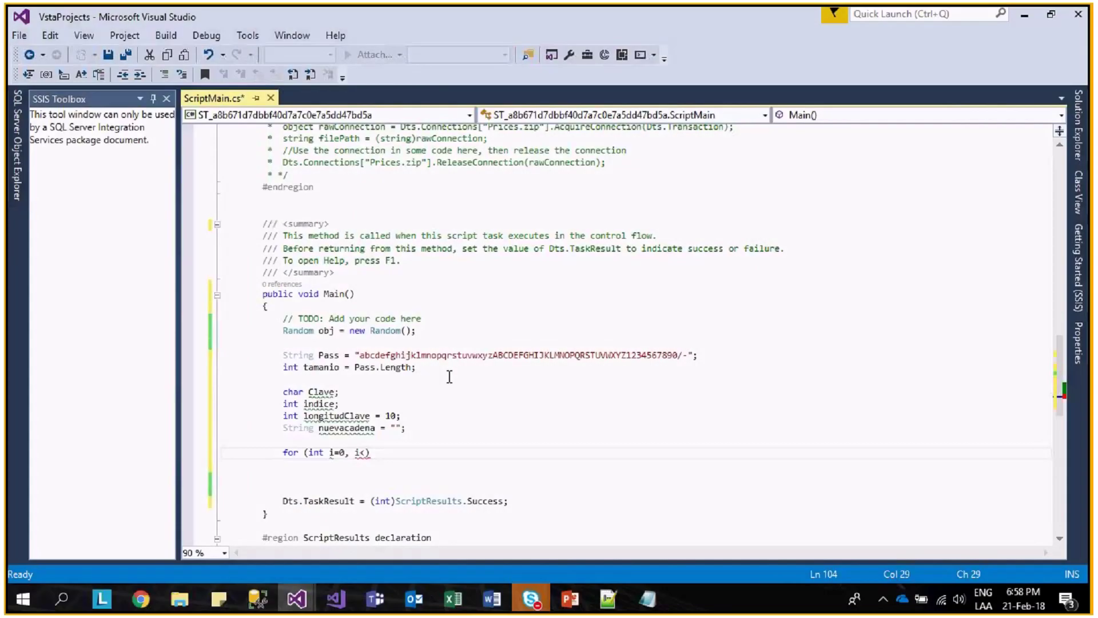
text(longitudClave;i++)
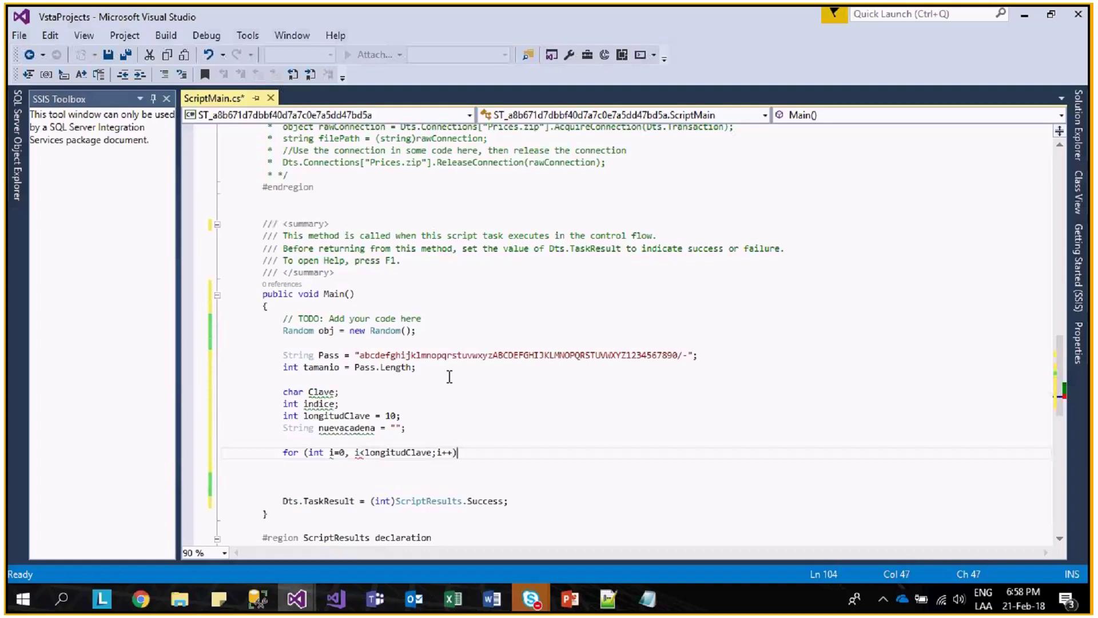
key(Return)
- Open the loop body and set indice = obj.Next(tamanio - 1);
text({)
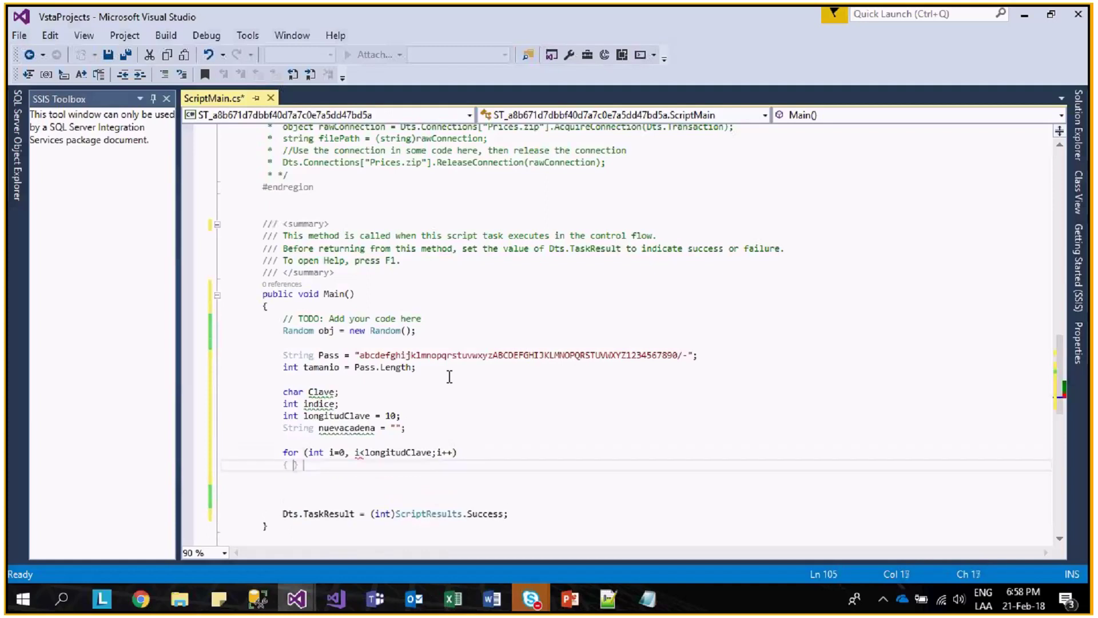
key(Return)
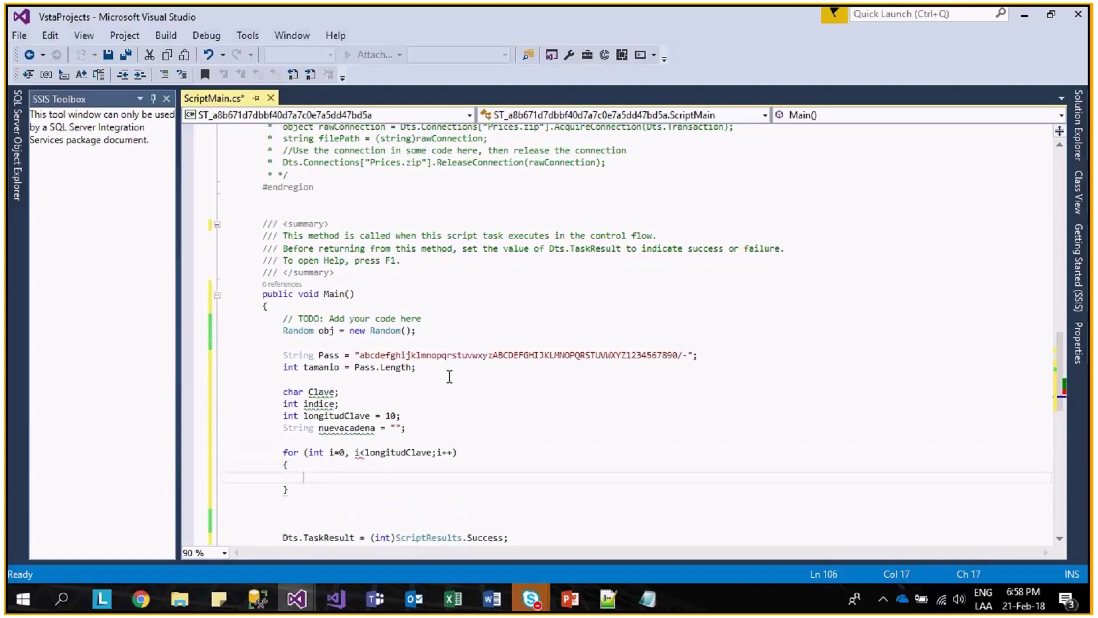
text(indice = obj)
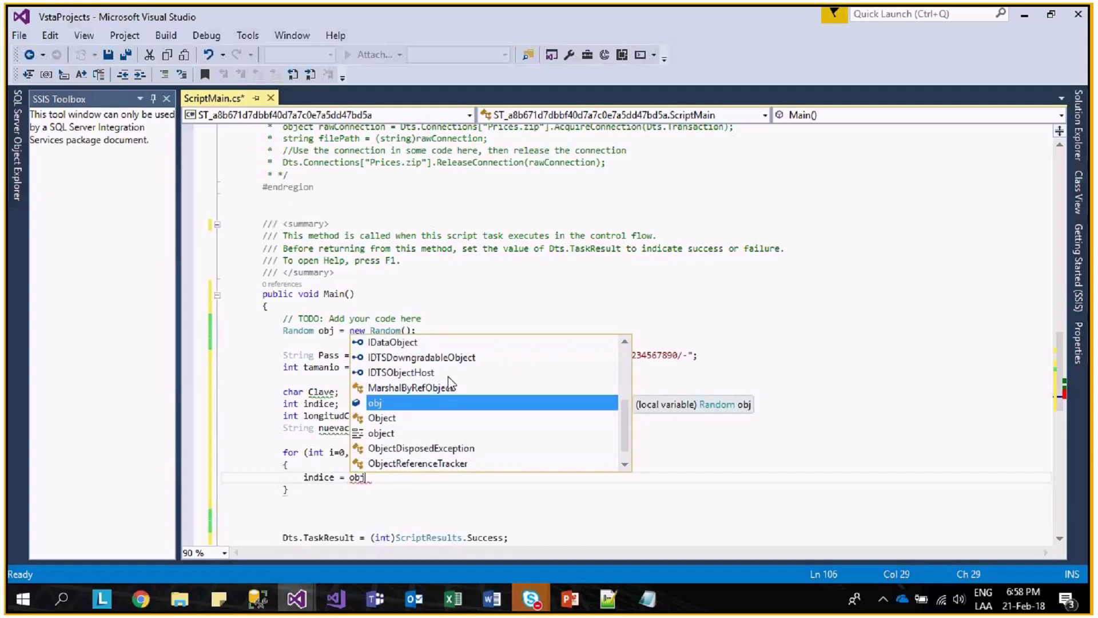
text(.ne)
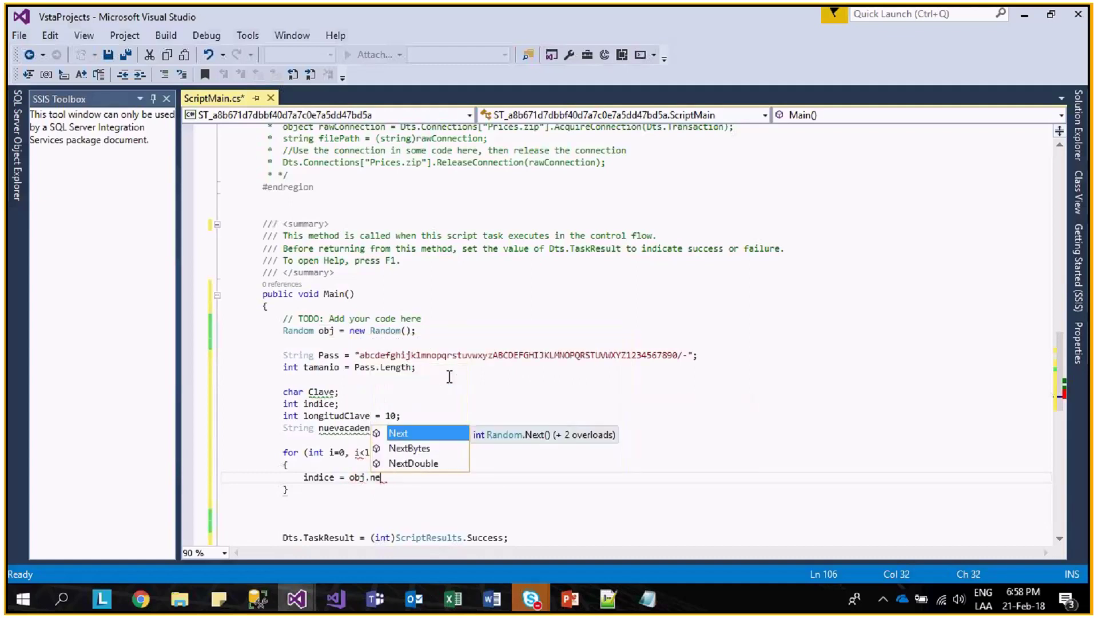
key(Tab)
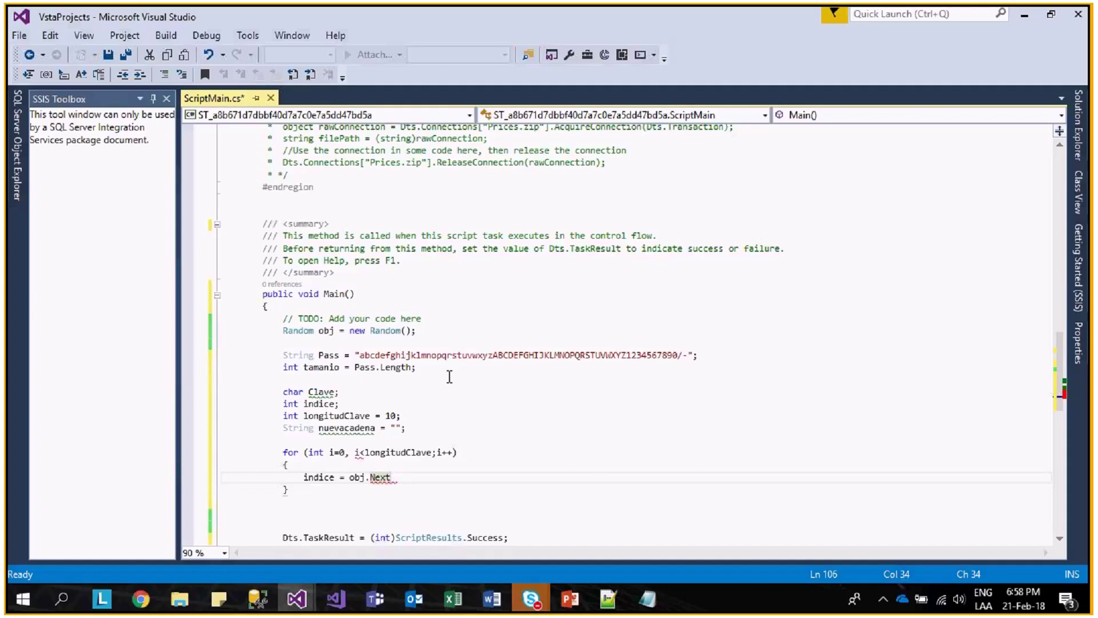
text((tamanio)
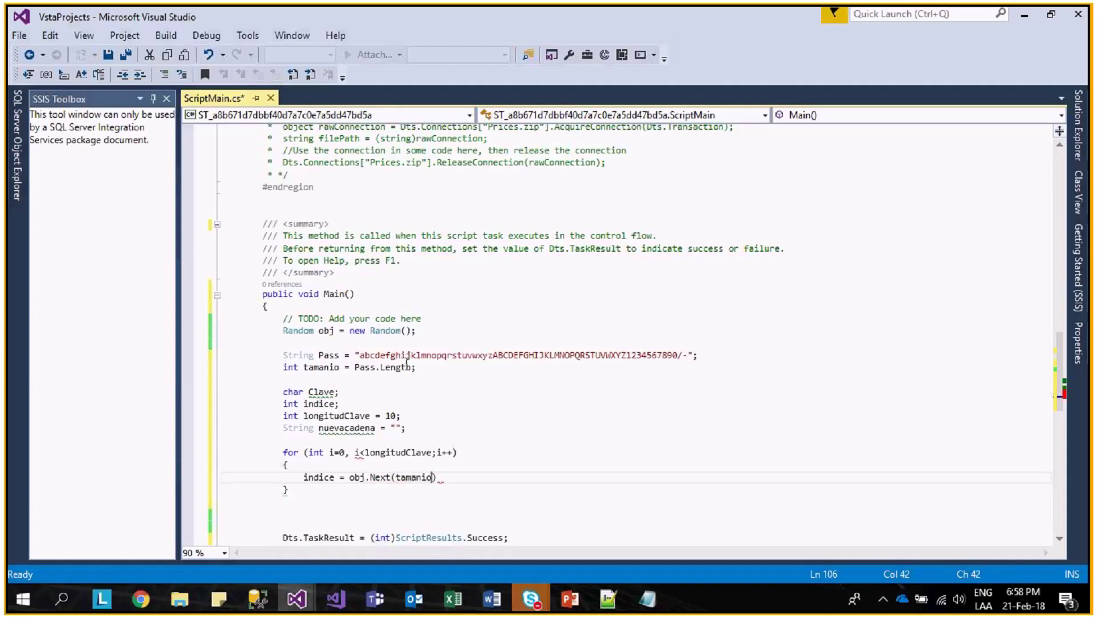
drag(361, 356, 285, 343)
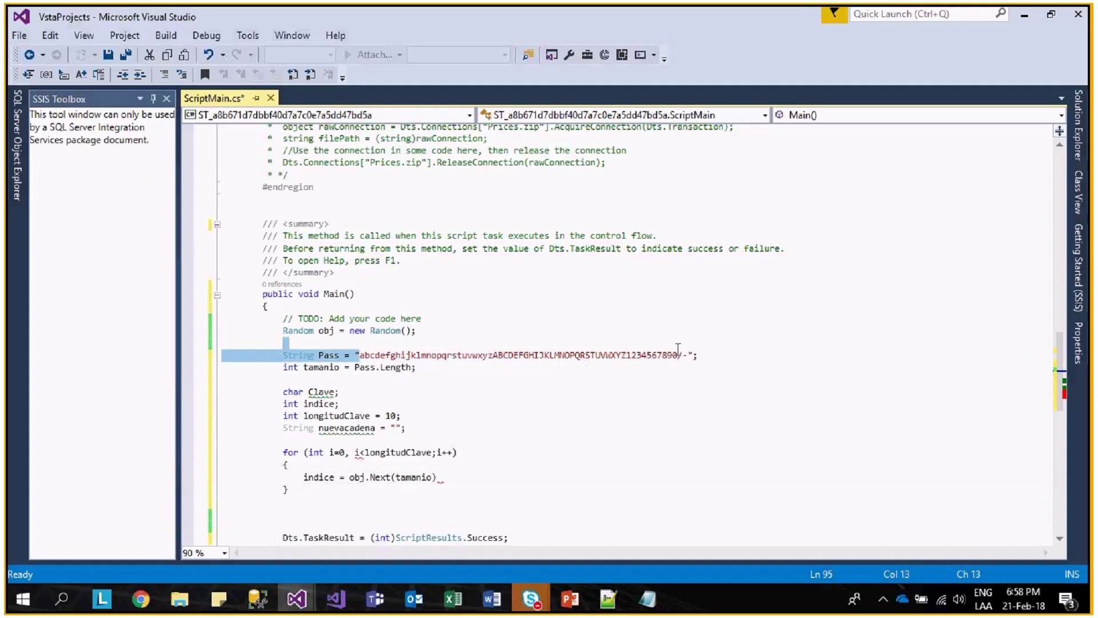
click(445, 480)
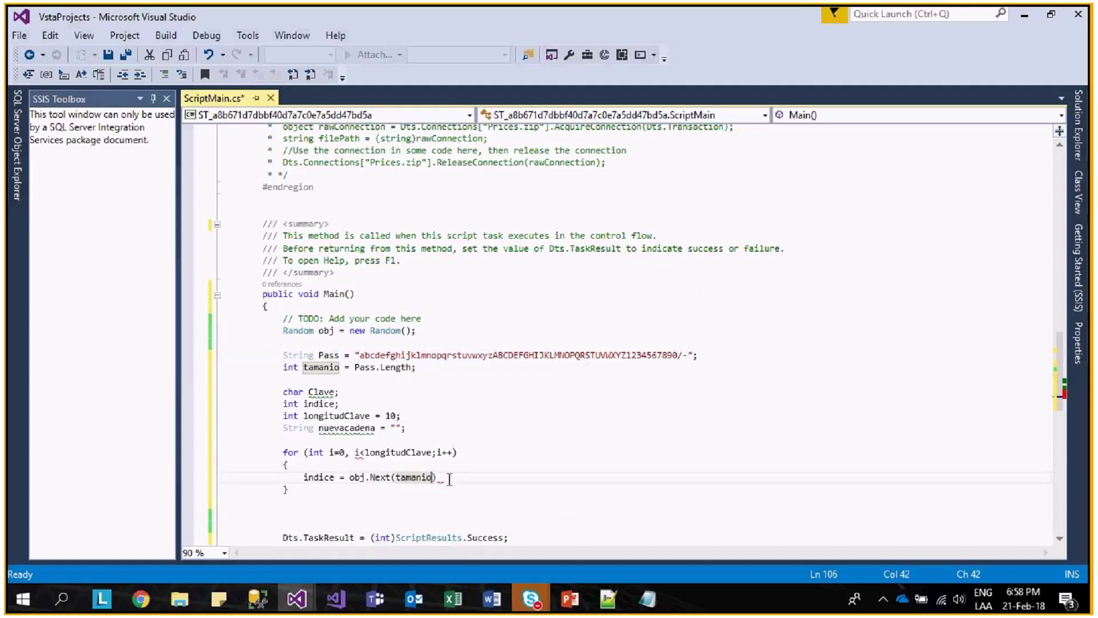
text(- 1))
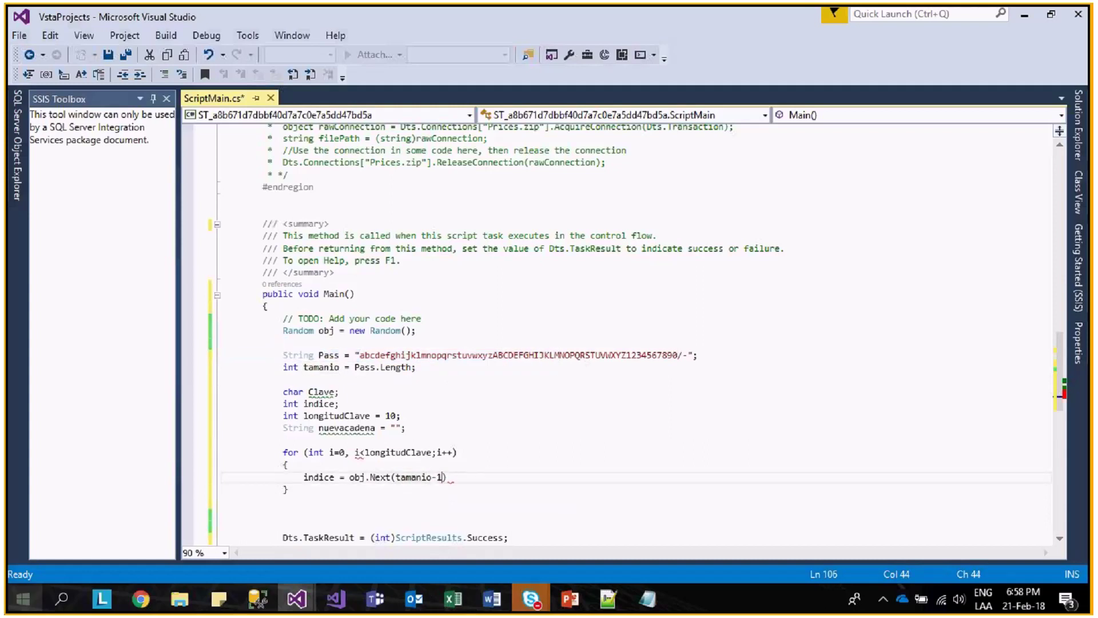
text(;)
key(Return)
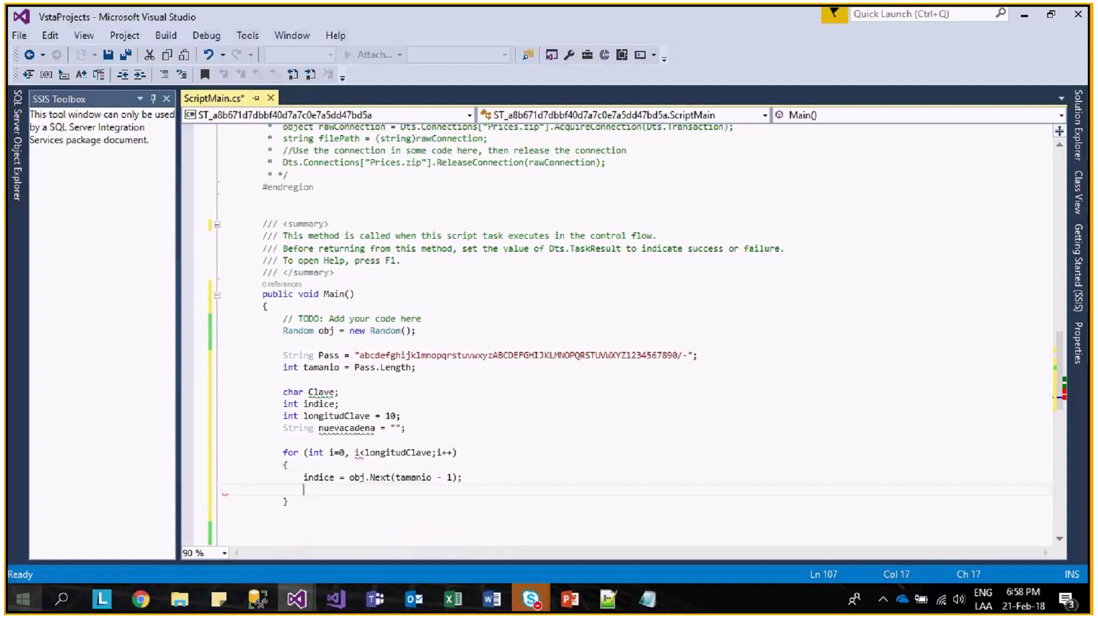
- Add Clave = Pass[indice]; and nuevacadena += Clave.ToString(); inside the loop
text(clave)
key(Tab)
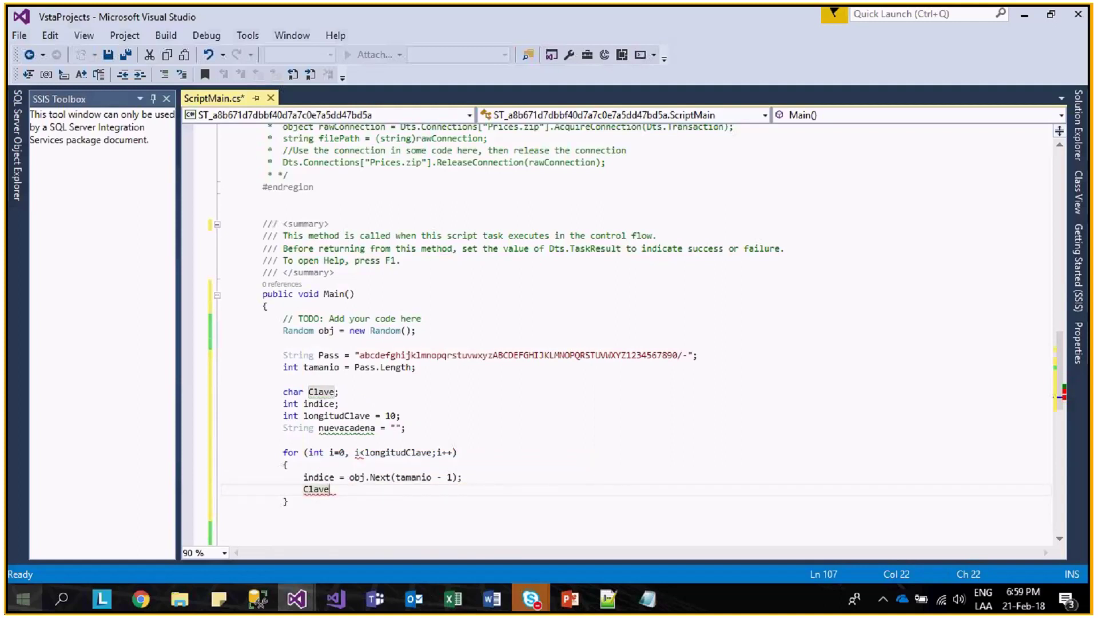
text(=Pass)
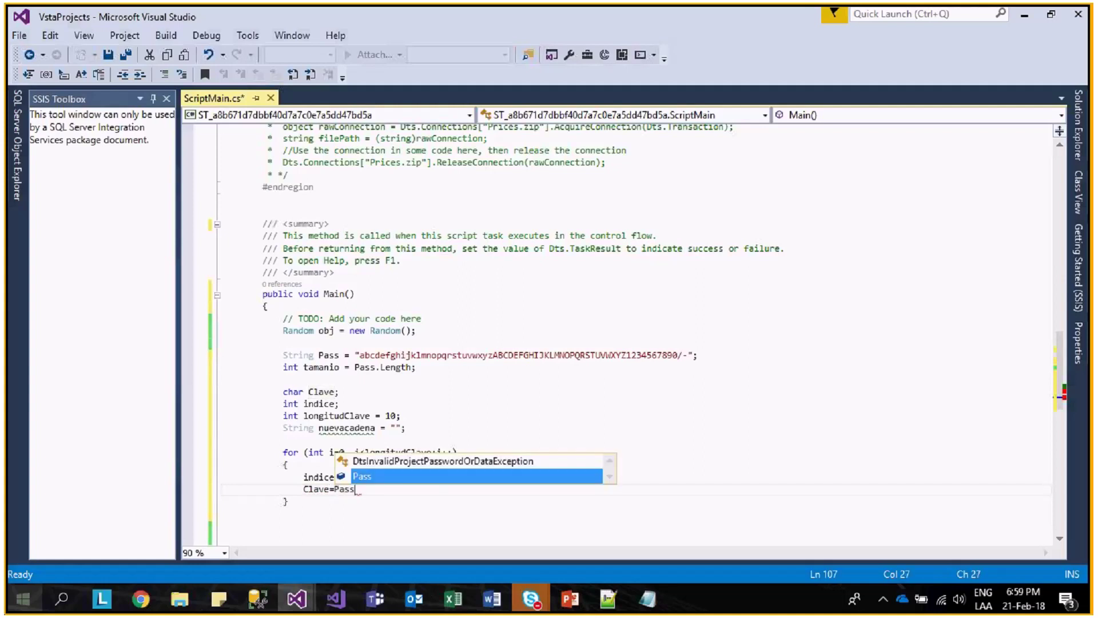
key(Escape)
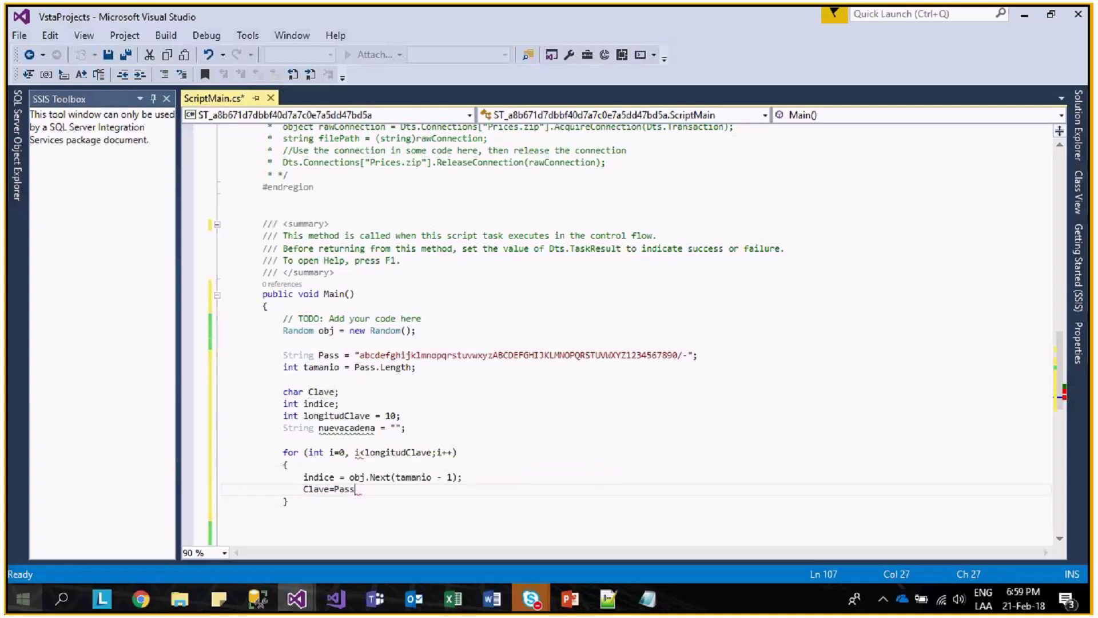
text([indice)
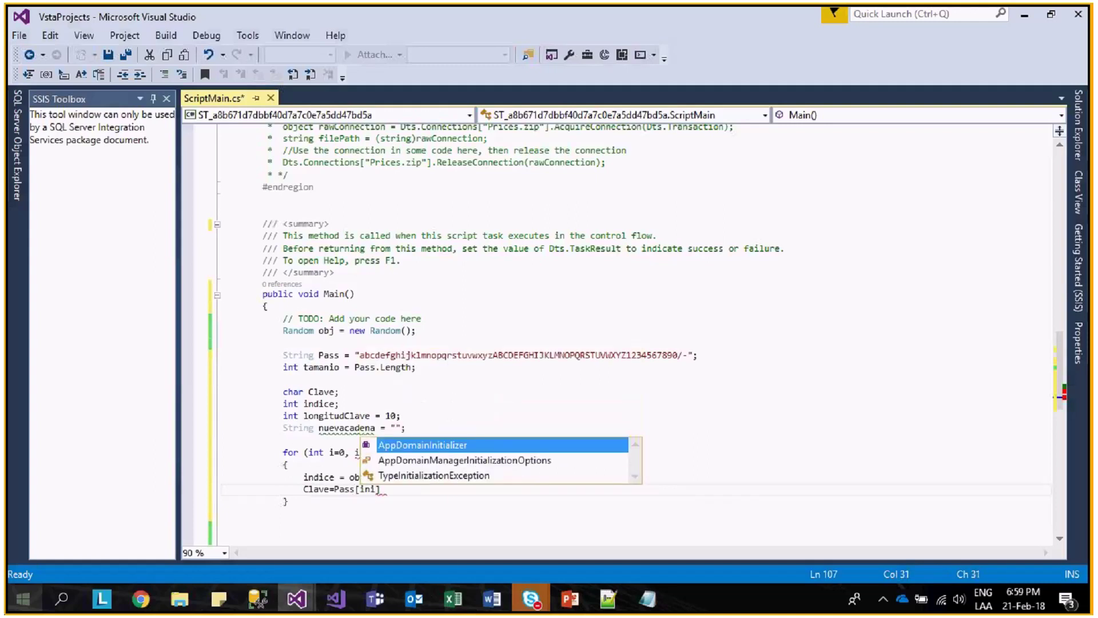
text(];)
key(Return)
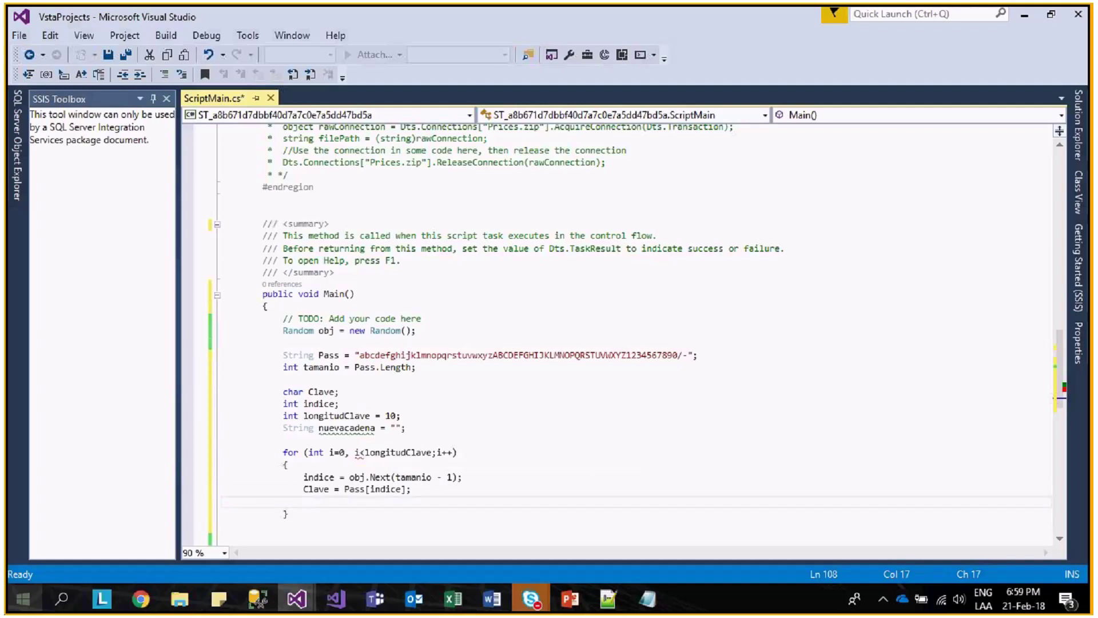
text(nuevacadena +)
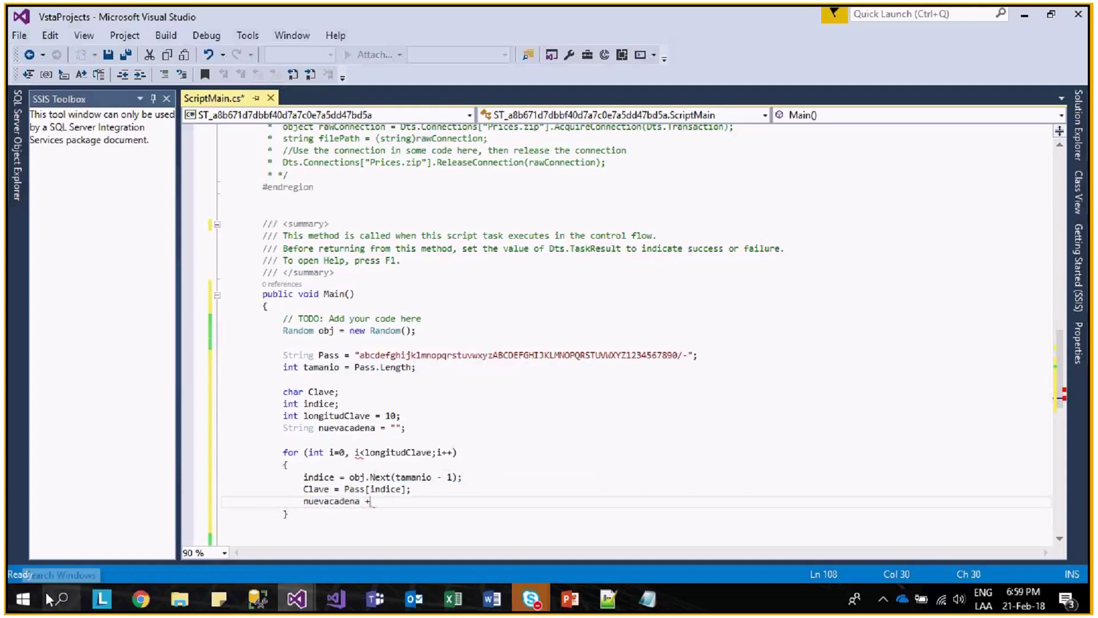
text(= clave)
key(Tab)
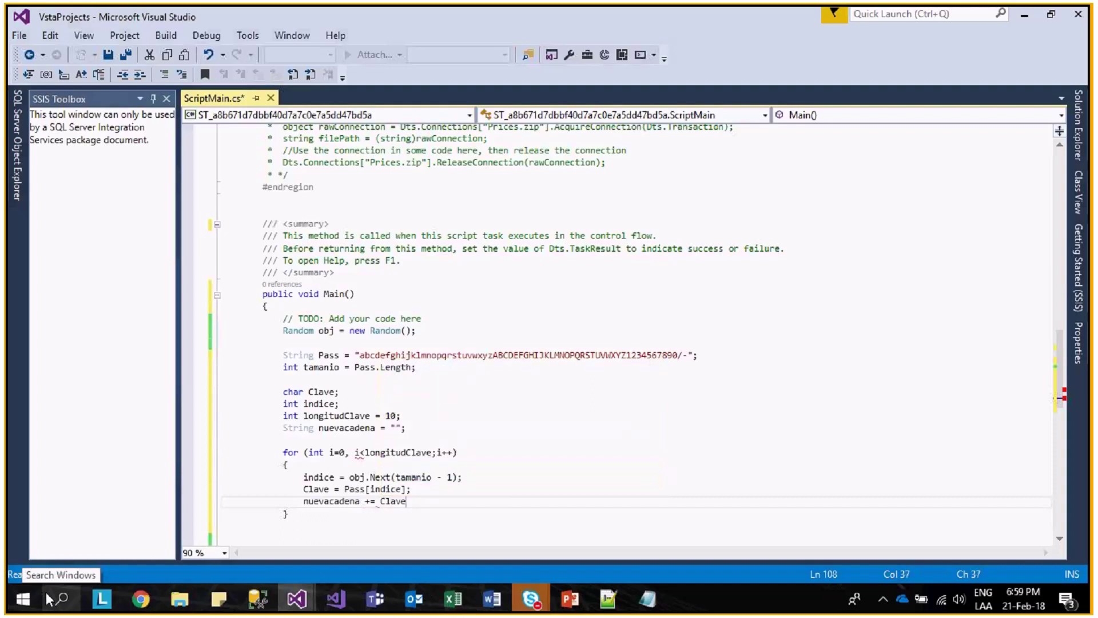
text(.ToString)
key(Tab)
text(();)
key(Down)
key(Down)
key(Down)
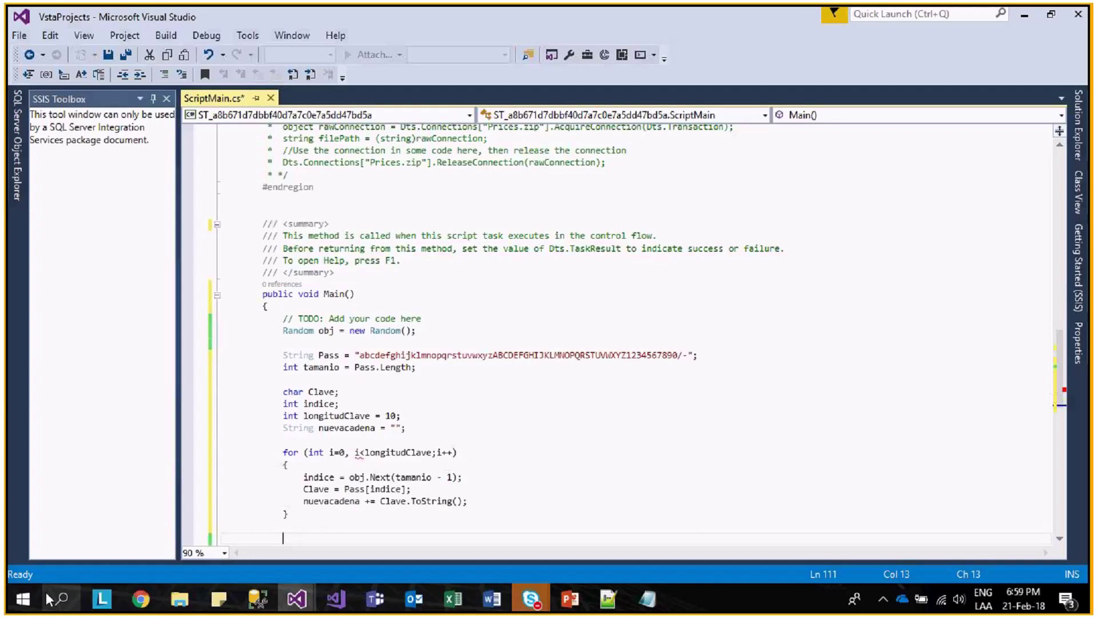
- Fix the for loop header by replacing the comma after i=0 with a semicolon
key(Down)
key(Up)
key(Up)
key(Up)
key(Up)
key(ctrl+w)
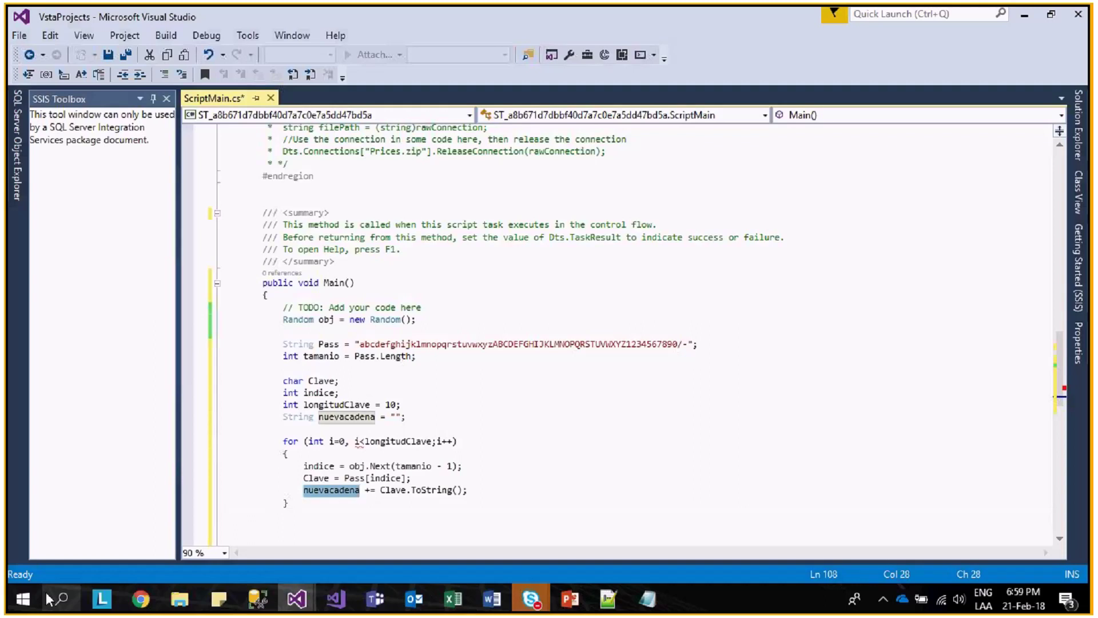
click(355, 442)
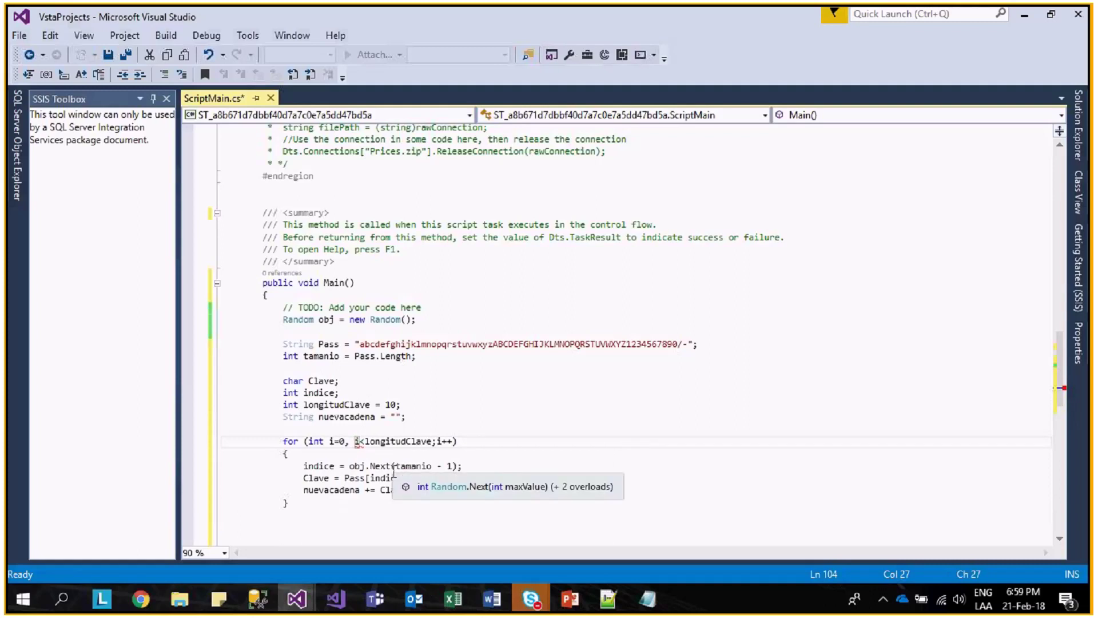
key(BackSpace)
text(;)
- After the loop, add Dts.Variables["PassRandom"].Value=nuevacadena;
key(Down)
key(Down)
key(Down)
key(Down)
key(Down)
key(Down)
key(Return)
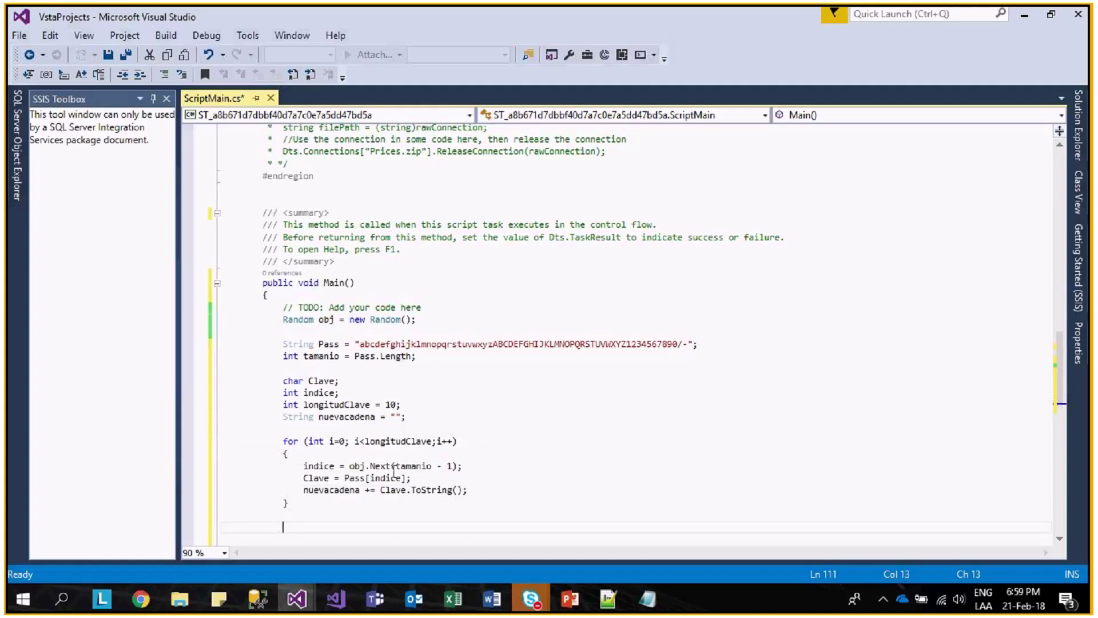
text(Dts.Variables)
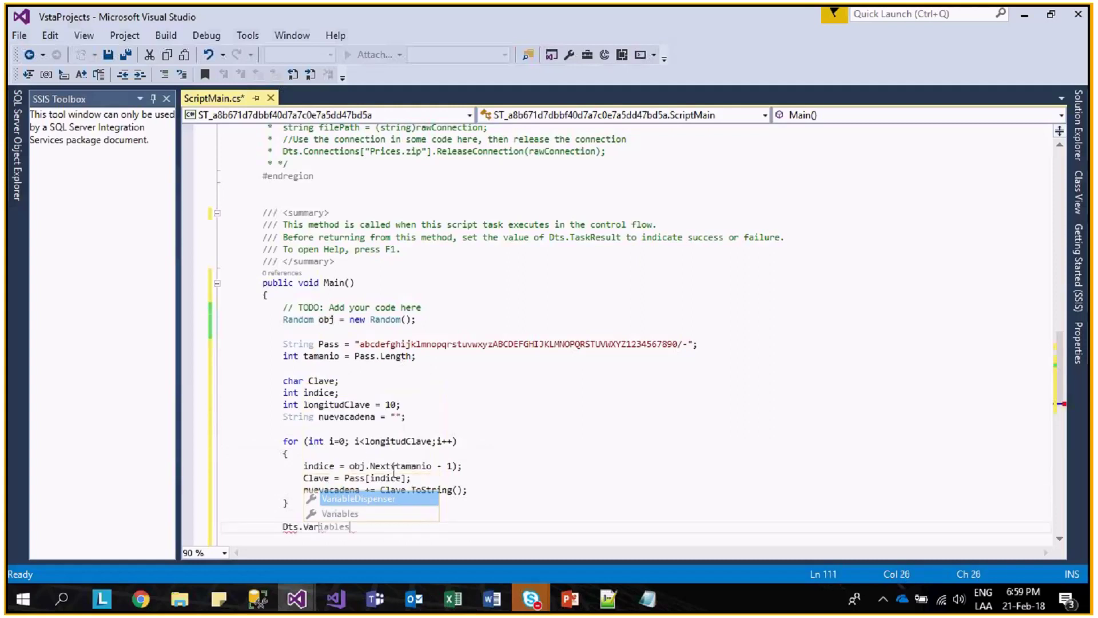
text(.)
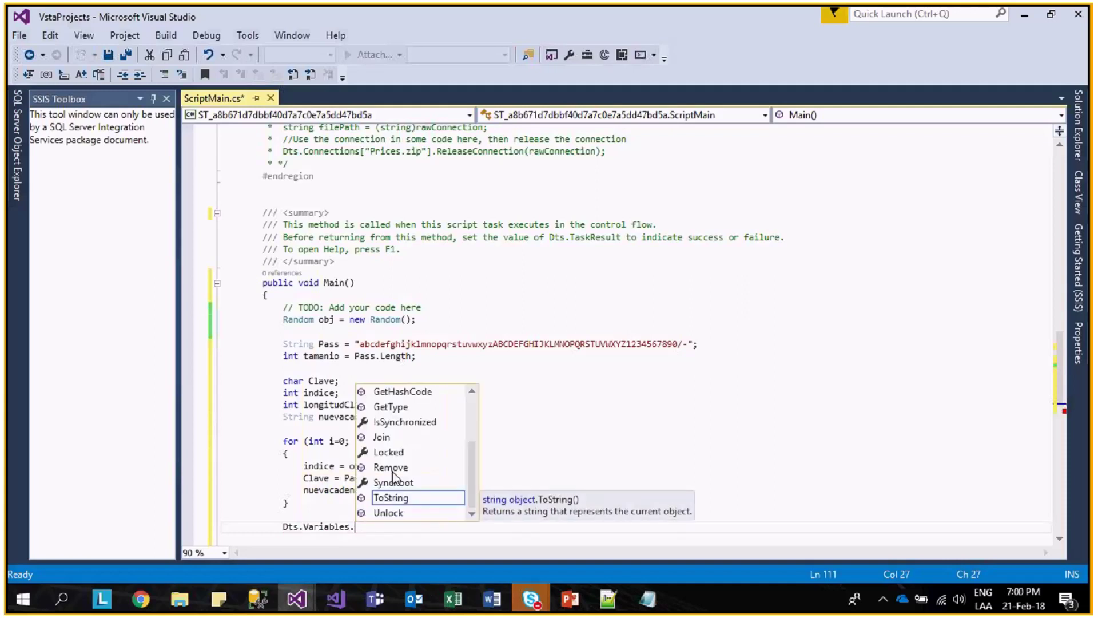
key(BackSpace)
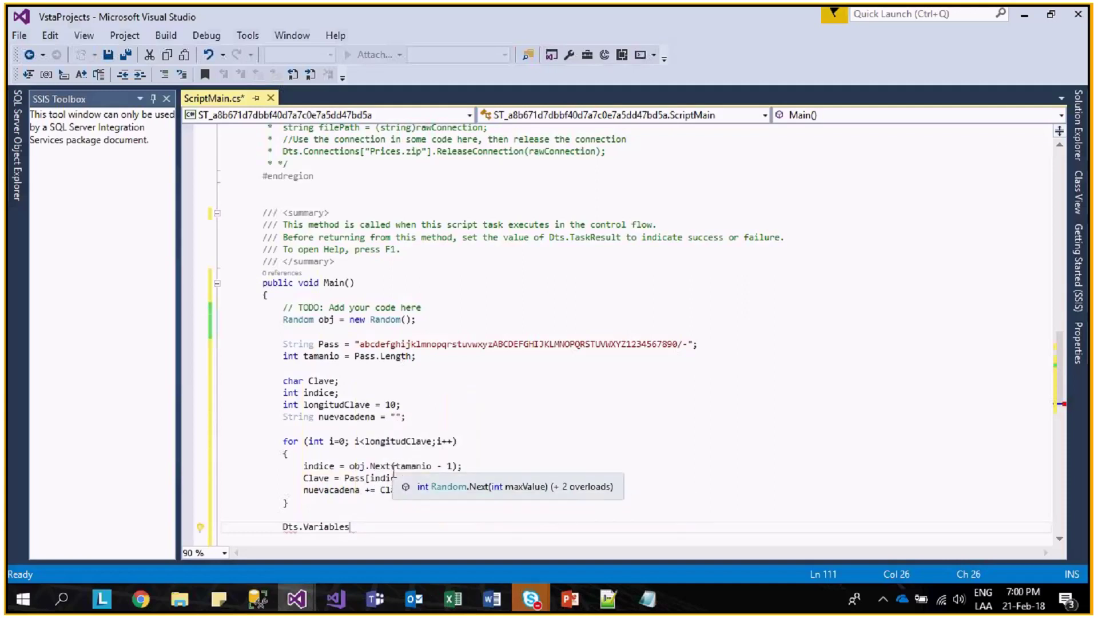
text([")
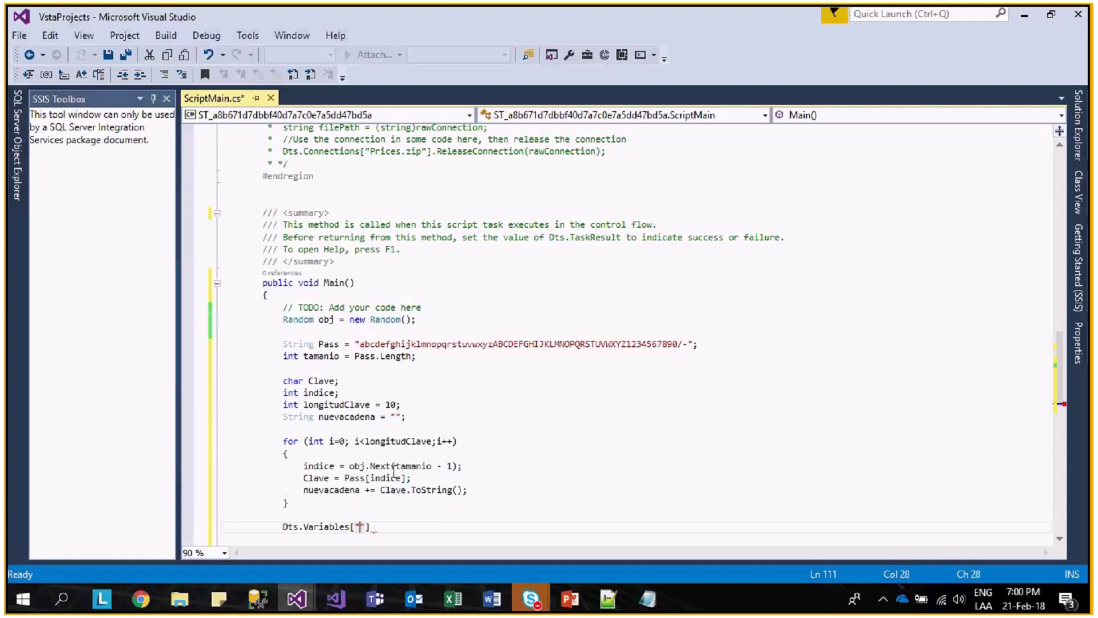
text(P)
text(assRand)
text(om")
text(].Value)
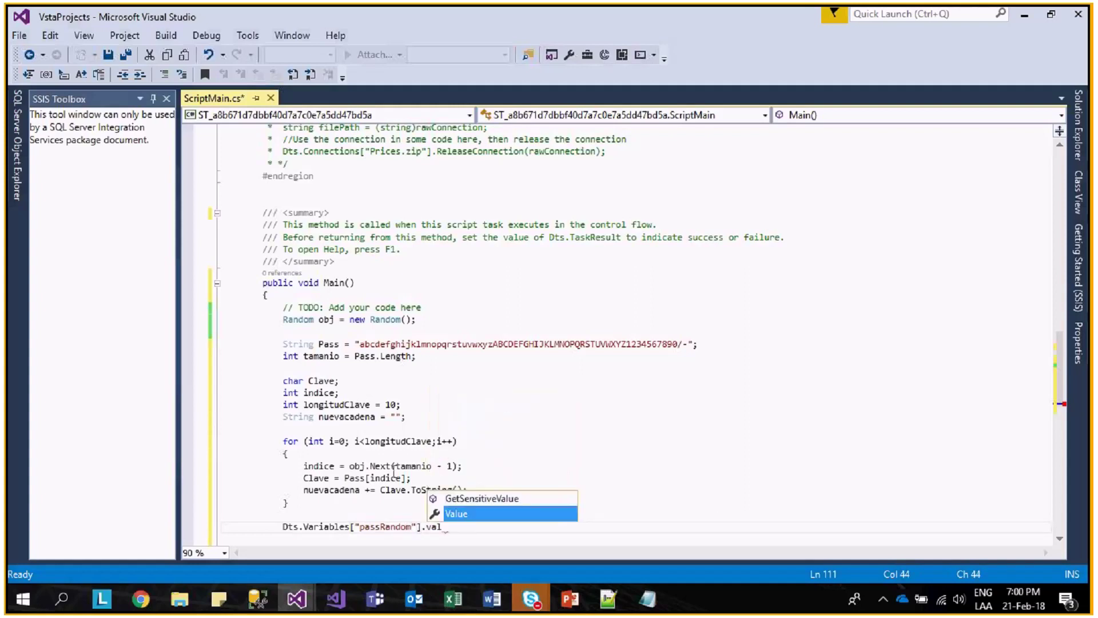
text(=nuevacadena)
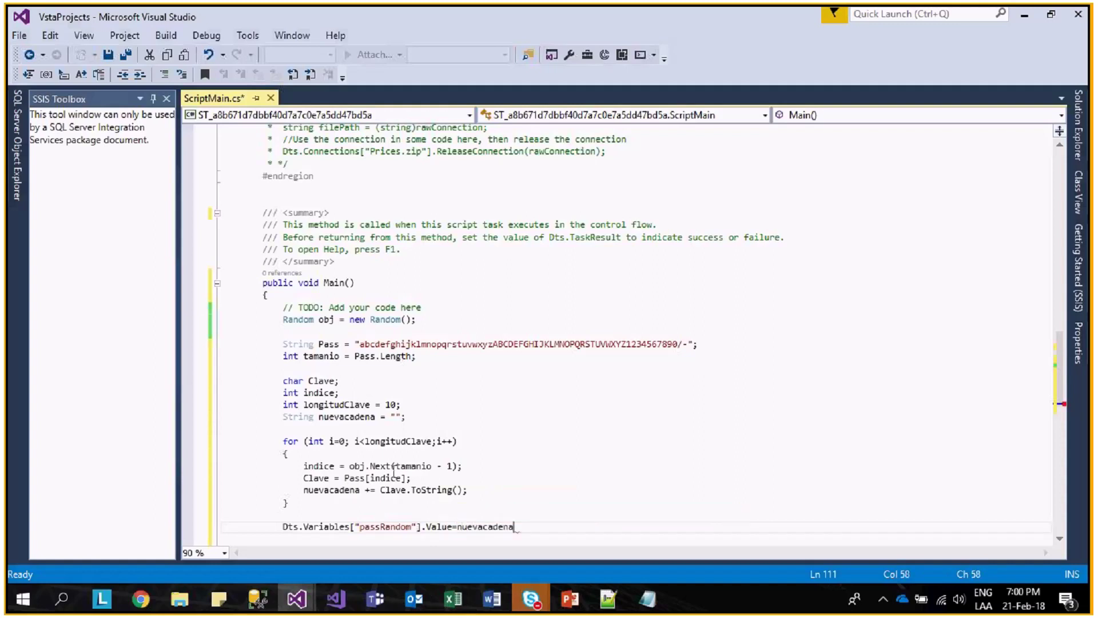
text(;)
key(Return)
key(Return)
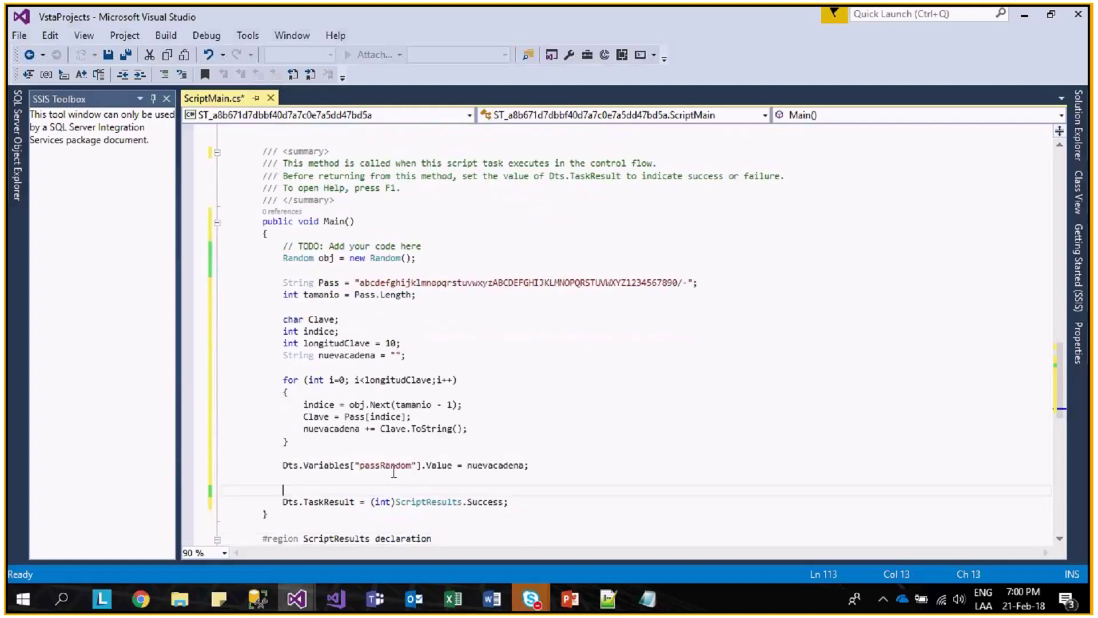
- Return to the SSIS package with the Script Task Editor
key(alt+Tab)
key(alt+Tab)
key(alt+Tab)
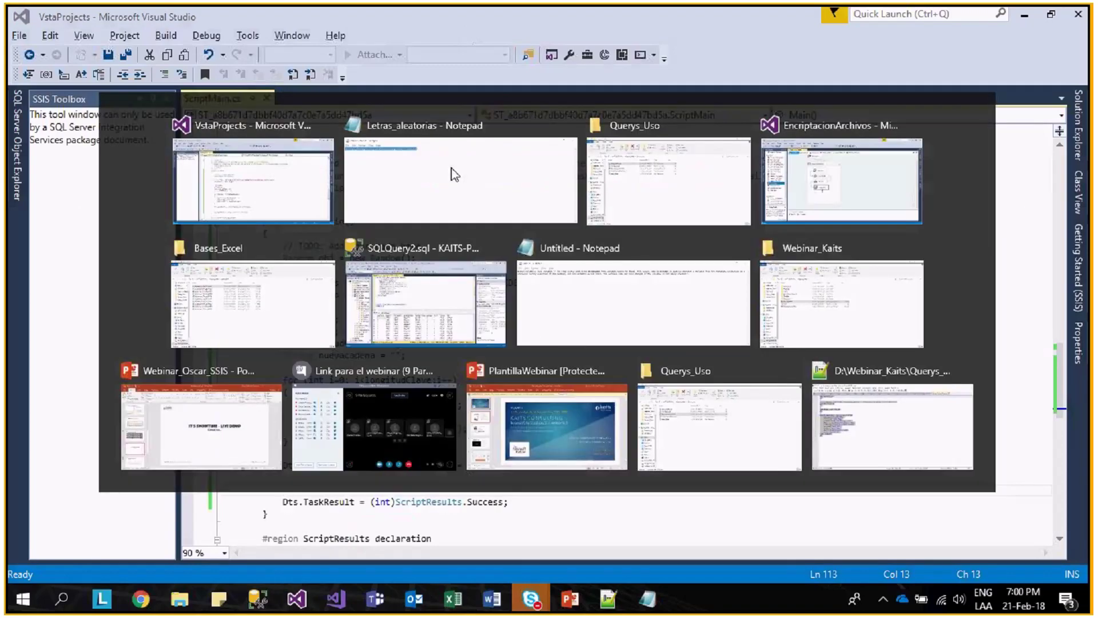
key(alt+Tab)
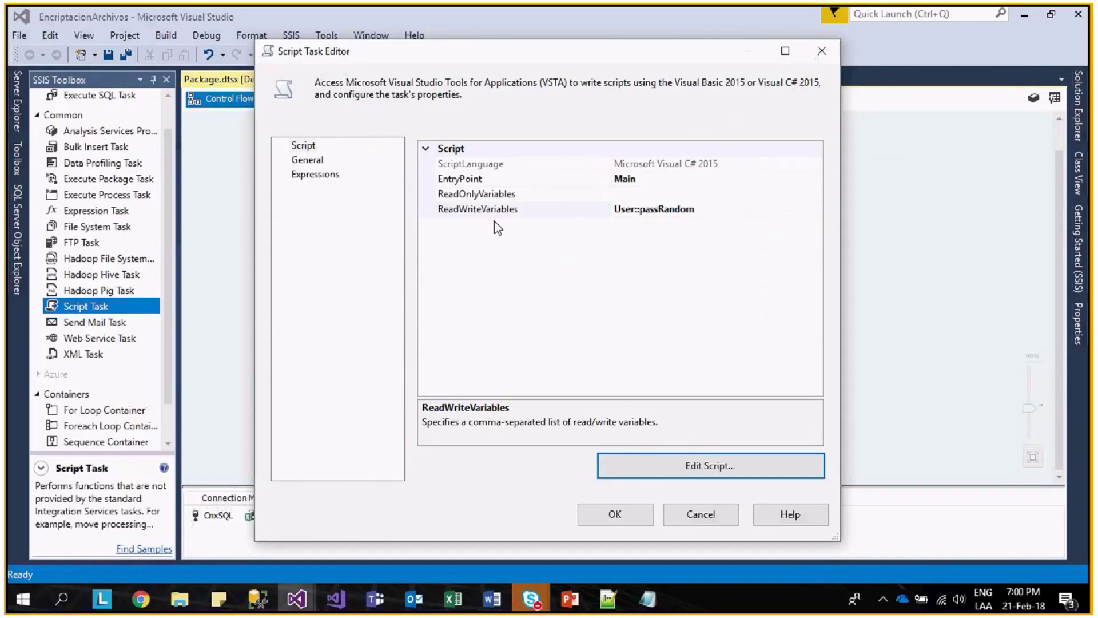
key(alt+Tab)
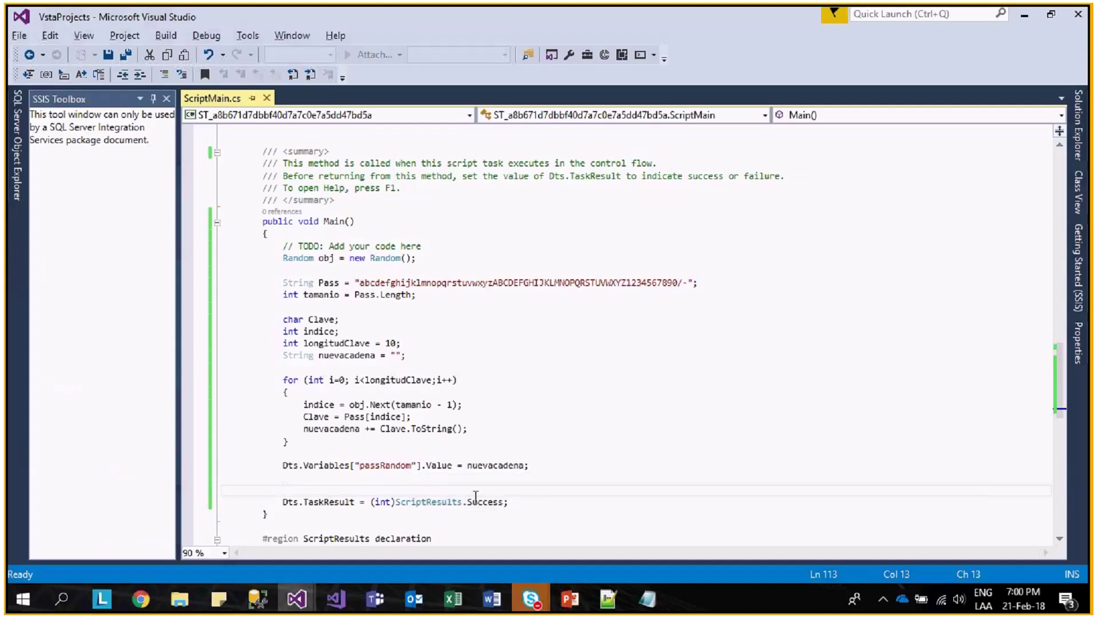
scroll(446, 458, down, 5)
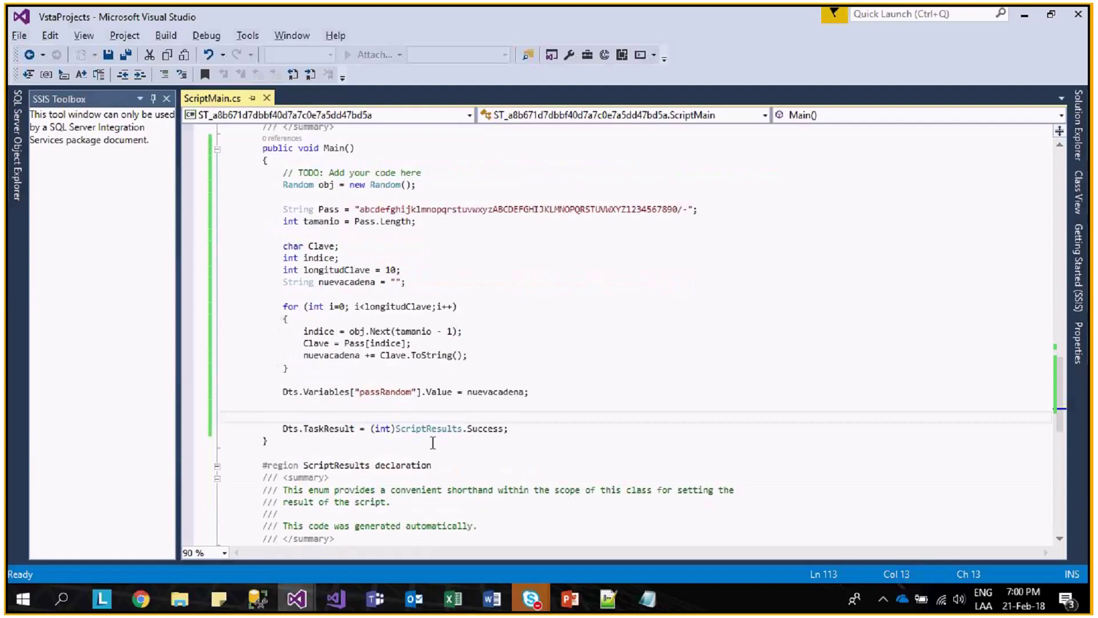
scroll(419, 412, up, 7)
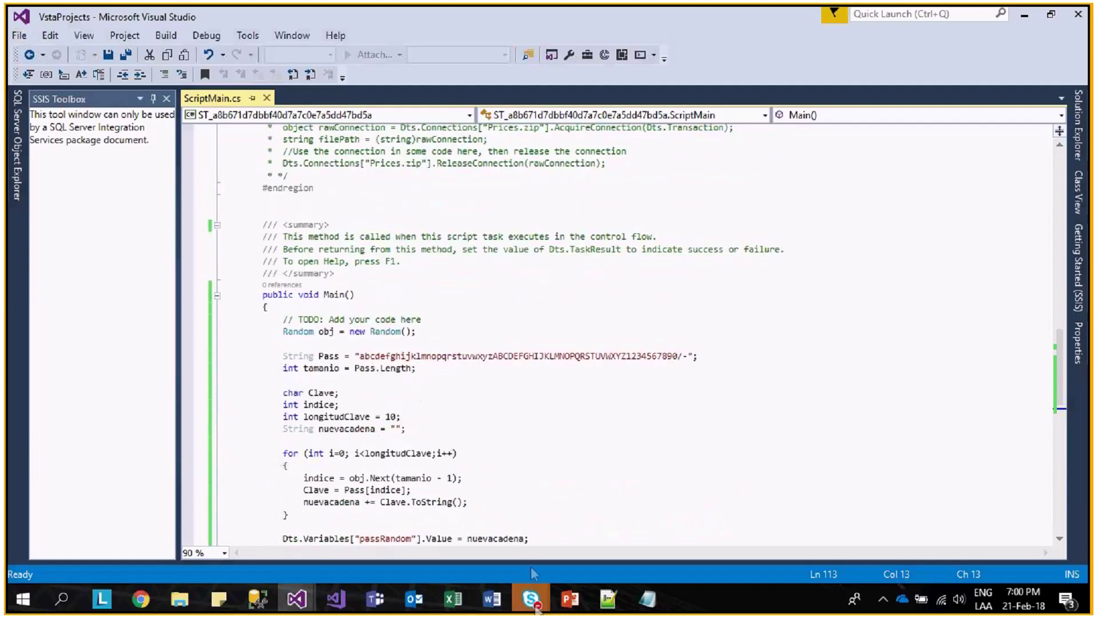
- Mute one attendee's microphone in the Skype webinar meeting, then minimize the meeting window
mouse_move(531, 599)
click(491, 534)
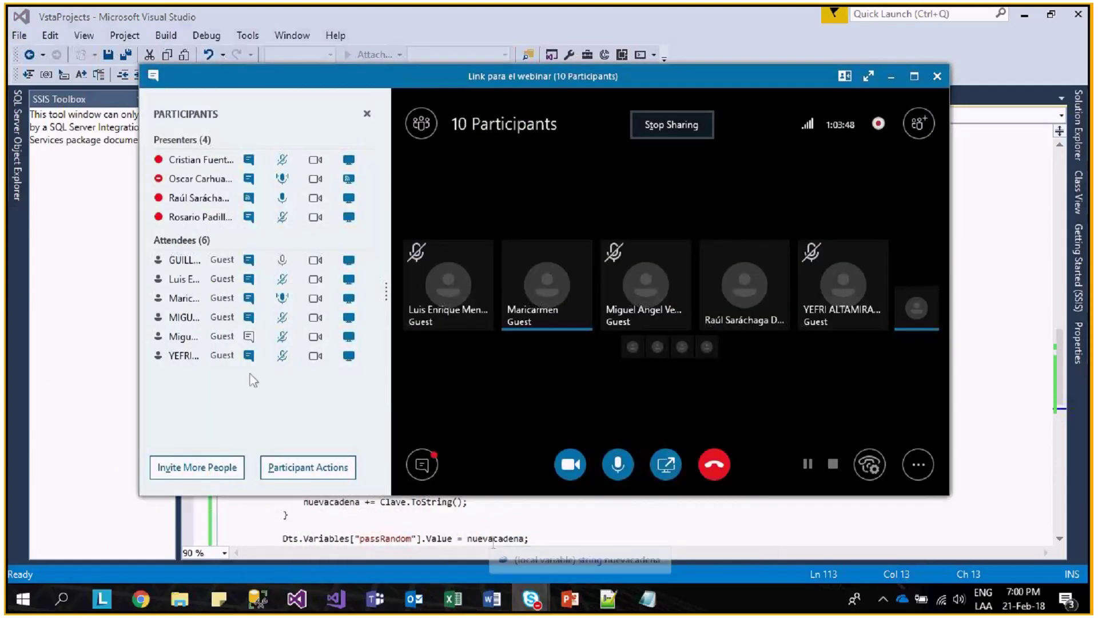
right_click(280, 300)
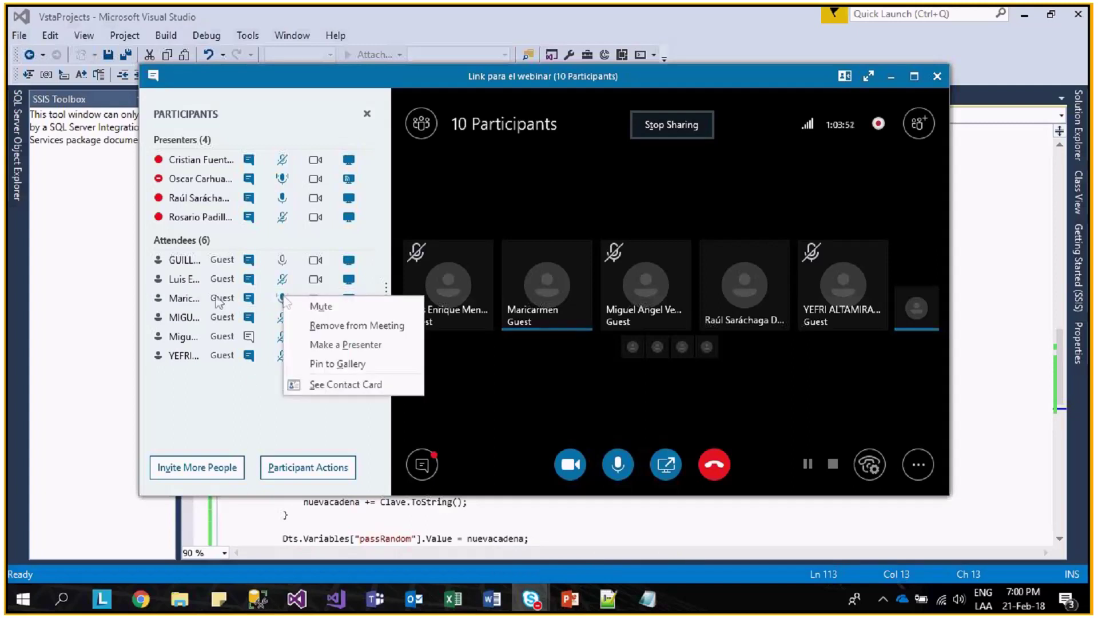
click(314, 307)
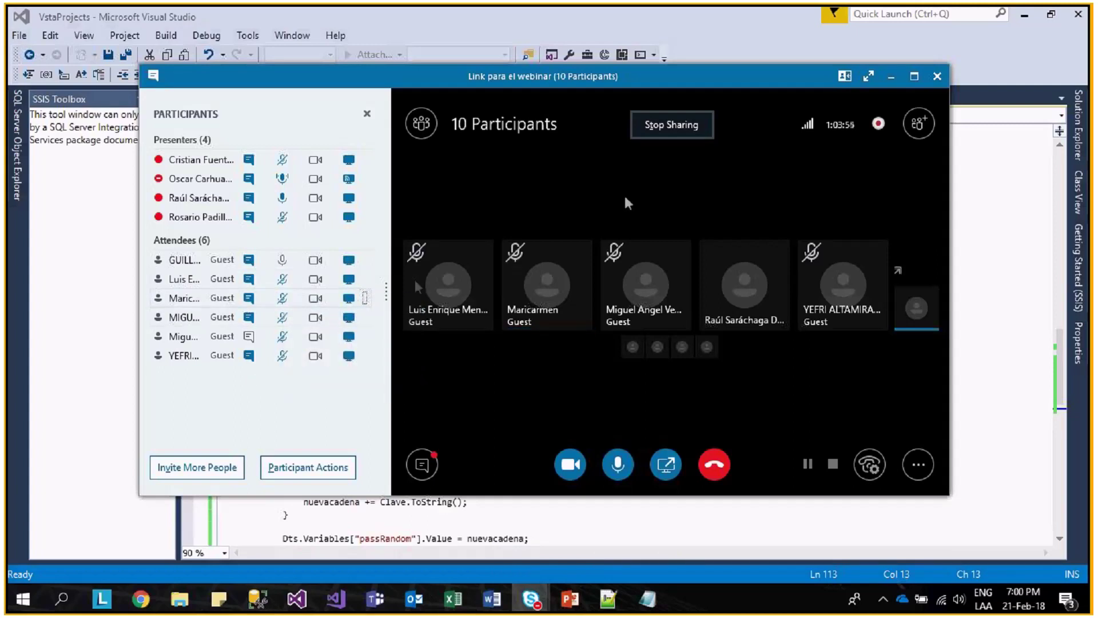
click(890, 78)
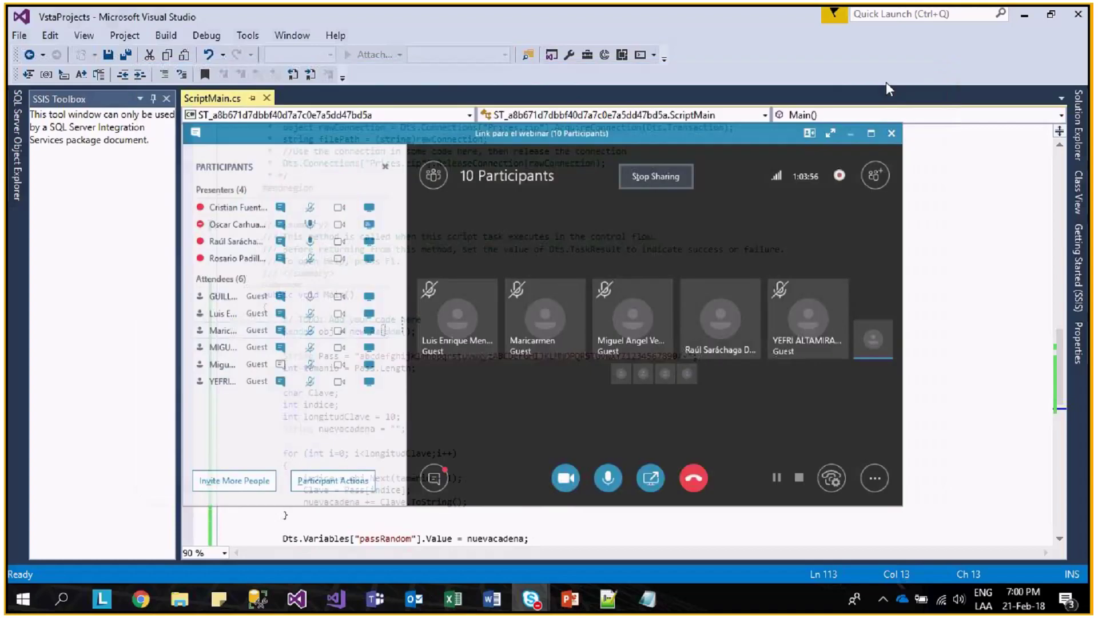
- Return to the ScriptMain.cs password script and save it
click(634, 473)
scroll(465, 487, down, 2)
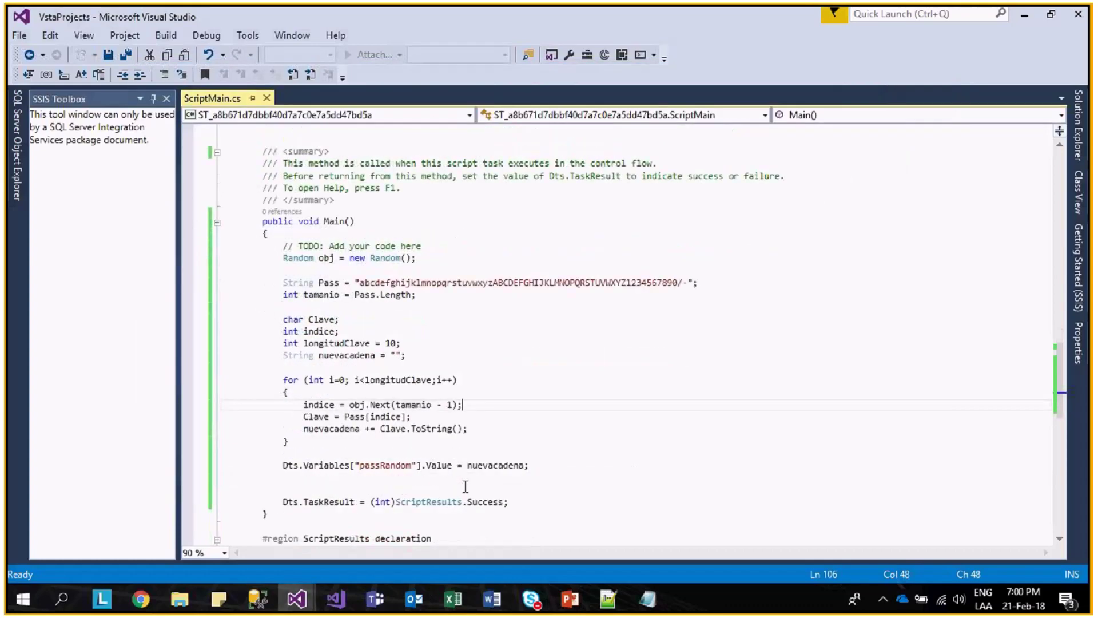
key(Up)
key(Up)
key(Up)
key(Up)
key(Up)
key(Up)
scroll(343, 344, up, 4)
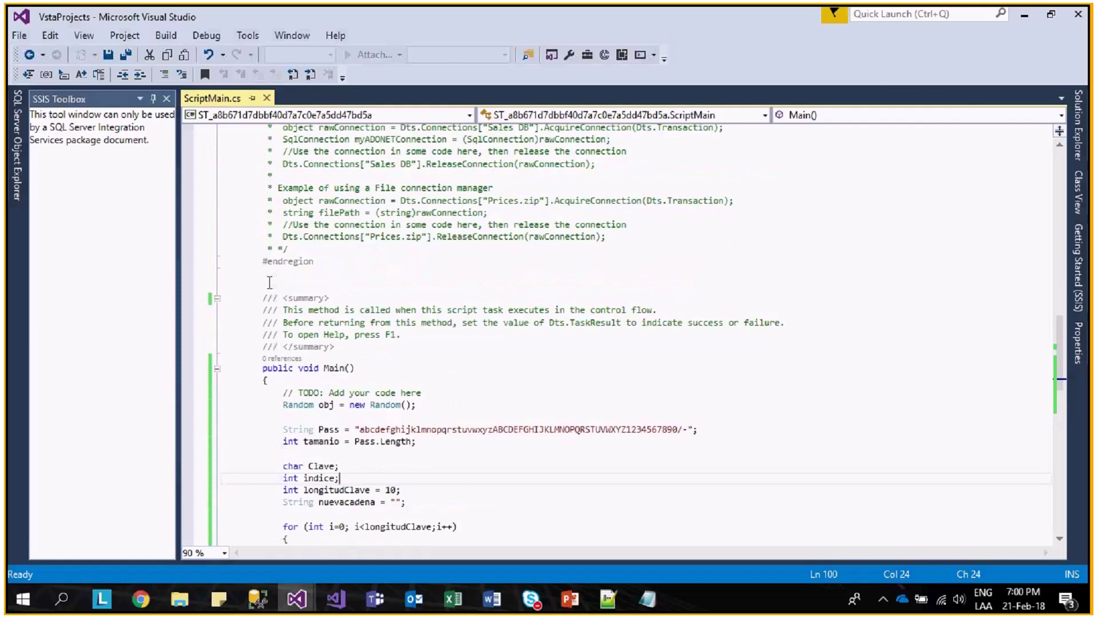
click(108, 55)
scroll(698, 395, down, 3)
scroll(759, 376, down, 2)
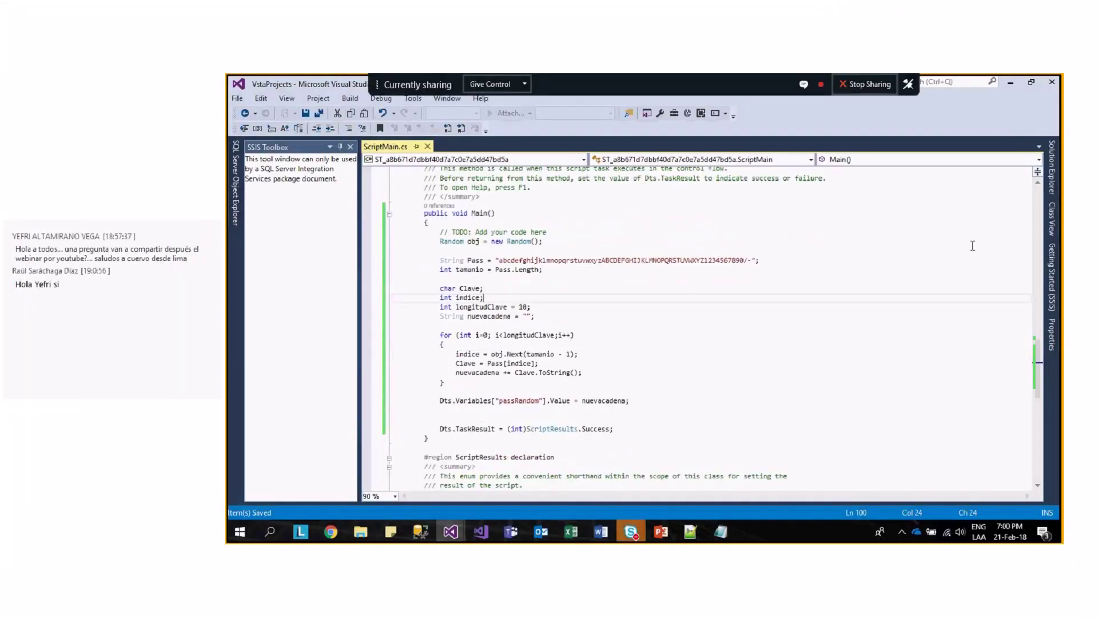
- Close the script editors and add an Execute Process Task named Comprimir below PassRandom
click(1052, 83)
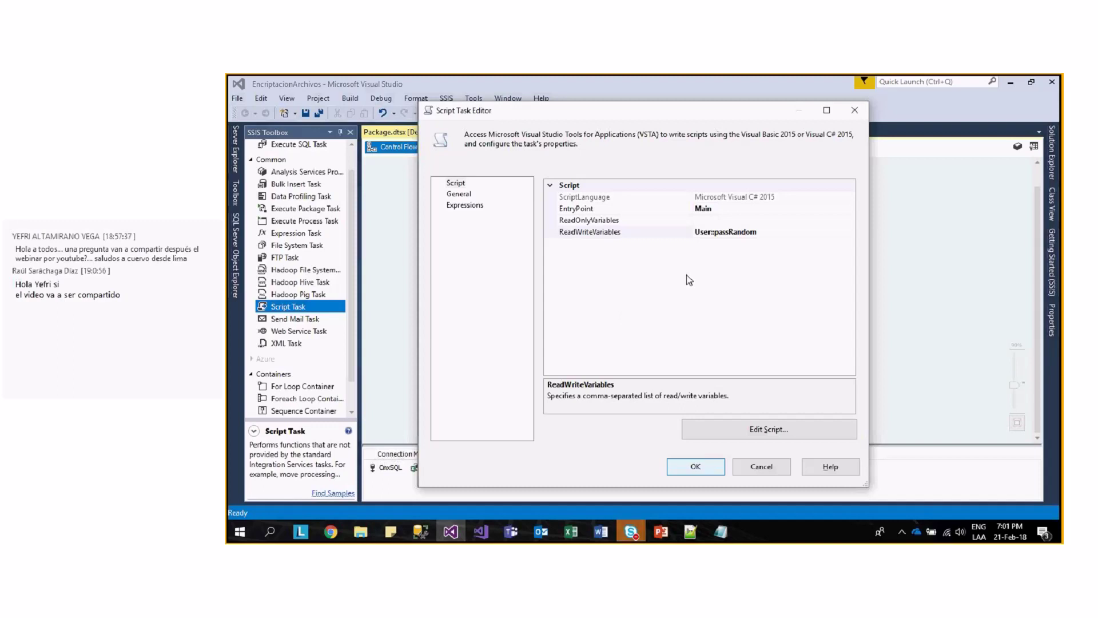
key(Return)
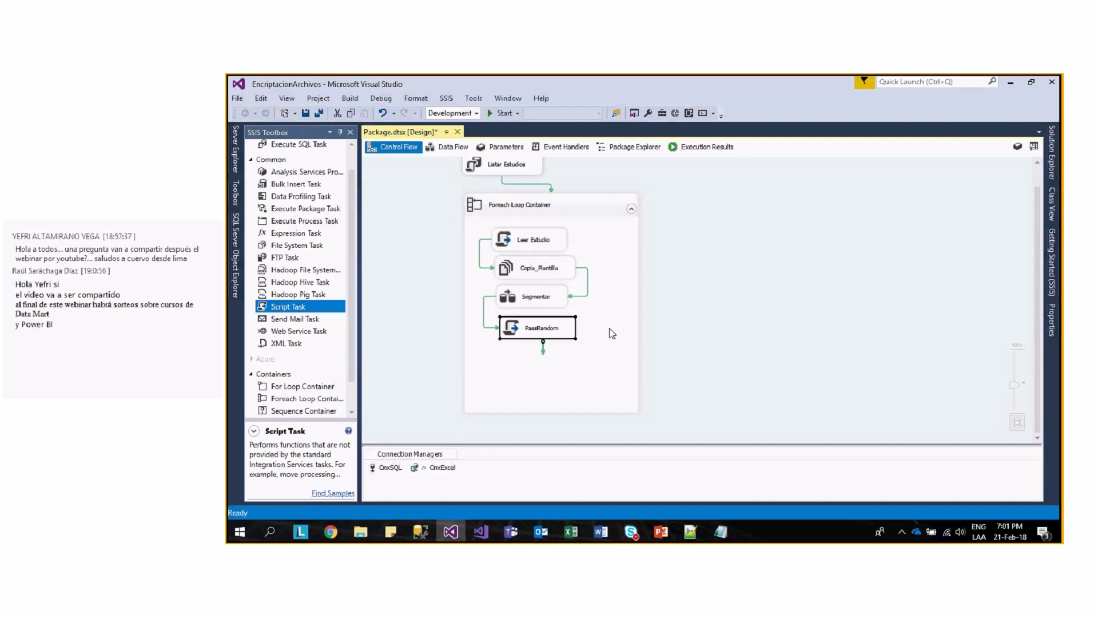
drag(561, 335, 561, 331)
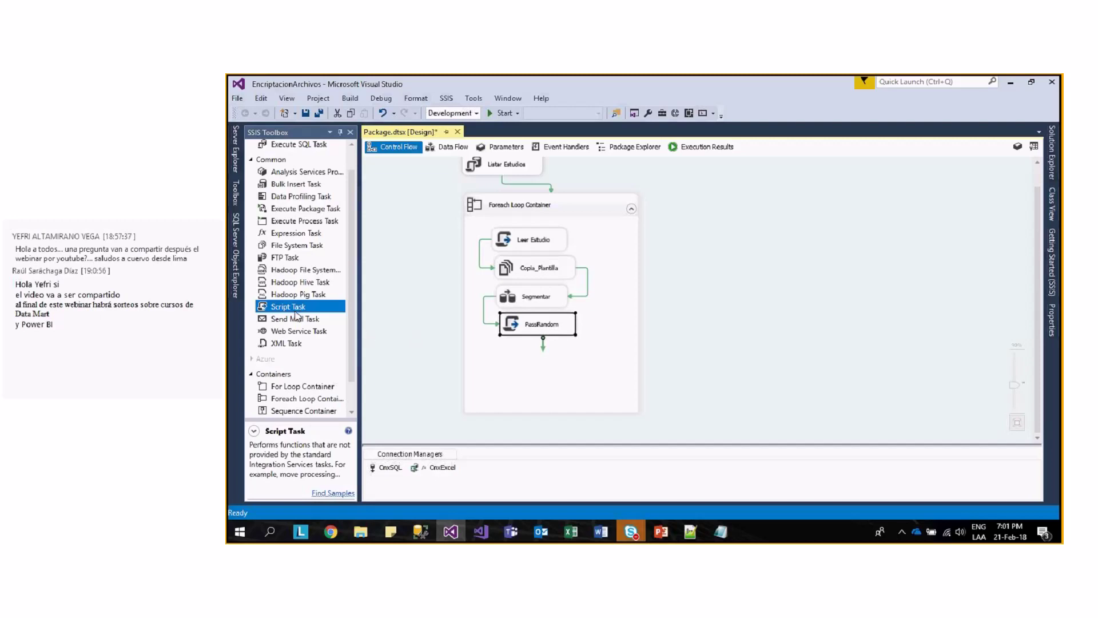
drag(309, 223, 536, 361)
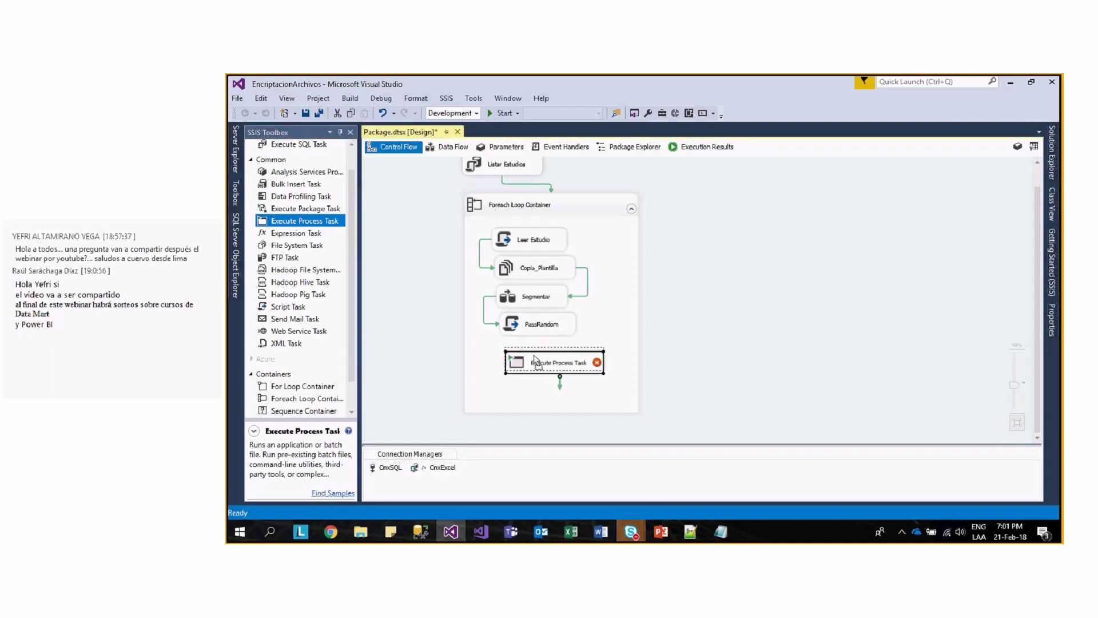
click(536, 360)
text(Comprimir)
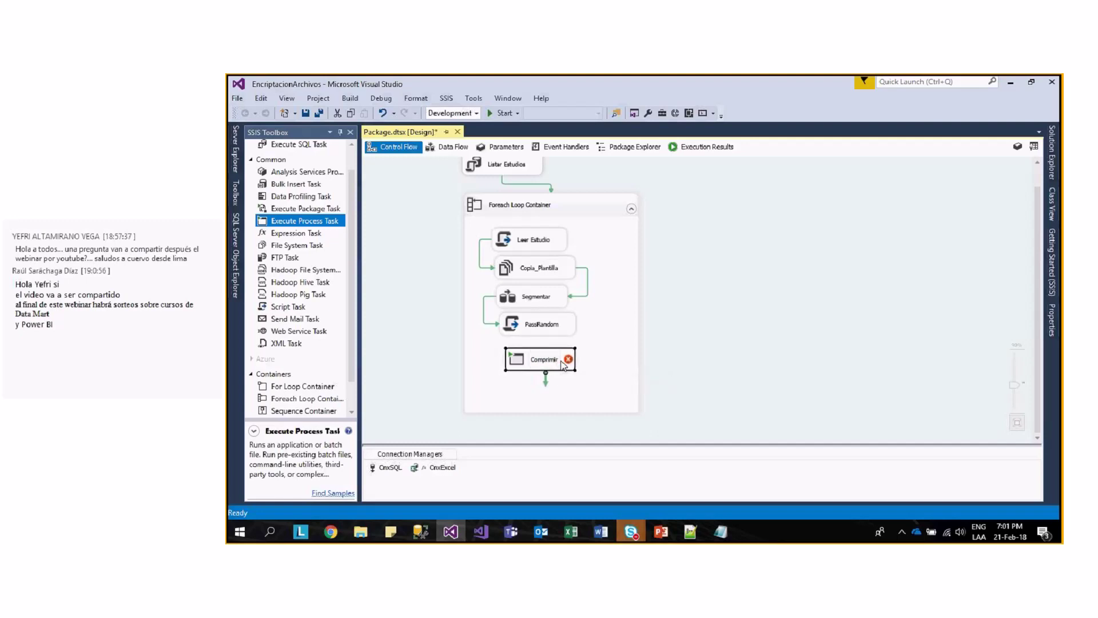
- Connect PassRandom's precedence arrow to the Comprimir task
click(540, 323)
drag(542, 338, 544, 359)
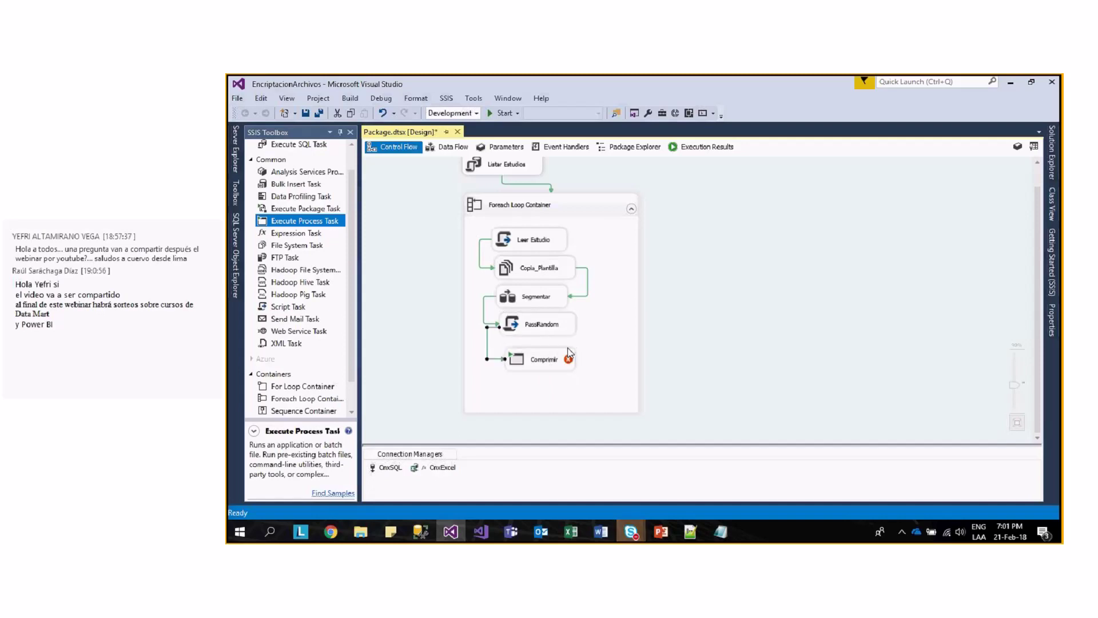
click(548, 357)
click(559, 363)
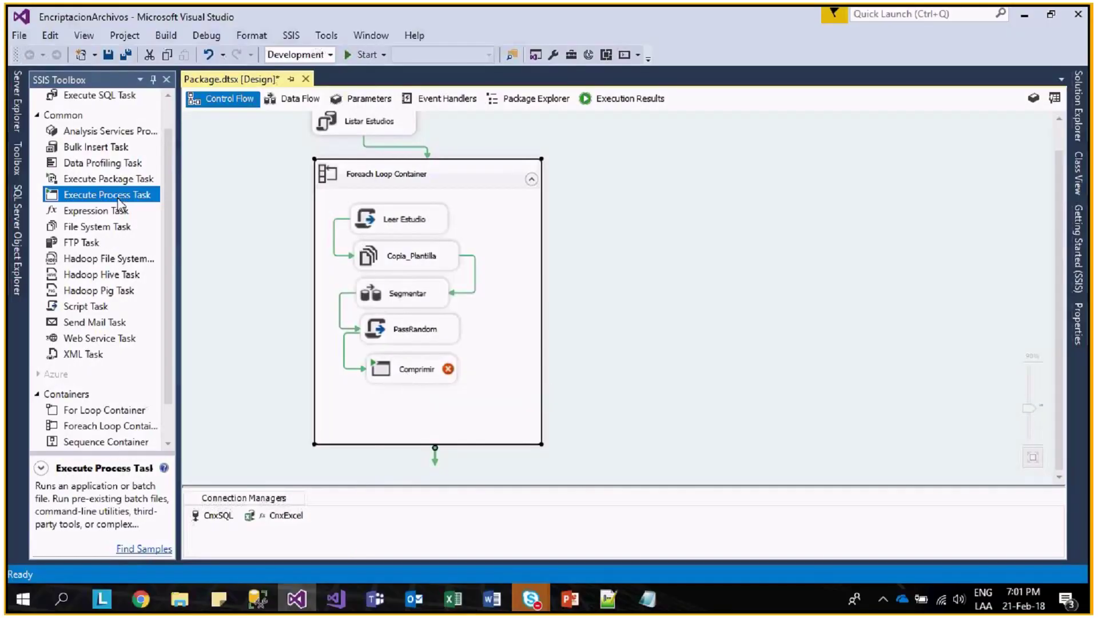
- Open the Comprimir task editor on its Process page with Executable selected
click(414, 371)
double_click(415, 372)
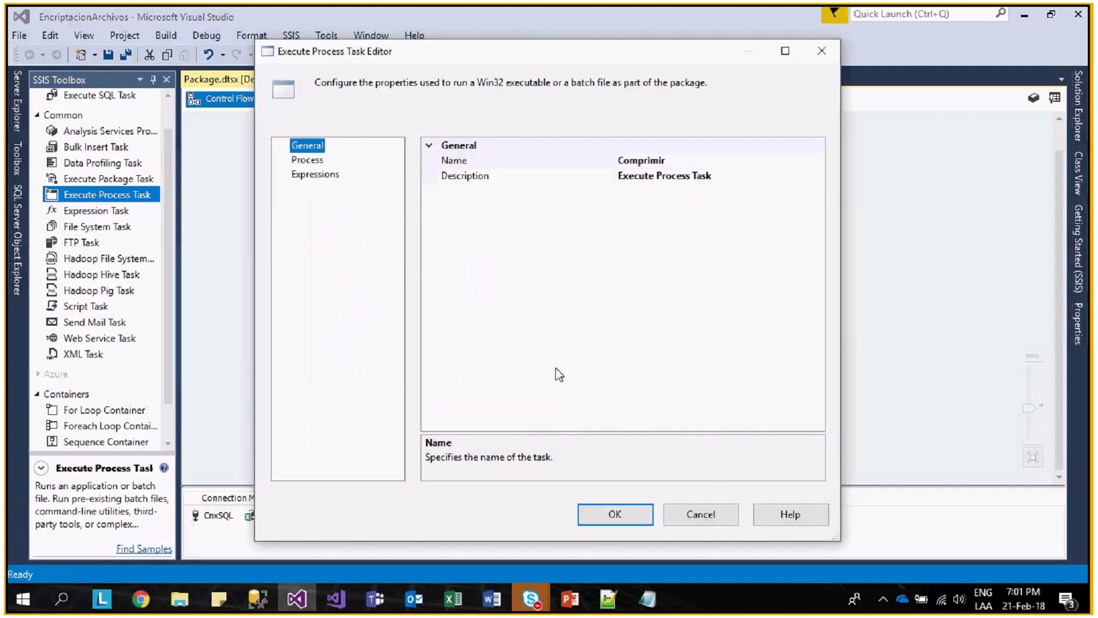
click(309, 160)
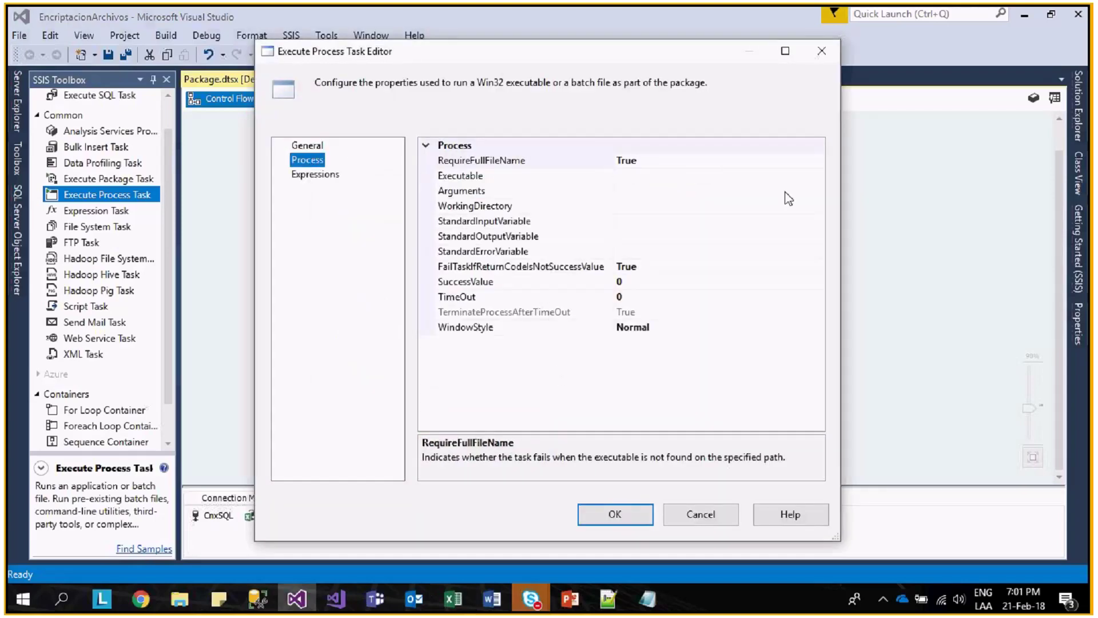
click(739, 176)
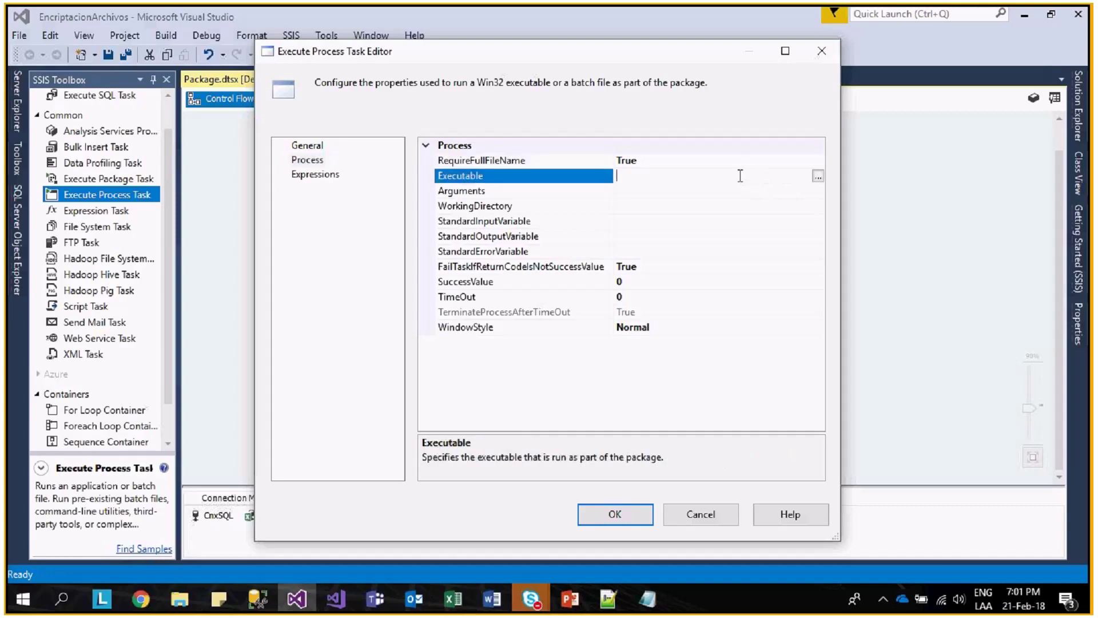
- Set the executable to C:\Program Files\WinRAR\WinRAR.exe
click(818, 176)
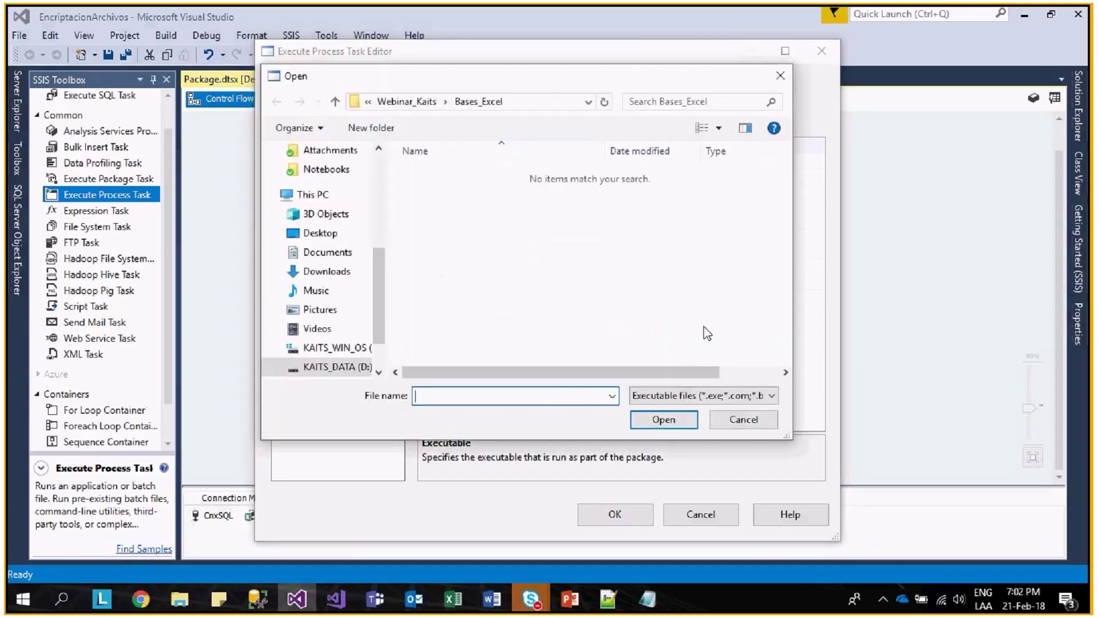
scroll(372, 269, down, 2)
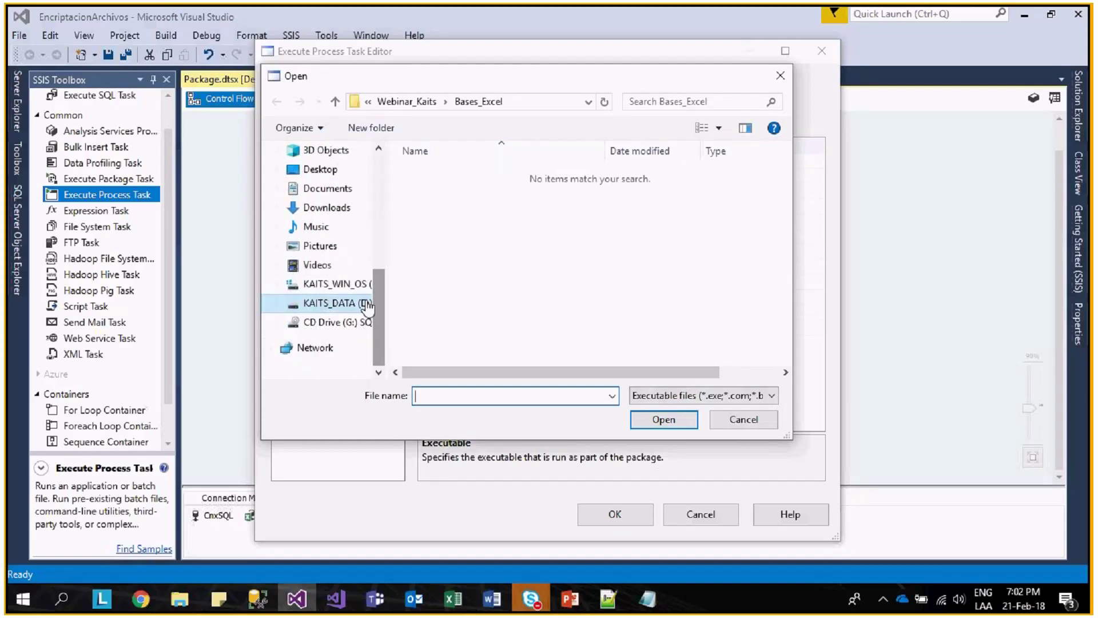
click(335, 284)
double_click(460, 284)
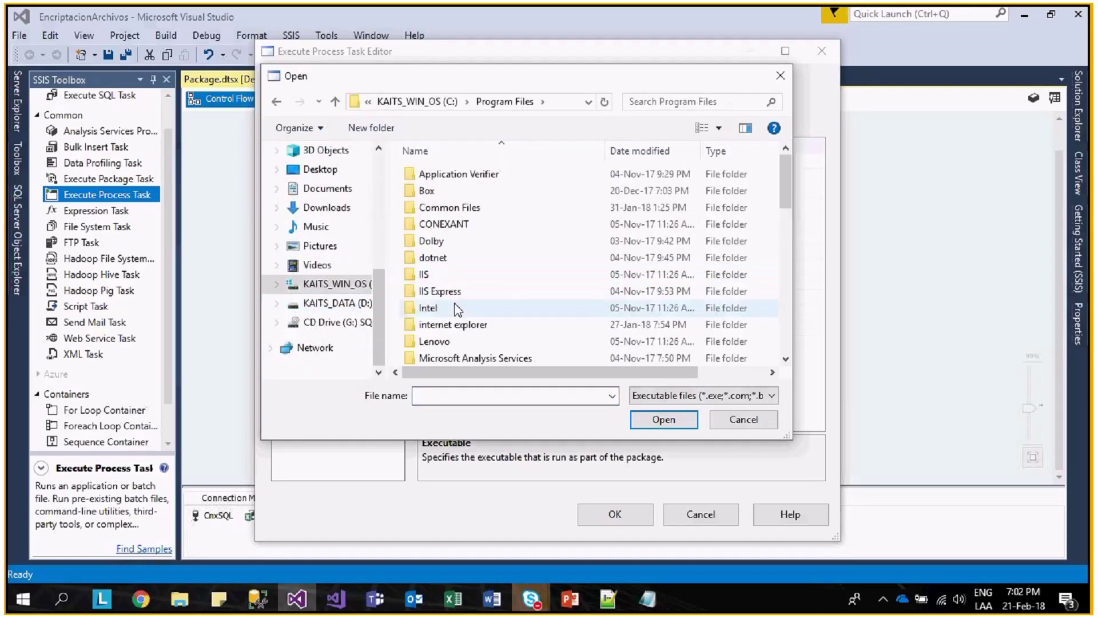
scroll(457, 309, down, 8)
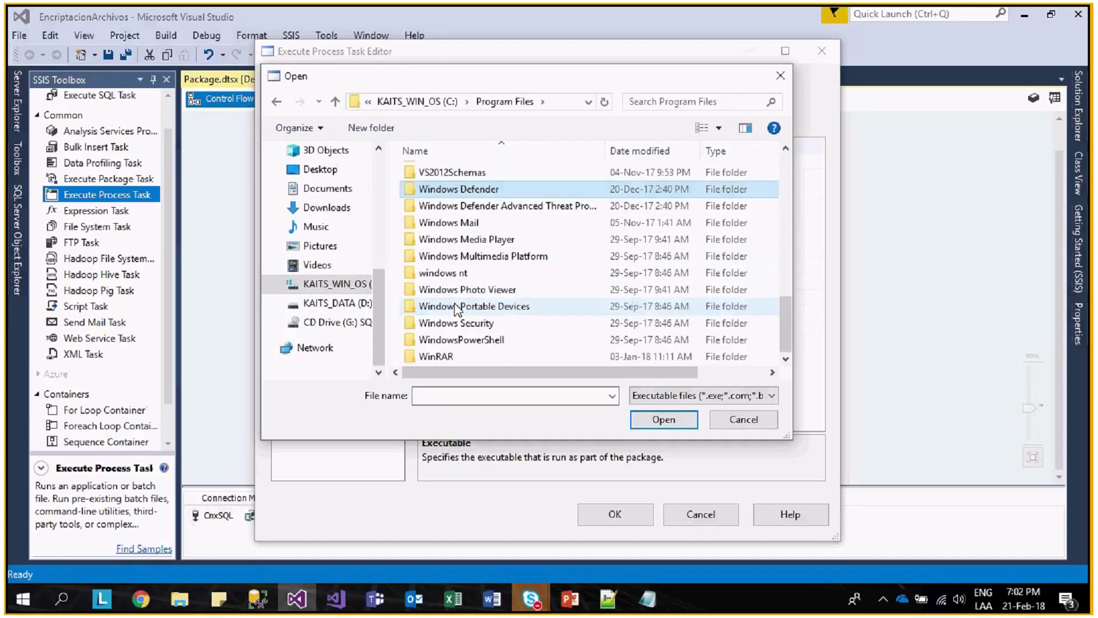
double_click(440, 357)
double_click(435, 241)
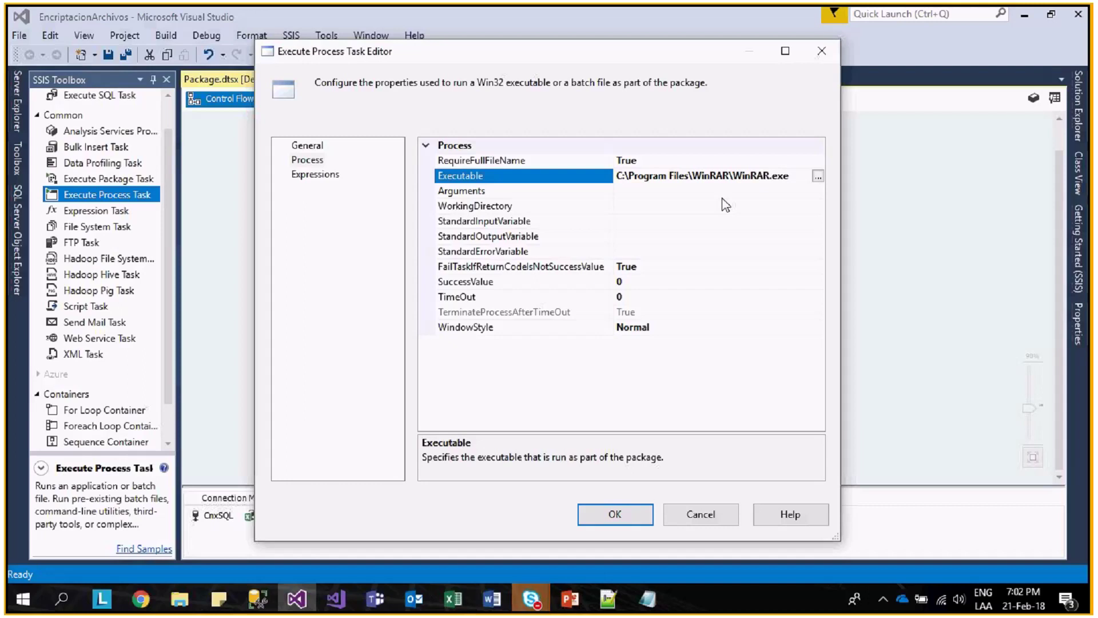
click(645, 190)
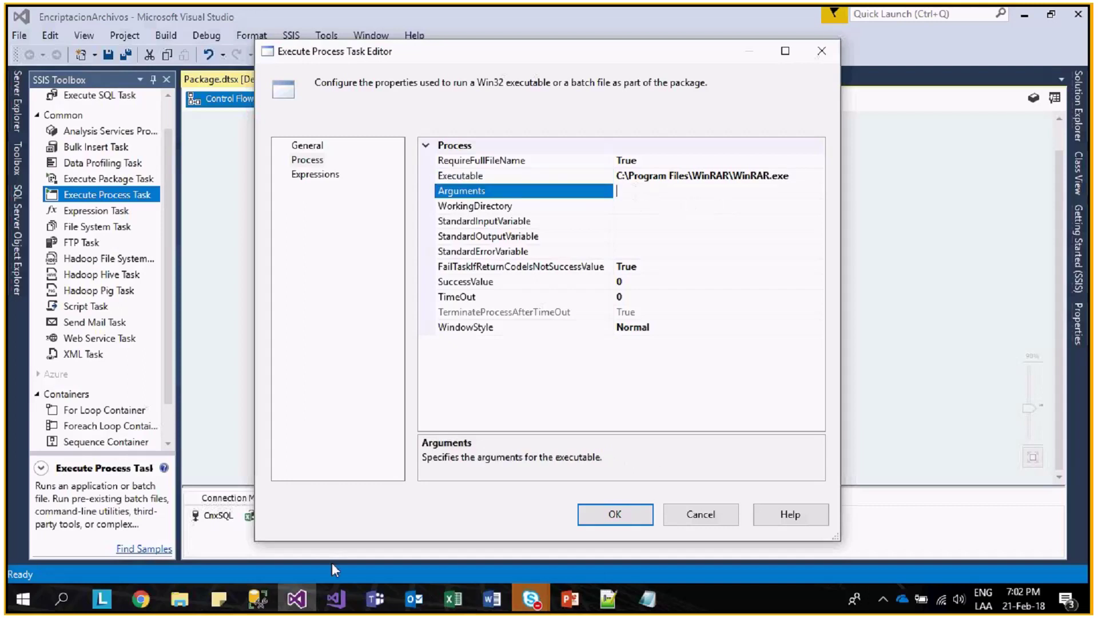
mouse_move(148, 609)
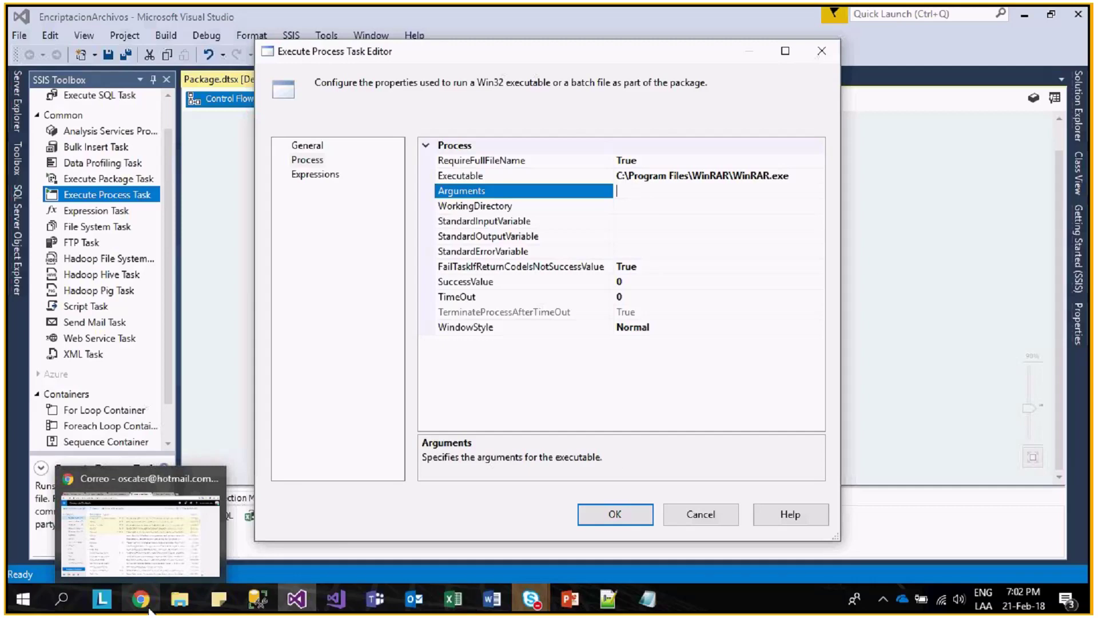
- Copy the WinRAR command-line syntax link from the Links file in Webinar_Kaits, then bring Chrome forward
mouse_move(180, 600)
mouse_move(569, 546)
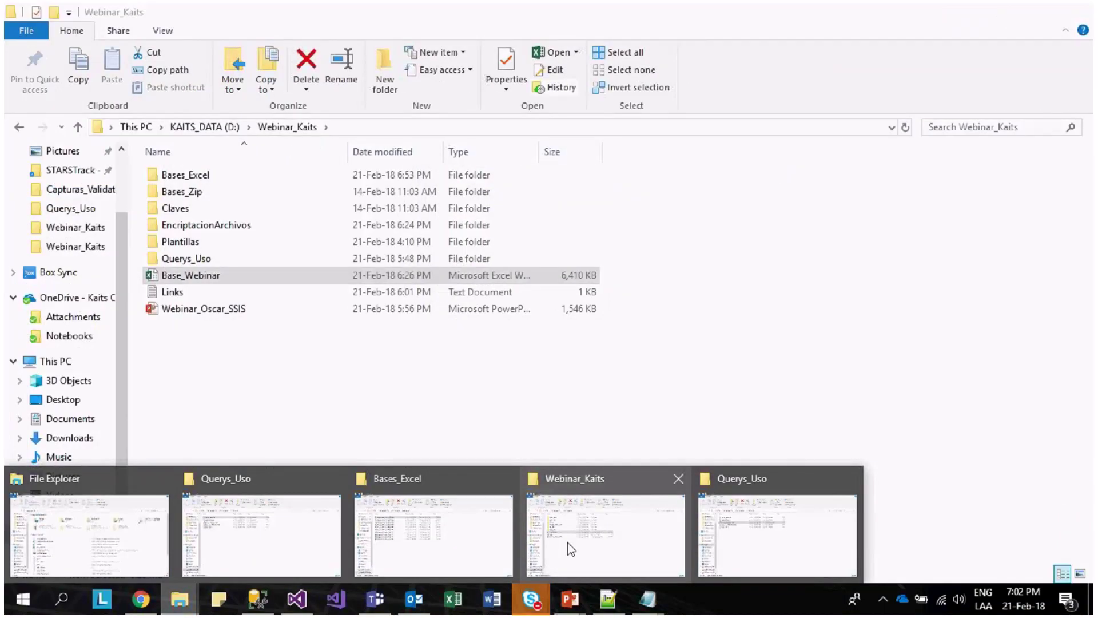
click(569, 548)
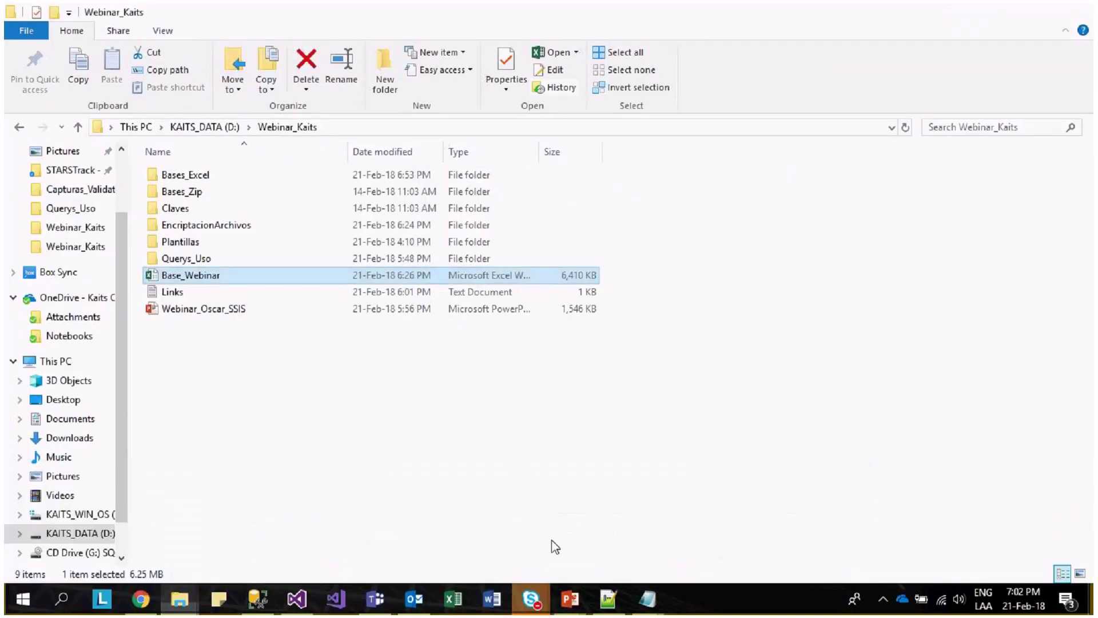
double_click(187, 293)
click(113, 285)
drag(89, 273, 367, 274)
key(ctrl+c)
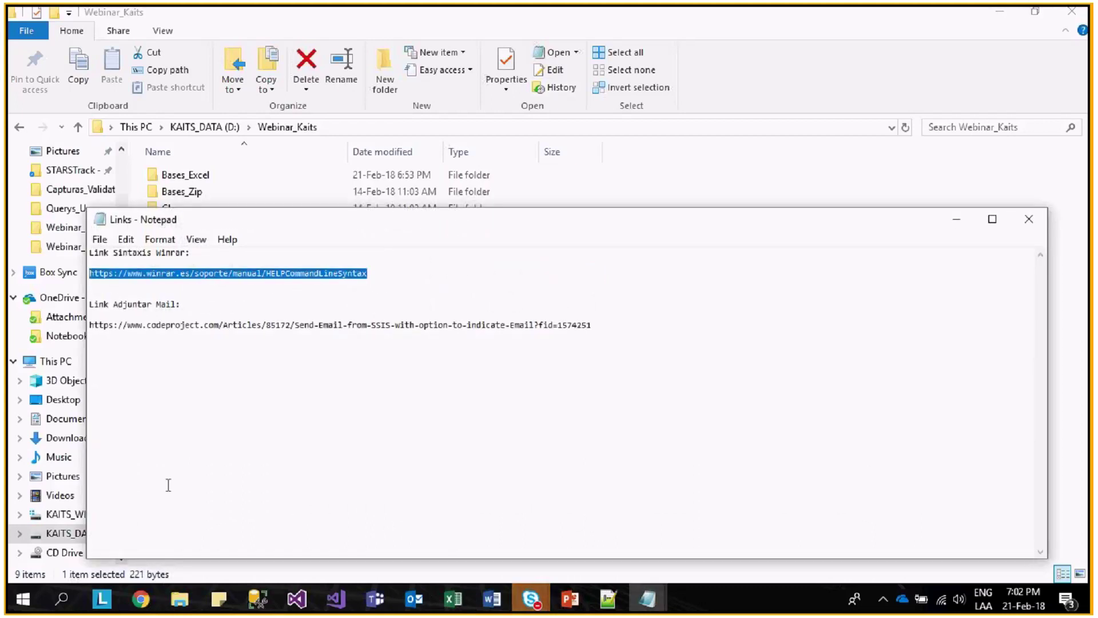
mouse_move(141, 599)
click(158, 567)
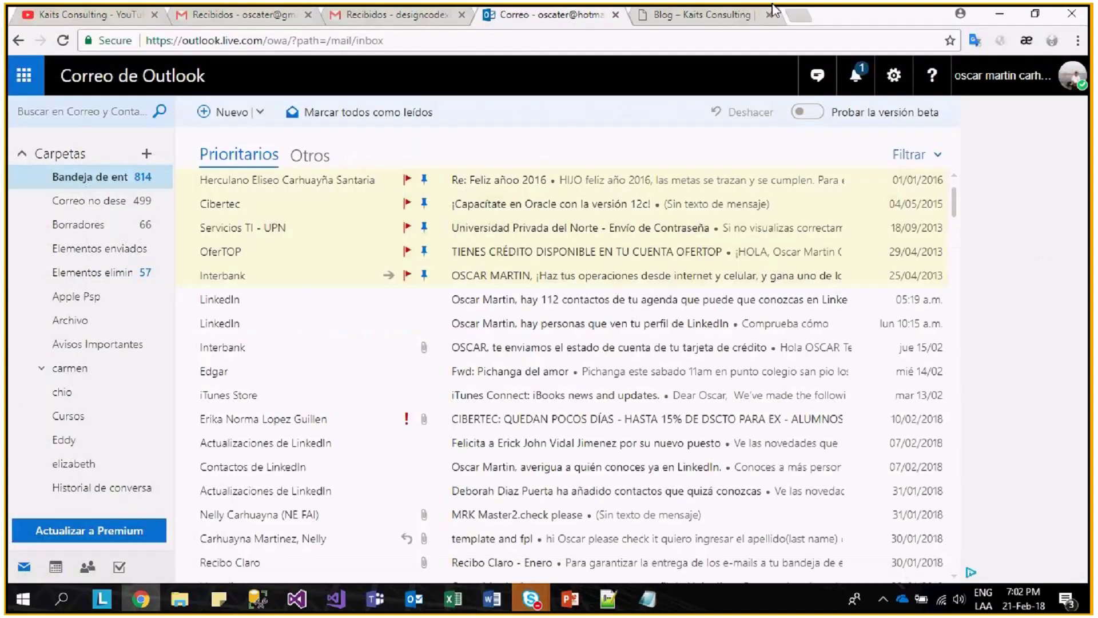
- Load the copied WinRAR command-line syntax page in a new tab and highlight its syntax line
click(798, 15)
key(ctrl+v)
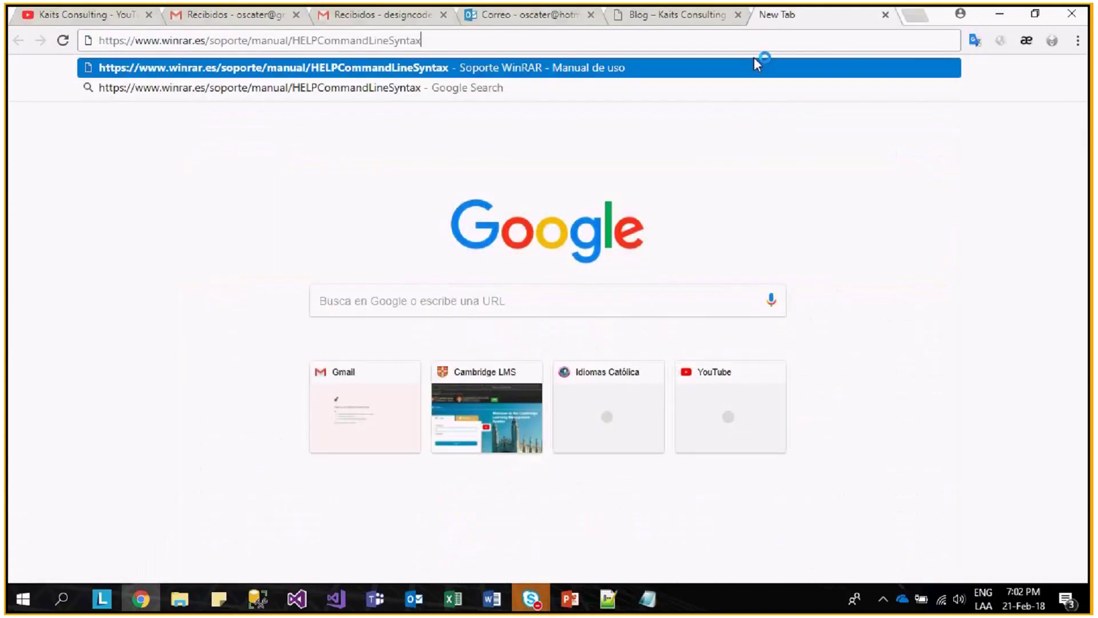
key(Return)
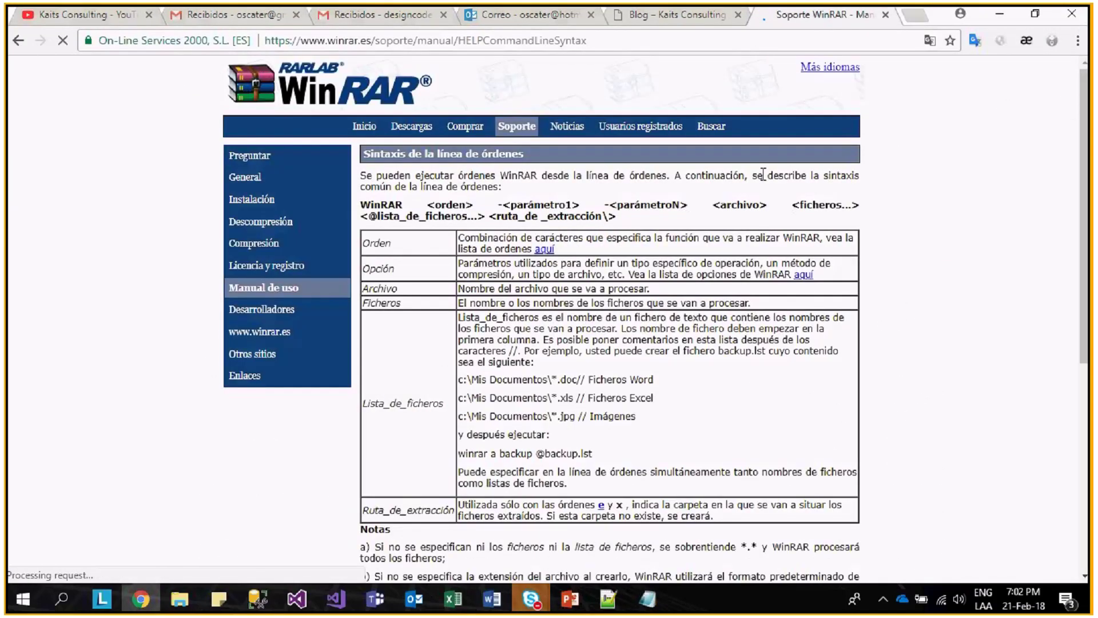
drag(616, 216, 364, 205)
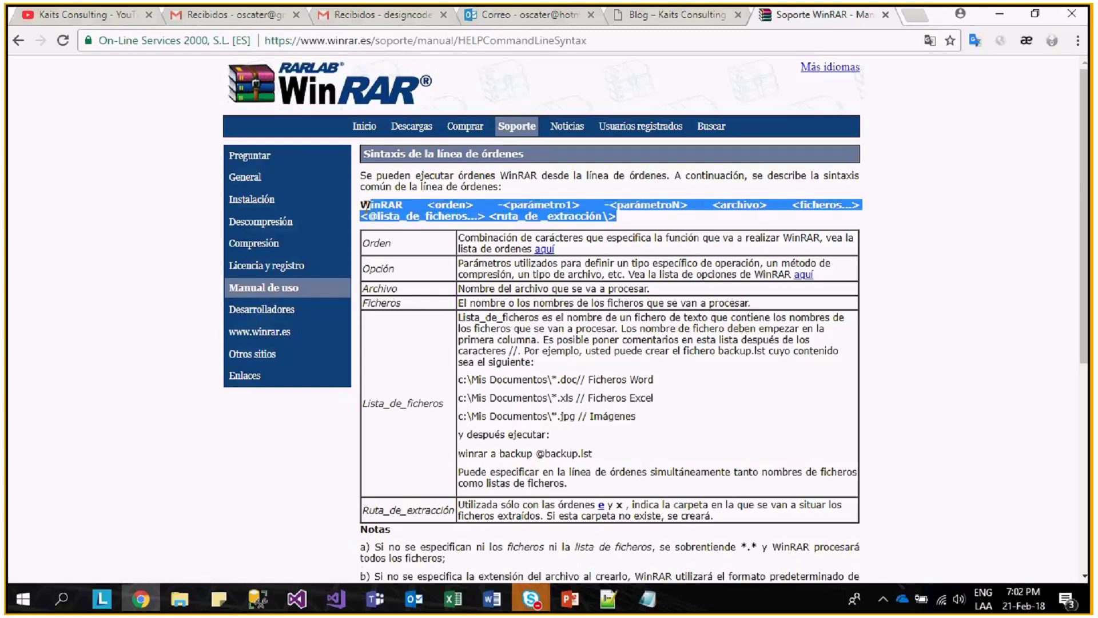
- Follow the 'aquí' link to the alphabetical list of WinRAR switches and scroll through it
click(804, 275)
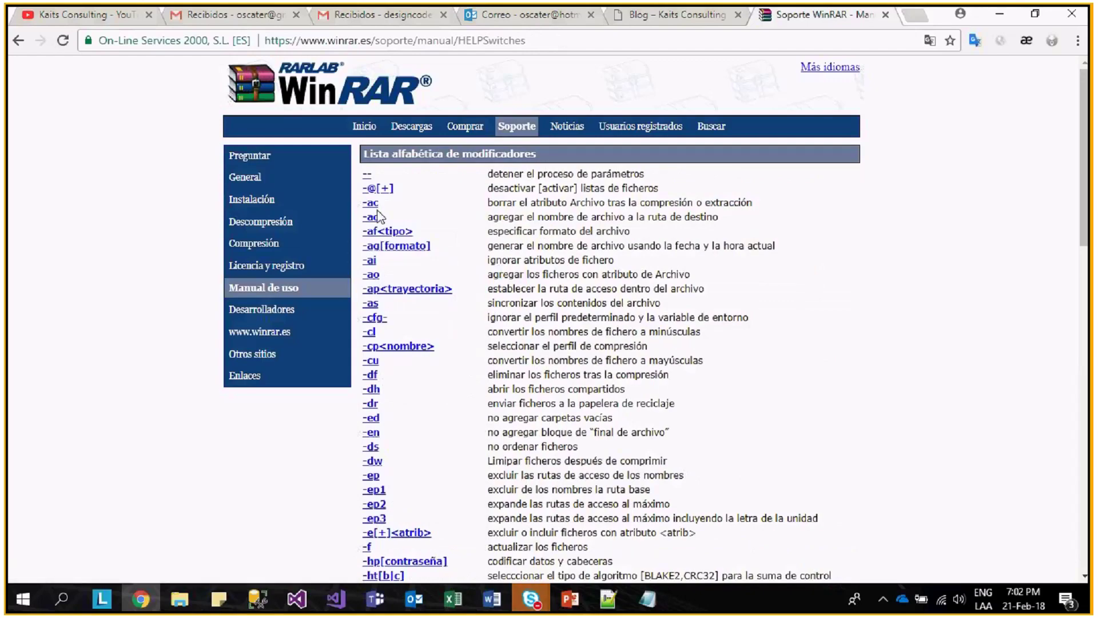
scroll(389, 217, down, 1)
scroll(391, 218, down, 5)
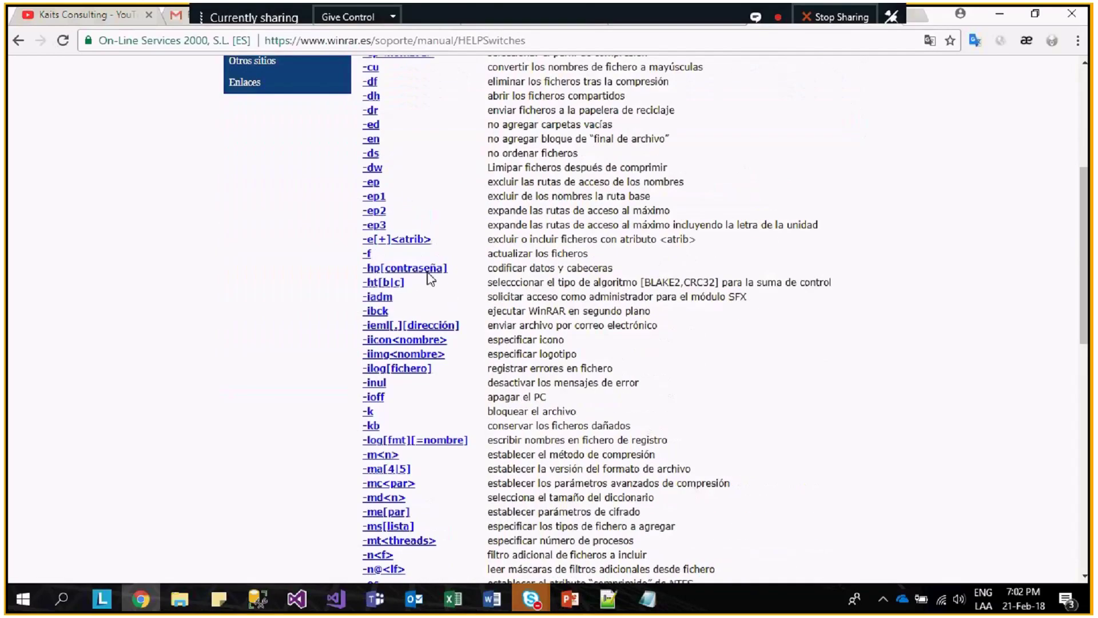
scroll(433, 283, down, 1)
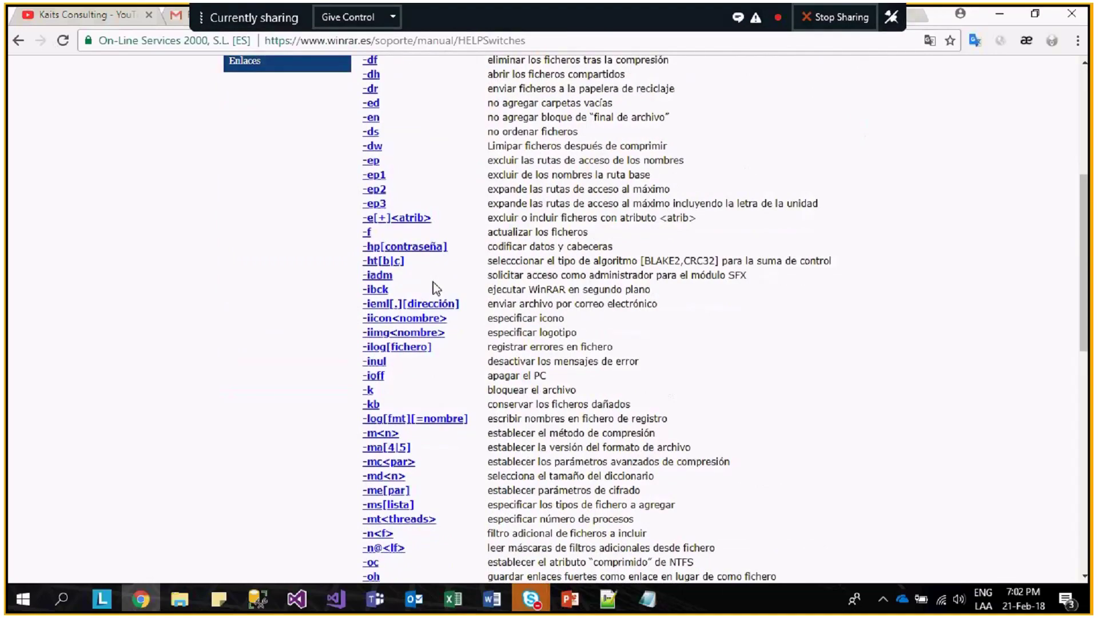
scroll(435, 286, down, 1)
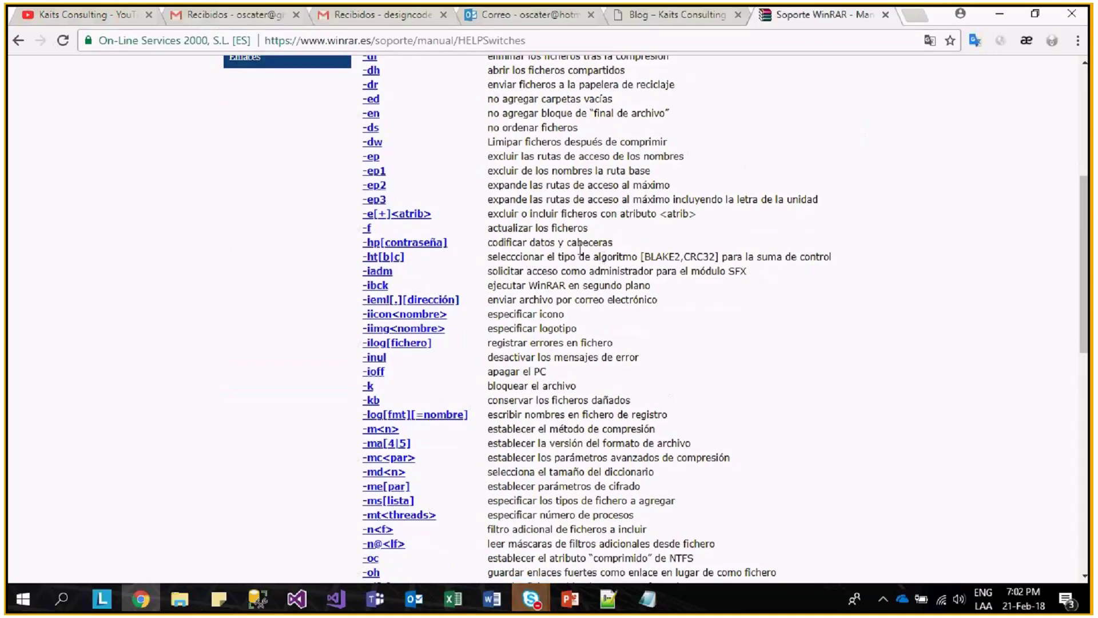
key(alt+Tab)
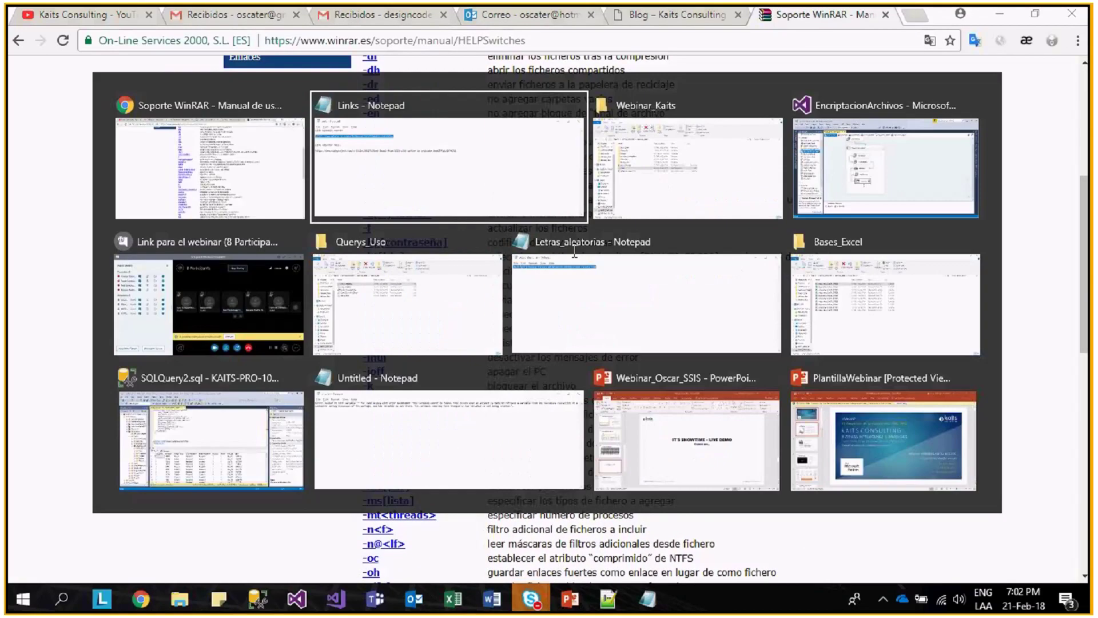
- Back in Visual Studio, OK the Comprimir task editor with Arguments still empty
key(Tab)
key(Tab)
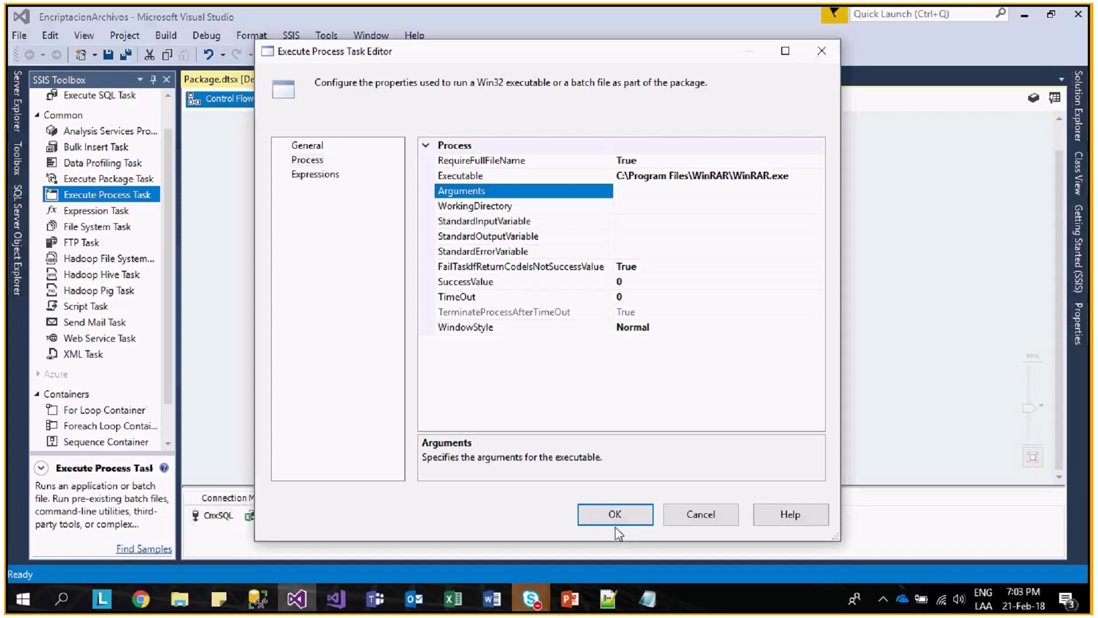
click(615, 514)
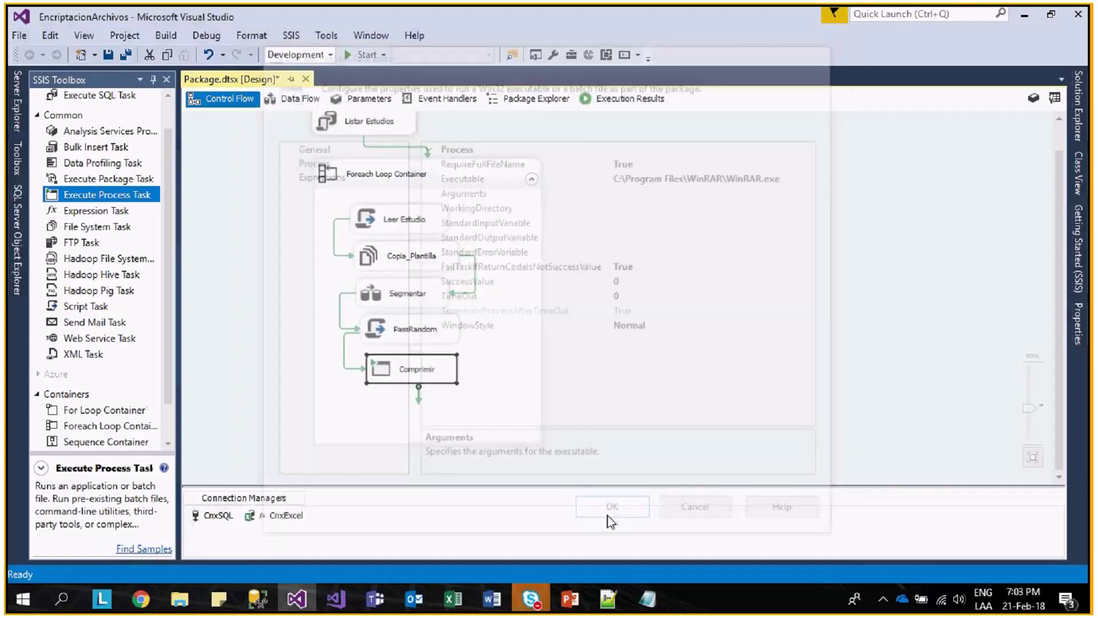
right_click(601, 375)
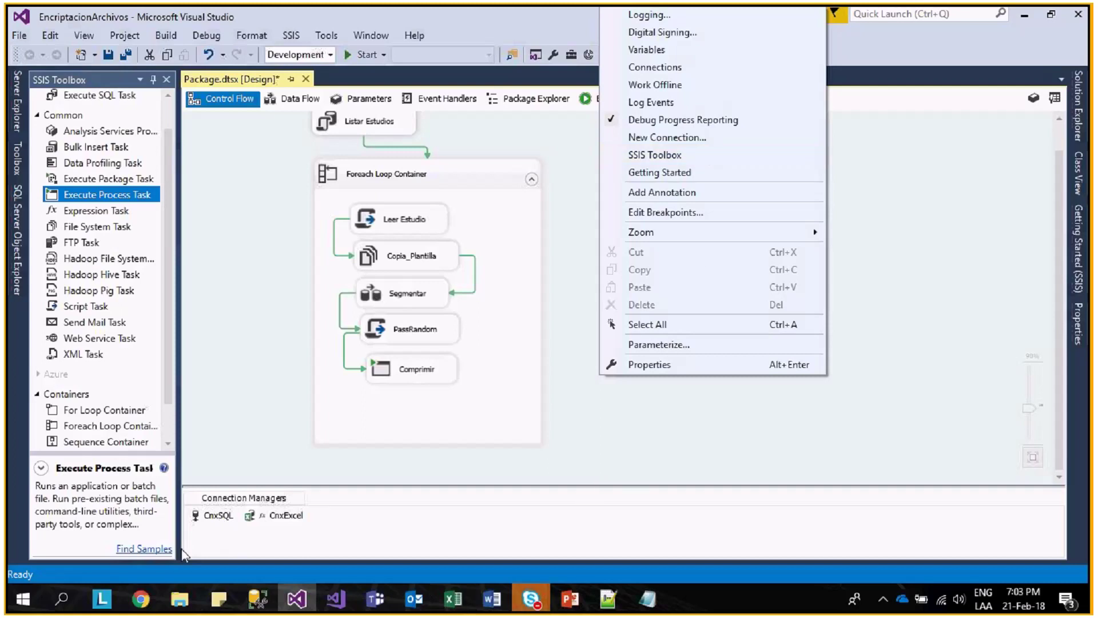
click(529, 599)
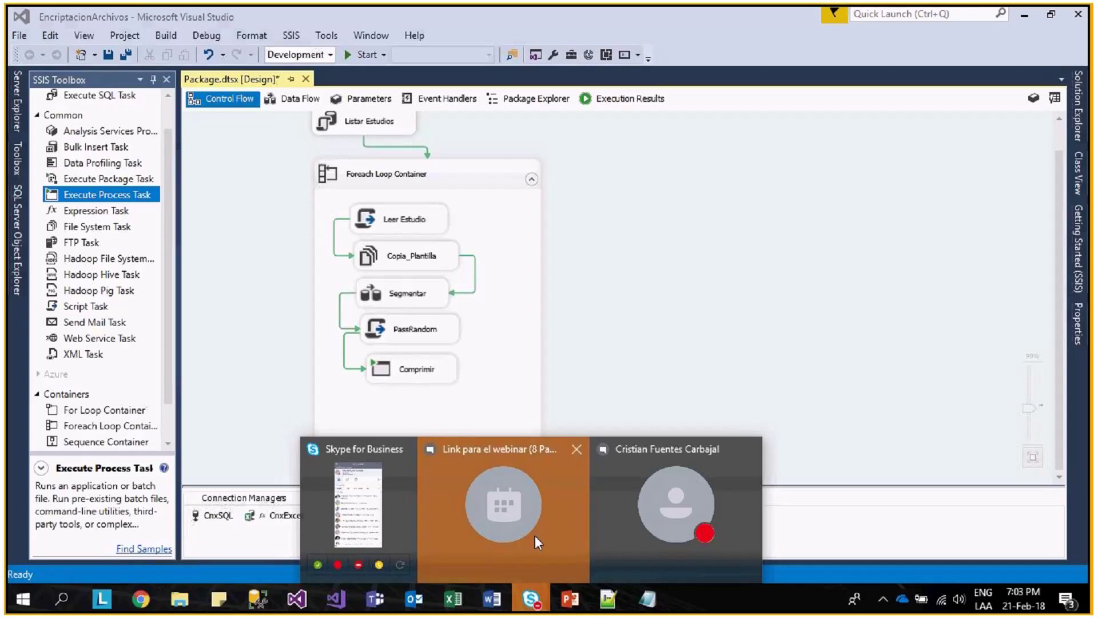
- Mute one presenter and unmute your own microphone in Skype, then return to Visual Studio
click(535, 536)
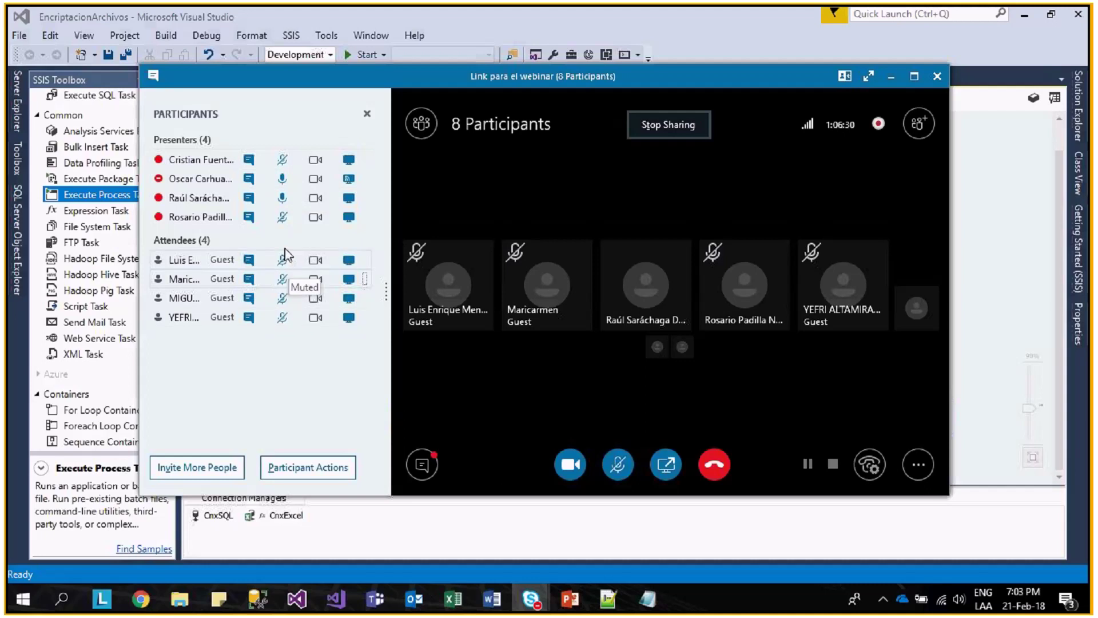
right_click(290, 202)
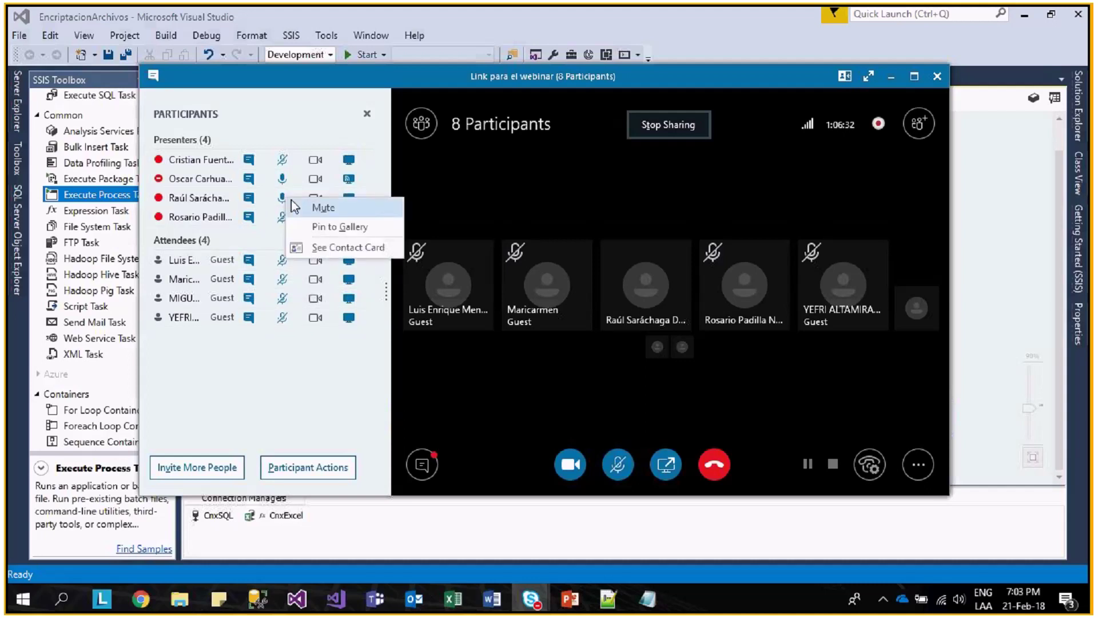
click(315, 206)
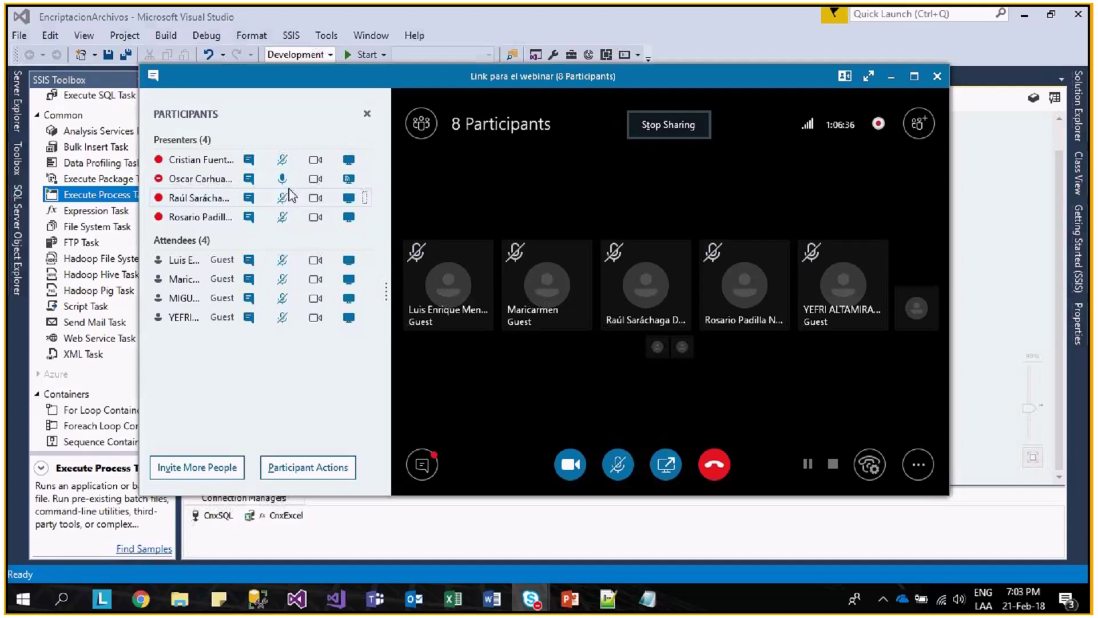
click(617, 468)
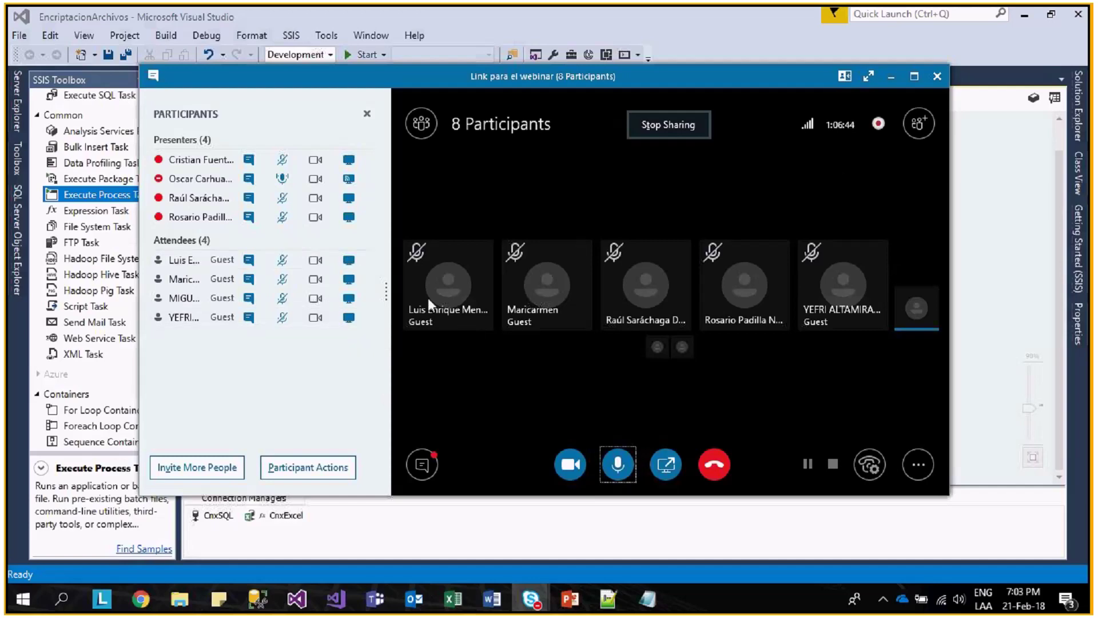
click(623, 530)
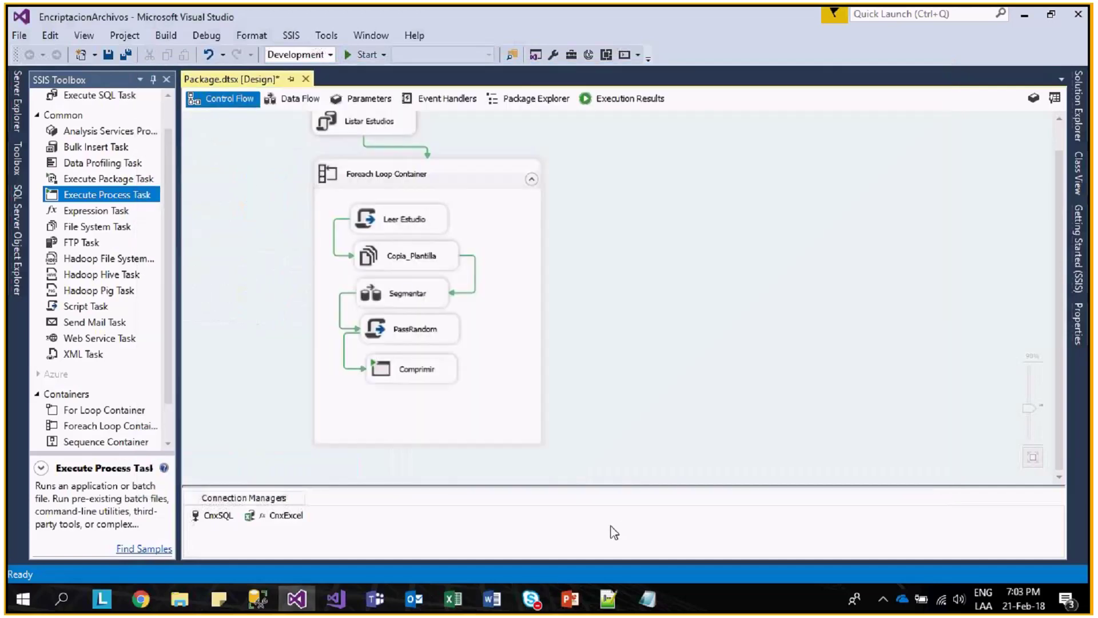
double_click(452, 369)
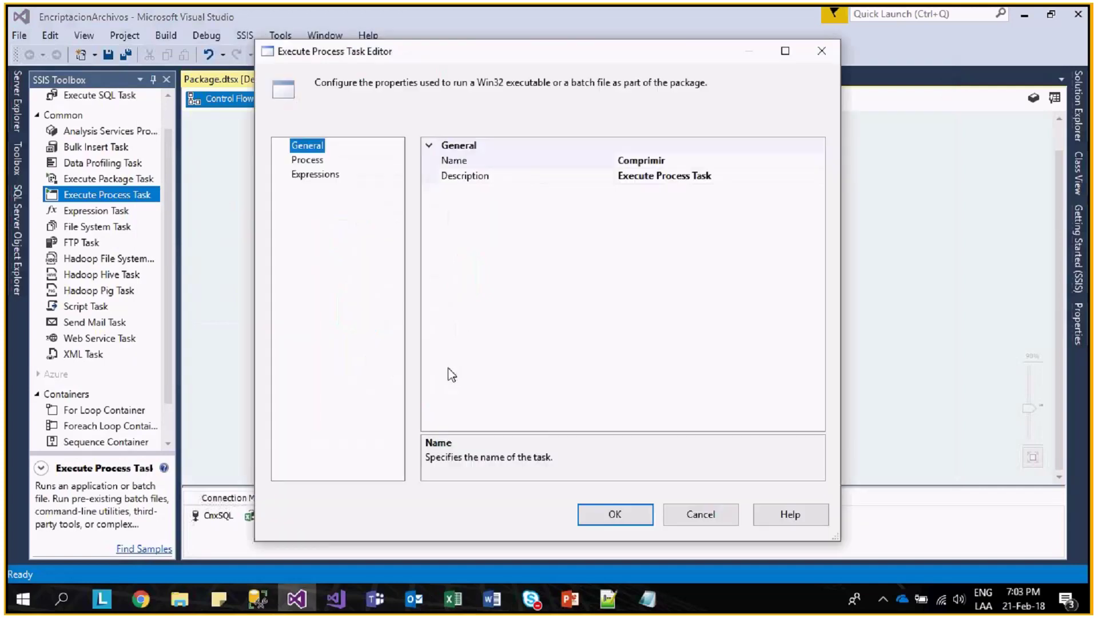
click(307, 159)
click(649, 190)
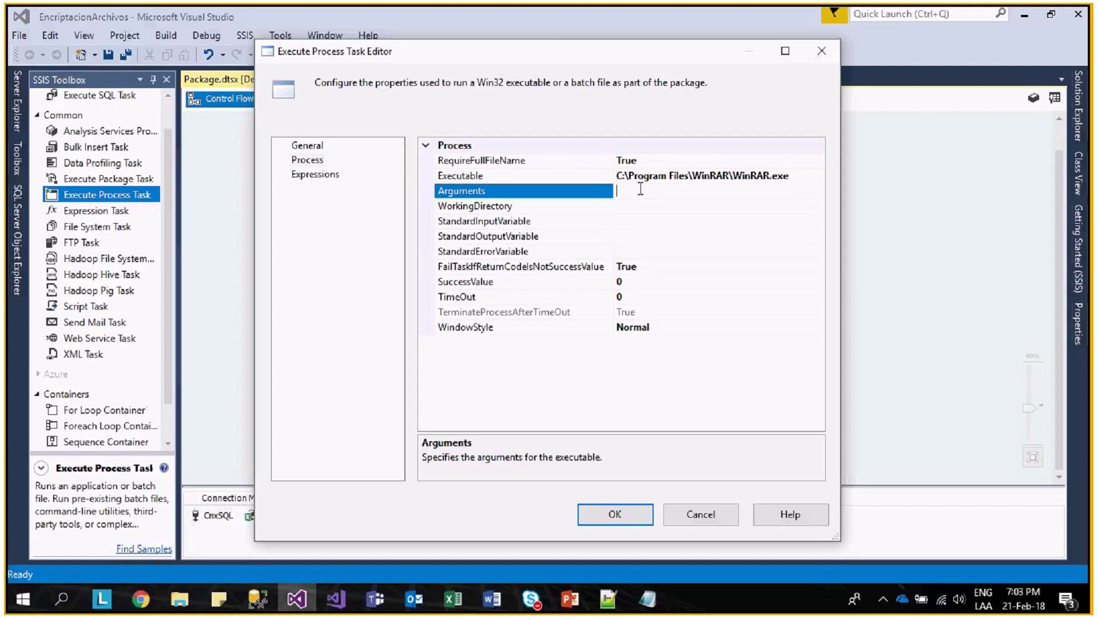
click(694, 515)
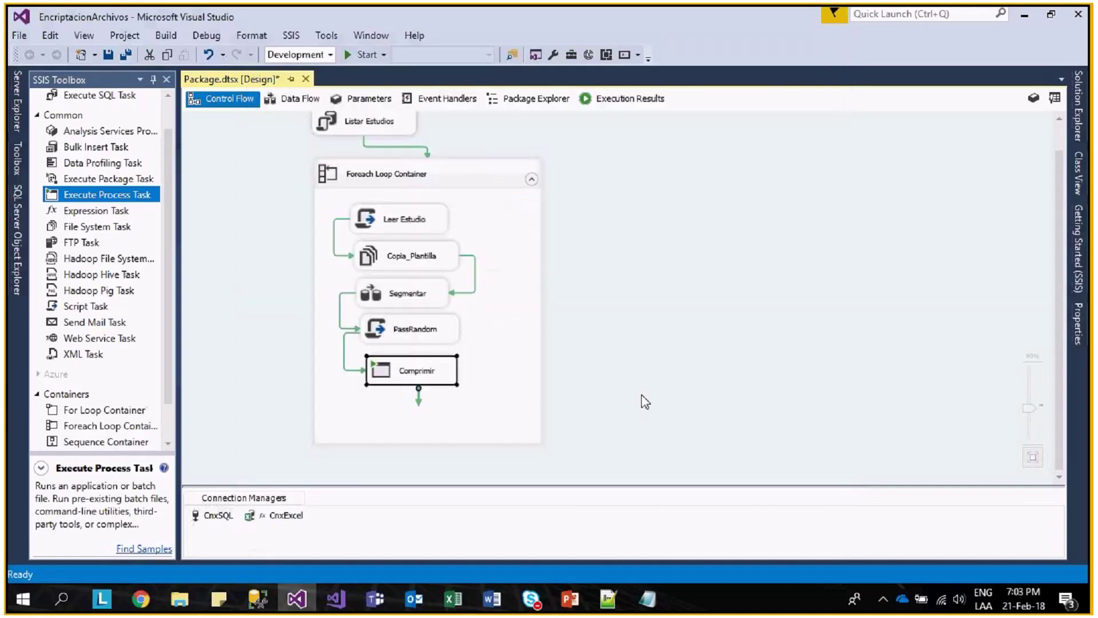
right_click(712, 379)
- Add a String package variable named password
click(709, 49)
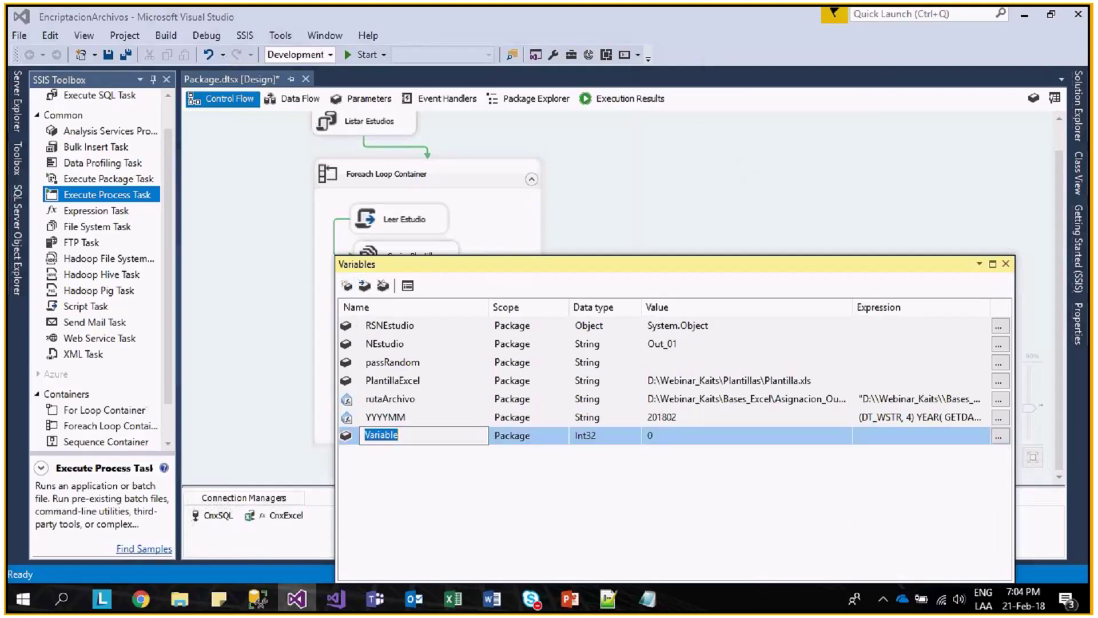
text(password)
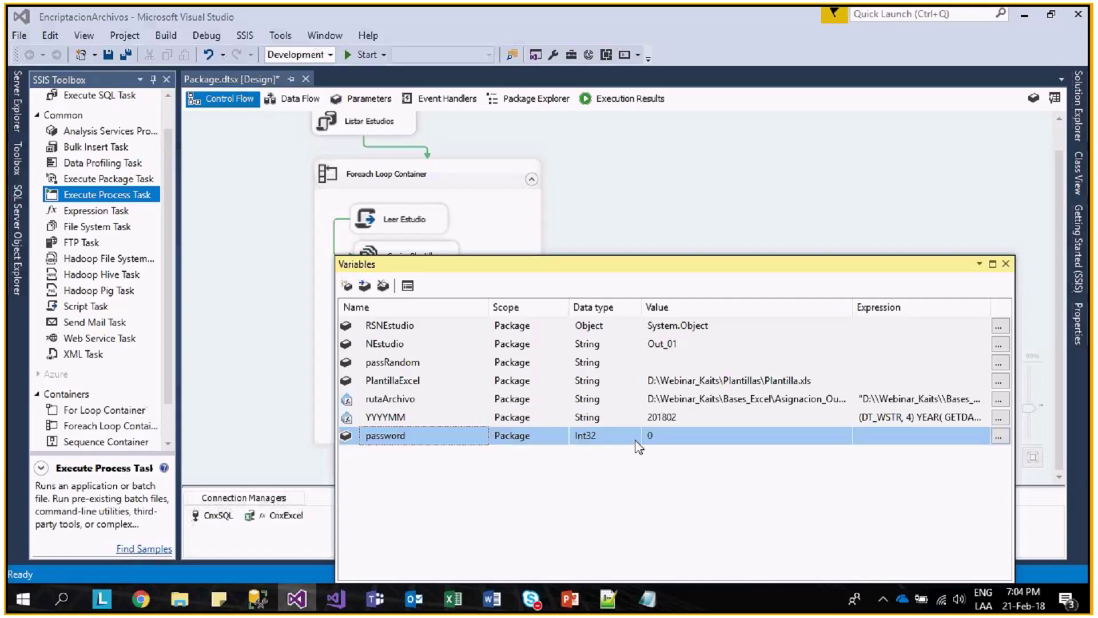
click(634, 435)
click(600, 524)
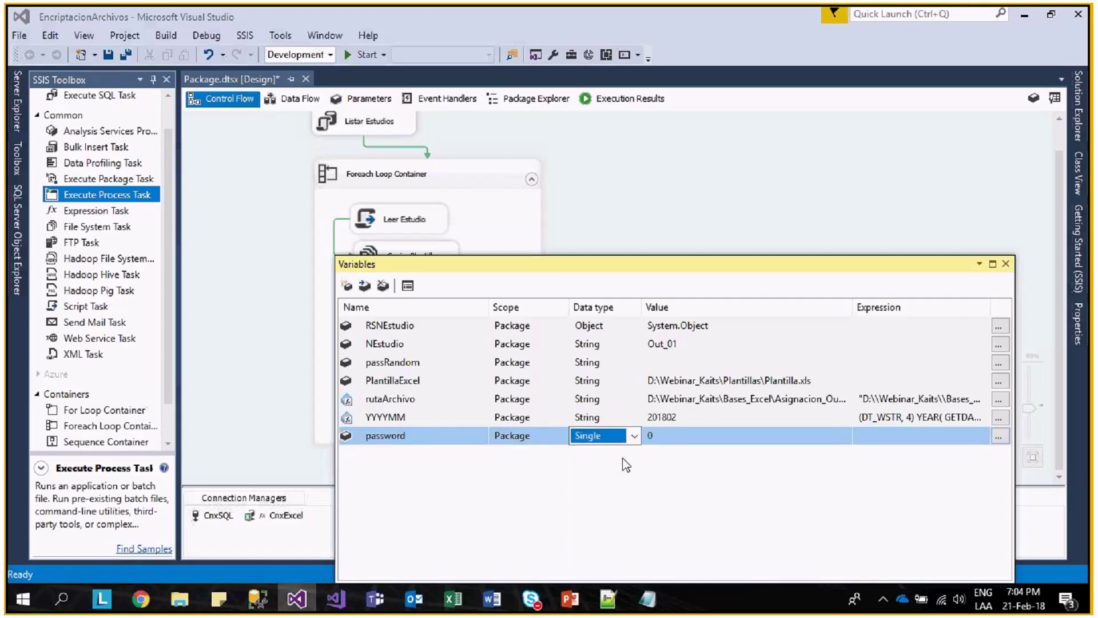
- Open the password variable's Expression Builder and start a quoted expression with "a"
click(999, 436)
click(360, 348)
text("")
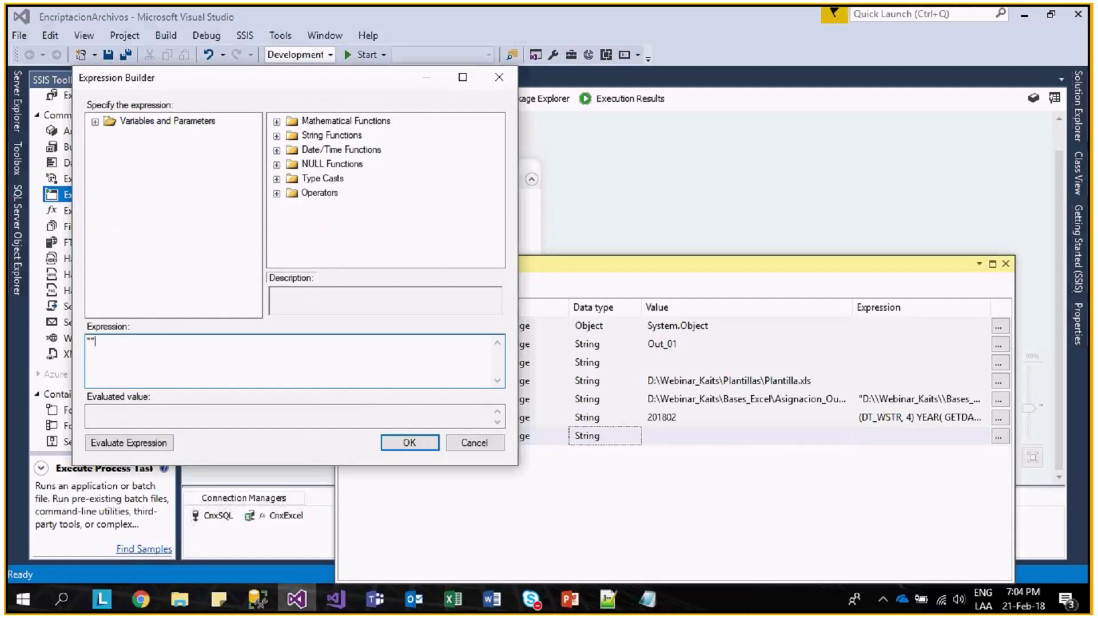
key(Left)
text(a)
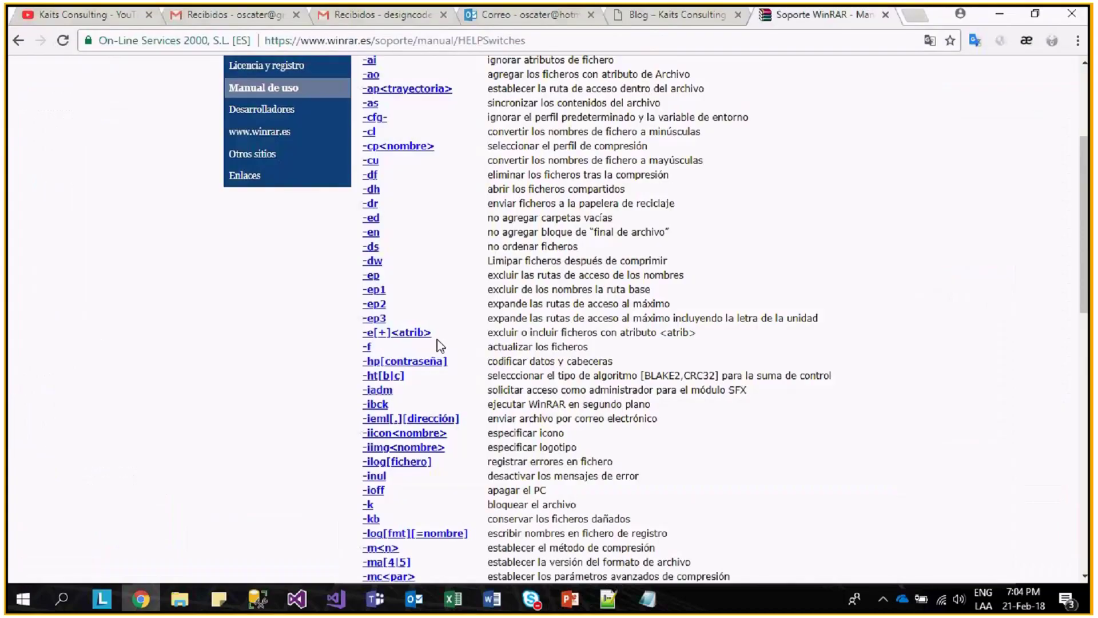
- Scroll the WinRAR switches list back to the top, then return to the Expression Builder
scroll(439, 345, down, 5)
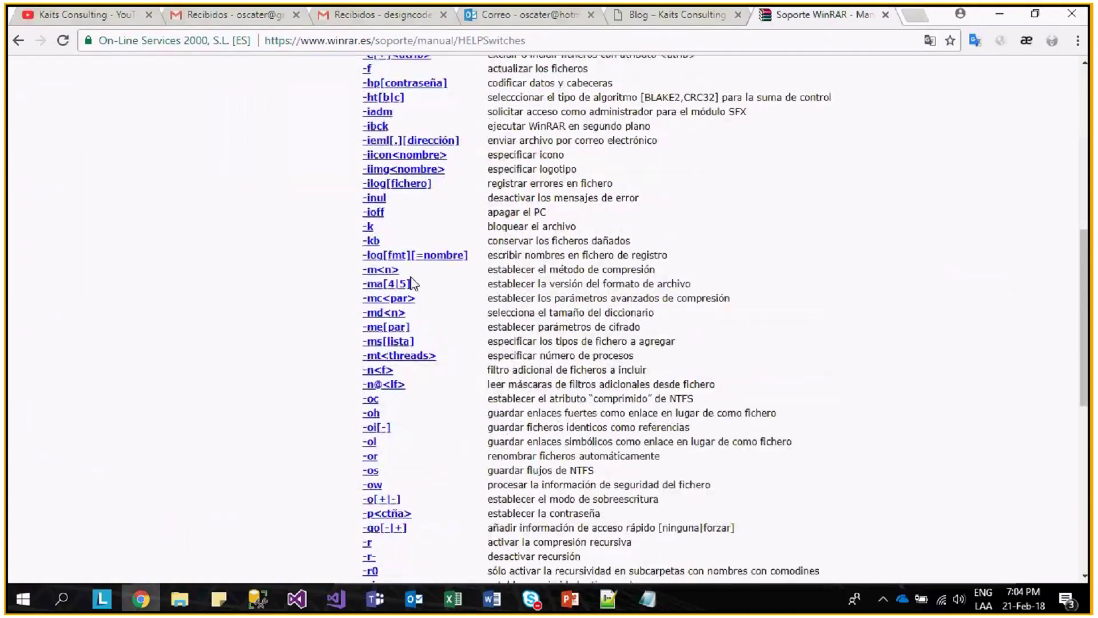
scroll(413, 282, down, 7)
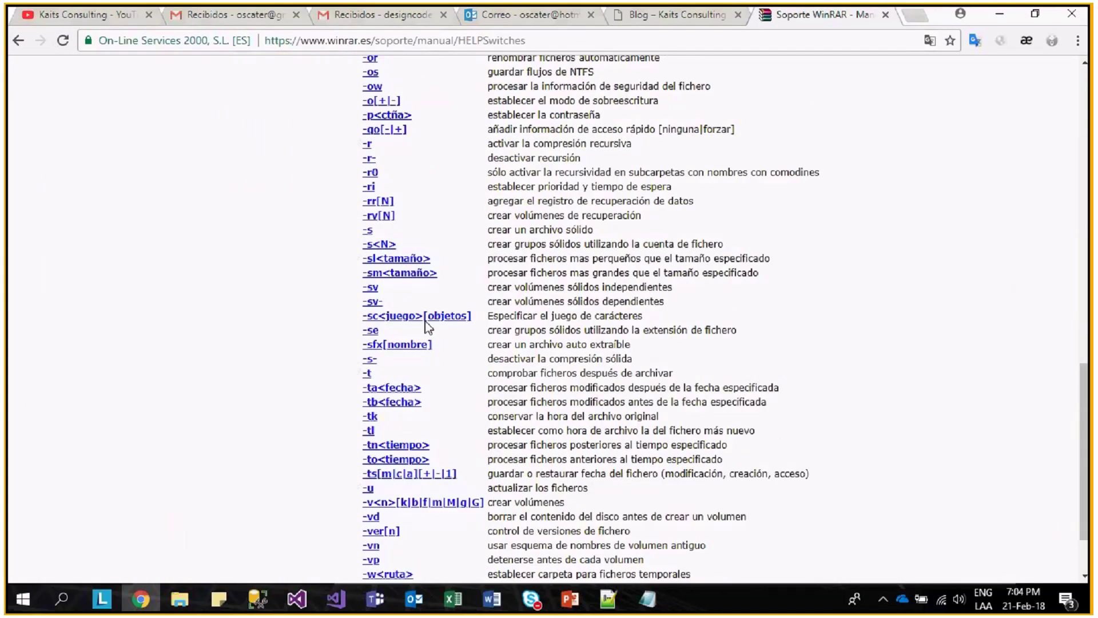
scroll(434, 326, down, 2)
key(Home)
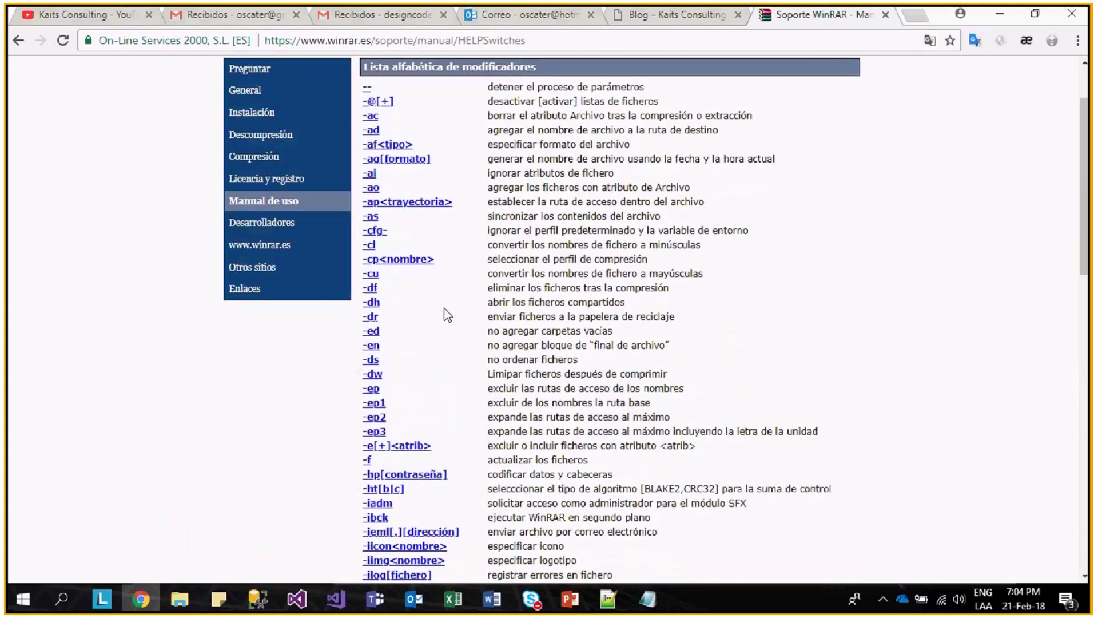
scroll(446, 313, up, 2)
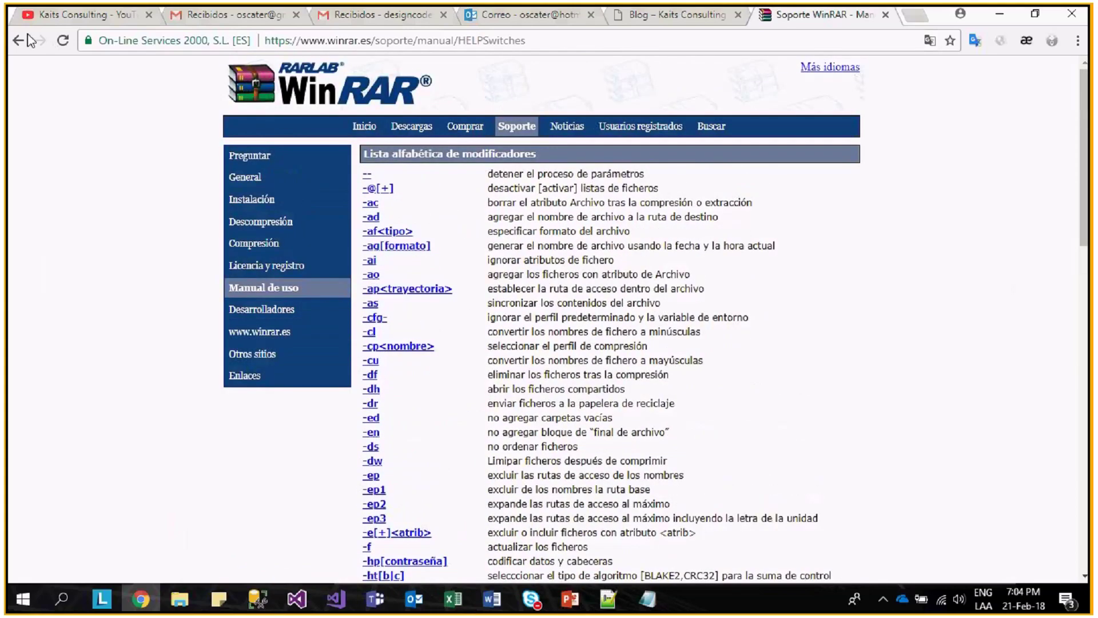
key(alt+Tab)
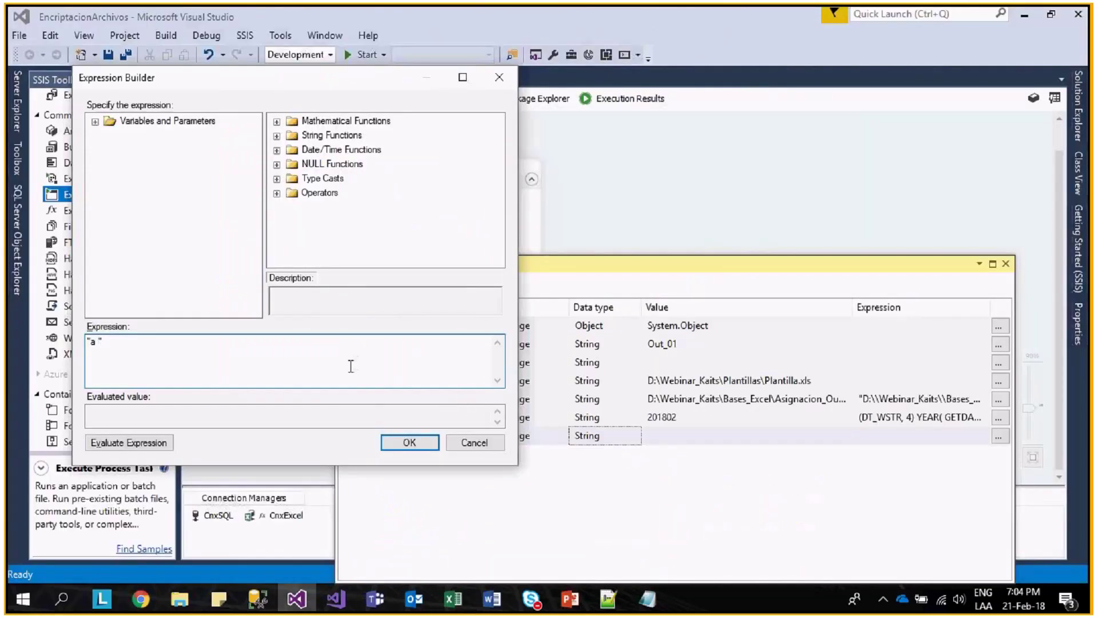
- Extend the expression to "a -afzip -hp" +
text(-az)
key(BackSpace)
text(fzip -hp" +)
- Insert @[User::passRandom] into the expression, then append + ""
double_click(106, 123)
click(170, 179)
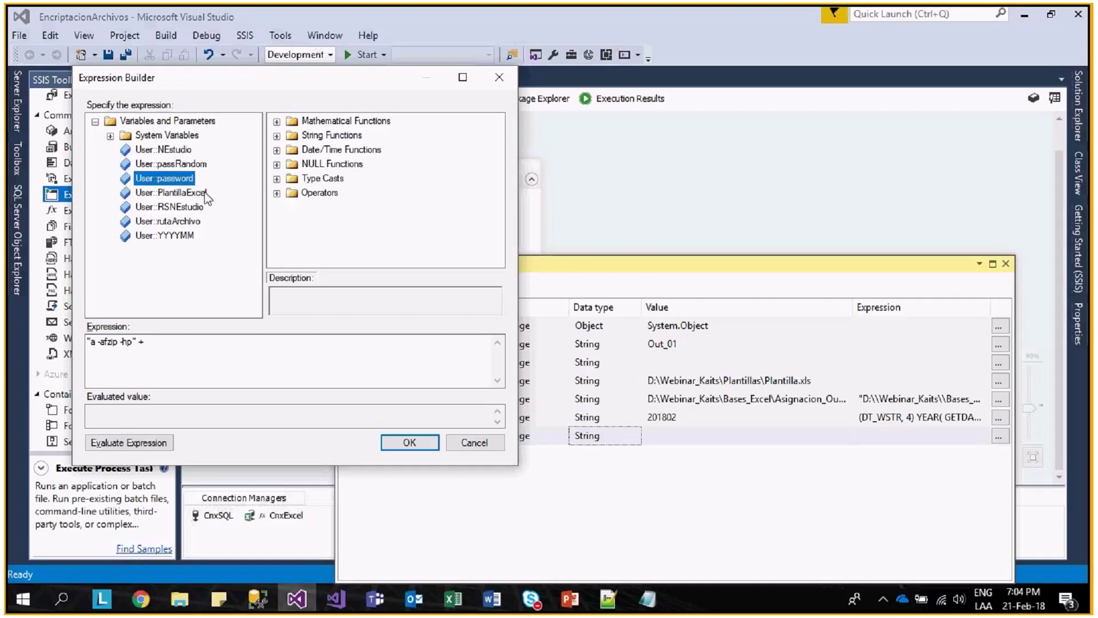
drag(173, 164, 251, 359)
click(252, 359)
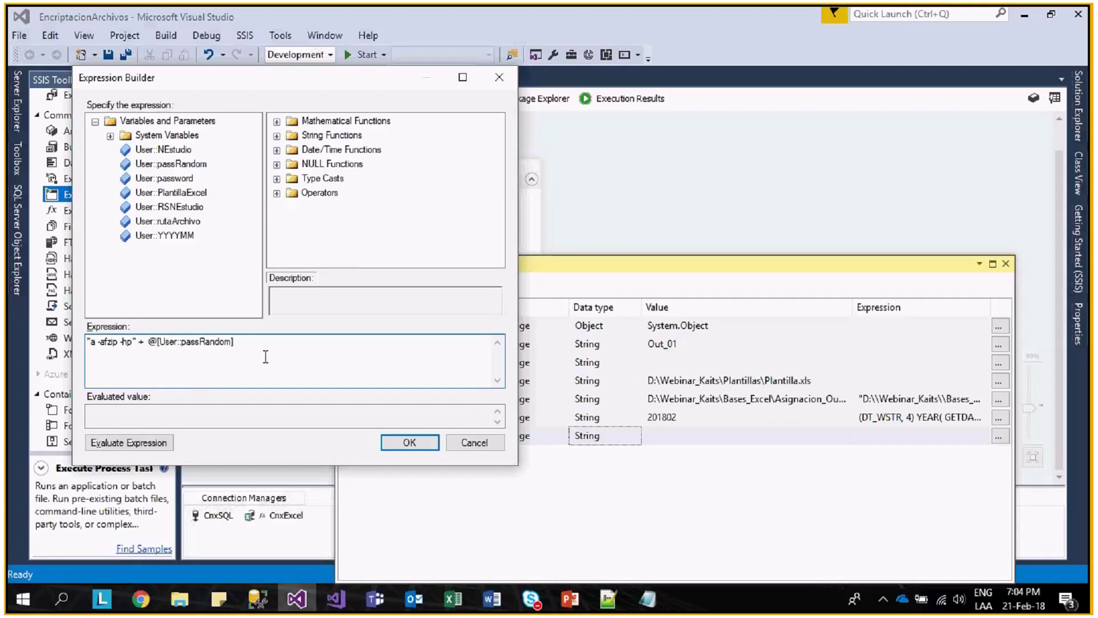
text(+ "")
key(Left)
- Compress Asignacion_Out_01_201802 into a zipped folder in Bases_Excel, keeping the default name
click(188, 602)
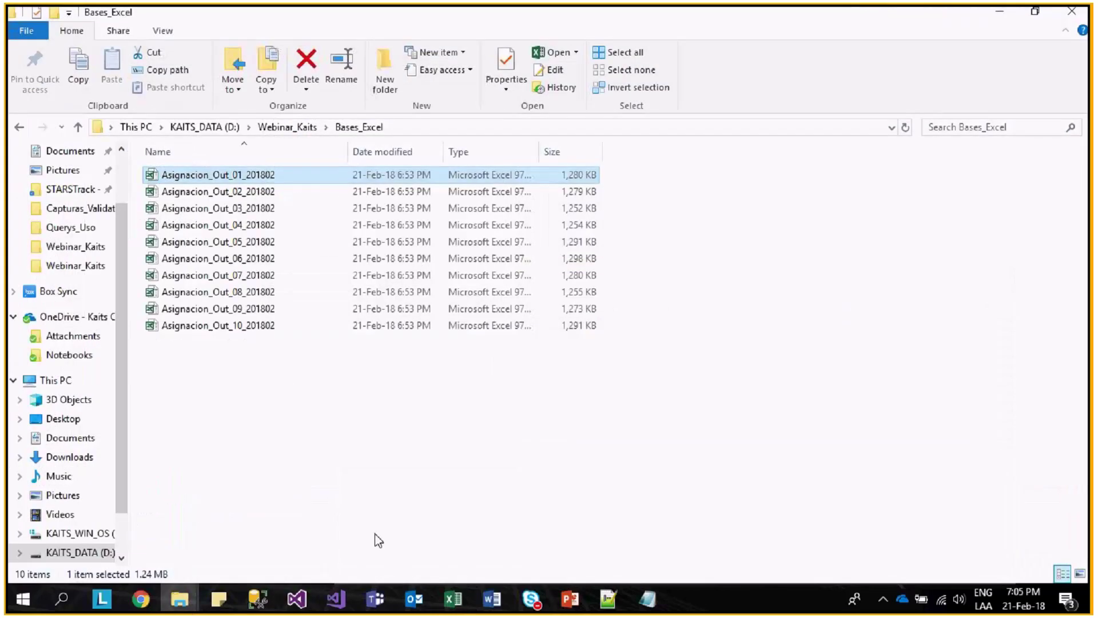
right_click(226, 174)
mouse_move(520, 400)
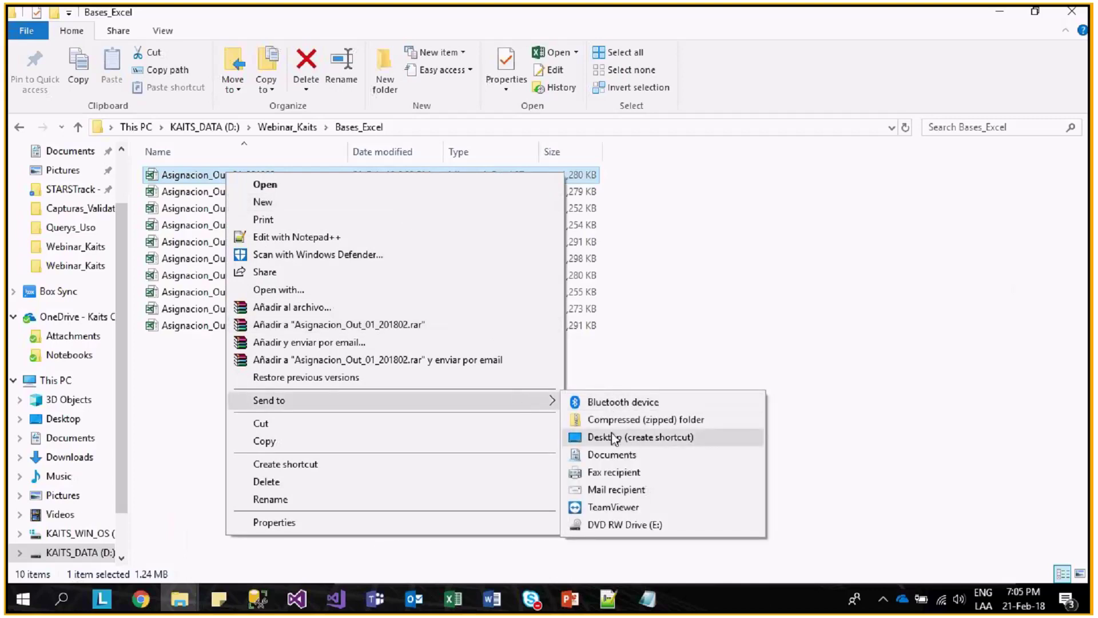
click(621, 420)
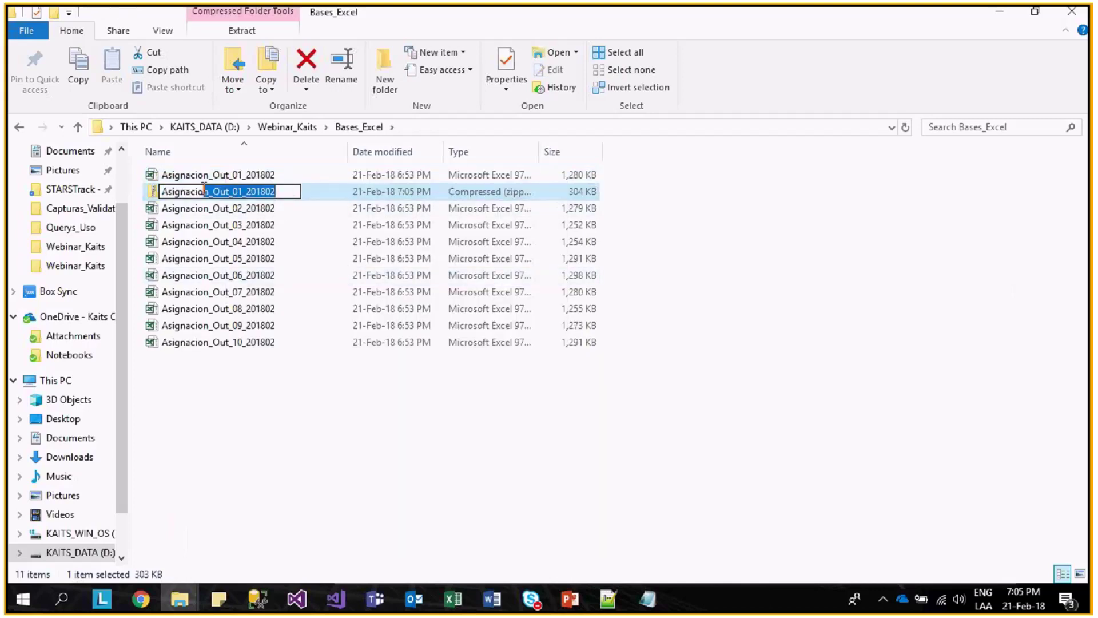
click(248, 191)
key(Return)
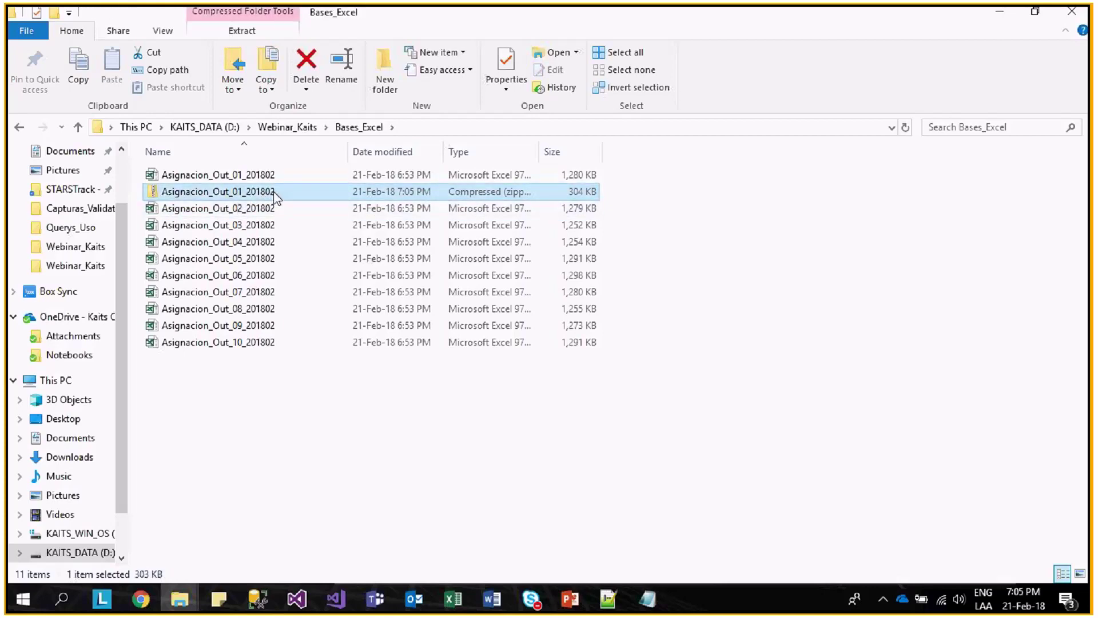
key(alt+Tab)
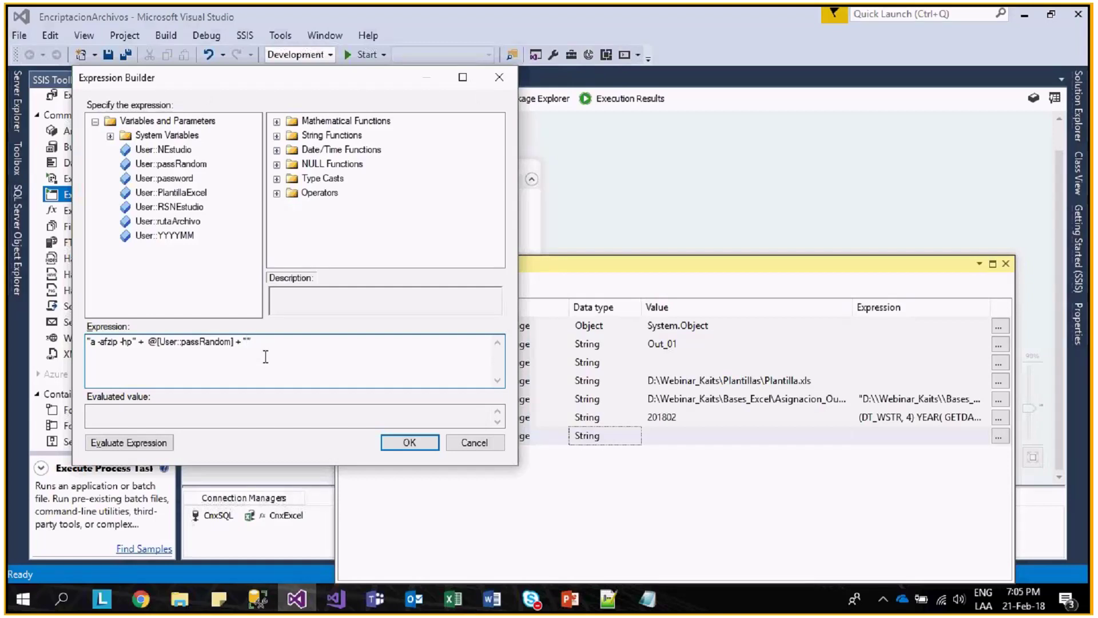
- Extend the password expression with "Asignacion_", NEstudio, "_" and YYYYMM, then evaluate it
text(Asignacion_" +)
drag(163, 149, 372, 358)
click(434, 341)
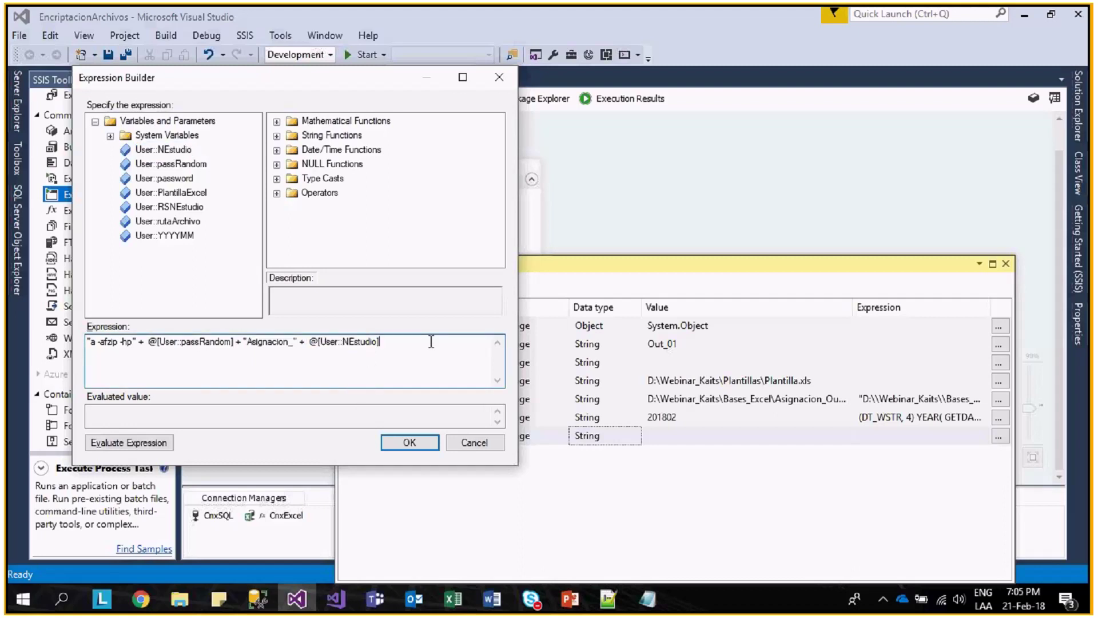
text(+ "_"+")
key(BackSpace)
drag(186, 236, 426, 369)
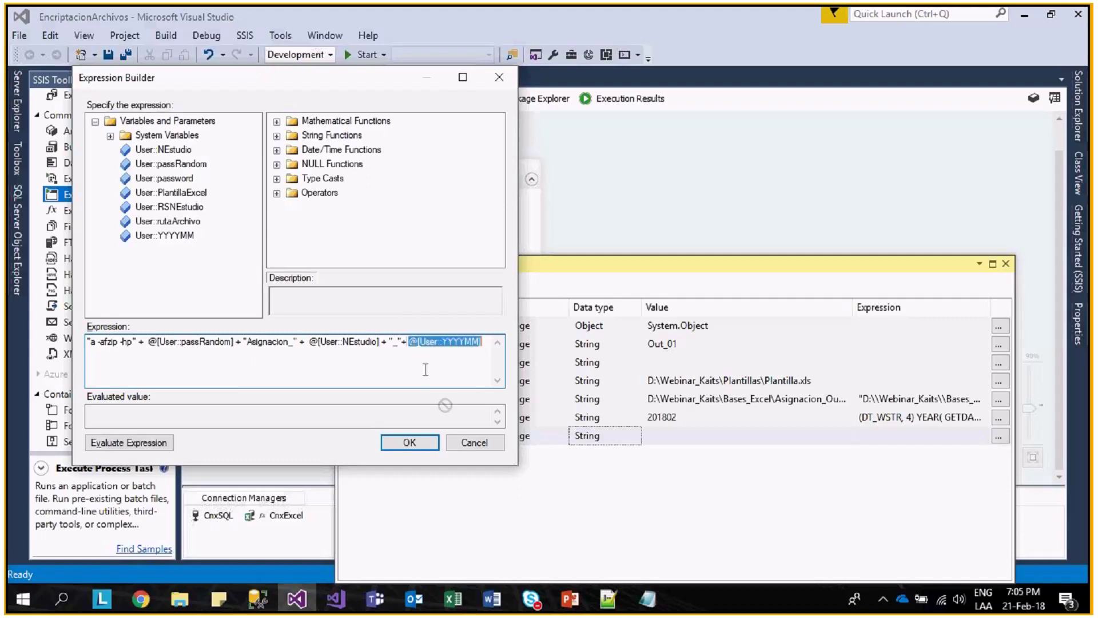
click(129, 443)
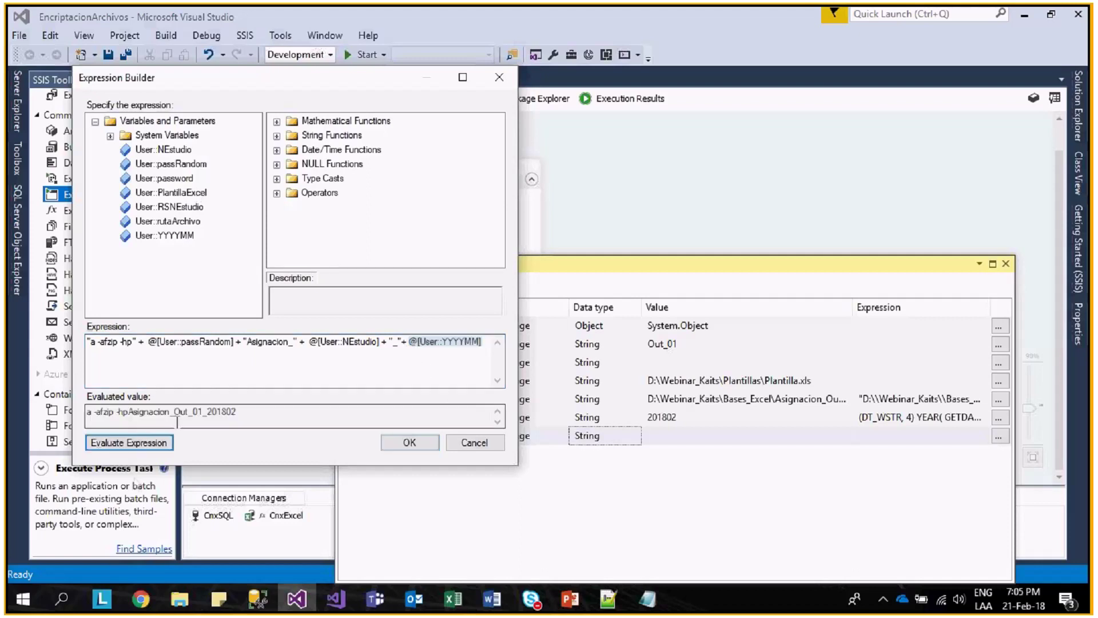
drag(128, 412, 247, 397)
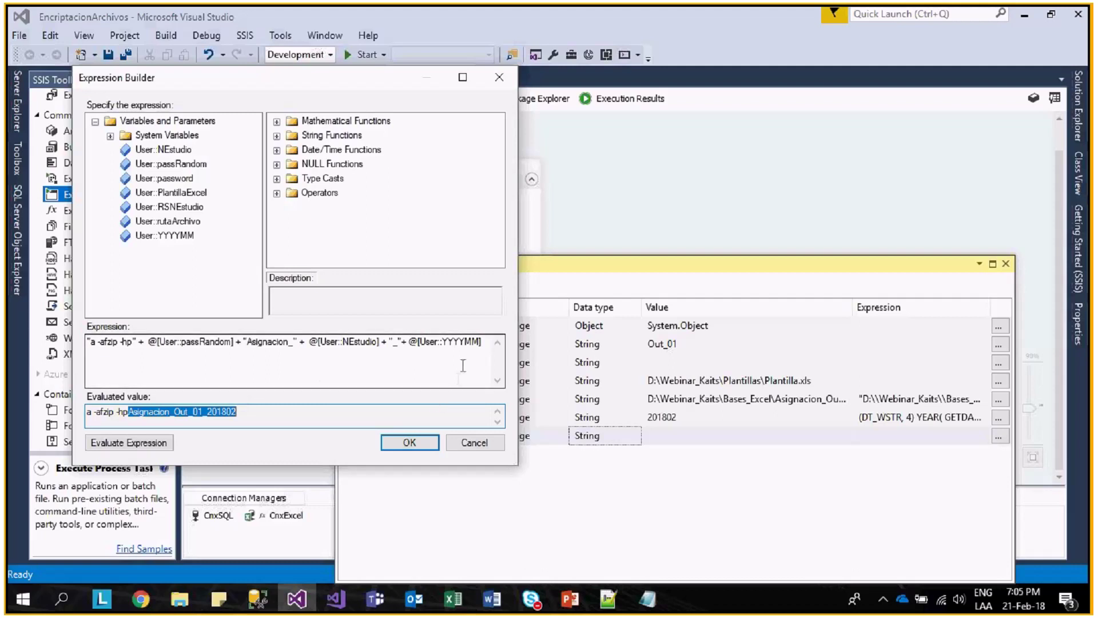
- Append a second copy of the Asignacion_ file-name part, preceded by a space
click(484, 341)
text(+)
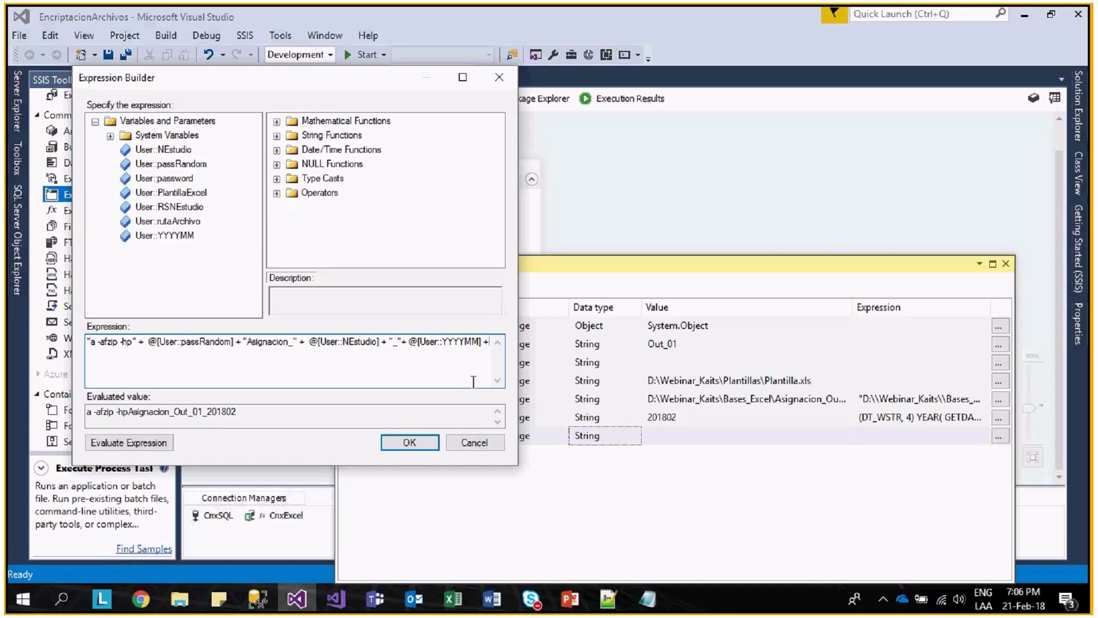
text( "")
drag(242, 341, 485, 342)
drag(303, 368, 71, 366)
text("Asignacion_" + @[User::NEstudio] + "_"+ @[User::YYYYMM])
click(128, 442)
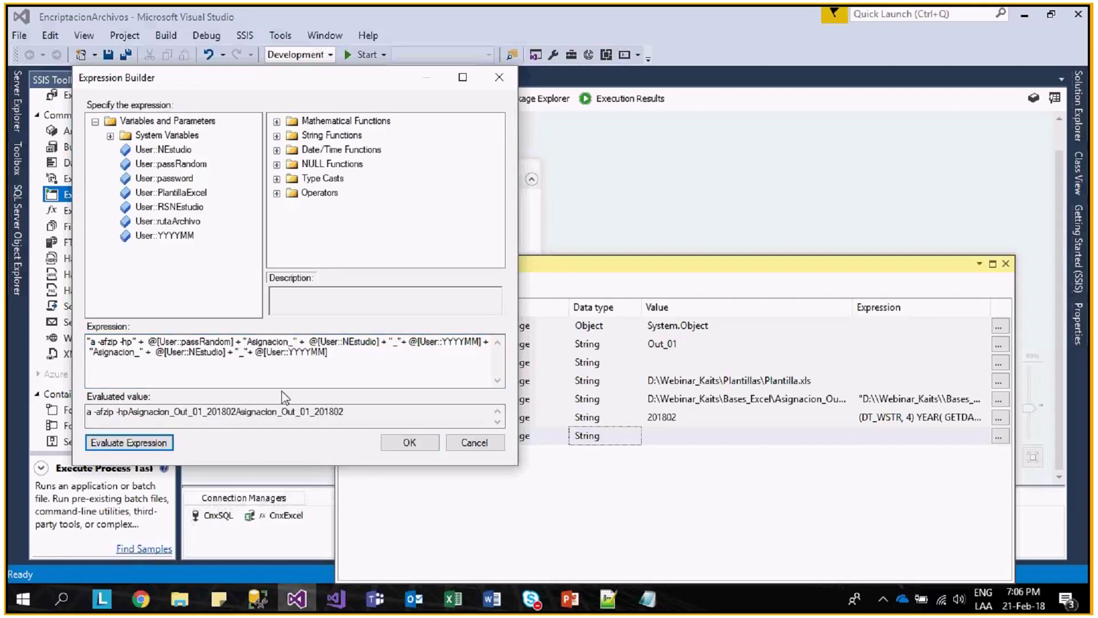
click(91, 352)
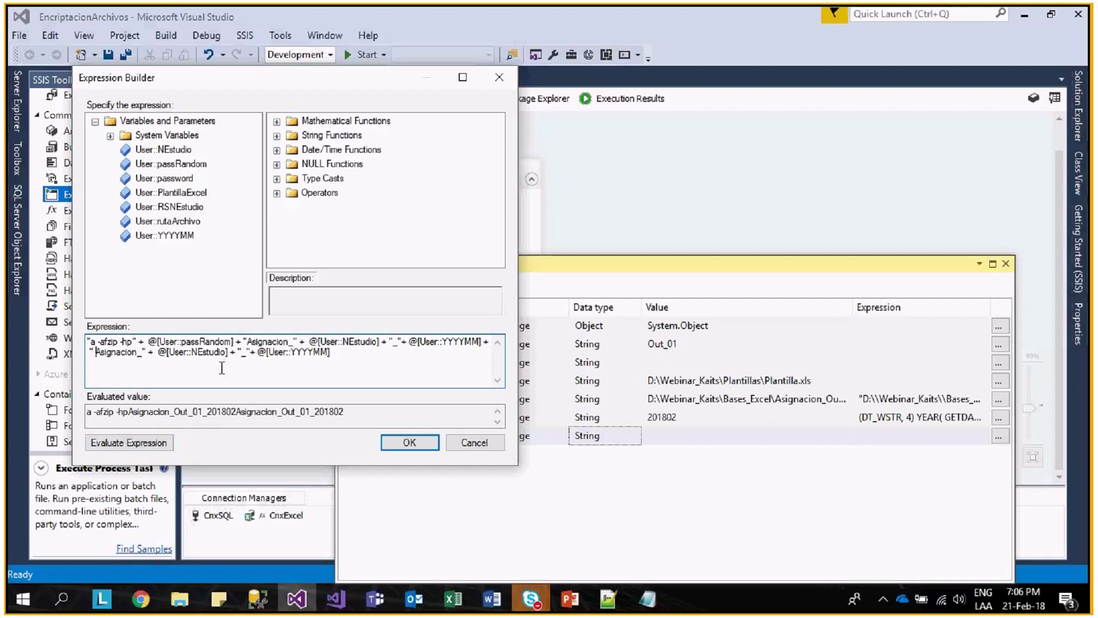
click(129, 442)
- Add the ".xls" extension, remove the stray 2, evaluate, and apply the expression
click(345, 359)
text(2)
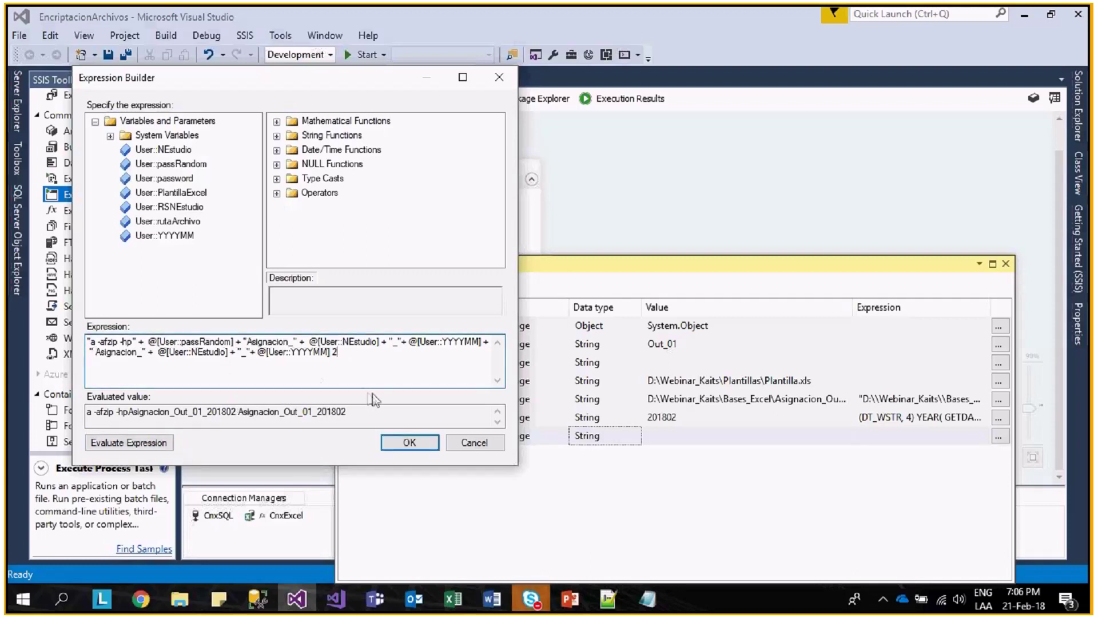
text(+".xls")
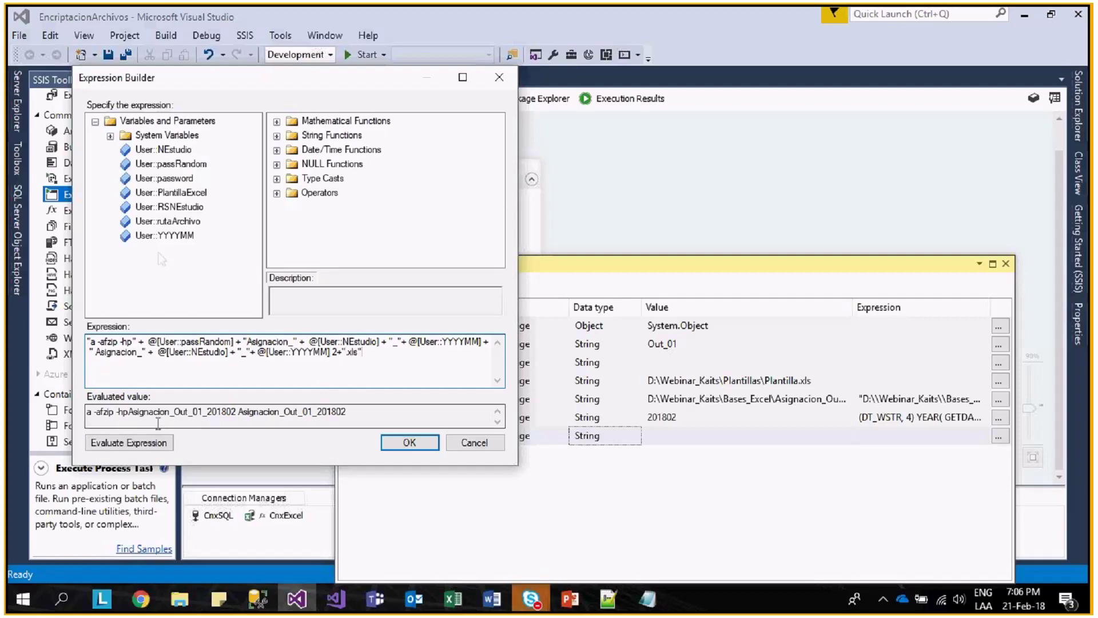
click(156, 443)
key(Return)
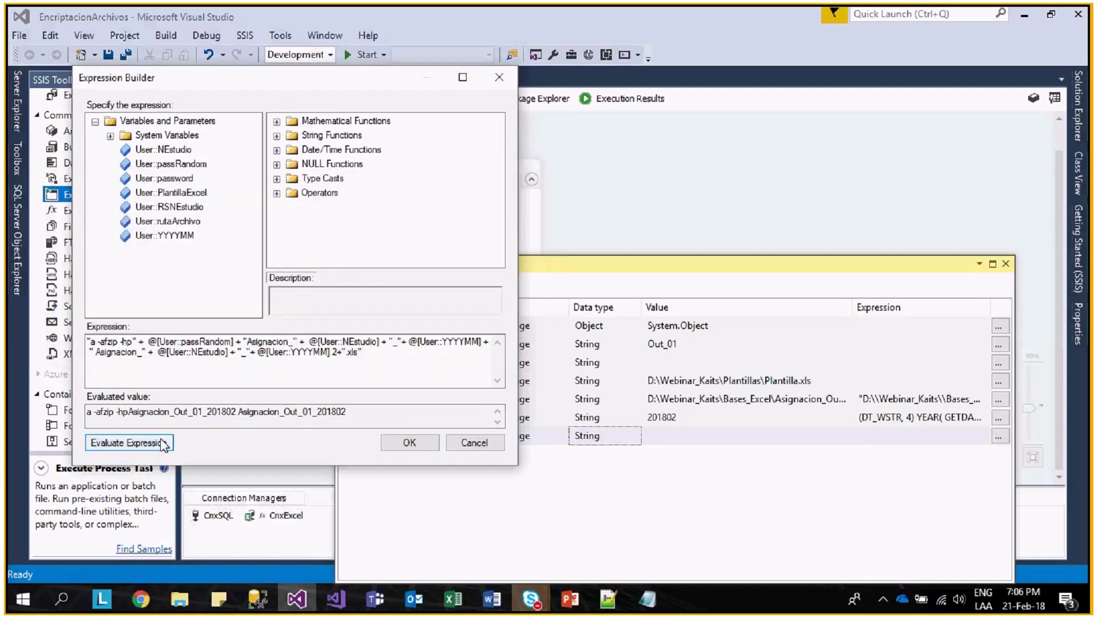
click(157, 443)
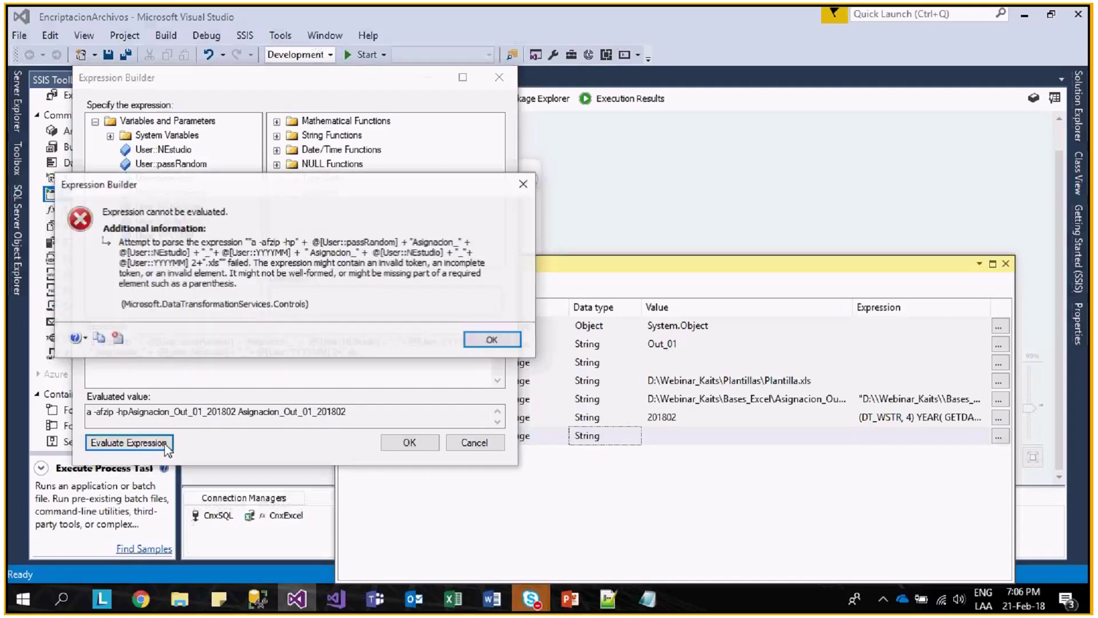
click(490, 340)
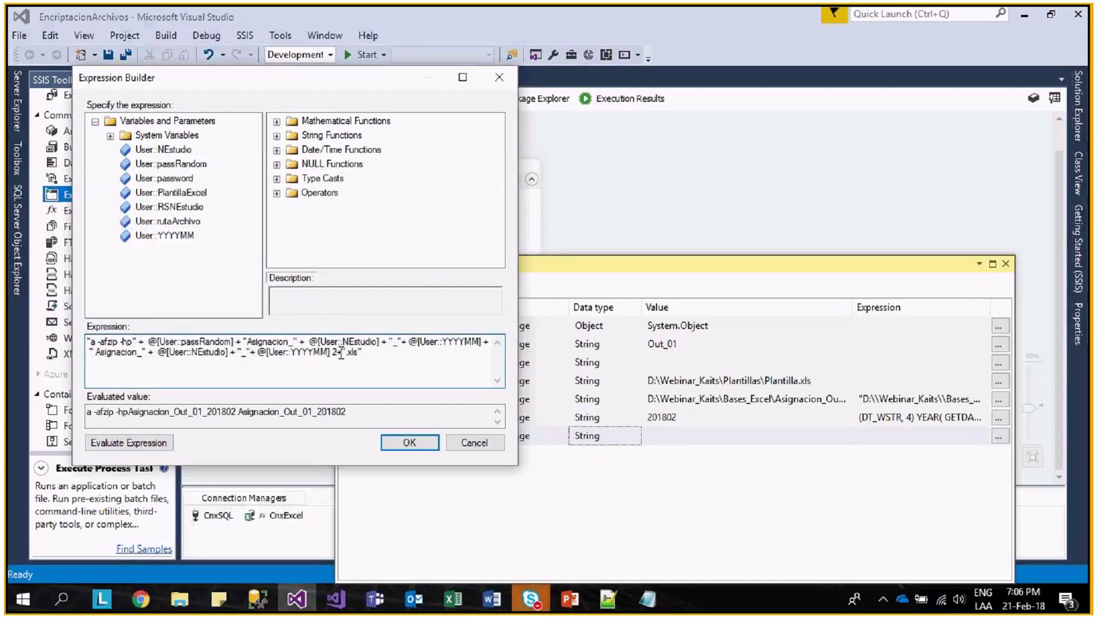
key(BackSpace)
click(128, 444)
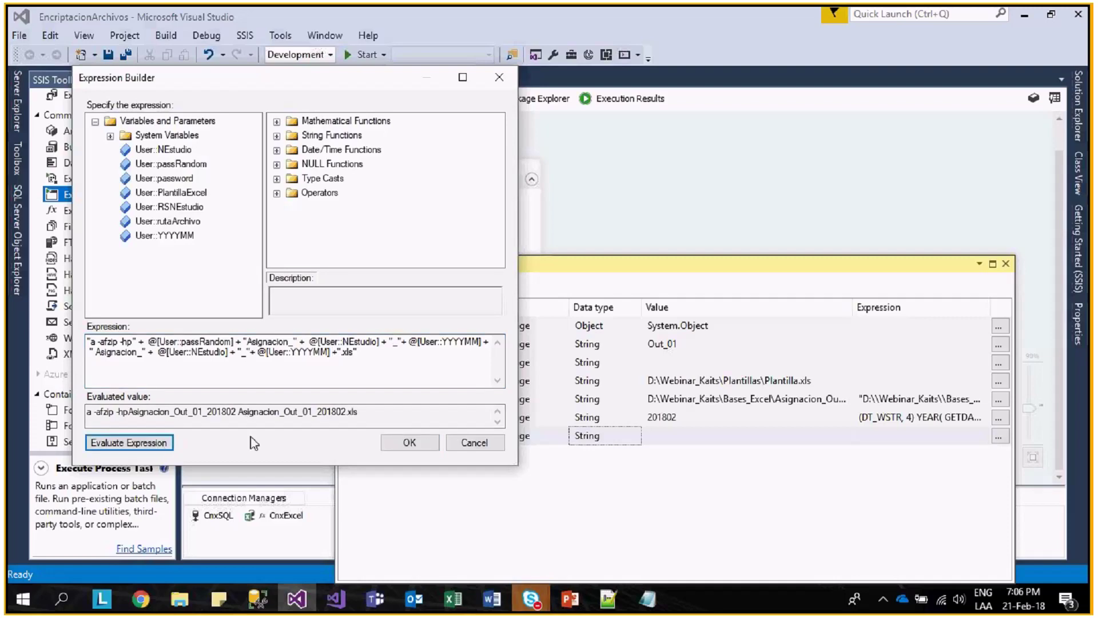
click(419, 448)
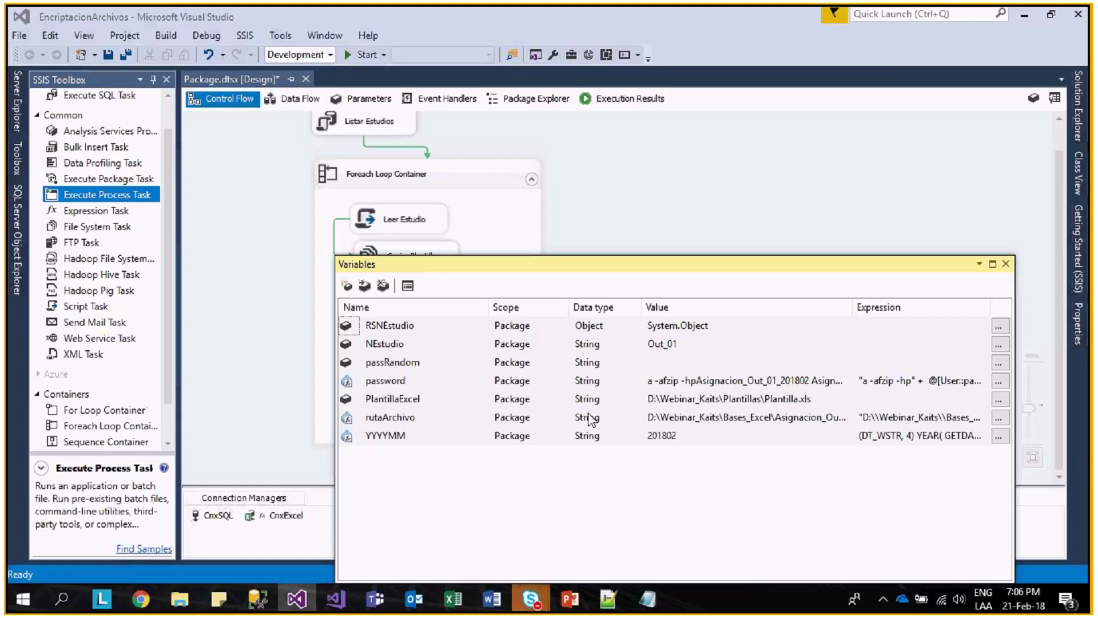
- Review the passRandom and password variables without changes, then close the Variables window
click(744, 362)
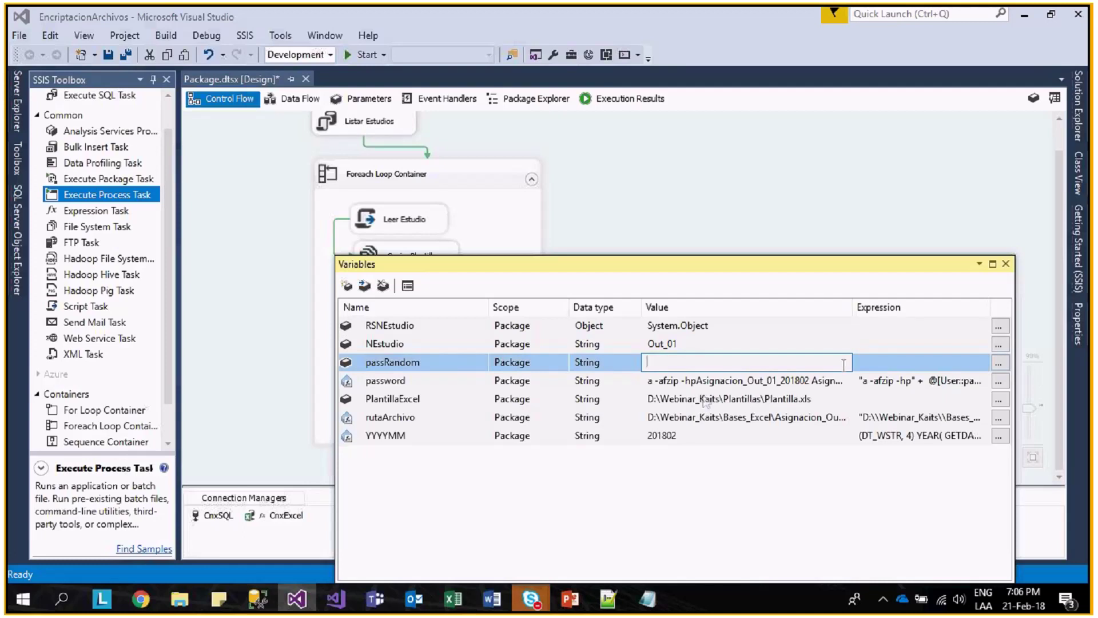
click(695, 466)
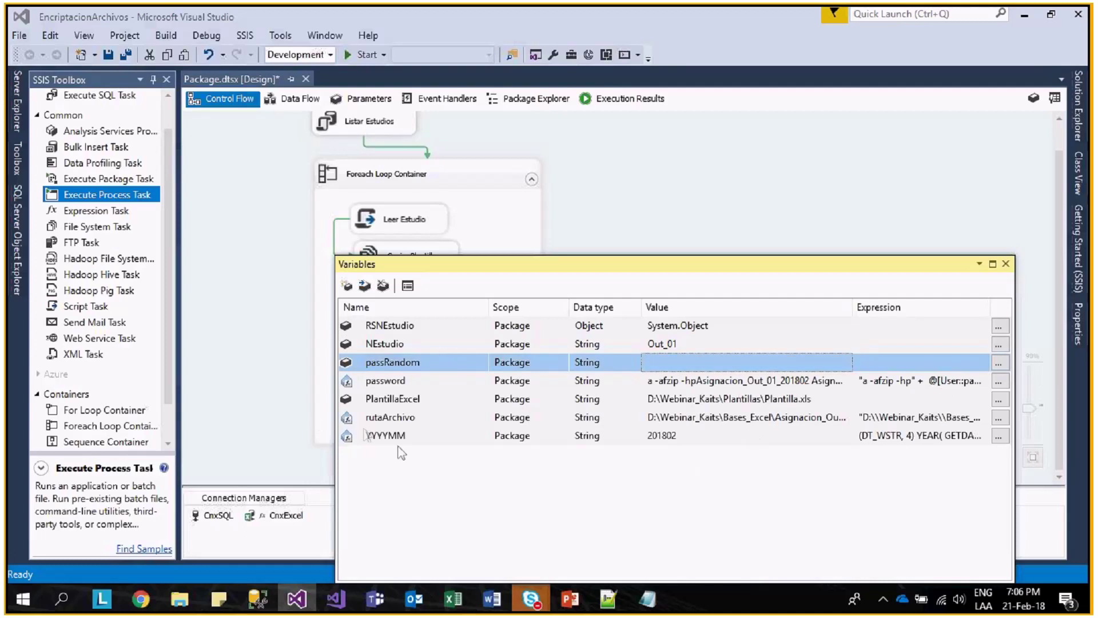
double_click(432, 381)
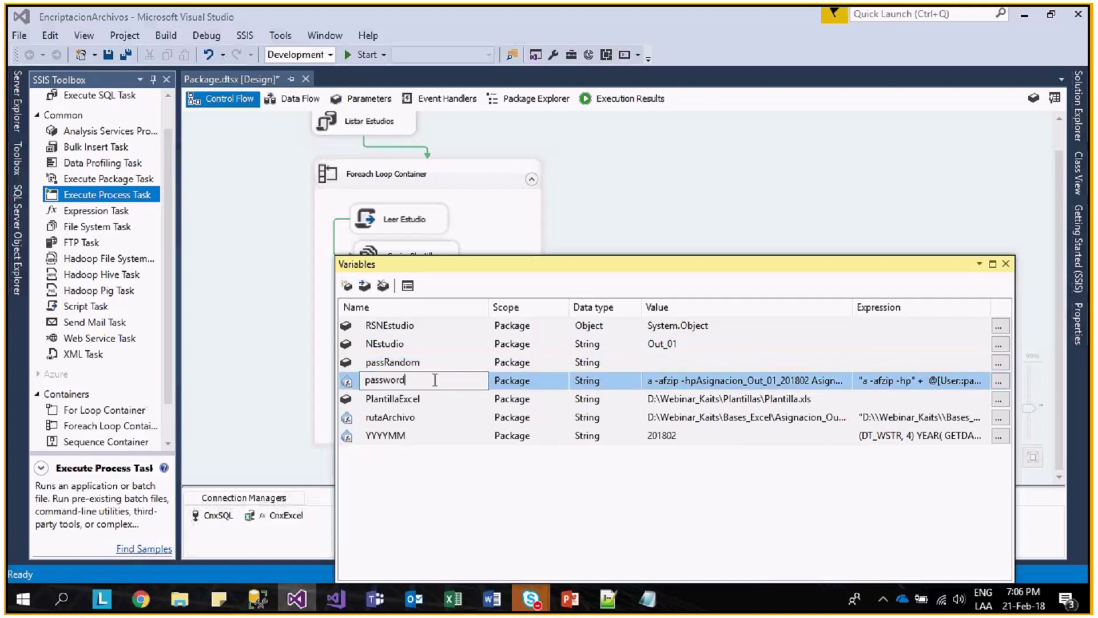
click(1005, 264)
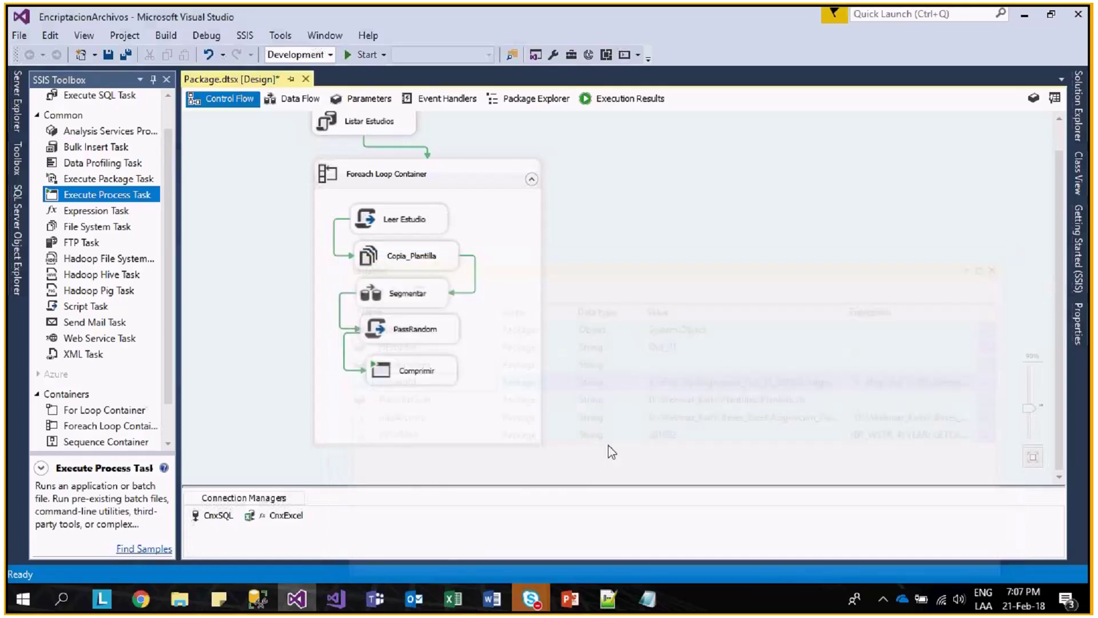
- Add a property expression for the Comprimir task's Arguments property
click(437, 380)
key(F4)
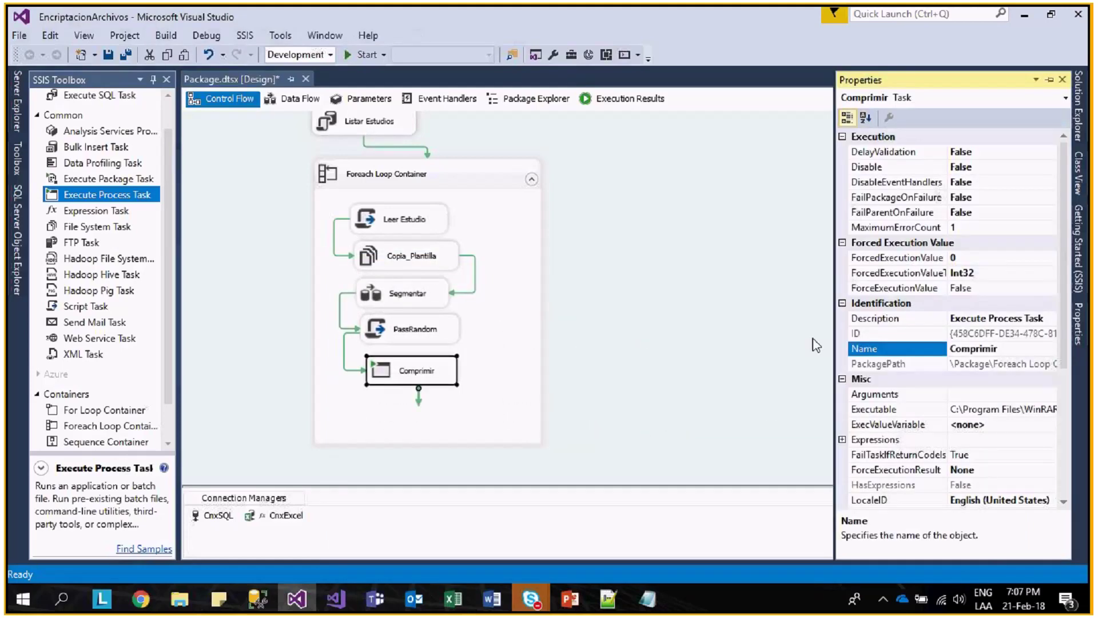
click(892, 258)
scroll(893, 321, down, 1)
scroll(892, 350, down, 1)
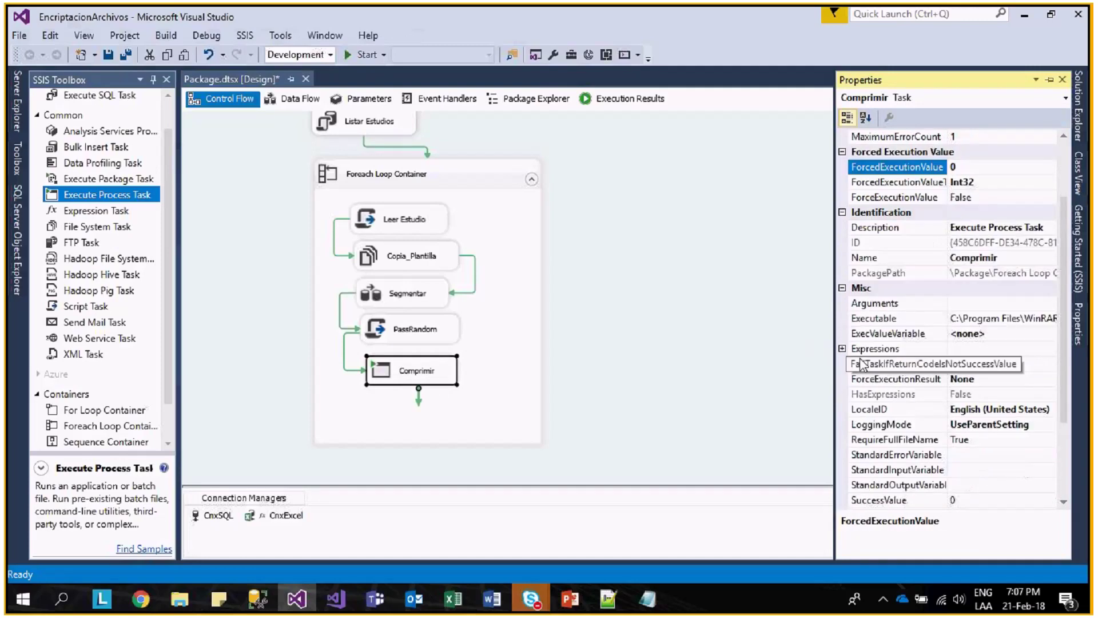
click(880, 348)
click(1051, 348)
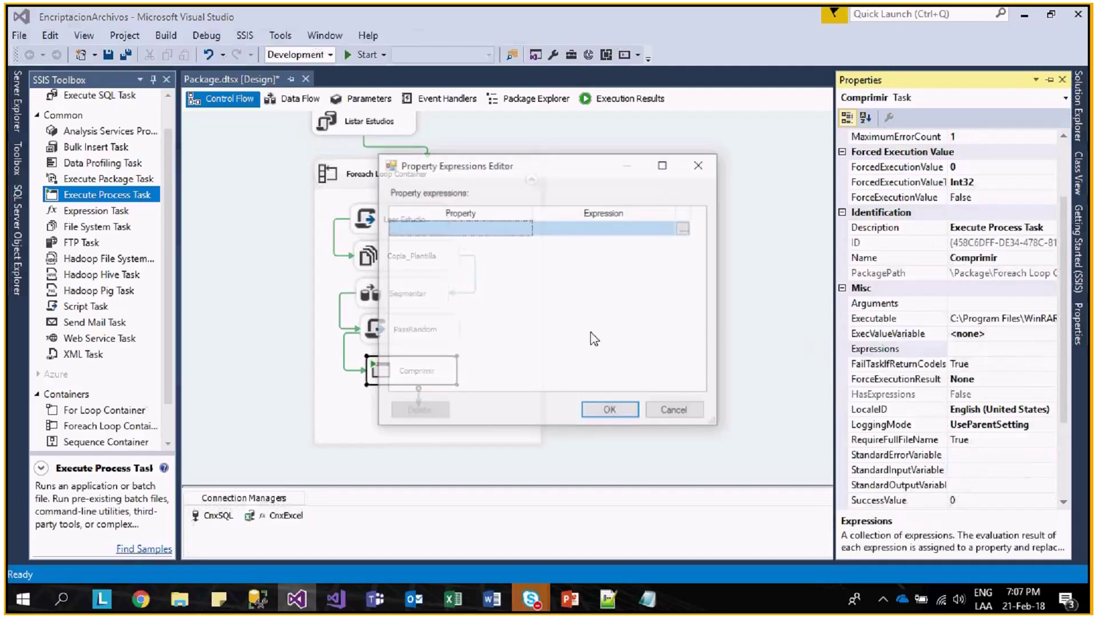
click(518, 228)
click(435, 240)
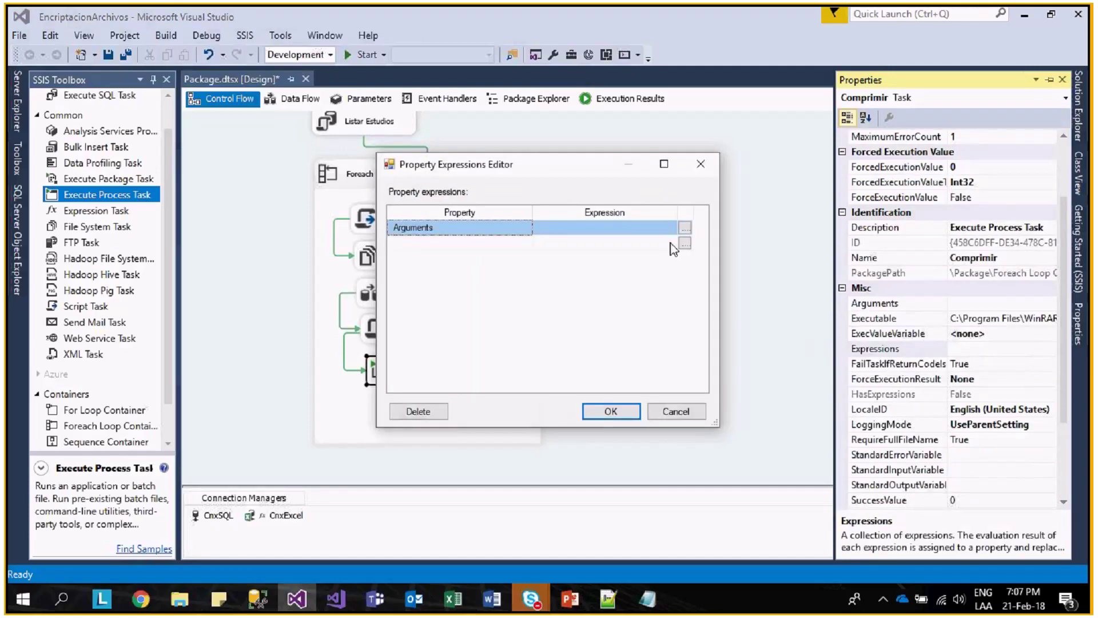
- Set the Arguments expression to @[User::password], evaluate it, and confirm
click(685, 228)
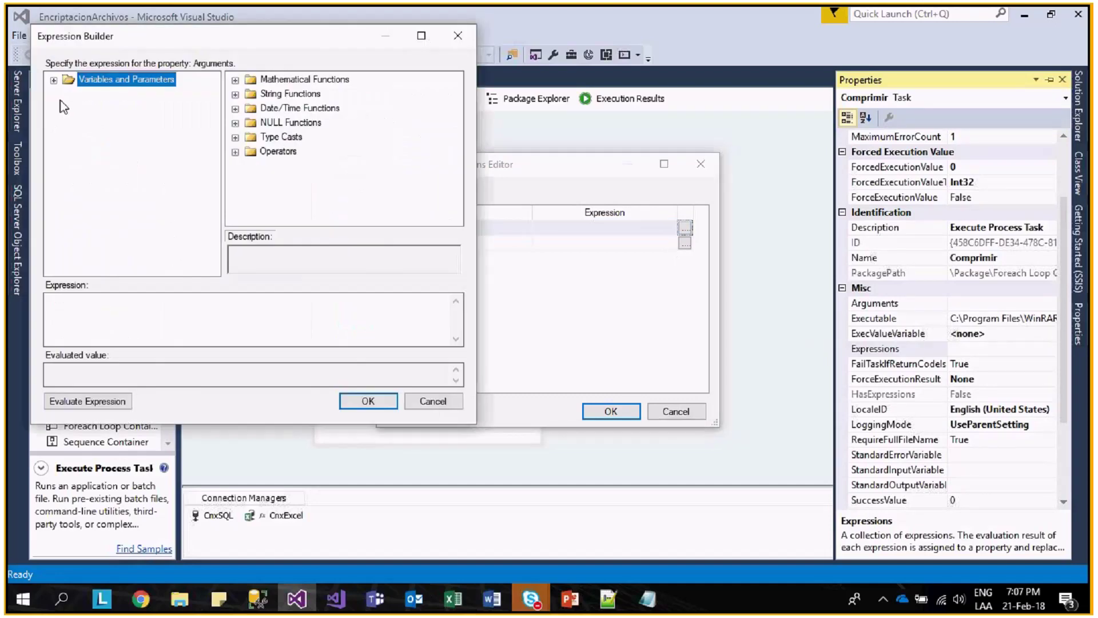
click(54, 80)
drag(123, 137, 172, 317)
click(79, 400)
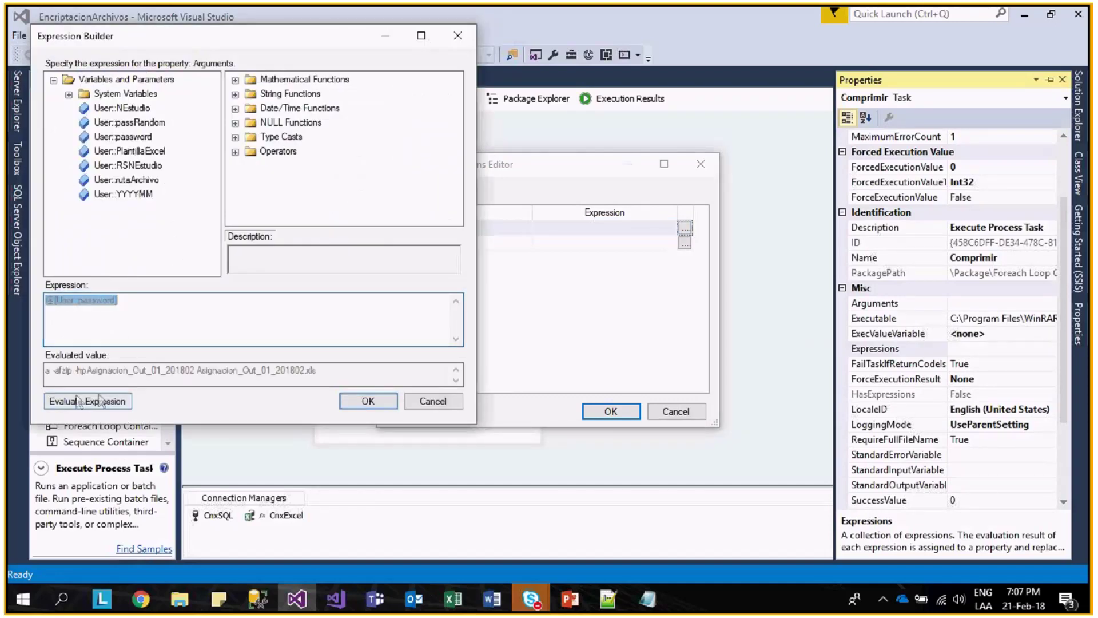
click(371, 402)
click(625, 413)
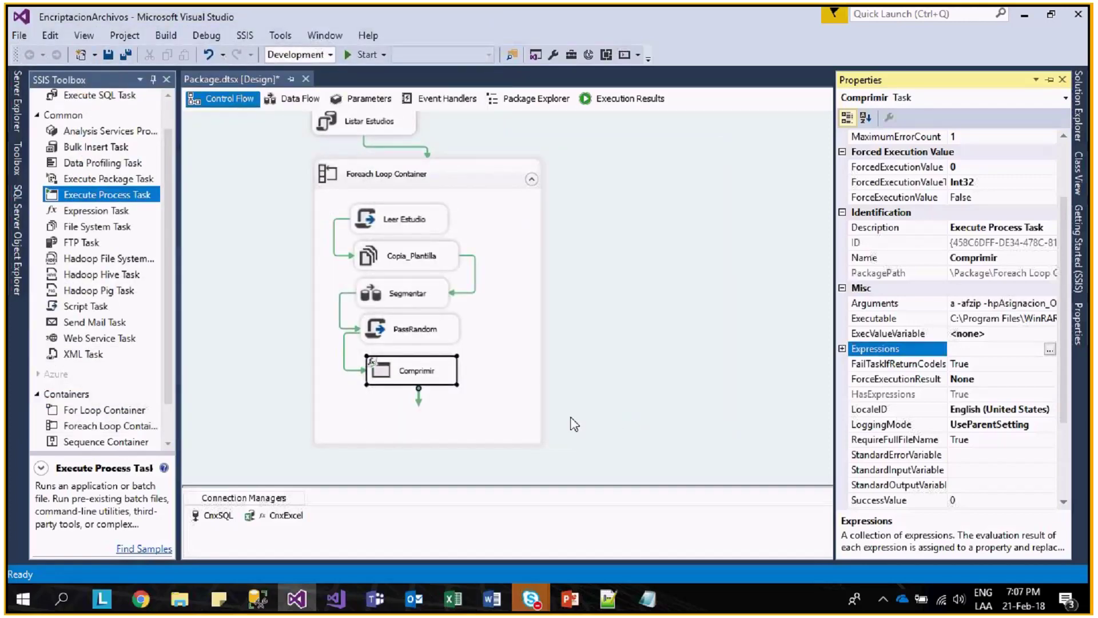
- Inspect Comprimir's Process settings in the task editor, then cancel without saving
double_click(412, 370)
click(308, 160)
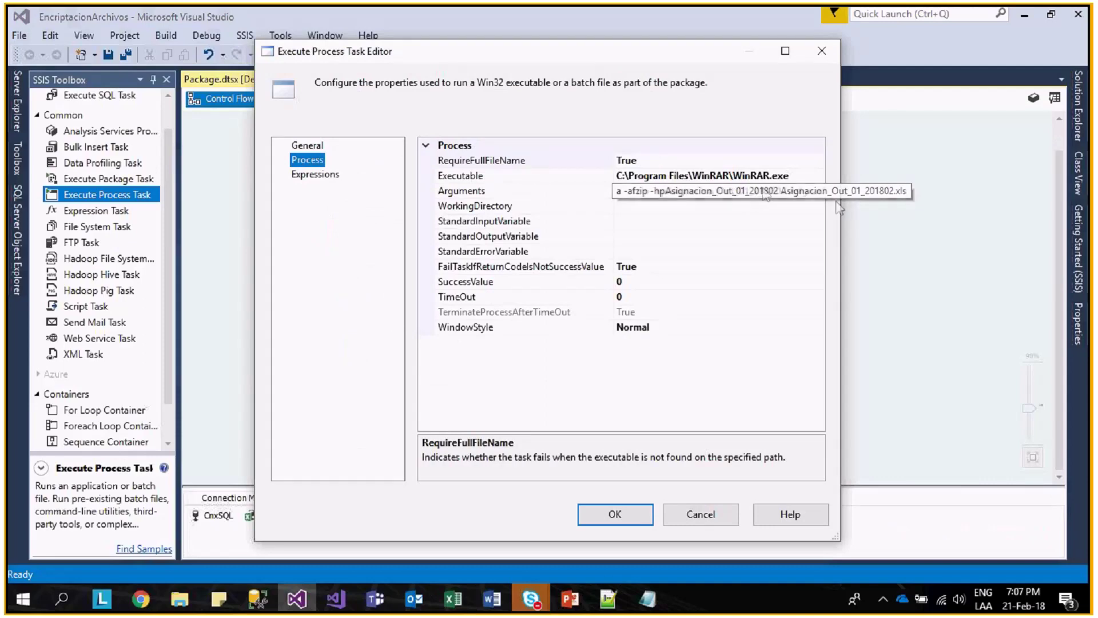
click(754, 206)
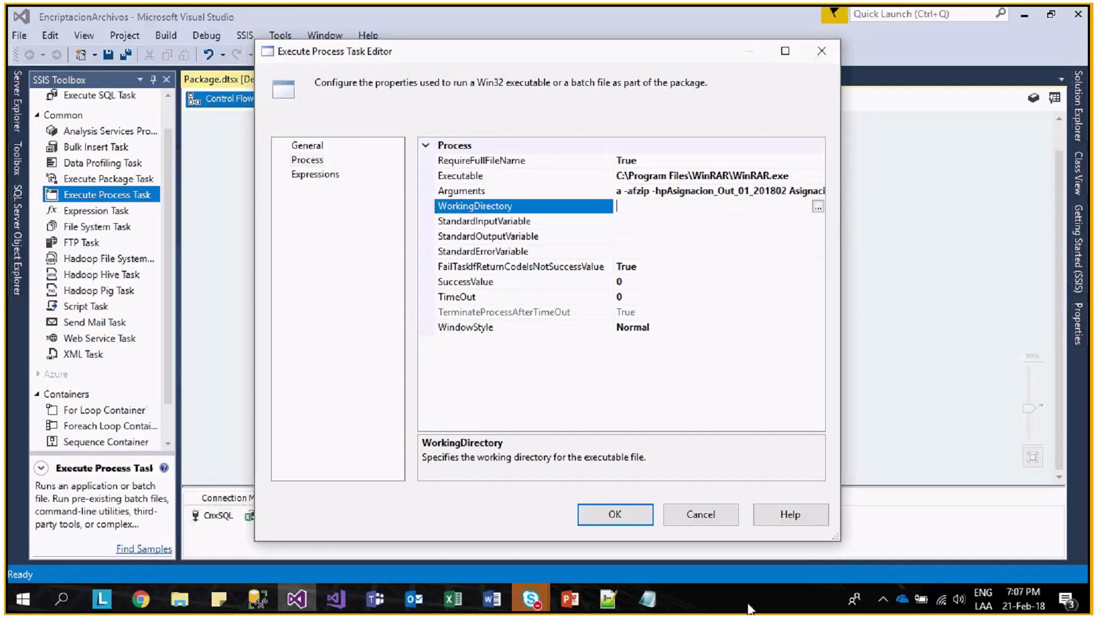
click(700, 515)
click(212, 372)
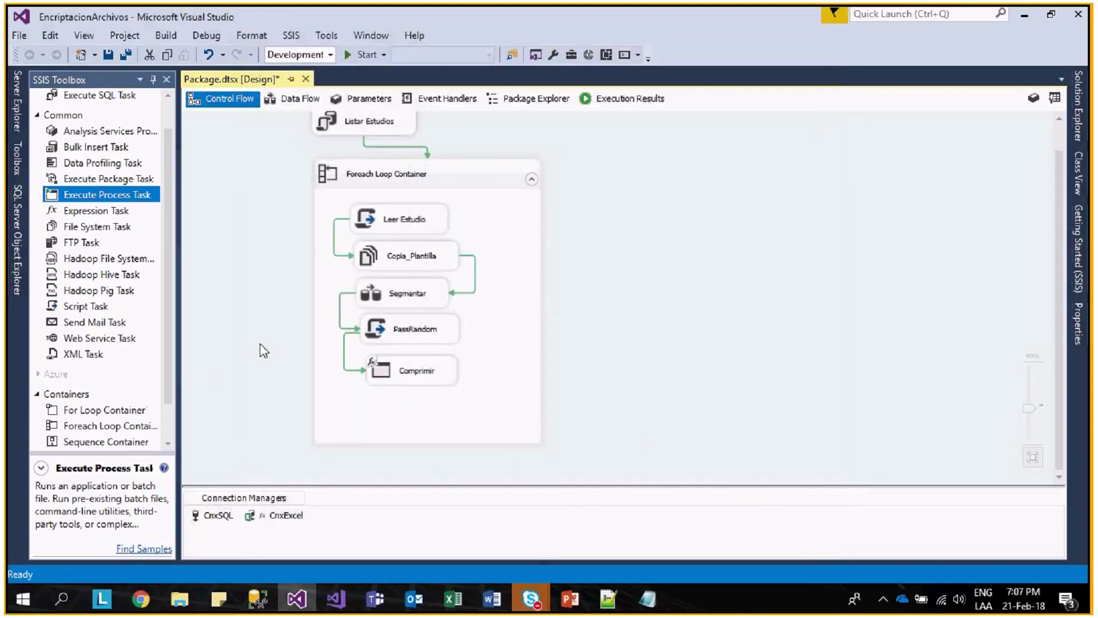
- Add a package variable named RutaExcel, keeping the Int32 data type
right_click(262, 351)
click(326, 92)
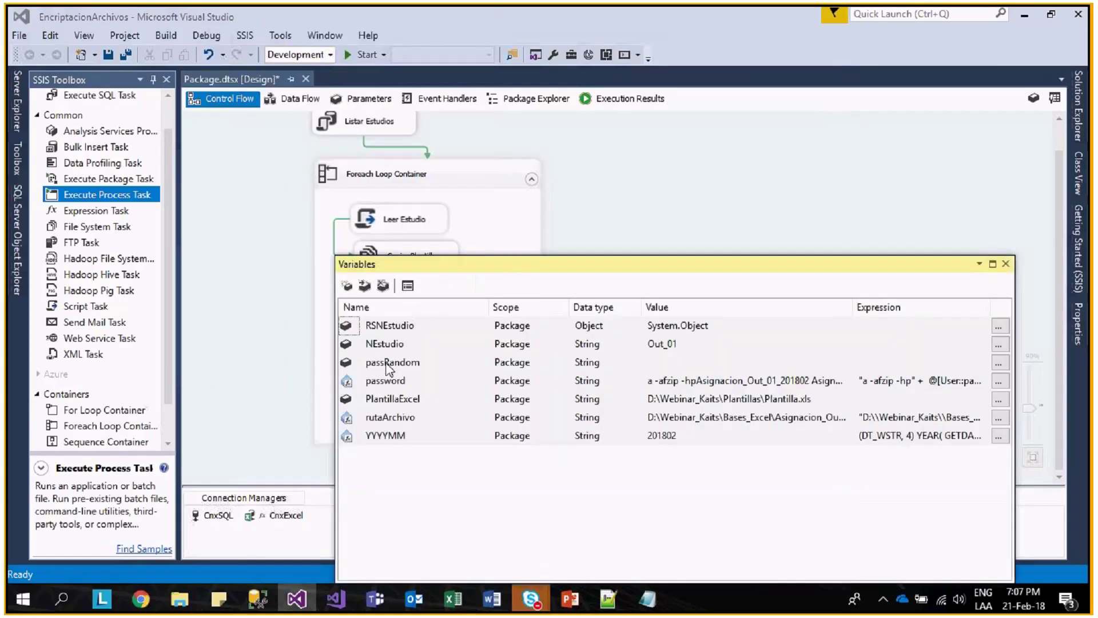
click(347, 285)
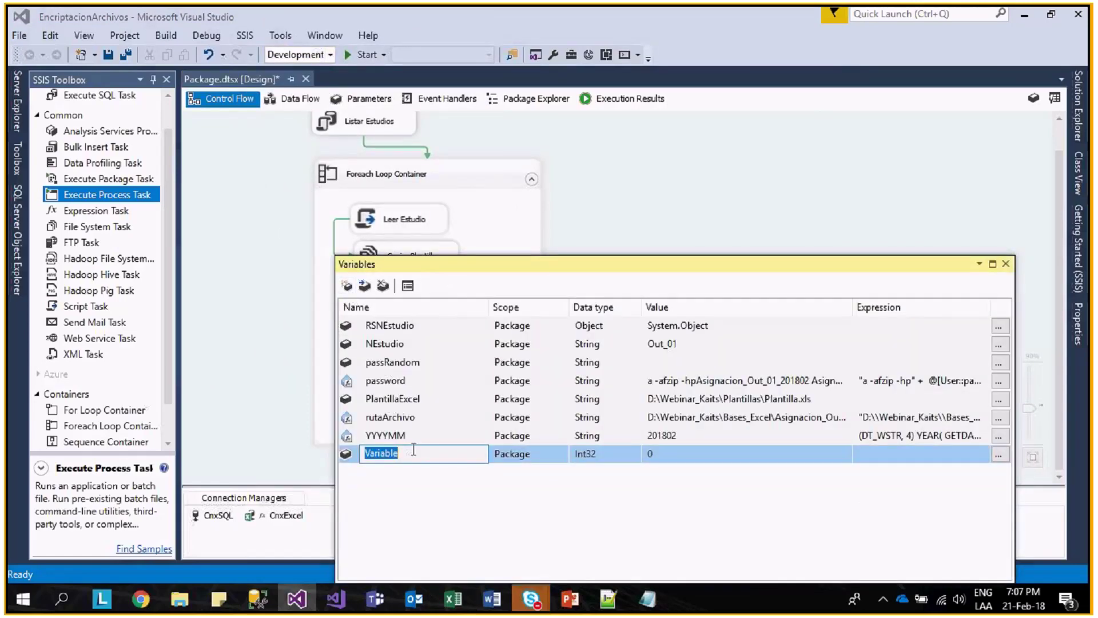
text(RutaExcel)
key(Return)
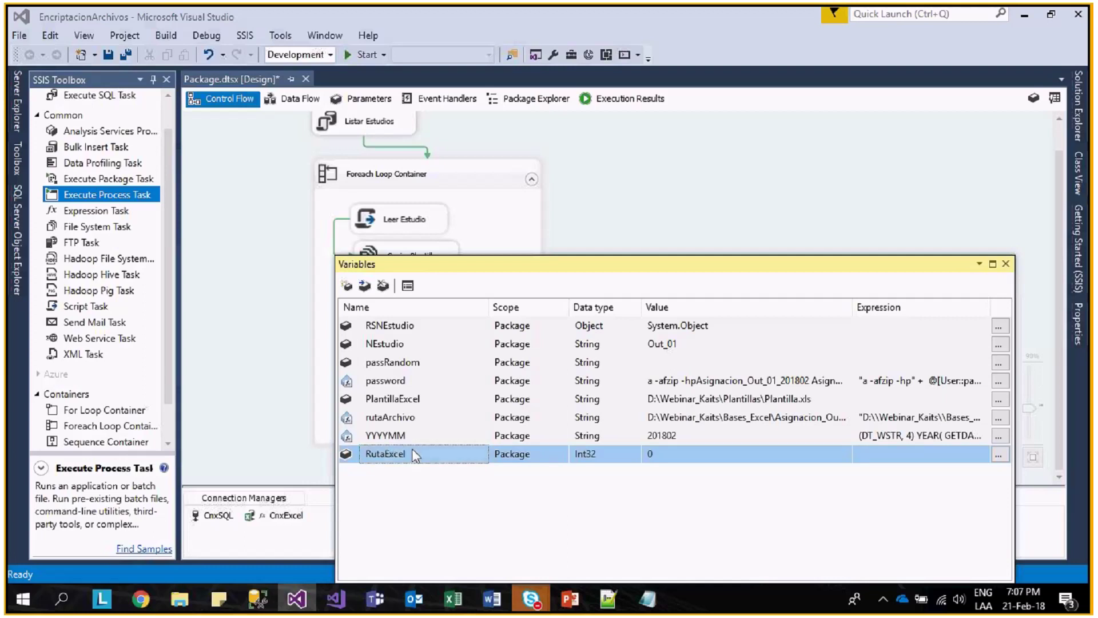
click(619, 458)
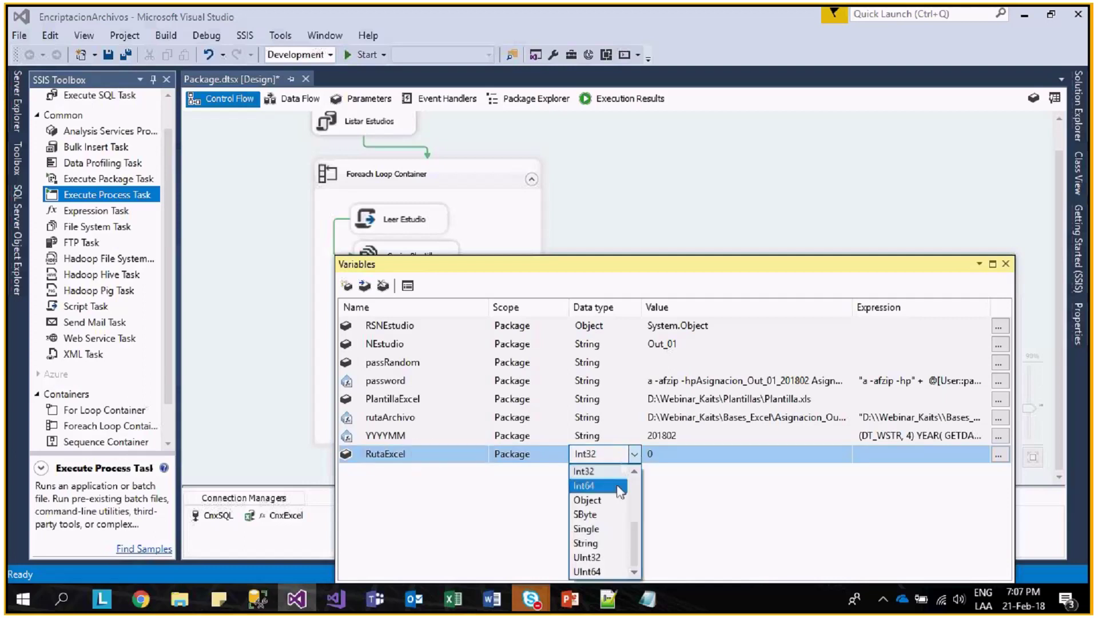
click(435, 460)
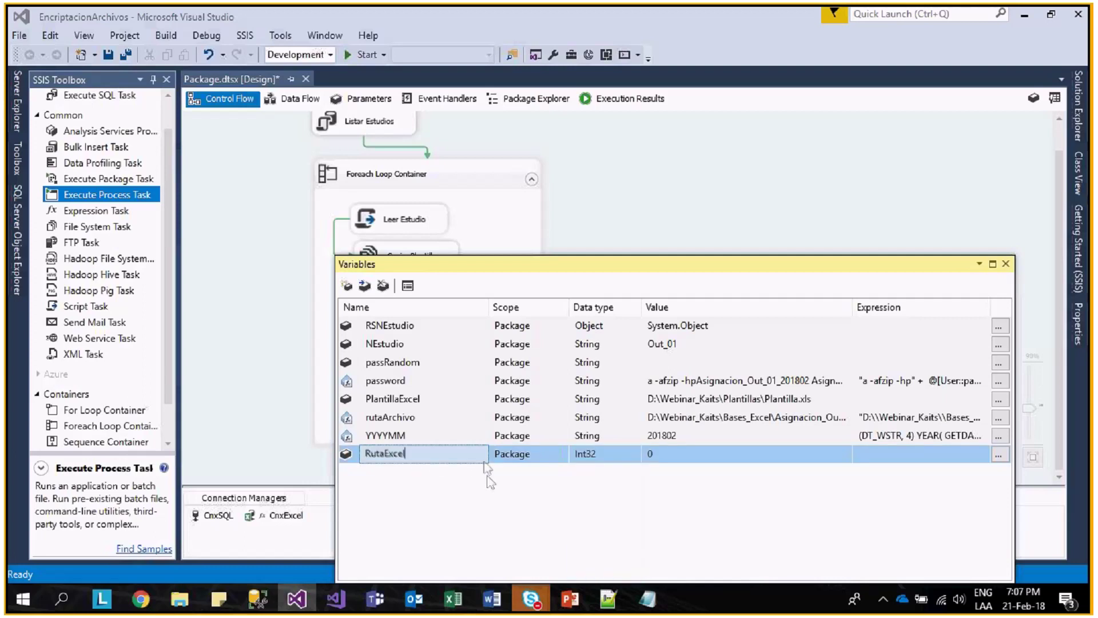
- Copy the Bases_Excel folder path from File Explorer's address bar
mouse_move(179, 599)
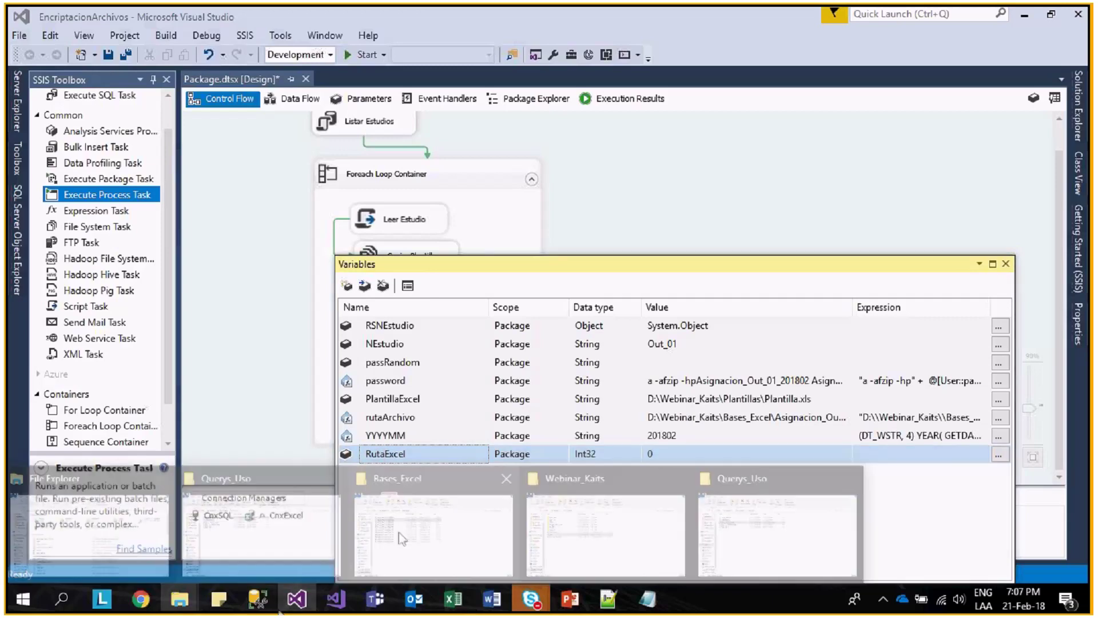
click(399, 532)
click(437, 123)
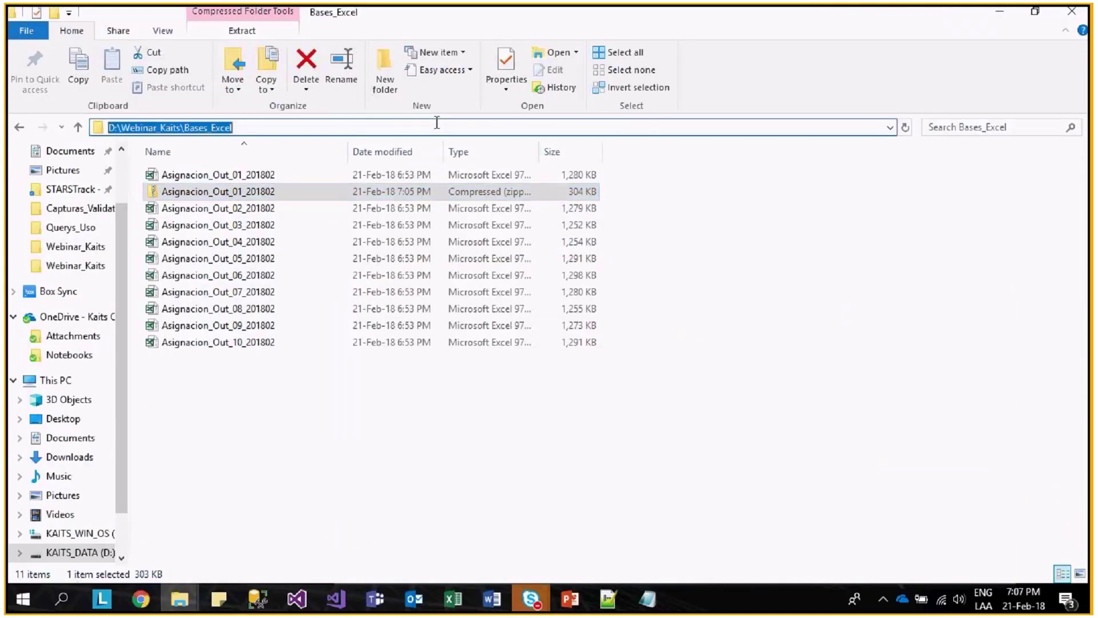
key(alt+Tab)
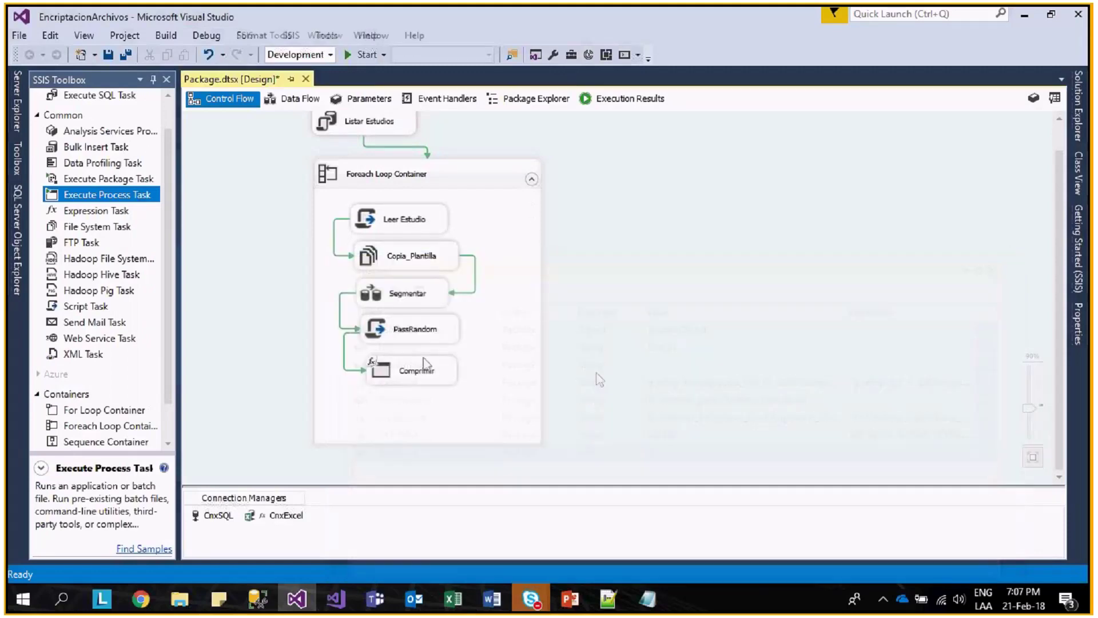
- Set Comprimir's WorkingDirectory to D:\Webinar_Kaits\Bases_Excel\, WindowStyle Hidden, RequireFullFileName False
click(423, 366)
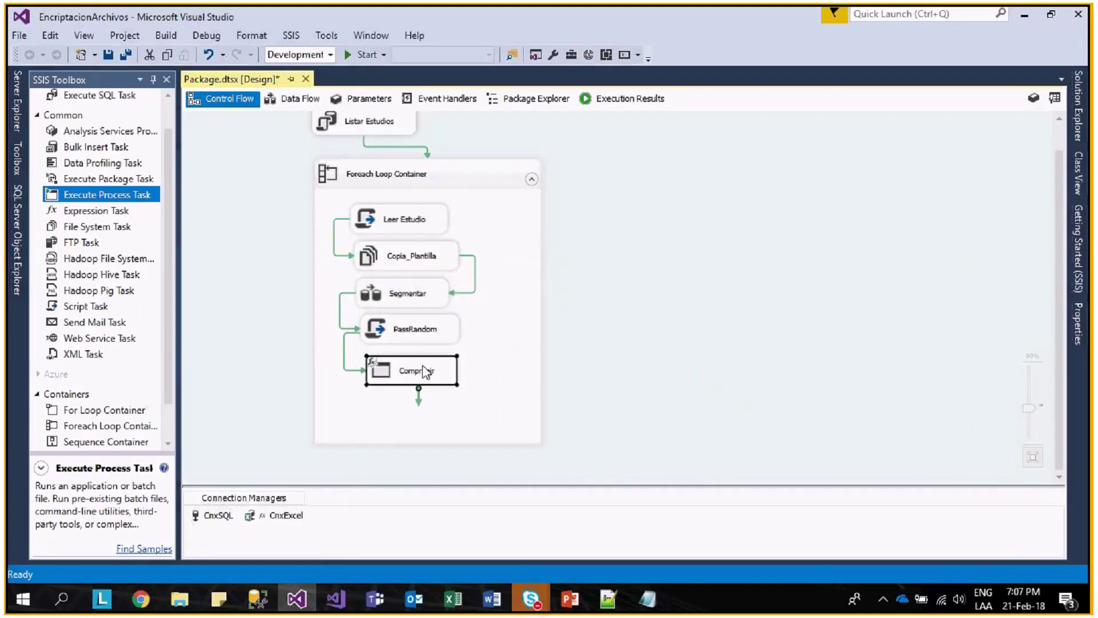
double_click(425, 372)
click(307, 160)
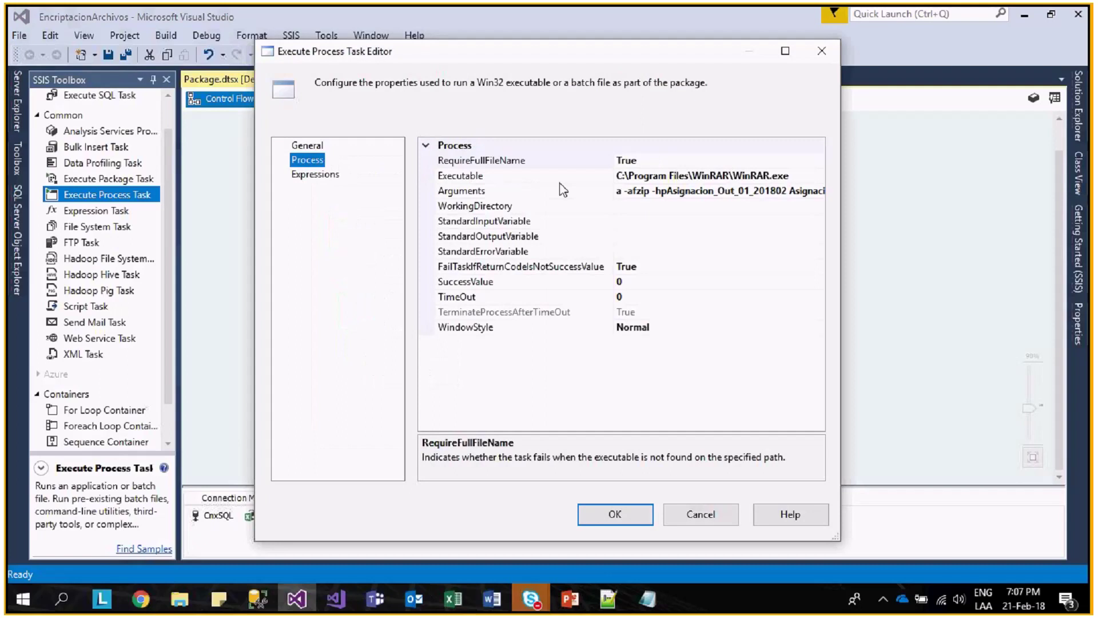
click(630, 206)
text(D:\Webinar_Kaits\Bases_Excel\)
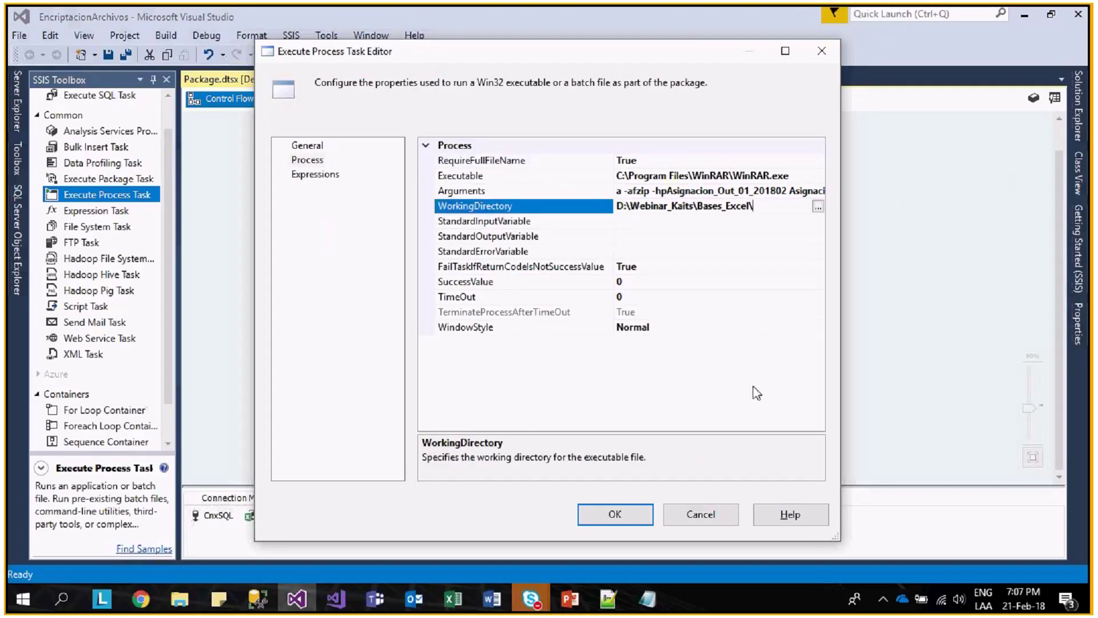
click(677, 327)
click(706, 390)
click(661, 159)
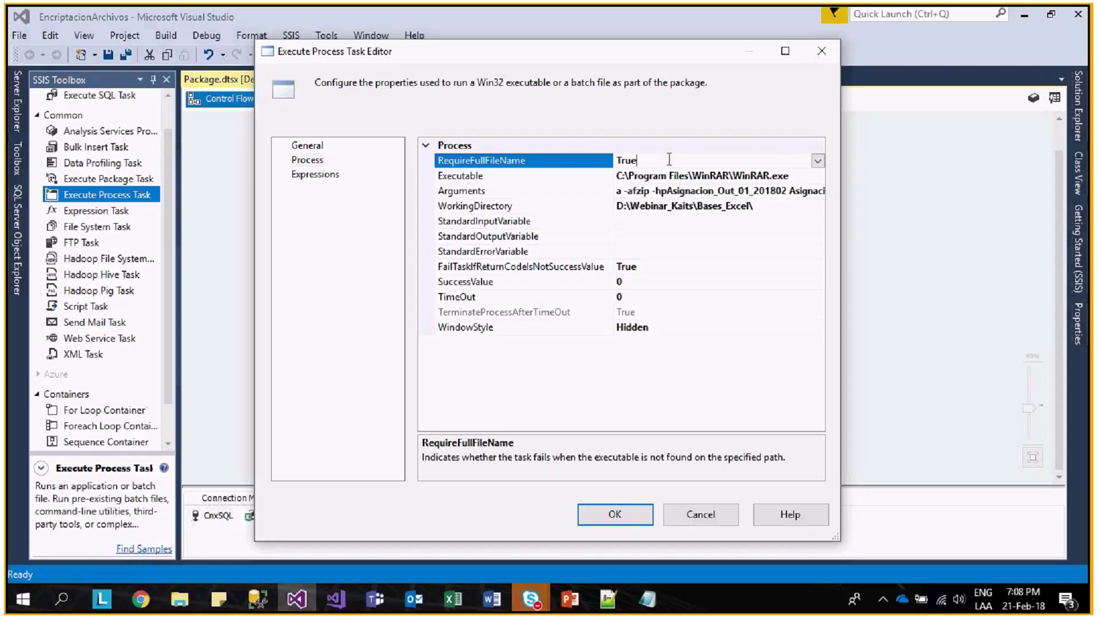
double_click(669, 159)
click(325, 175)
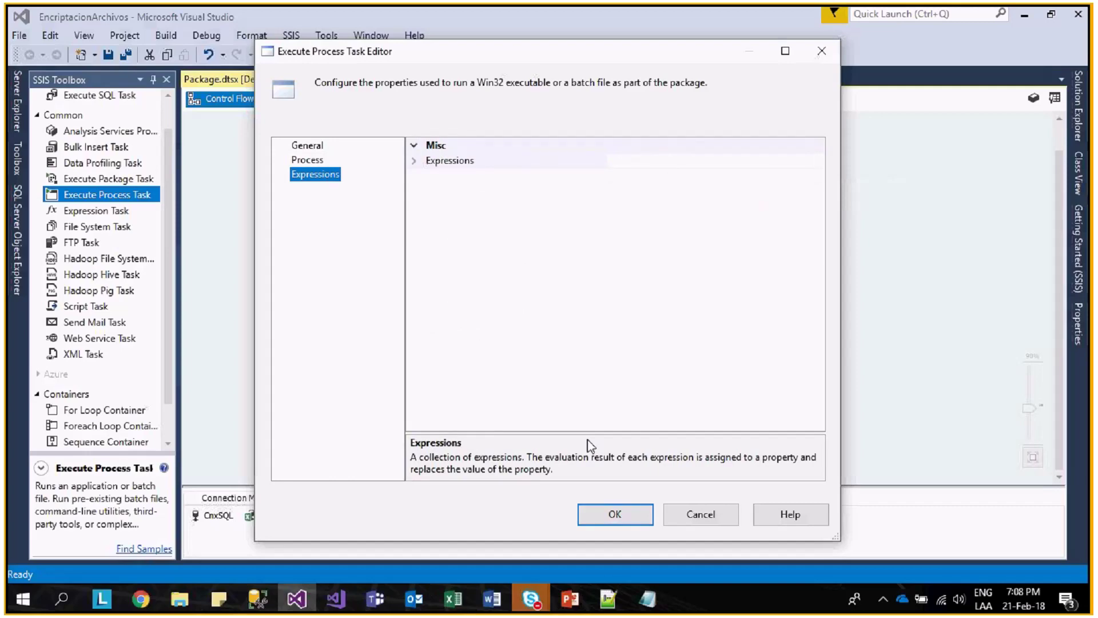
click(614, 514)
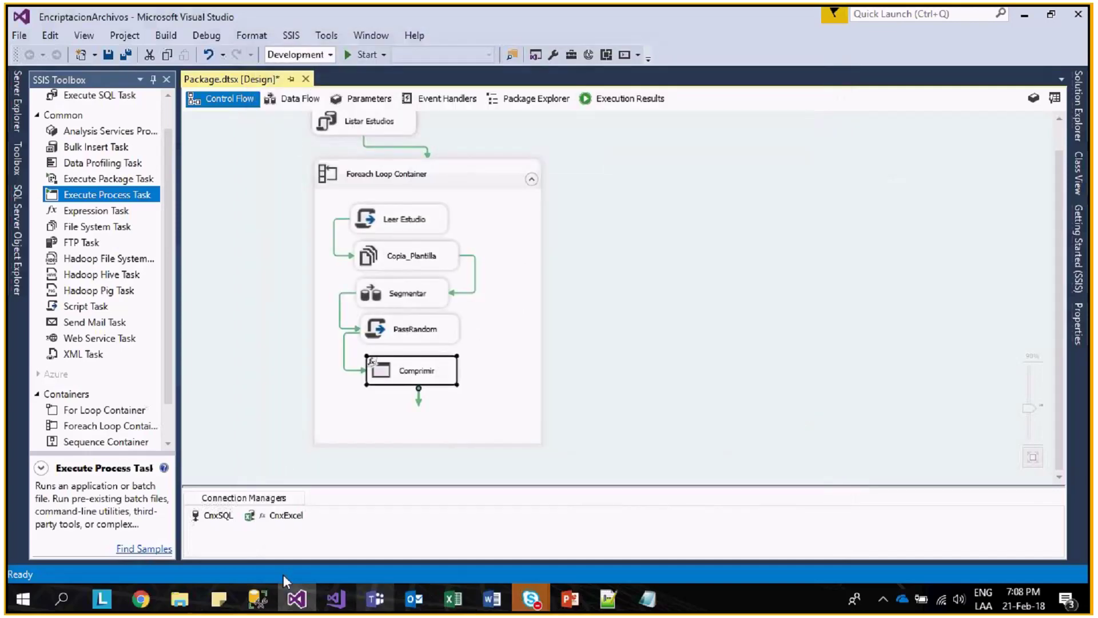
- Check the Bases_Excel folder, then nudge the Comprimir task slightly on the canvas
mouse_move(186, 607)
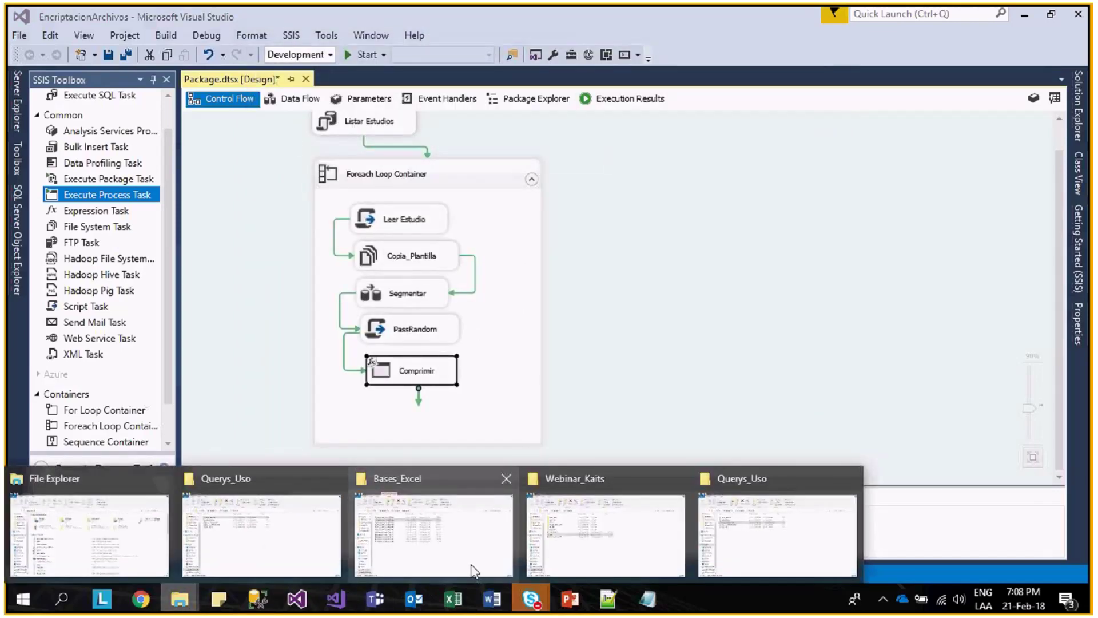
click(473, 569)
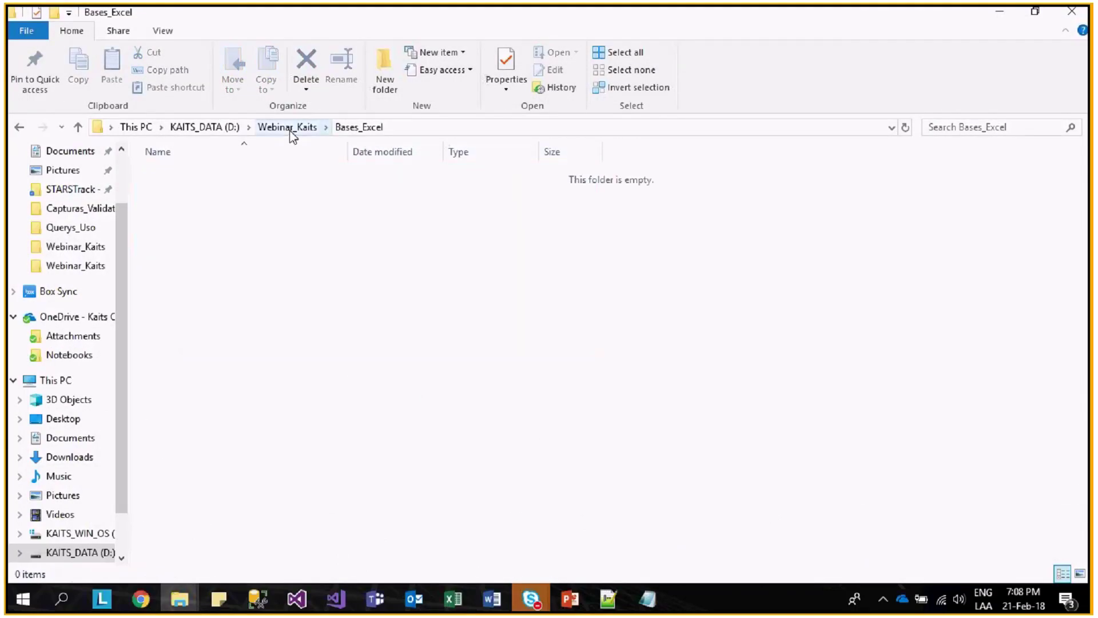
key(alt+Tab)
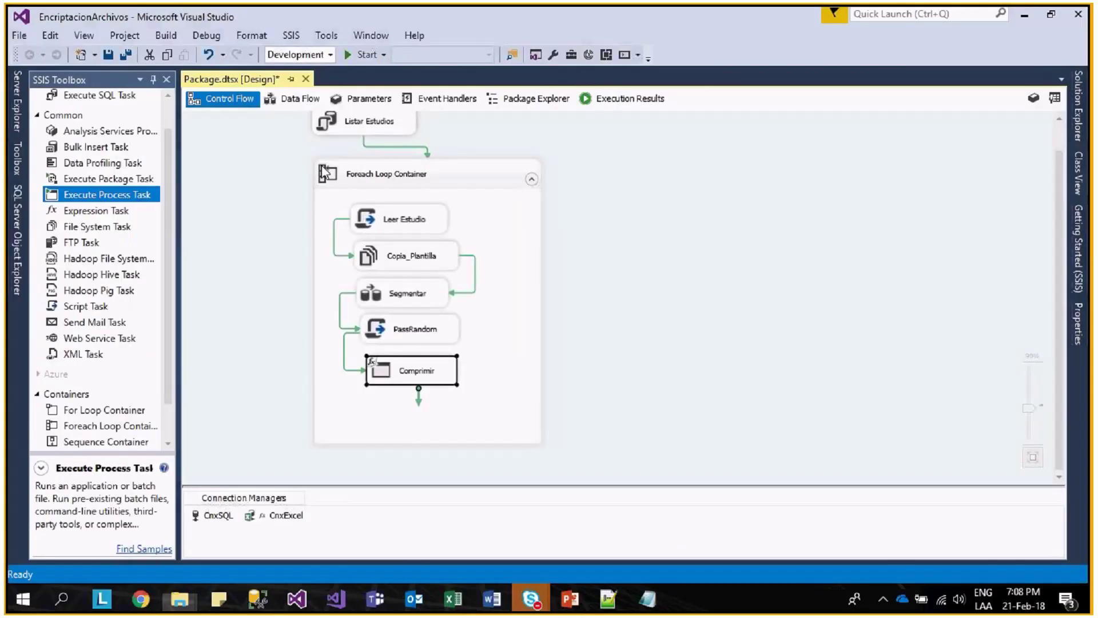
click(409, 373)
drag(408, 371, 419, 374)
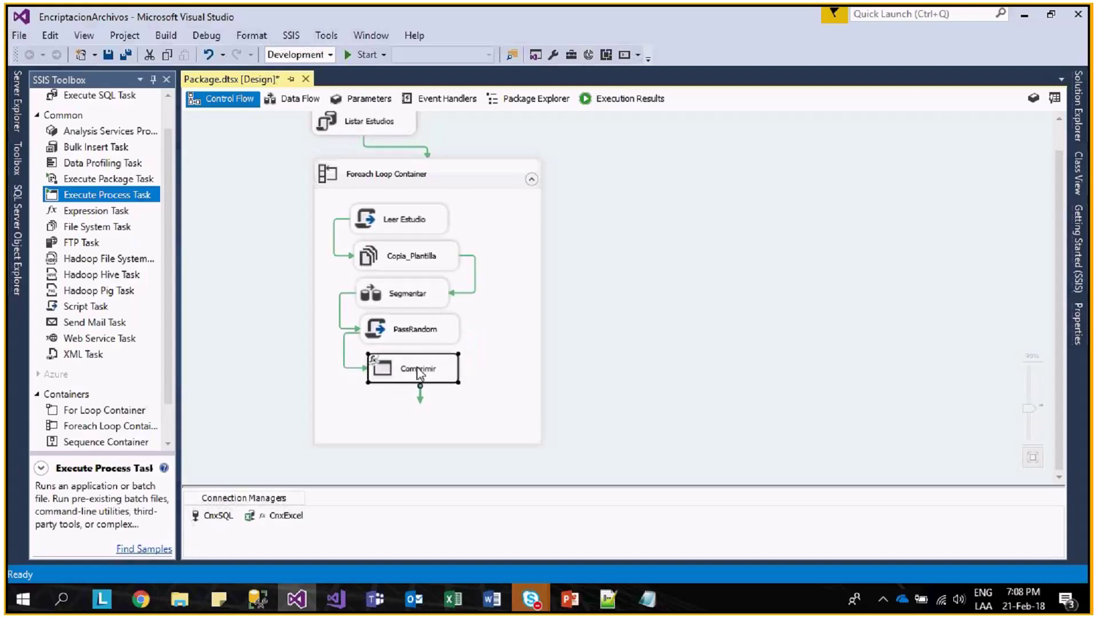
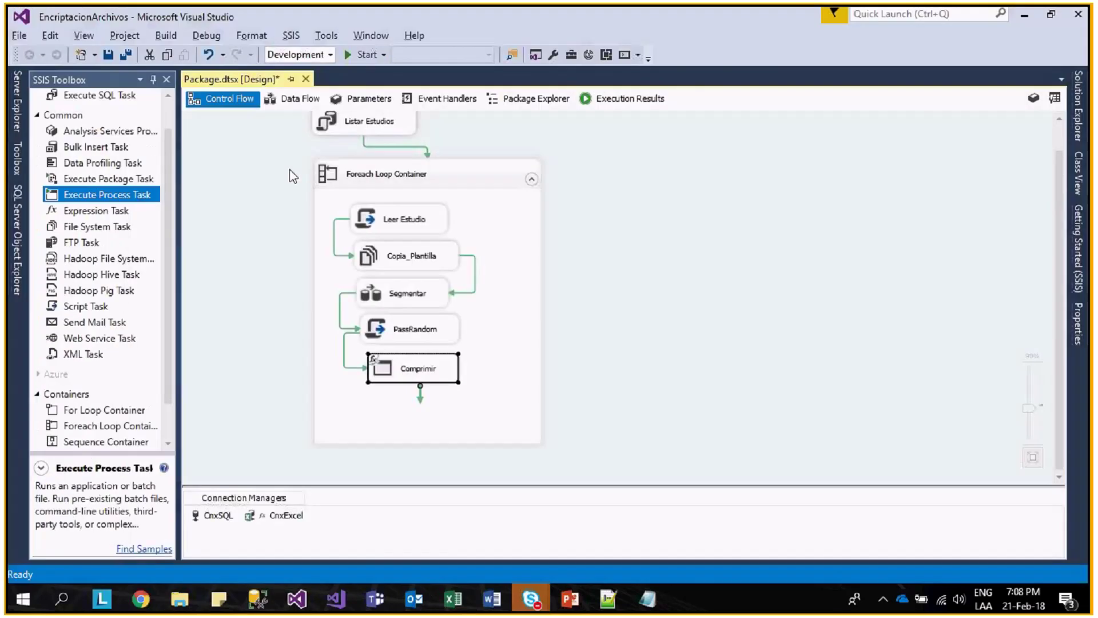
- Run the package, dismiss the WinRAR damaged-file error, then briefly open and close Excel
click(348, 56)
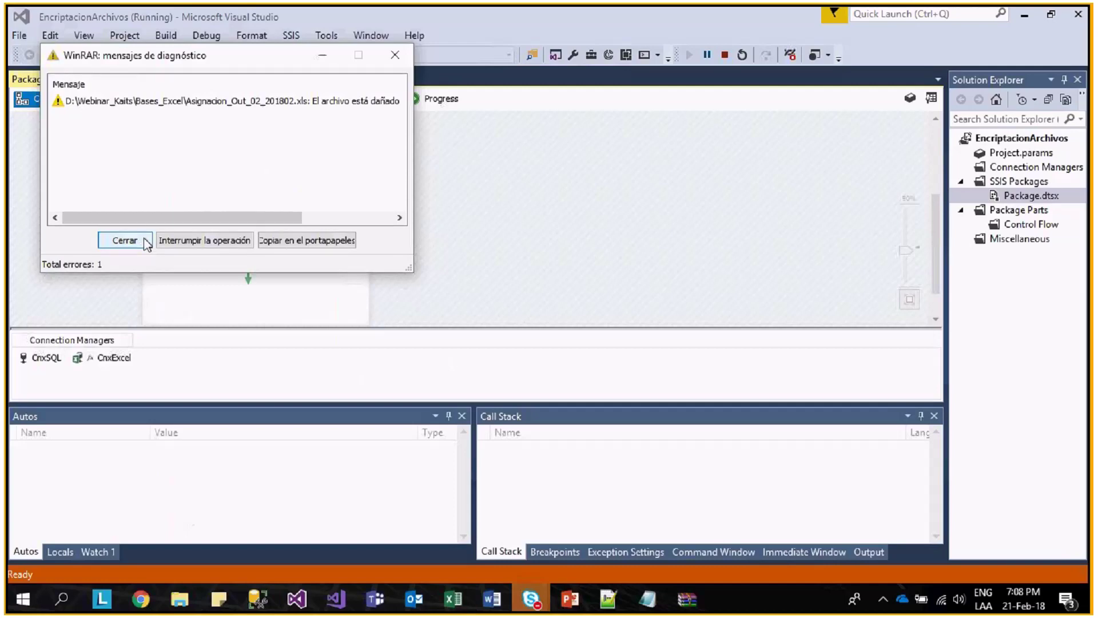
click(145, 241)
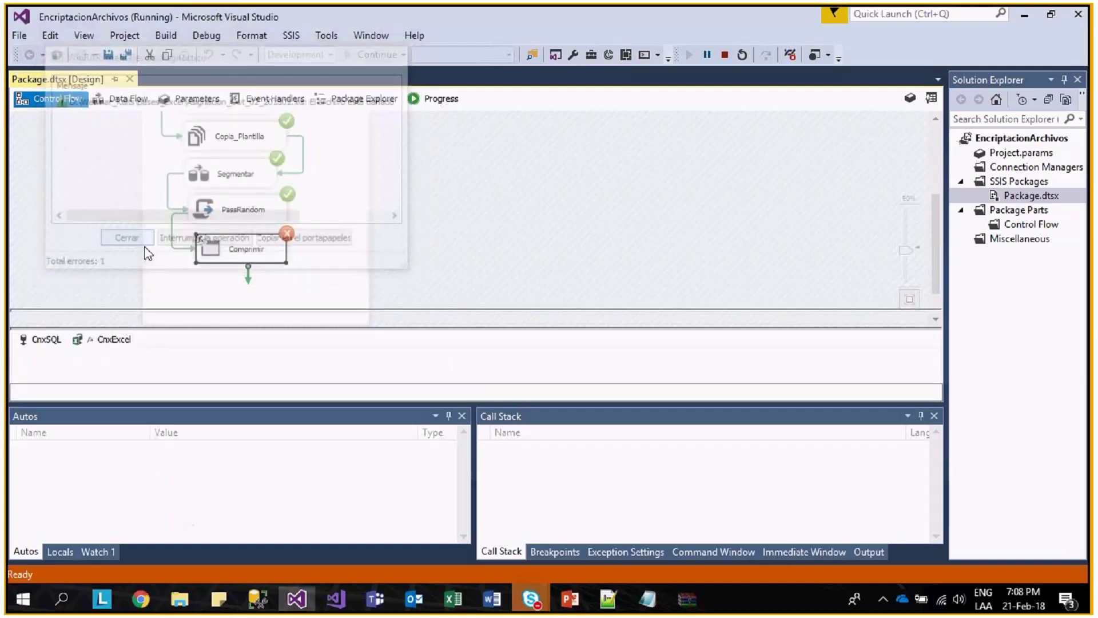
click(456, 603)
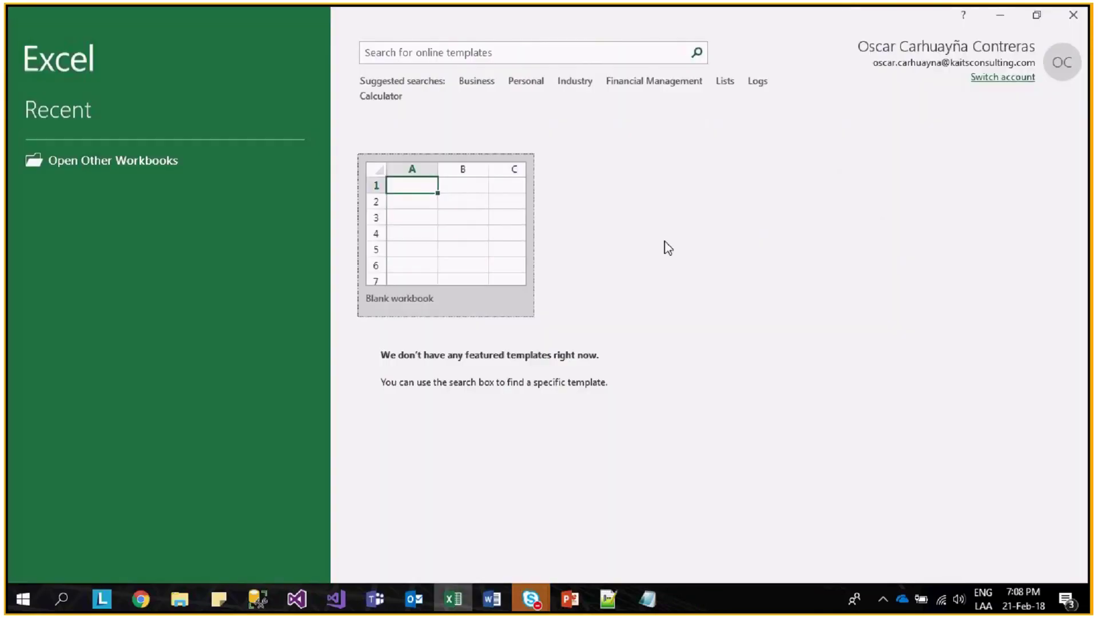
click(429, 313)
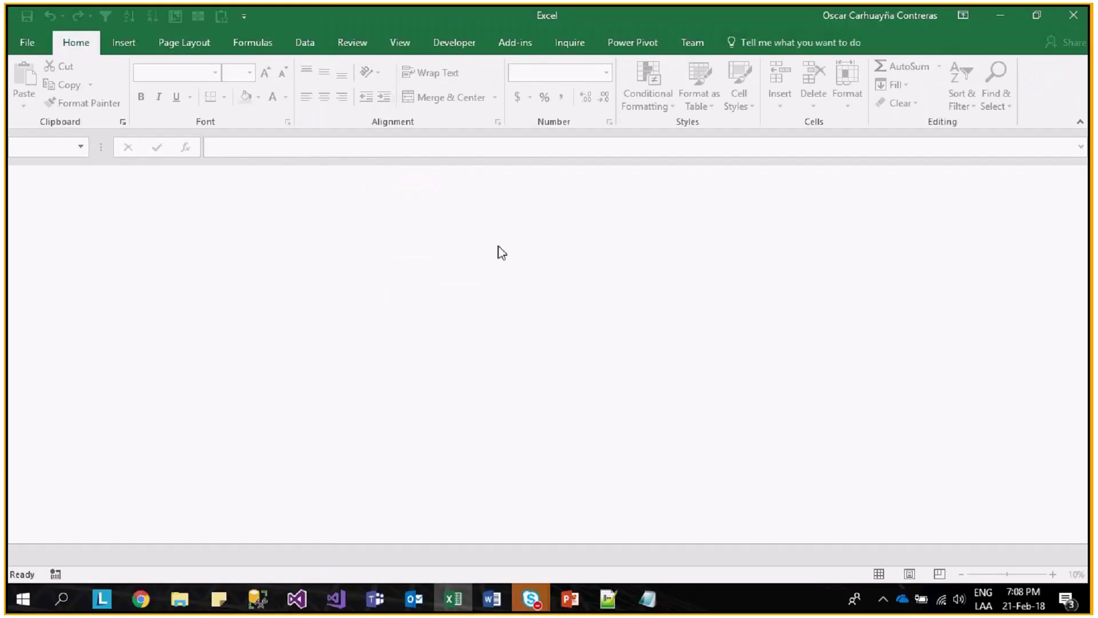
click(1081, 15)
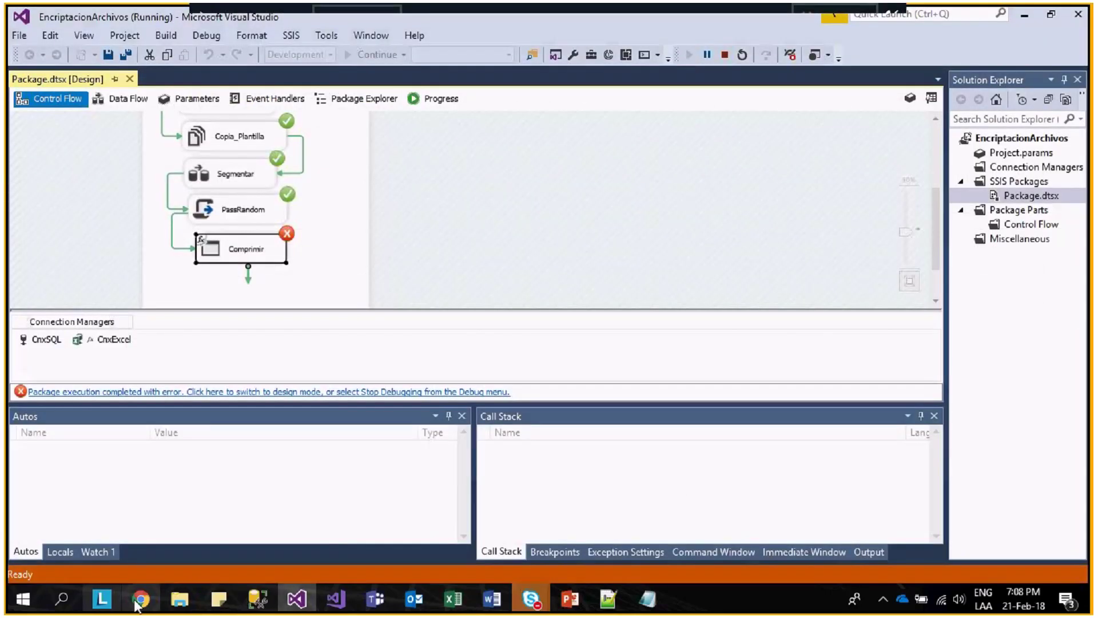
- Bring up the Bases_Excel folder and select the Asignacion_Out_02_201802 Excel file
click(180, 599)
mouse_move(327, 556)
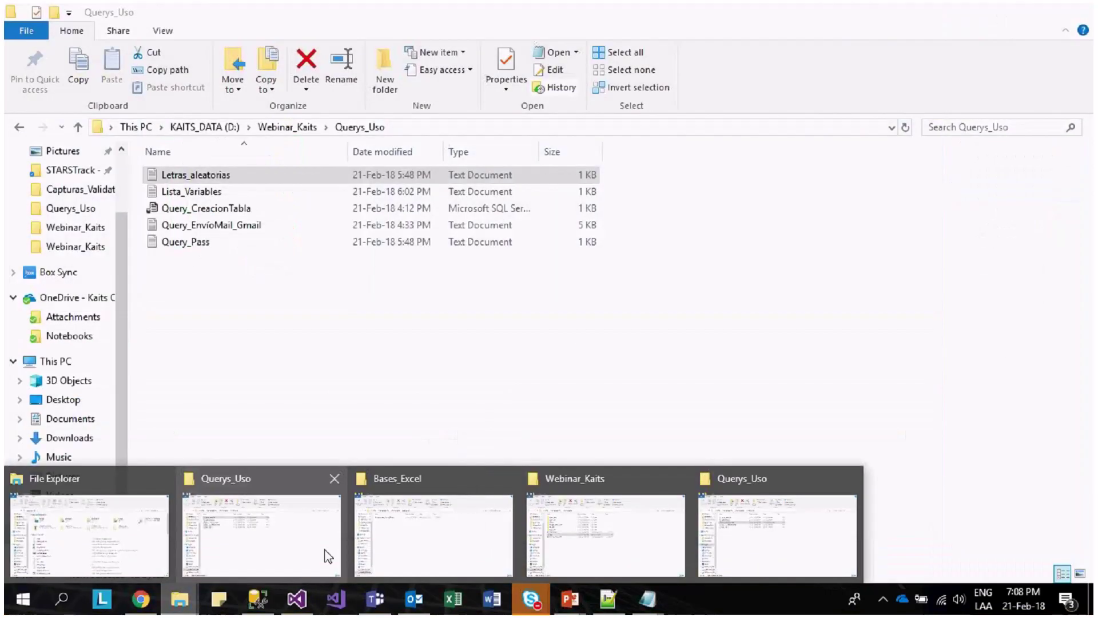
mouse_move(611, 551)
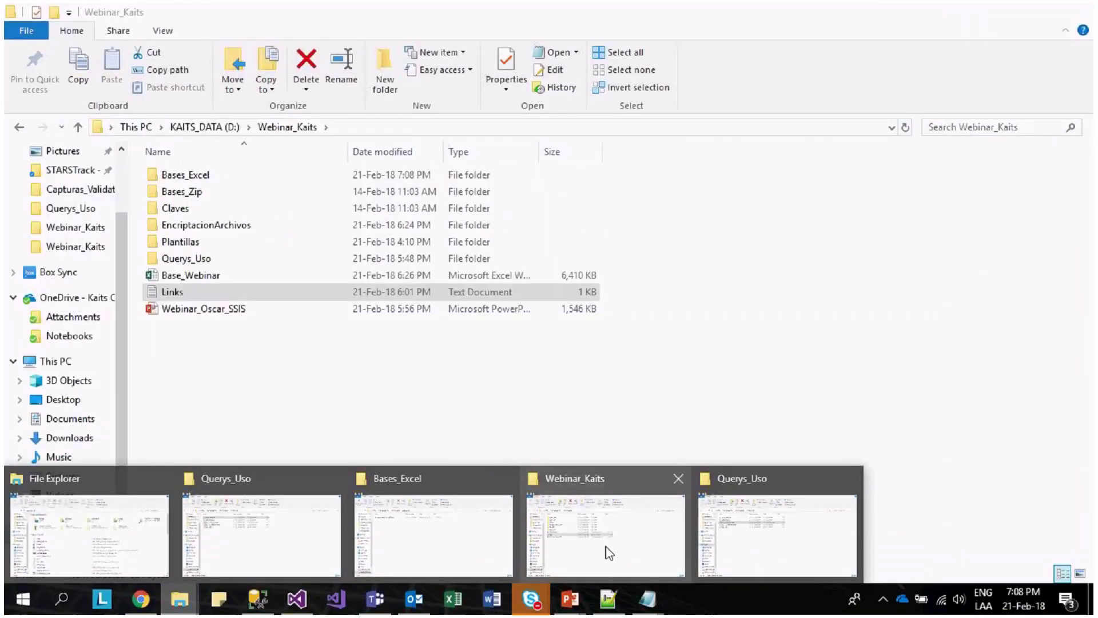
click(433, 535)
click(298, 181)
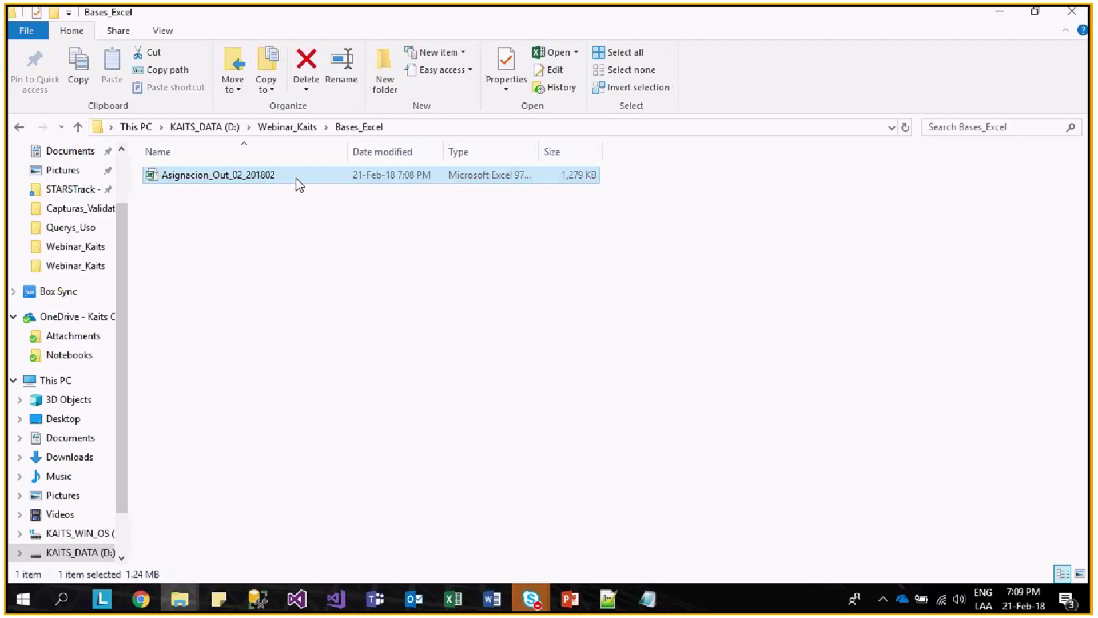
key(F2)
key(Escape)
- Return to Visual Studio and view the package's Progress execution log
key(alt+Tab)
click(308, 199)
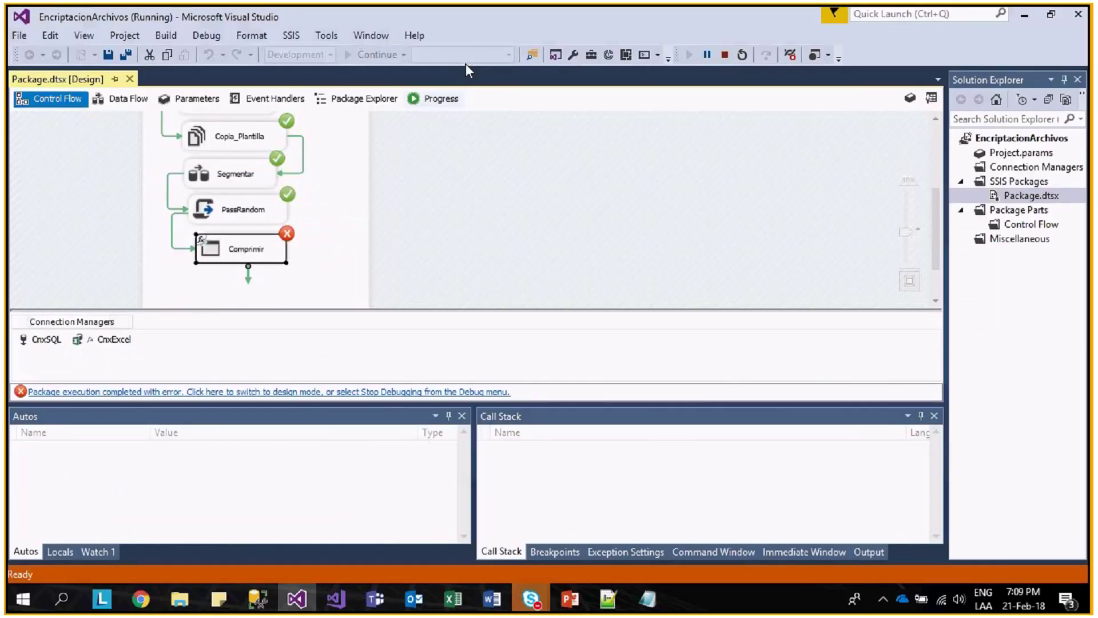
click(438, 98)
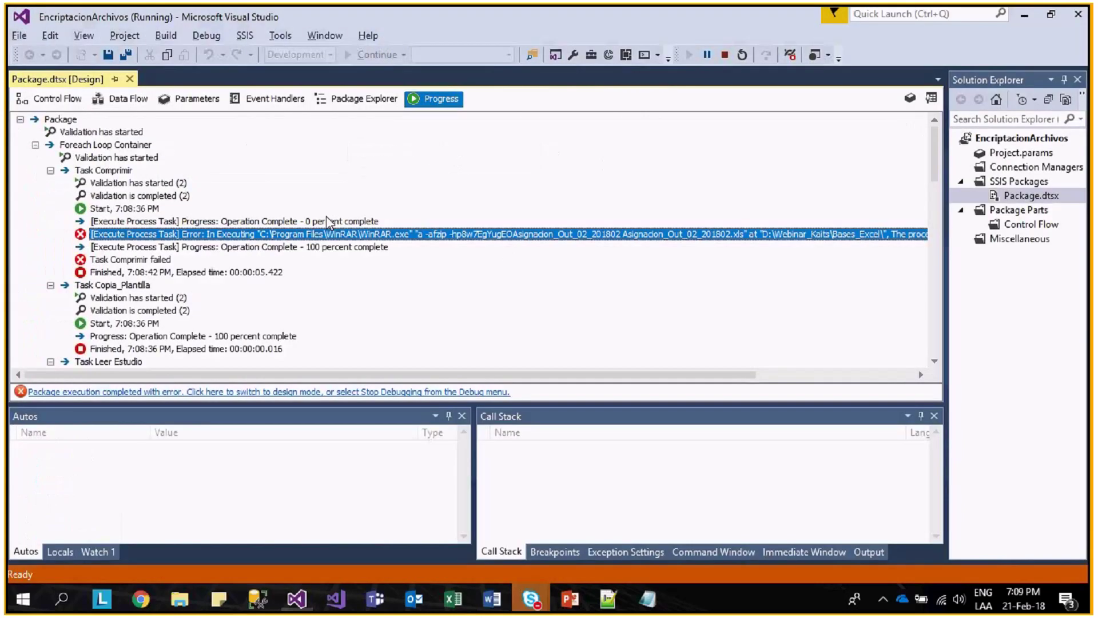
- Compare the execution log with the WinRAR switches manual, then stop debugging
key(alt+Tab)
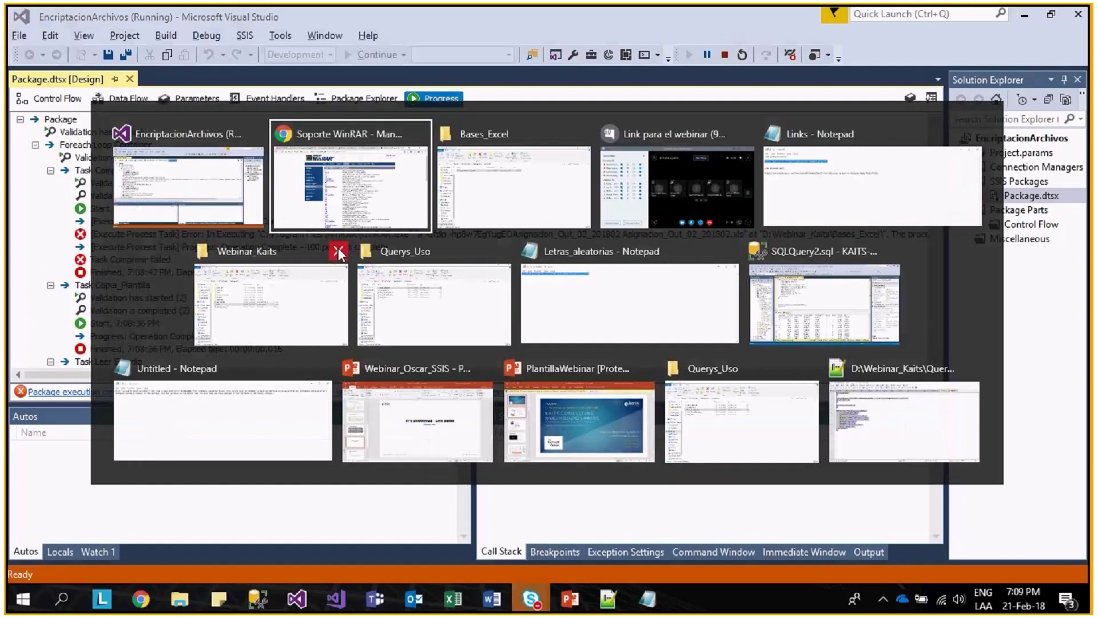
key(alt+Tab)
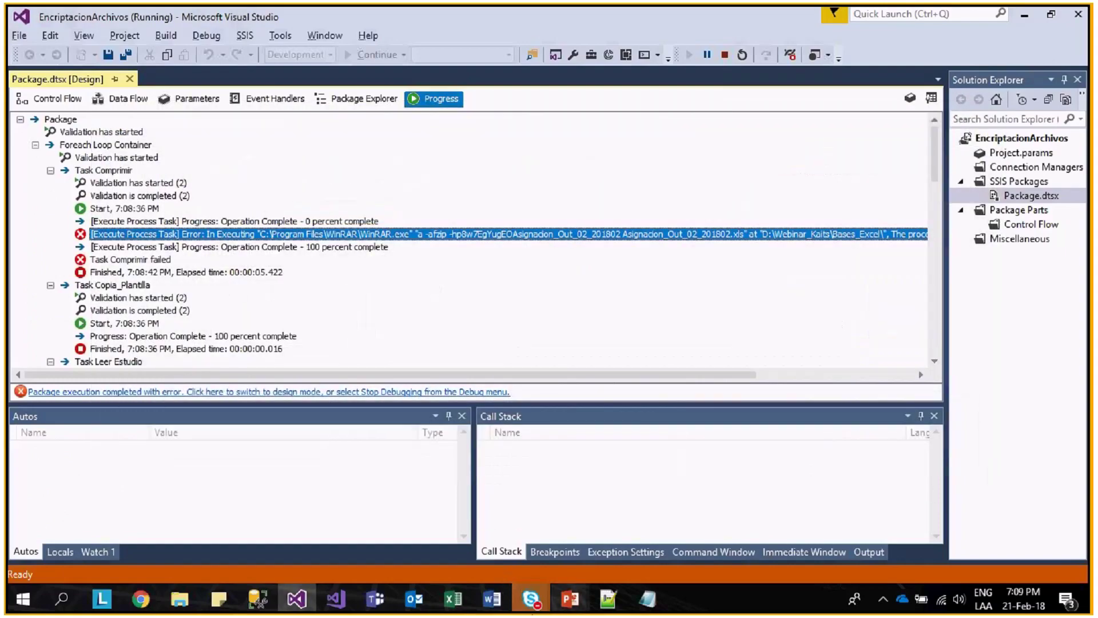
key(alt+Tab)
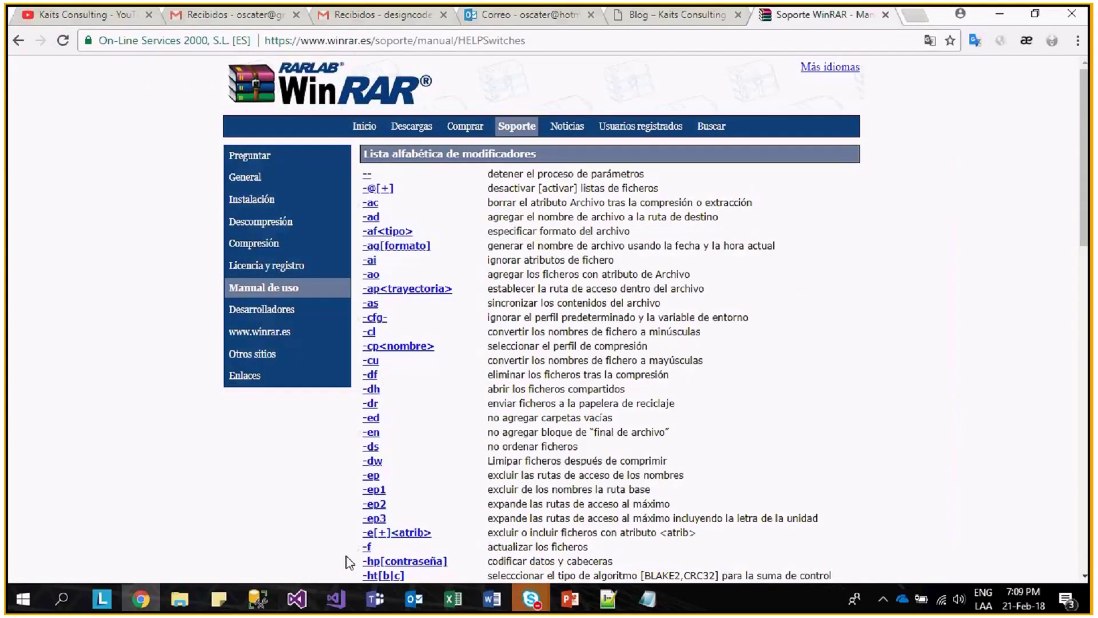
key(alt+Tab)
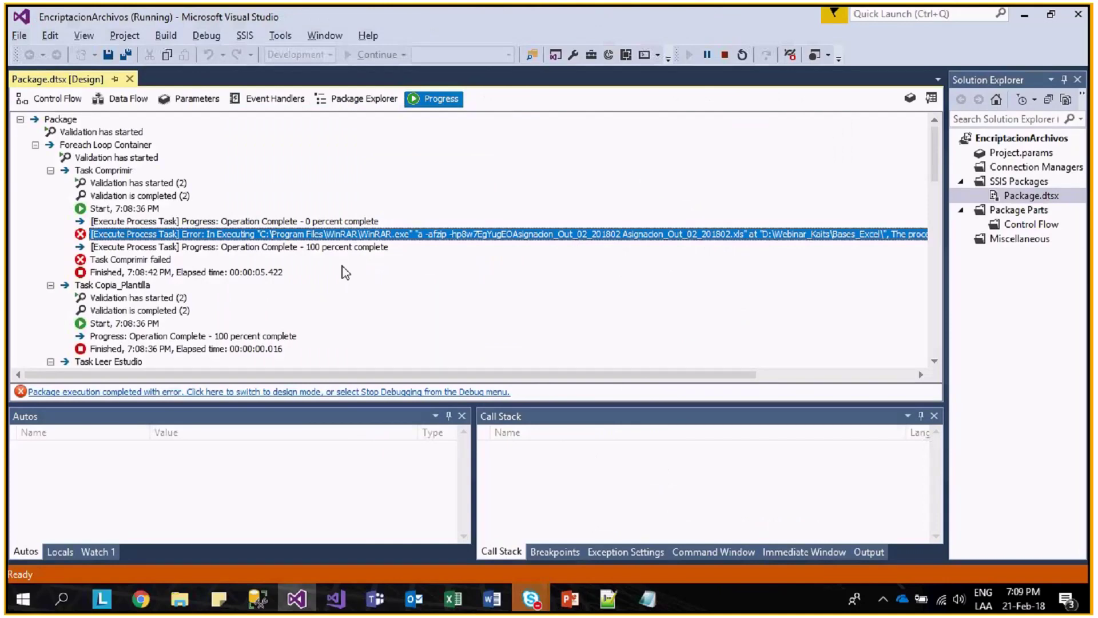
click(269, 392)
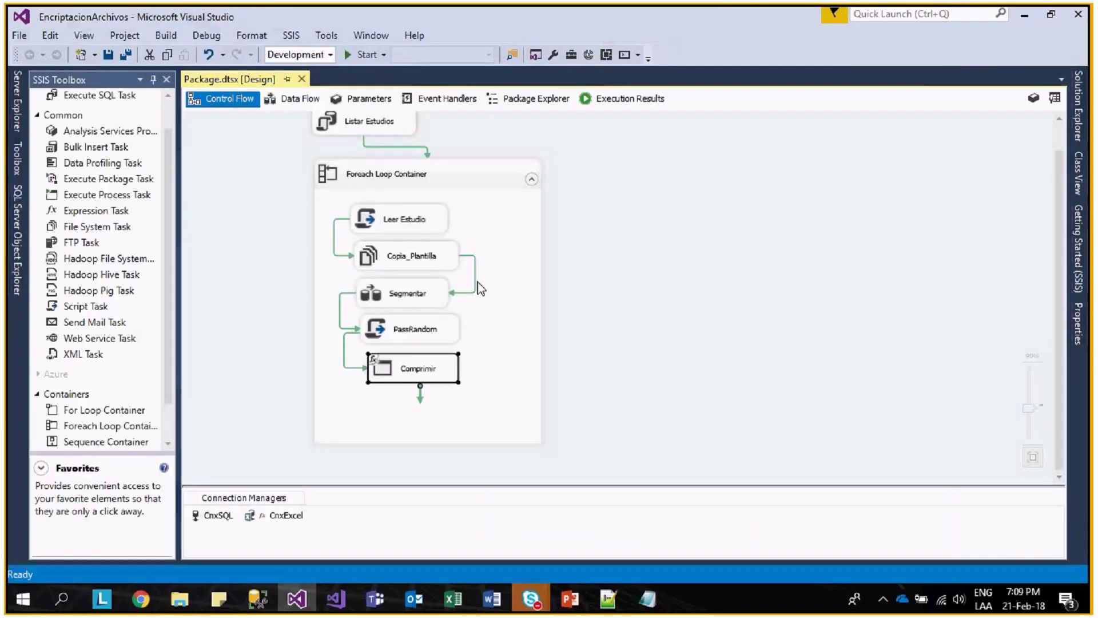
- Insert a space before "Asignacion_" in the password variable's expression, evaluate it and confirm
right_click(497, 350)
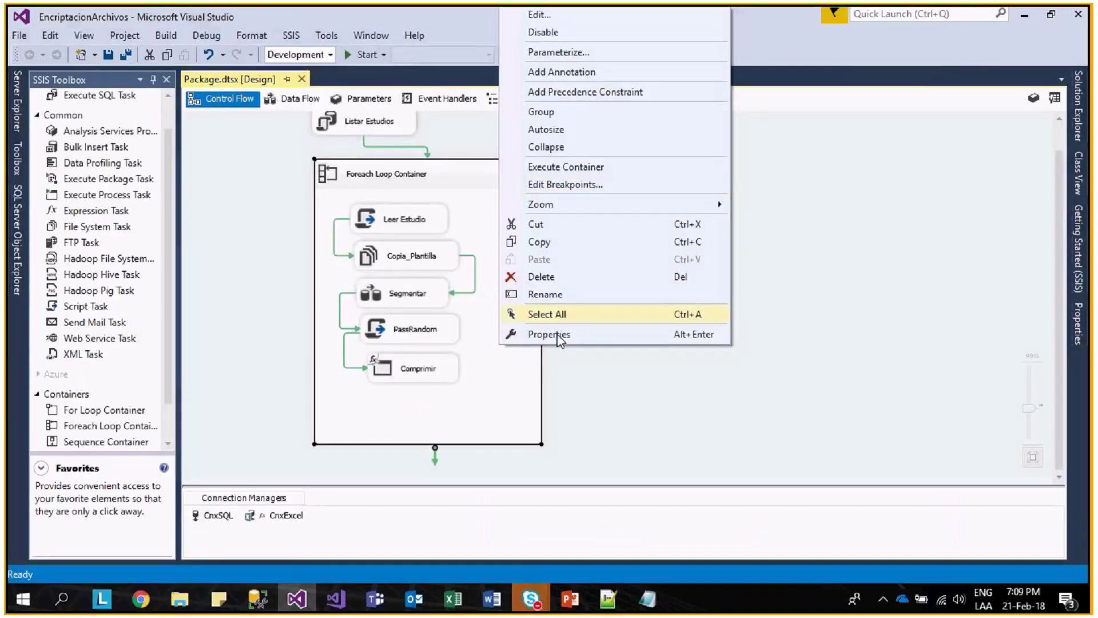
right_click(570, 392)
click(622, 67)
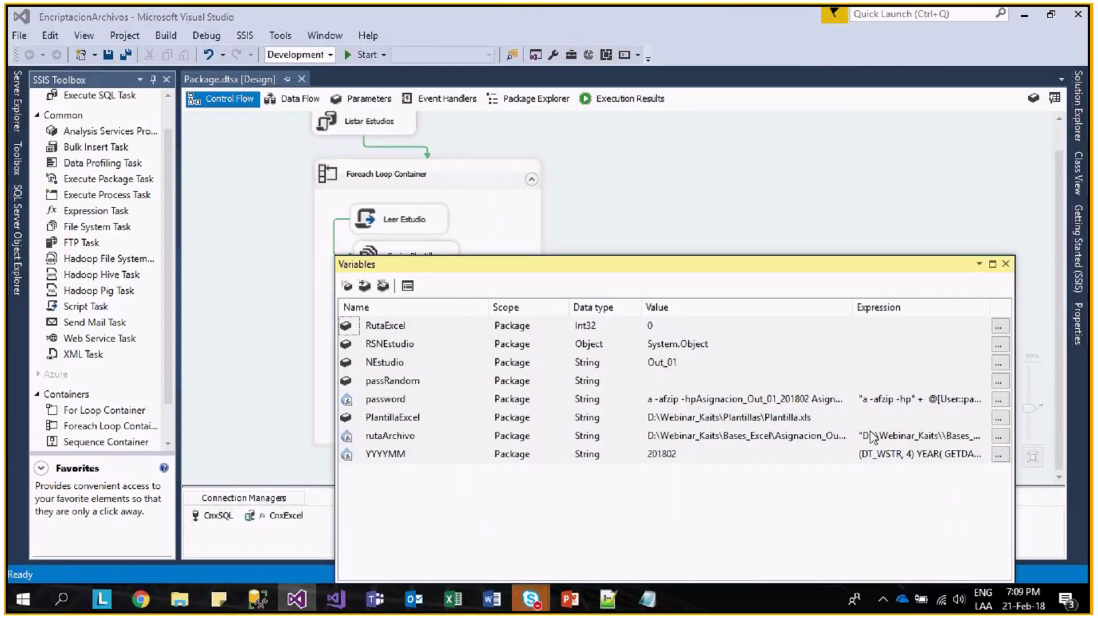
click(998, 399)
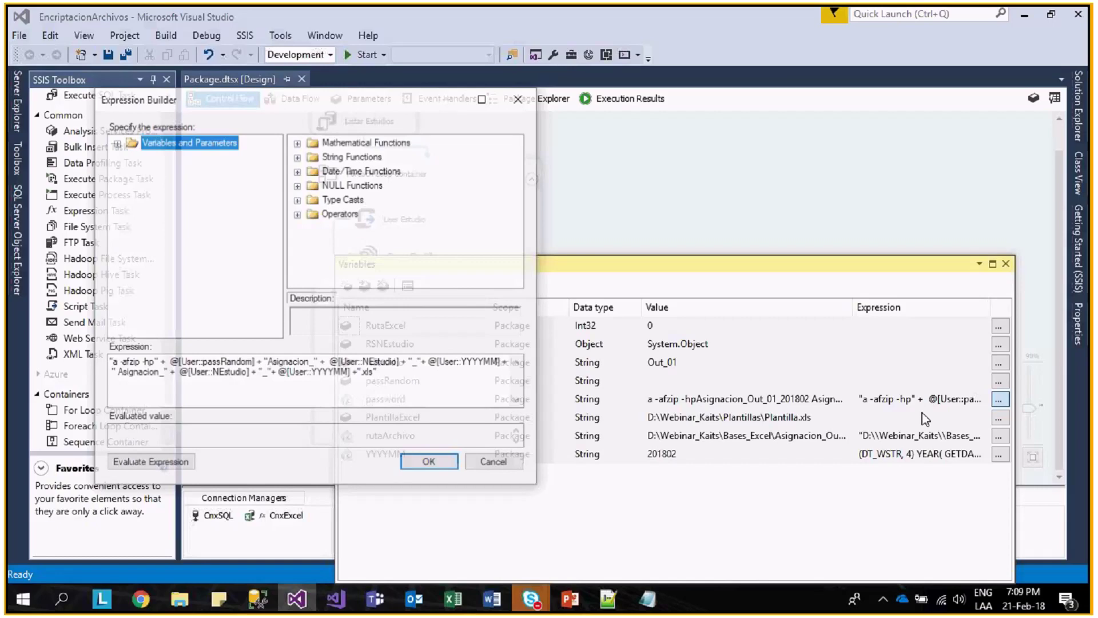
click(270, 361)
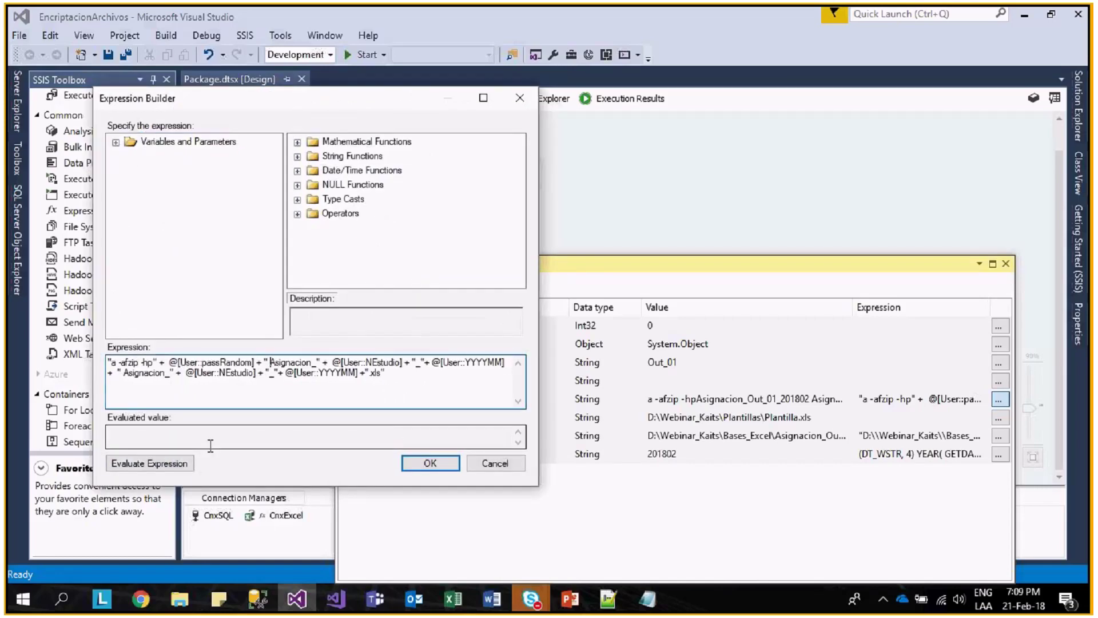
click(149, 464)
double_click(145, 433)
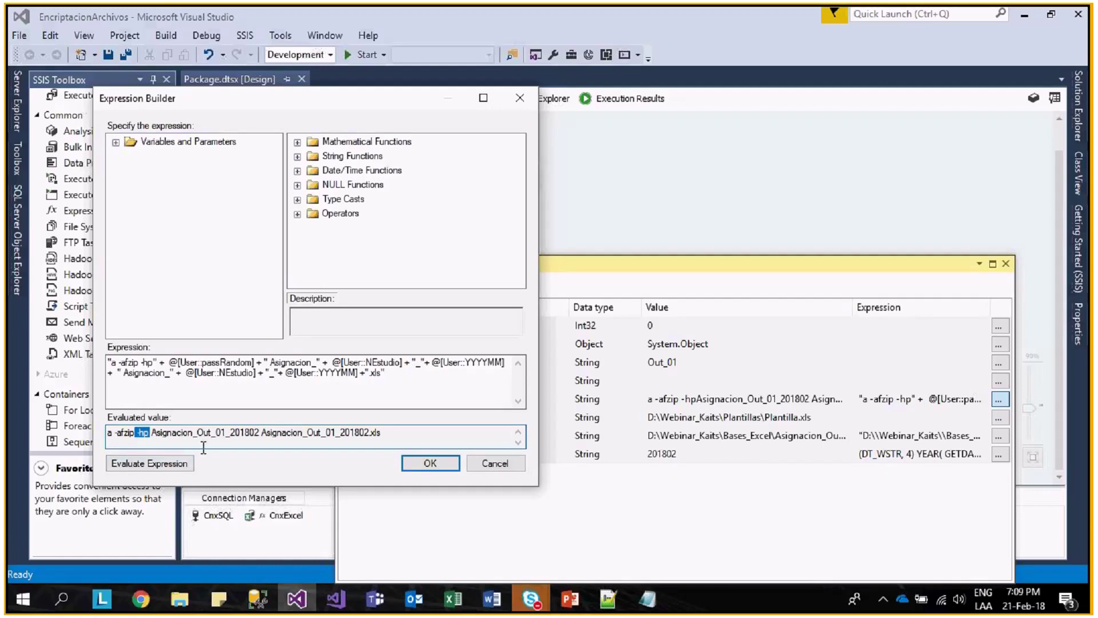
click(430, 464)
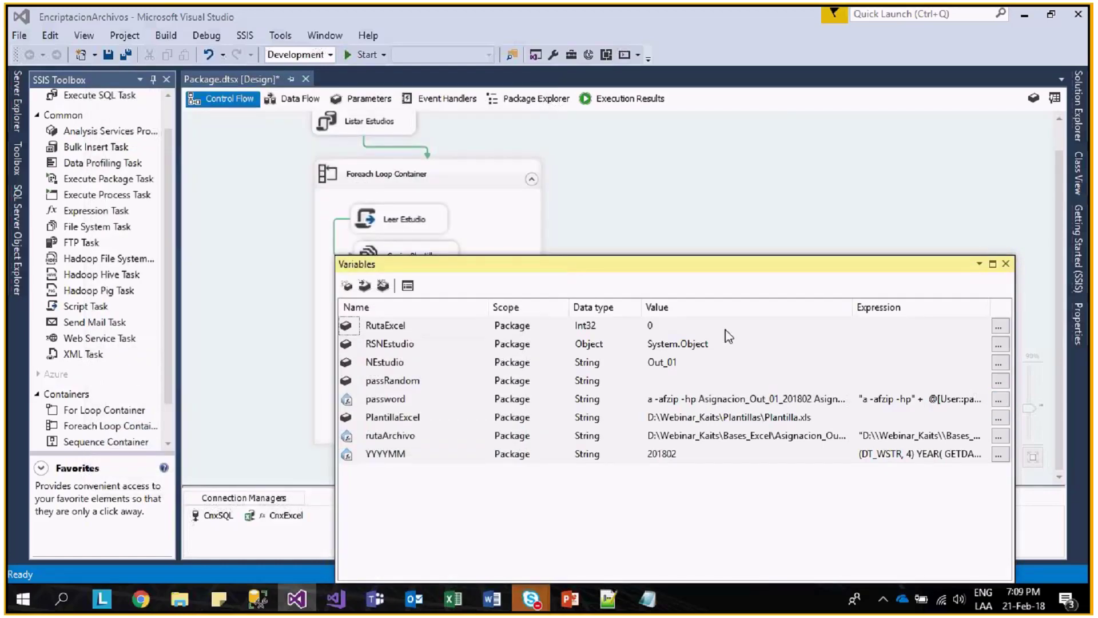
click(1006, 264)
- Delete the old Excel output file from Bases_Excel and return to the package designer
key(alt+Tab)
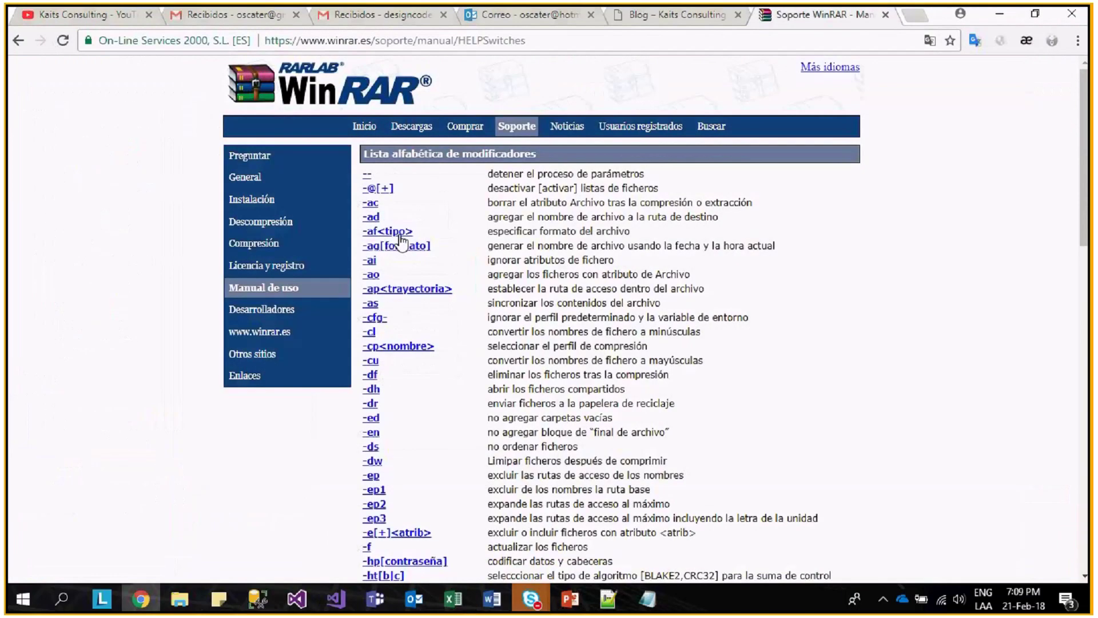
key(alt+Tab)
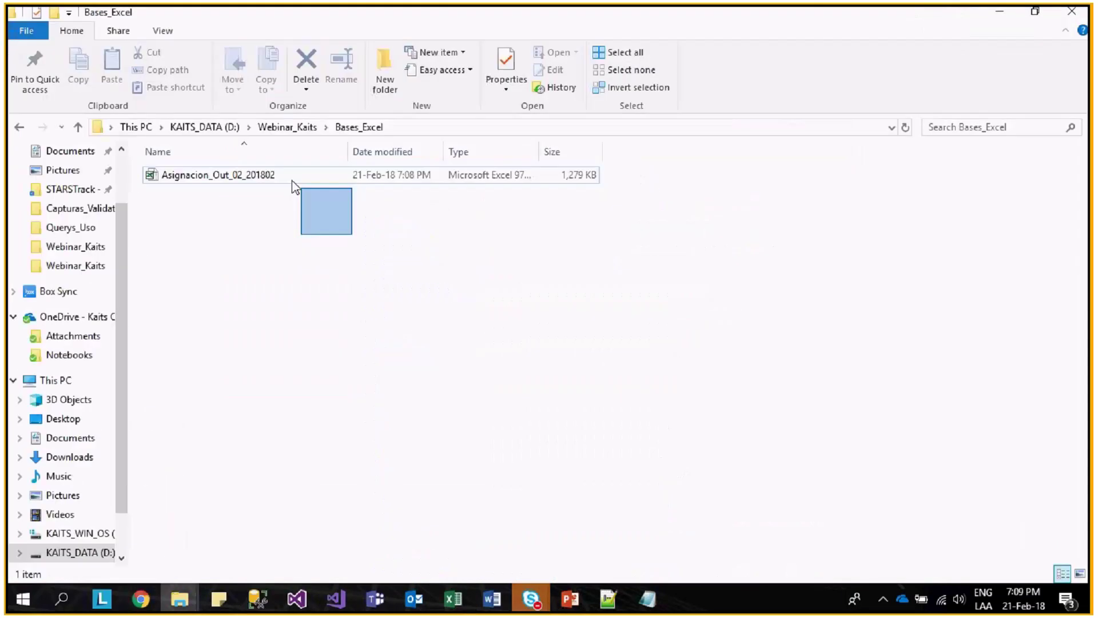
key(alt+Tab)
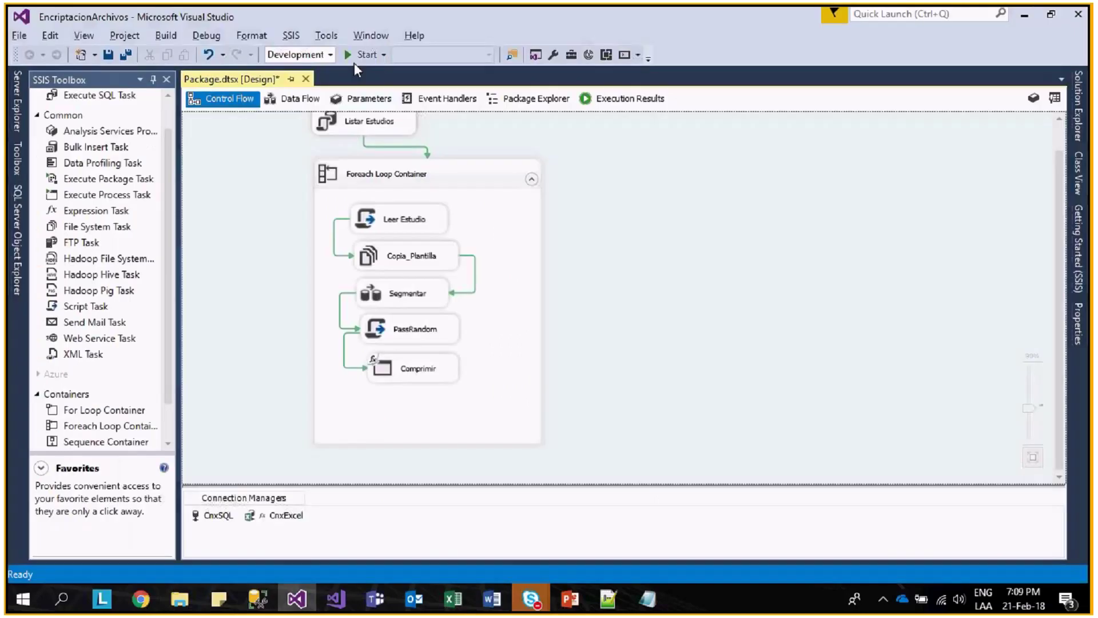
- Rerun the package and scroll Bases_Excel to see zips for Asignacion_Out_01 through 10_201802
click(354, 61)
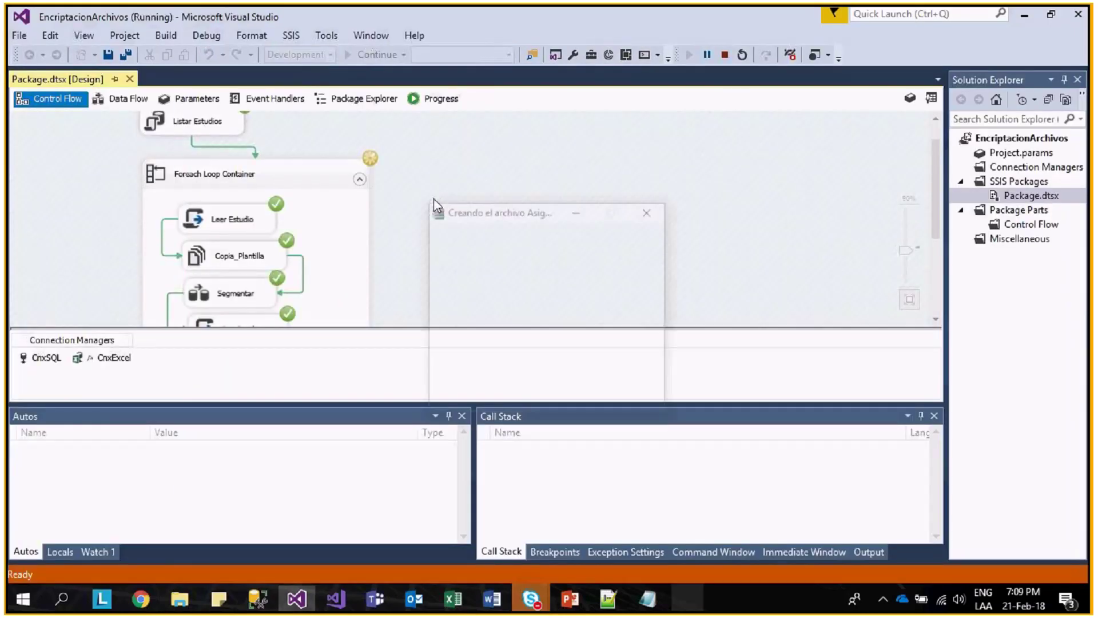
scroll(309, 243, down, 1)
scroll(323, 273, down, 2)
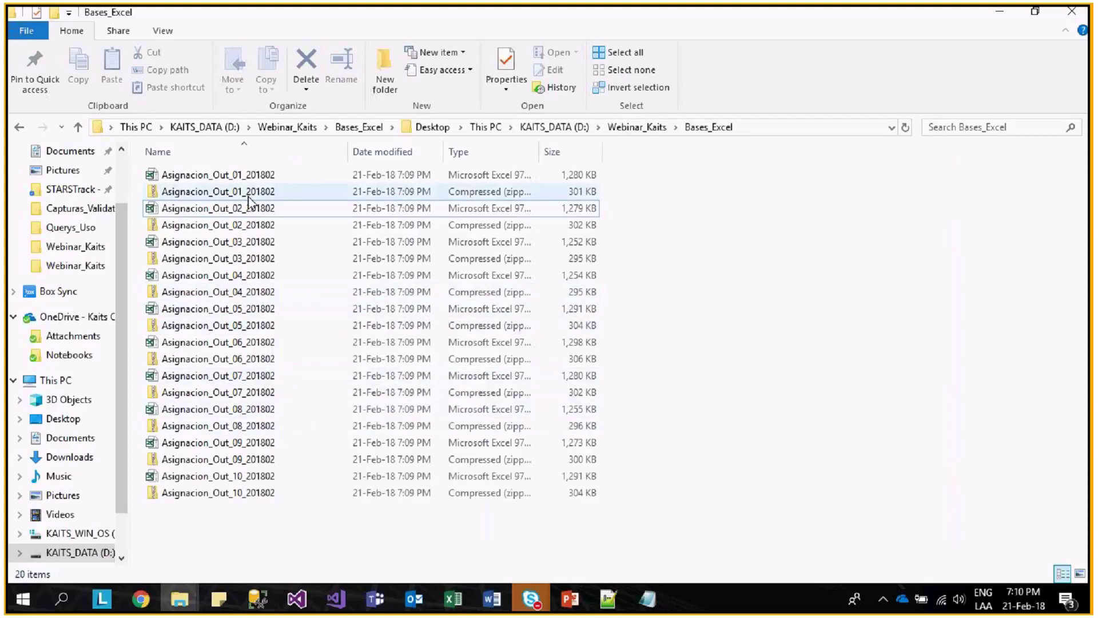
- Open the Asignacion_Out_01 zip, try opening its Excel file, dismiss the extraction errors, and close it
click(264, 175)
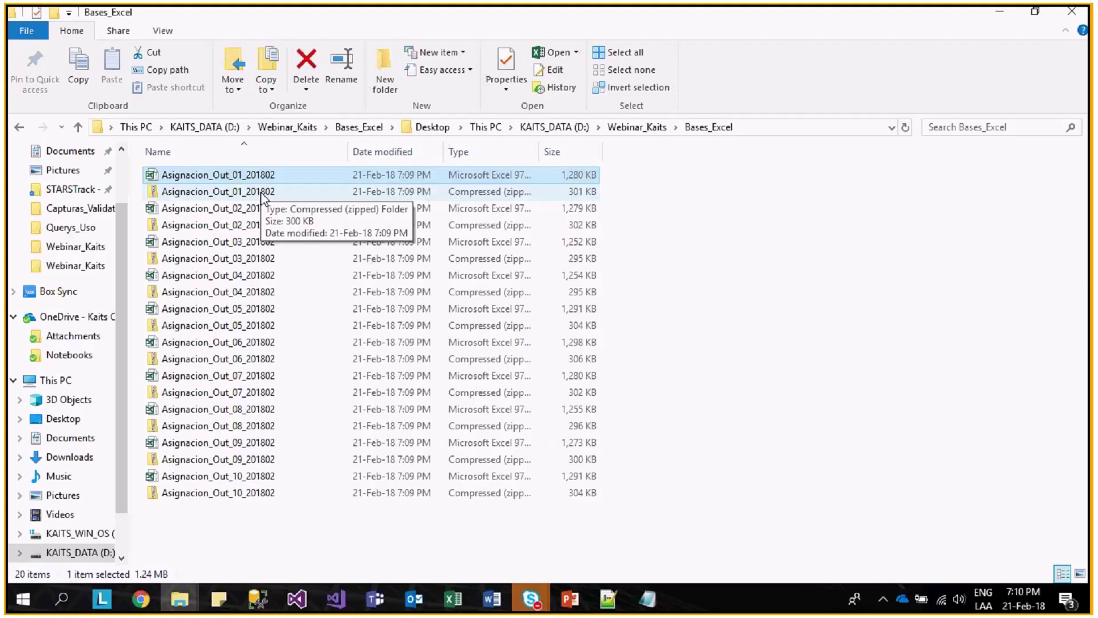
ctrl+click(262, 193)
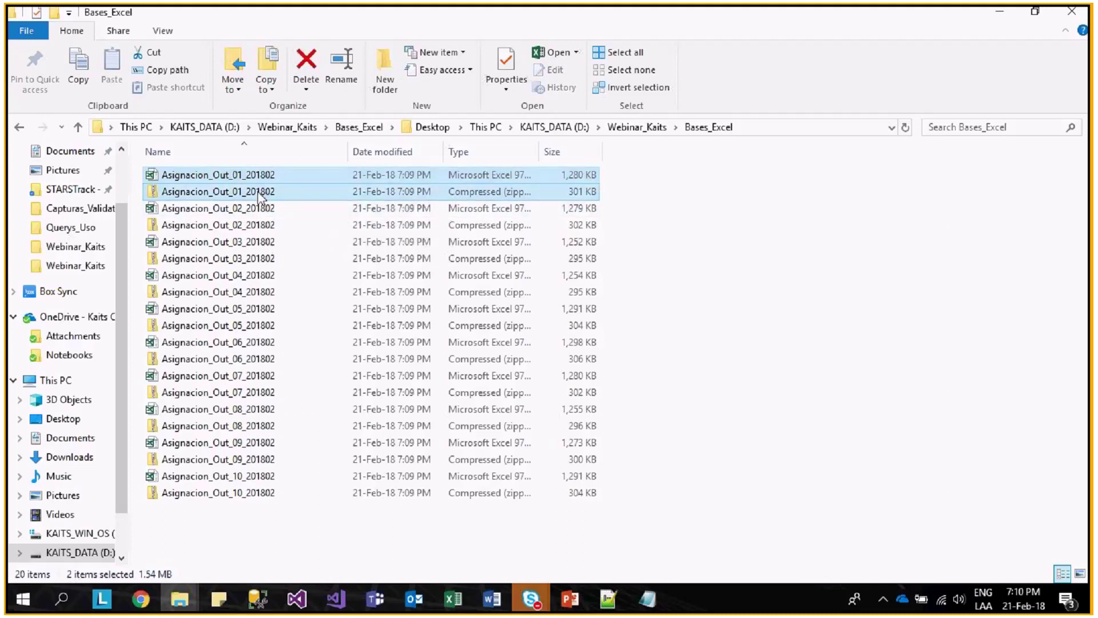
click(265, 210)
click(265, 192)
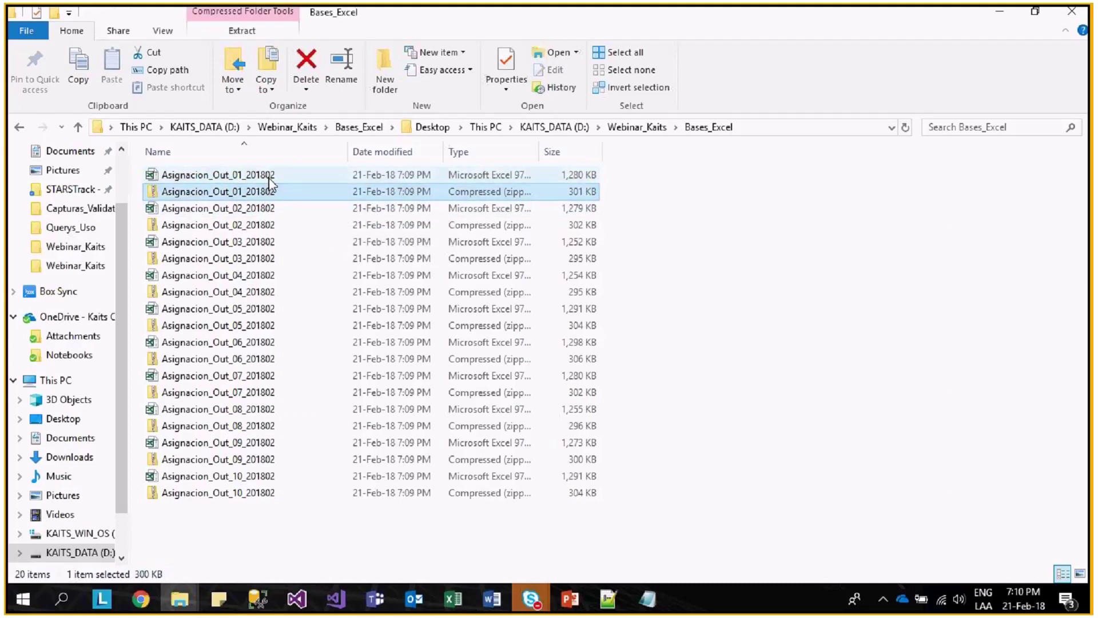
double_click(265, 184)
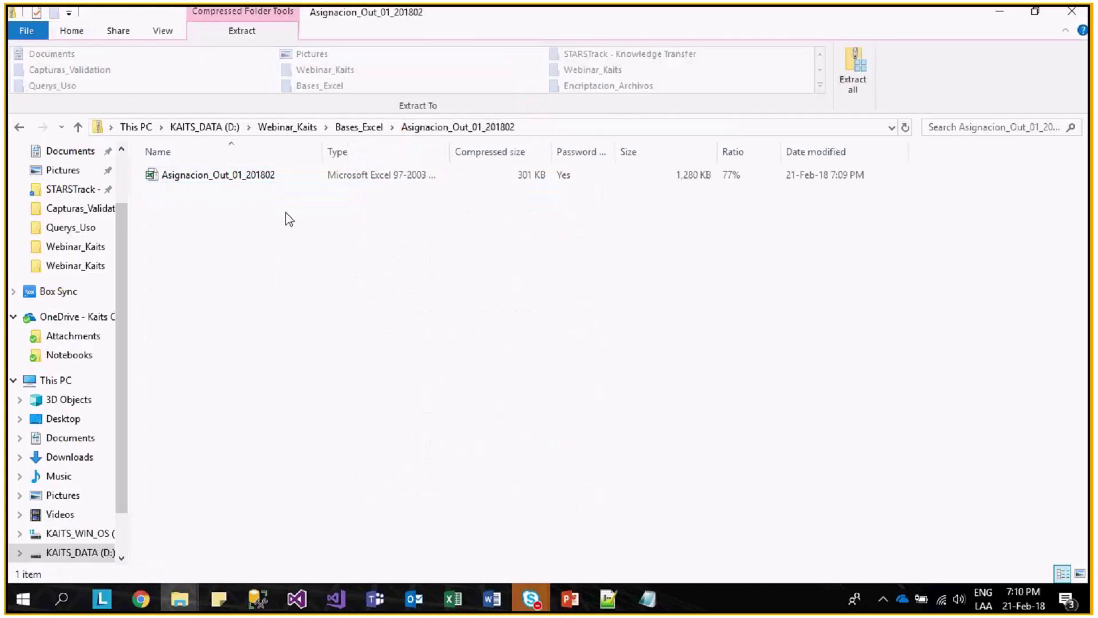
double_click(269, 176)
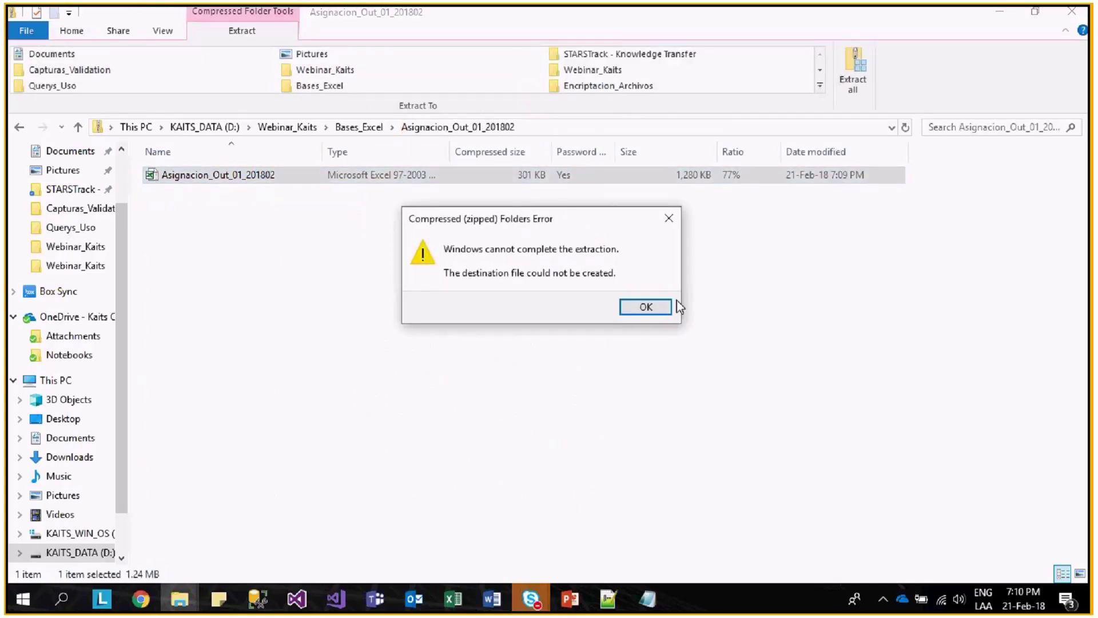
click(652, 311)
click(216, 172)
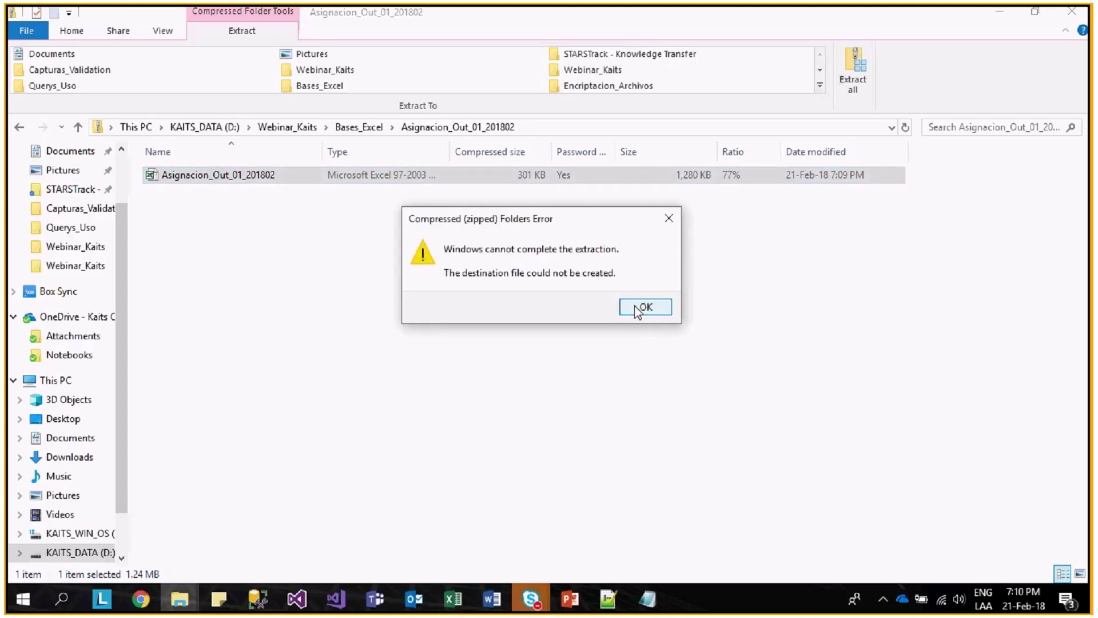
click(637, 308)
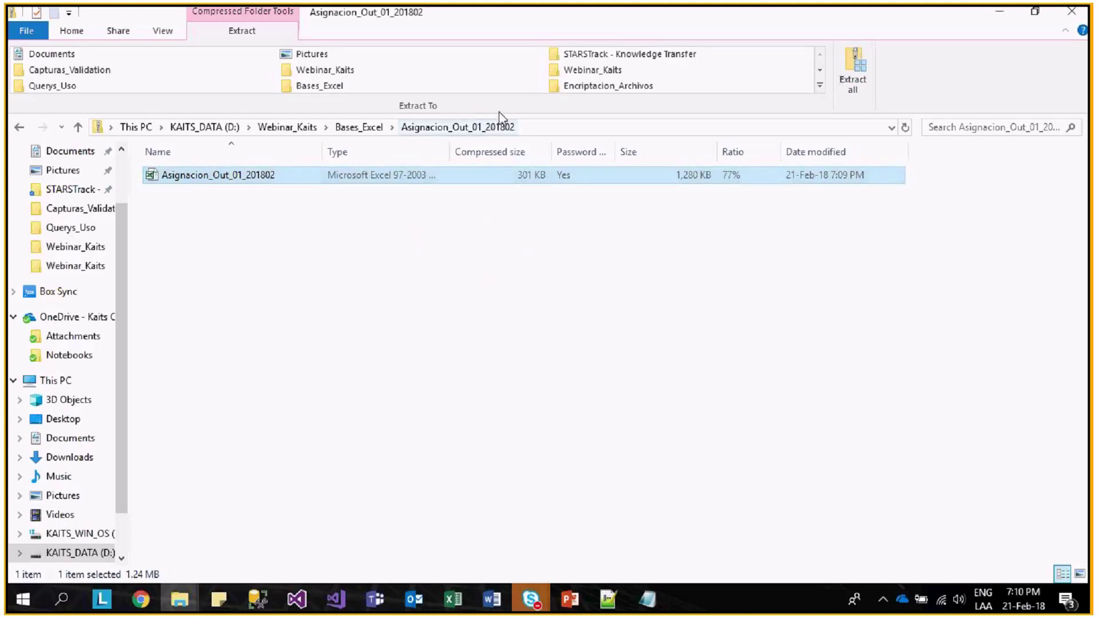
click(1064, 17)
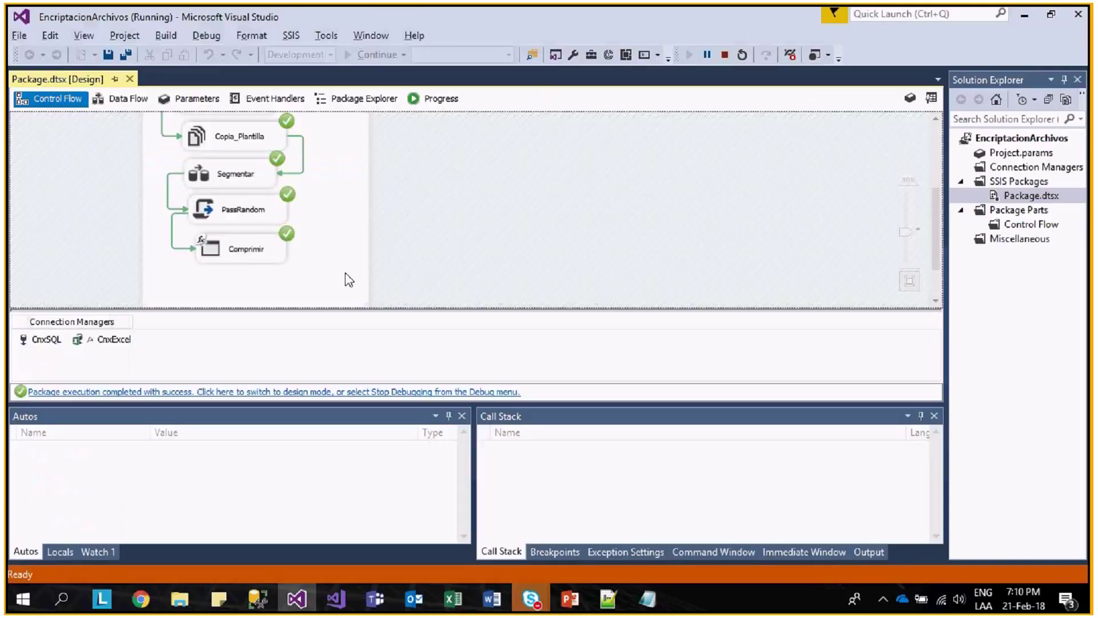
- Navigate the Webinar_Kaits Explorer window from D: back into Webinar_Kaits\Bases_Excel
key(alt+Tab)
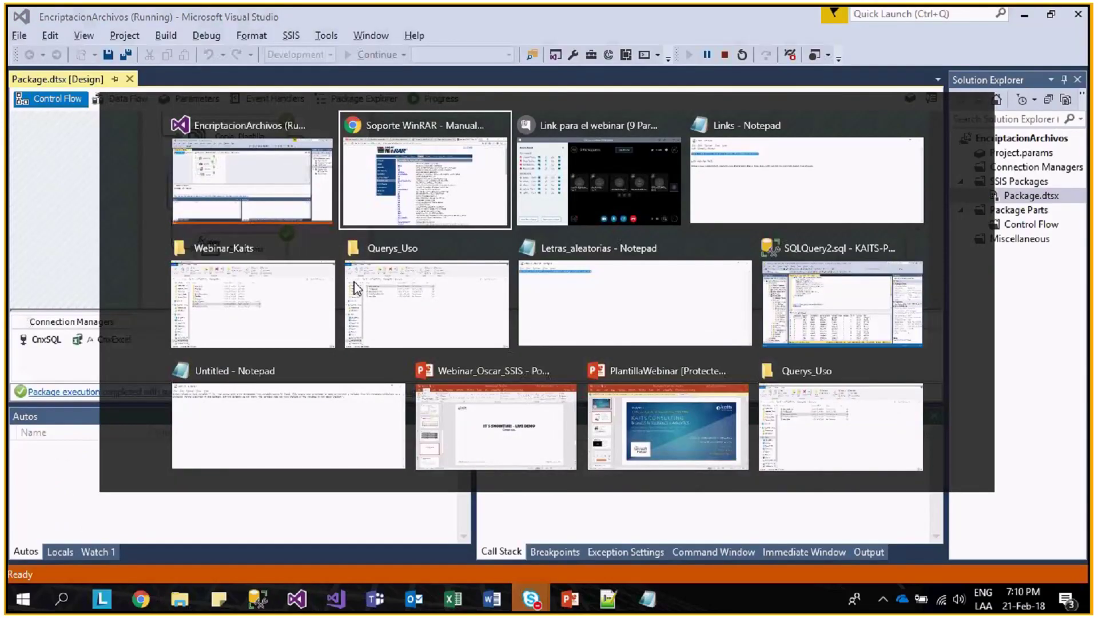
key(Tab)
key(Tab)
click(245, 564)
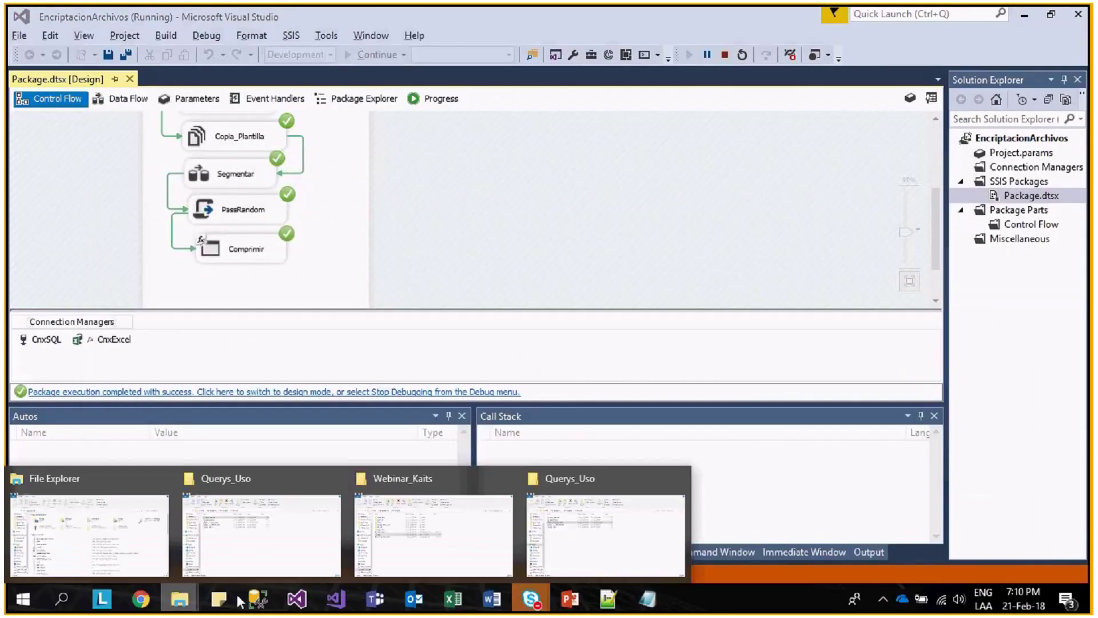
click(468, 550)
key(alt+Tab)
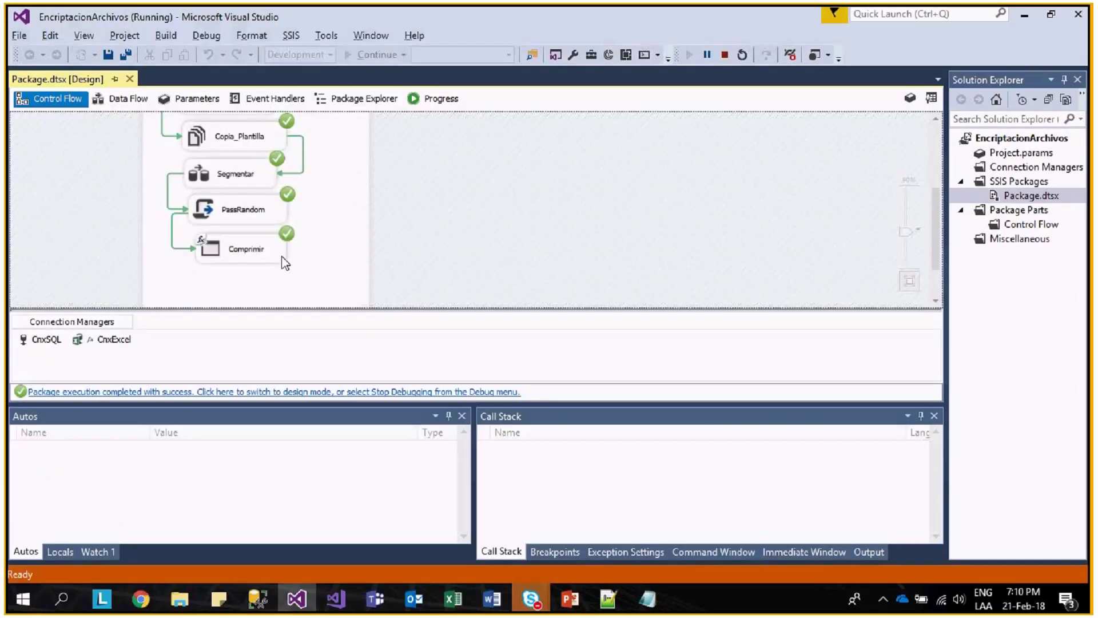
mouse_move(180, 598)
click(410, 565)
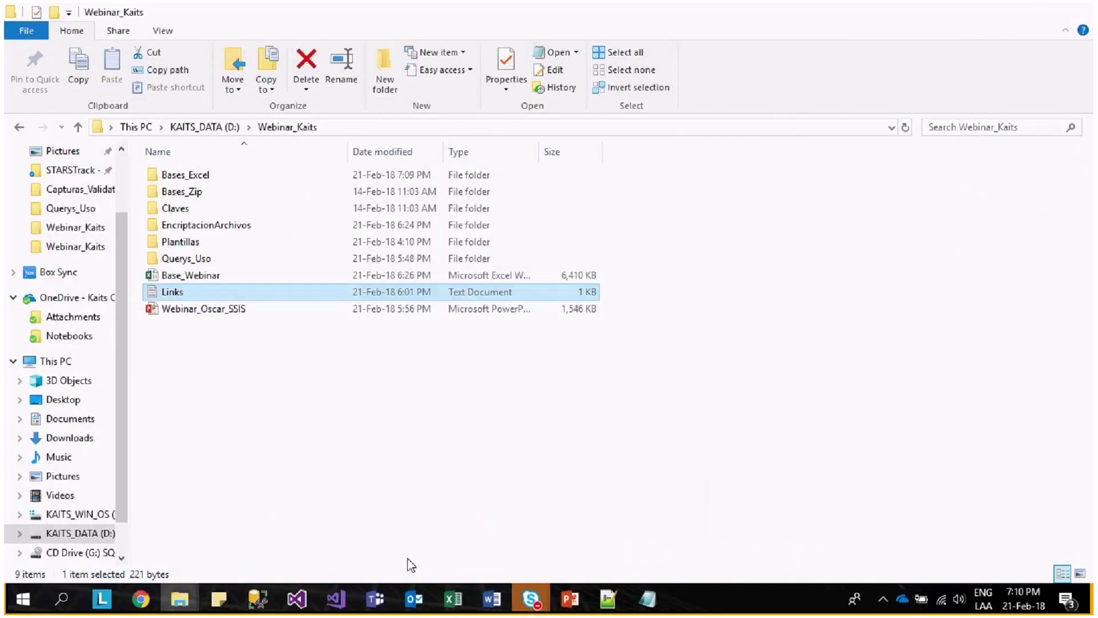
click(215, 128)
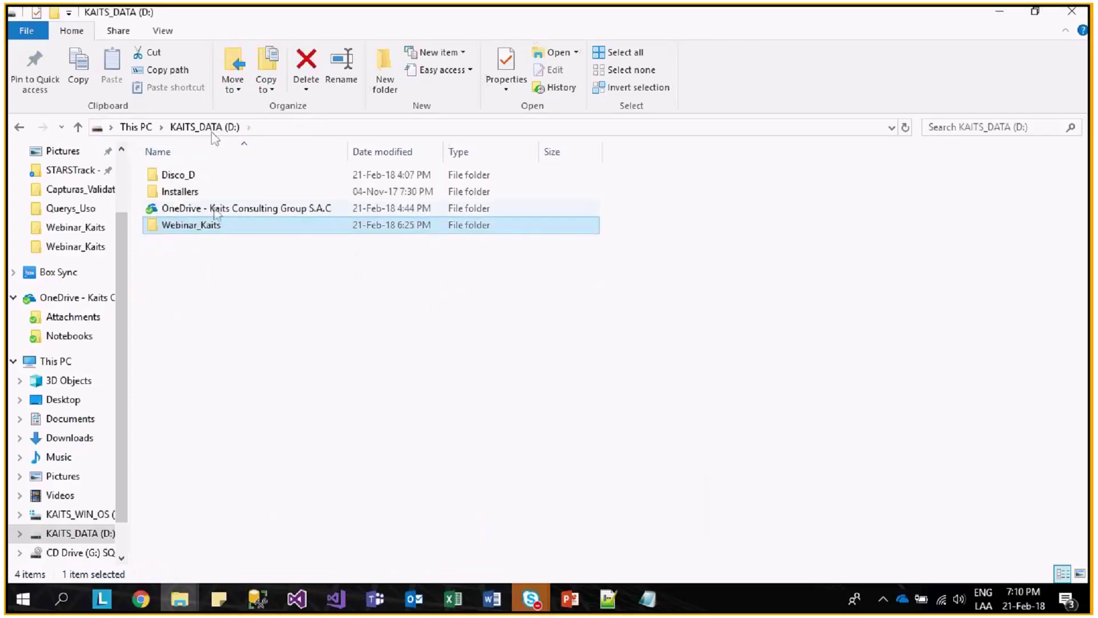
double_click(195, 225)
double_click(201, 175)
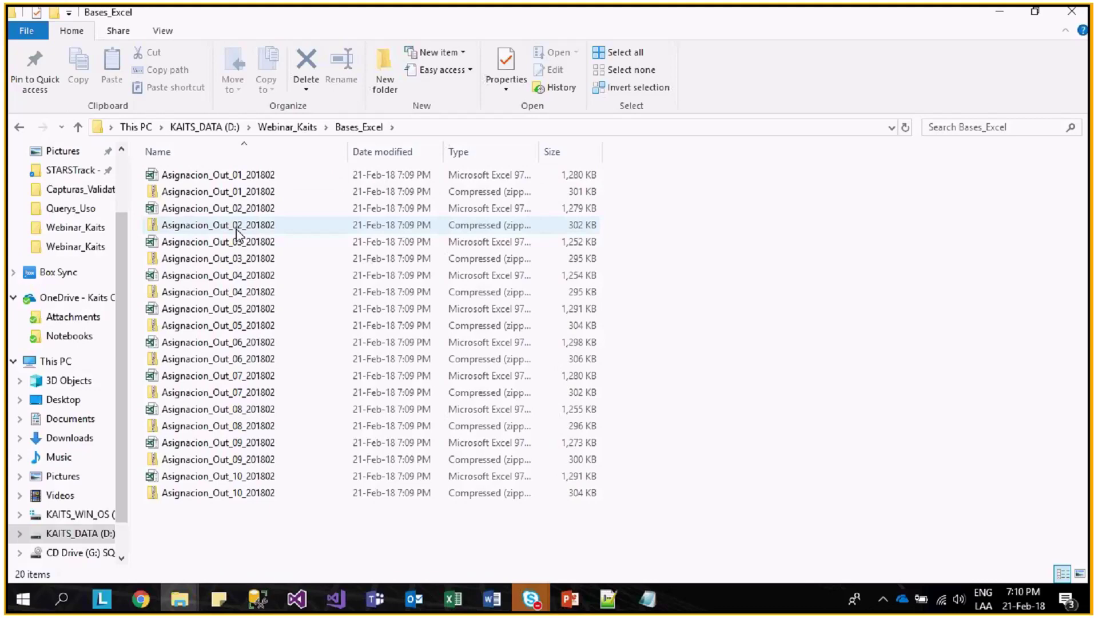
- Try opening the Excel file inside the Asignacion_Out_02_201802 zip and dismiss the extraction error
double_click(237, 226)
double_click(215, 175)
click(640, 306)
click(19, 127)
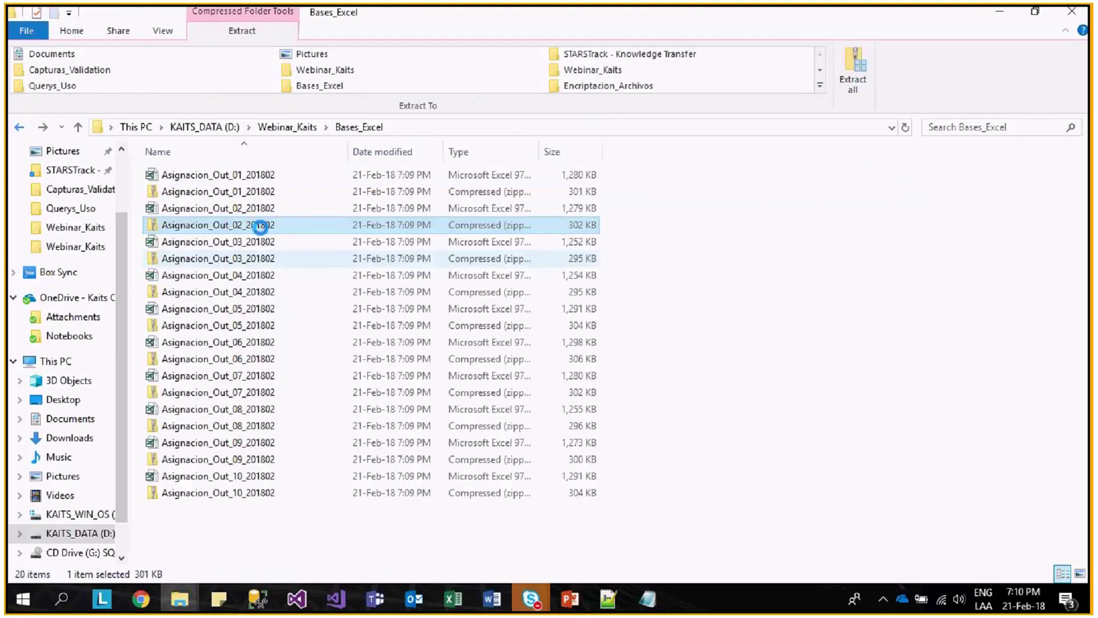
- Extract the Out_02 zip here, confirm replace, cancel the password prompt, and stop debugging
right_click(260, 226)
click(335, 320)
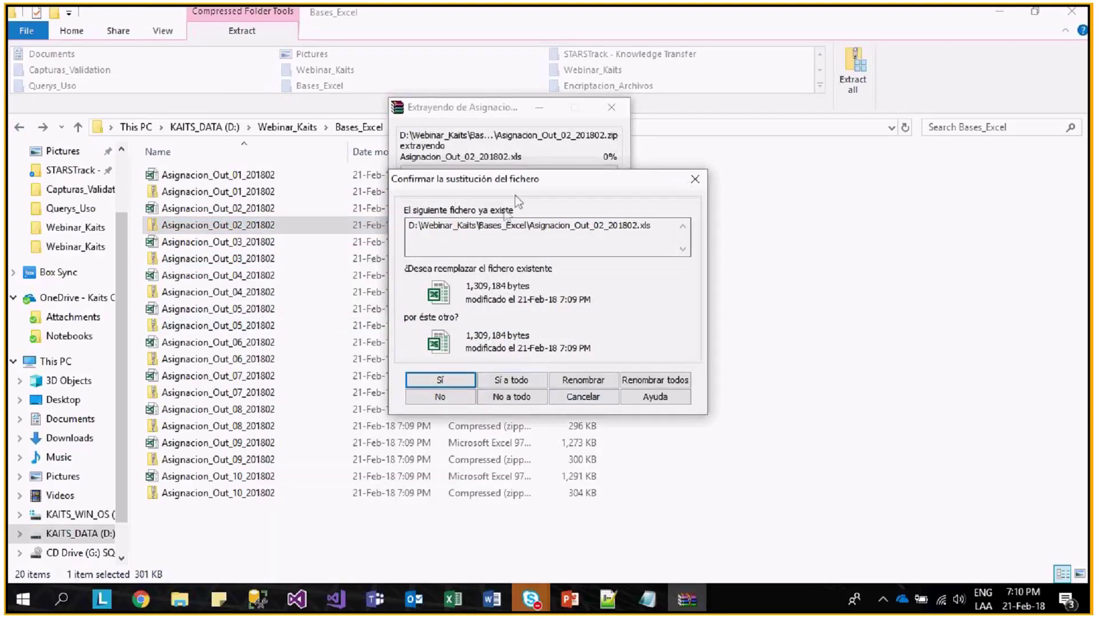
key(Return)
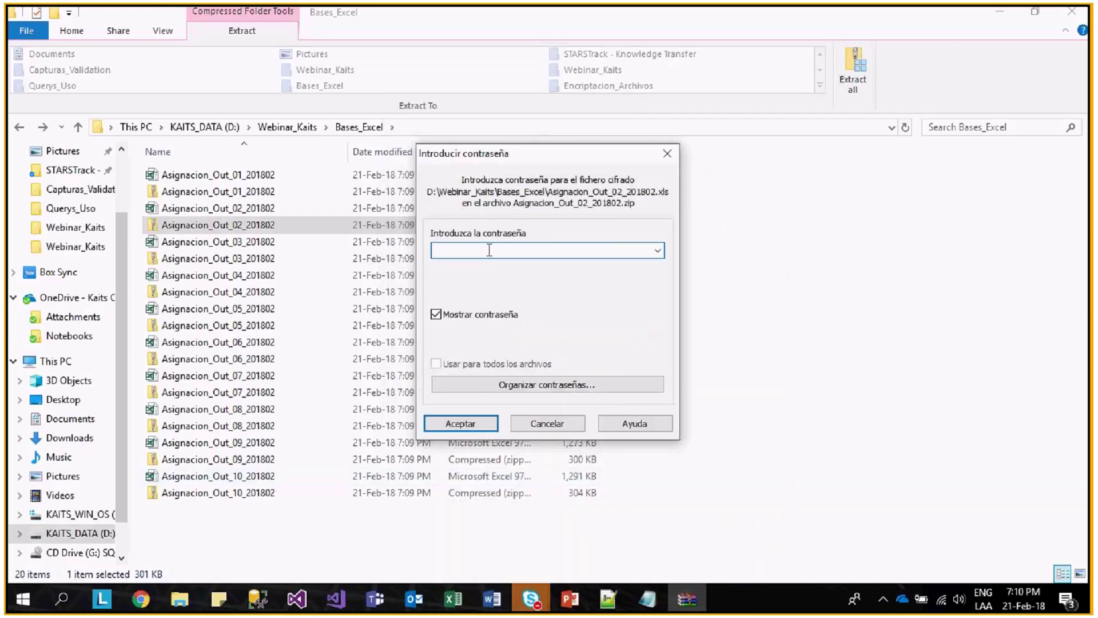
click(548, 423)
click(19, 127)
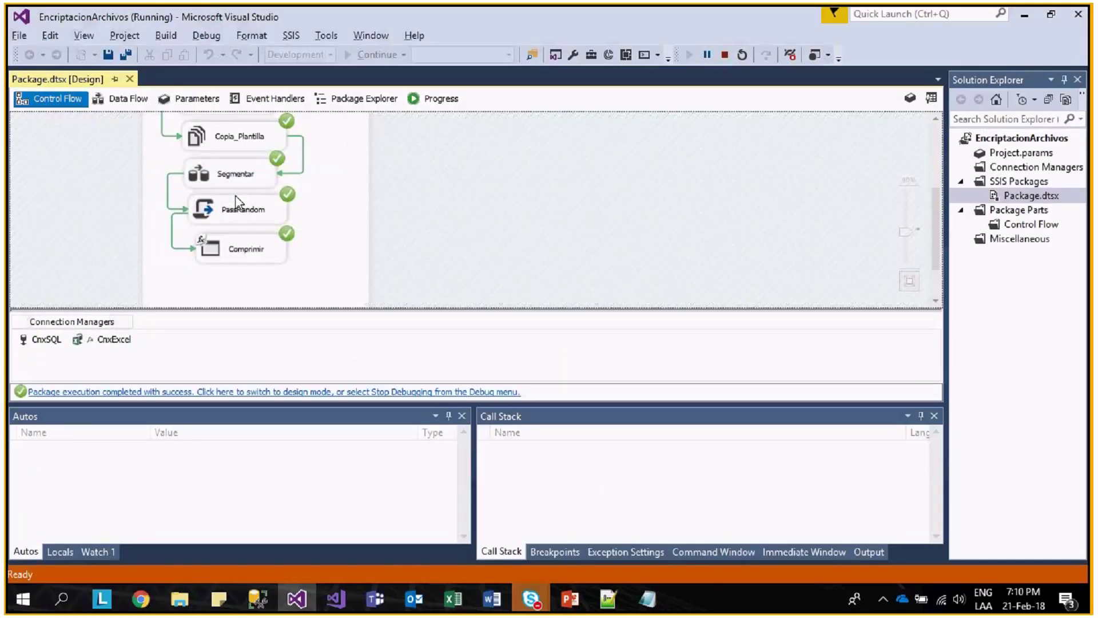
click(725, 54)
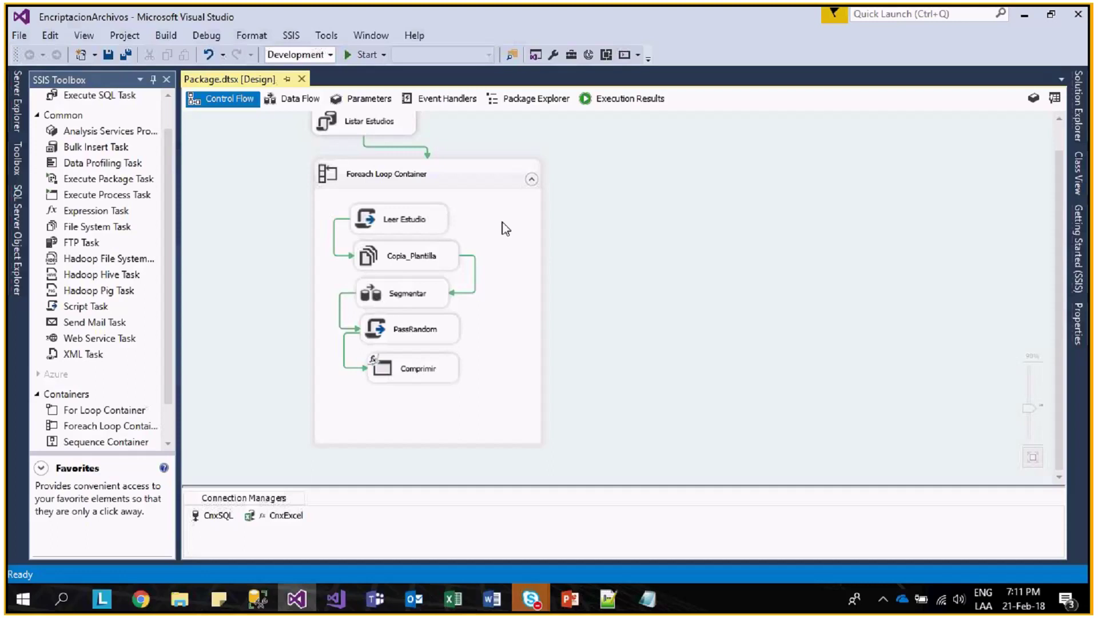
click(417, 373)
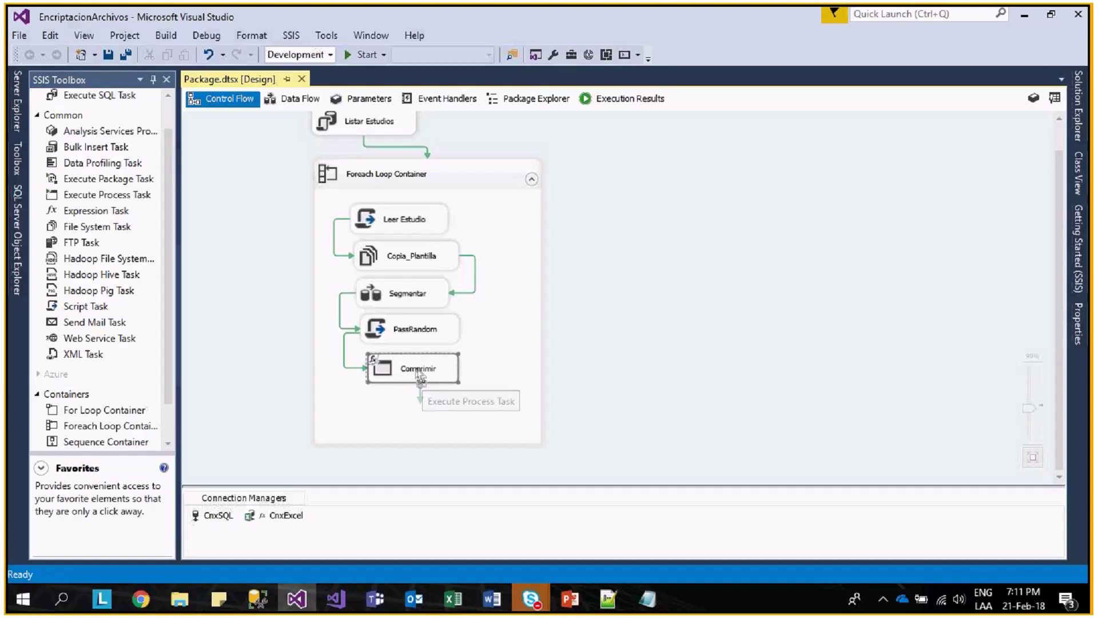
key(alt+Tab)
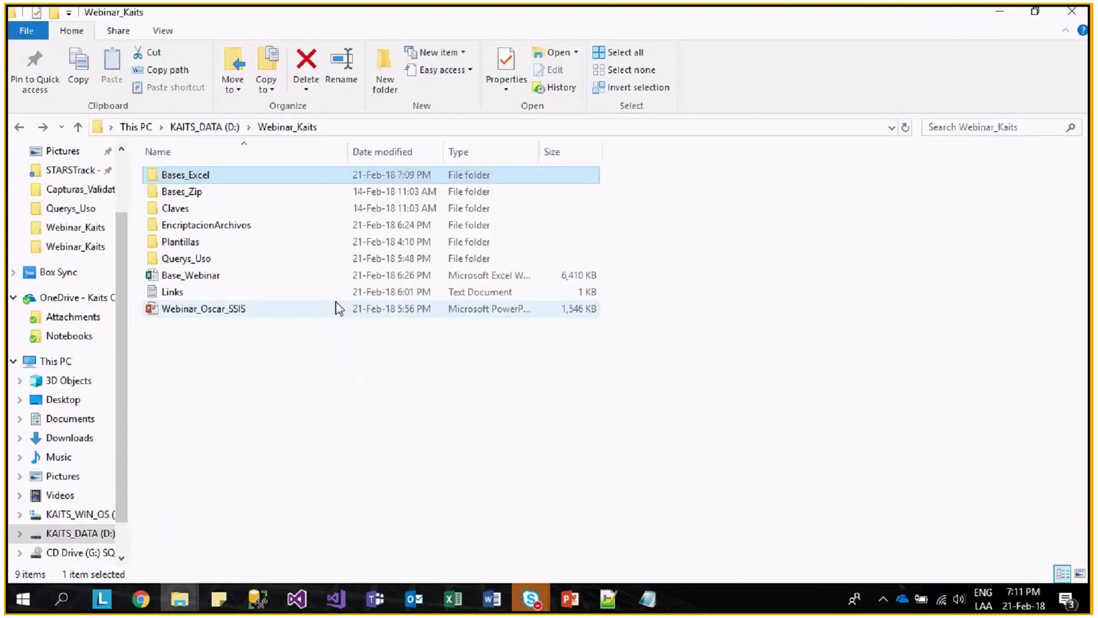
double_click(204, 175)
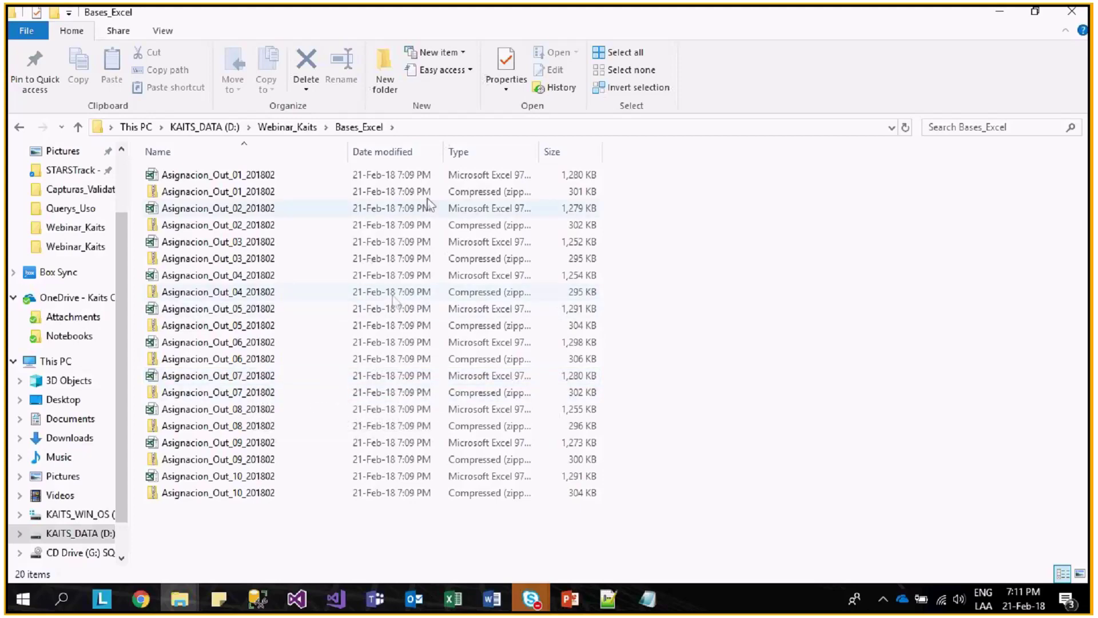
key(alt+Tab)
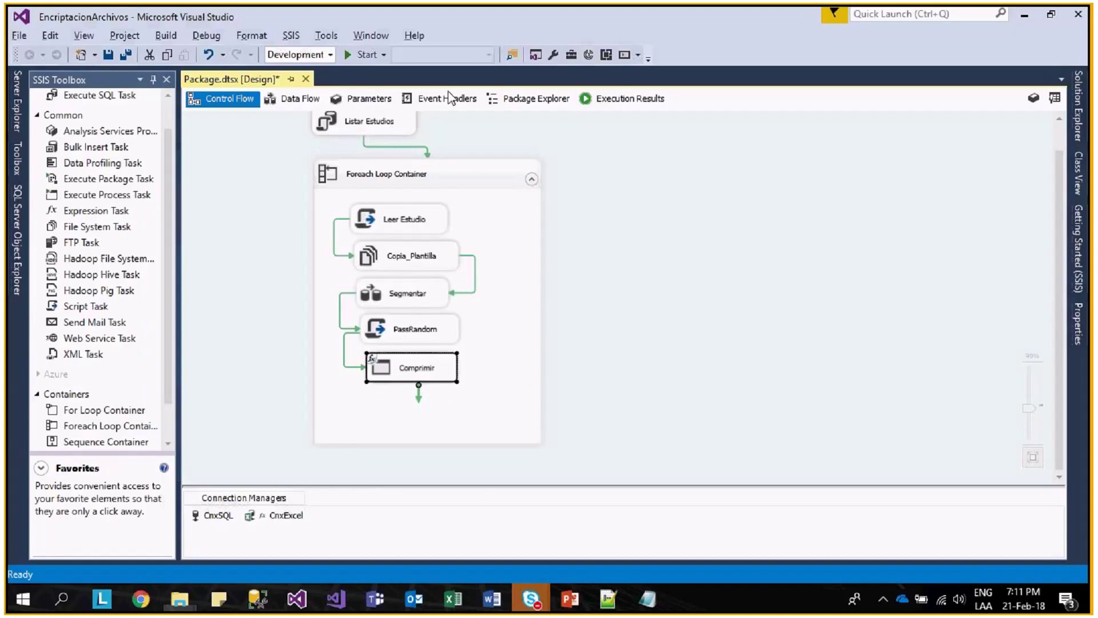
- Place a Data Flow Task below Comprimir in the loop and connect Comprimir's arrow to it
scroll(120, 240, up, 2)
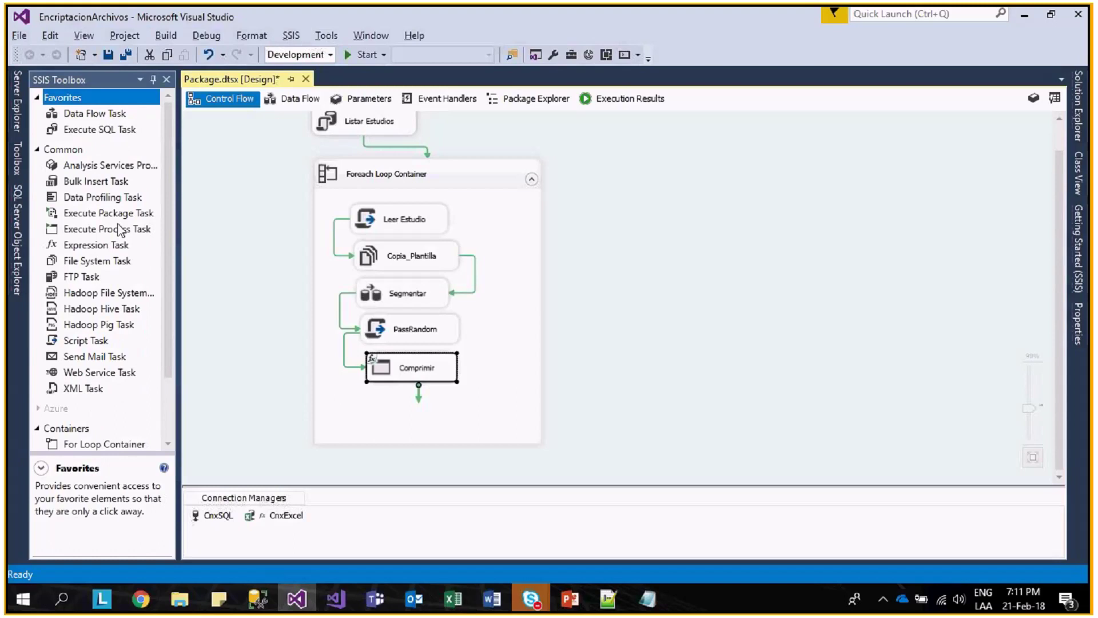
click(76, 115)
drag(76, 114, 395, 417)
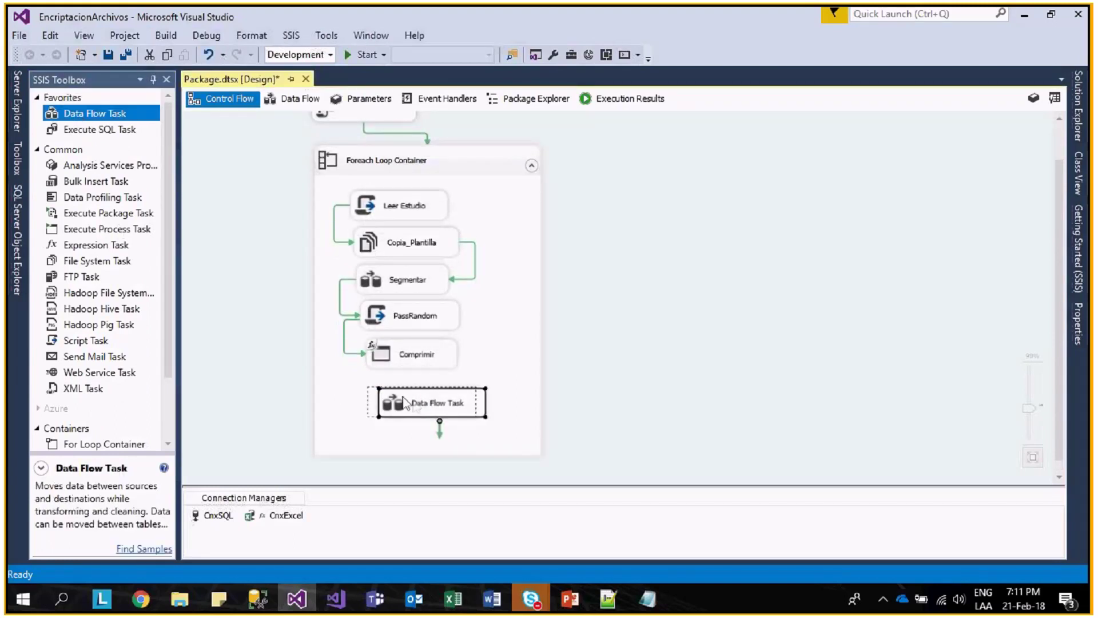
drag(416, 369, 422, 400)
- Inspect the new Data Flow Task's empty data flow, then return to Control Flow
click(435, 401)
double_click(466, 406)
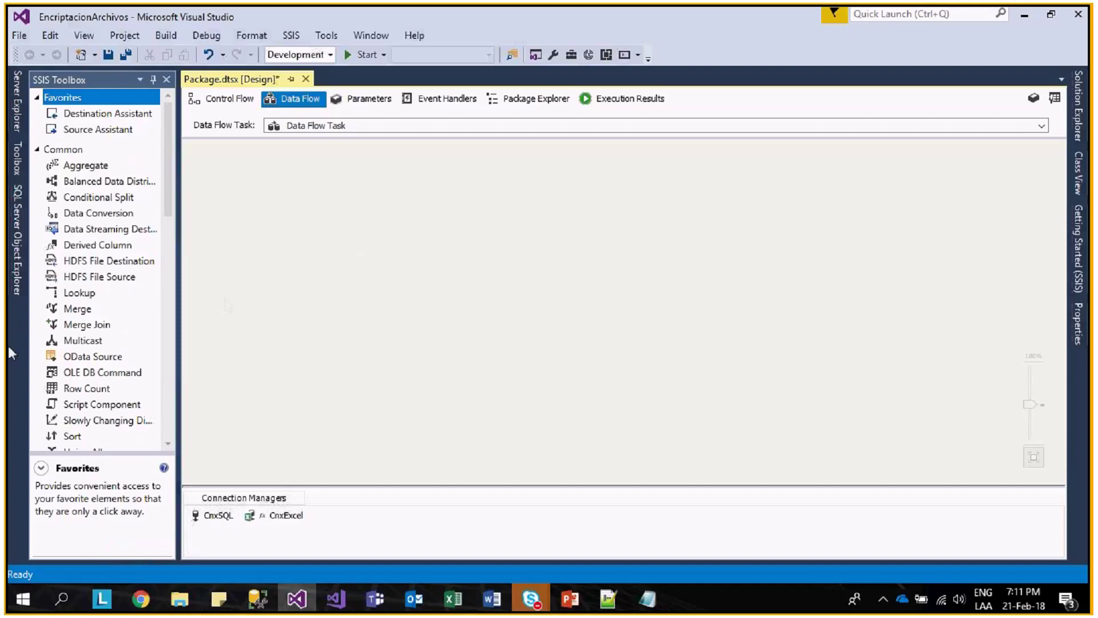
scroll(167, 159, down, 1)
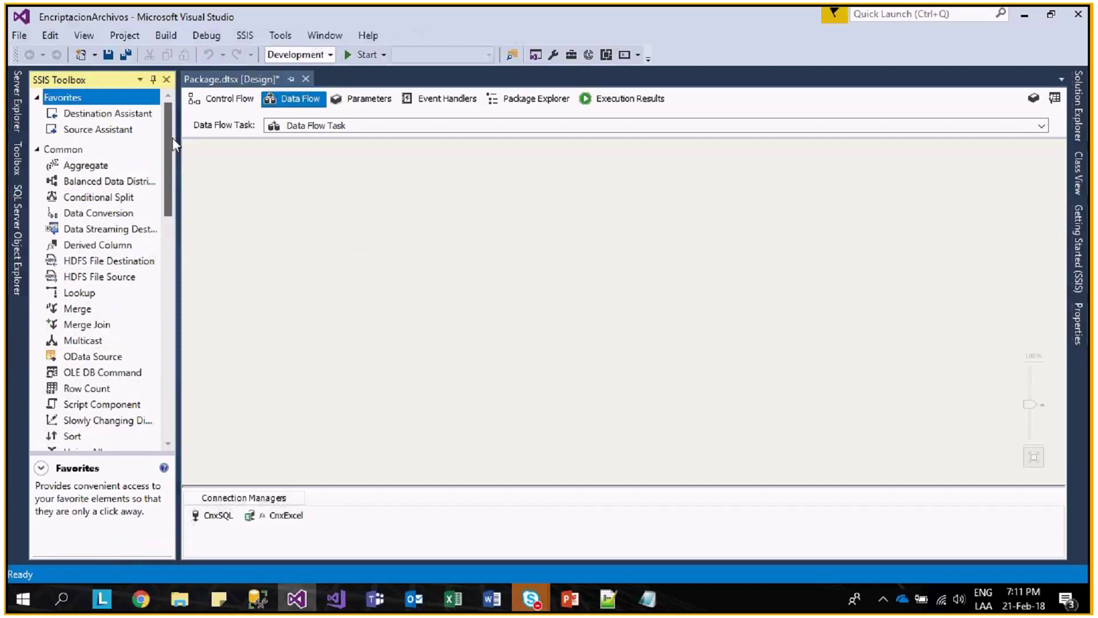
scroll(173, 137, up, 1)
click(219, 102)
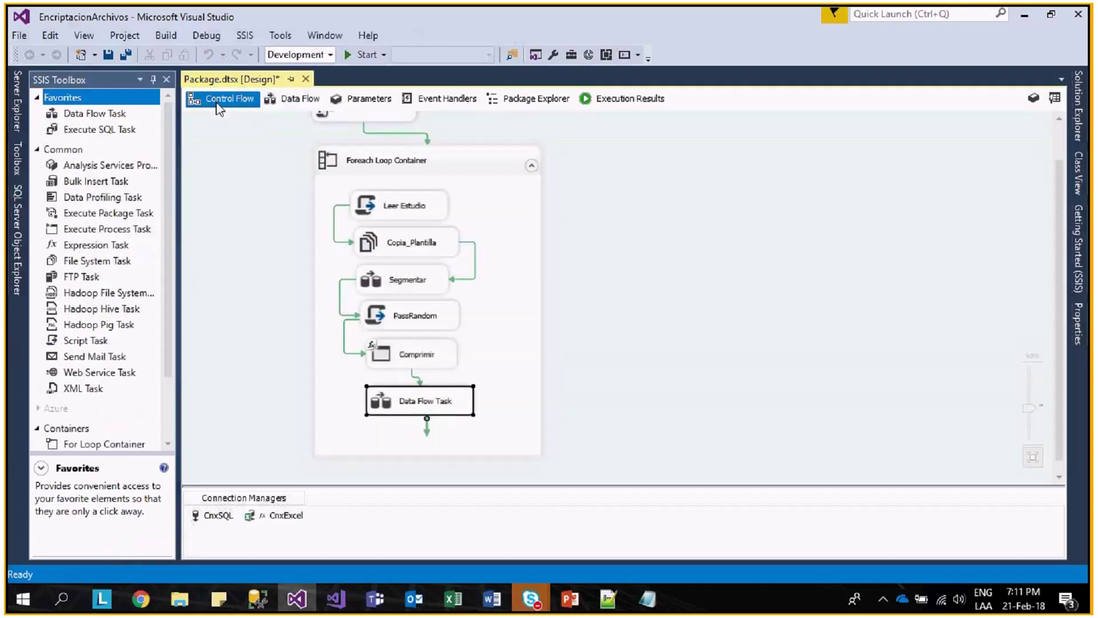
double_click(461, 411)
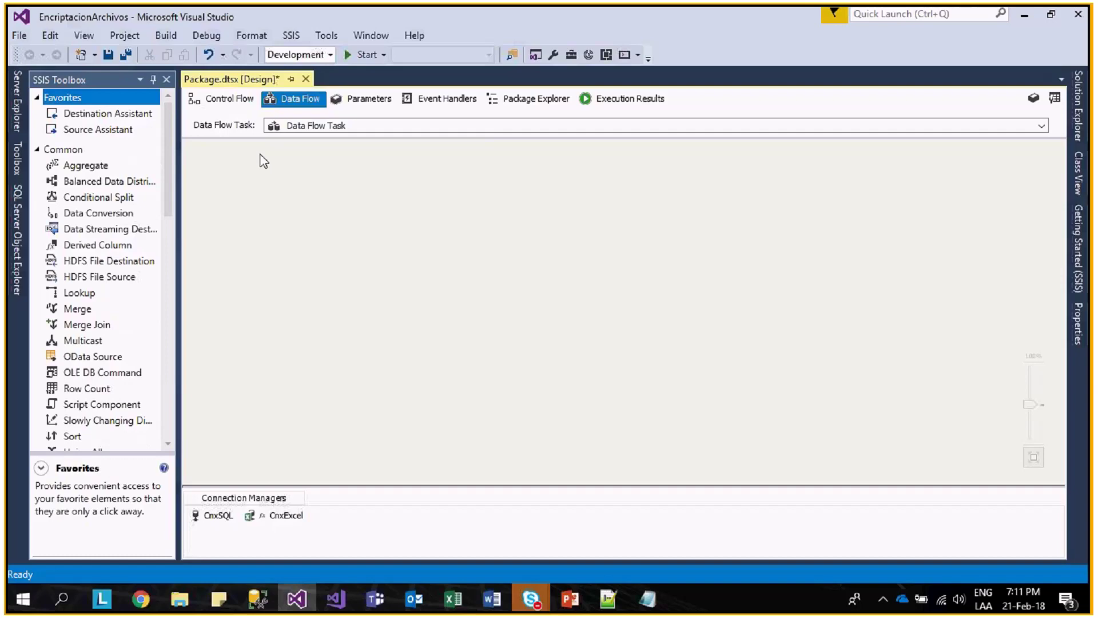
click(240, 102)
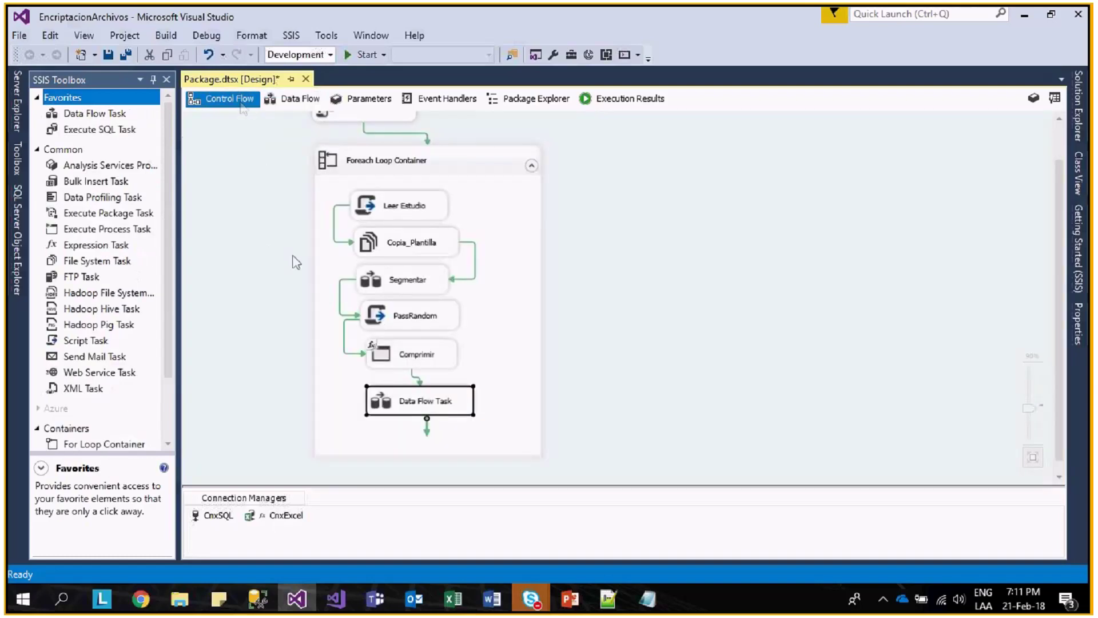
- Create the package variable SqlPassword of type String and open its expression editor
right_click(815, 378)
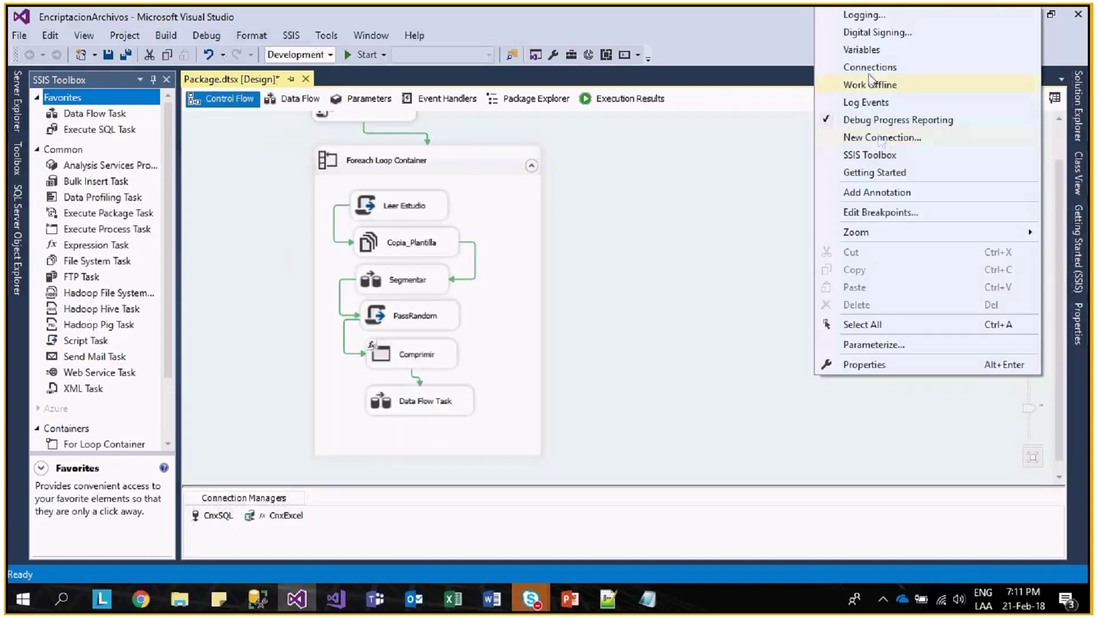
click(873, 51)
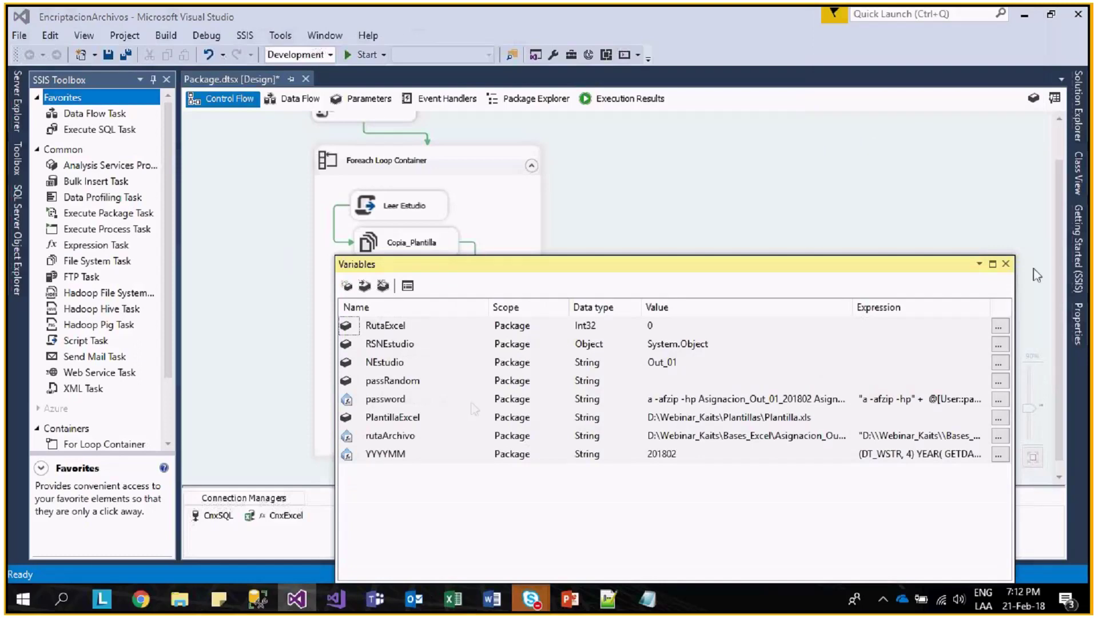
click(348, 286)
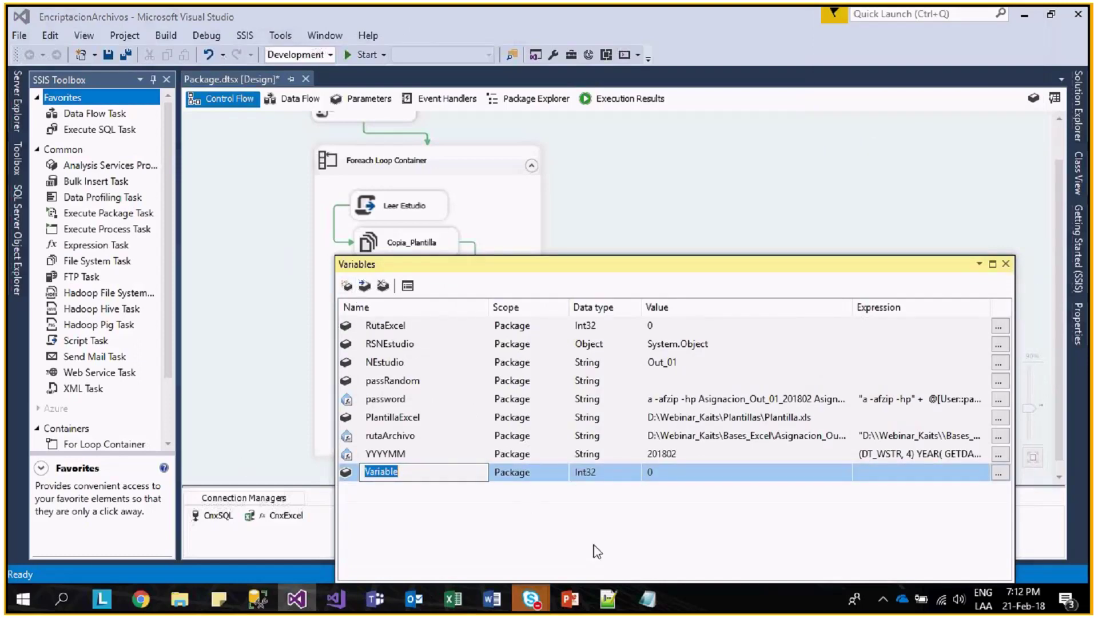
text(SqlPassword)
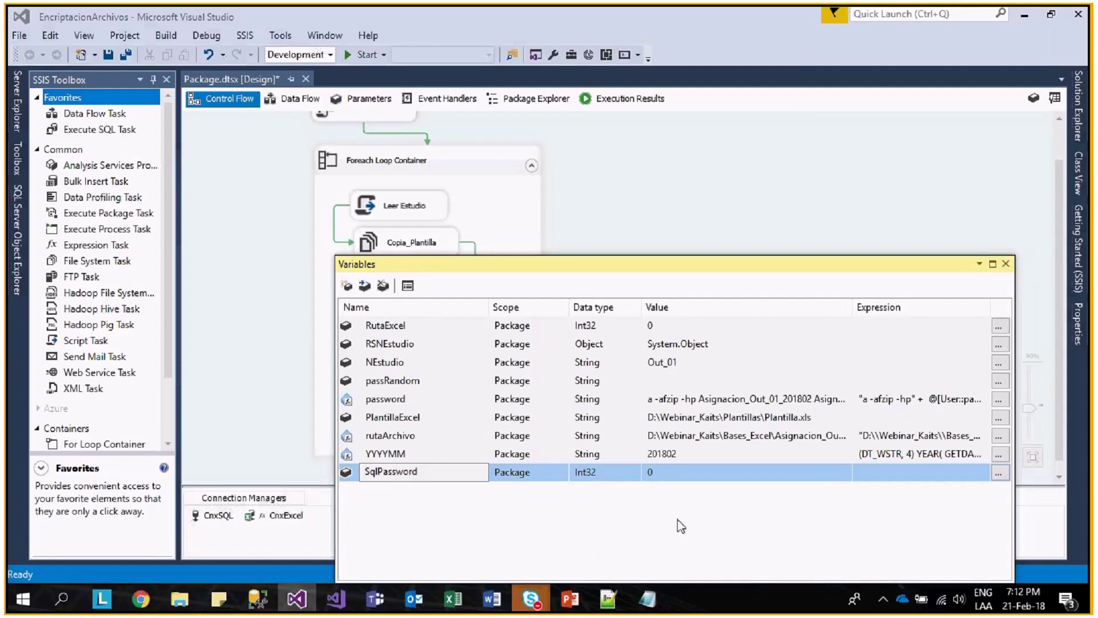
click(634, 473)
click(634, 475)
click(633, 473)
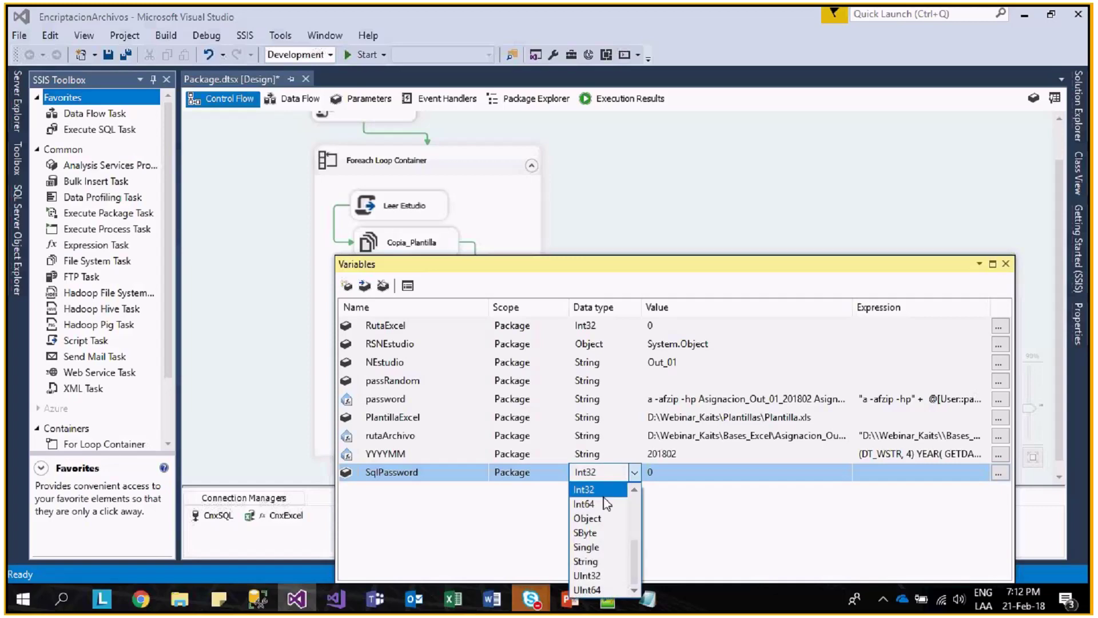
click(618, 567)
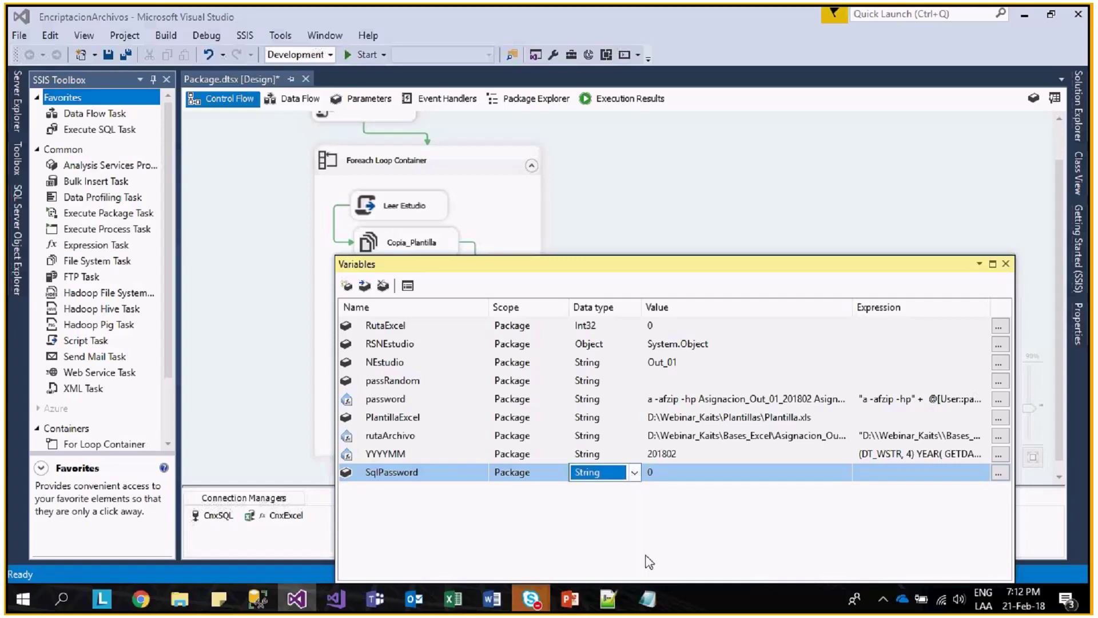
click(1000, 473)
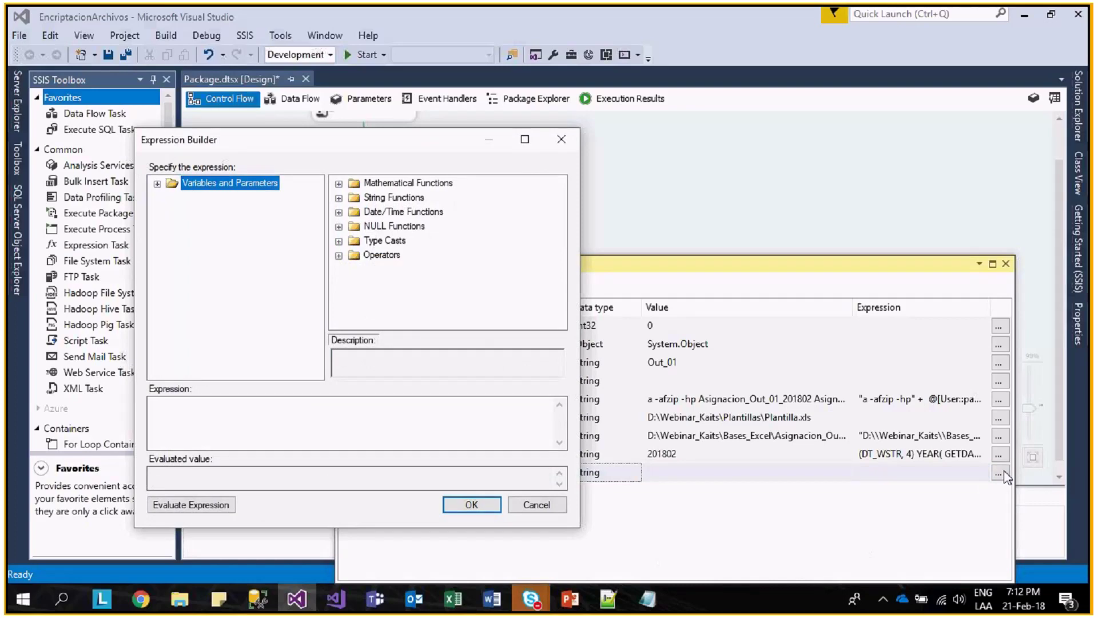
- Set SqlPassword's expression to "Select " + @[User::passRandom] + " as Clave" and evaluate it
click(443, 434)
text("")
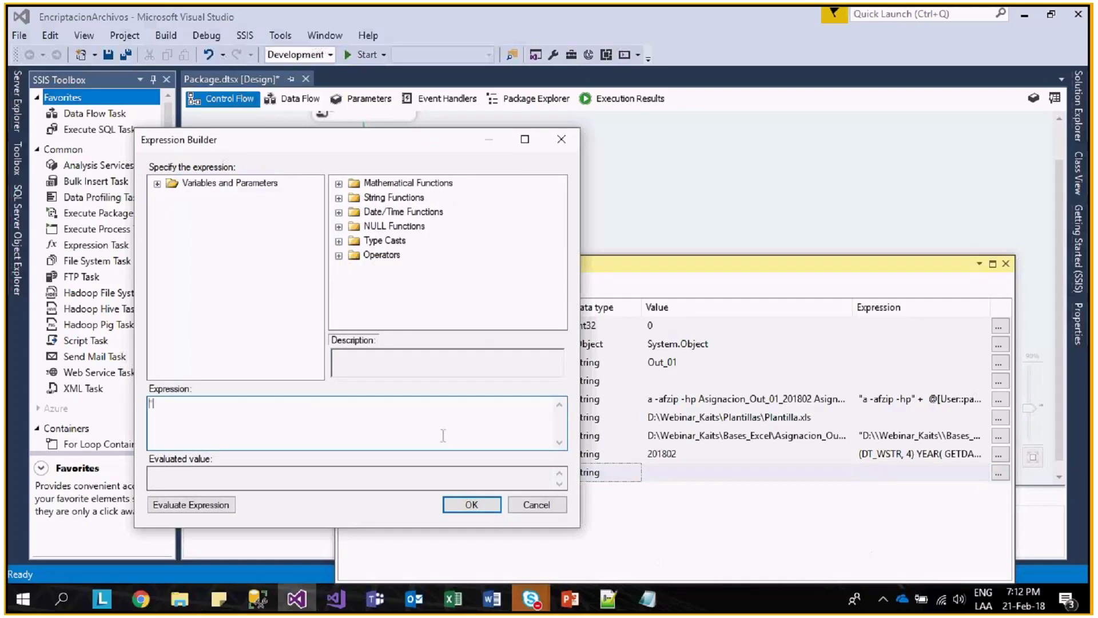
key(Left)
text(Select)
key(End)
text(+)
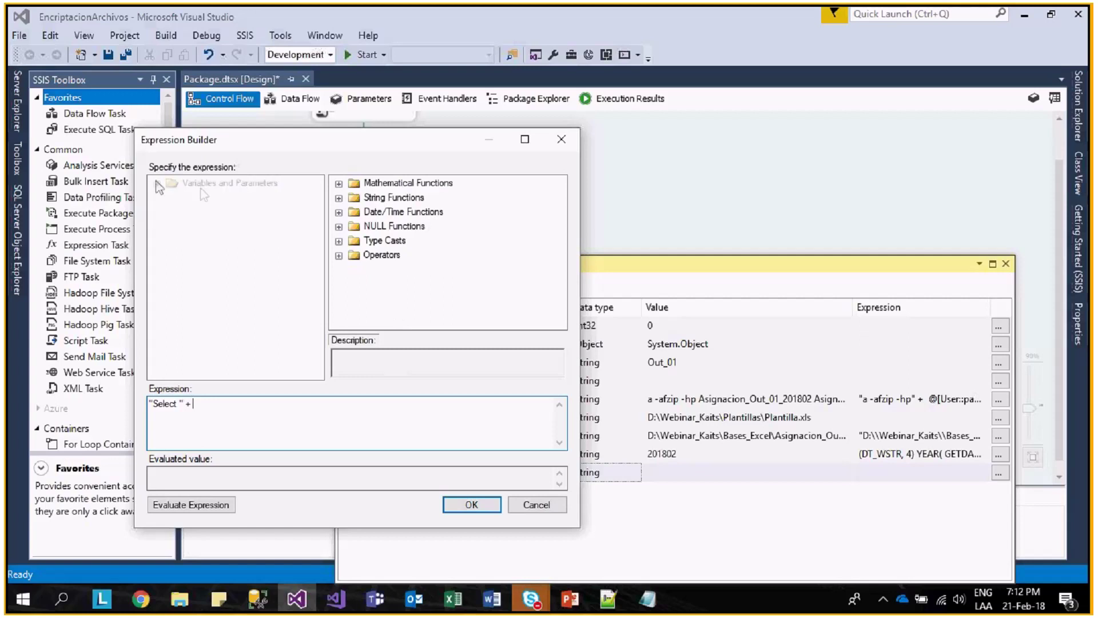
double_click(201, 184)
click(231, 240)
drag(231, 226, 277, 412)
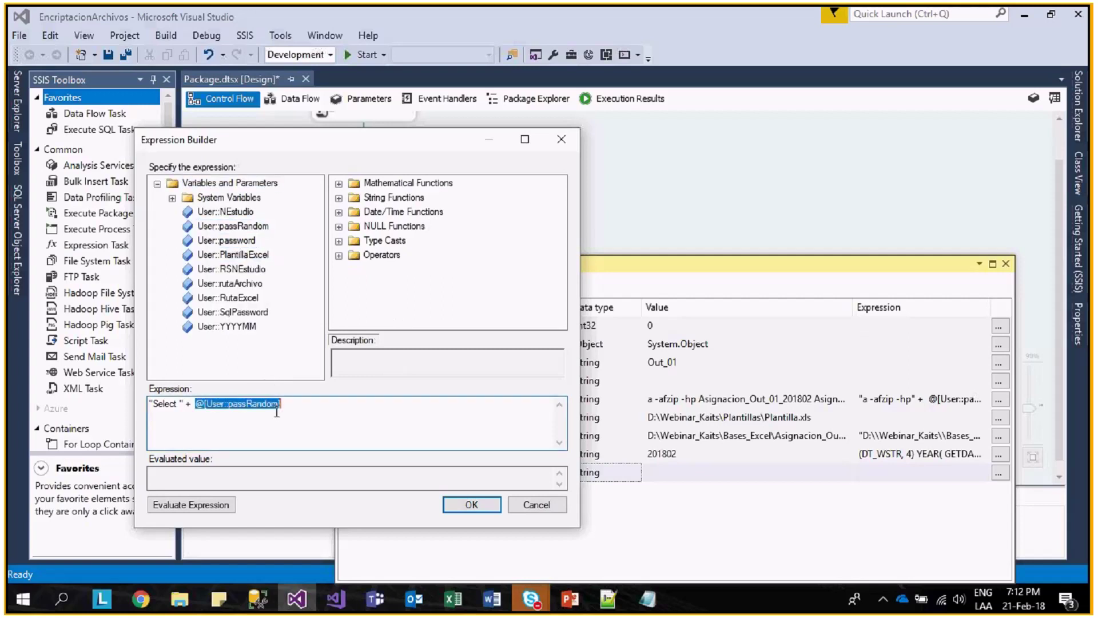
click(306, 407)
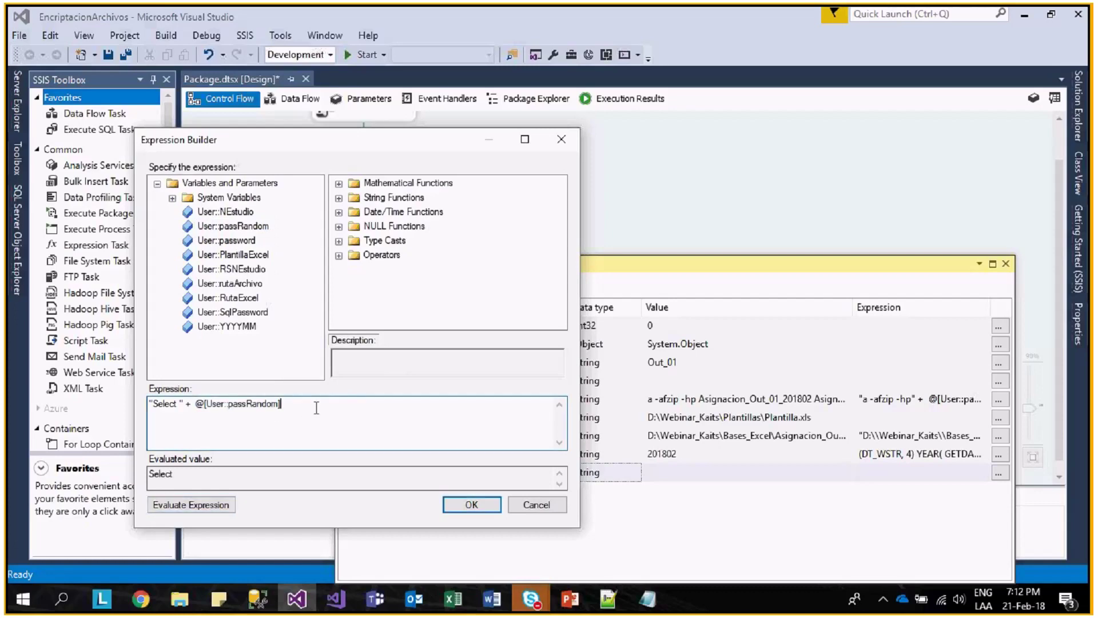
text(+" as Clave")
click(213, 506)
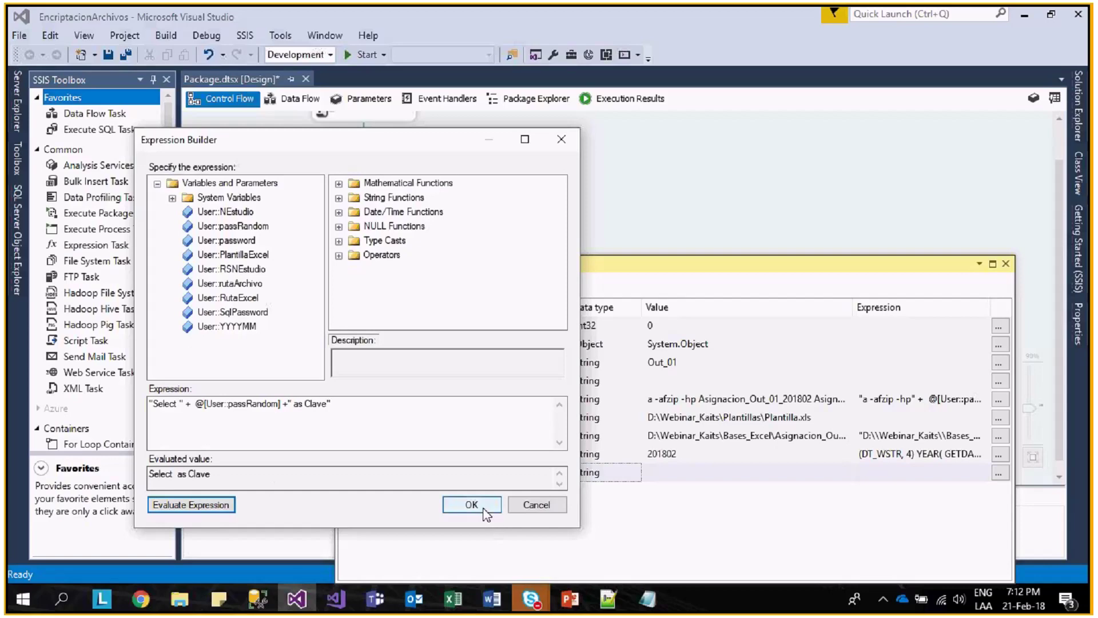
click(483, 507)
click(674, 379)
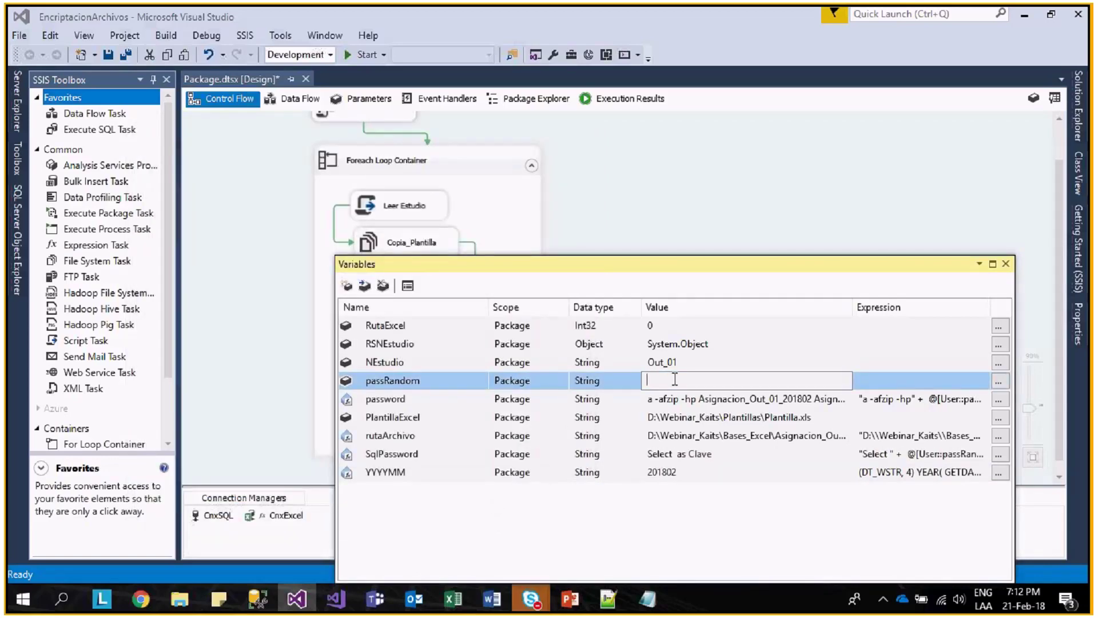
text(passRandom)
key(Return)
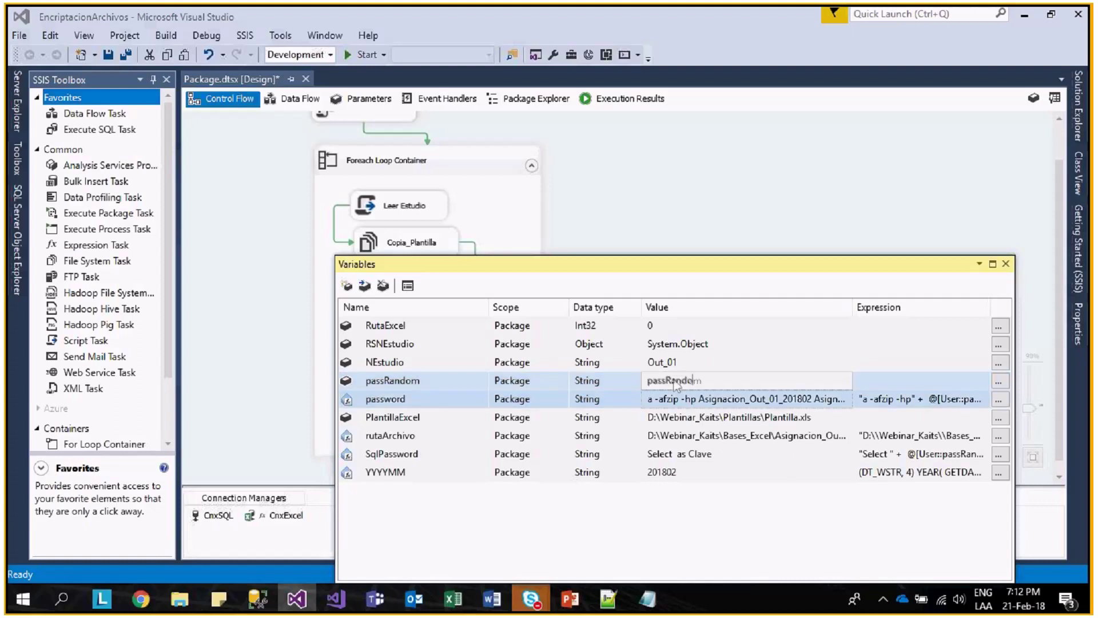
click(998, 454)
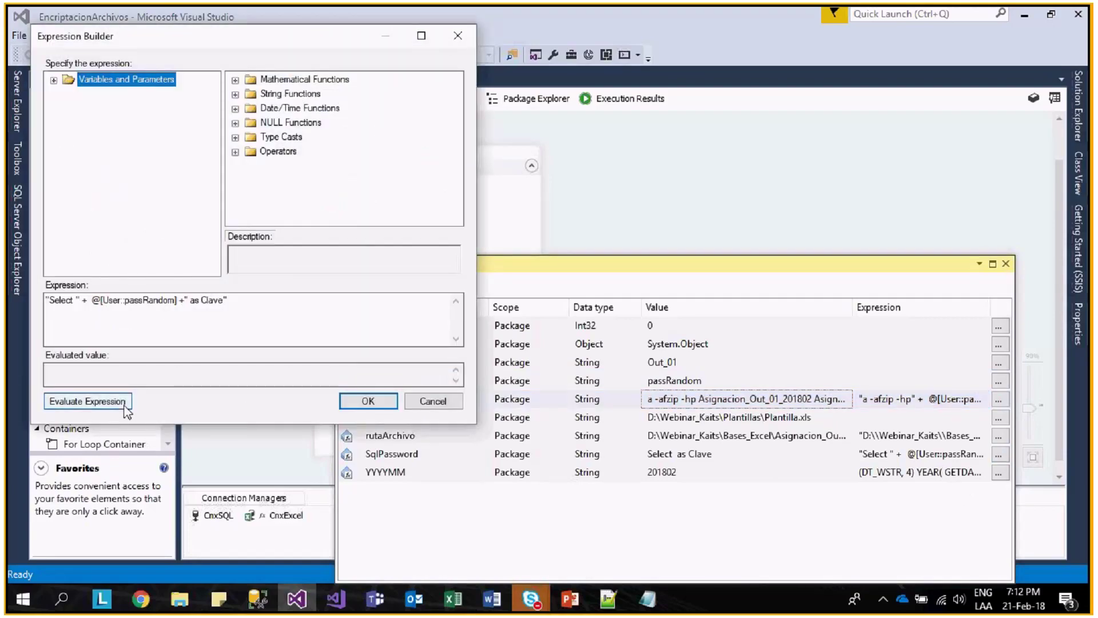
click(87, 401)
click(368, 400)
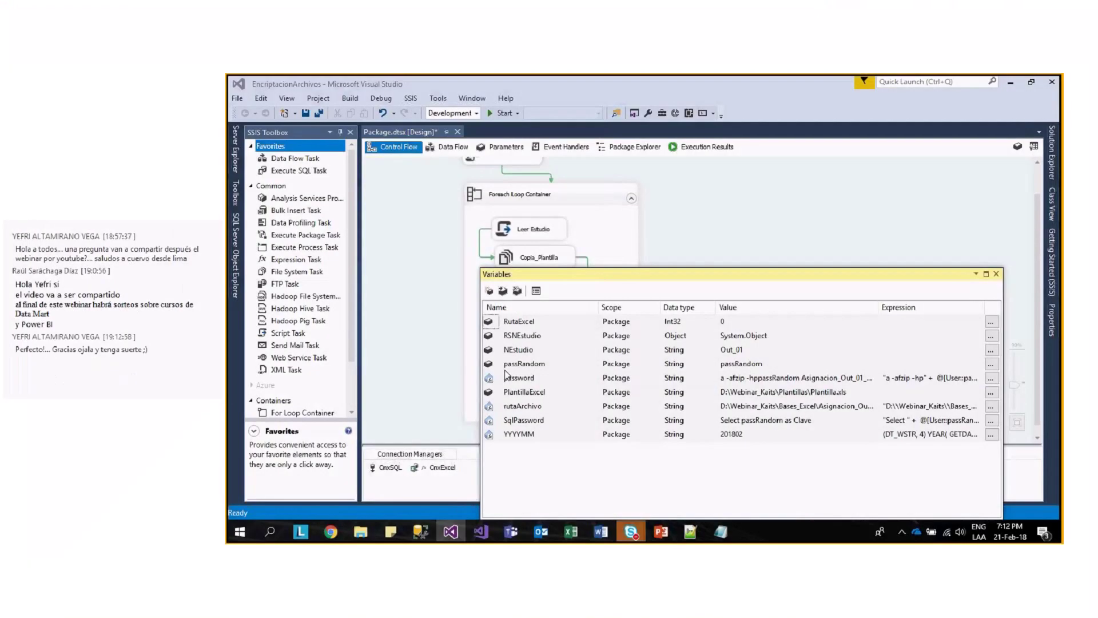
- In the Data Flow Task's data flow, add an OLE DB Source from Other Sources and open its editor
click(997, 274)
double_click(546, 379)
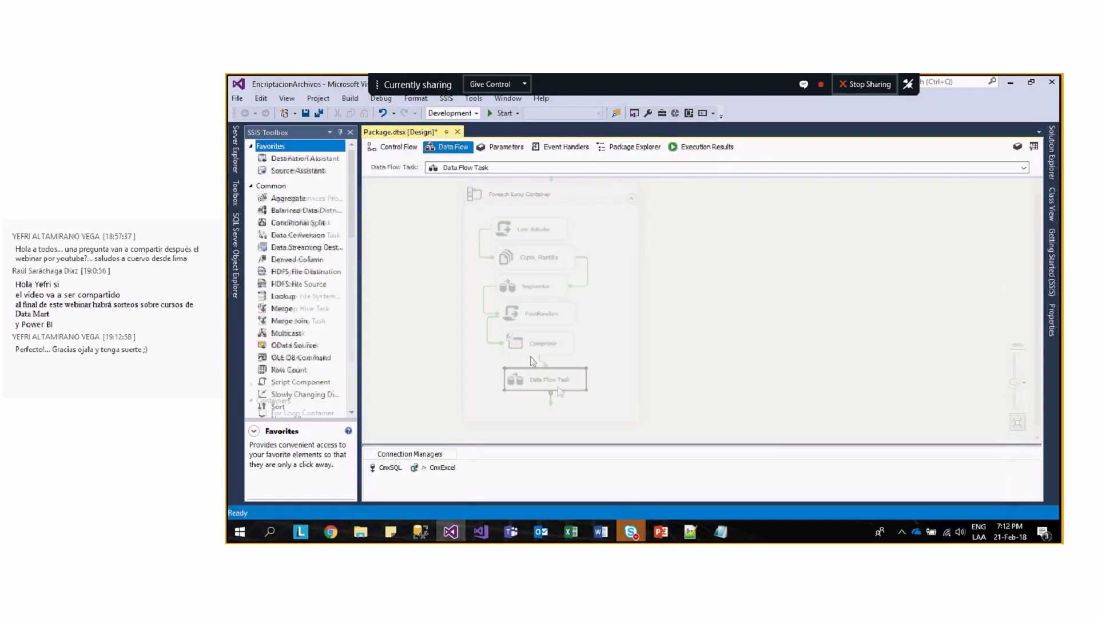
mouse_move(351, 230)
mouse_down()
mouse_move(352, 287)
mouse_move(357, 247)
mouse_up()
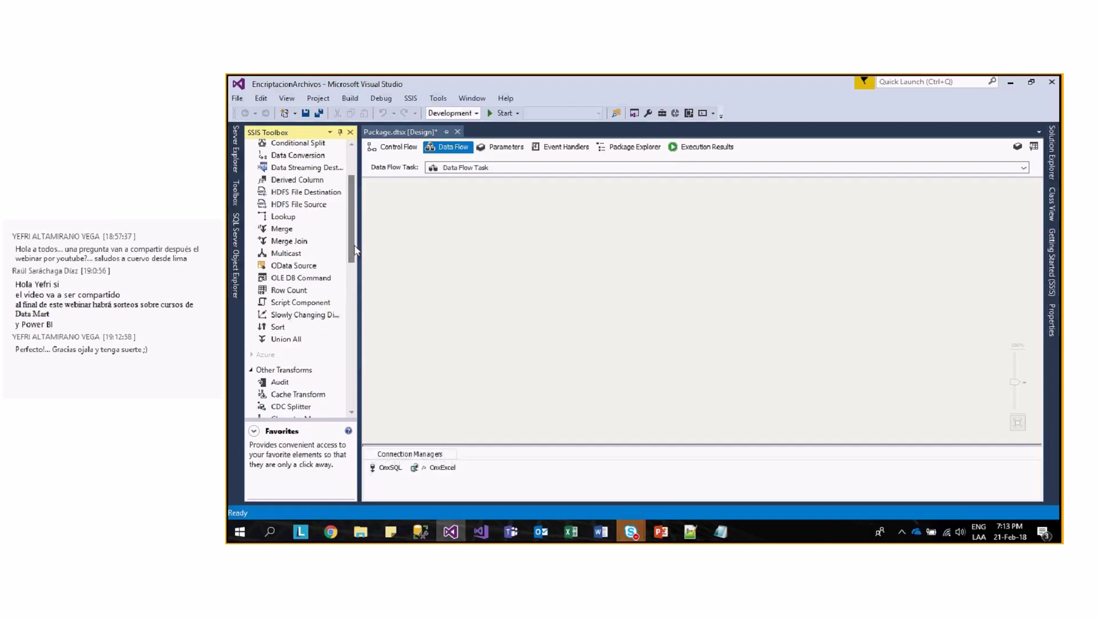
drag(352, 235, 458, 253)
click(323, 338)
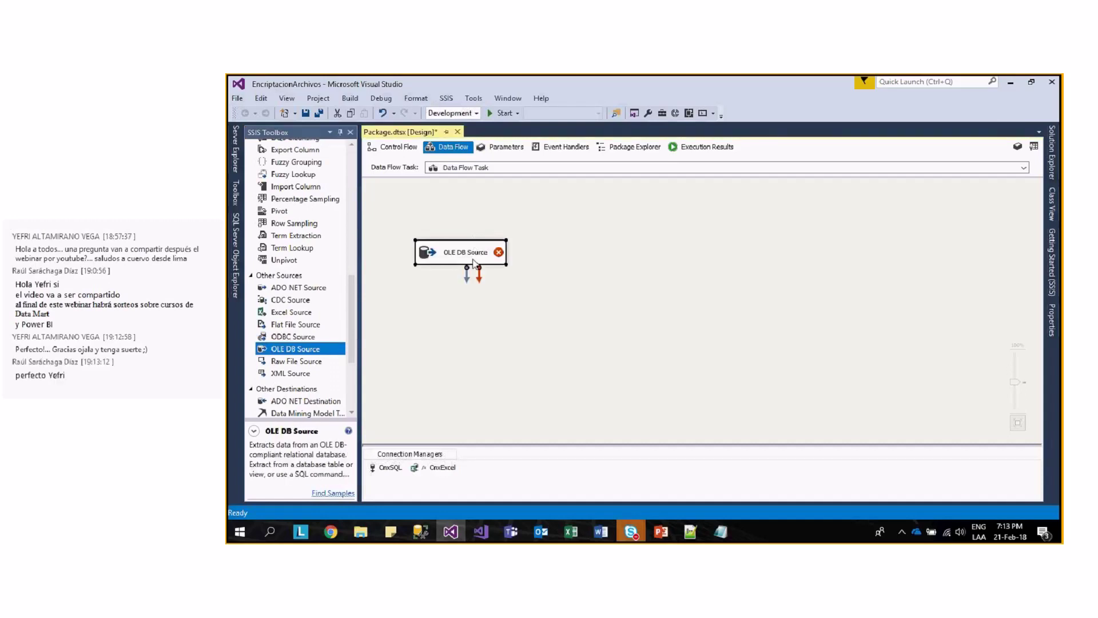
double_click(491, 258)
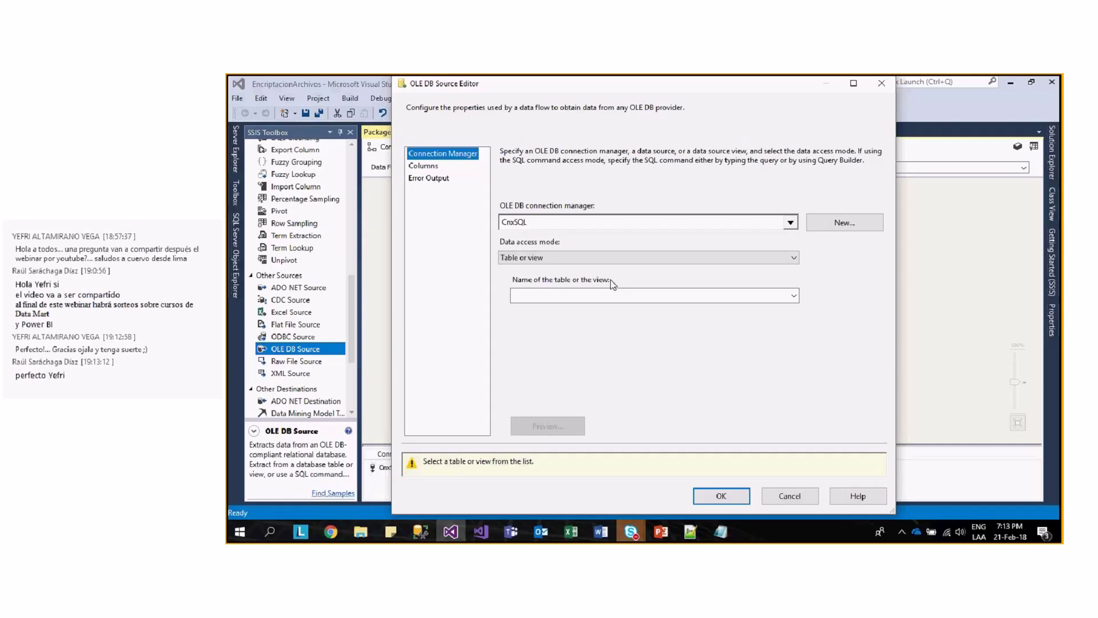
- Set the OLE DB Source to SQL command from variable, using User::SqlPassword
click(561, 260)
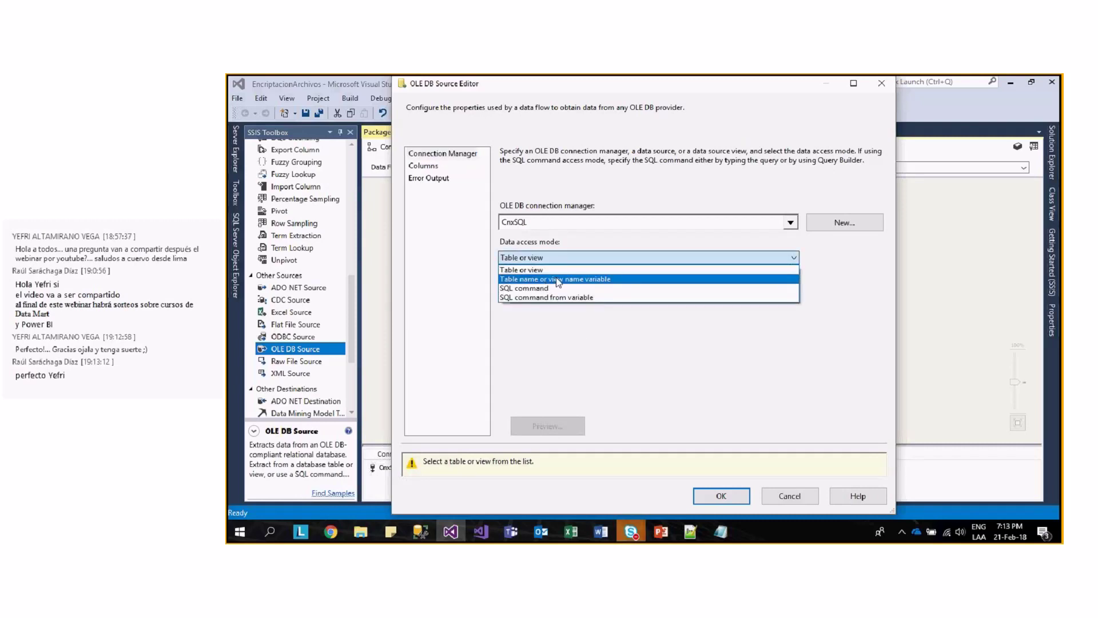
click(564, 297)
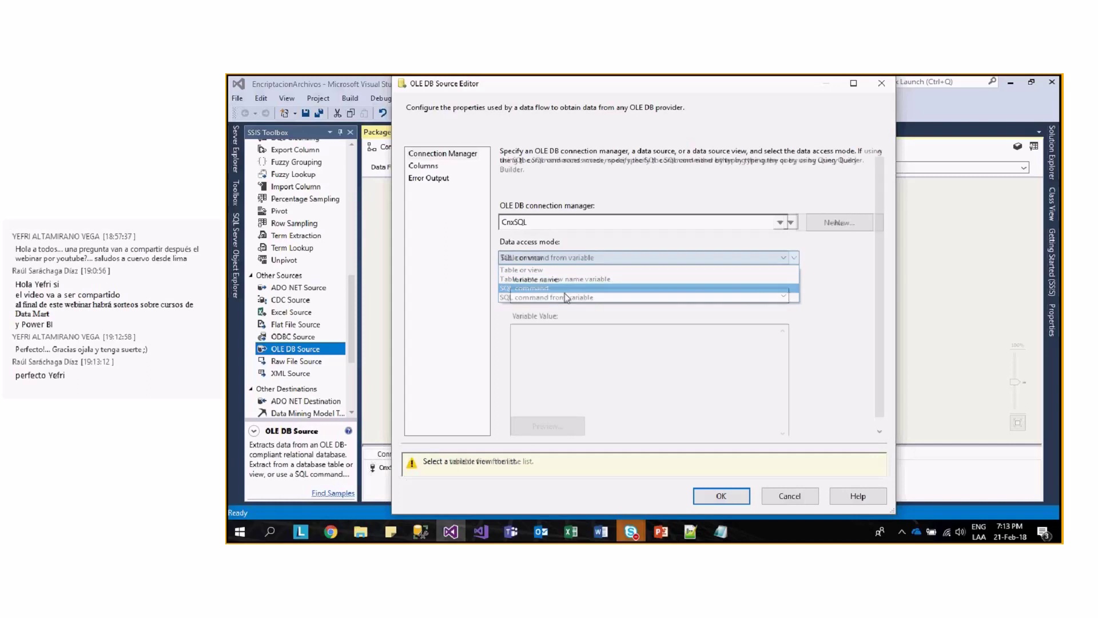
click(569, 293)
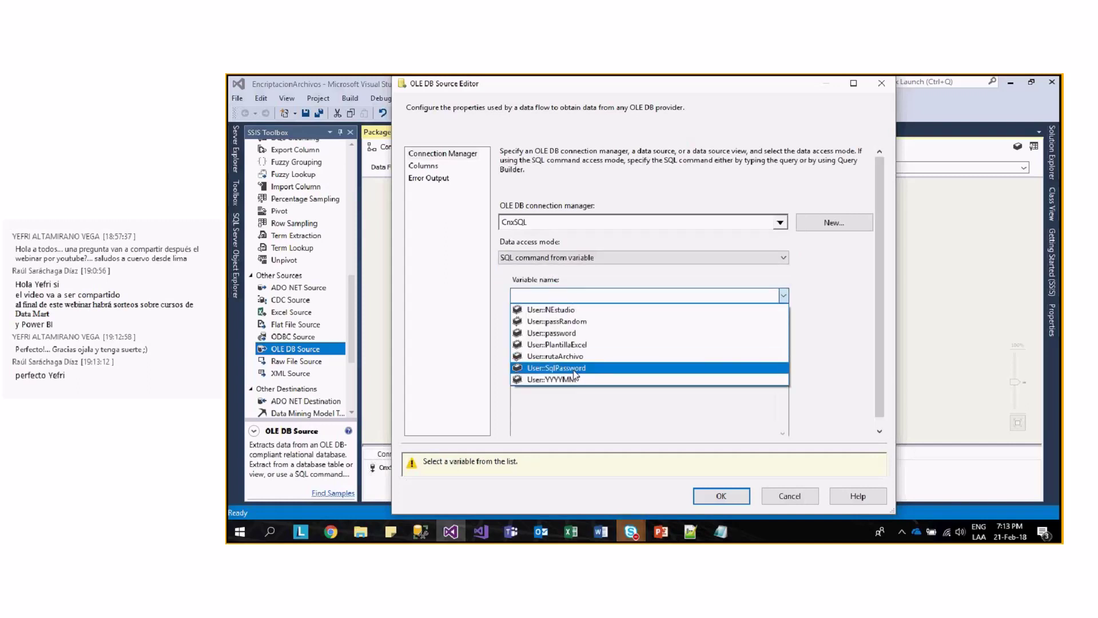
click(573, 369)
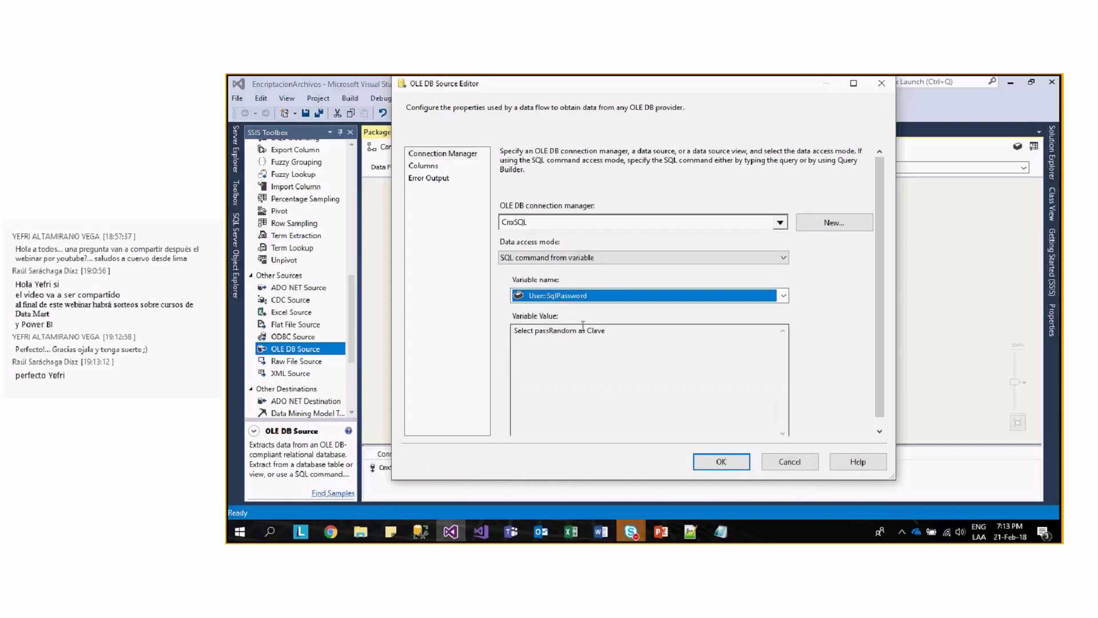
- Check the output columns, then try table name from variable with SqlPassword
click(429, 170)
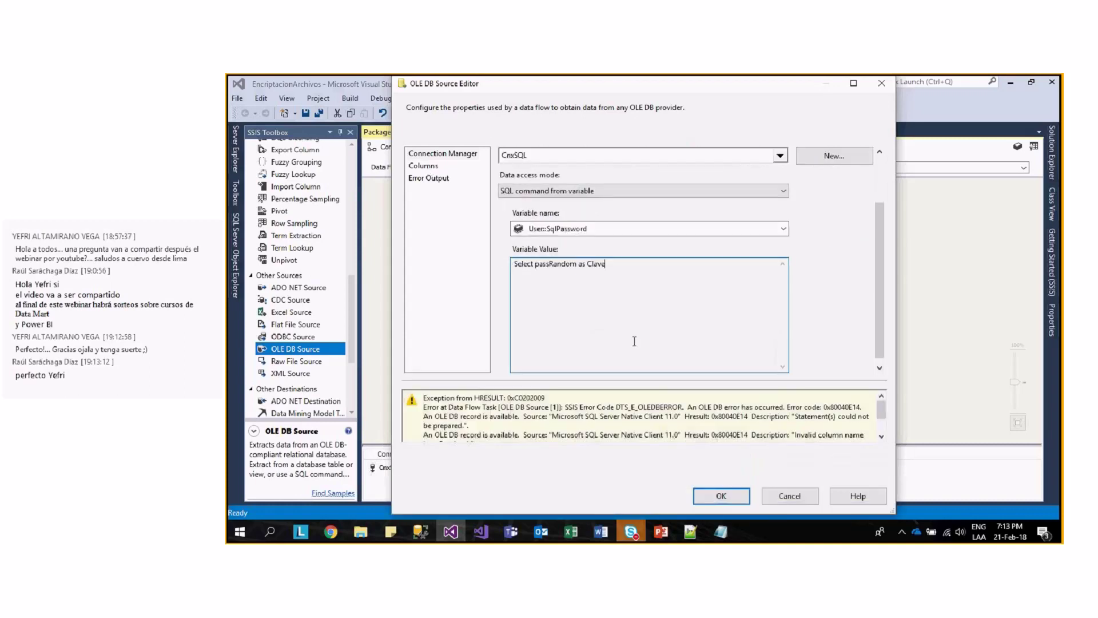
click(436, 167)
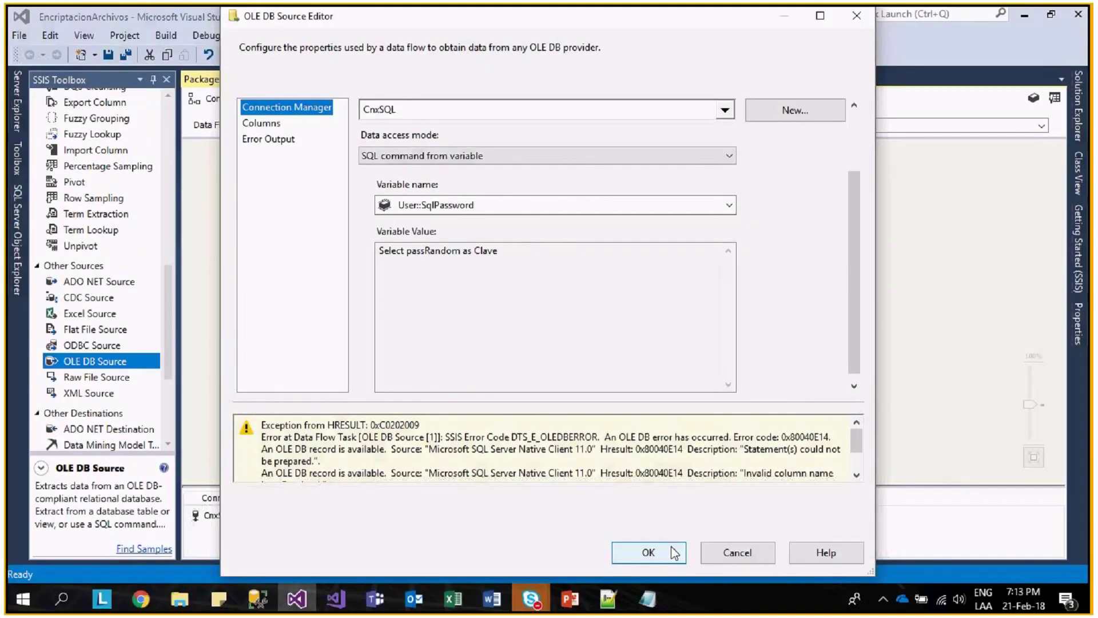
click(489, 156)
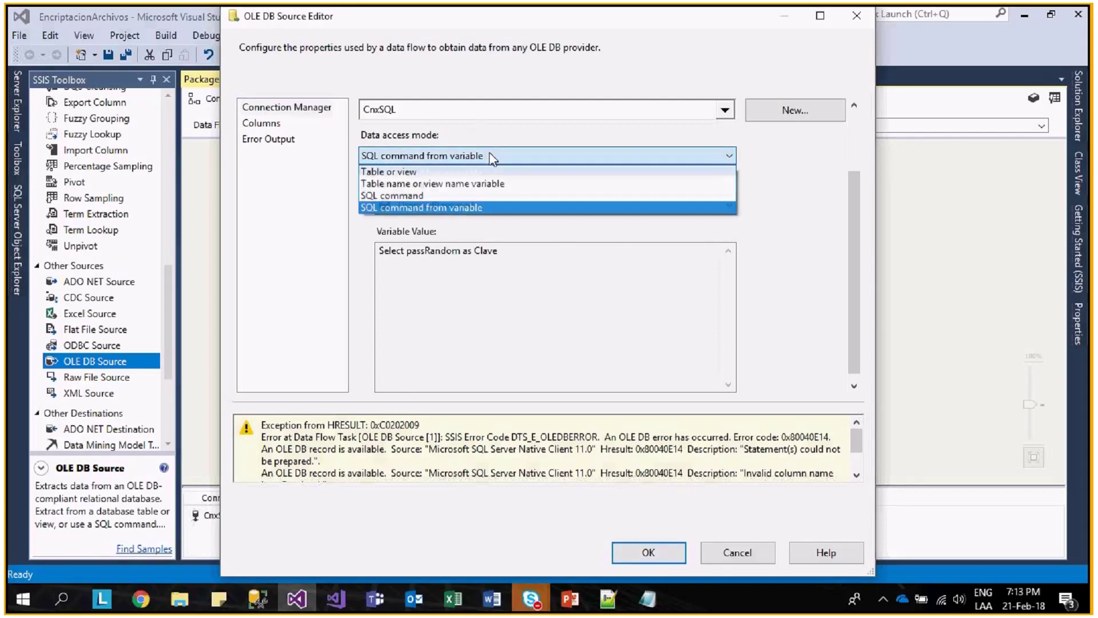
click(501, 183)
click(490, 293)
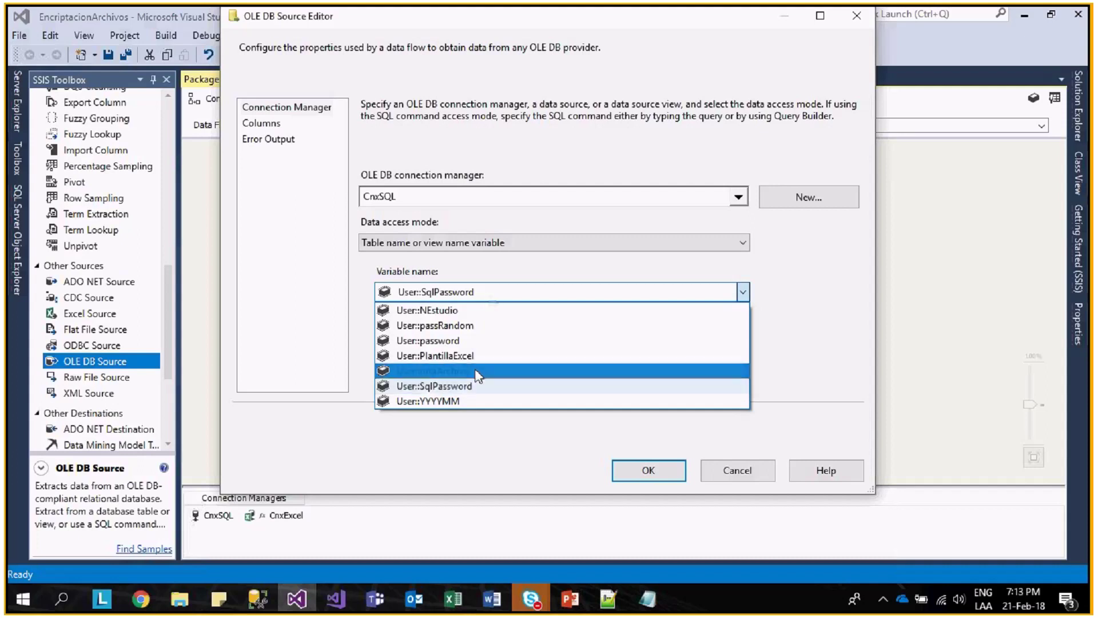
click(478, 372)
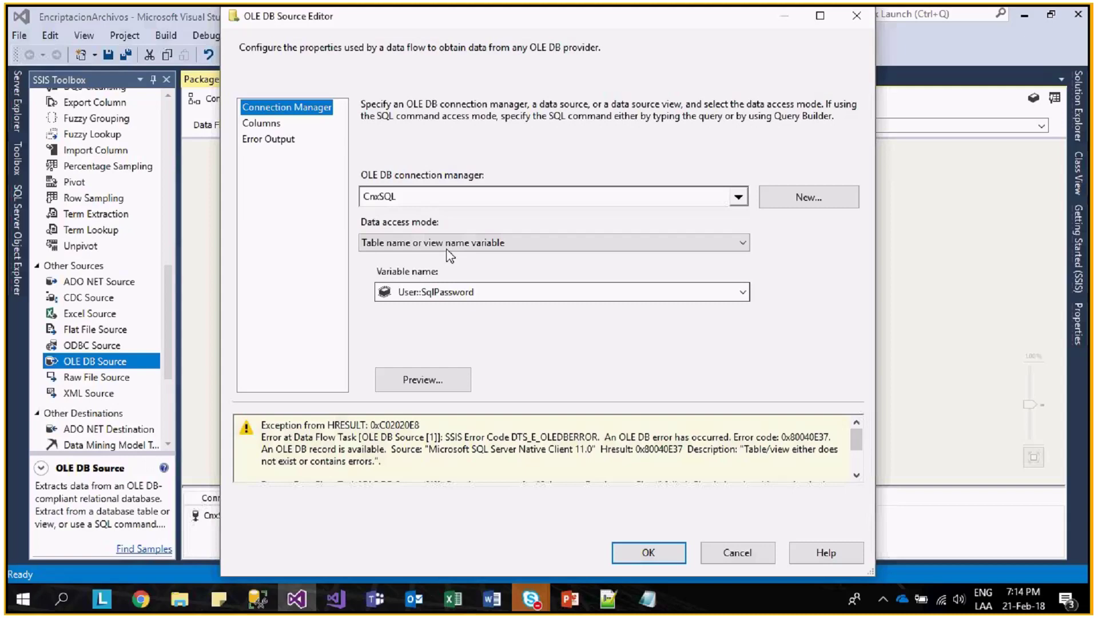
- Go back to the connection settings, reselect SqlPassword and inspect the stored query text
scroll(448, 243, down, 2)
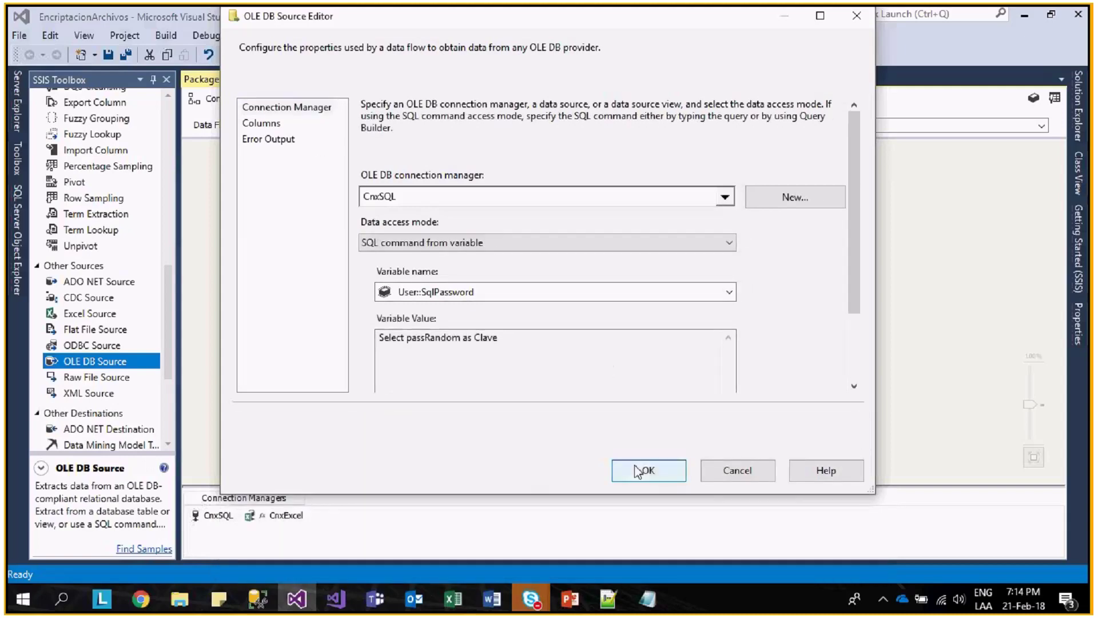
click(272, 110)
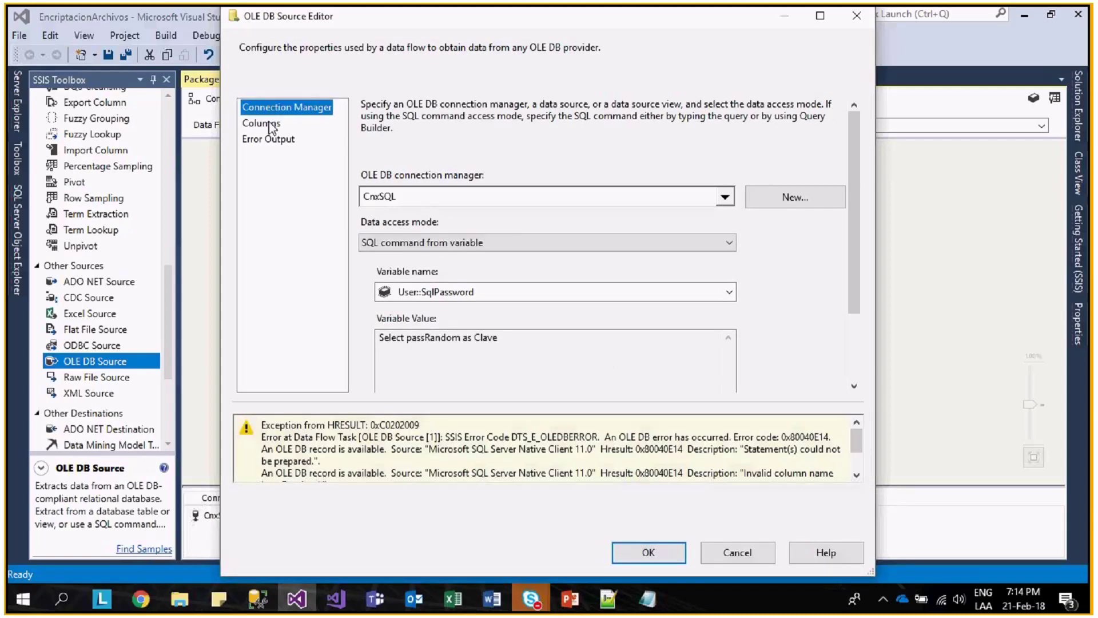
click(430, 293)
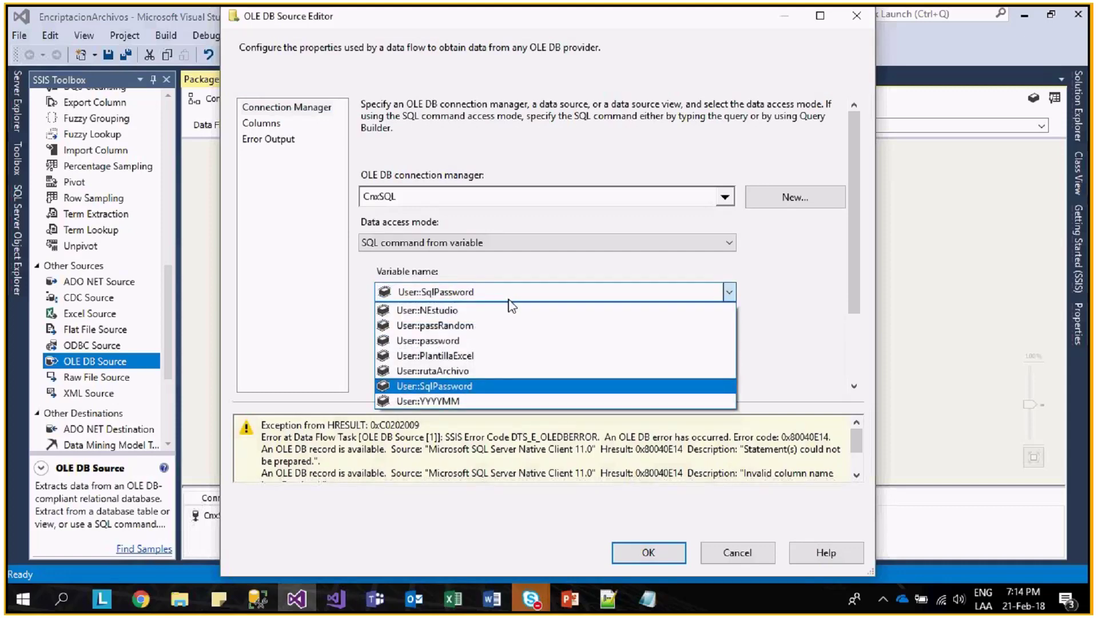
click(508, 294)
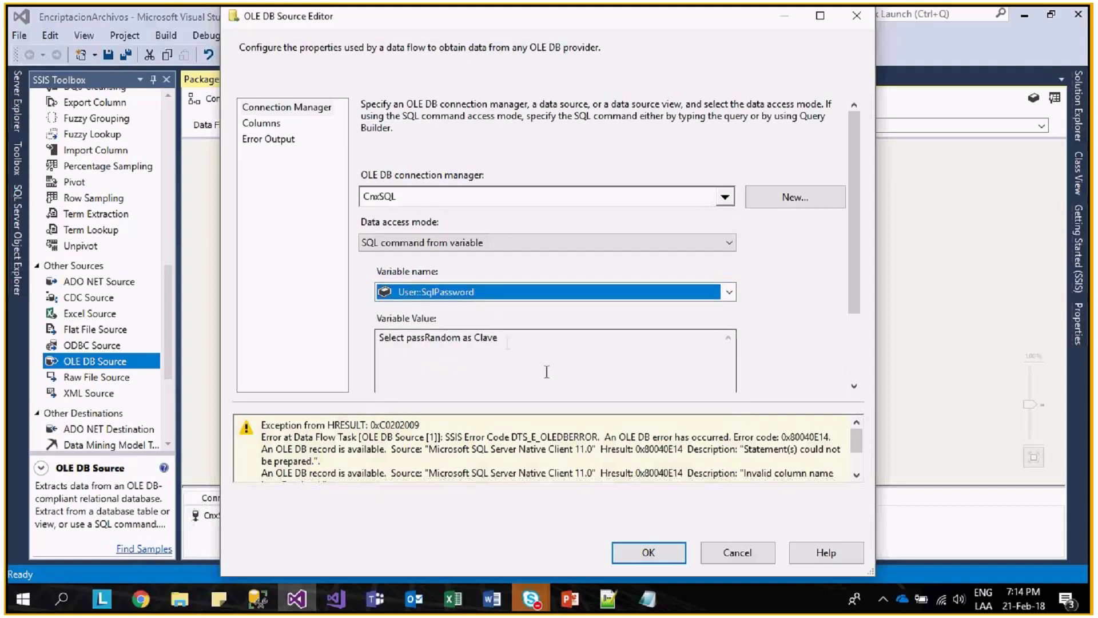
click(462, 338)
- Close the source editor and add quotes around passRandom in the SqlPassword expression
key(ctrl+shift+Left)
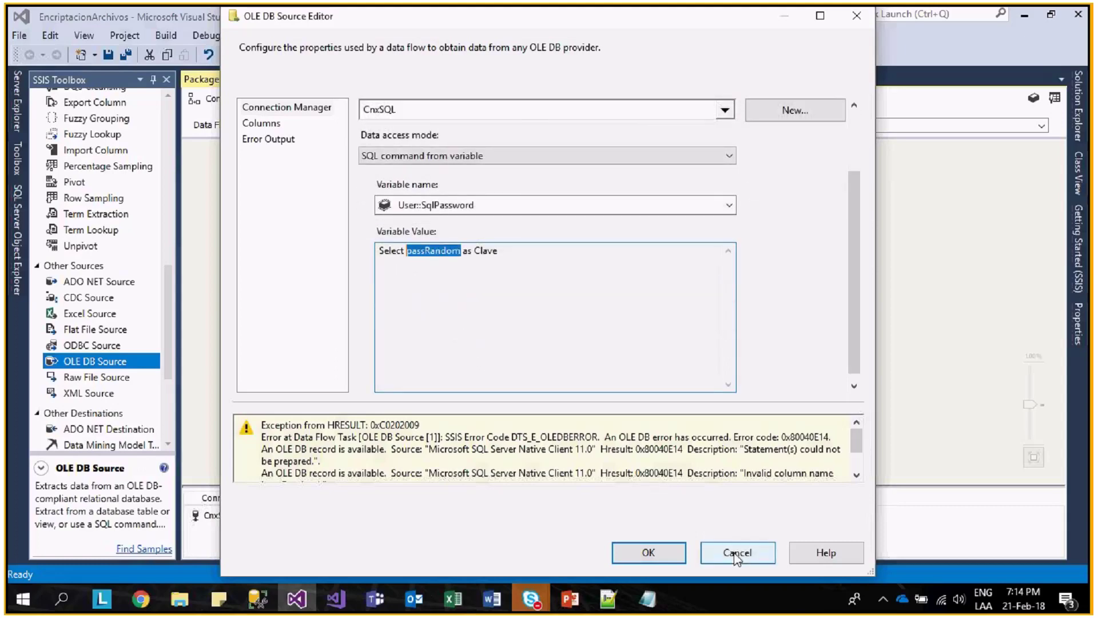
click(736, 555)
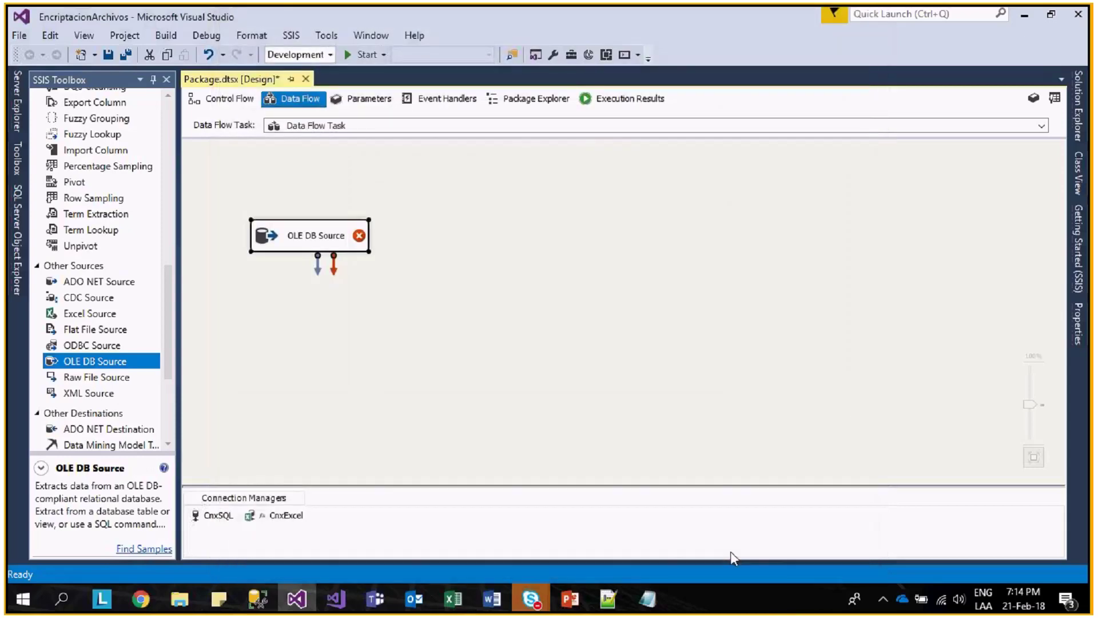
right_click(508, 334)
click(559, 347)
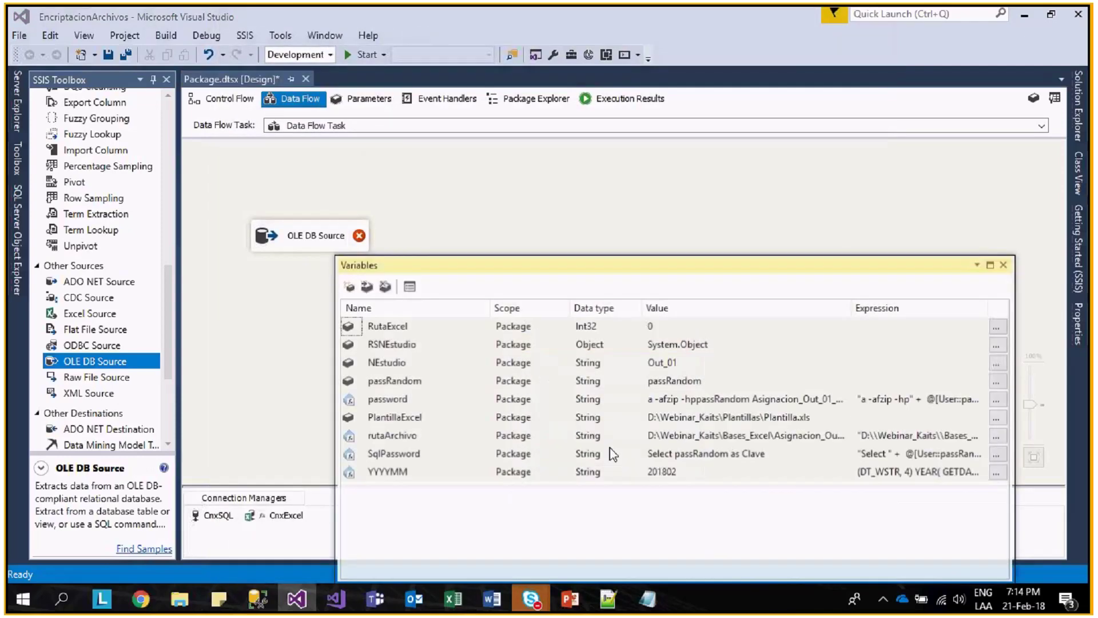
click(741, 455)
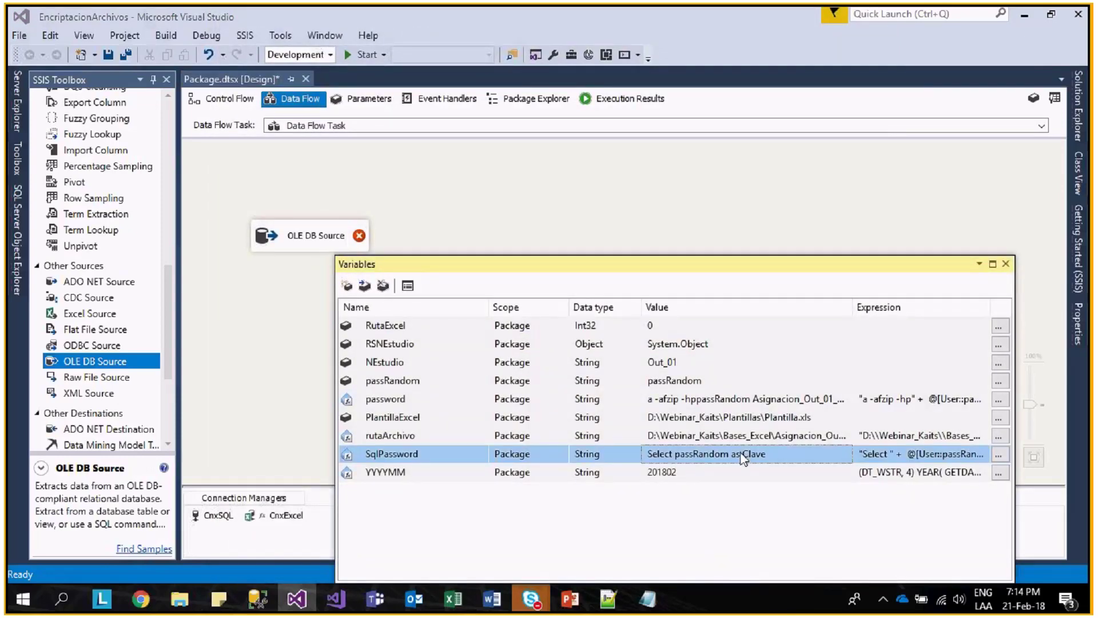
click(998, 454)
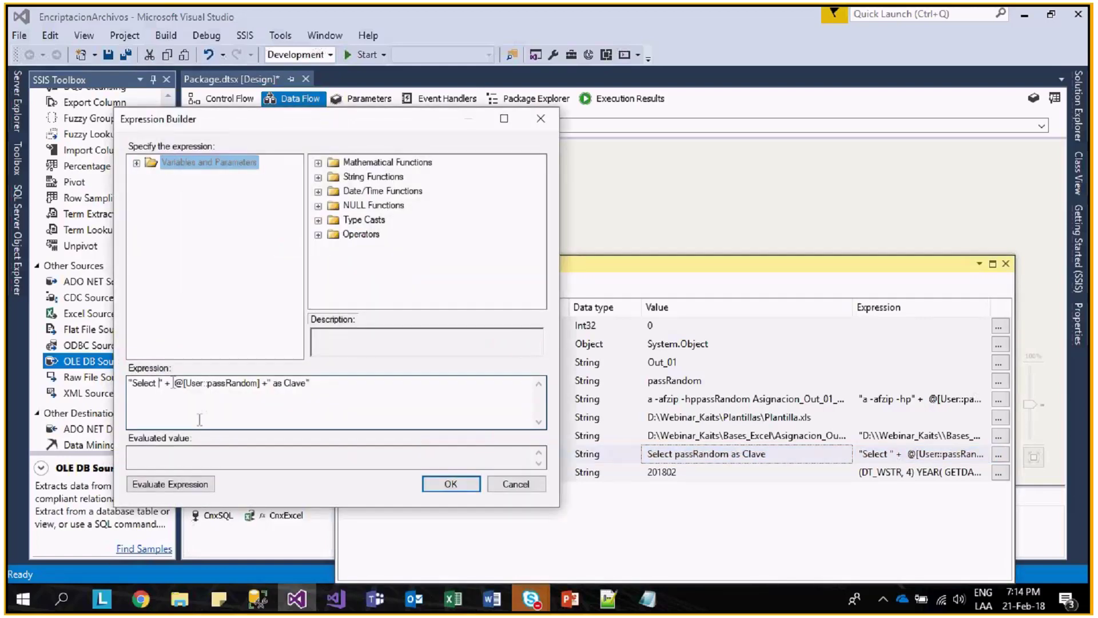
click(274, 382)
text(')
click(184, 486)
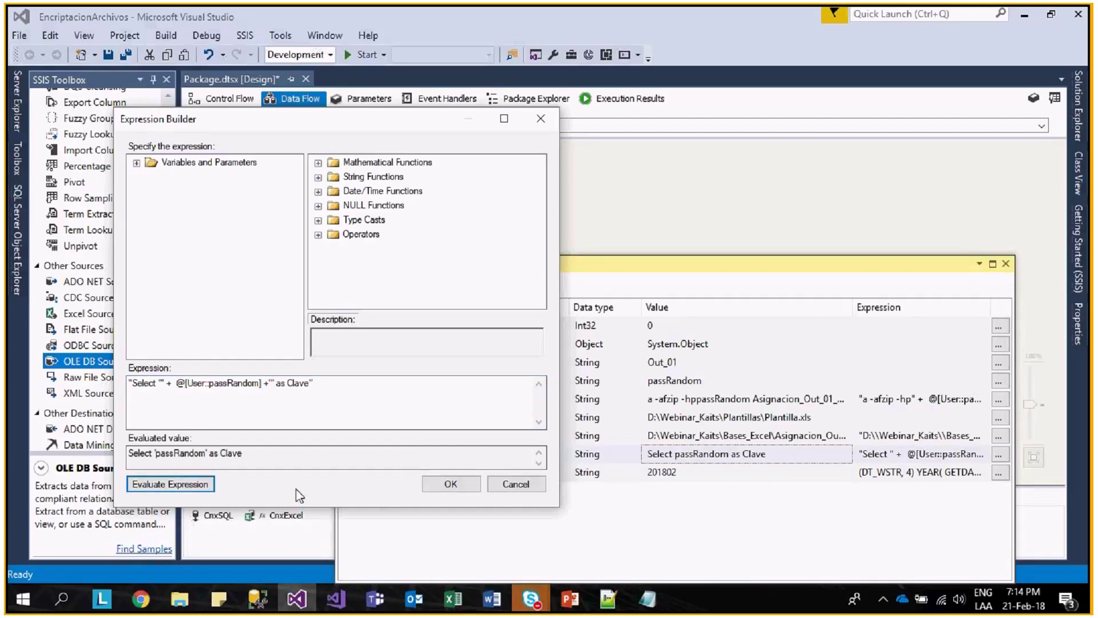
click(450, 484)
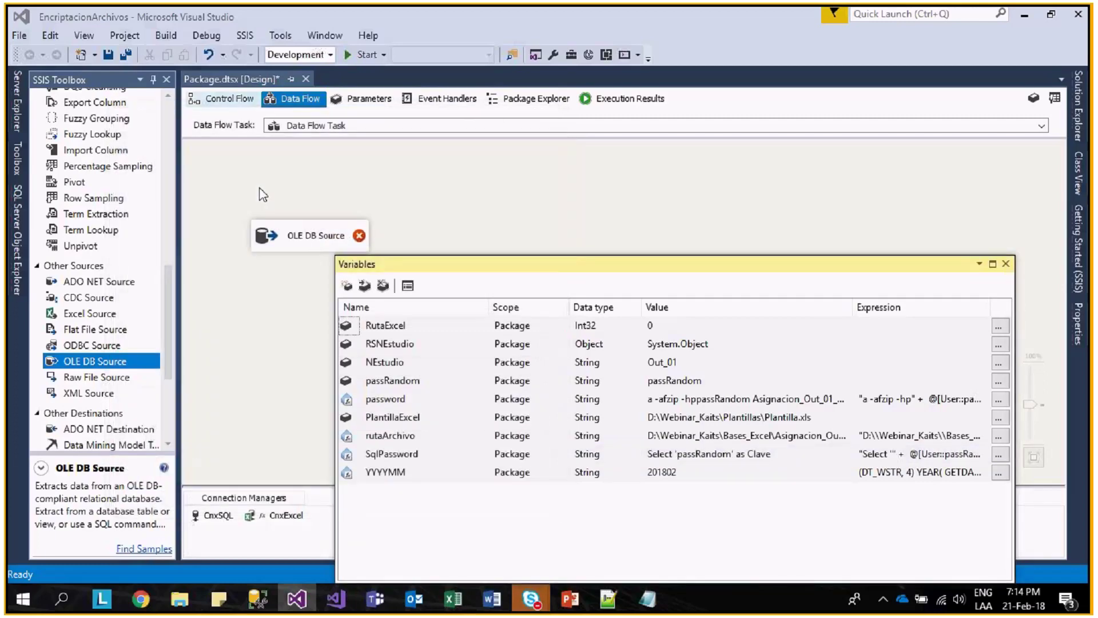
- Reopen the OLE DB Source, verify the Clave column appears, and accept the settings
double_click(295, 234)
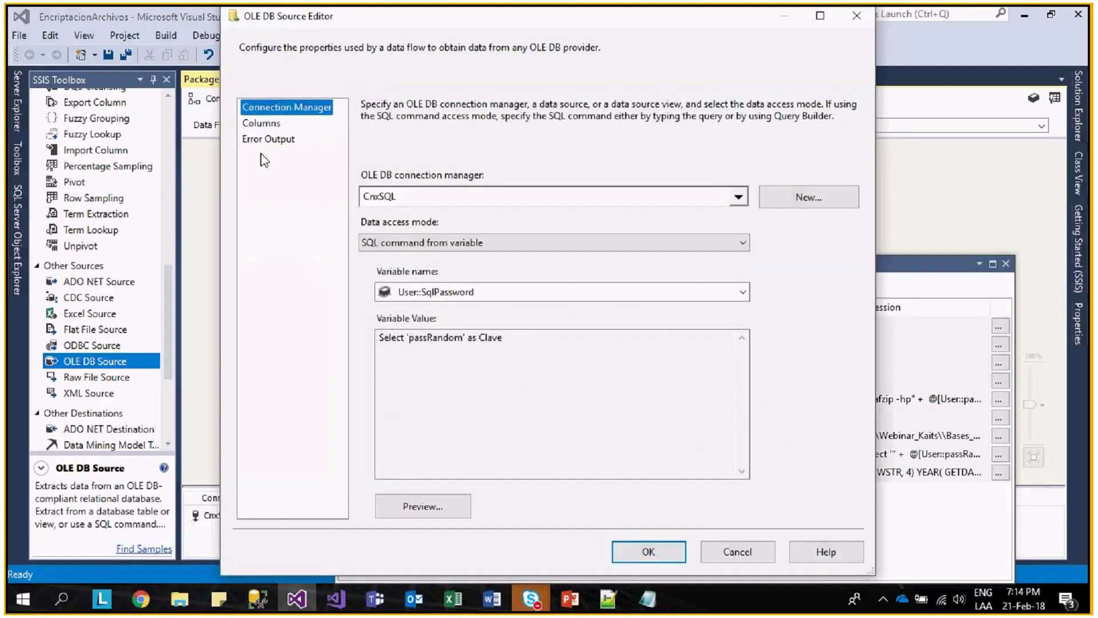
click(261, 123)
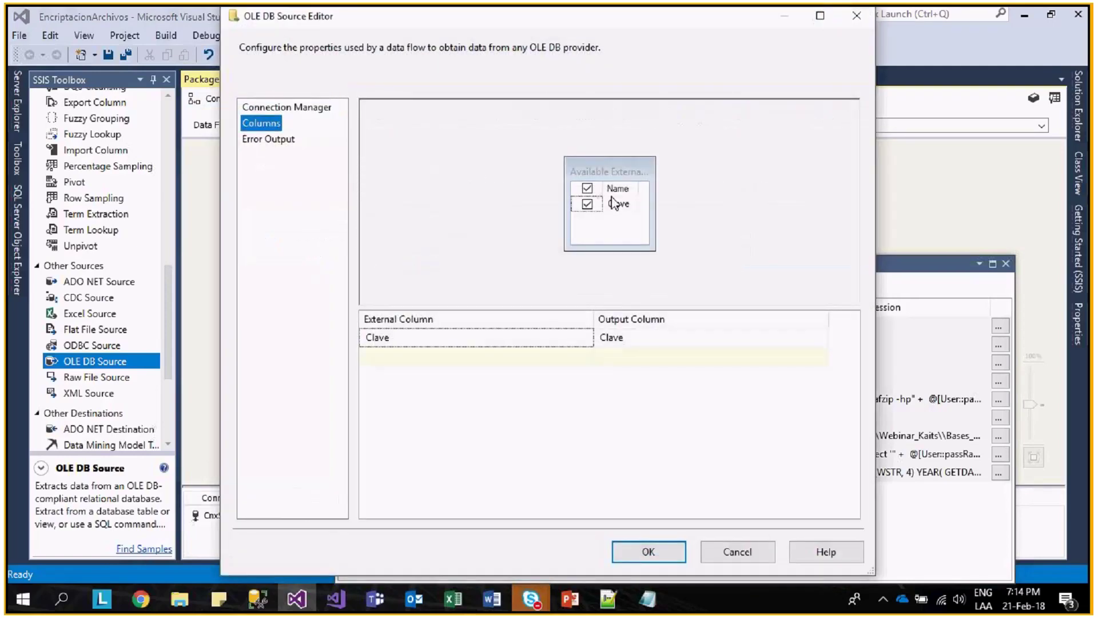
click(288, 112)
drag(468, 337, 417, 341)
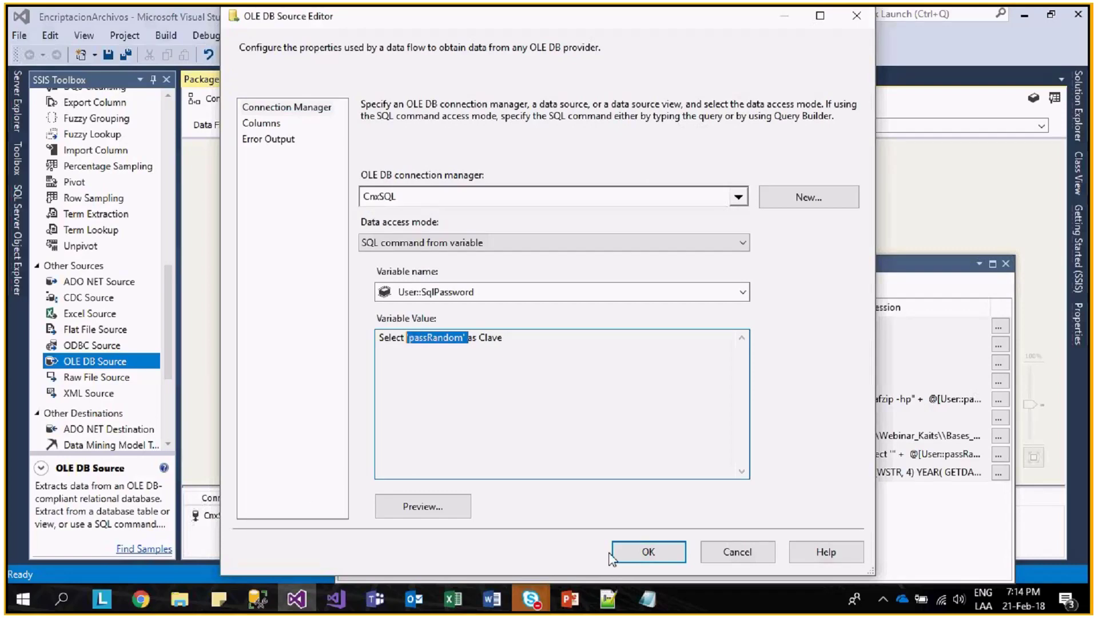
click(630, 557)
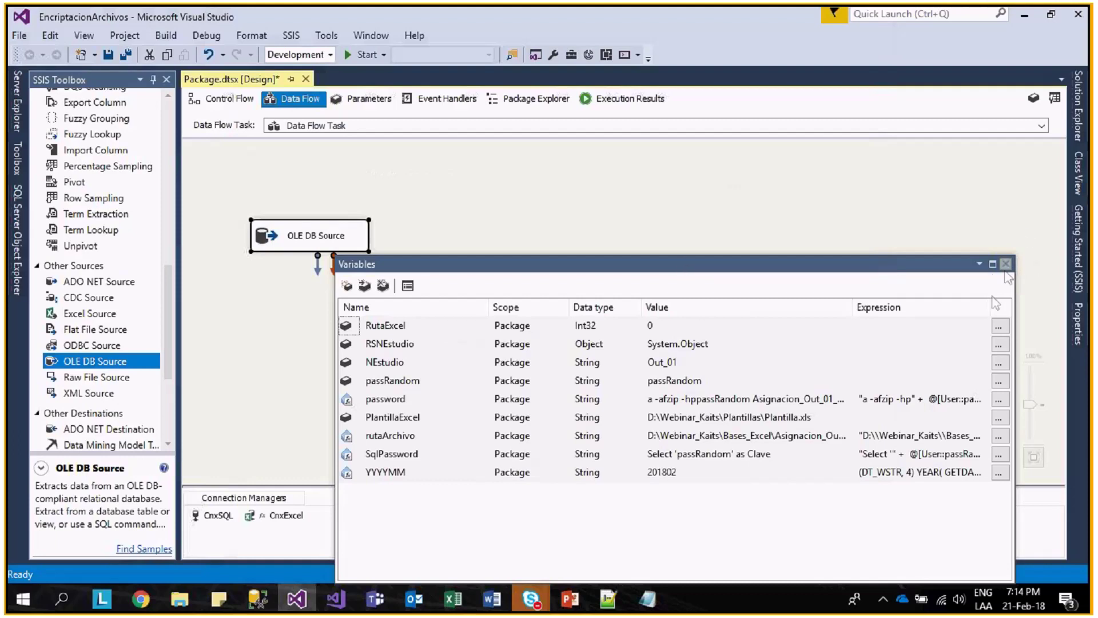
- Close the Variables window and start a new flat file connection from Connection Managers
click(1006, 270)
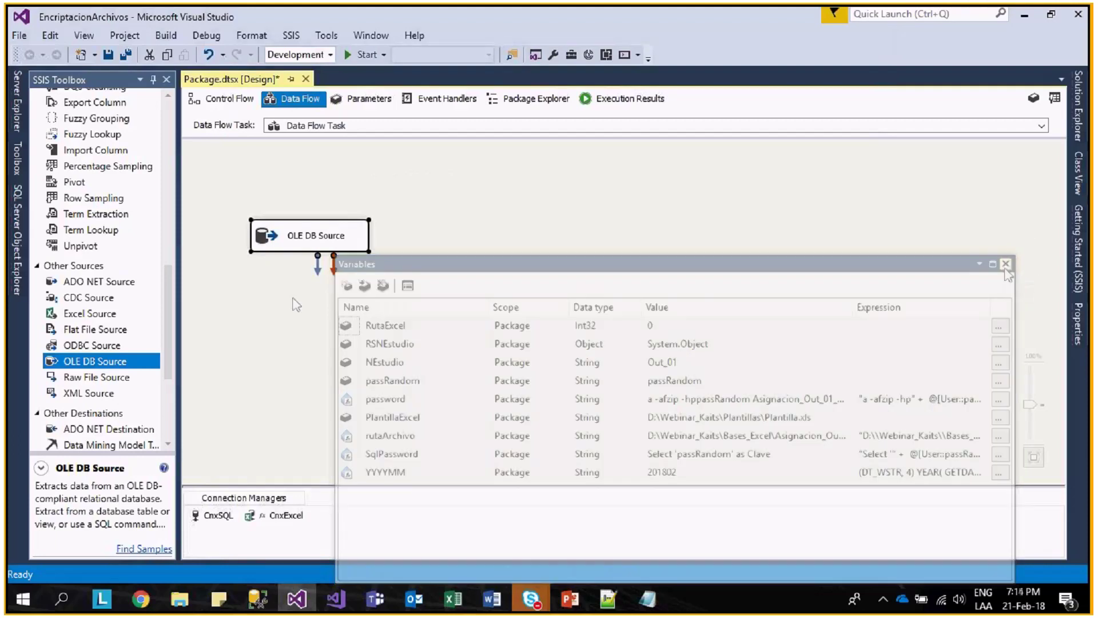
scroll(174, 365, down, 1)
scroll(173, 366, down, 3)
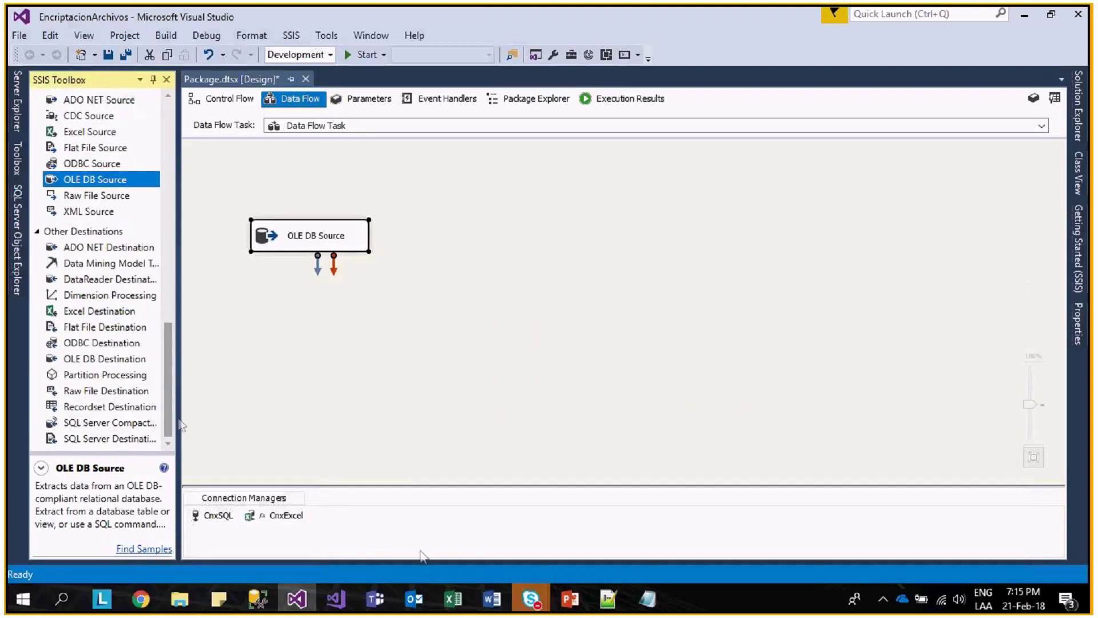
right_click(356, 530)
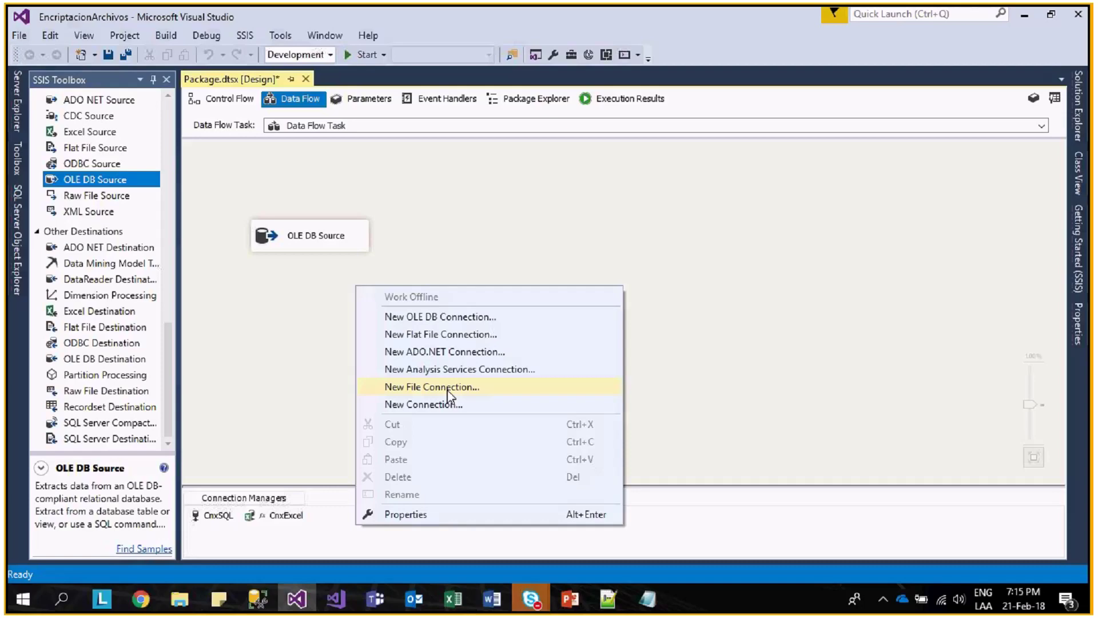
click(449, 388)
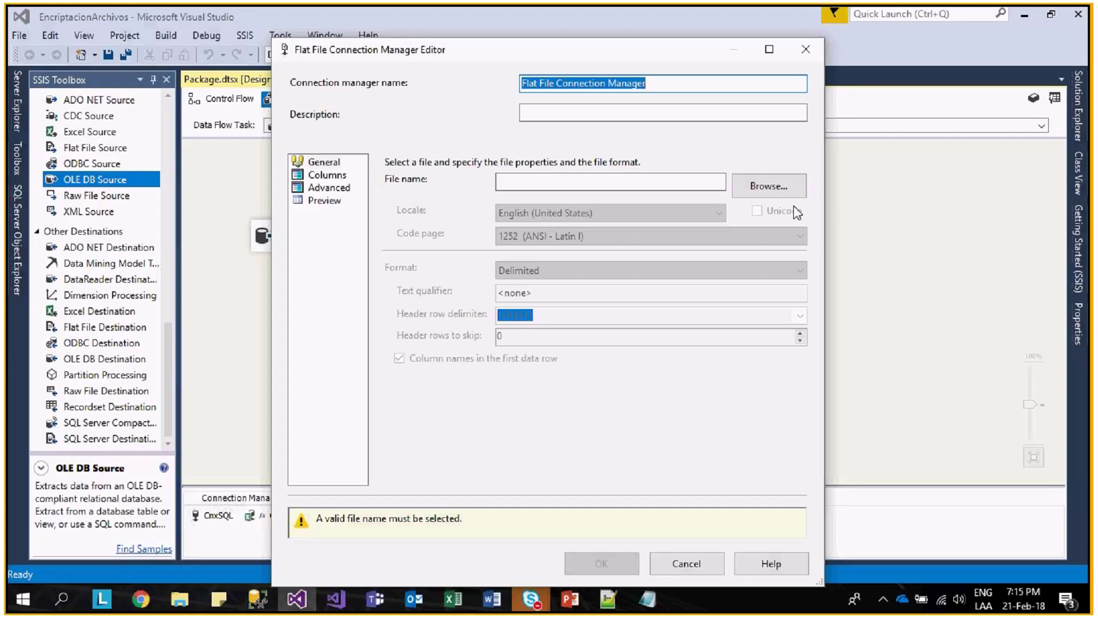
- Browse to the D:\Webinar_Kaits\Claves folder for the flat file connection's file
click(771, 196)
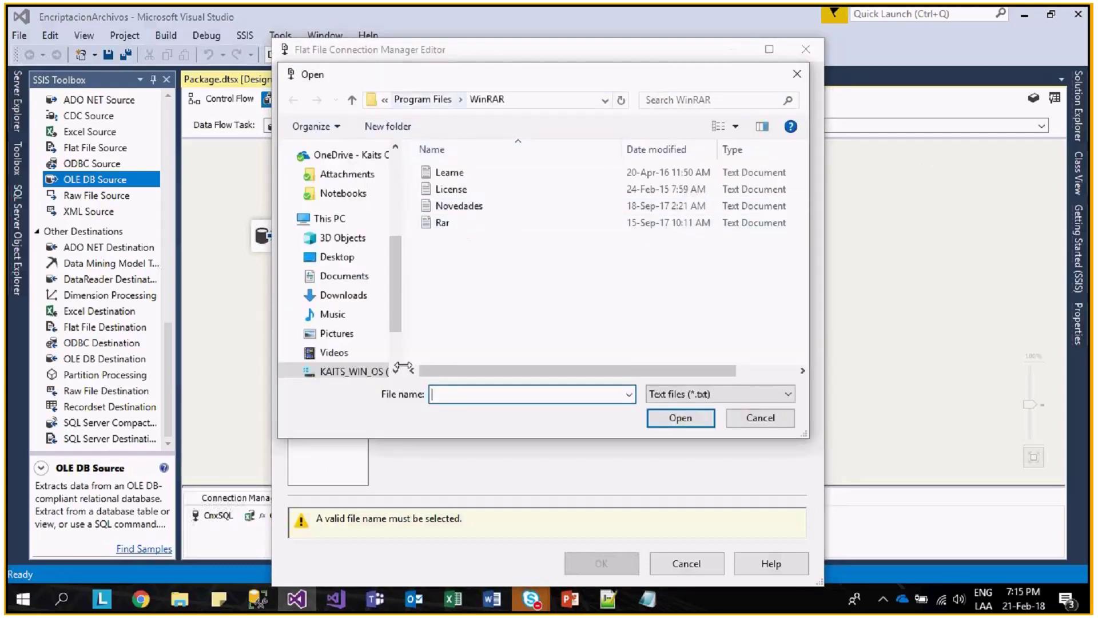
drag(400, 296, 393, 332)
click(355, 300)
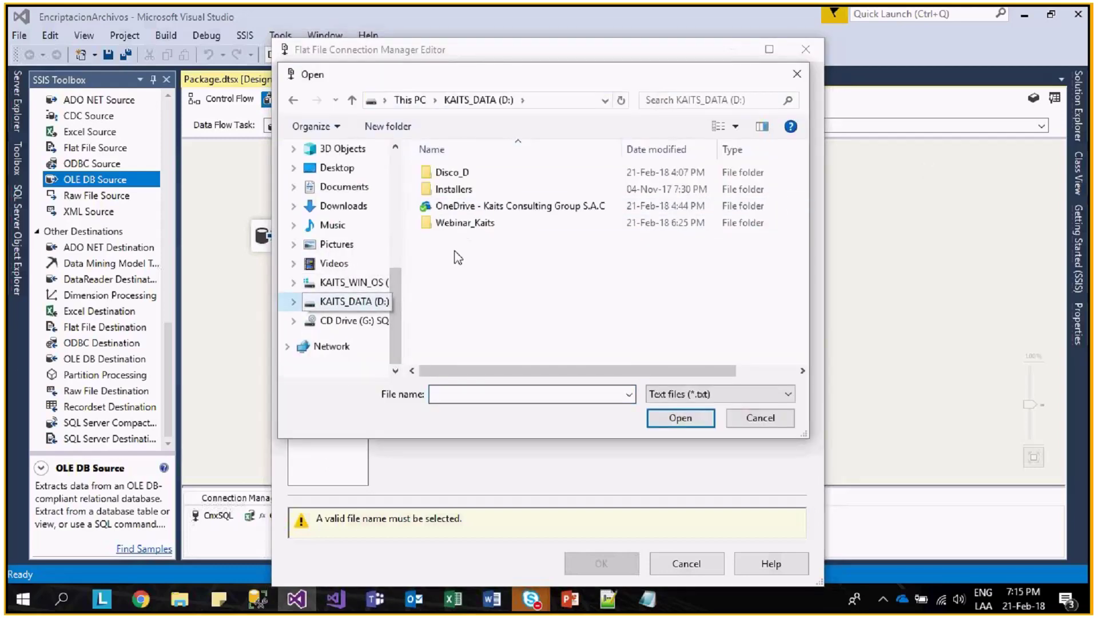
click(464, 225)
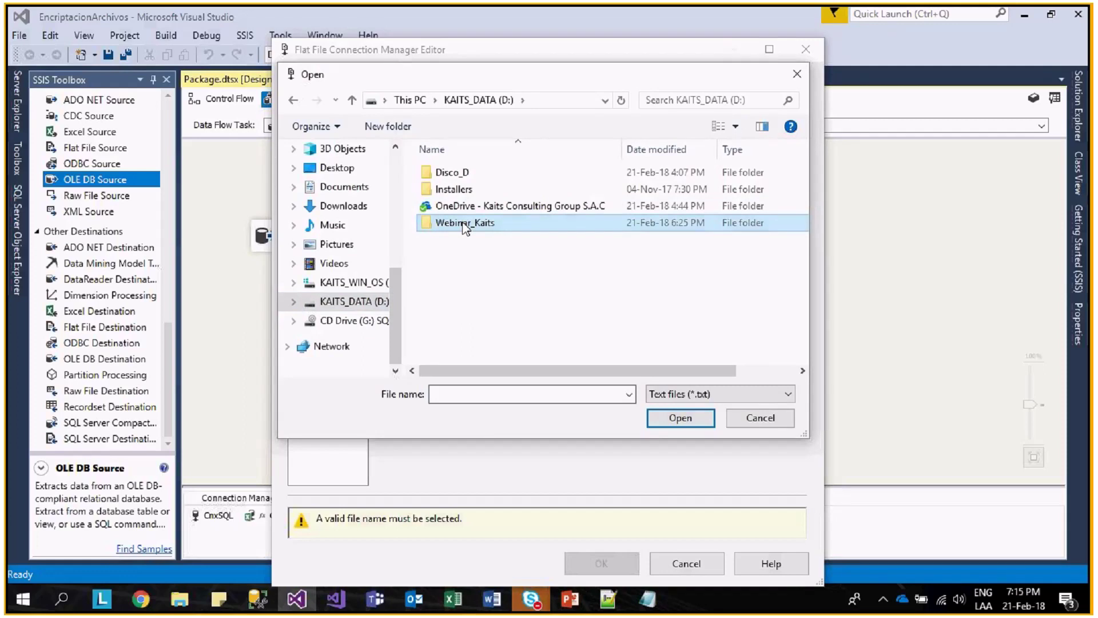
double_click(464, 225)
double_click(454, 206)
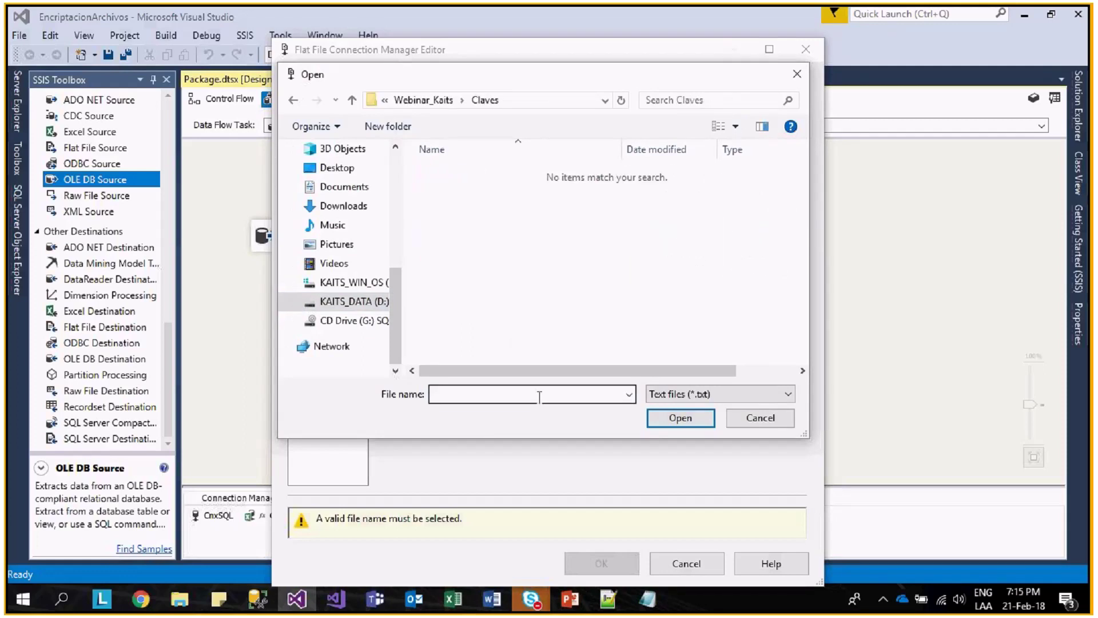
- Create 'New Text Document.txt' in Claves and use it as the connection's file
right_click(542, 263)
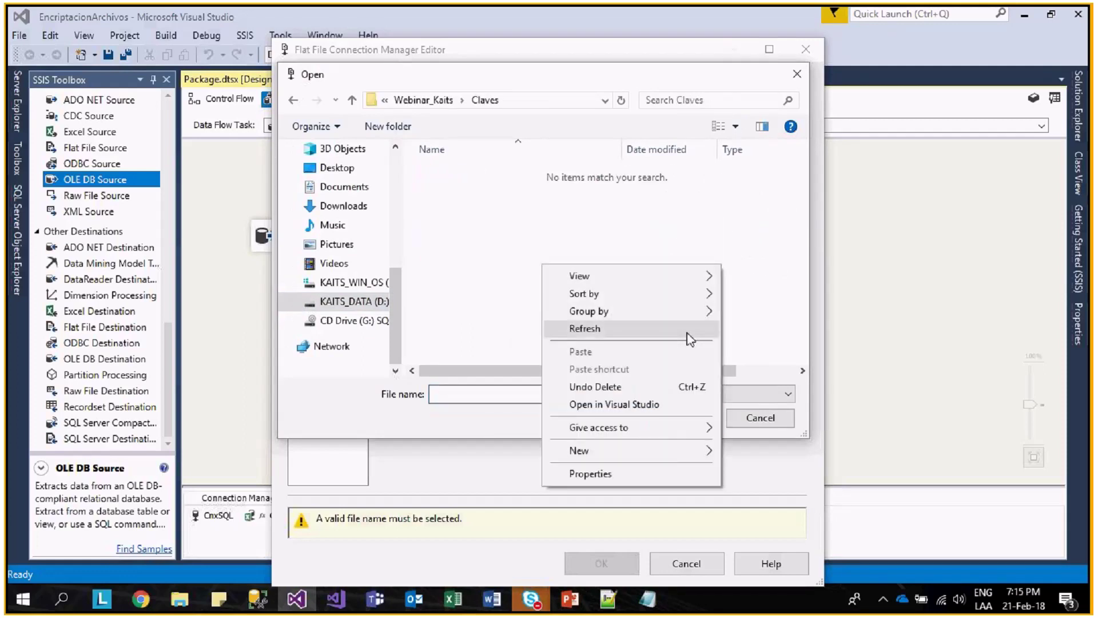
mouse_move(701, 451)
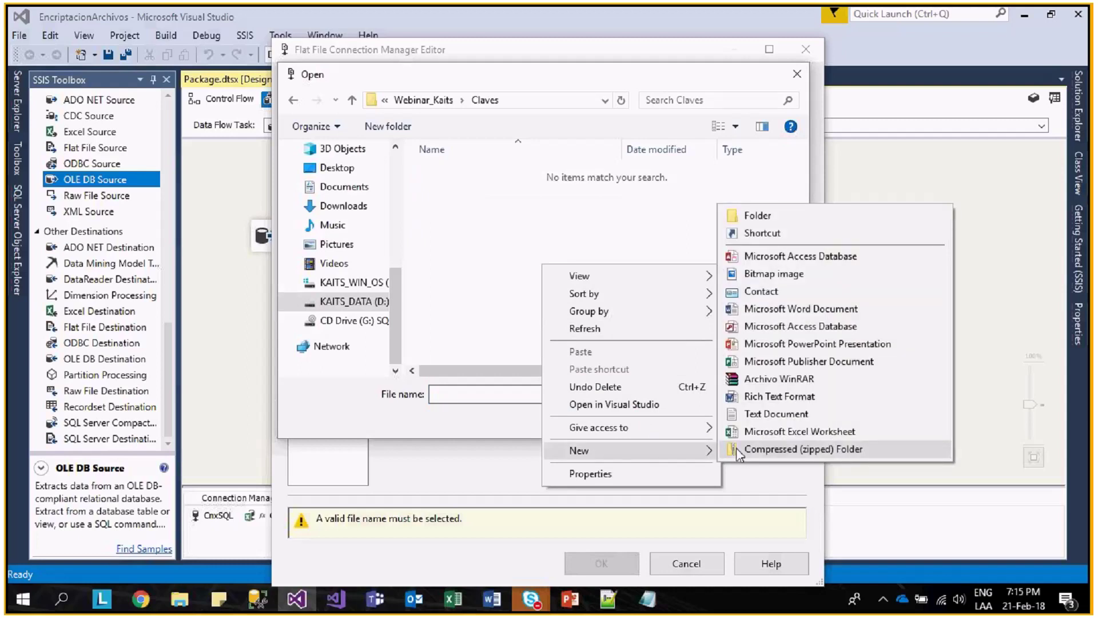
click(777, 414)
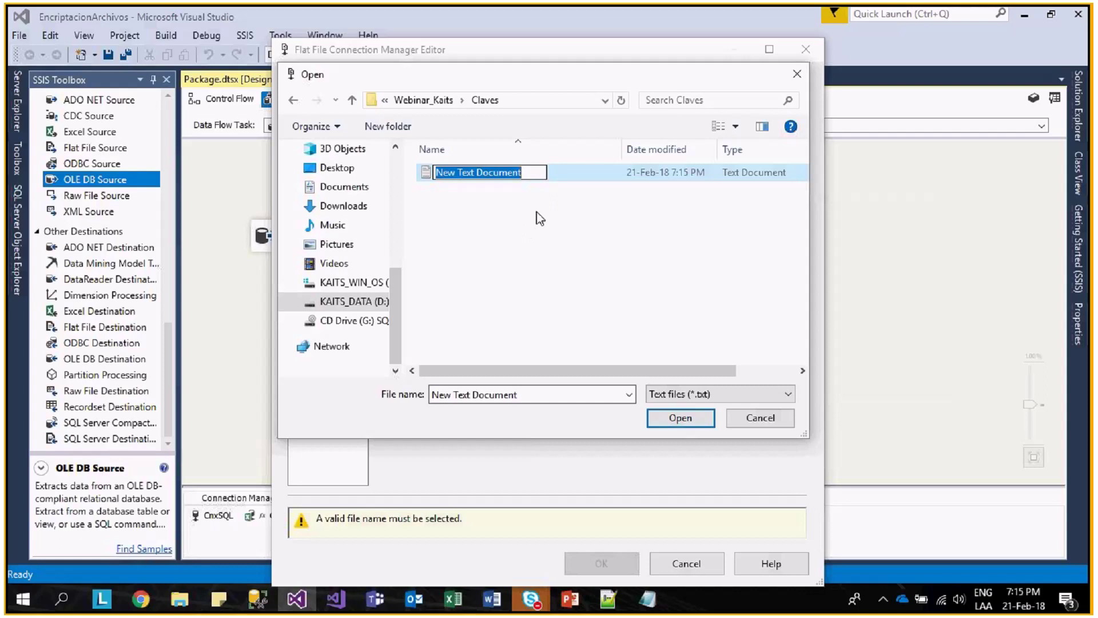
click(675, 417)
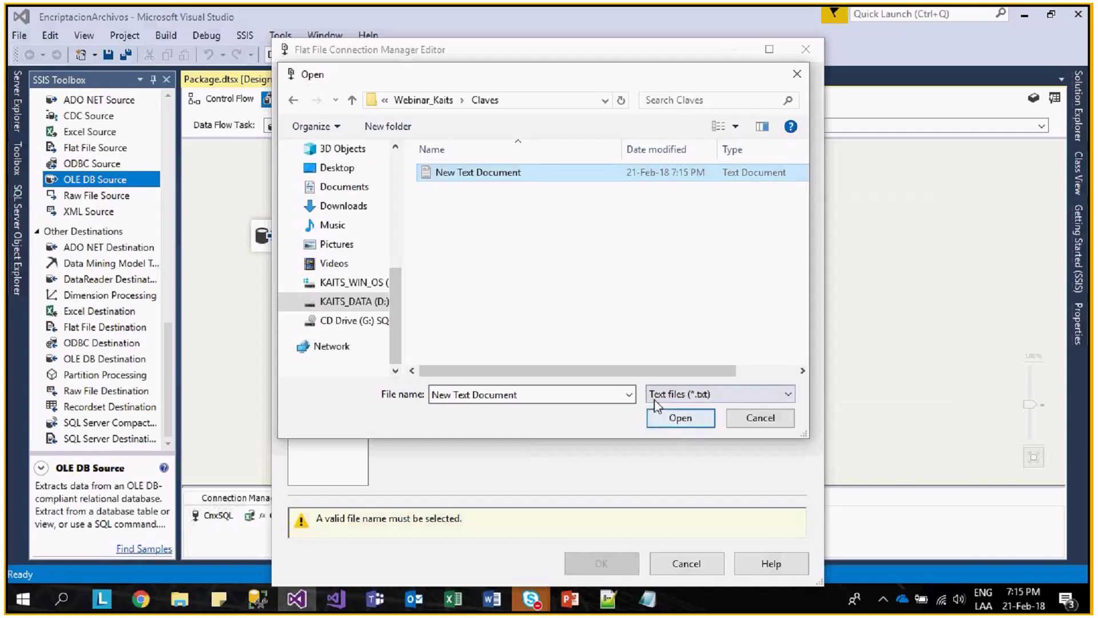
click(666, 424)
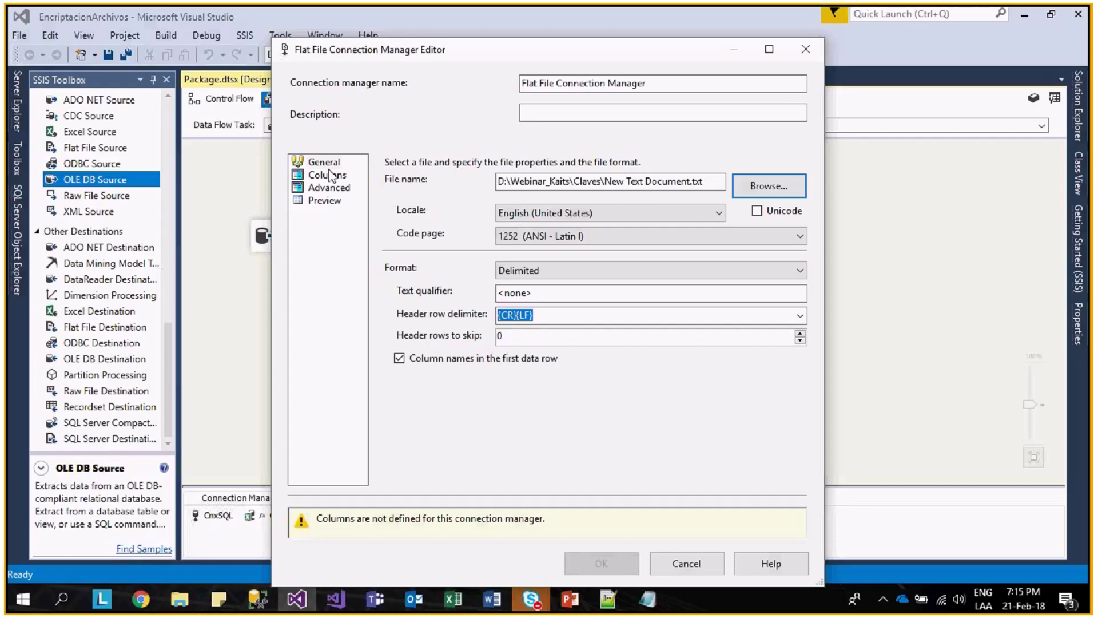
click(175, 606)
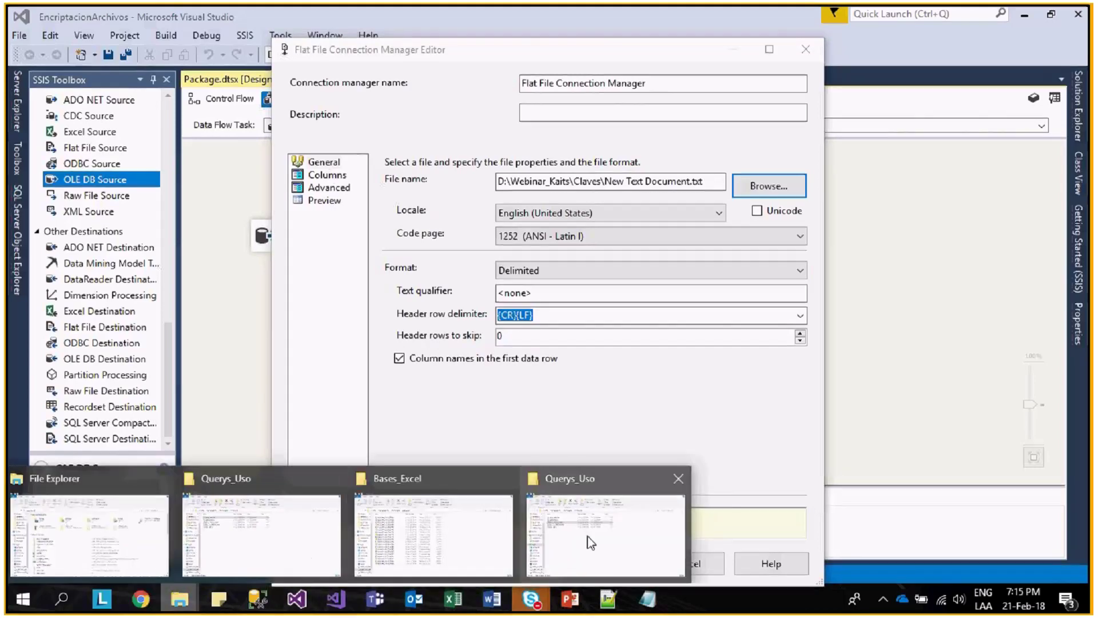
- Open New Text Document.txt from D:\Webinar_Kaits\Claves in File Explorer
click(312, 572)
click(284, 127)
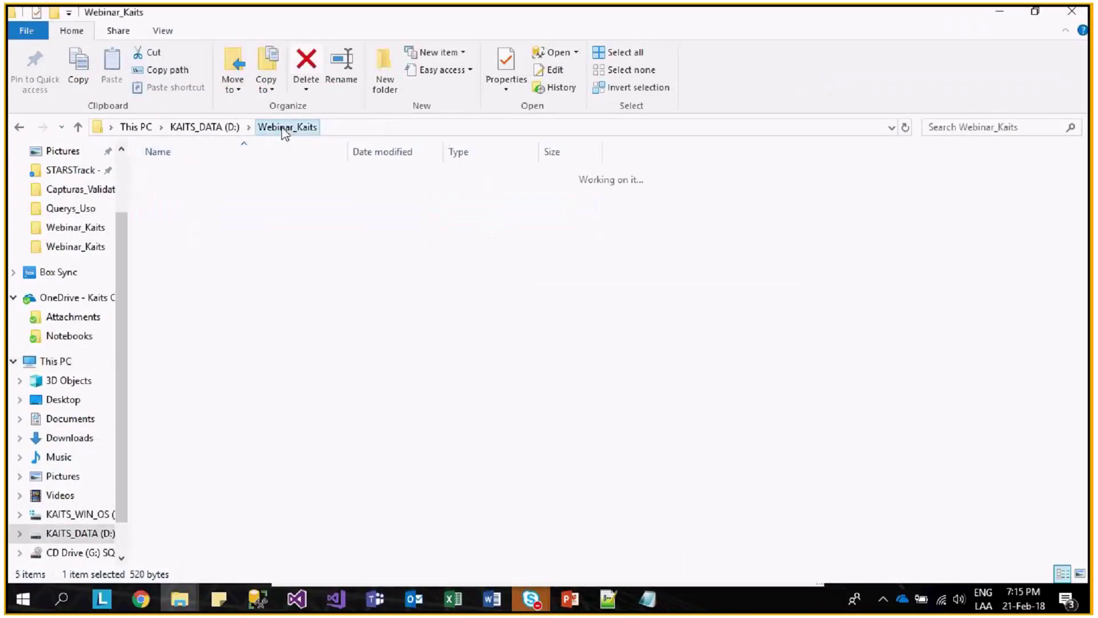
double_click(222, 228)
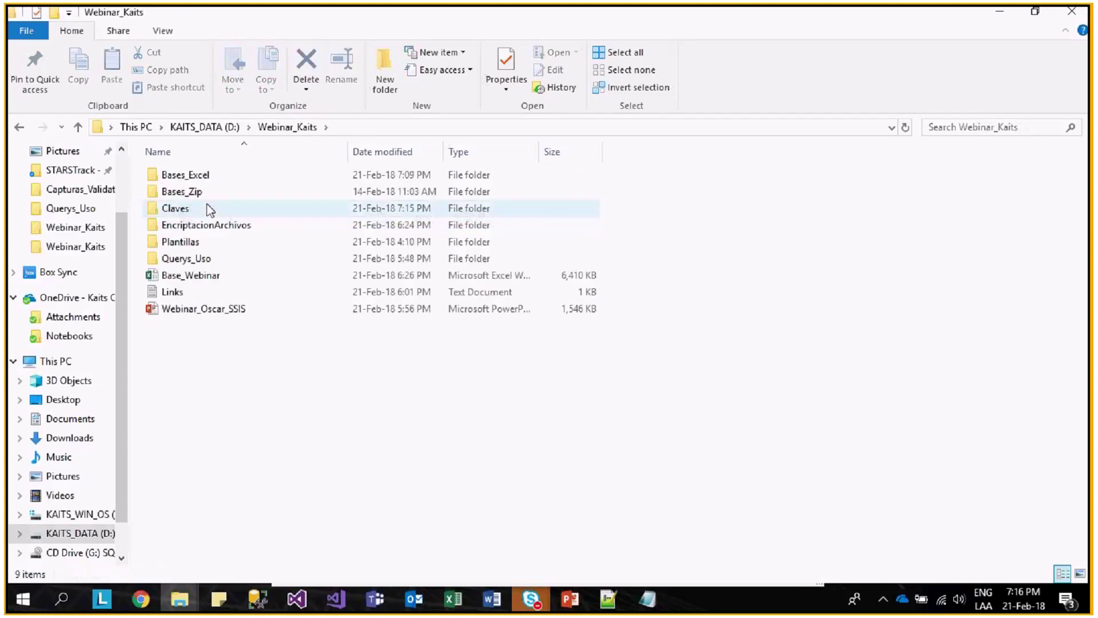
double_click(206, 193)
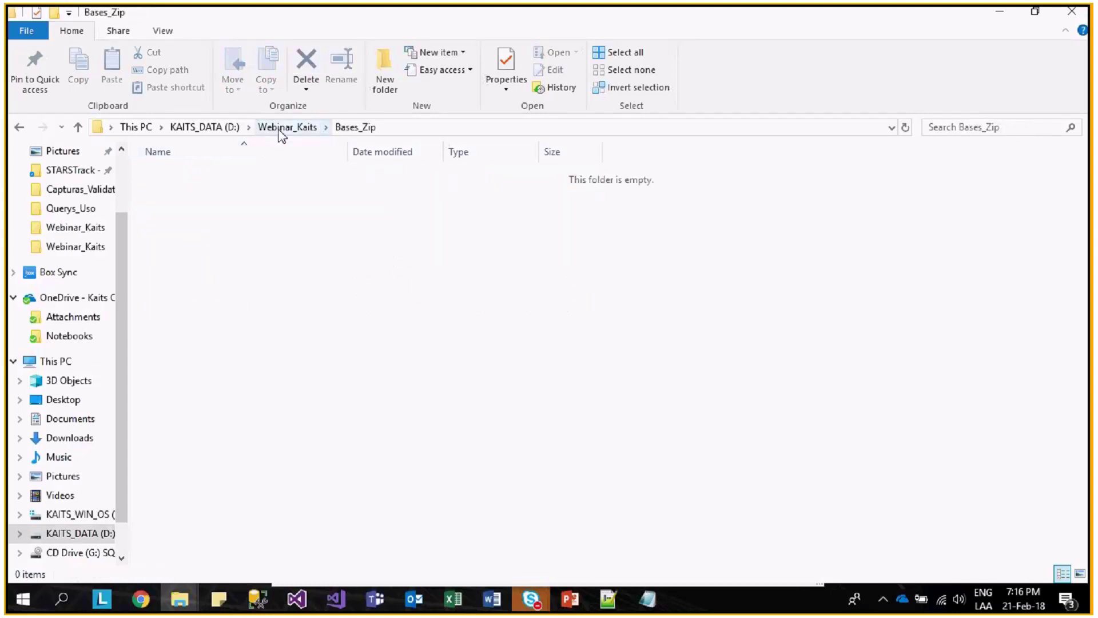
click(280, 128)
double_click(204, 207)
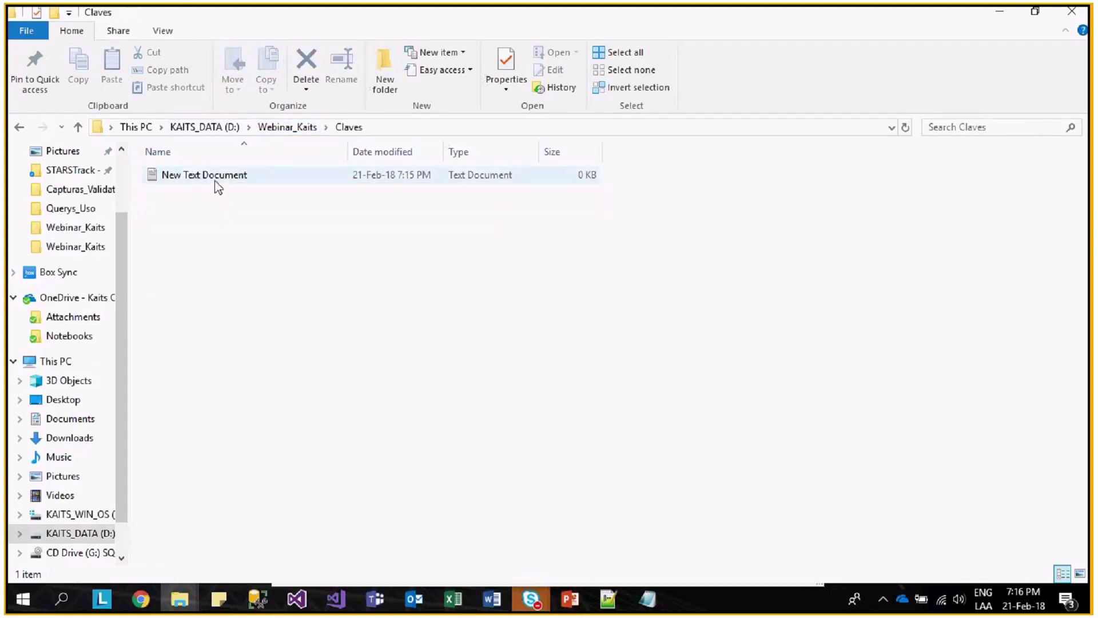
double_click(214, 176)
- Write the header line 'clave', save and close Notepad, then return to Visual Studio
text(clave)
key(Return)
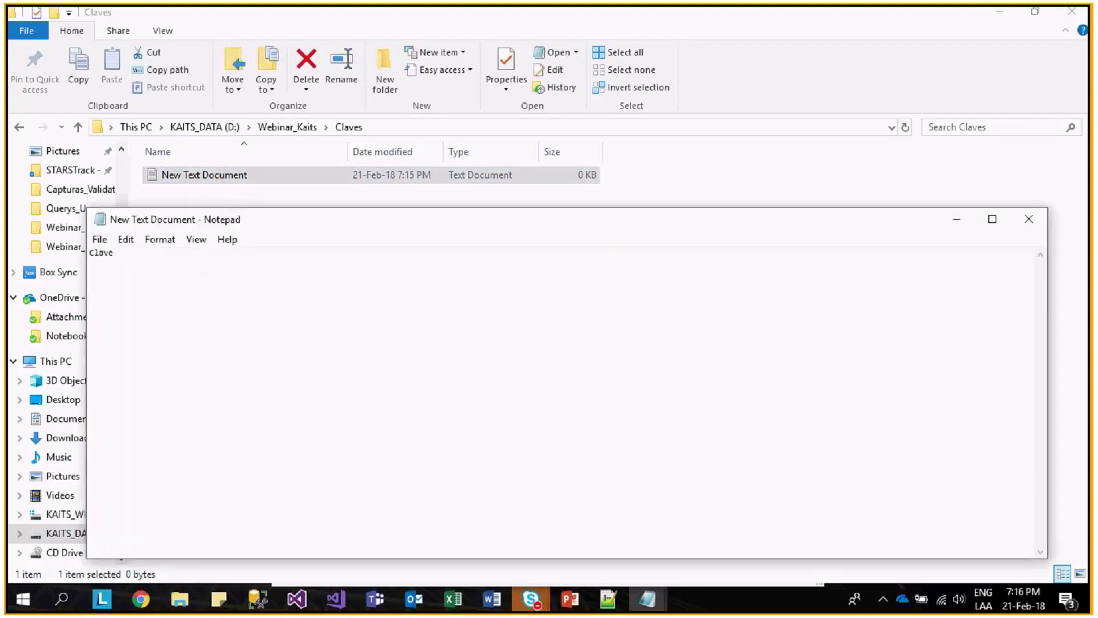
click(100, 239)
click(1069, 233)
key(ctrl+s)
key(alt+F4)
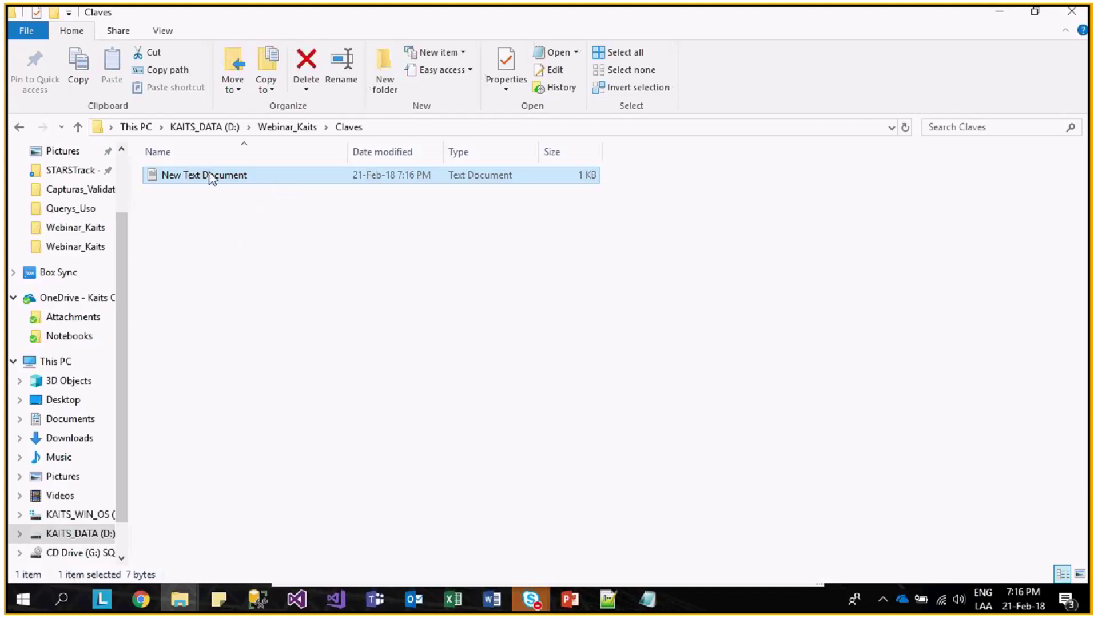
key(alt+Tab)
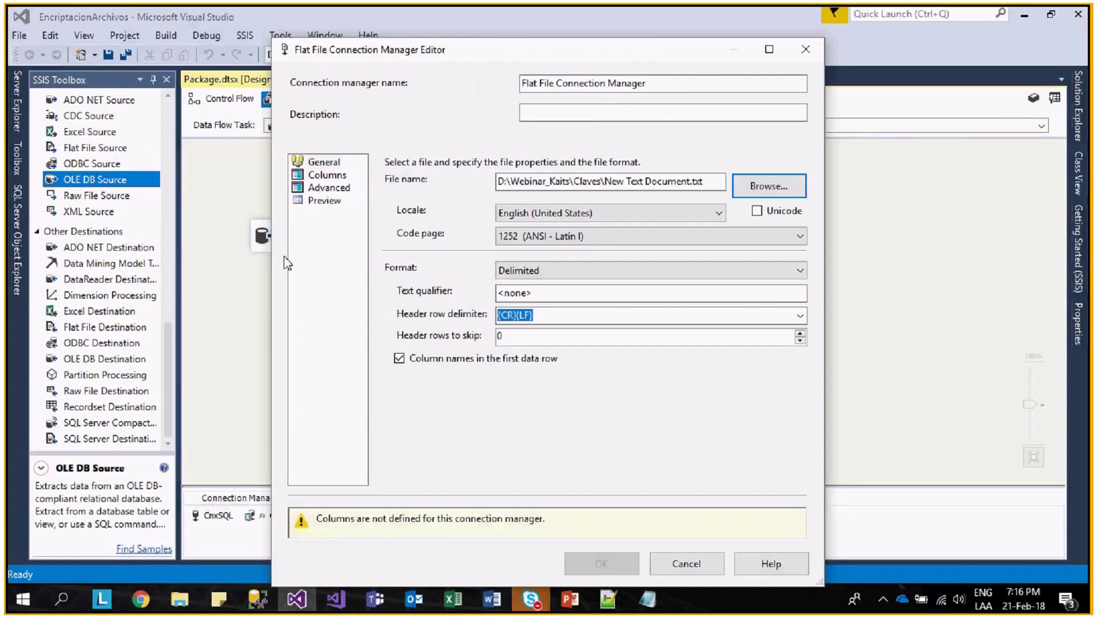
- Preview the columns, finish the flat file connection, and view its Expressions property
click(336, 180)
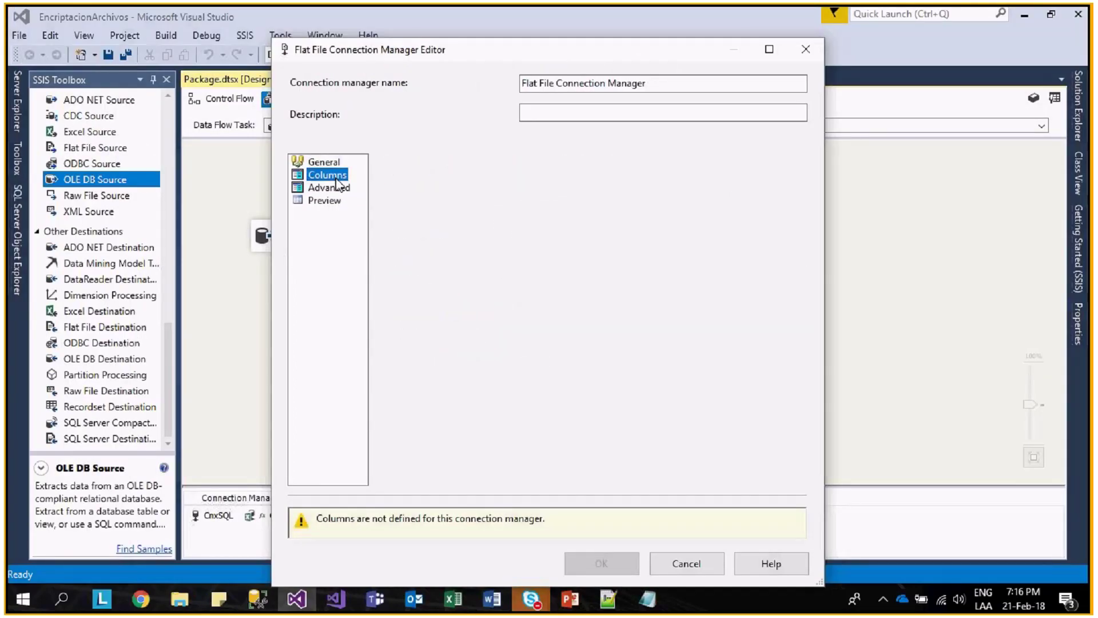
click(325, 200)
click(614, 522)
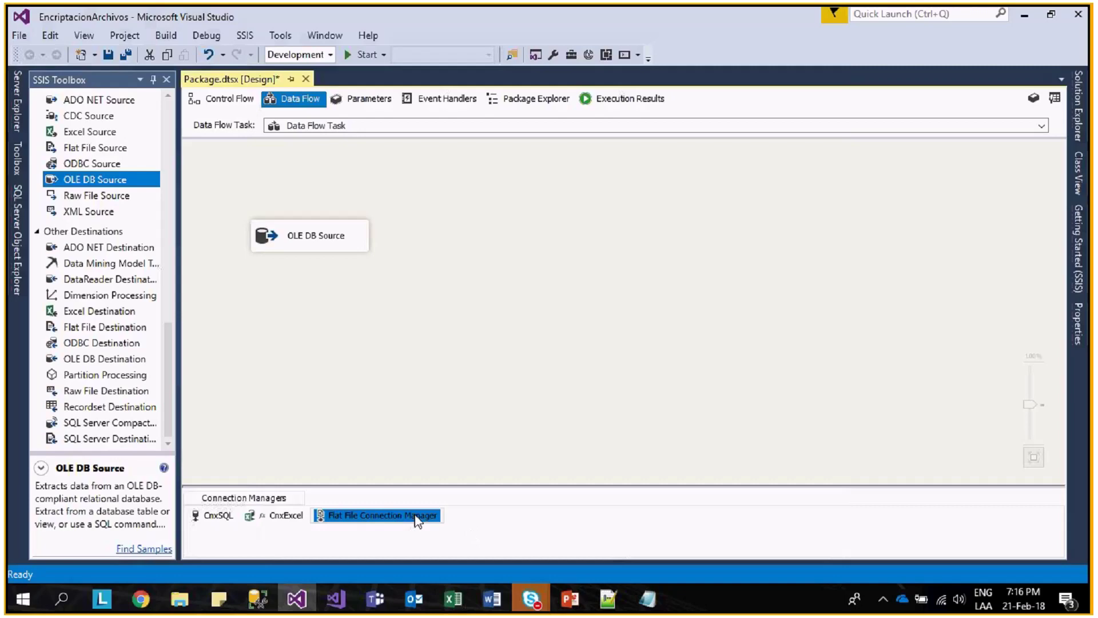
right_click(417, 521)
click(455, 495)
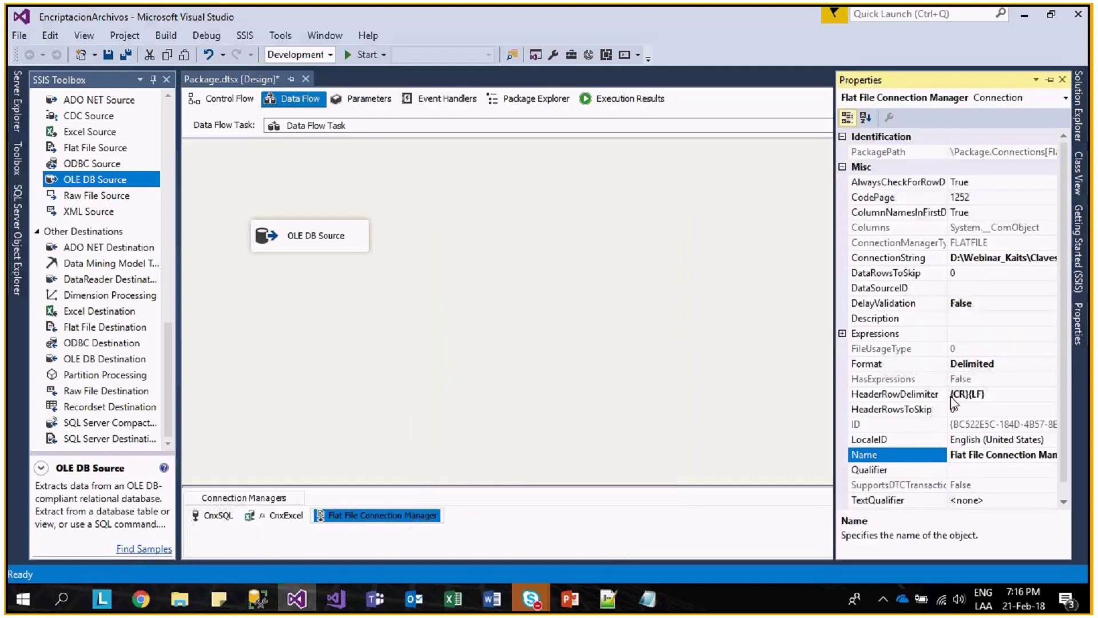
click(847, 335)
- Add a package variable named archivoClave with String data type
right_click(525, 236)
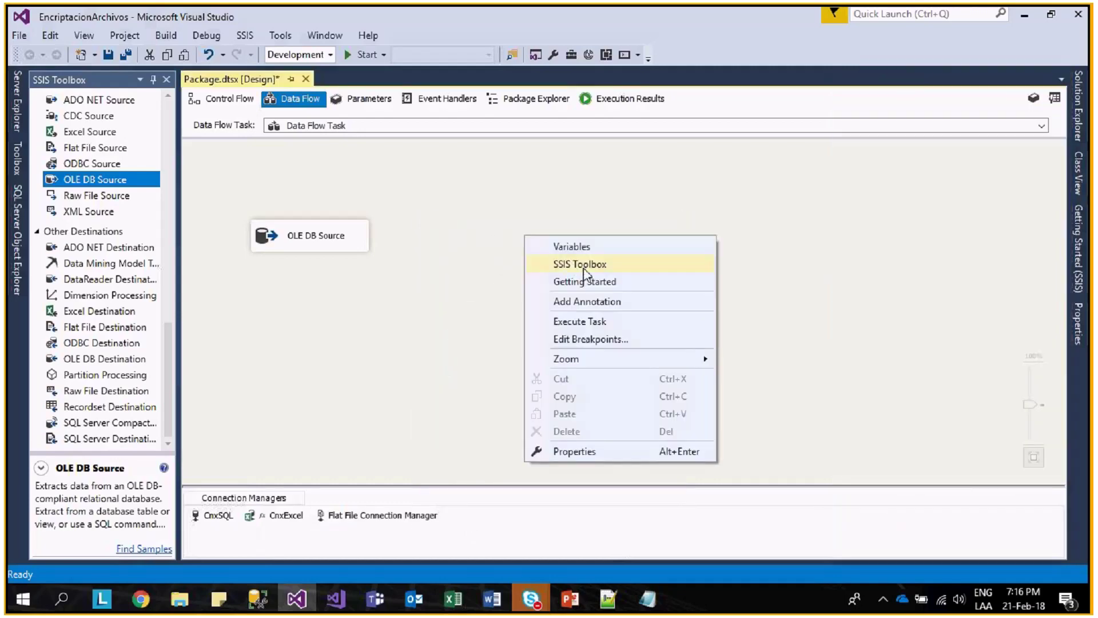
click(572, 247)
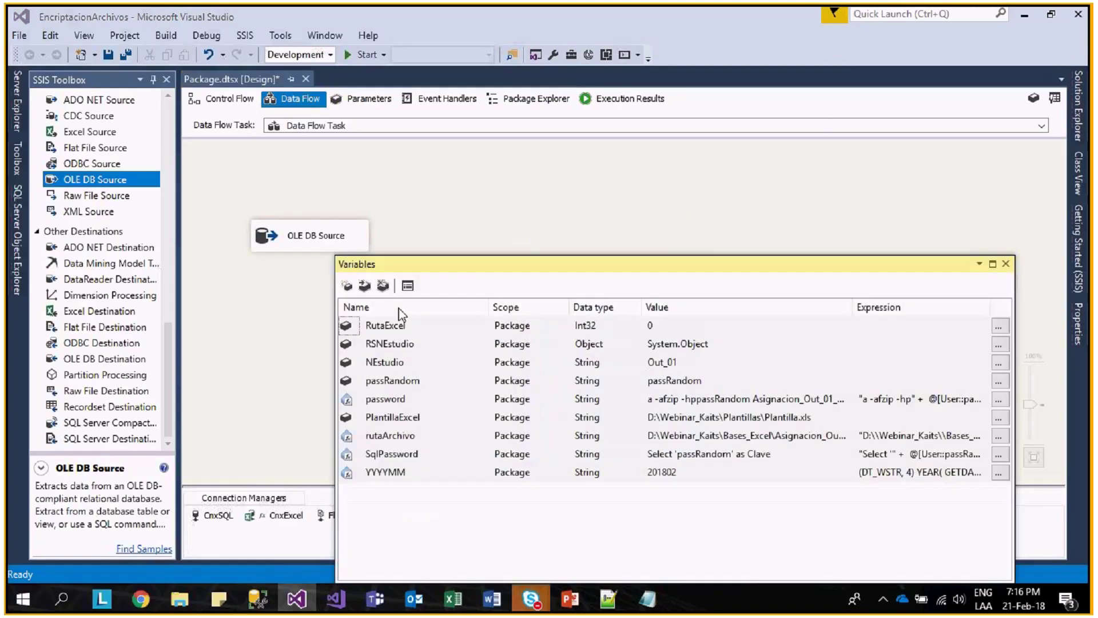
click(347, 285)
text(archivoClave)
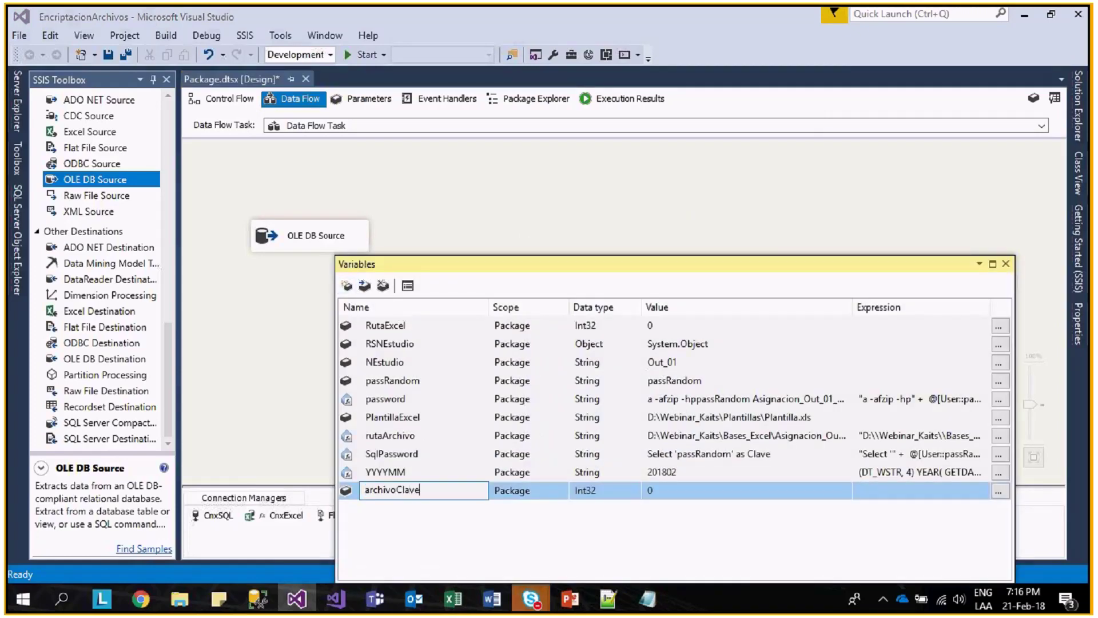
click(626, 491)
click(635, 491)
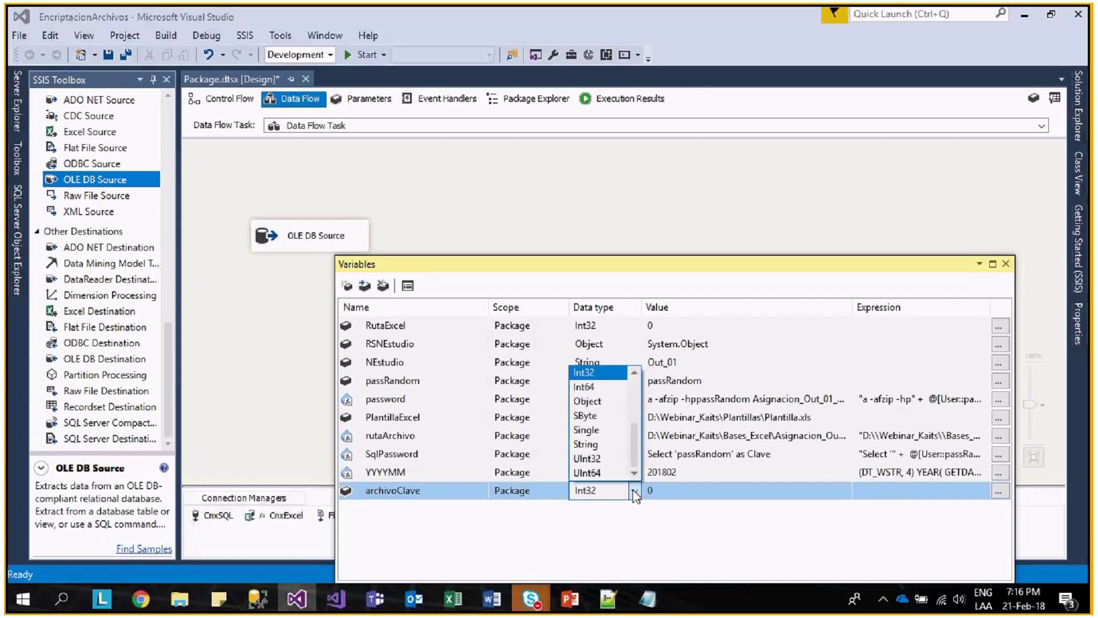
click(586, 444)
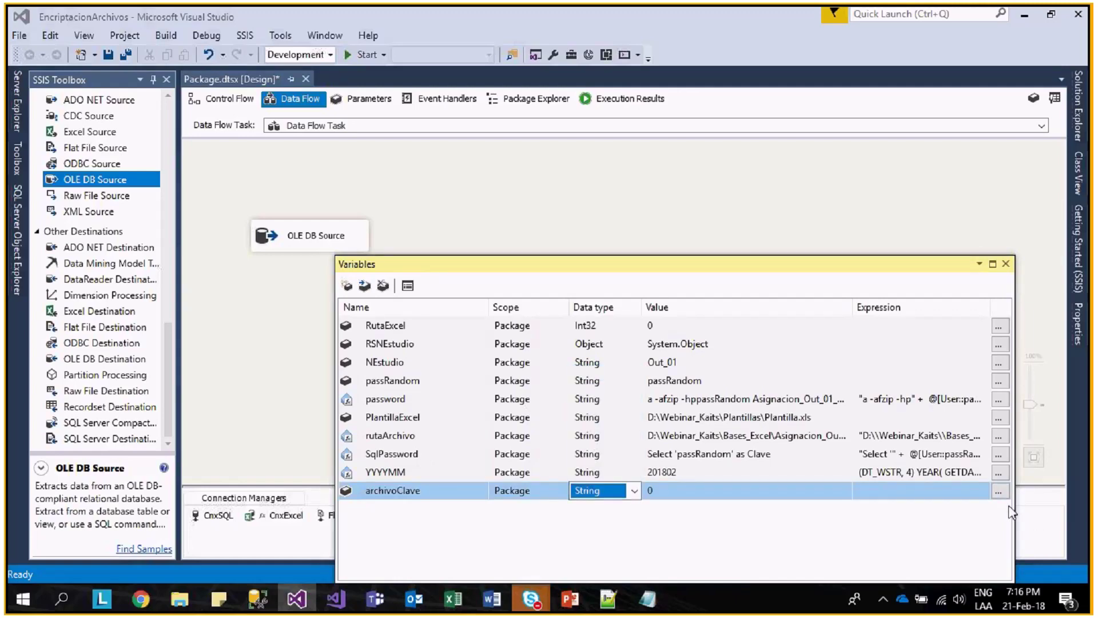
- Begin archivoClave's expression in Expression Builder with Variables and Parameters expanded
click(999, 490)
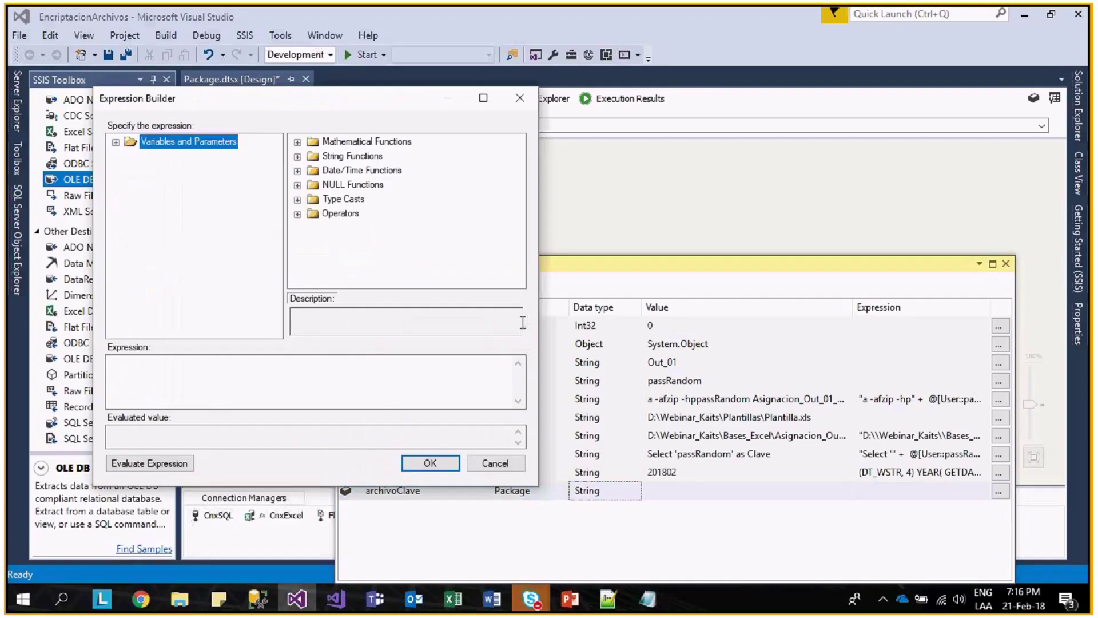
click(115, 141)
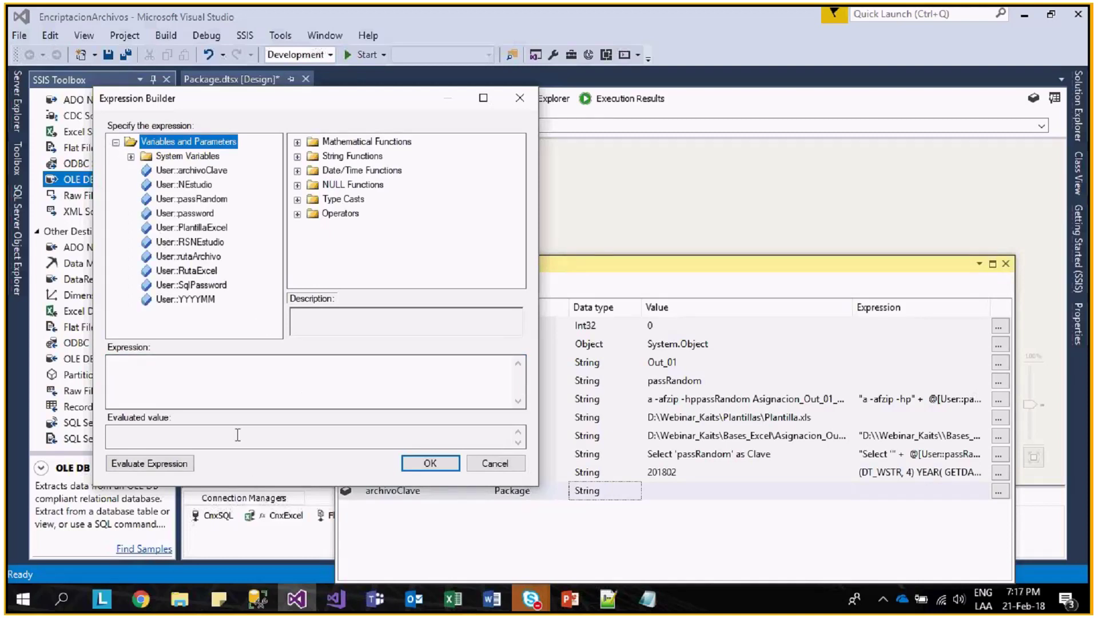
click(240, 381)
text("")
key(super+e)
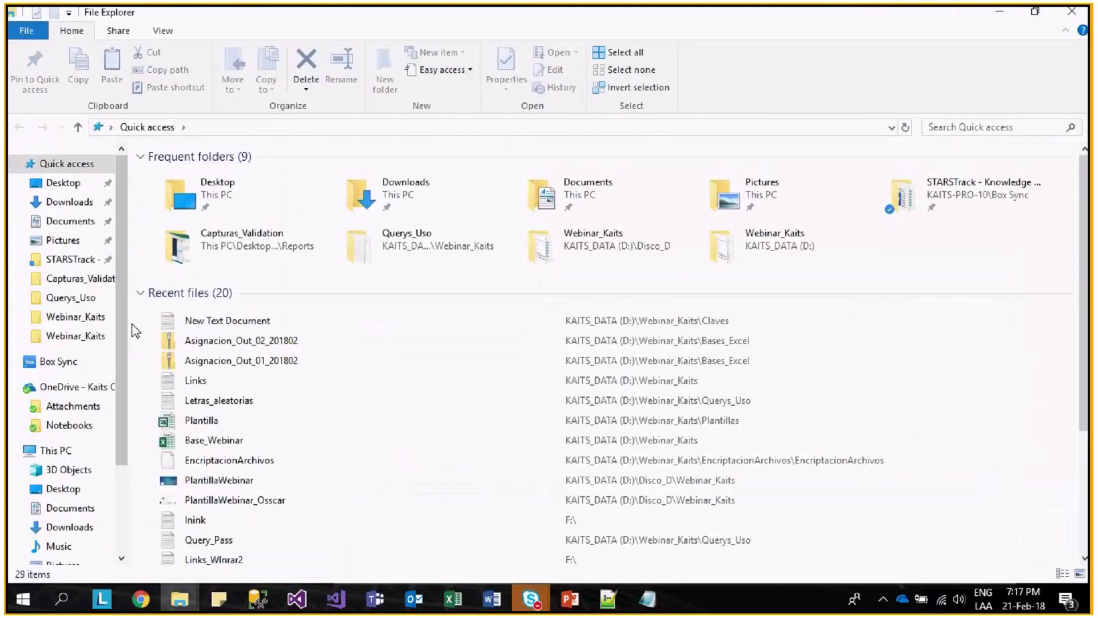
- Navigate to D:\Webinar_Kaits\Claves and copy its folder path
scroll(98, 492, down, 2)
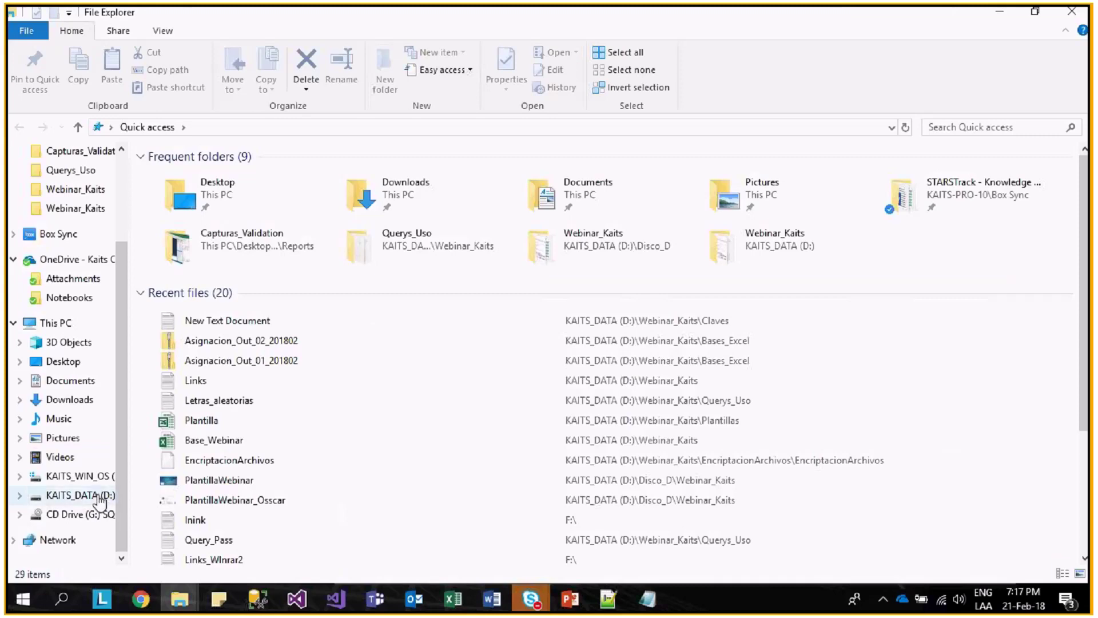
click(98, 496)
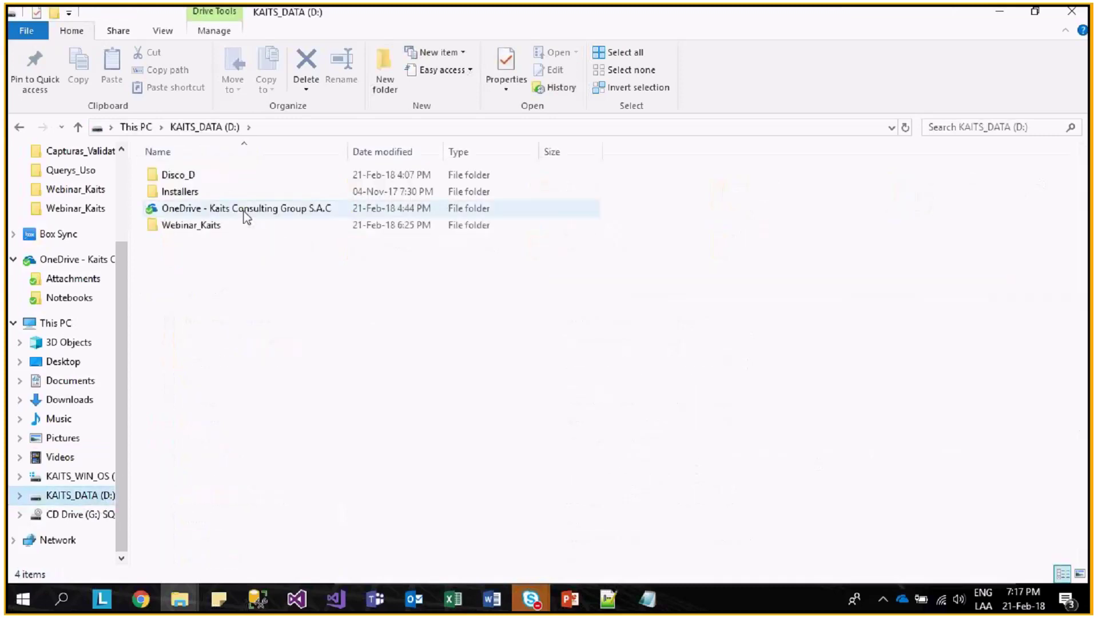
double_click(206, 229)
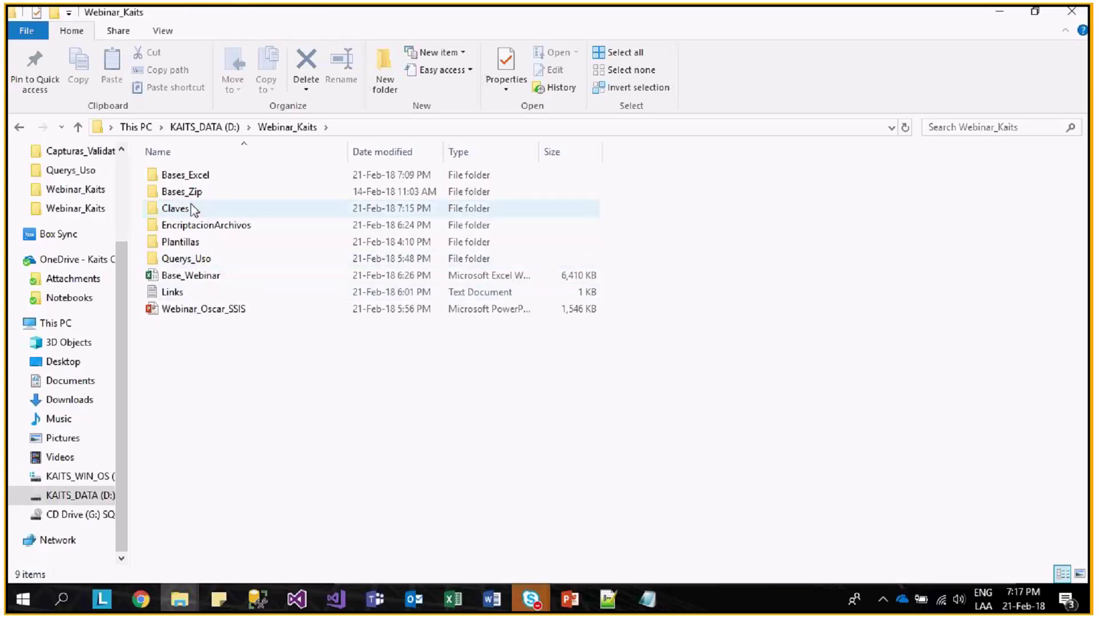
double_click(193, 212)
click(404, 126)
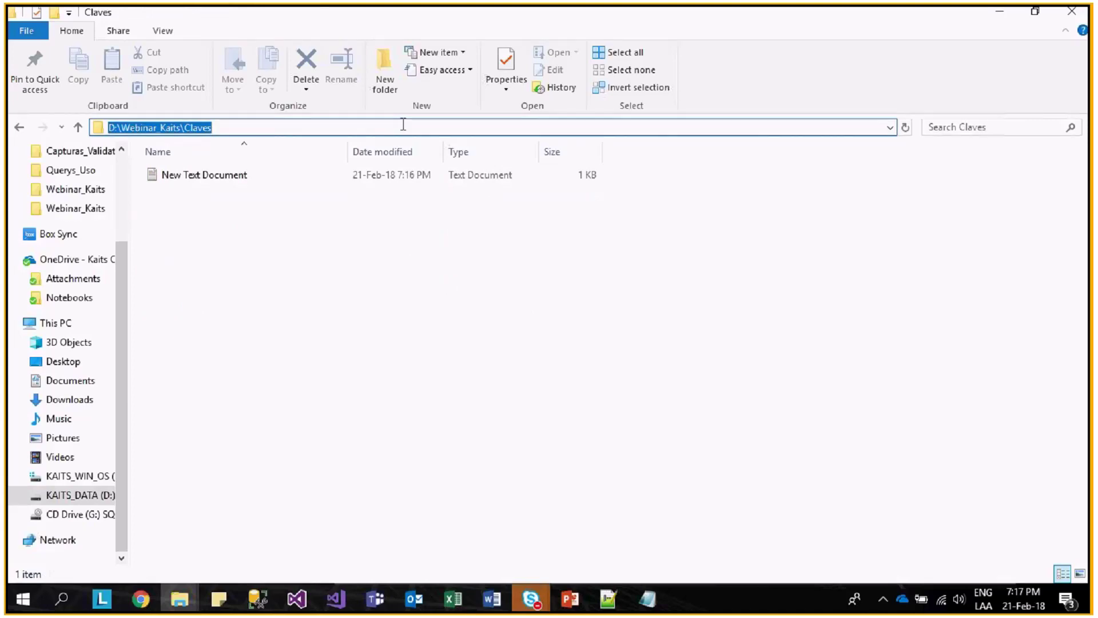
key(alt+Tab)
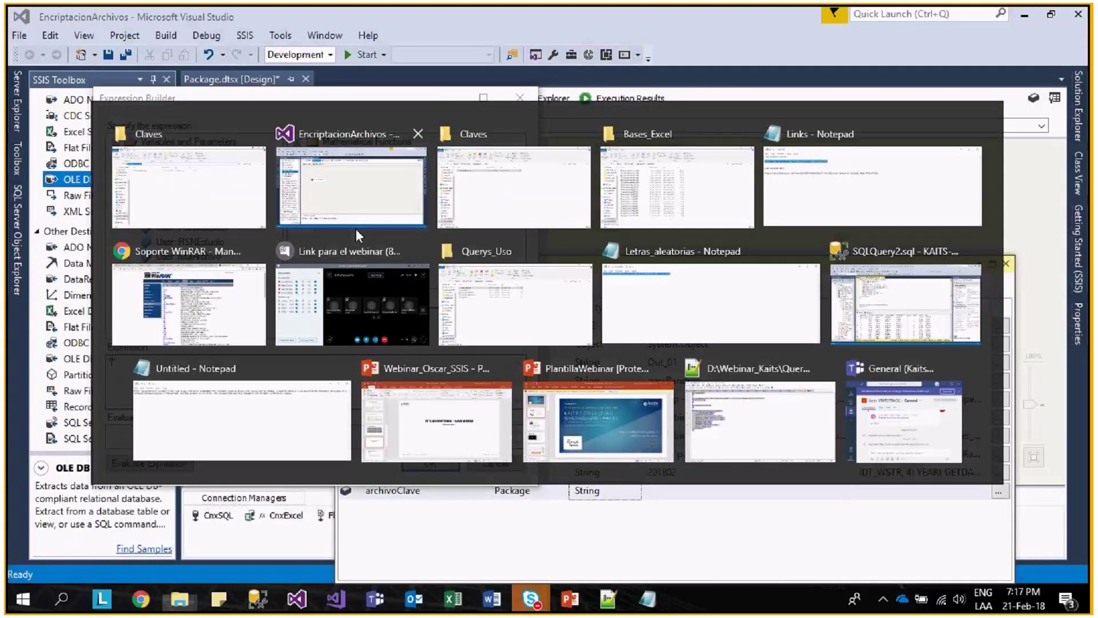
- Paste the Claves folder path into archivoClave's expression with escaped backslashes
click(356, 227)
text(\\)
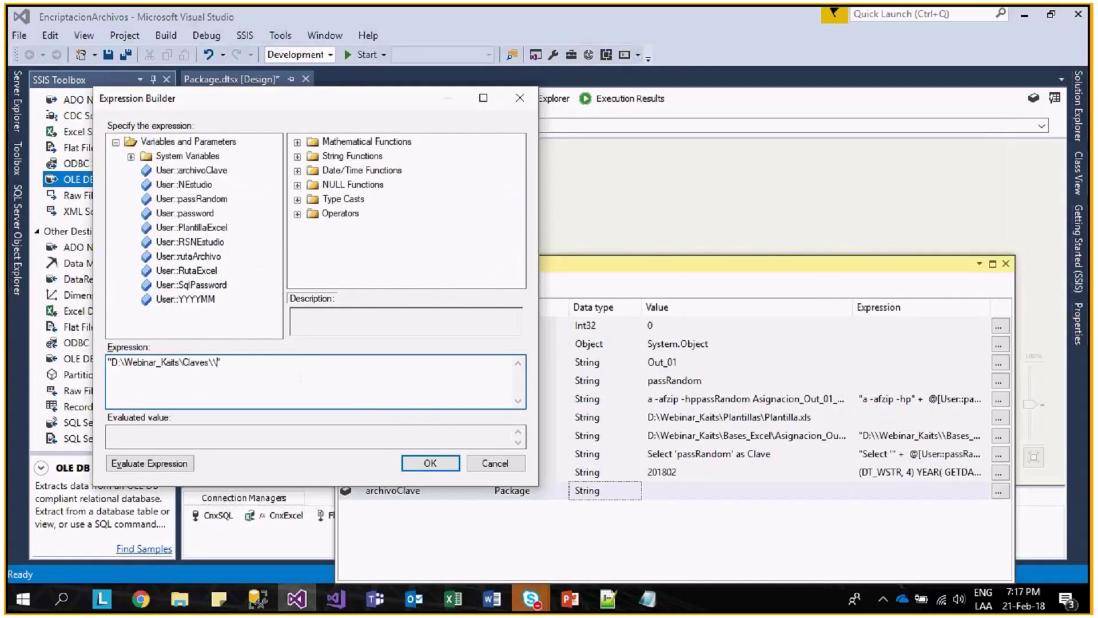
text(")
click(179, 362)
text(\\)
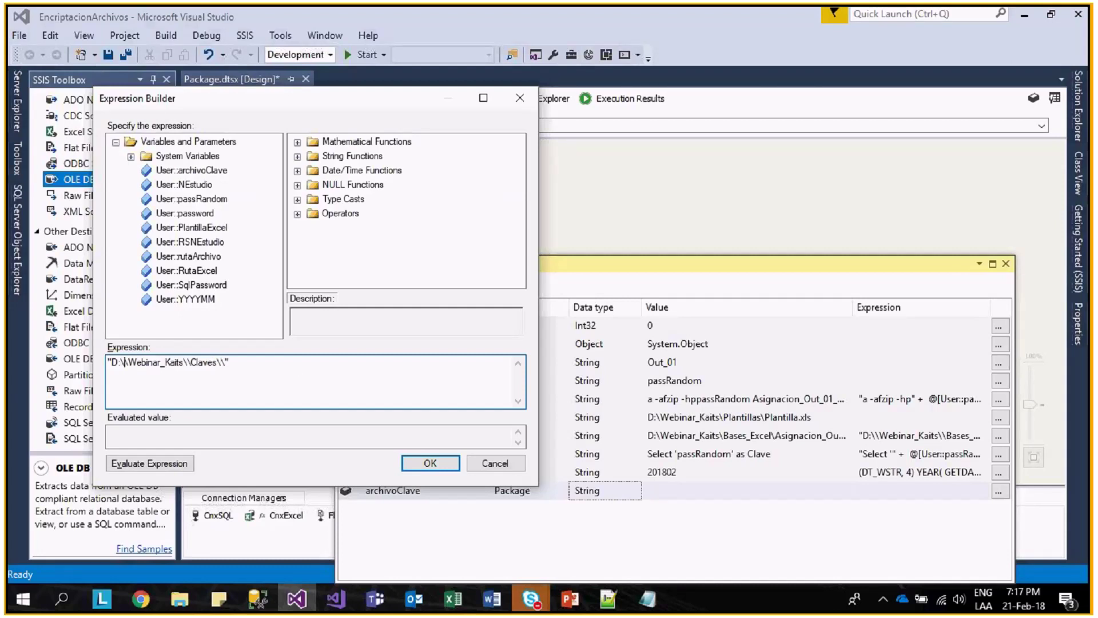
click(273, 368)
text(+)
drag(392, 108, 770, 133)
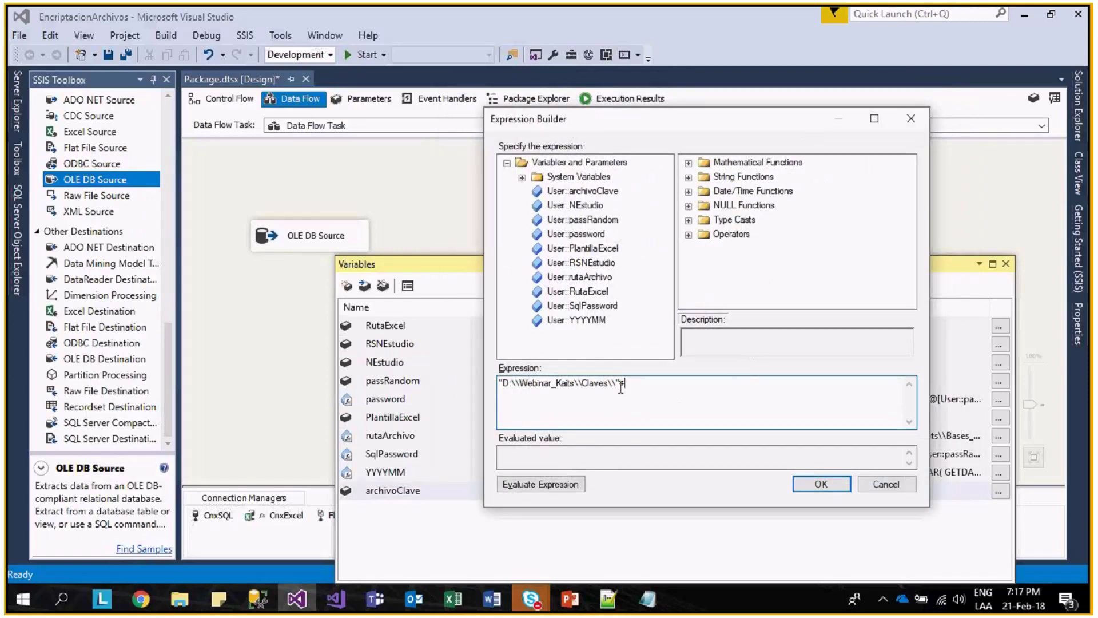
- Append Asignacion_, the NEstudio variable, "_" and the YYYYMM variable to the expression
key(Left)
key(Left)
text(Asignacion_)
drag(592, 211, 709, 384)
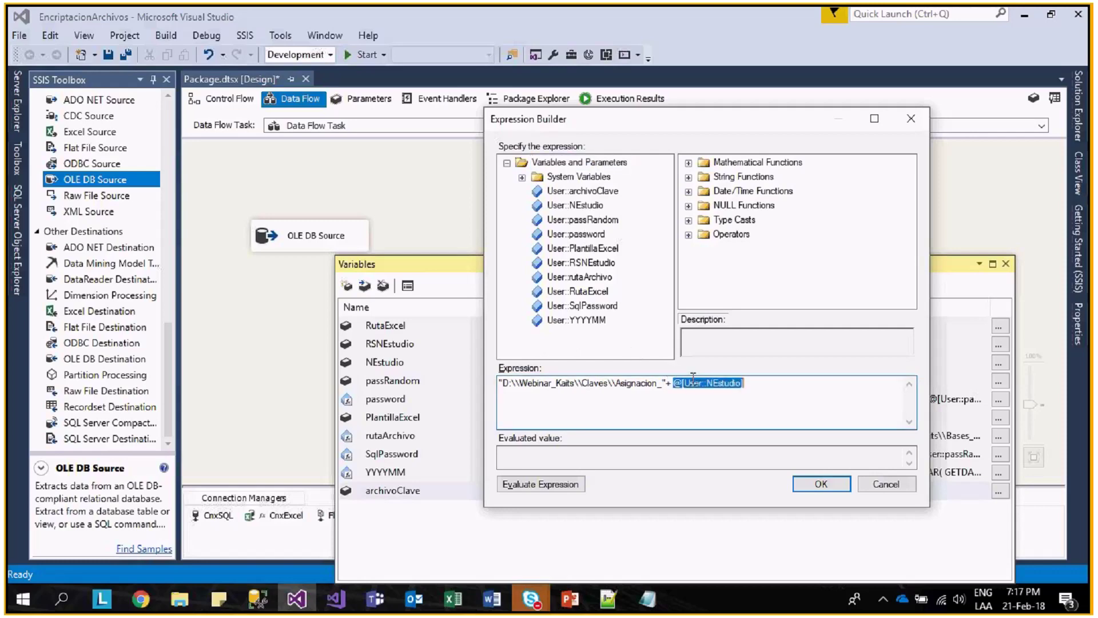
click(577, 485)
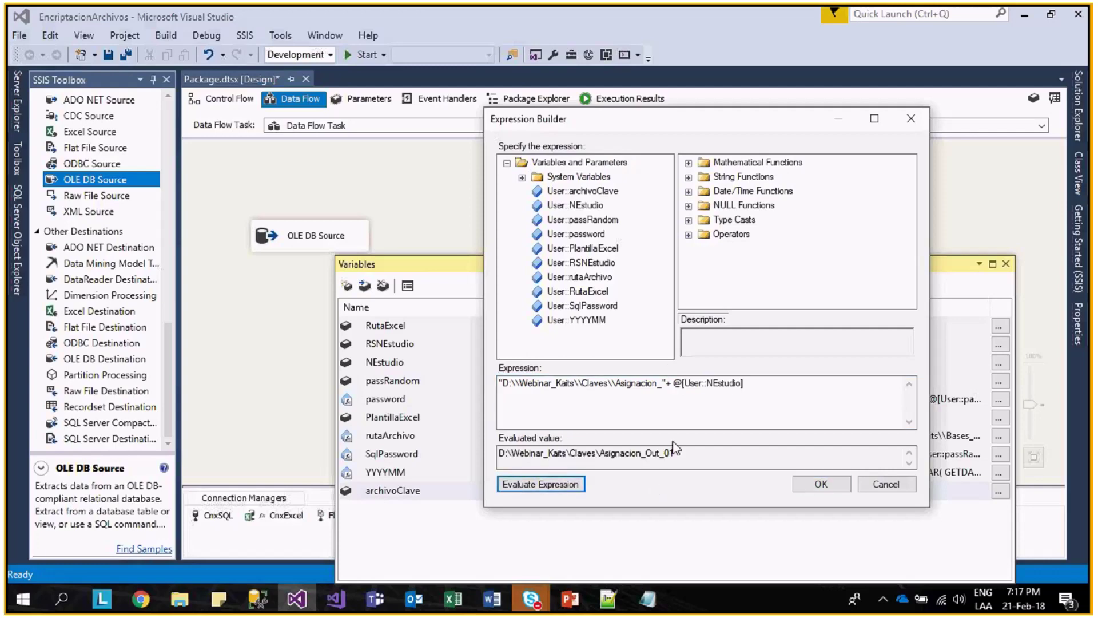
click(759, 391)
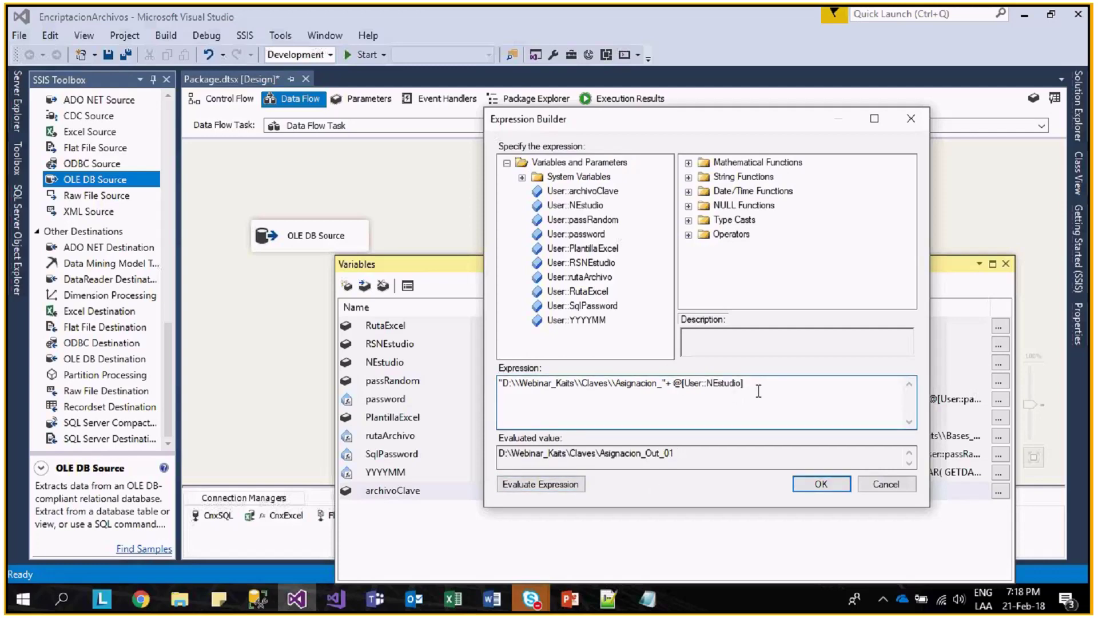
text(+"_"+)
drag(592, 321, 836, 377)
- Finish with +".txt", confirm it evaluates to Asignacion_Out_01_201802.txt, and close Variables
key(End)
text(+")
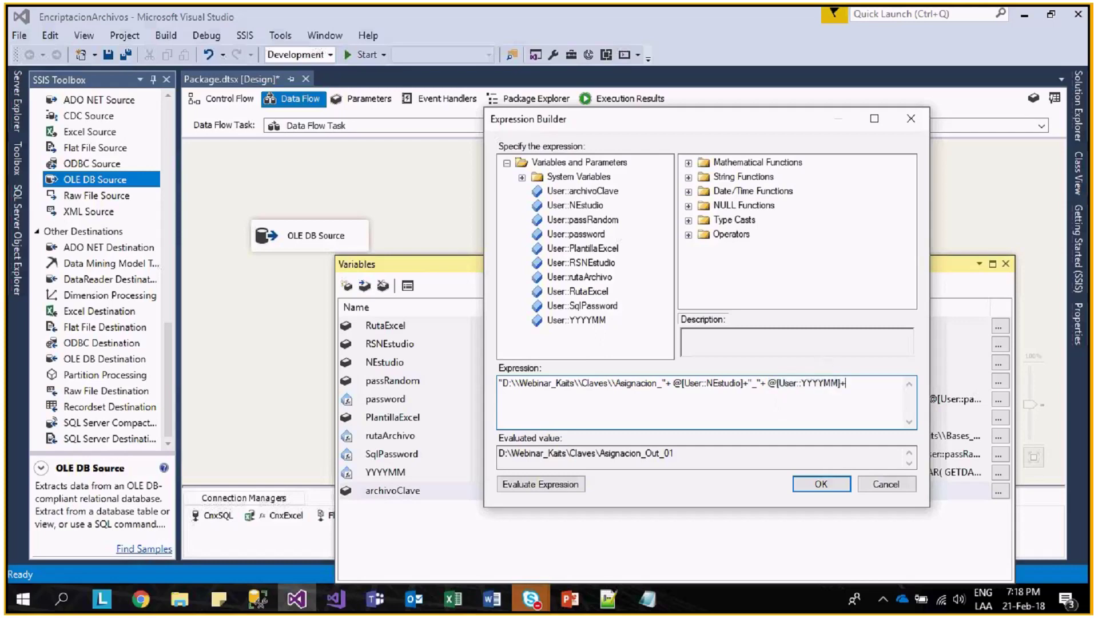
text(.txt")
click(540, 484)
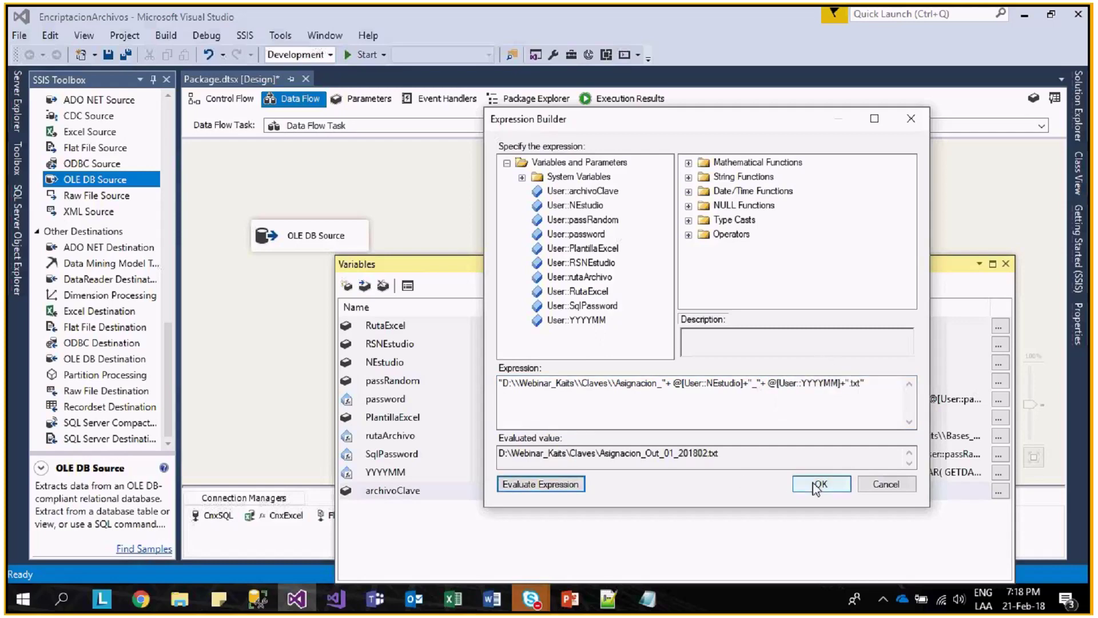
click(821, 484)
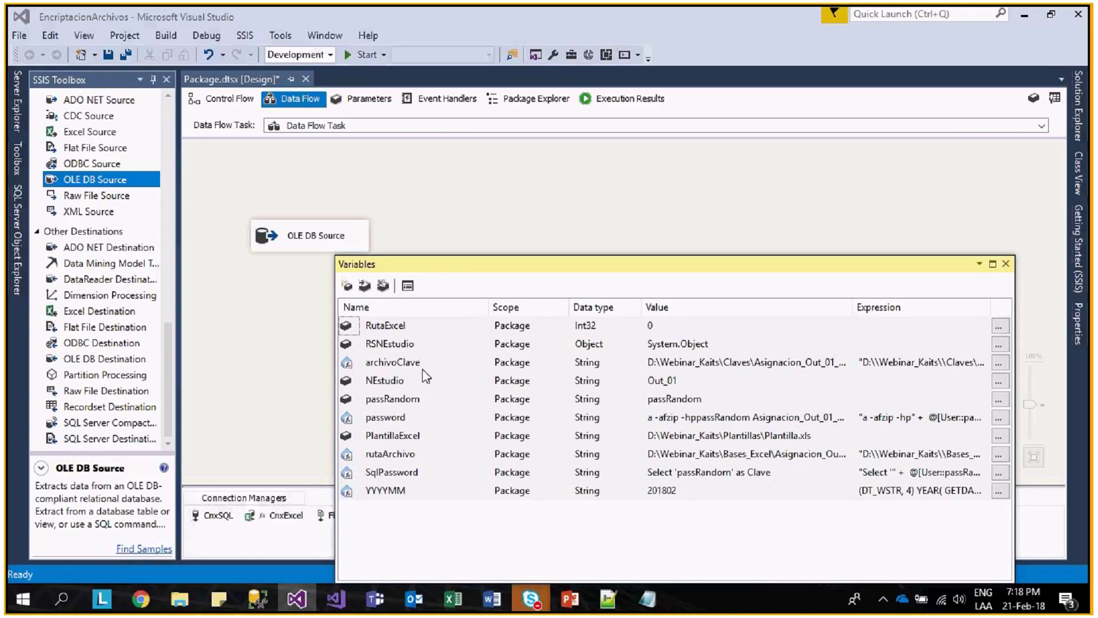
double_click(852, 307)
click(856, 370)
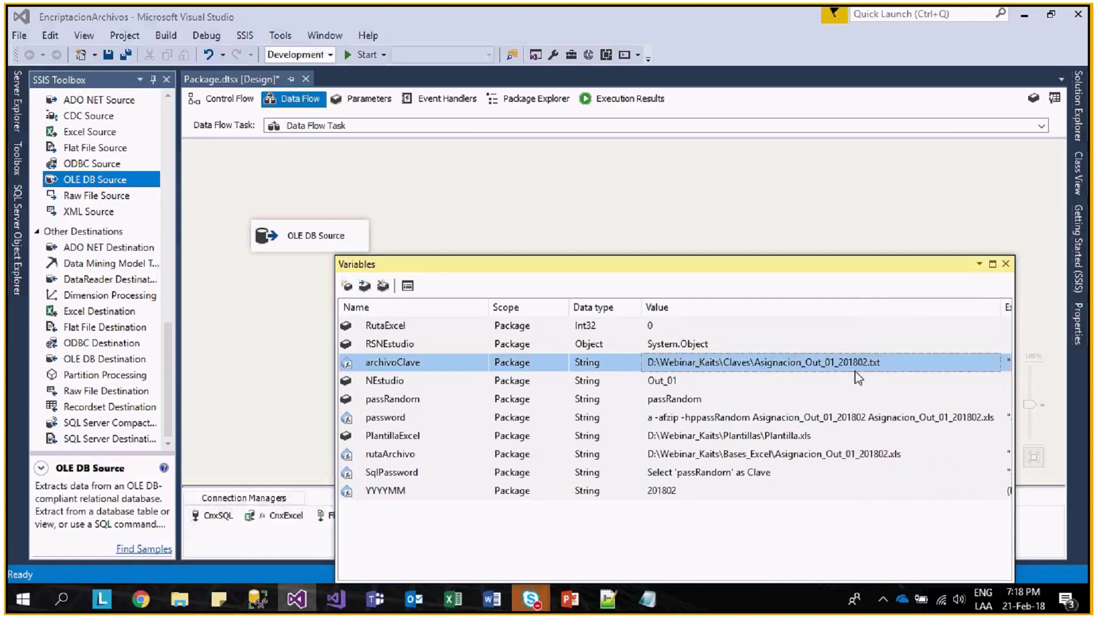
click(1006, 264)
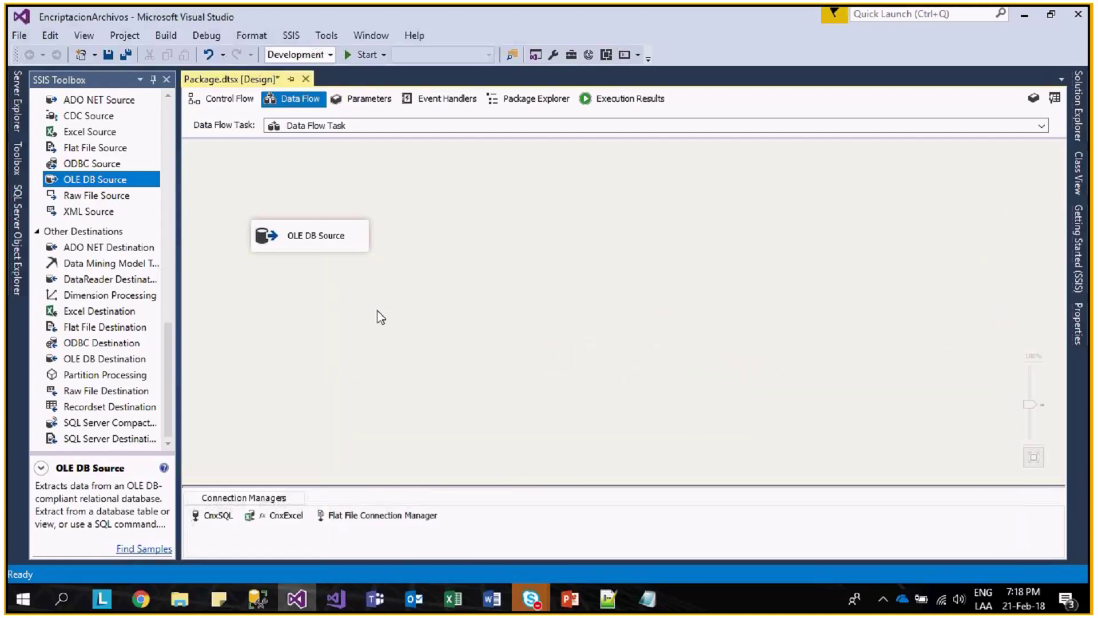
- Add a ConnectionString property expression to the Flat File Connection Manager
right_click(400, 516)
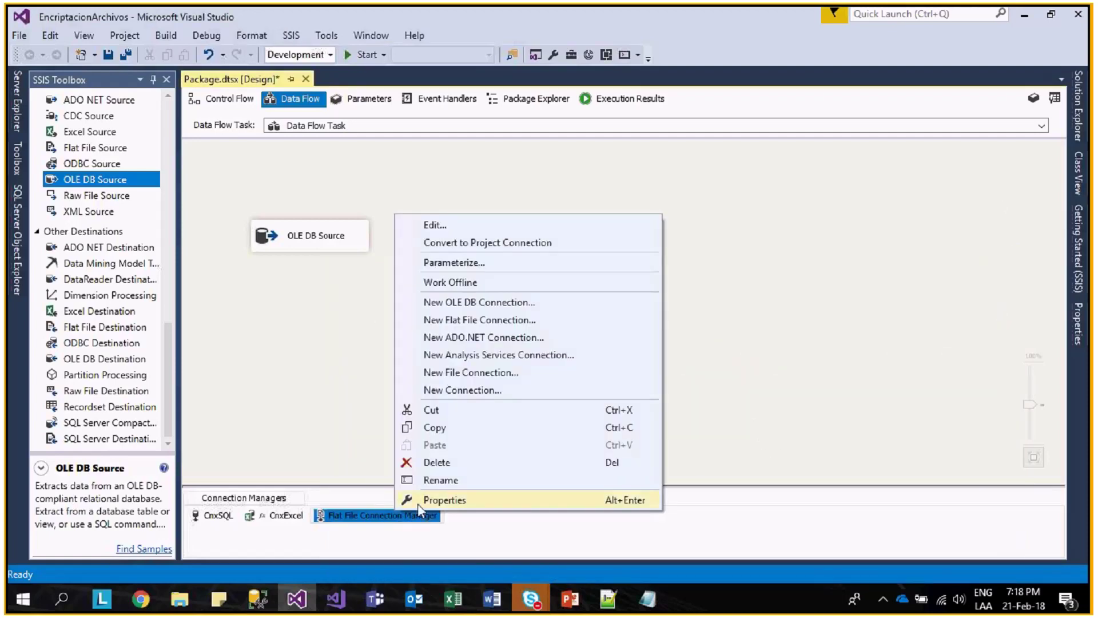
click(418, 503)
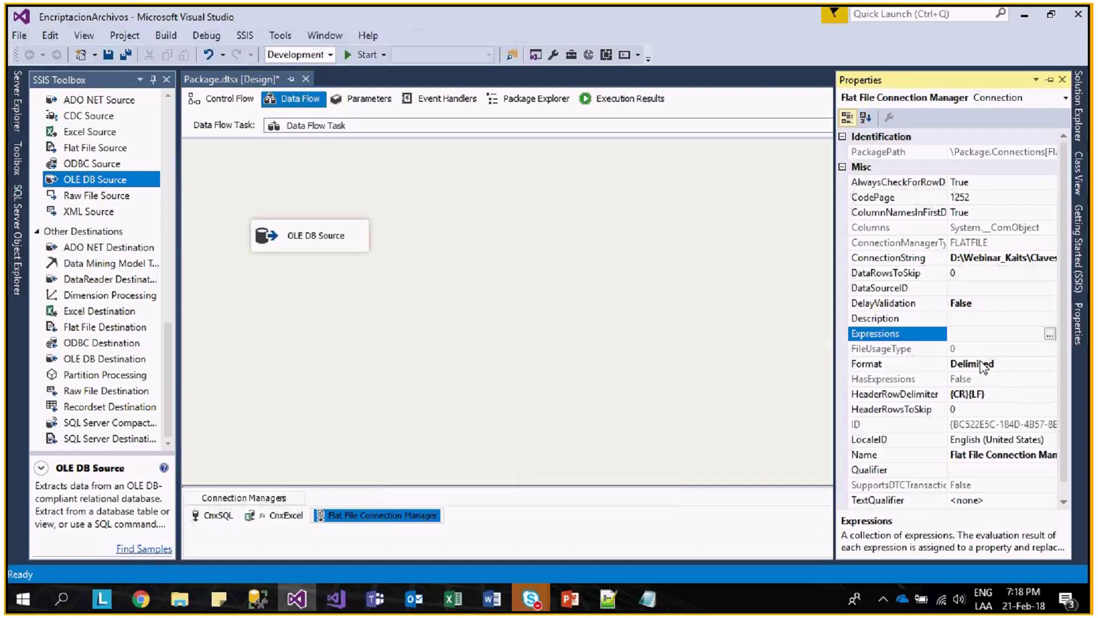
click(1049, 333)
click(525, 229)
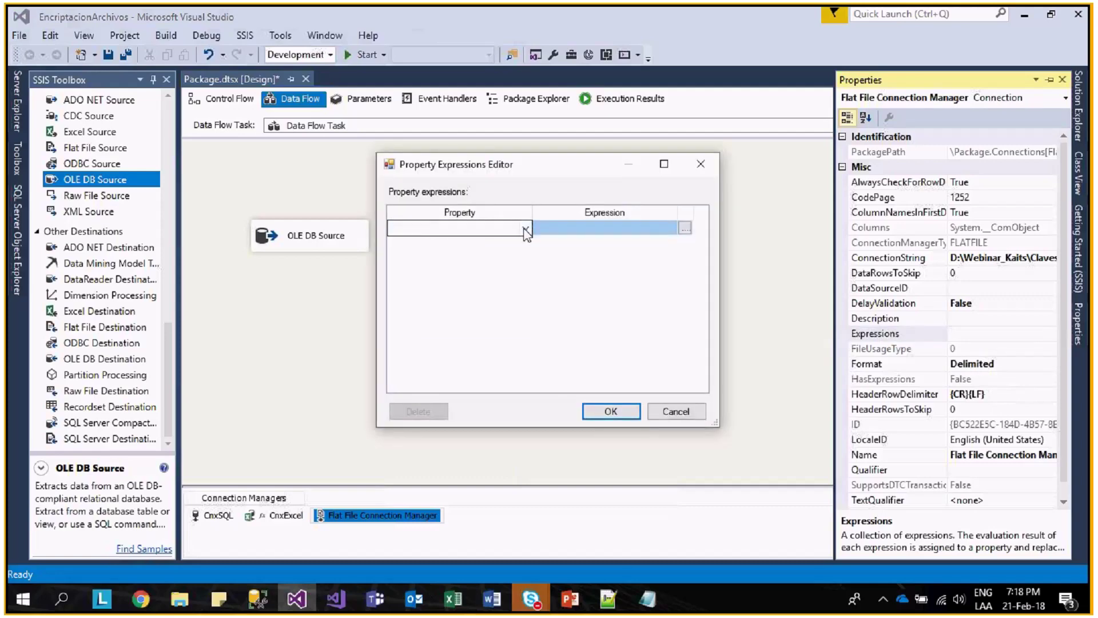
click(525, 229)
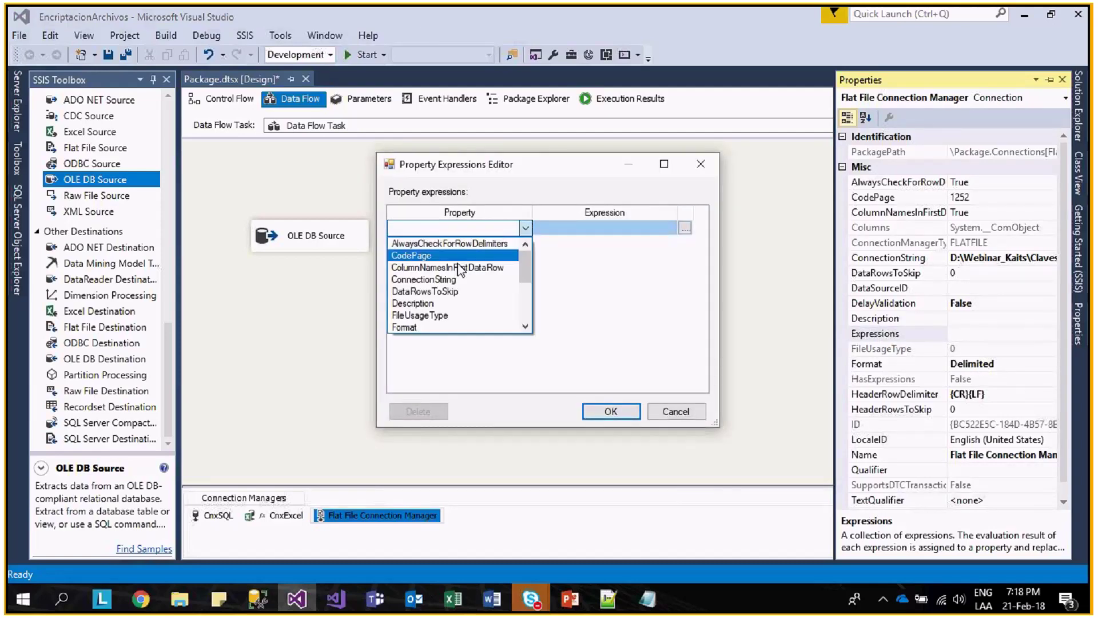
click(424, 279)
- Set the ConnectionString expression to @[User::archivoClave] and confirm it
click(685, 227)
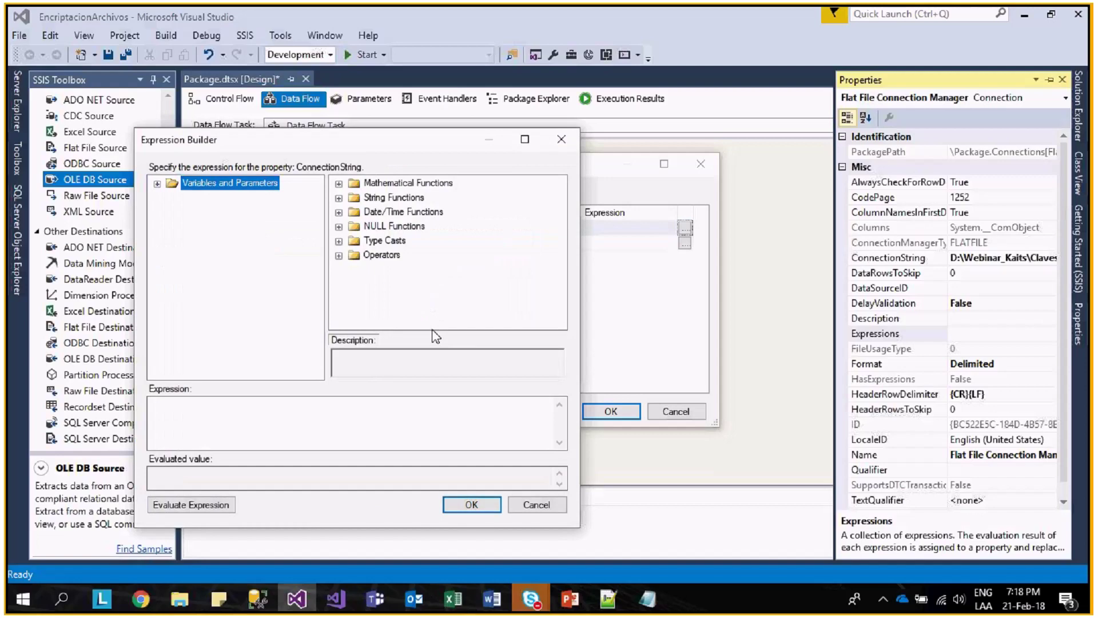
click(157, 184)
click(253, 269)
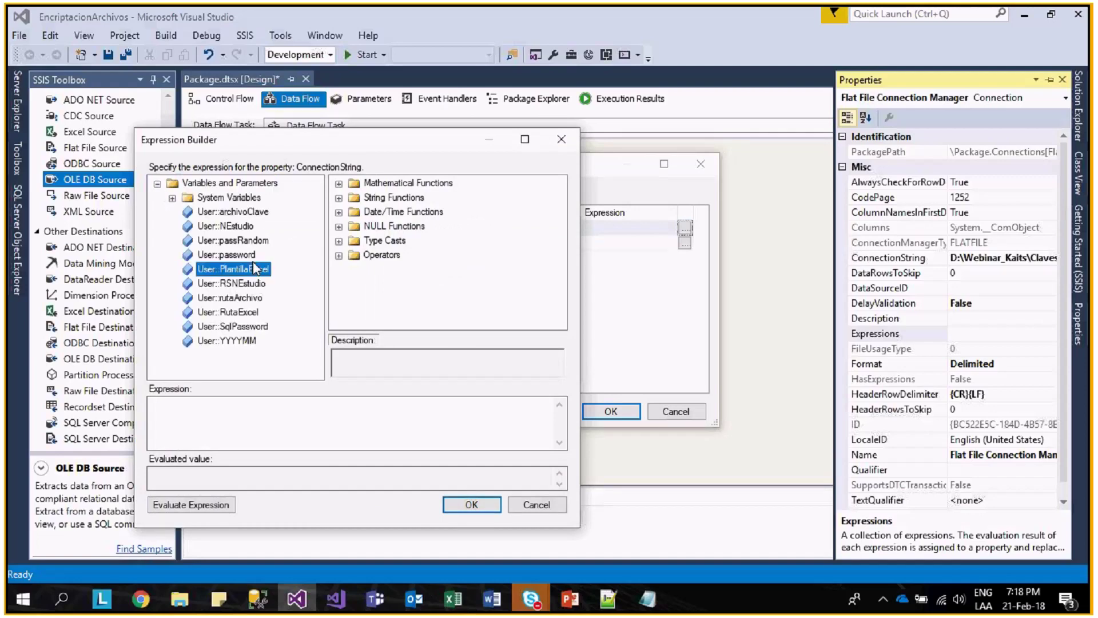
drag(251, 212, 240, 417)
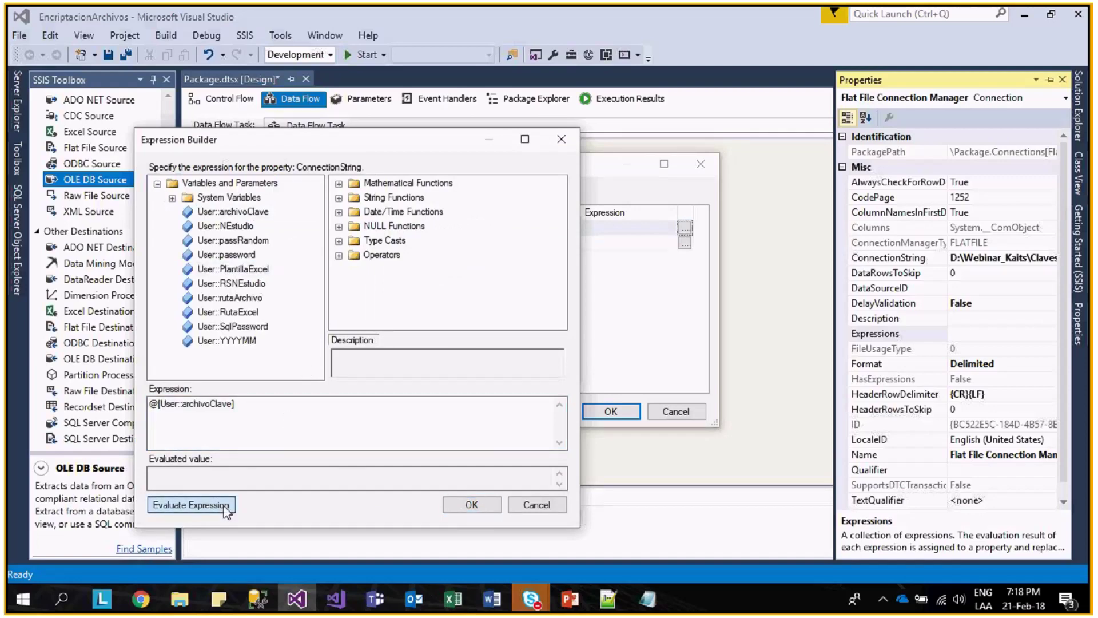
click(226, 506)
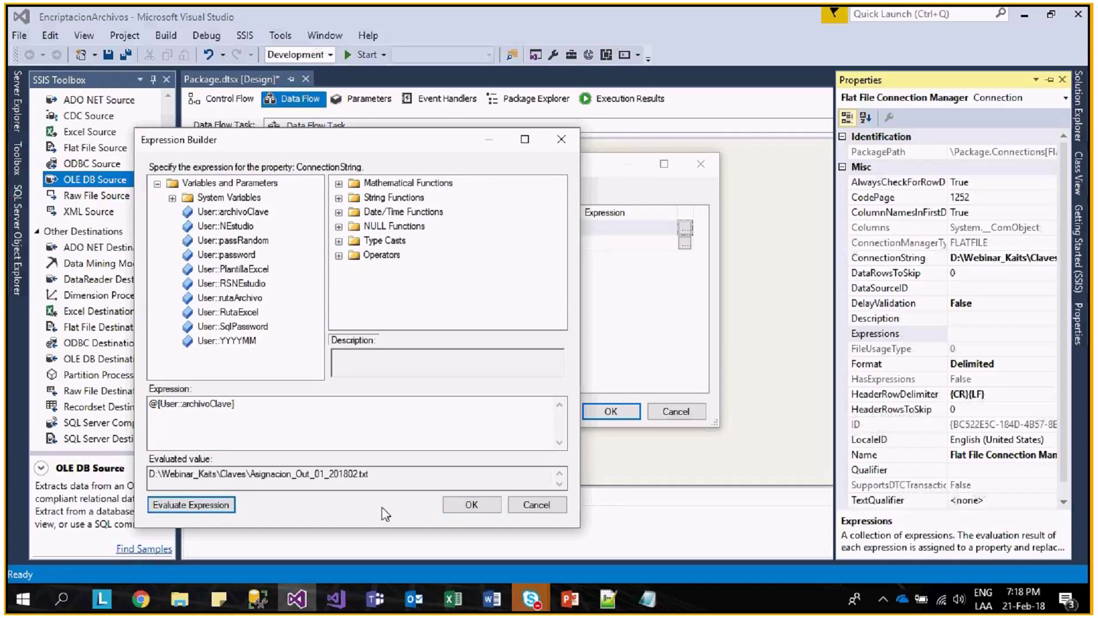
click(471, 504)
click(611, 412)
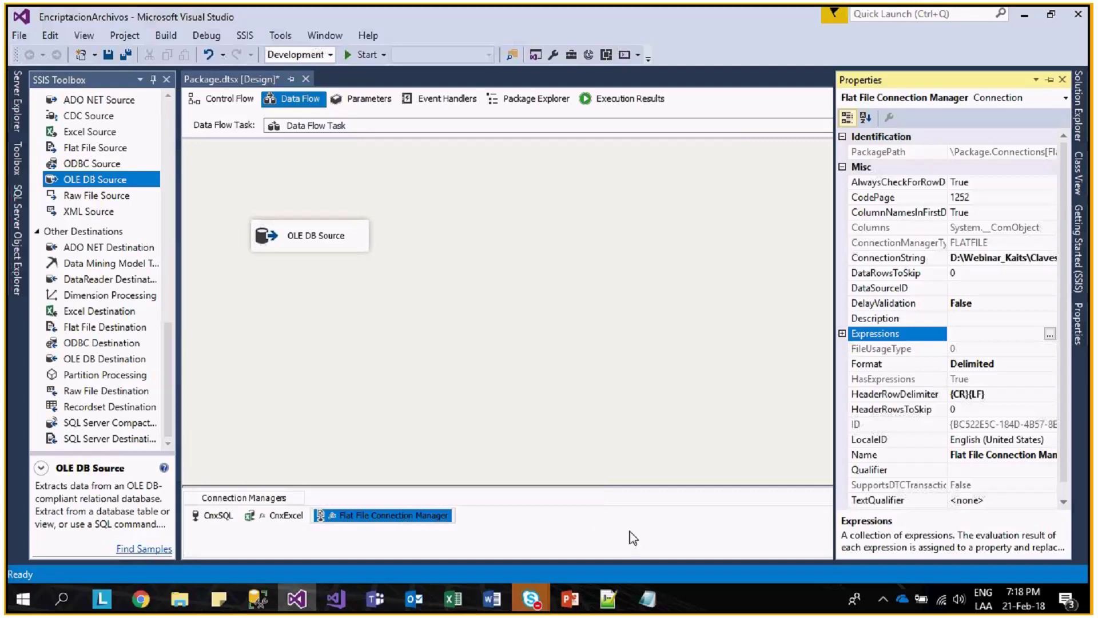
click(417, 517)
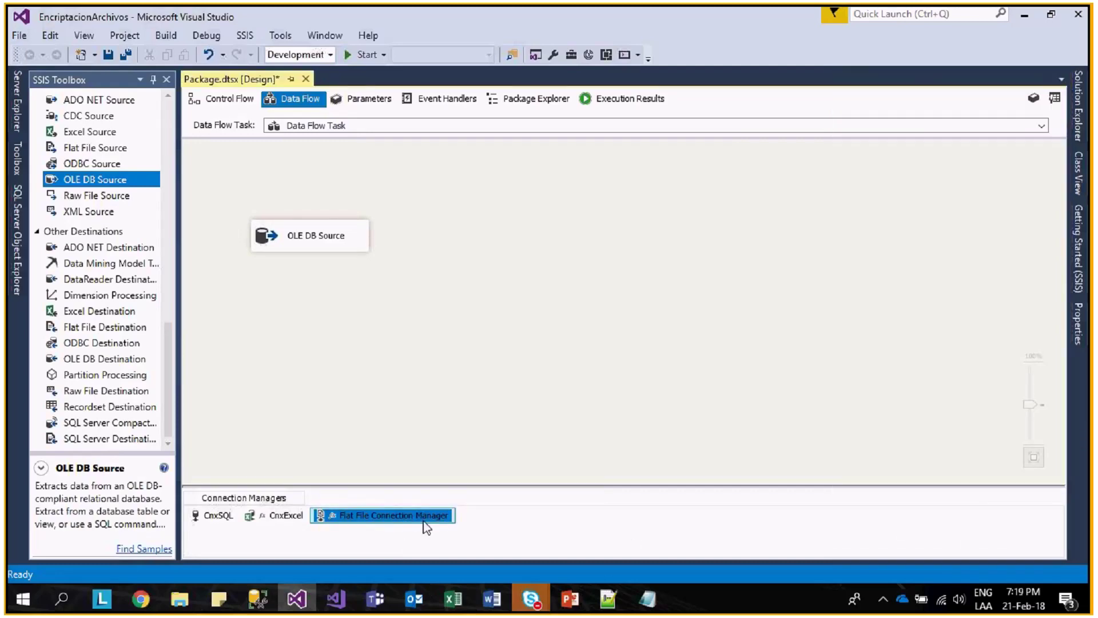
- Rename the flat file connection manager to CnxFlat
click(436, 517)
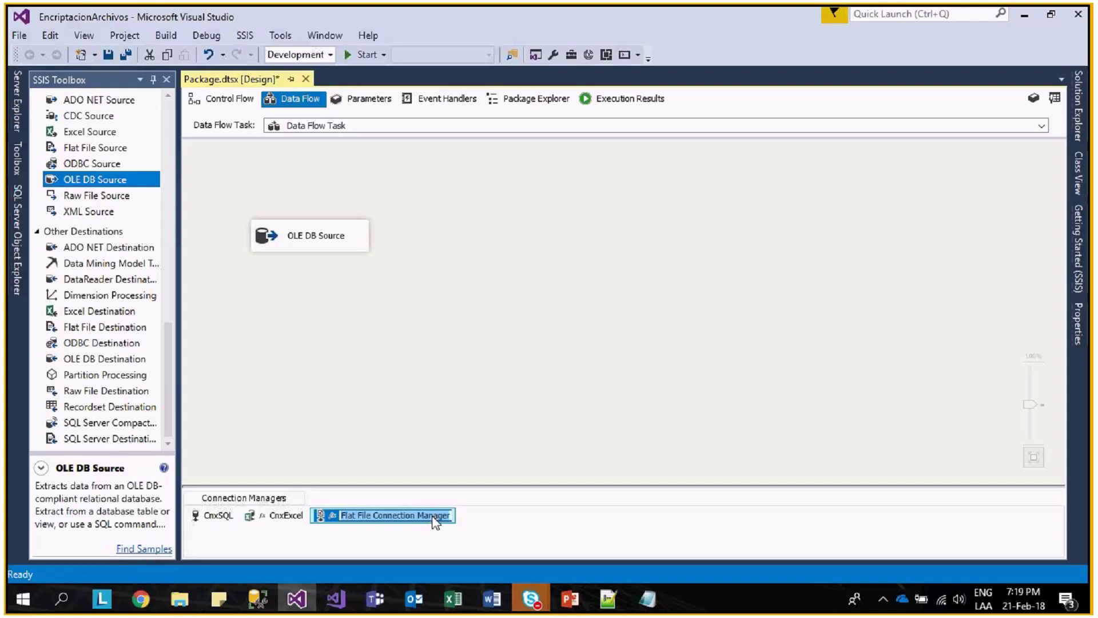
text(Cnx)
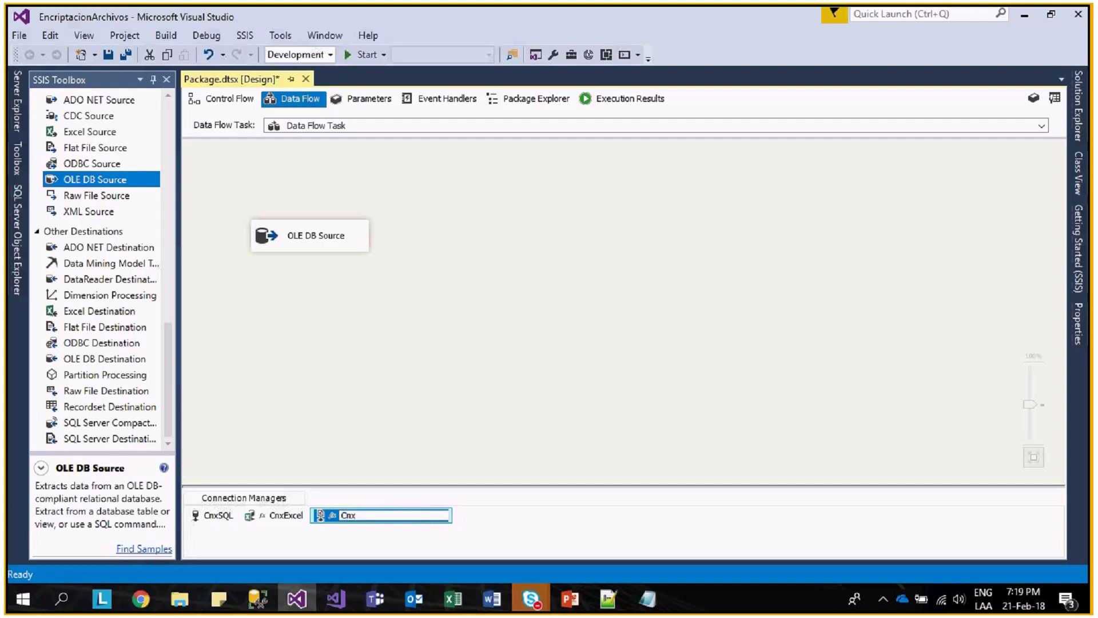
text(Flat)
key(Return)
scroll(169, 332, up, 1)
scroll(169, 331, down, 1)
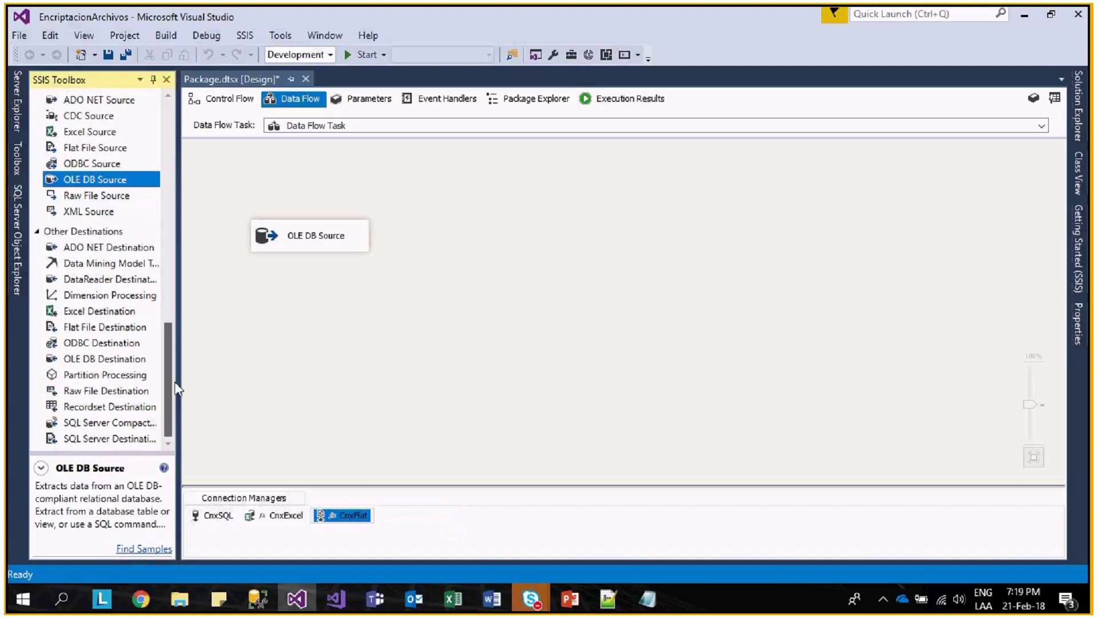
- Add a Flat File Destination below the OLE DB Source and connect the source's output to it
click(123, 392)
scroll(108, 320, up, 4)
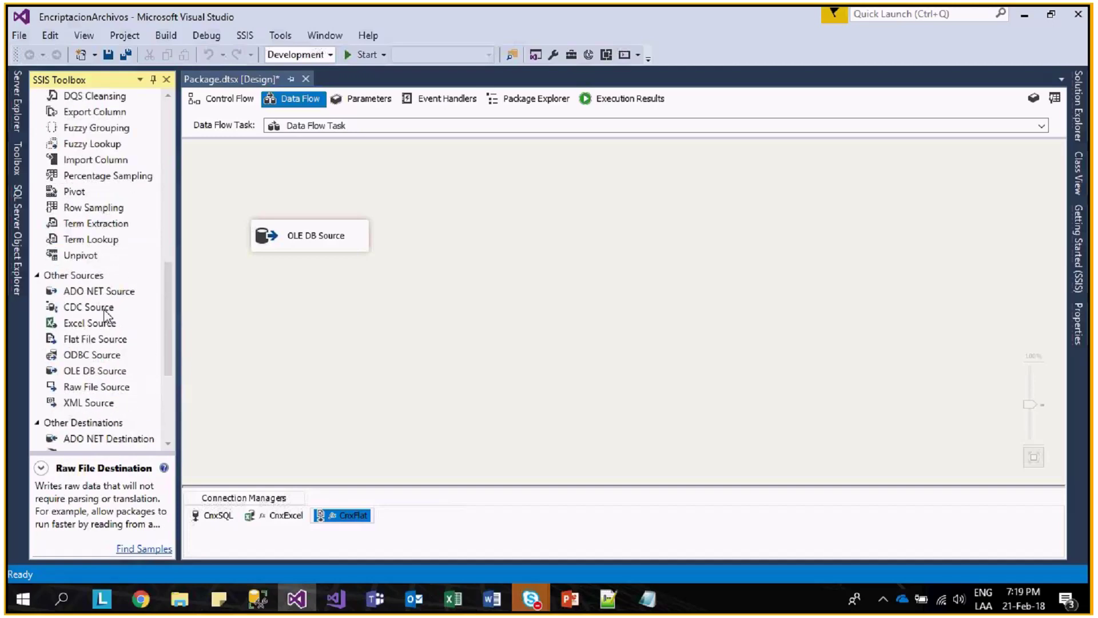
scroll(117, 349, down, 4)
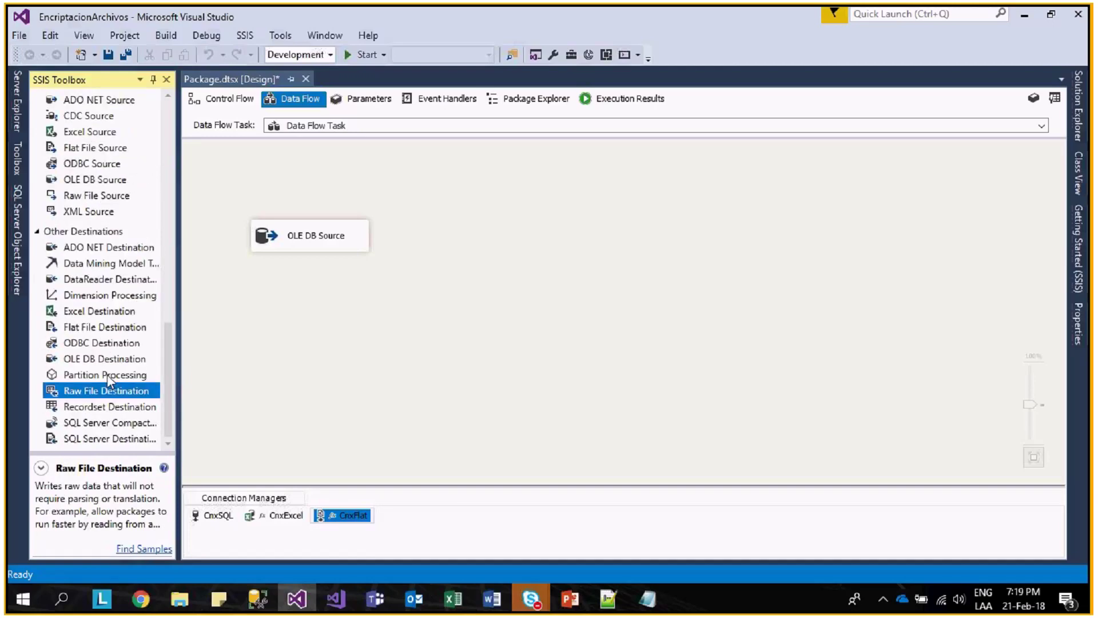
drag(105, 327, 320, 309)
click(290, 245)
drag(317, 258, 325, 308)
- Set the Flat File Destination's ValidateExternalMetadata property to False
right_click(337, 307)
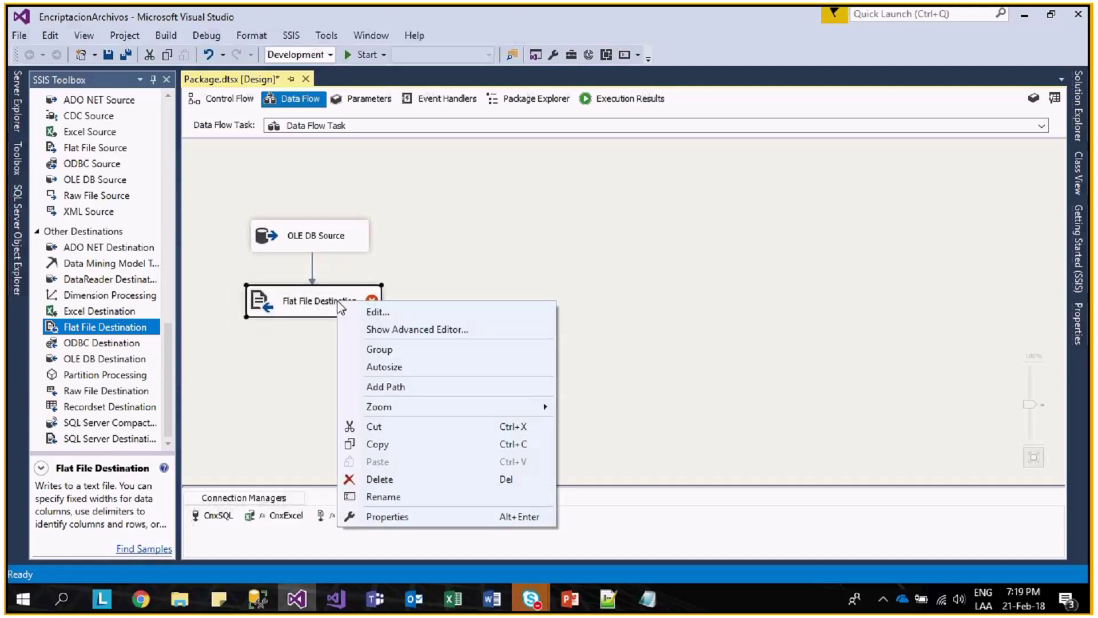
click(413, 518)
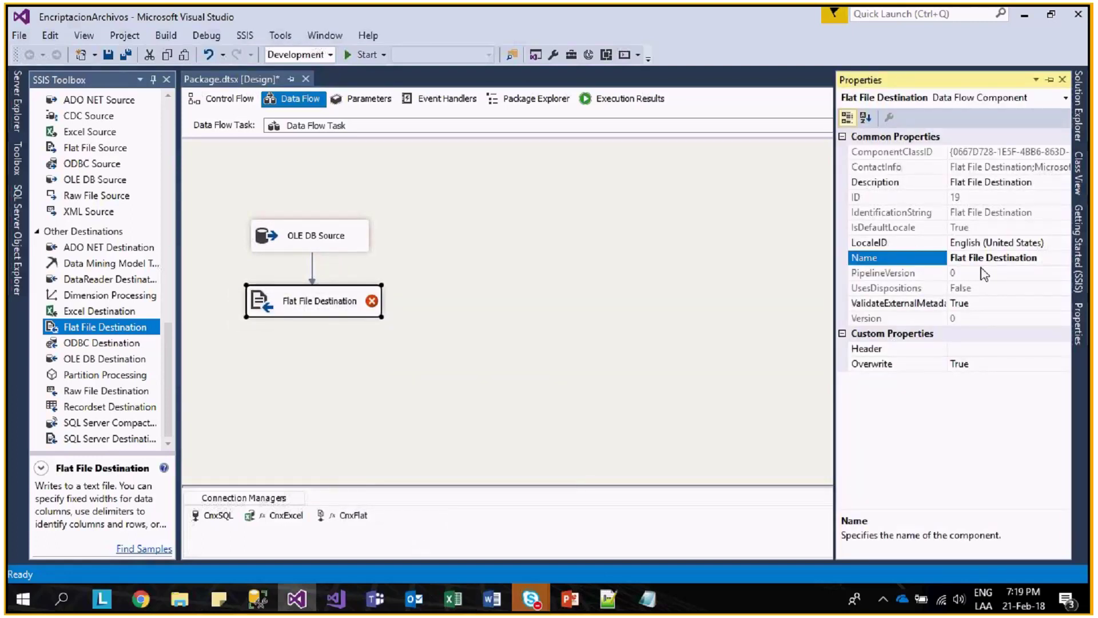
double_click(981, 303)
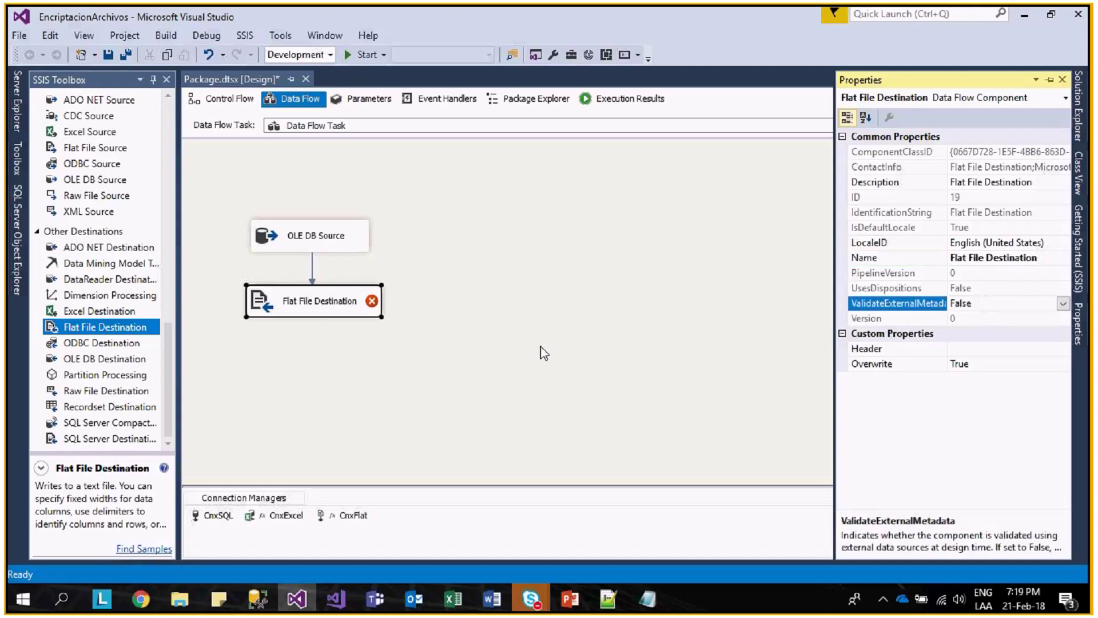
click(323, 312)
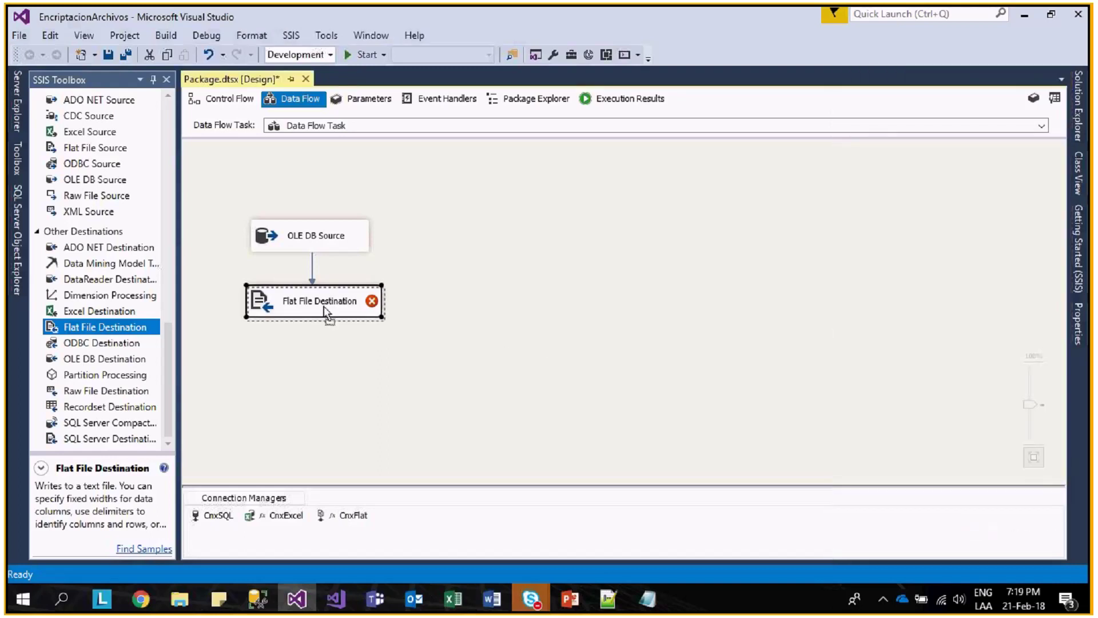
drag(324, 307, 326, 307)
- Confirm the destination writes through CnxFlat with its column mappings, and rename it Destino
double_click(333, 309)
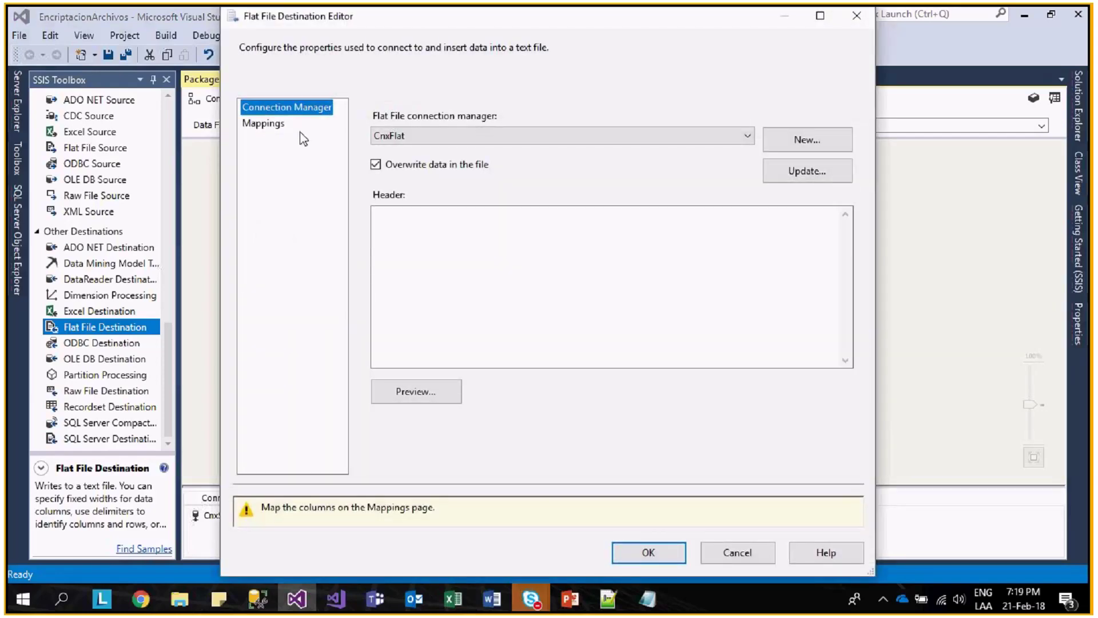
click(294, 125)
click(648, 552)
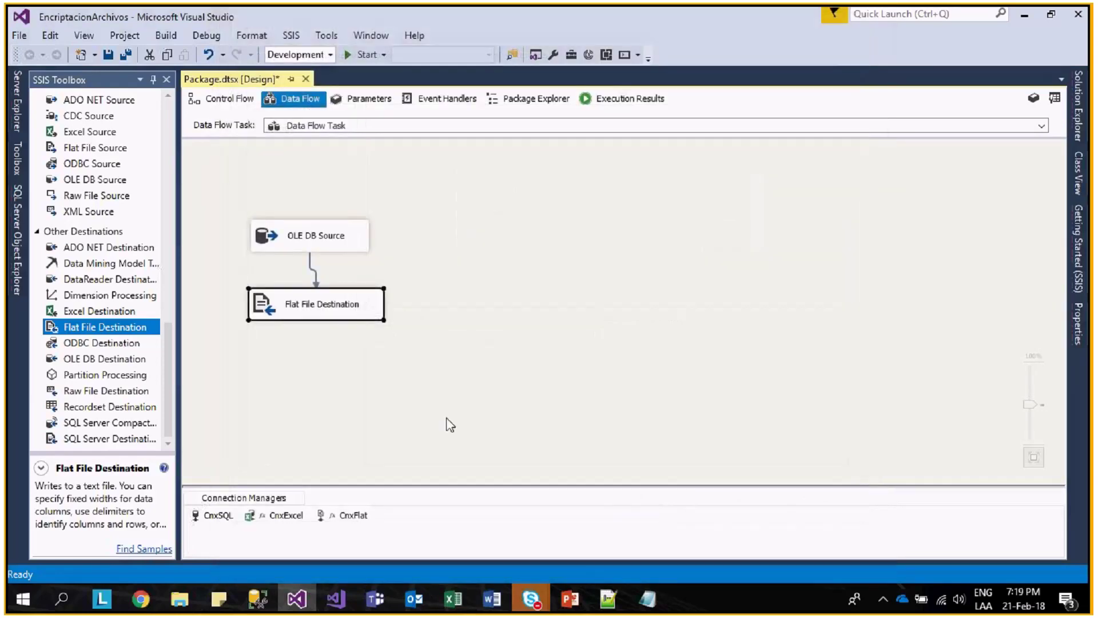
click(351, 313)
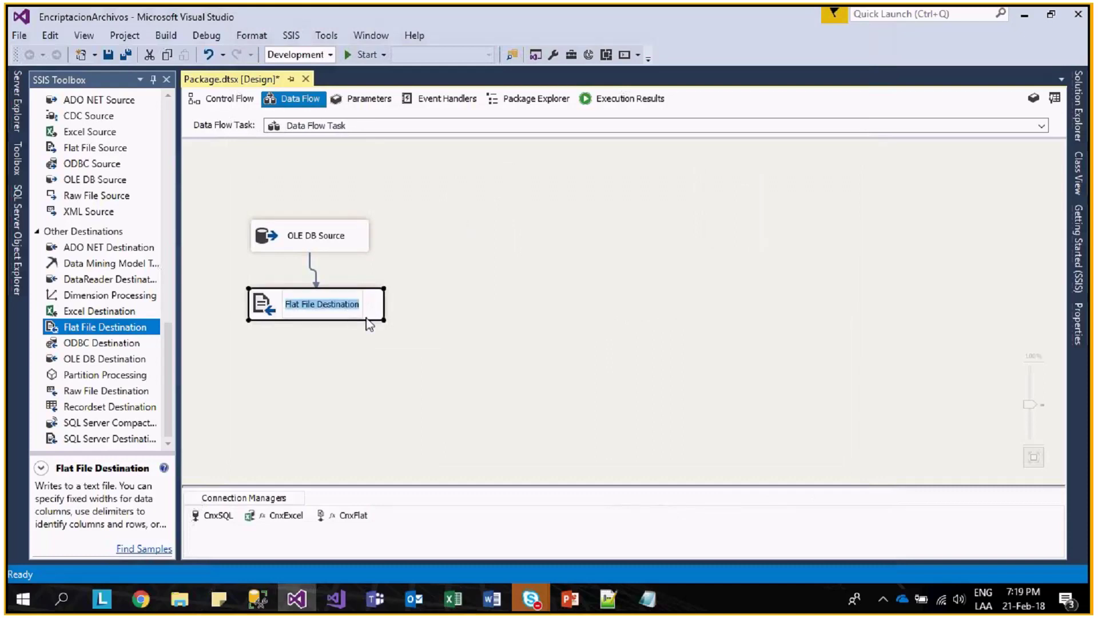
text(Destino)
key(Return)
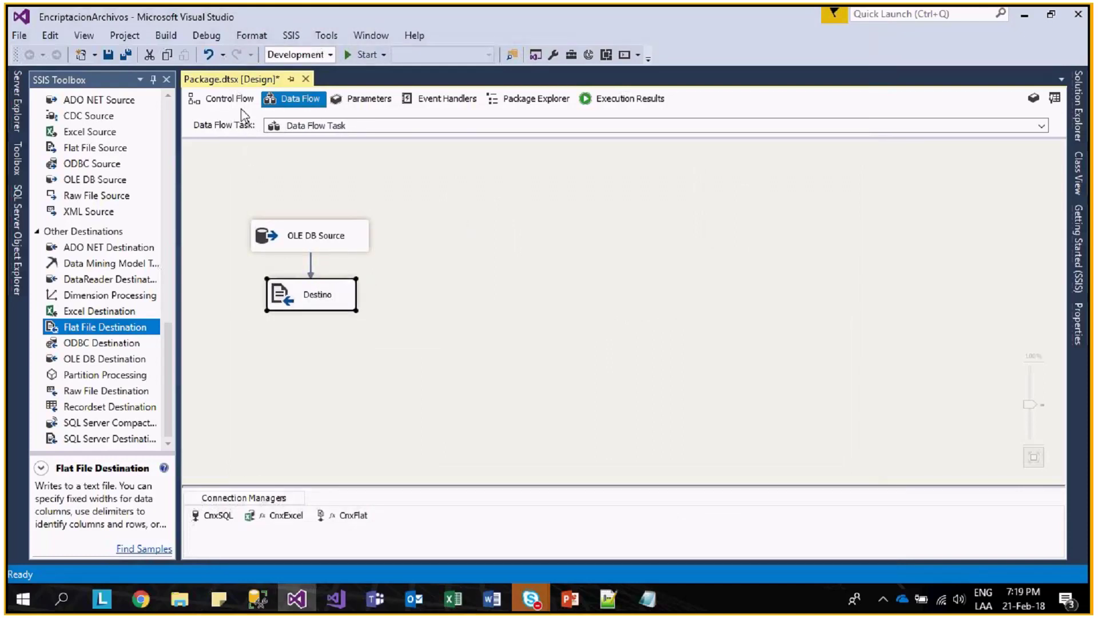
click(223, 98)
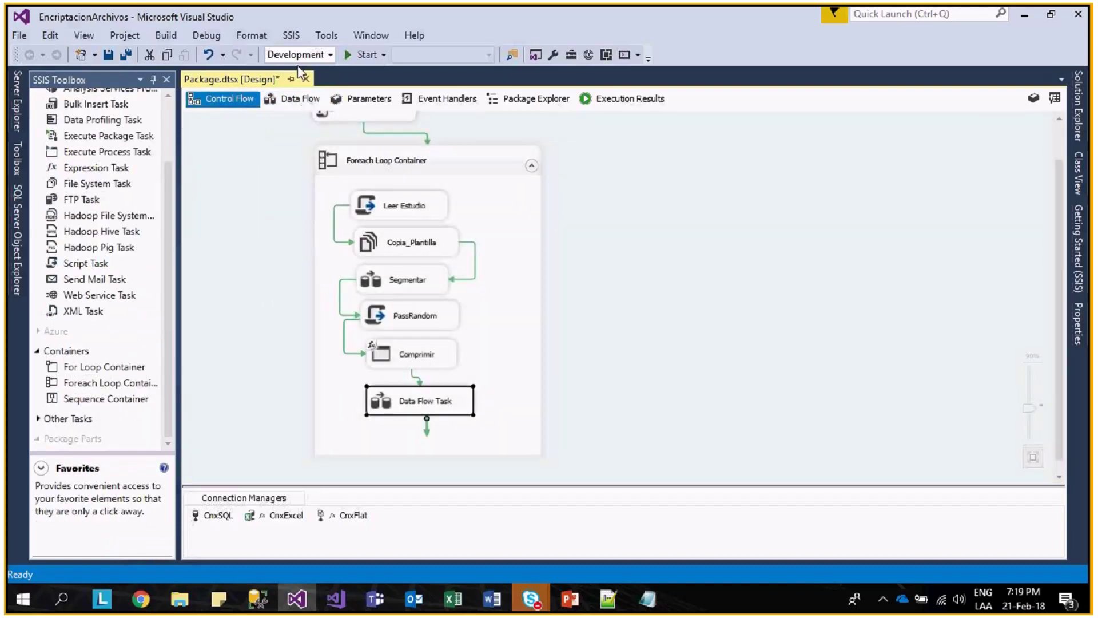
- Save all and run the package until execution completes successfully, then bring up the Claves folder
click(124, 56)
click(356, 56)
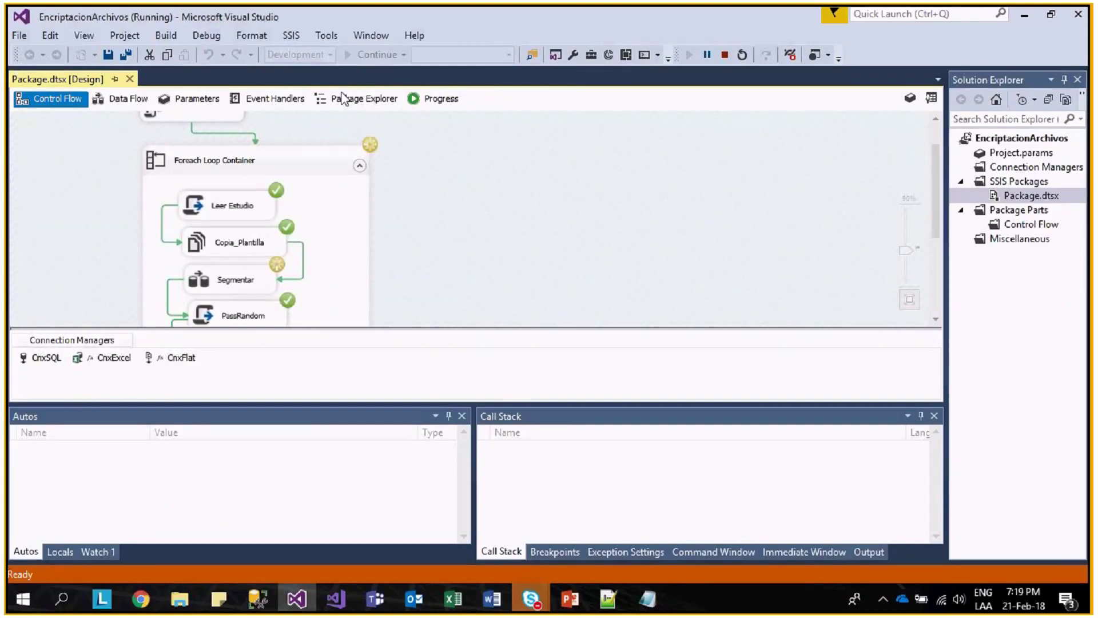
scroll(373, 269, down, 3)
mouse_move(171, 606)
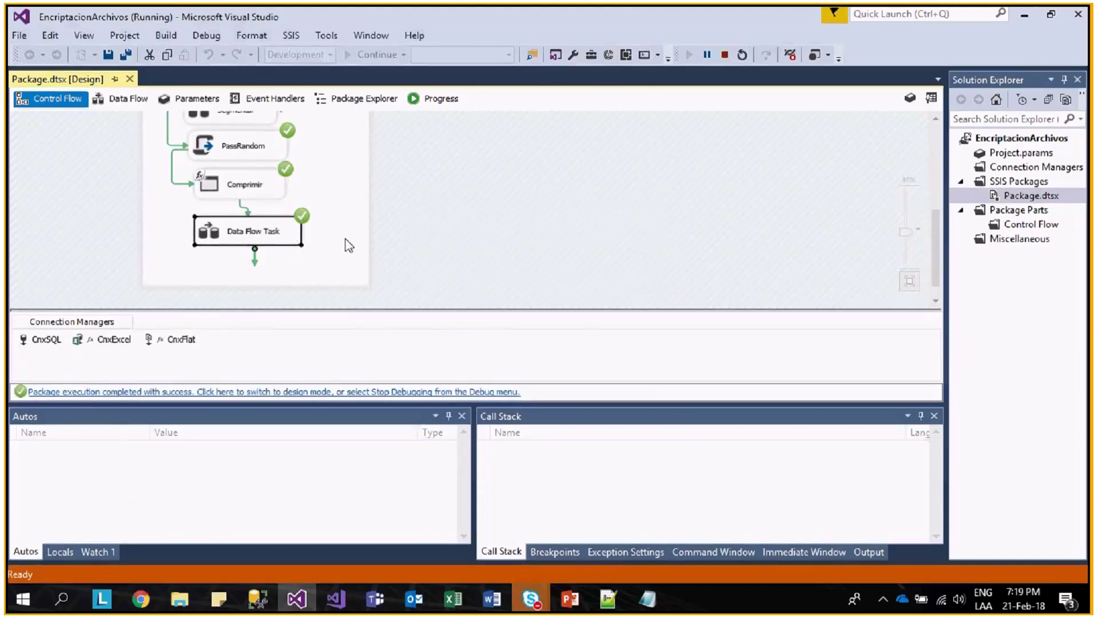
key(alt+Tab)
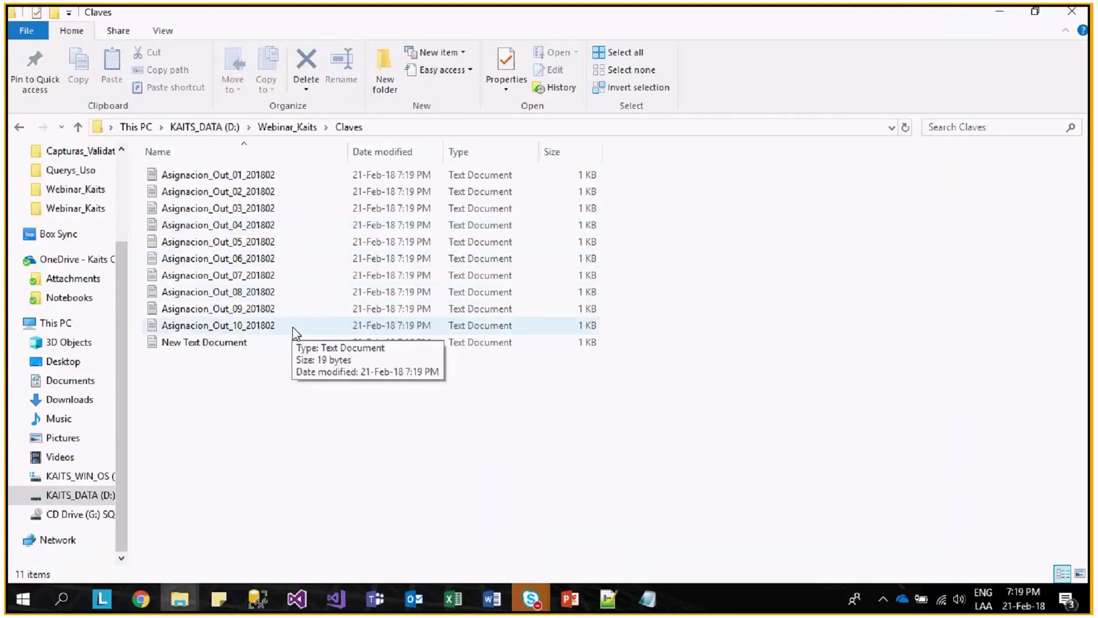
- View the generated passwords in the Asignacion_Out_01_201802 and Asignacion_Out_02_201802 files
click(292, 327)
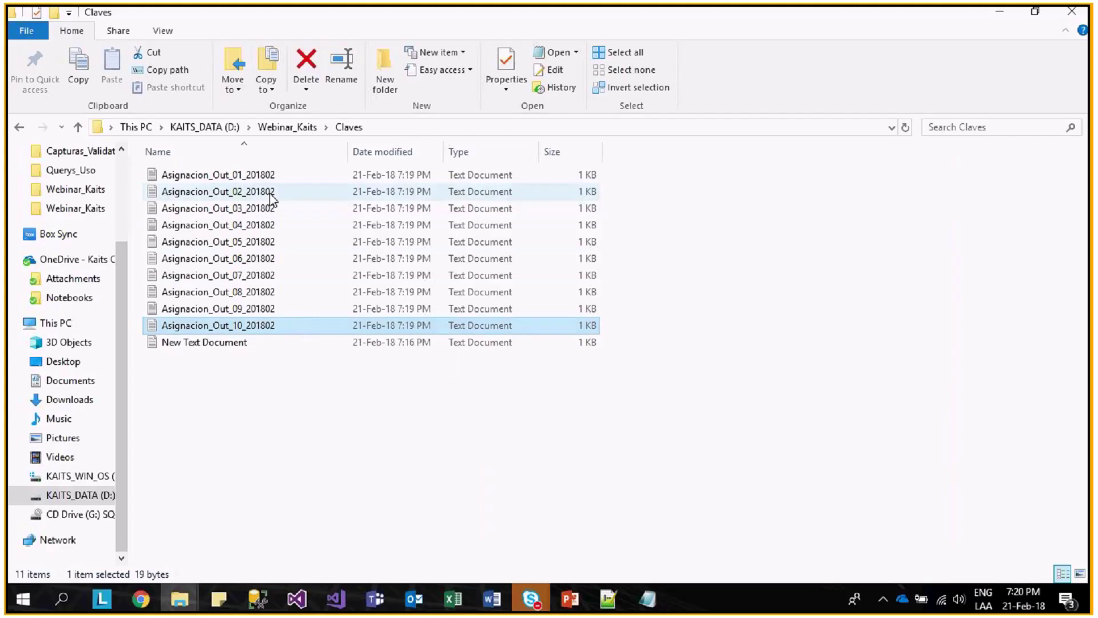
double_click(269, 174)
drag(298, 262, 66, 261)
click(1028, 219)
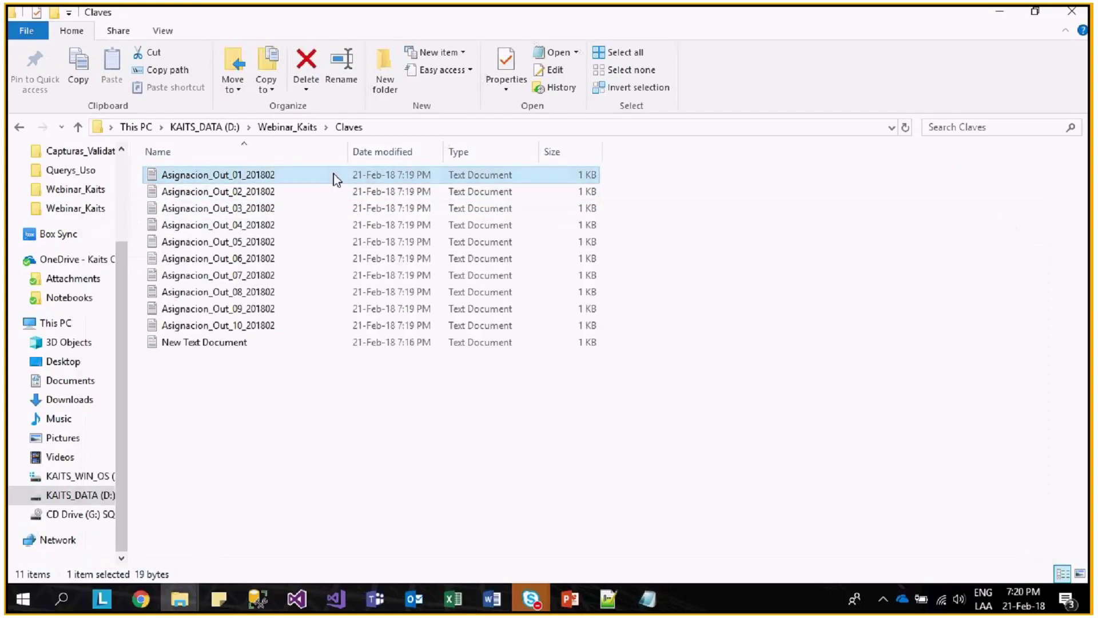
double_click(296, 191)
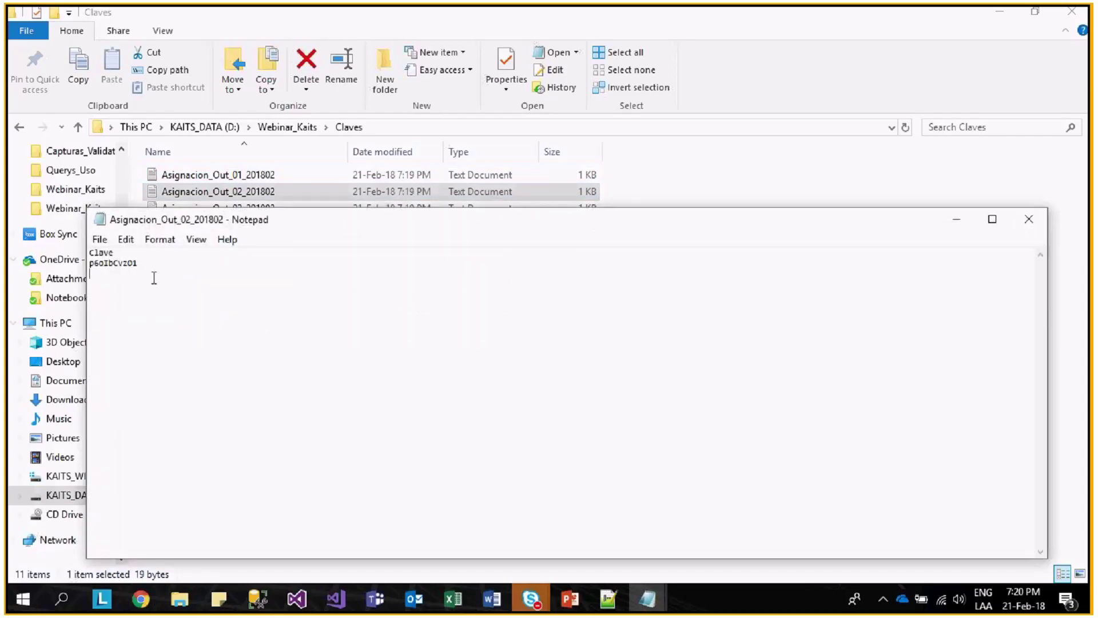
click(1021, 221)
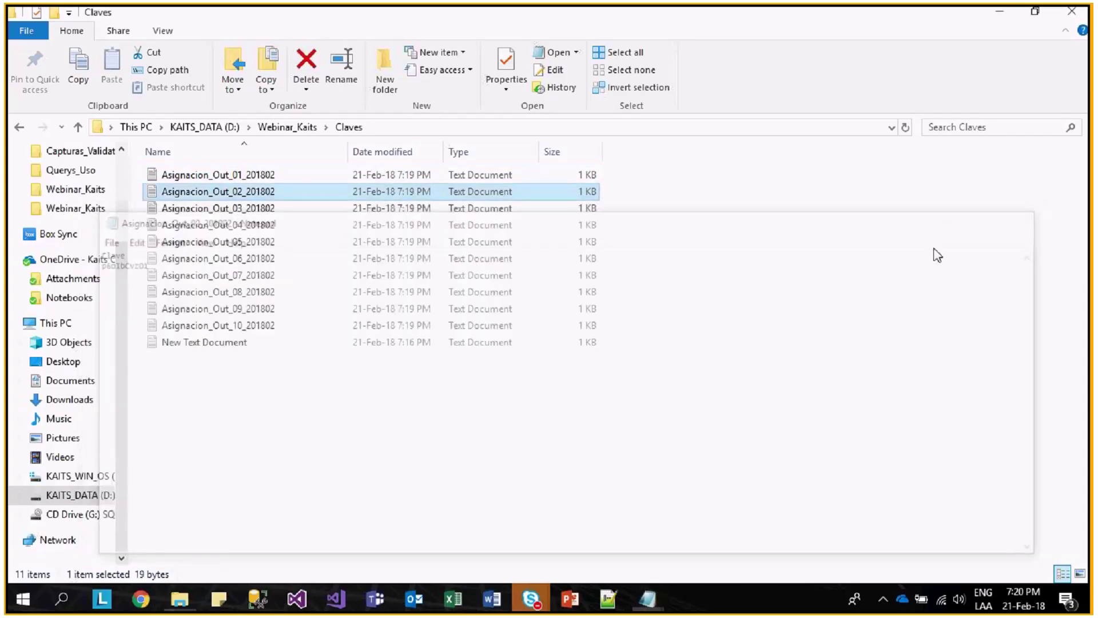
double_click(281, 176)
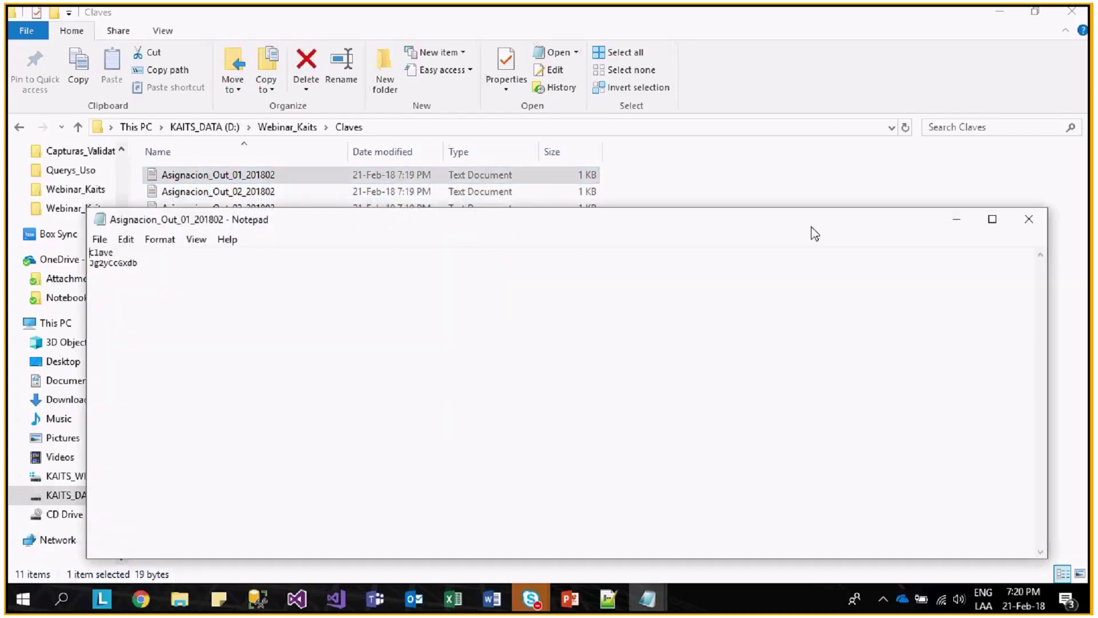
click(1029, 219)
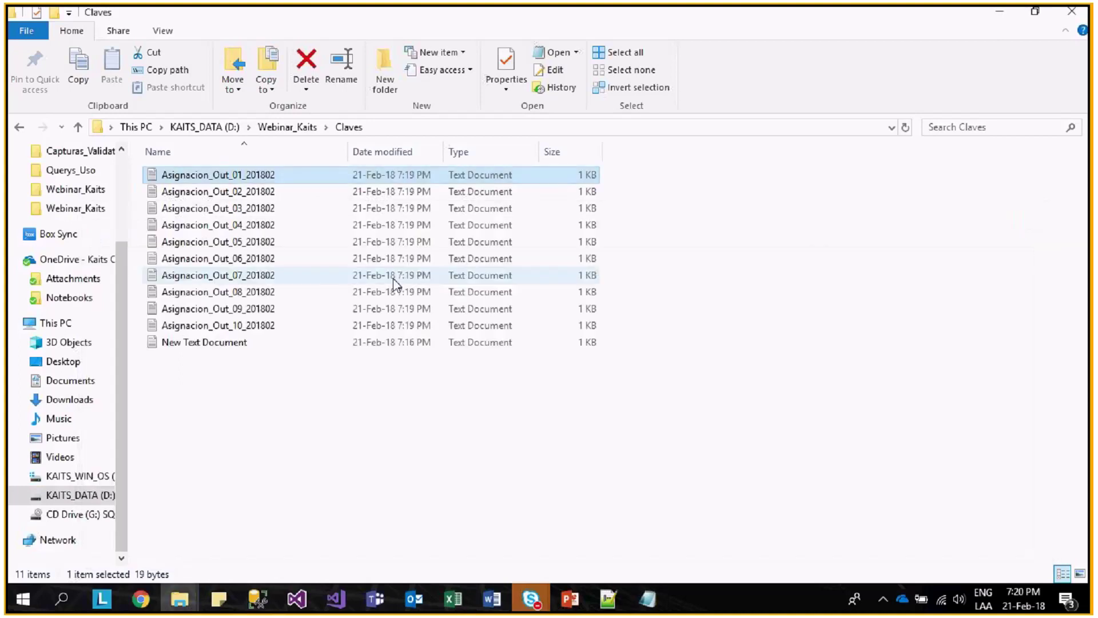
- Check study 07's password file, then open the Bases_Excel folder under Webinar_Kaits
click(260, 277)
double_click(260, 277)
drag(160, 263, 72, 263)
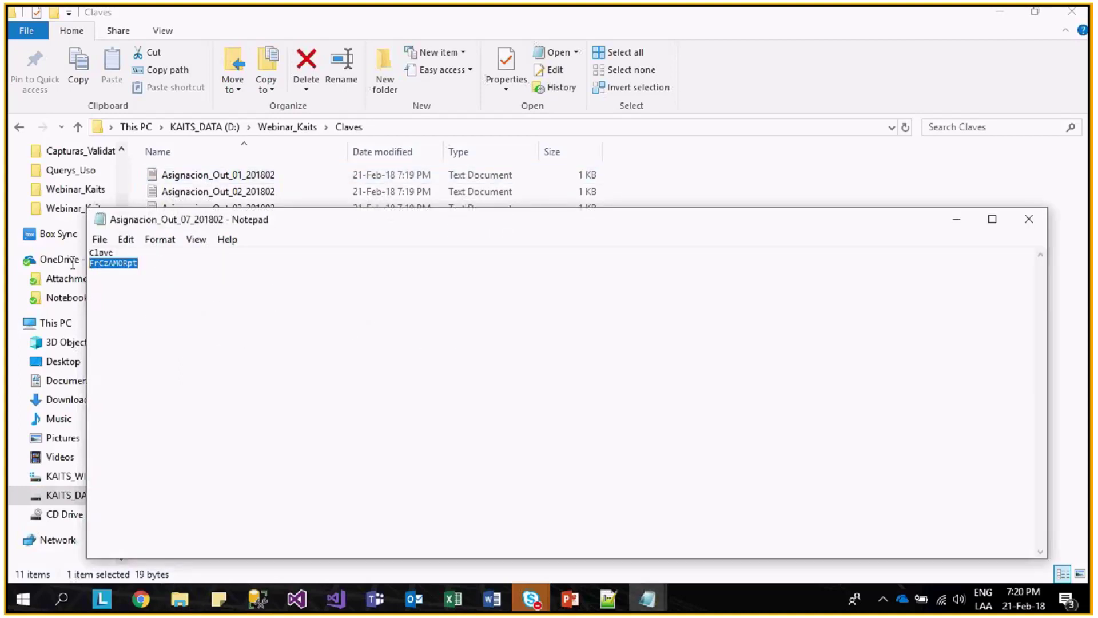
click(1029, 219)
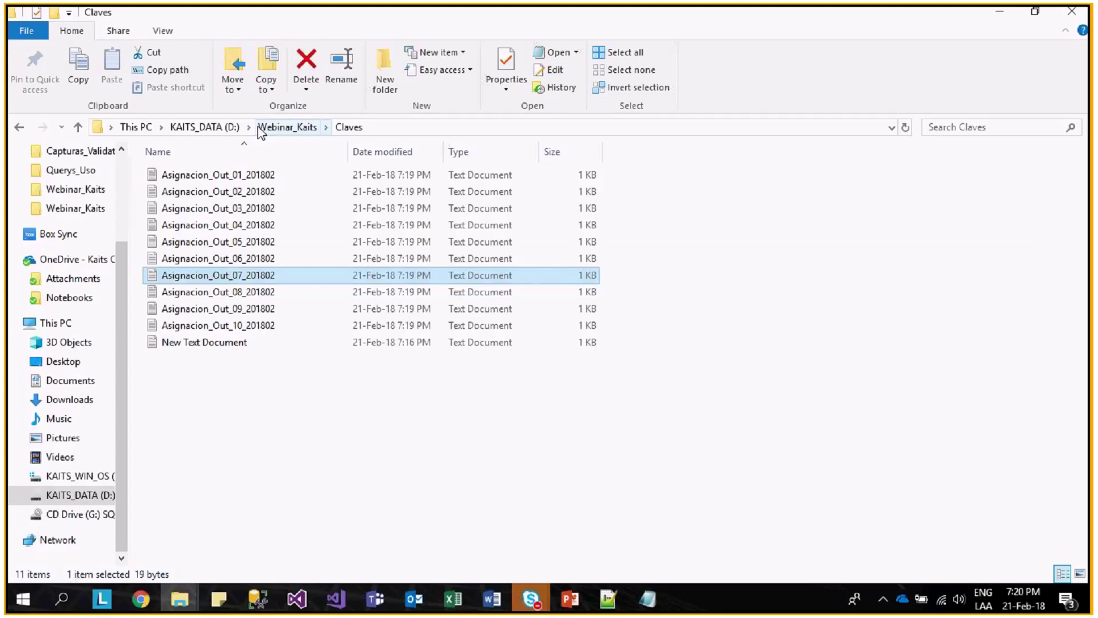
click(288, 127)
double_click(182, 174)
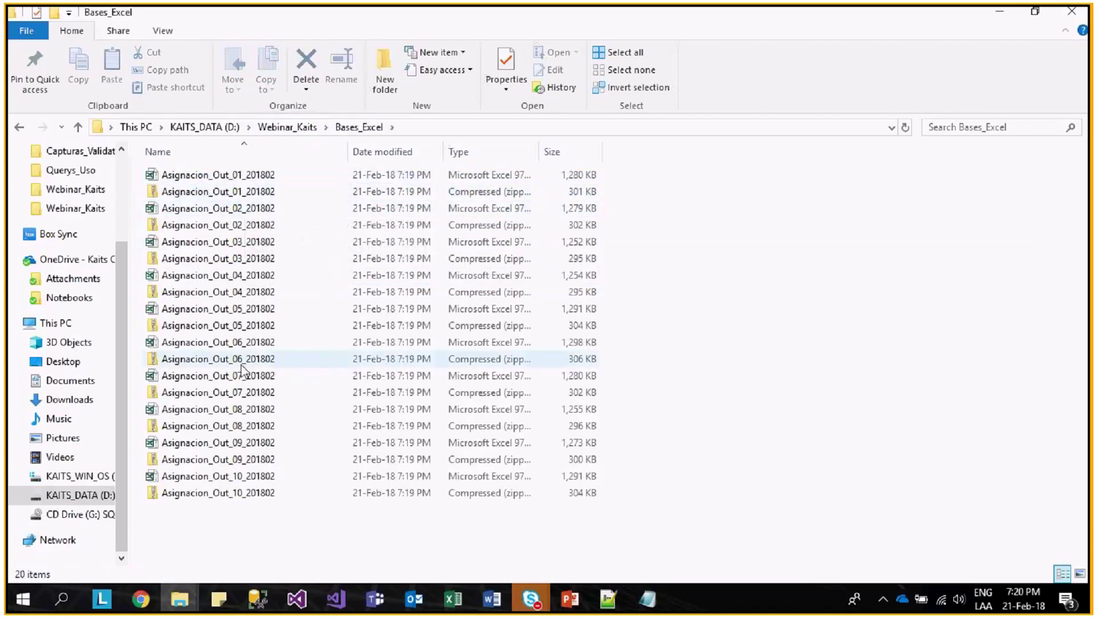
- Permanently delete all Excel files from Bases_Excel, leaving only the zip archives
click(280, 376)
key(Delete)
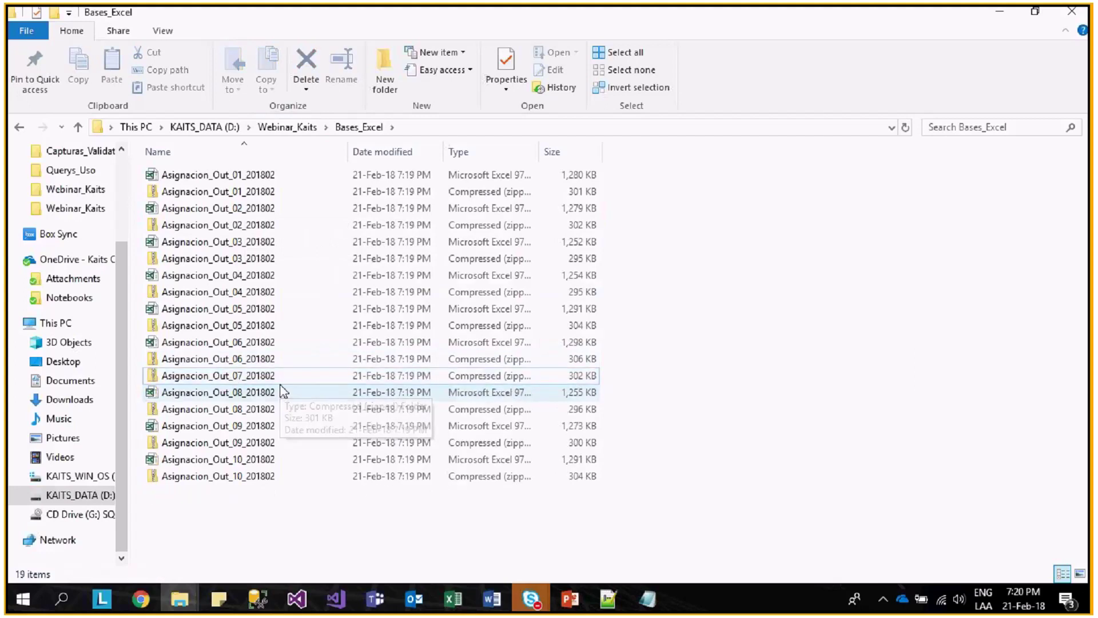
click(503, 152)
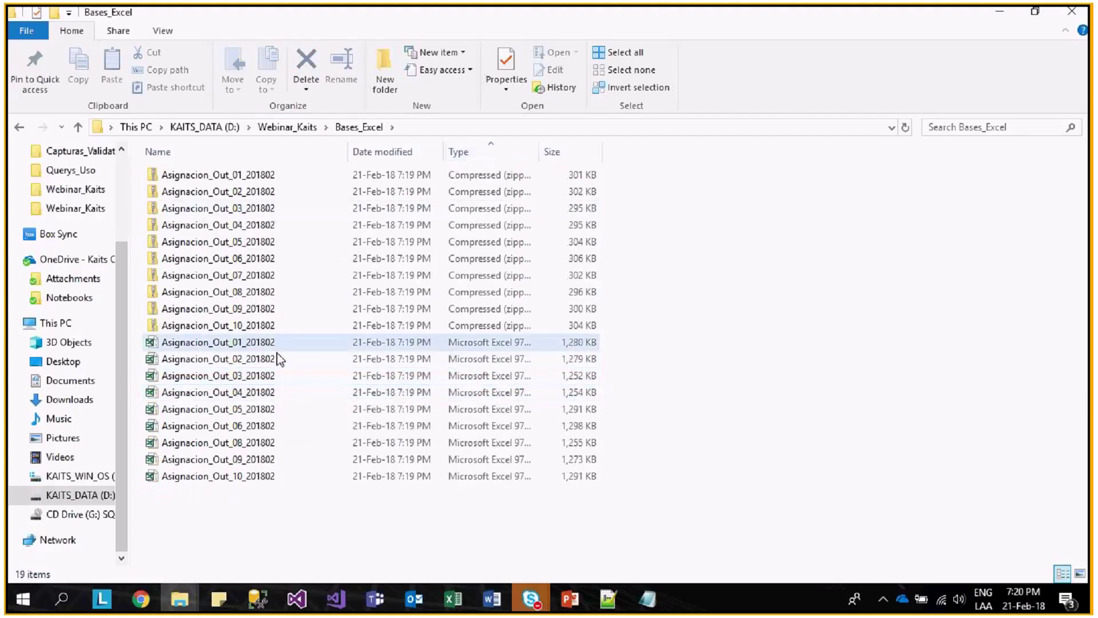
click(241, 346)
shift+click(265, 476)
key(shift+Delete)
key(Return)
- Try opening the study 07 zip, then extract it into the Bases_Excel folder
click(243, 276)
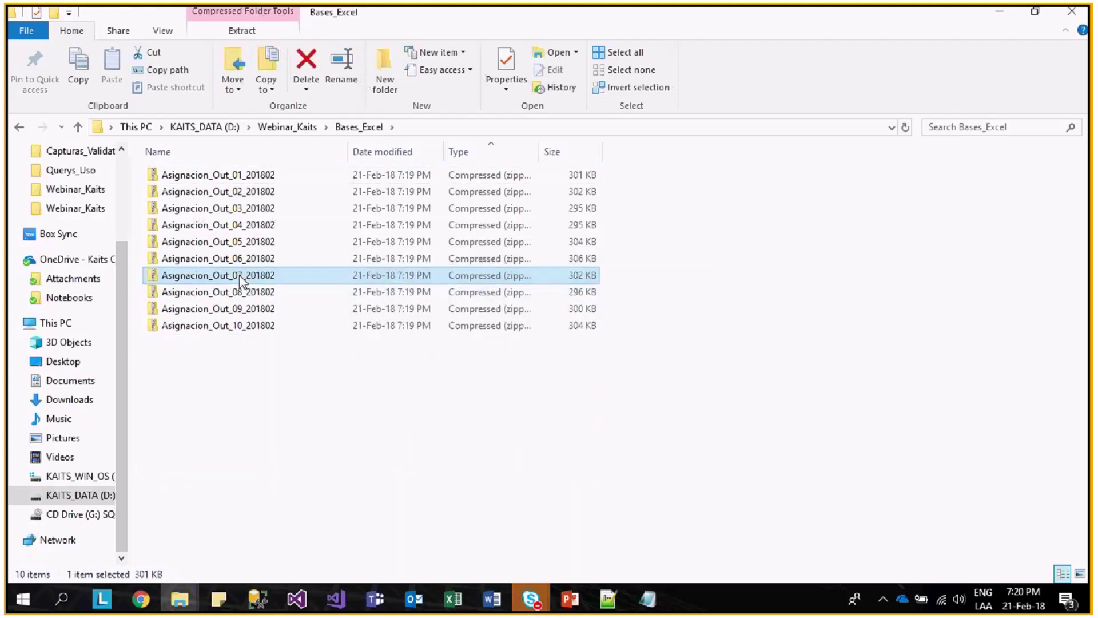
double_click(246, 277)
double_click(255, 176)
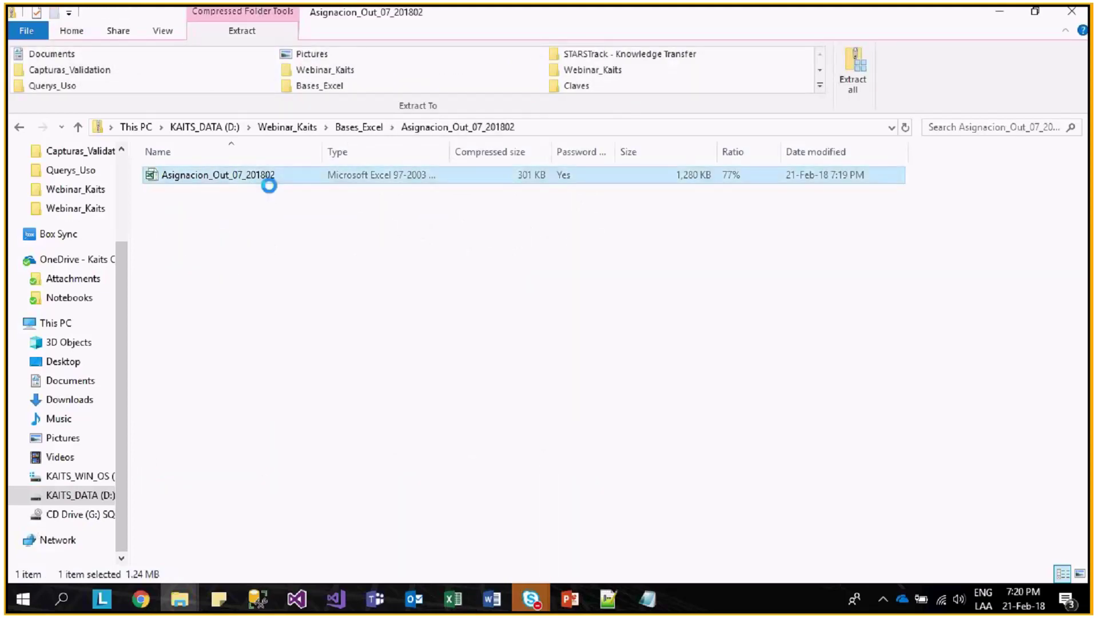
click(642, 307)
click(20, 127)
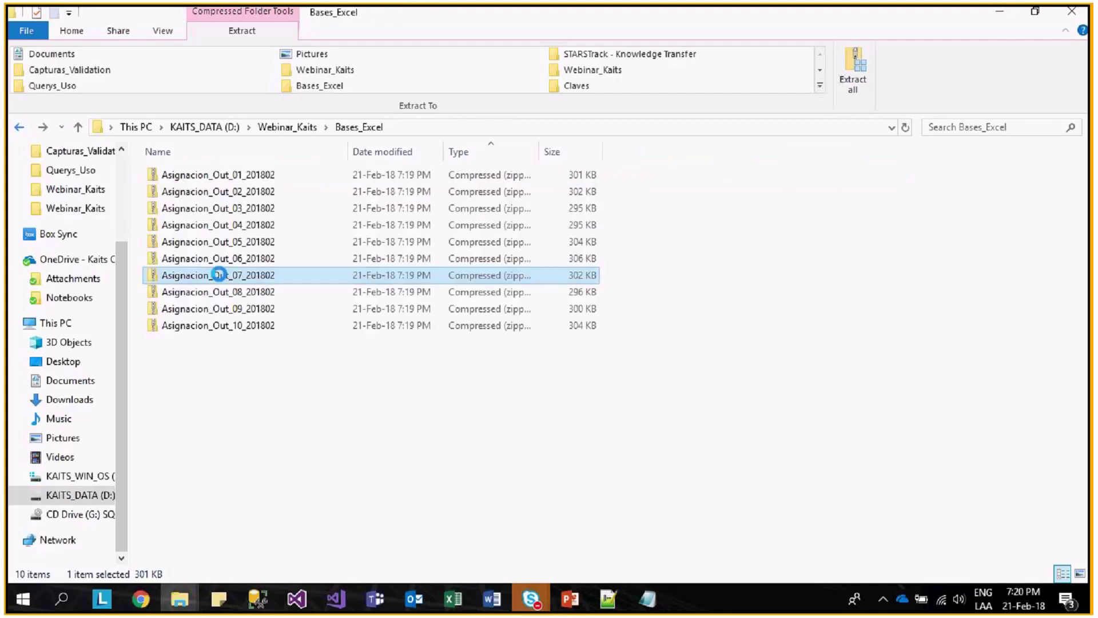
right_click(250, 280)
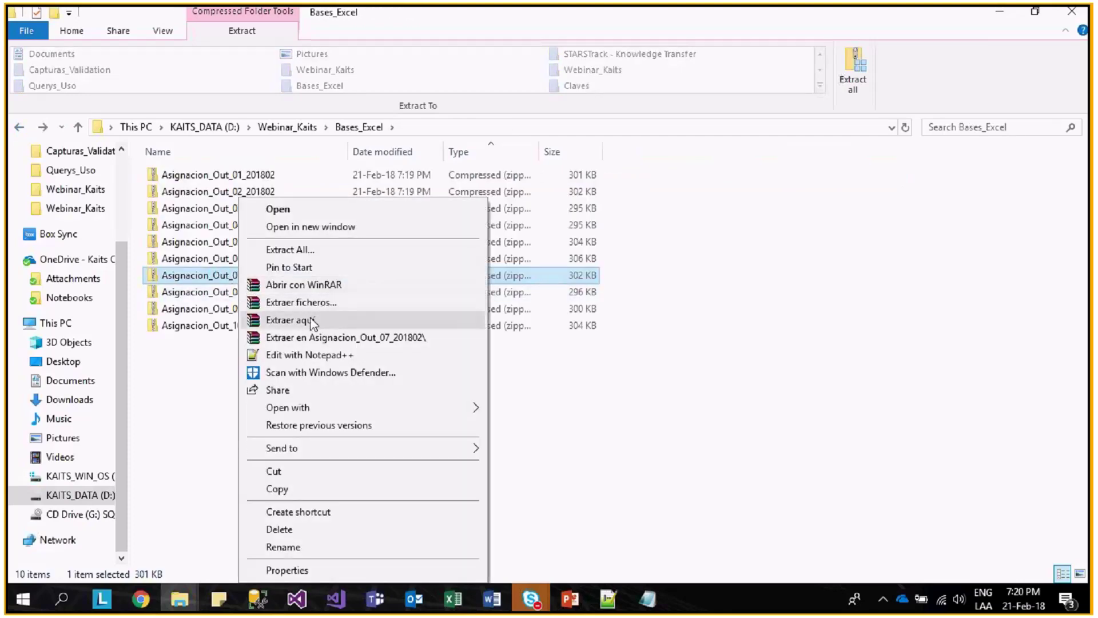
click(309, 321)
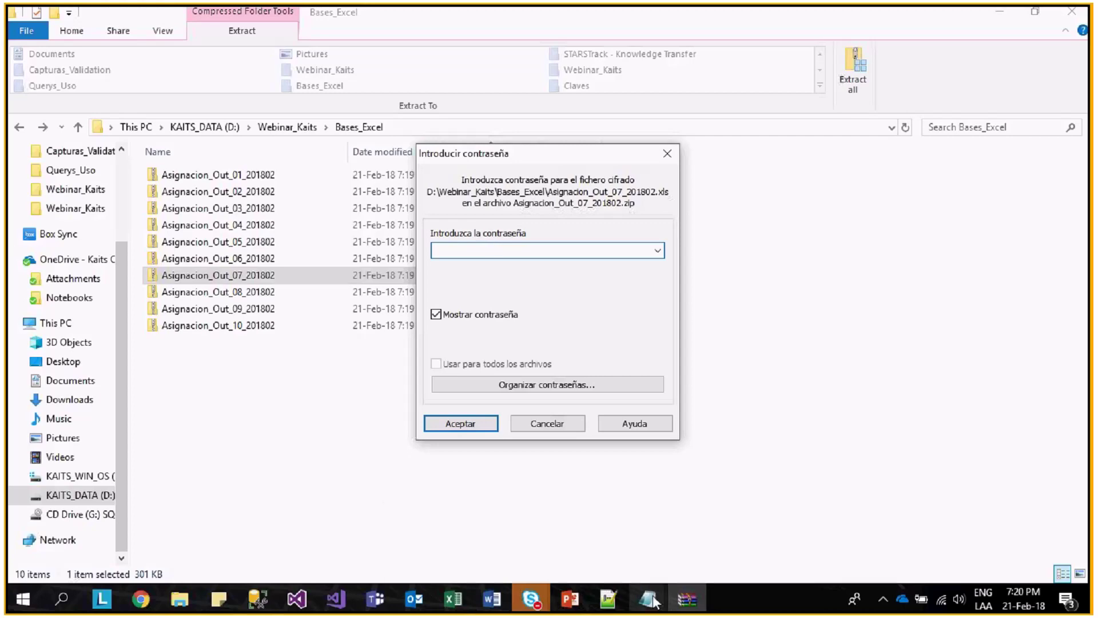
- Open D:\Webinar_Kaits\Claves in a new window and copy study 07's stored password
mouse_move(654, 602)
mouse_move(724, 541)
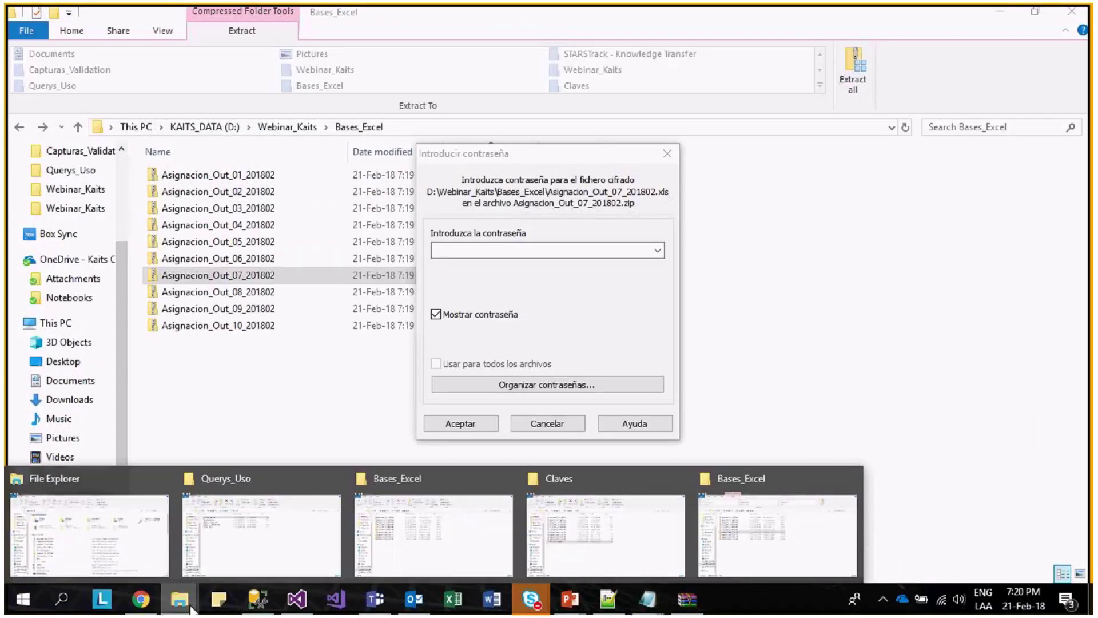
click(74, 543)
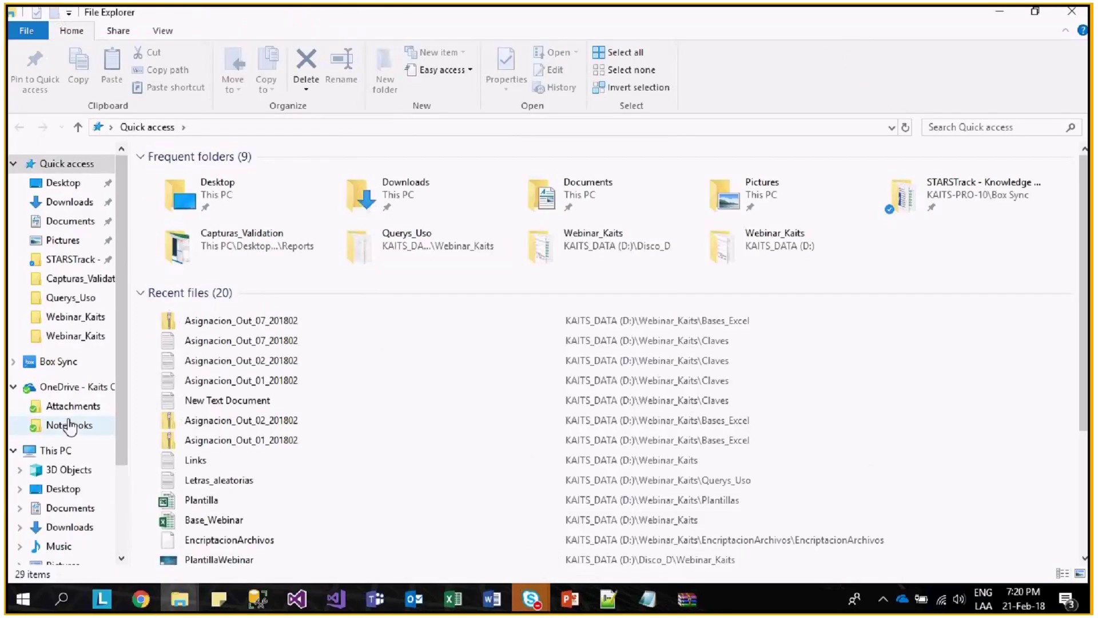
scroll(74, 458, down, 2)
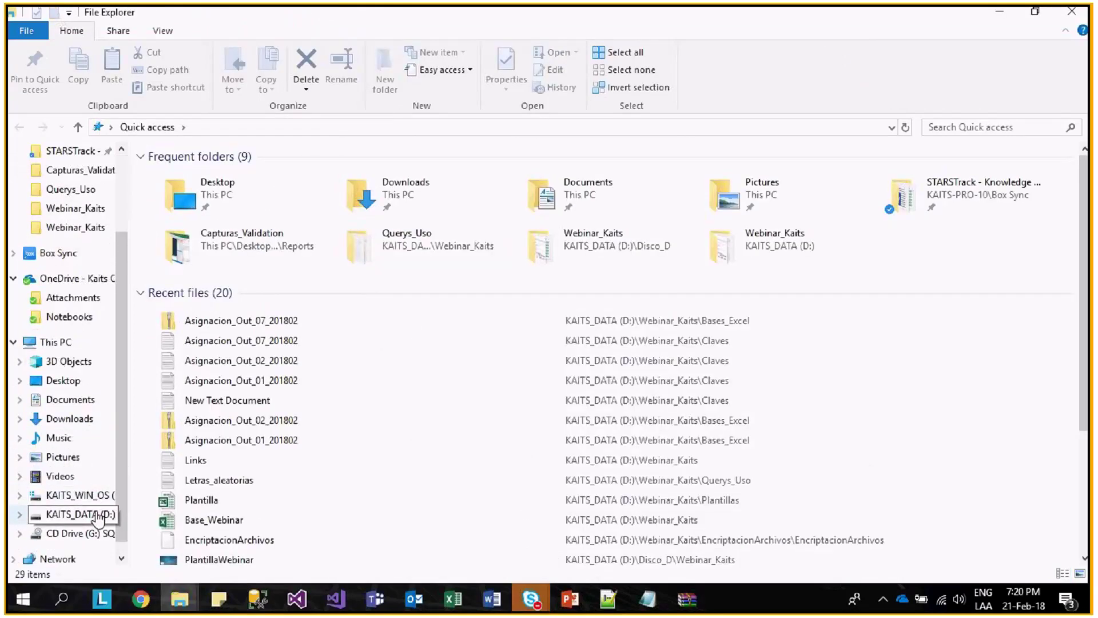
click(97, 516)
double_click(191, 226)
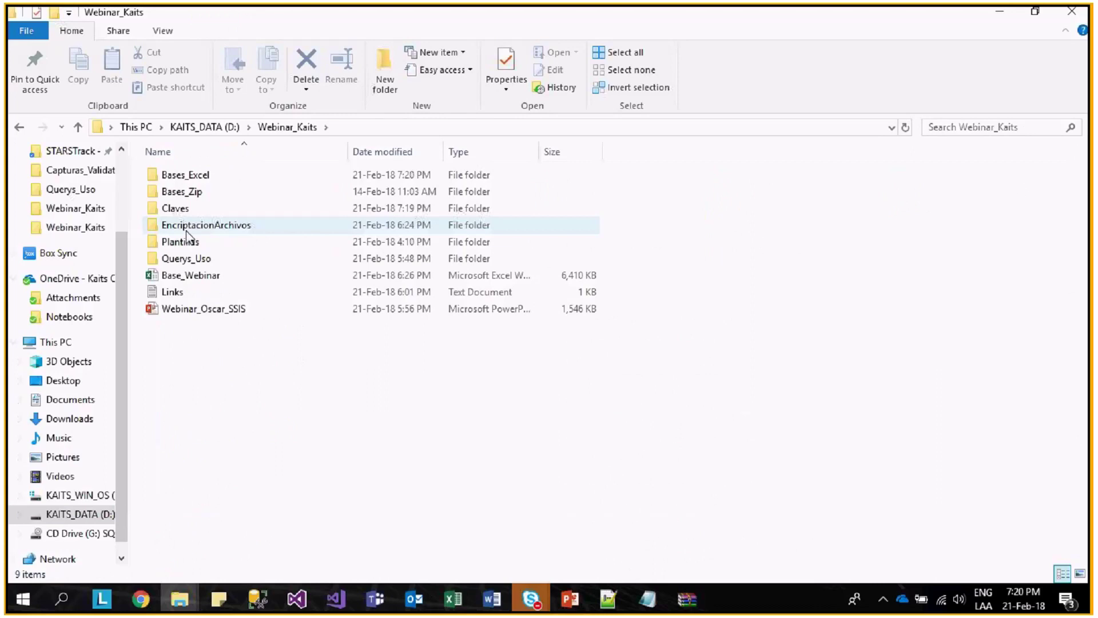
double_click(186, 209)
click(269, 280)
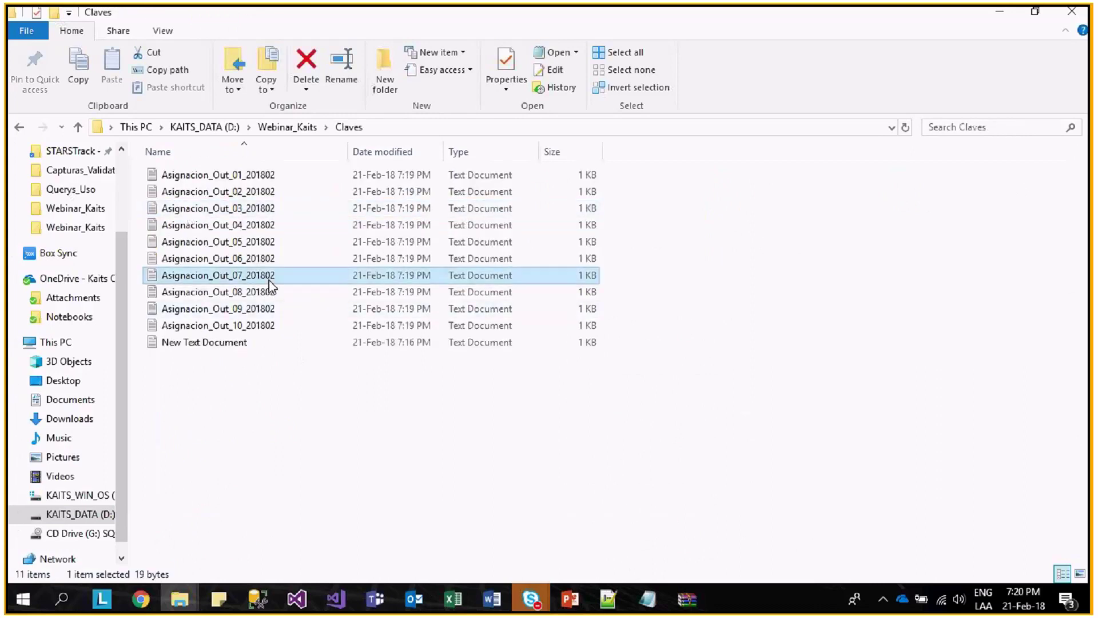
double_click(270, 280)
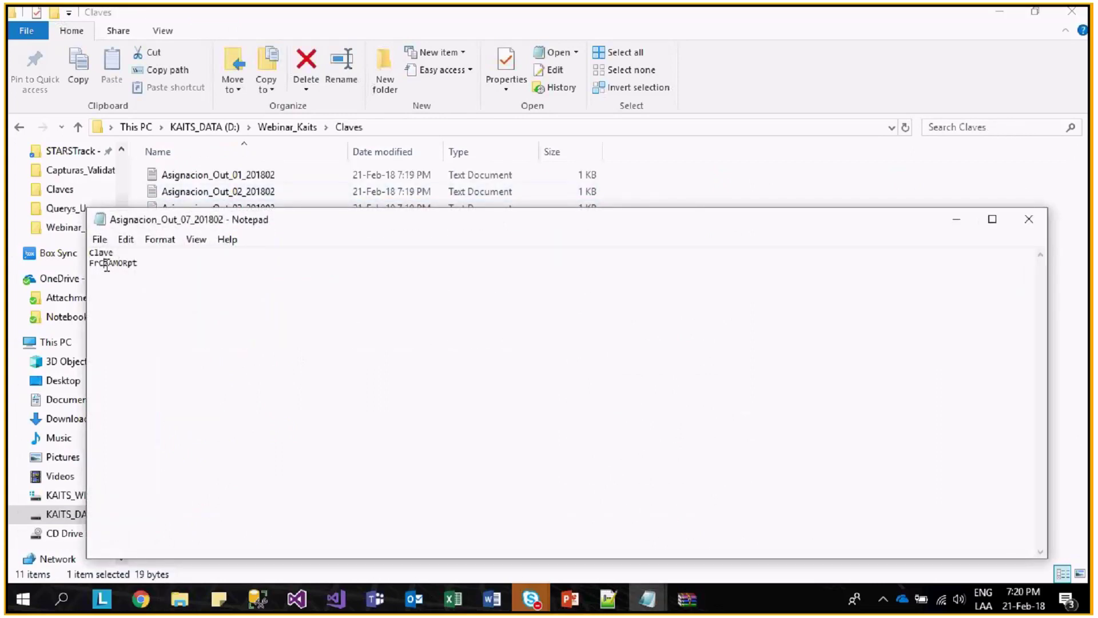
mouse_move(106, 266)
mouse_down()
mouse_move(148, 262)
mouse_move(87, 257)
mouse_up()
- Paste the password into the zip password prompt and extract Asignacion_Out_07_201802 into Bases_Excel
click(688, 599)
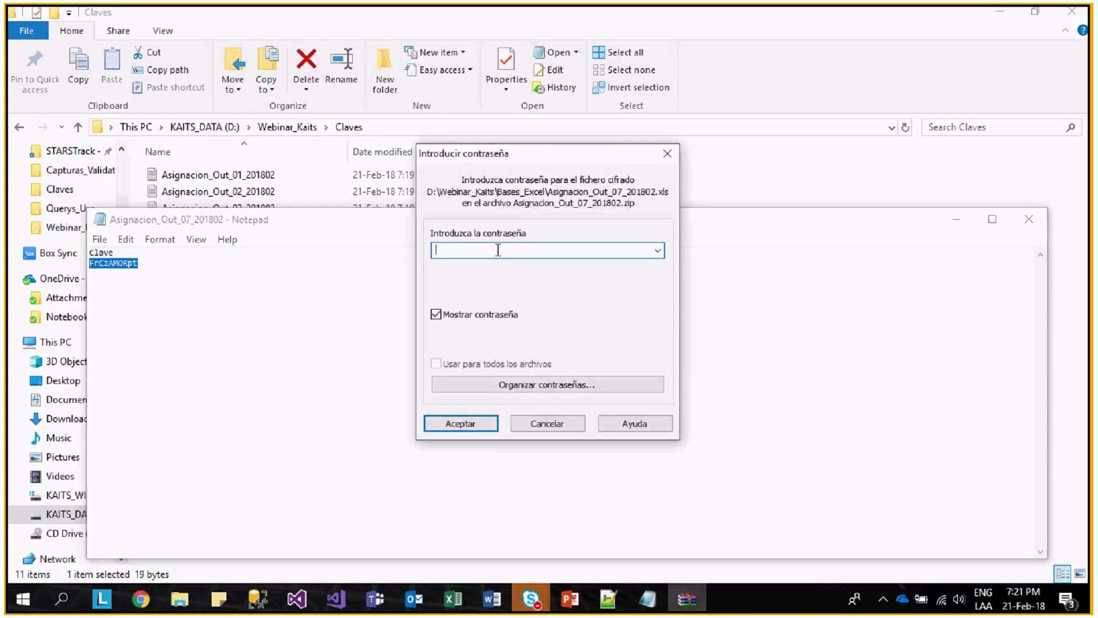
right_click(501, 248)
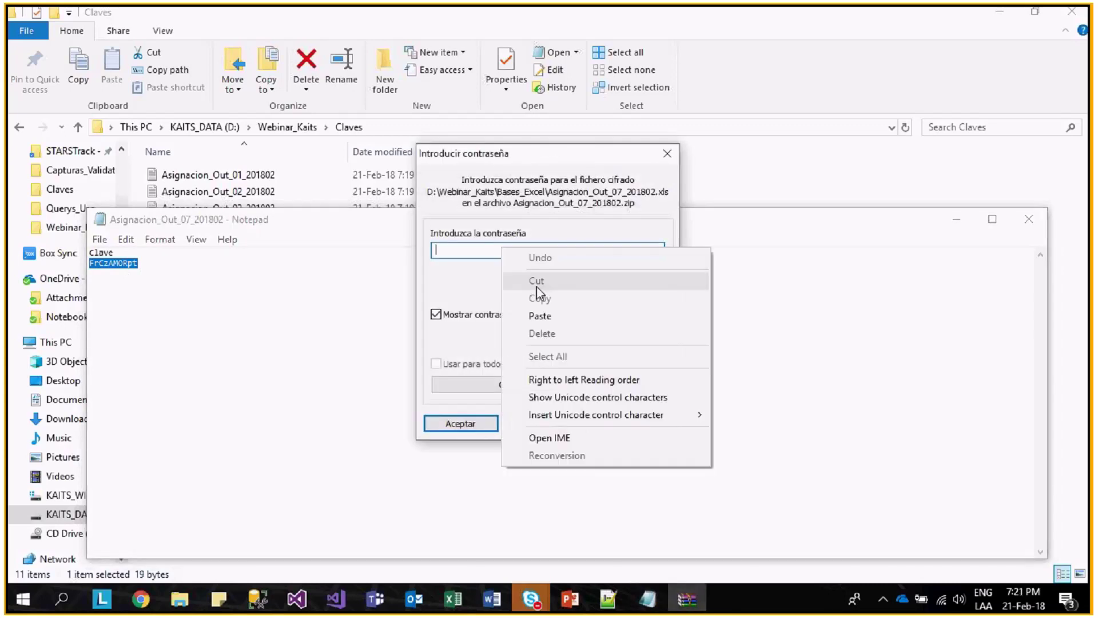
click(543, 315)
click(460, 423)
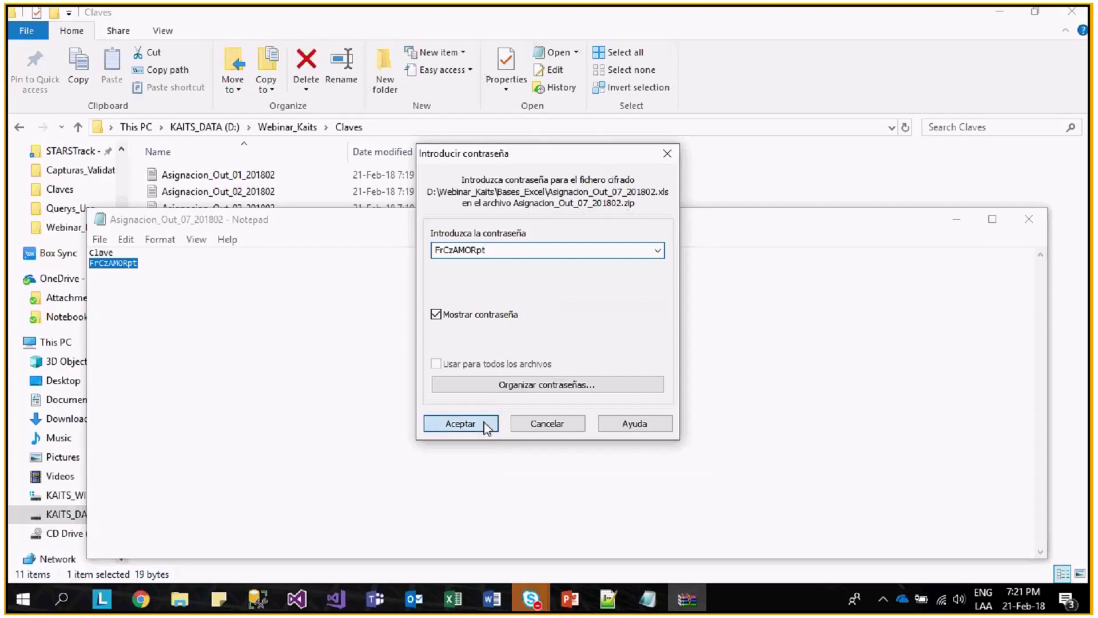
mouse_move(195, 602)
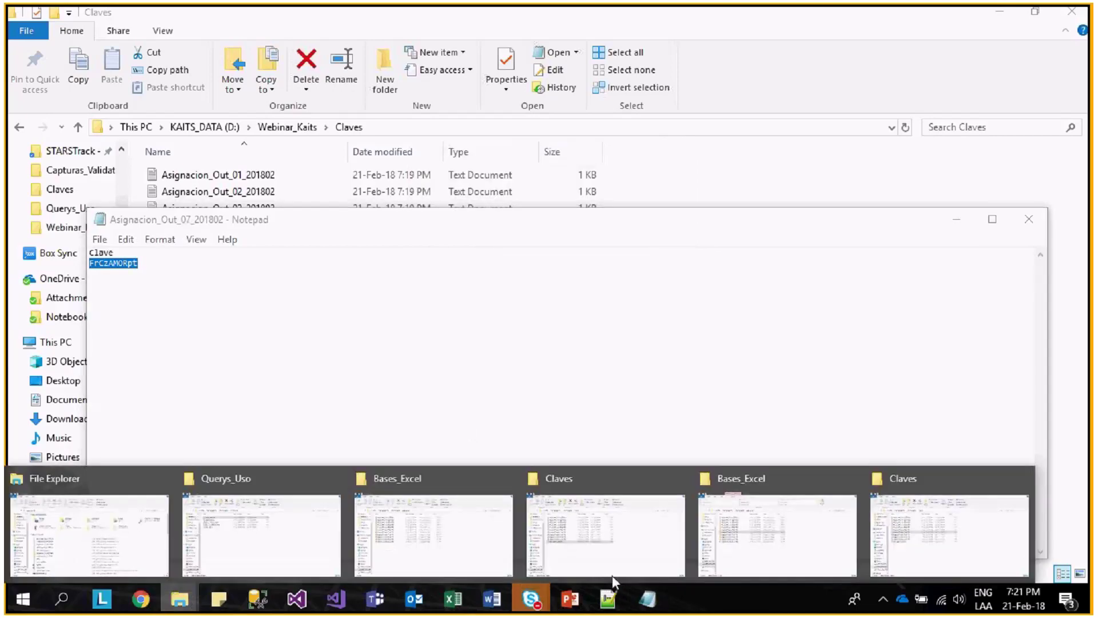
click(744, 567)
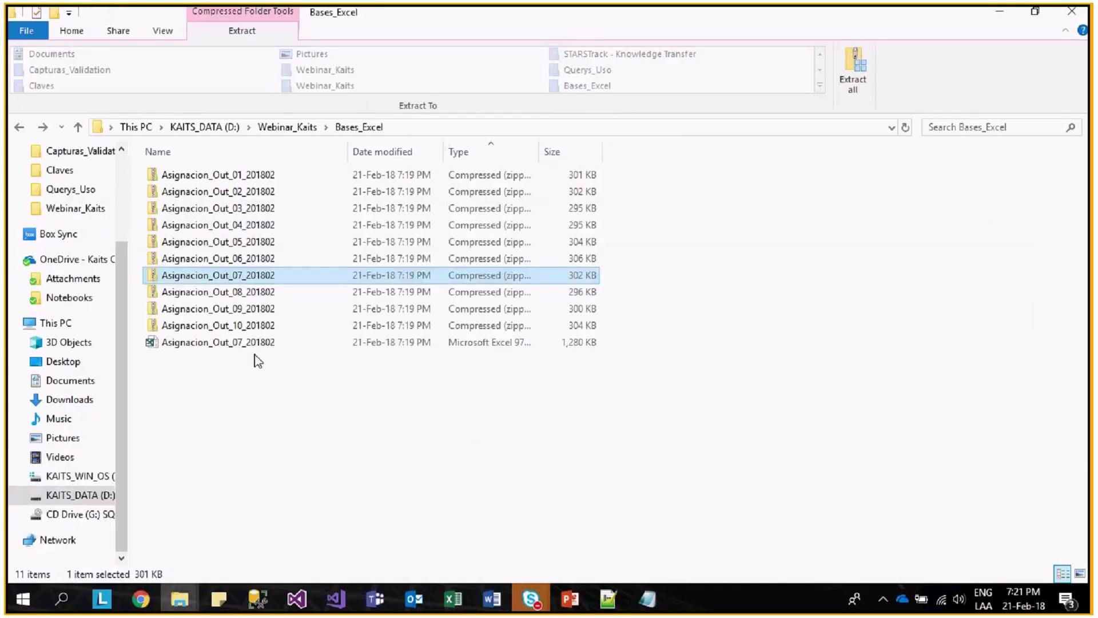
click(258, 347)
- Open the extracted study 07 workbook in Excel, inspect cells E4:E5, and close it
double_click(260, 343)
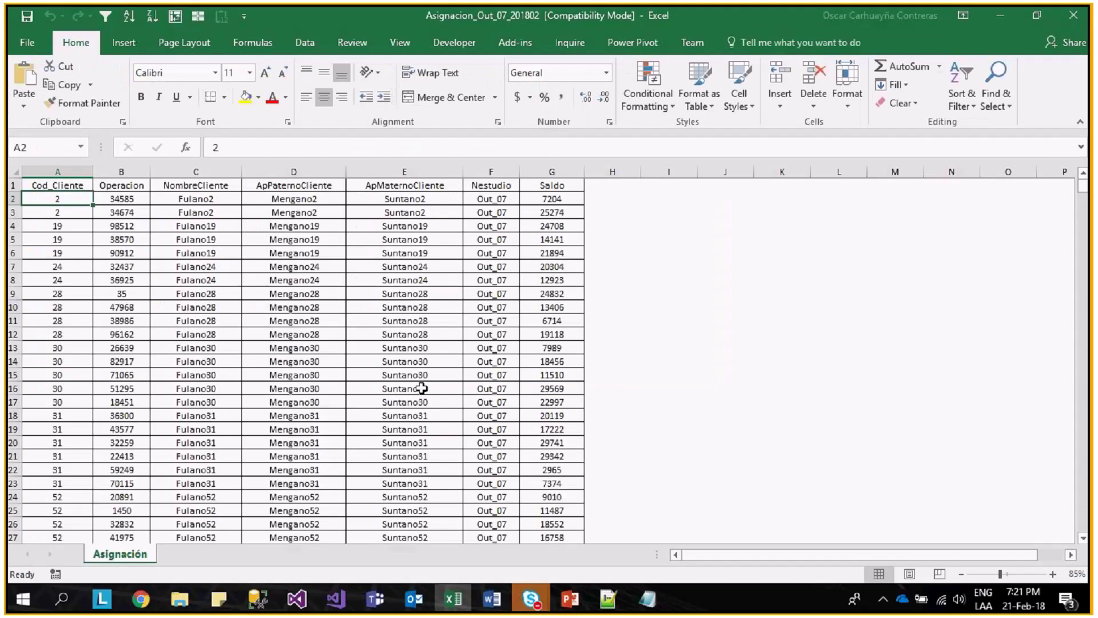
click(252, 320)
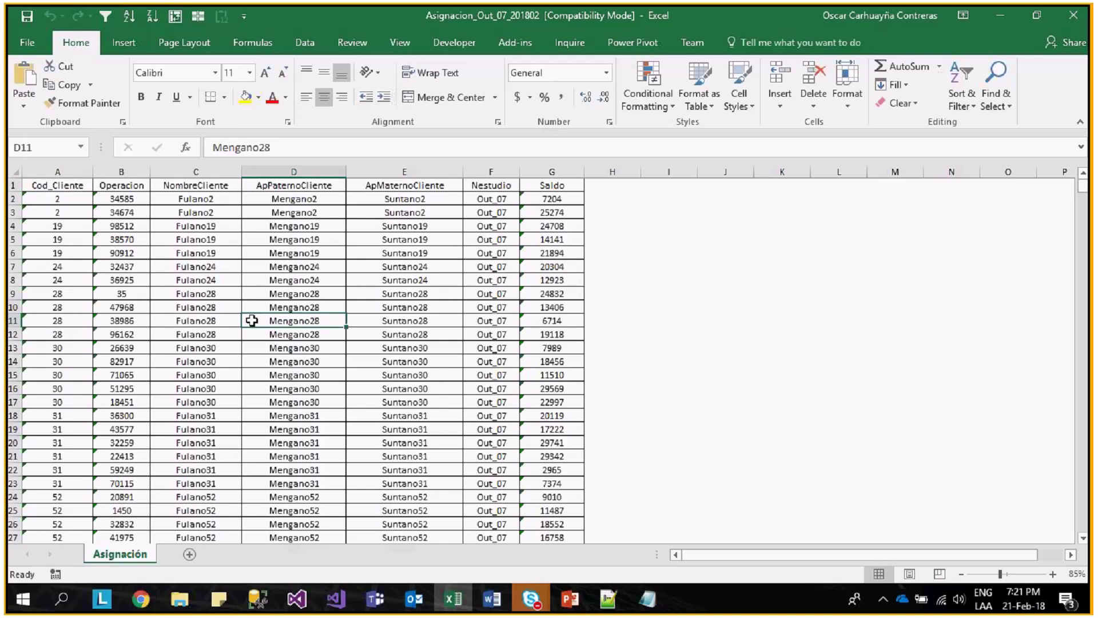
drag(426, 226, 436, 235)
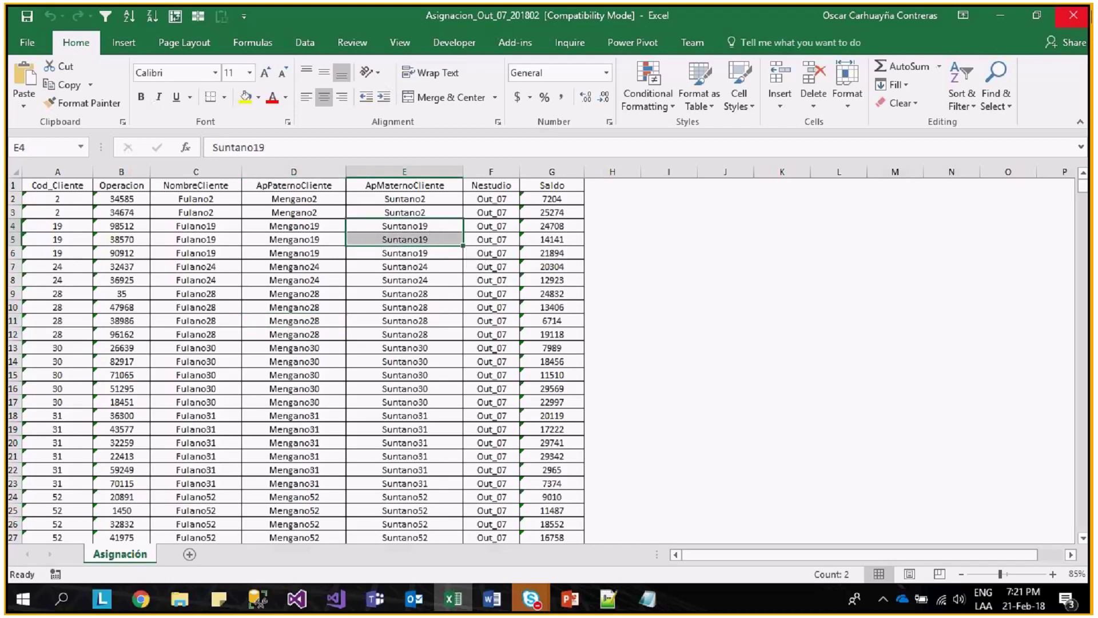
click(1073, 15)
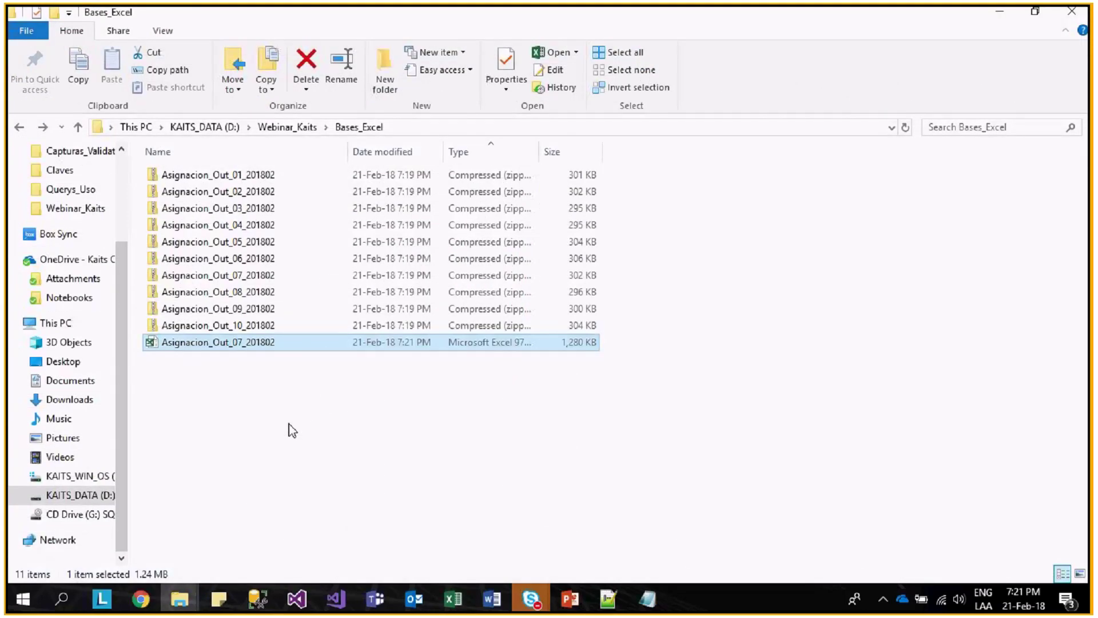
- Delete the extracted Excel file, minimize the webinar window, and go up to Webinar_Kaits
key(Delete)
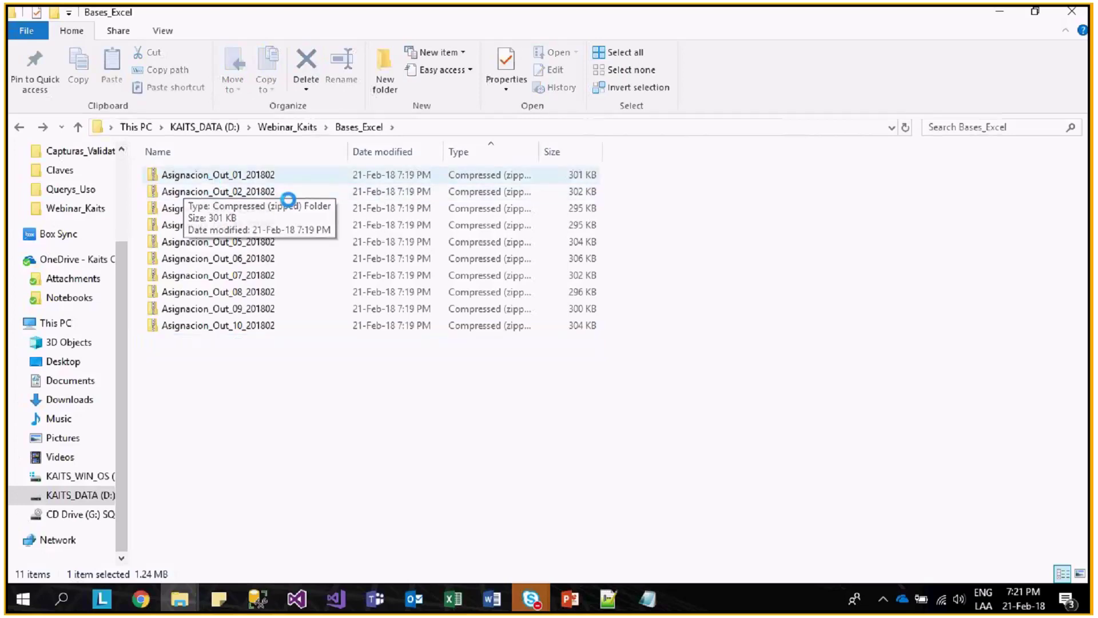
key(alt+Tab)
key(Escape)
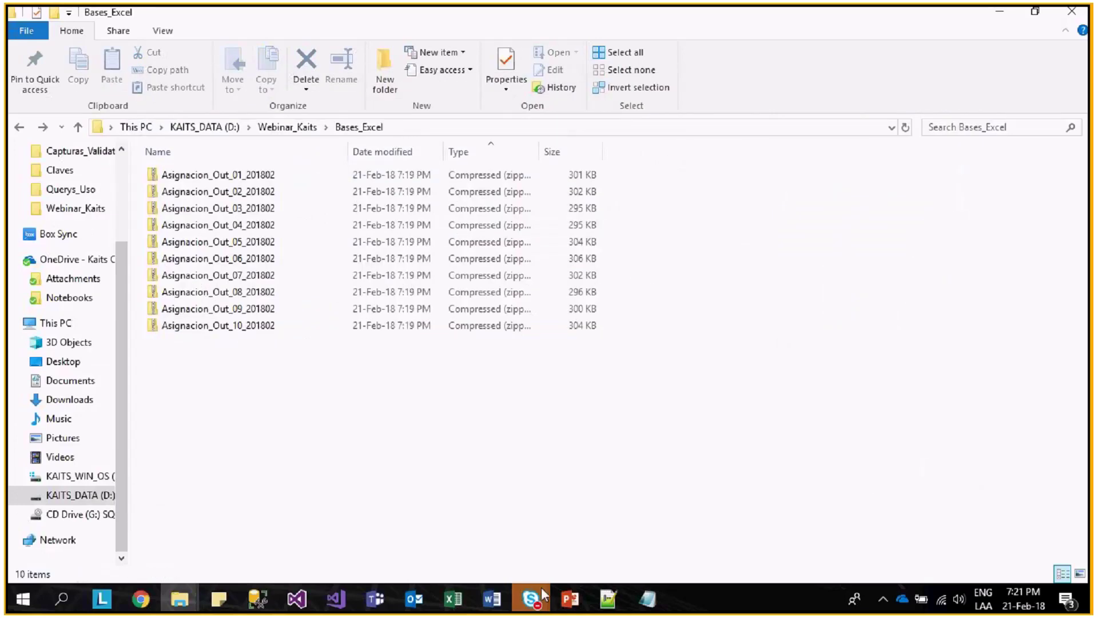
mouse_move(538, 592)
click(588, 557)
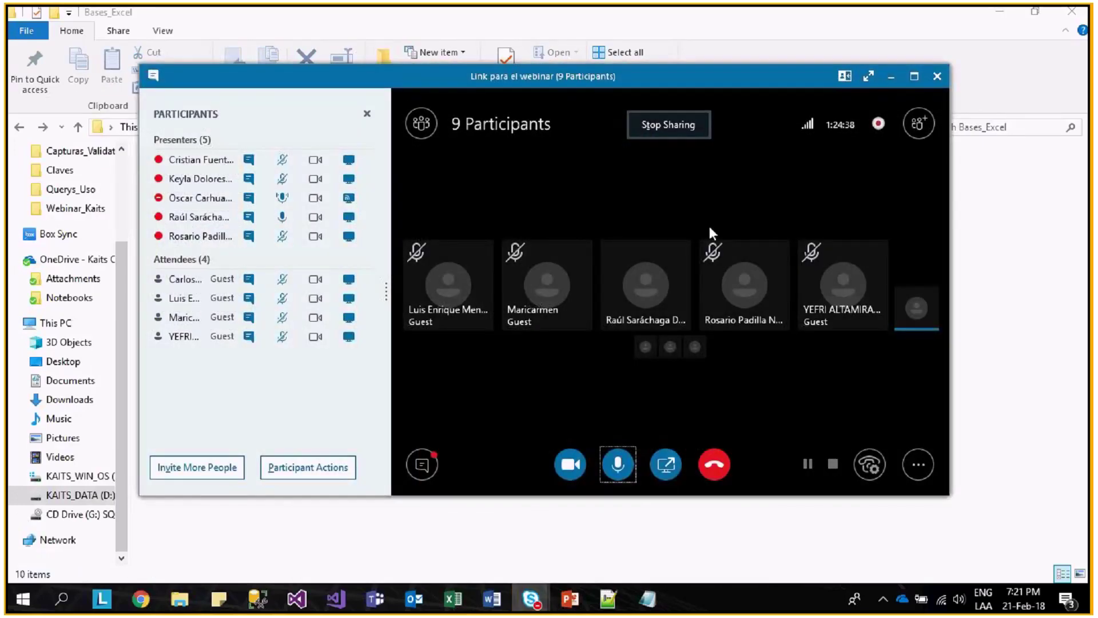
click(894, 79)
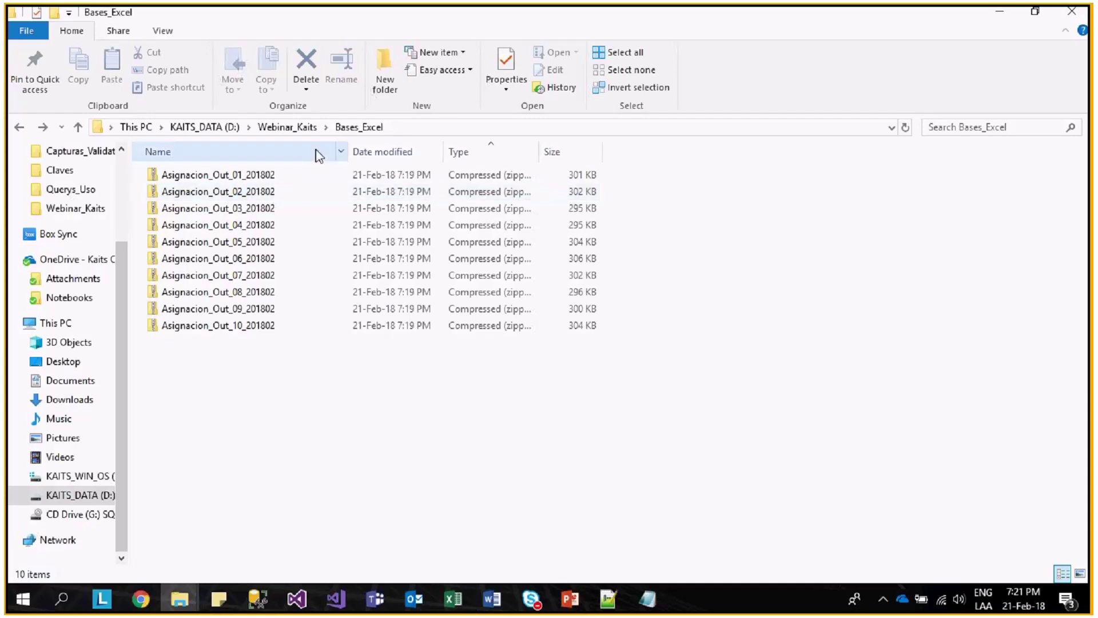
click(302, 130)
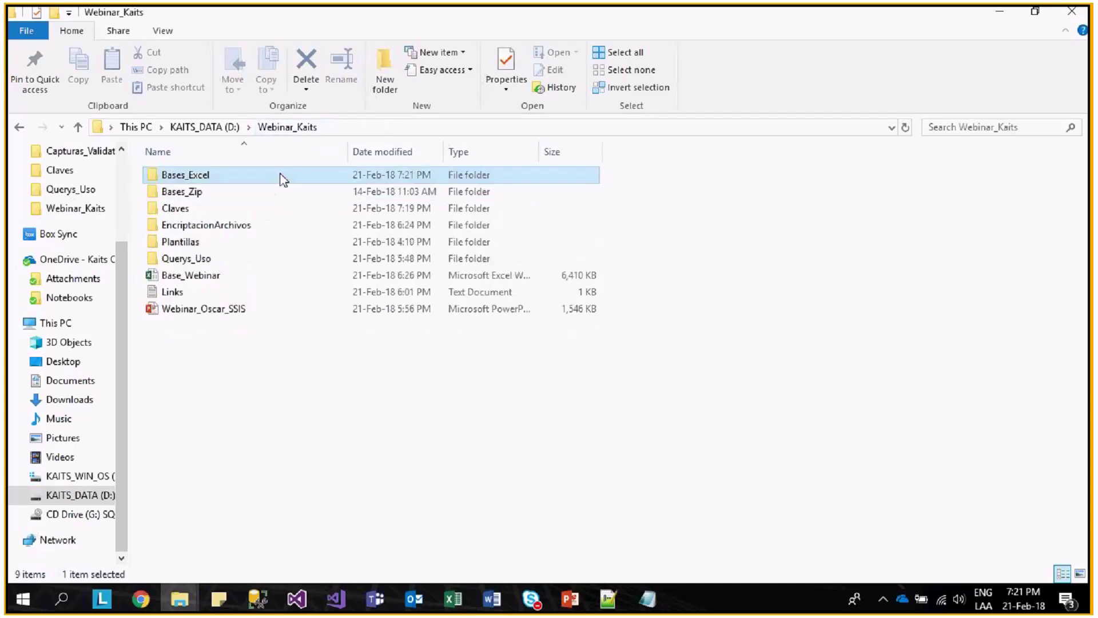
- Stop the package run and realign Segmentar, PassRandom, Comprimir and the Data Flow Task
click(304, 607)
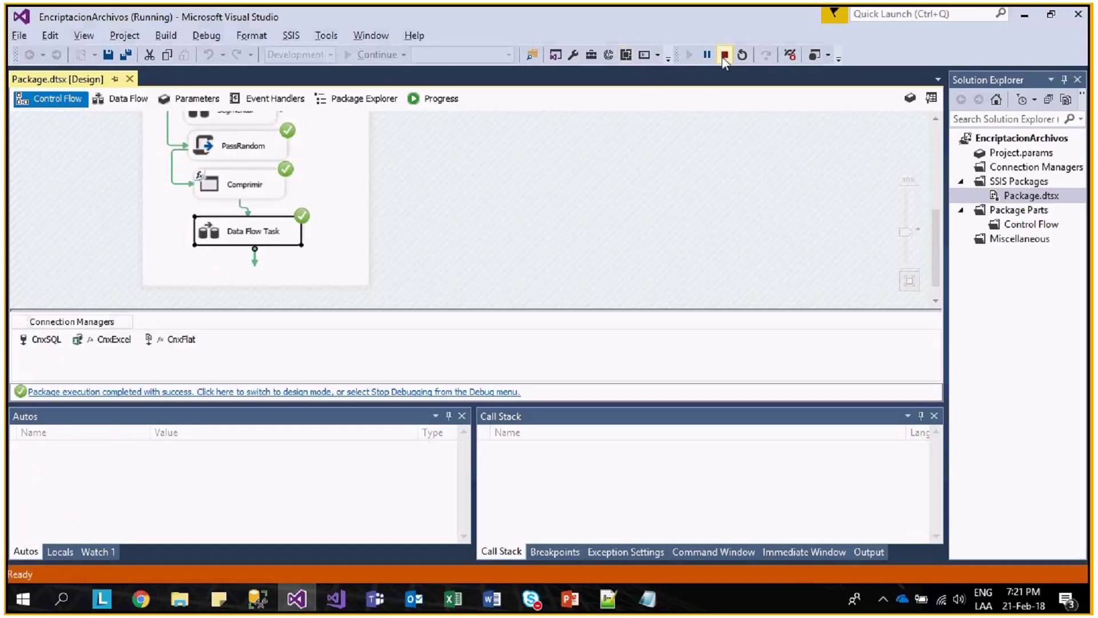
click(725, 54)
drag(438, 373, 437, 370)
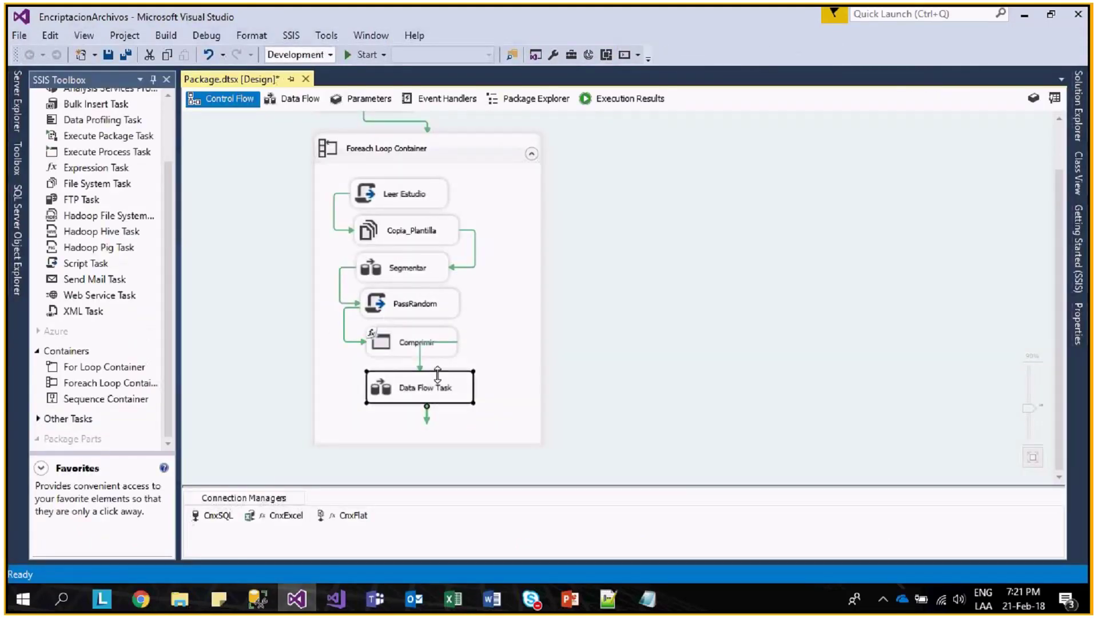
drag(442, 391, 448, 375)
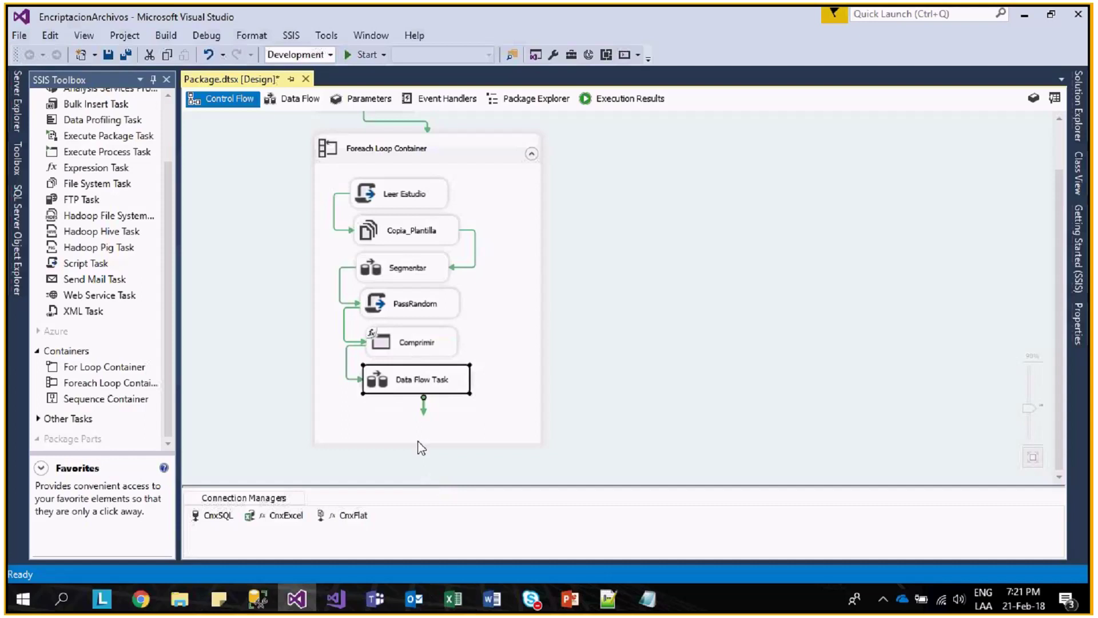
mouse_move(402, 11)
drag(407, 269, 408, 267)
click(400, 306)
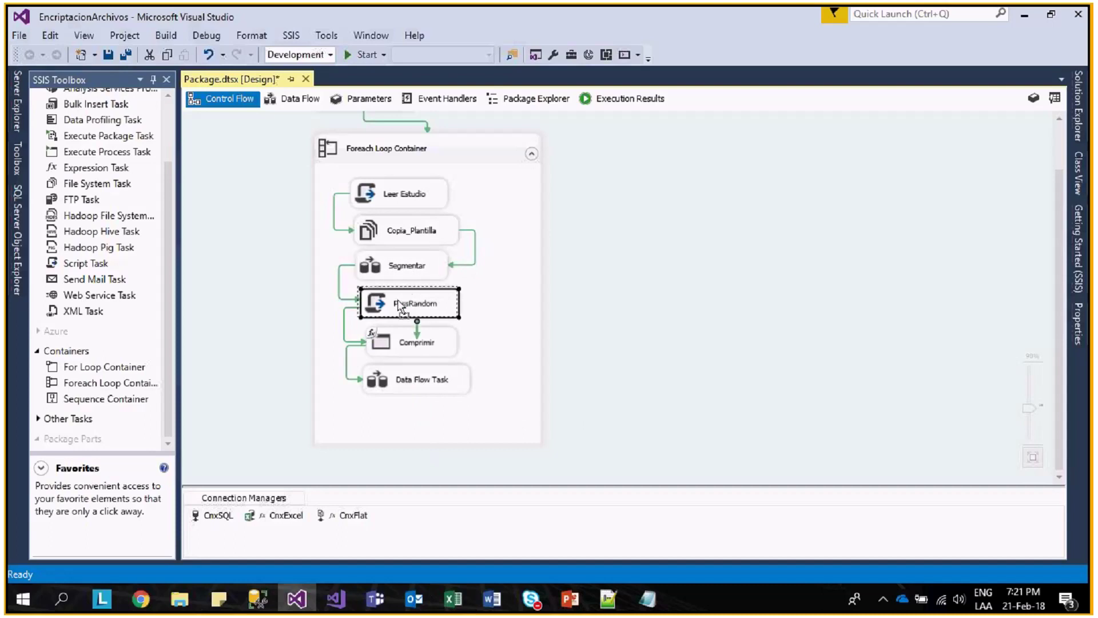
drag(400, 306, 401, 304)
drag(404, 342, 403, 337)
drag(408, 380, 404, 370)
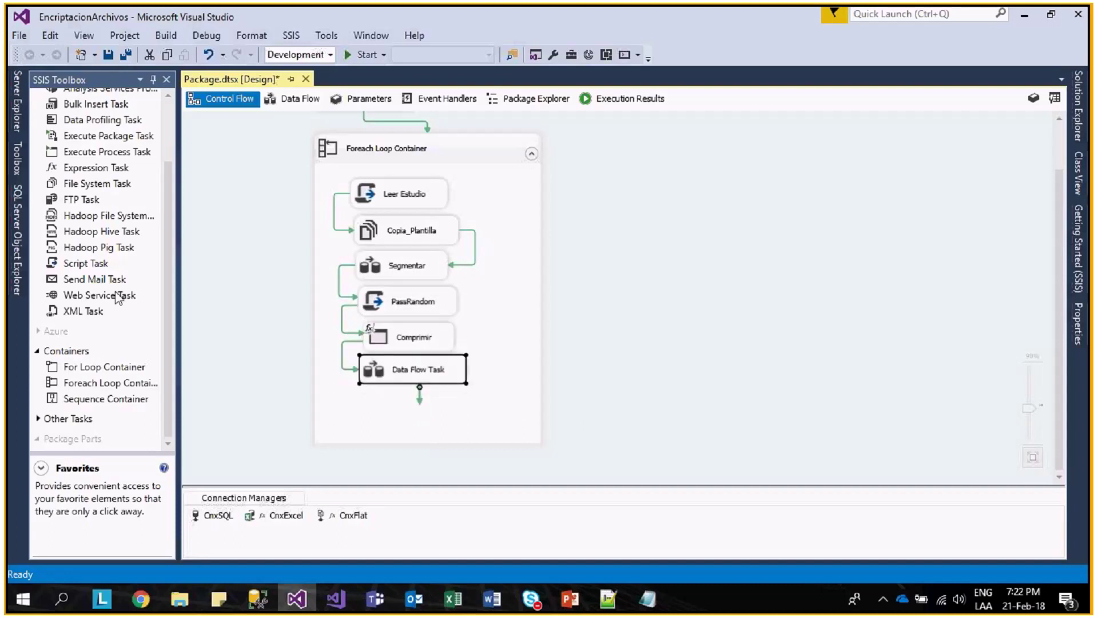
- Place a Script Task linked after the Data Flow Task, then start a new connection manager
click(86, 265)
drag(95, 274, 378, 400)
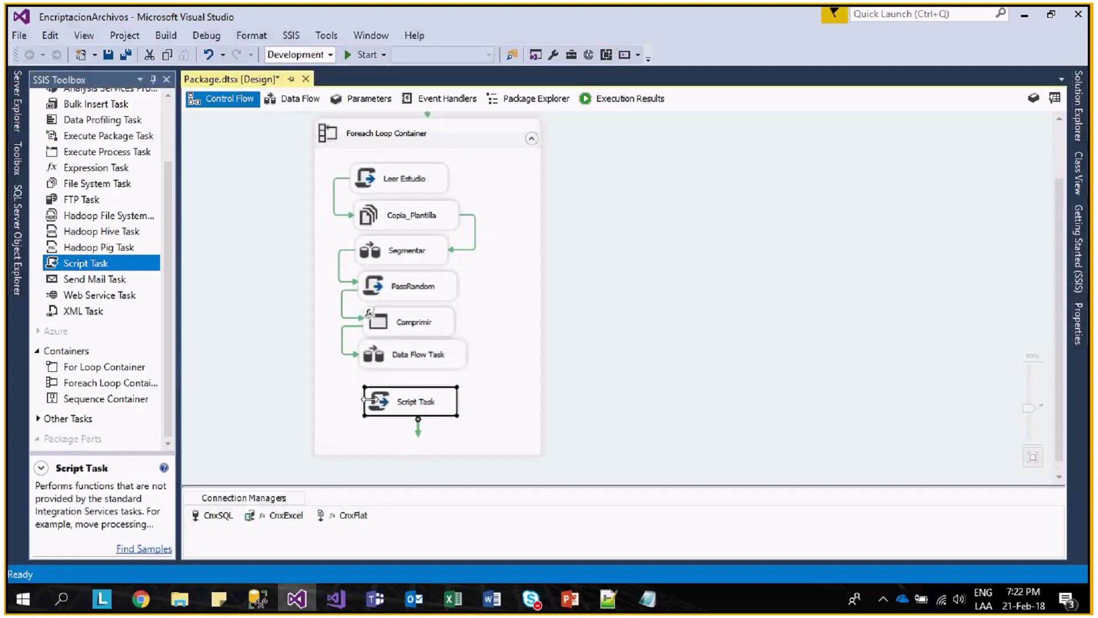
click(432, 359)
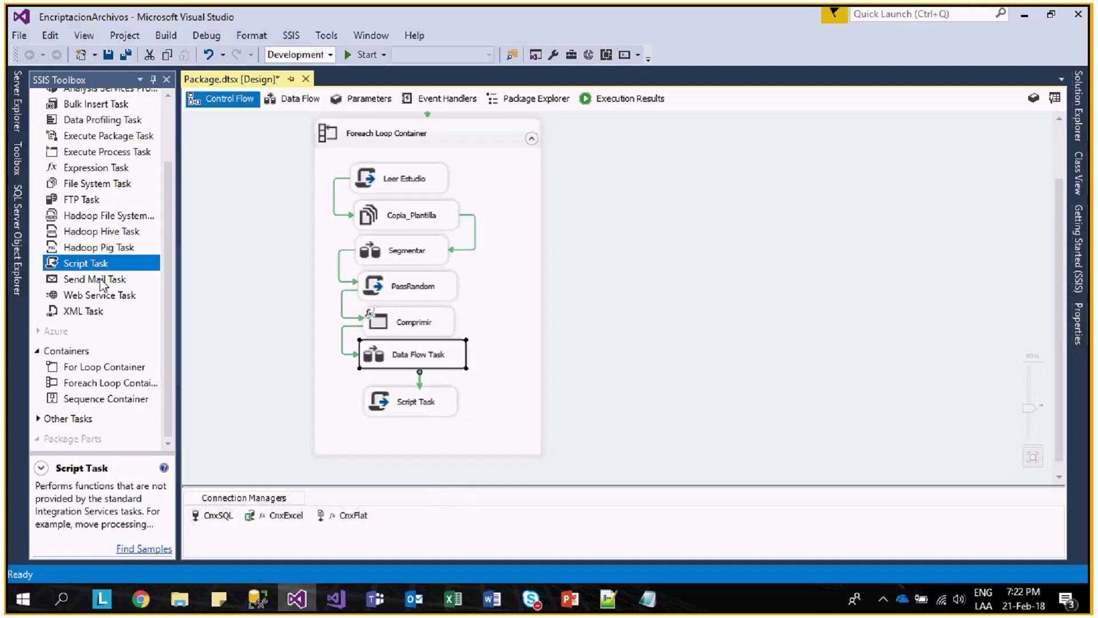
click(117, 278)
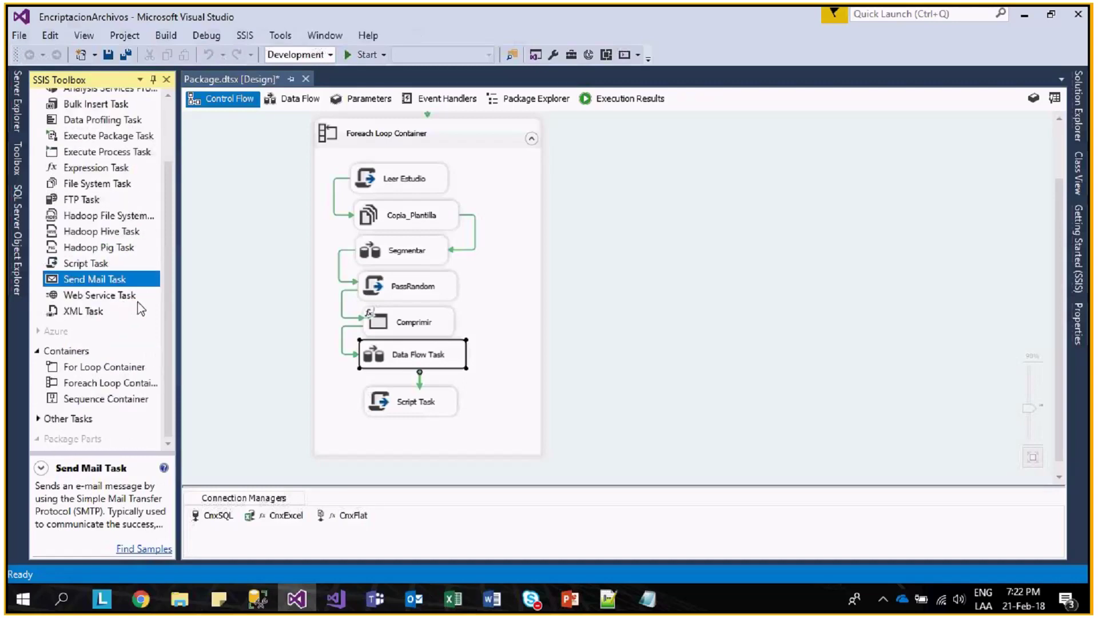
scroll(126, 309, up, 3)
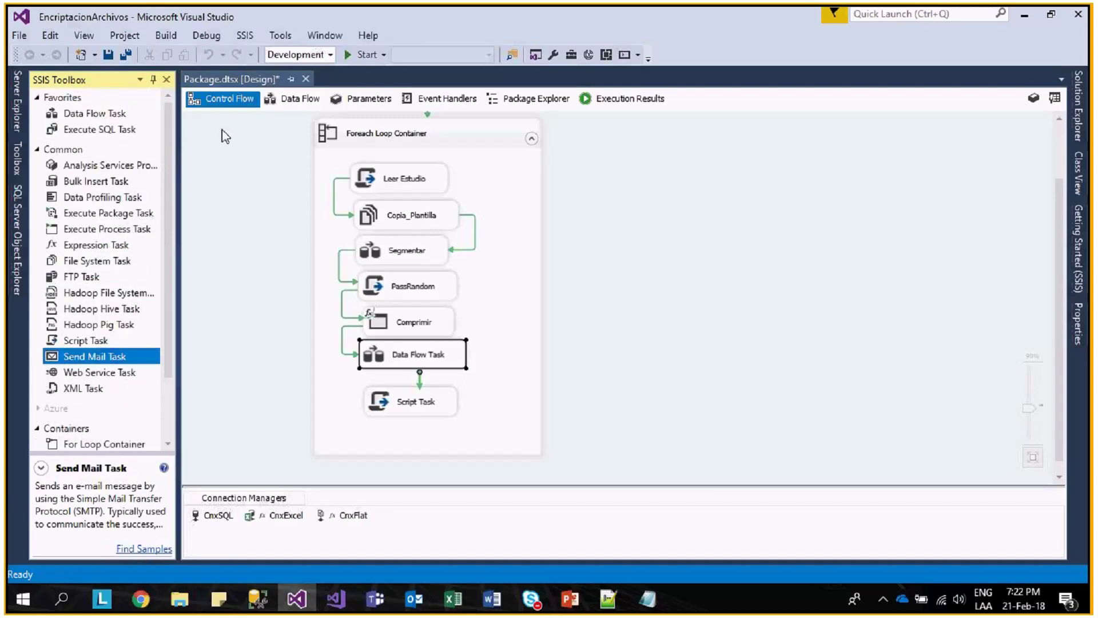
scroll(125, 414, down, 3)
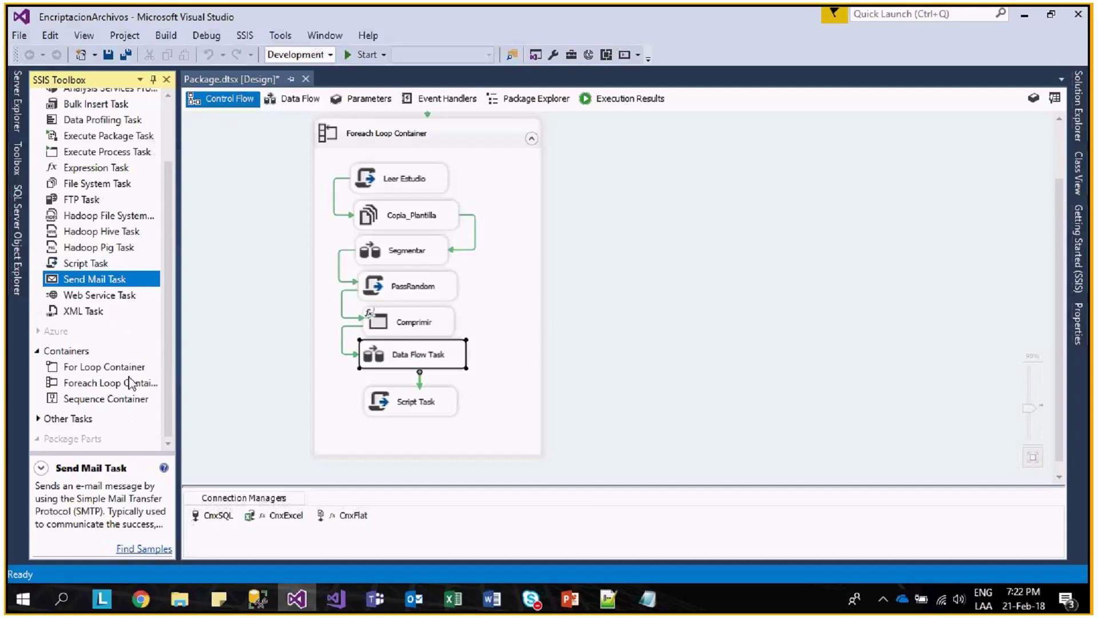
right_click(453, 539)
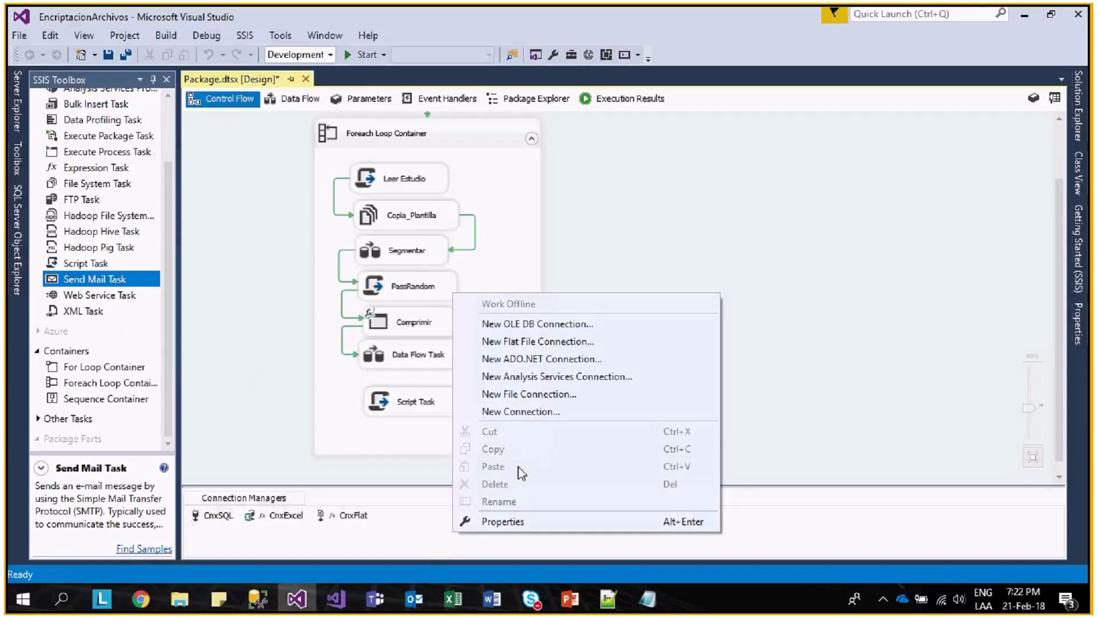
click(530, 412)
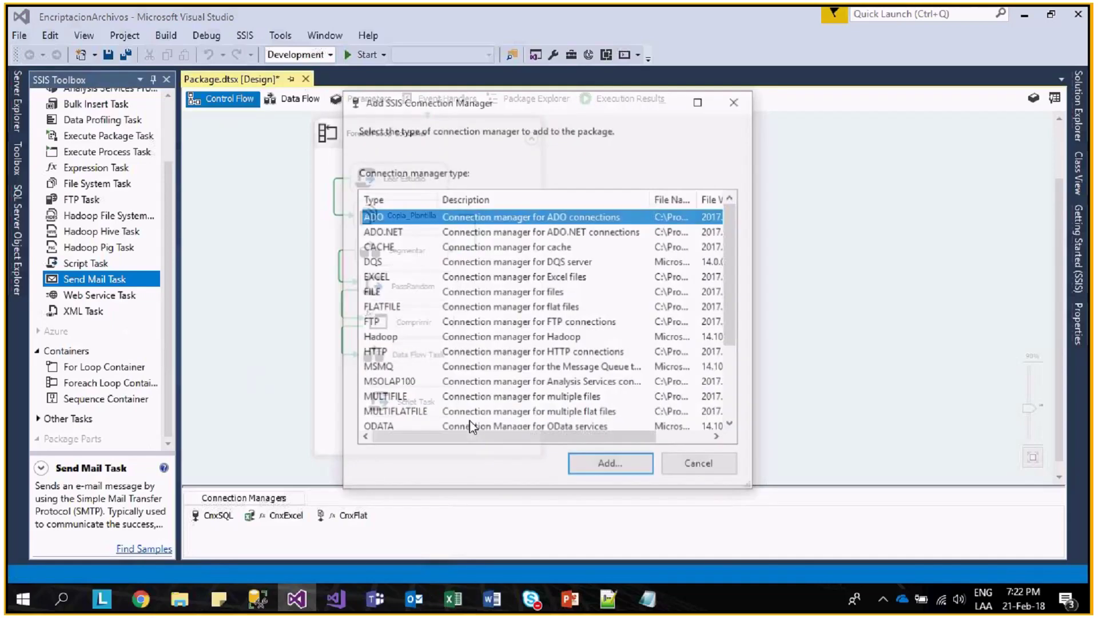